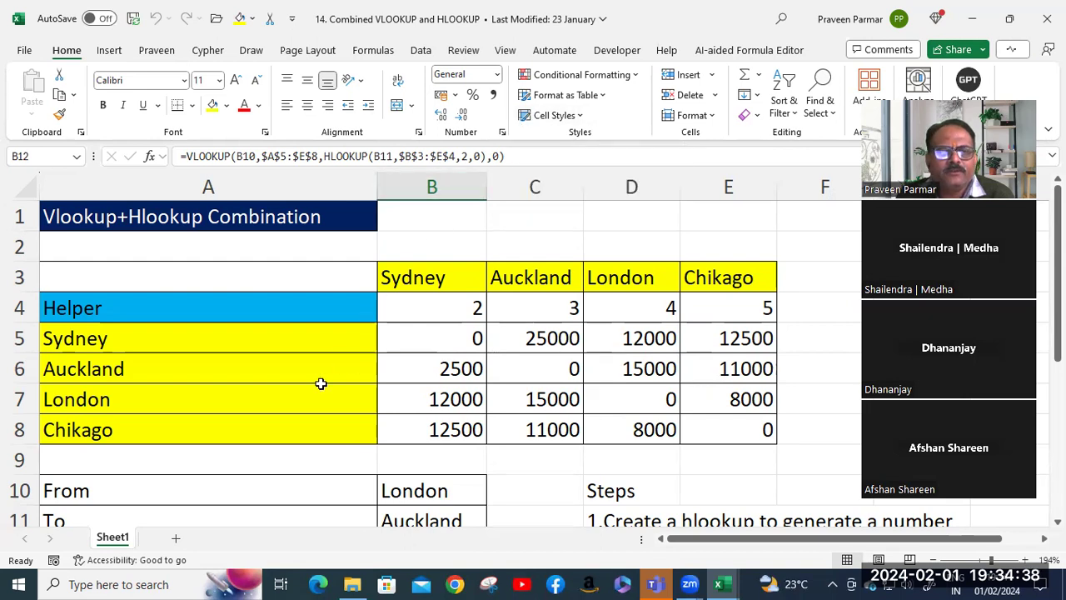
Step: Examine the city distance table, its Helper row, and the From, To and Distance cells B10 to B12
scroll(321, 383, "down", 3)
scroll(320, 383, "up", 2)
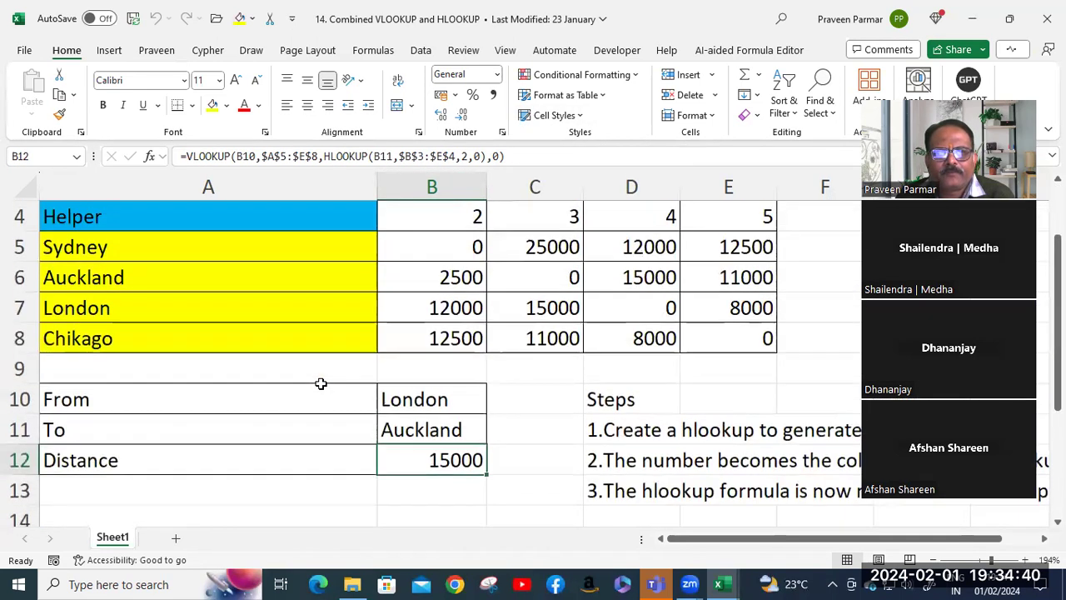
scroll(321, 383, "up", 1)
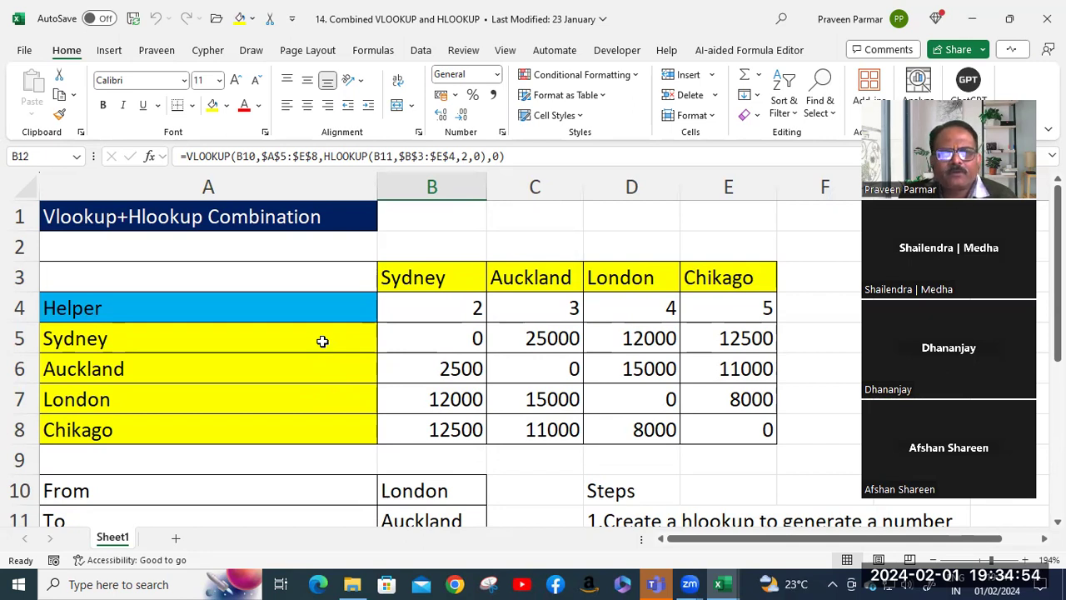
scroll(323, 341, "down", 3)
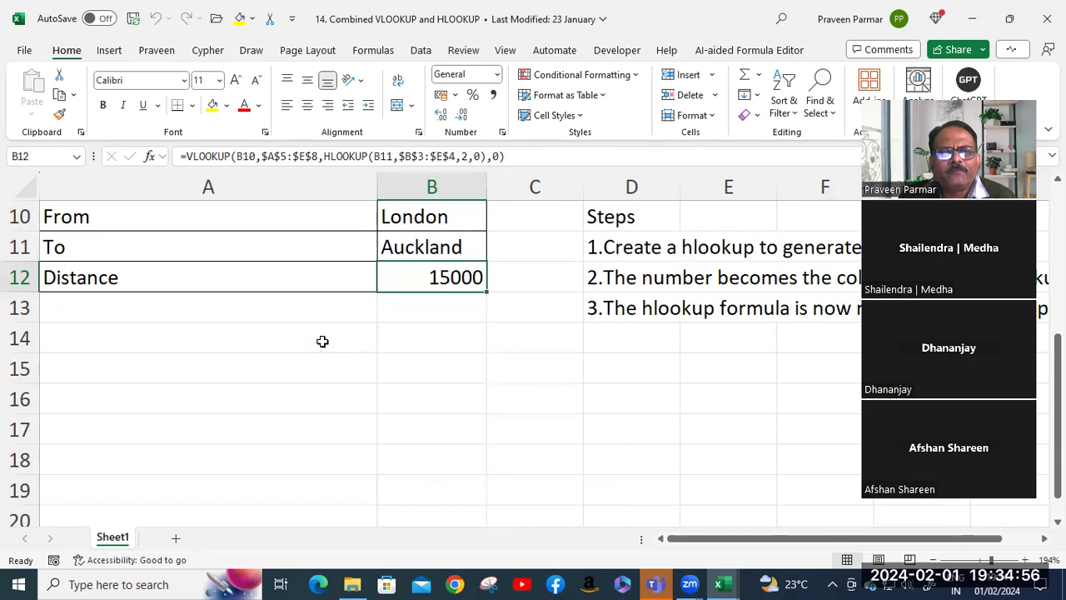
scroll(322, 340, "up", 3)
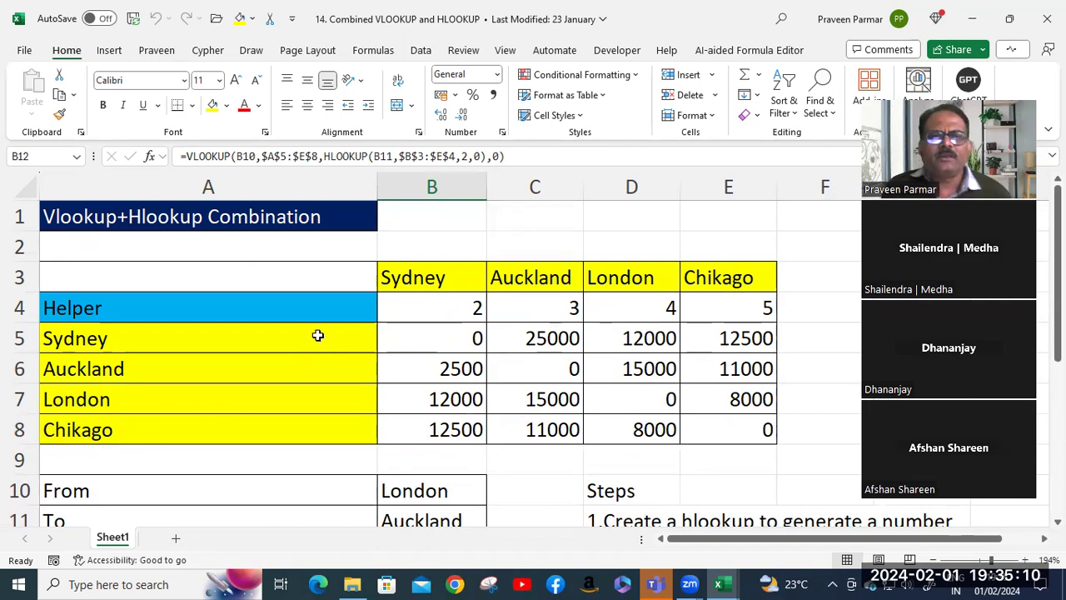
left_click(264, 317)
left_click(442, 306)
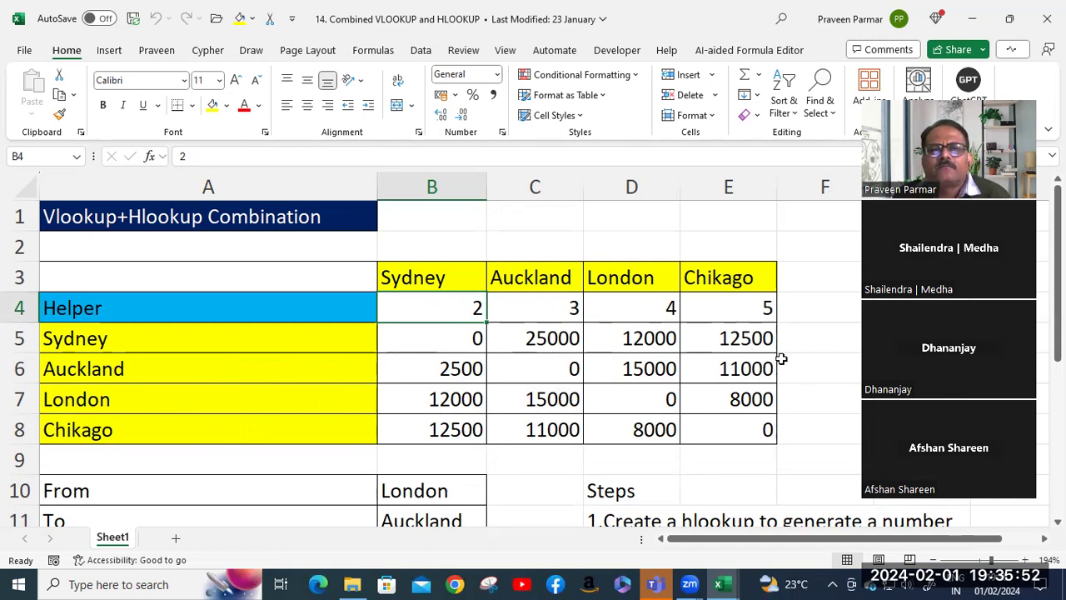
left_click(202, 307)
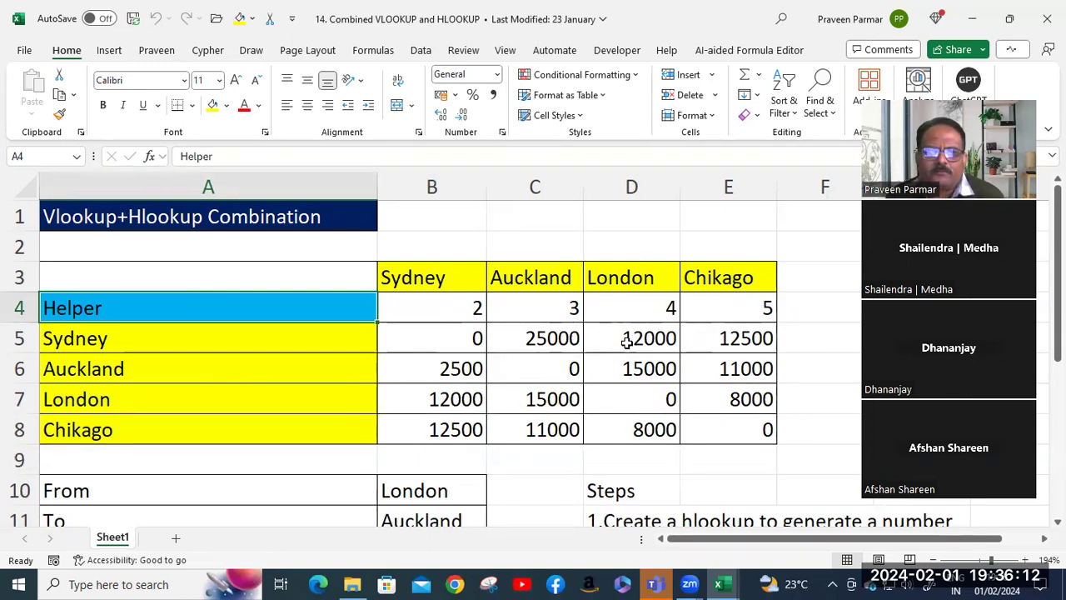
scroll(626, 342, "down", 1)
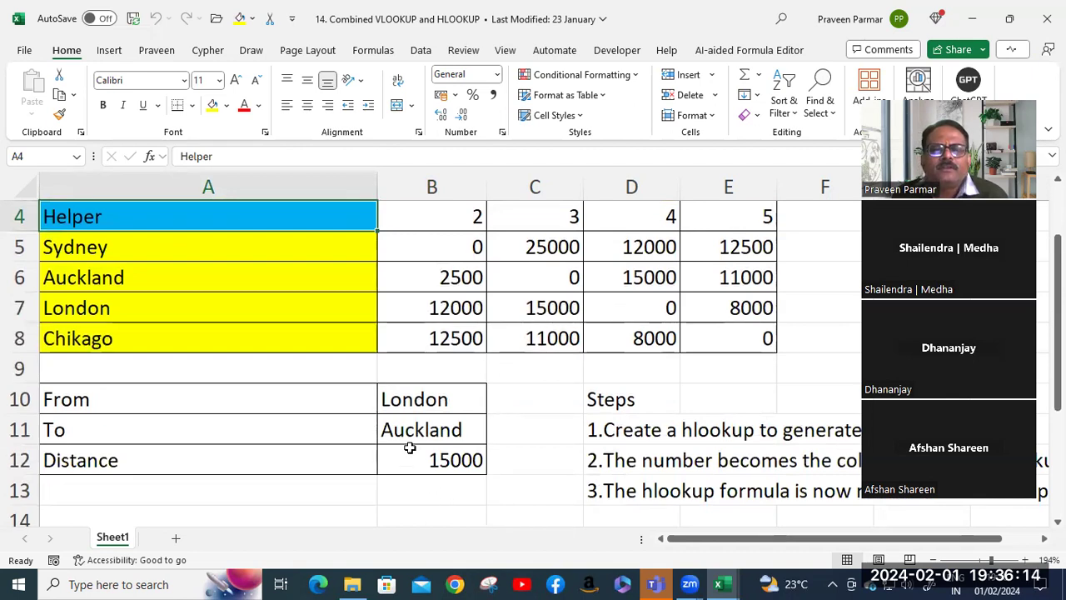
left_click(409, 405)
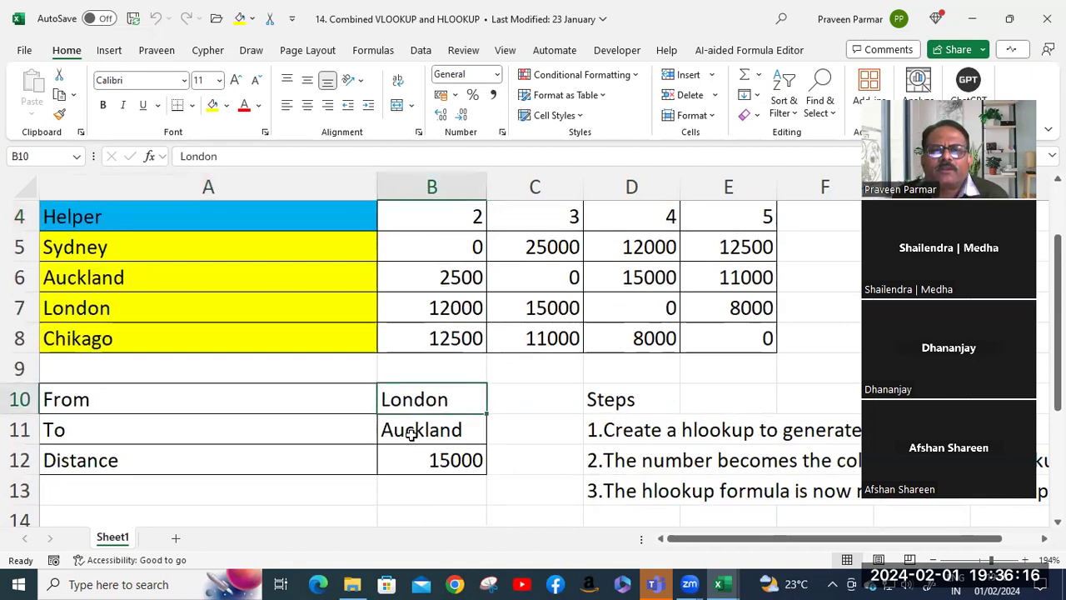
left_click(409, 433)
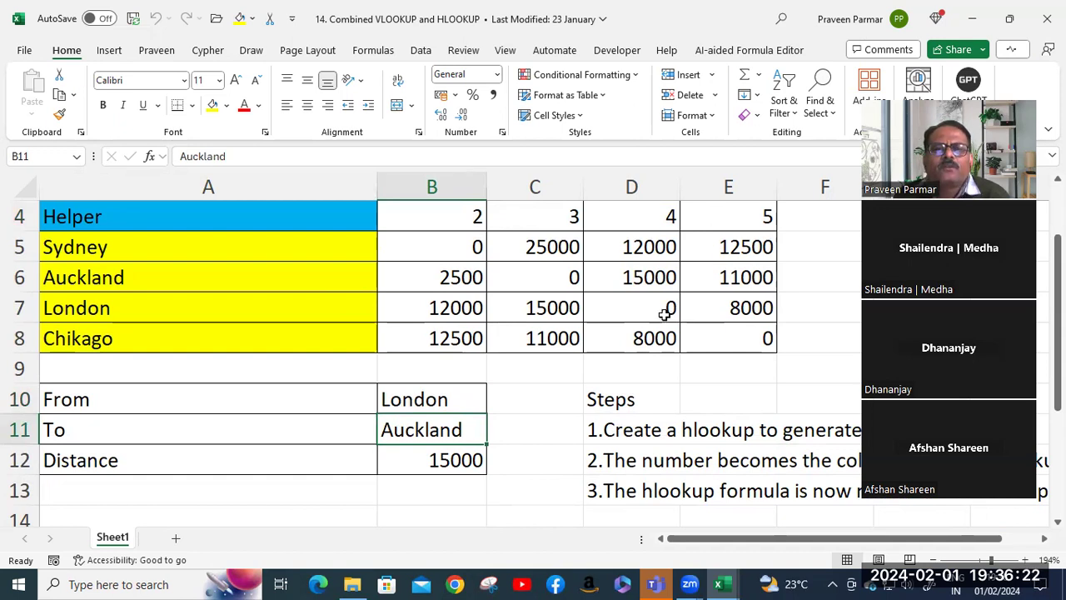
left_click(414, 460)
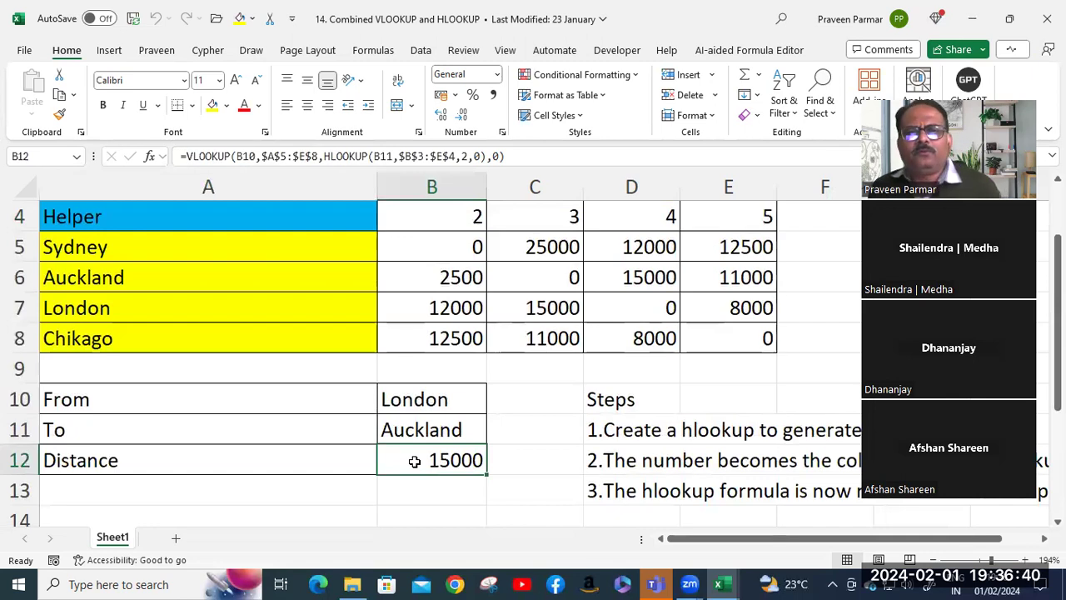
Step: Inspect the Distance formula in B12, checking its table array and nested HLOOKUP argument against the city table
double_click(414, 461)
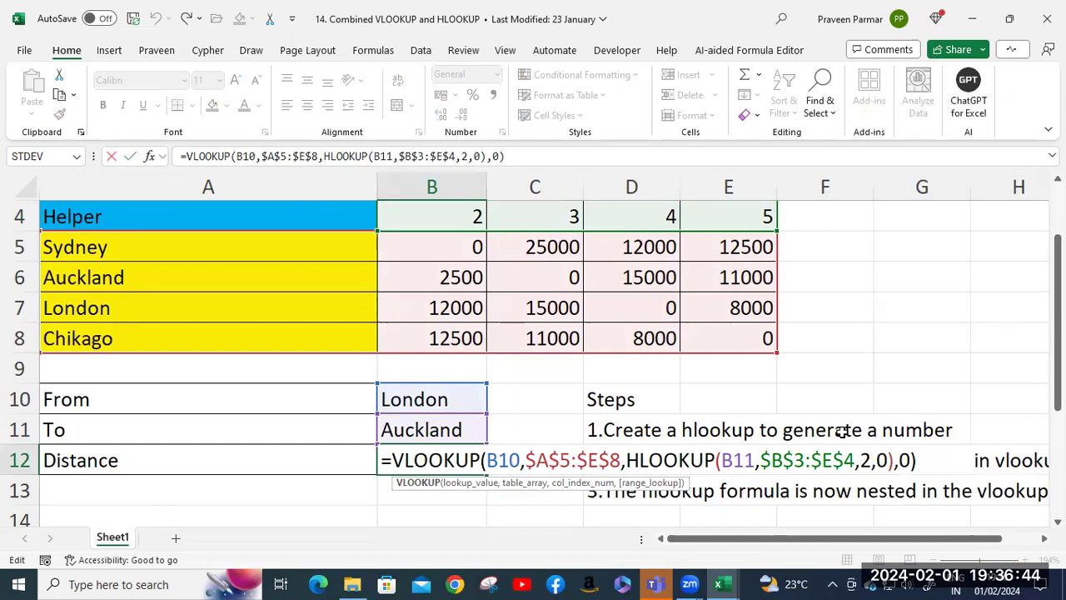
scroll(769, 358, "down", 2)
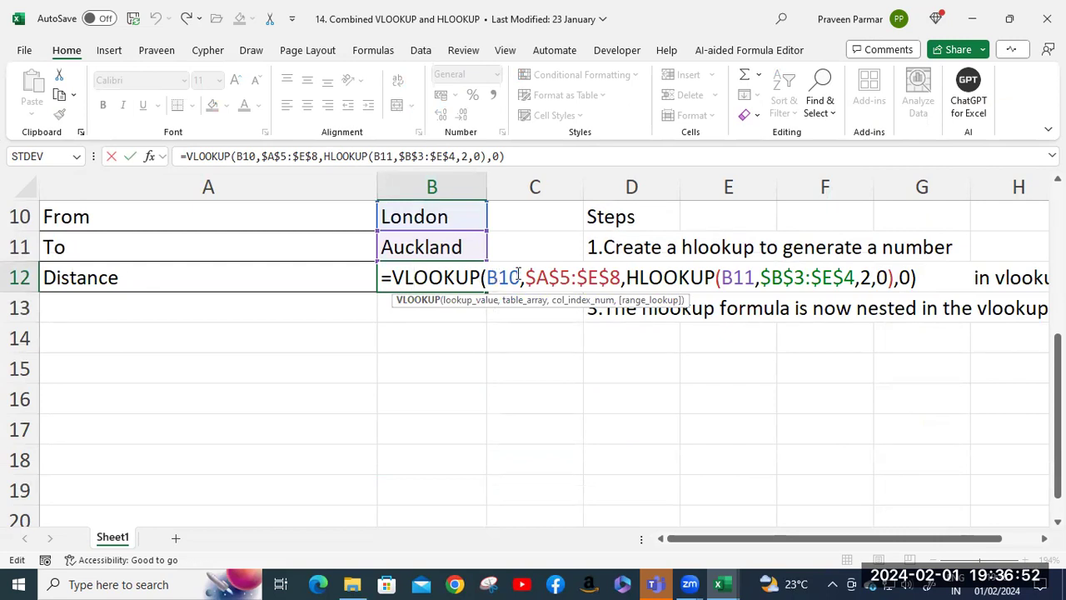
scroll(517, 275, "up", 3)
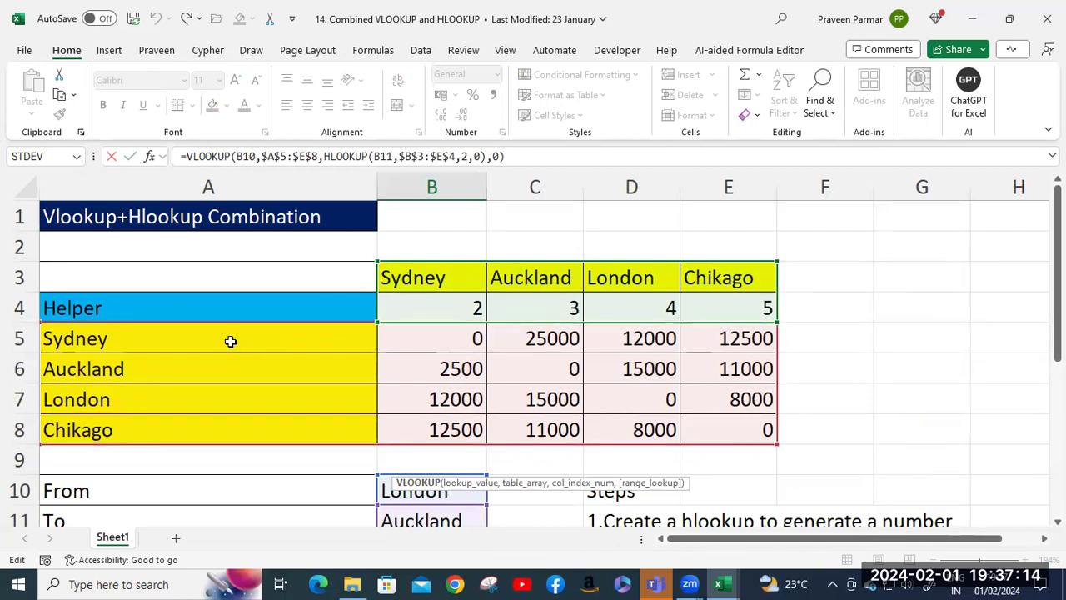
scroll(230, 336, "down", 2)
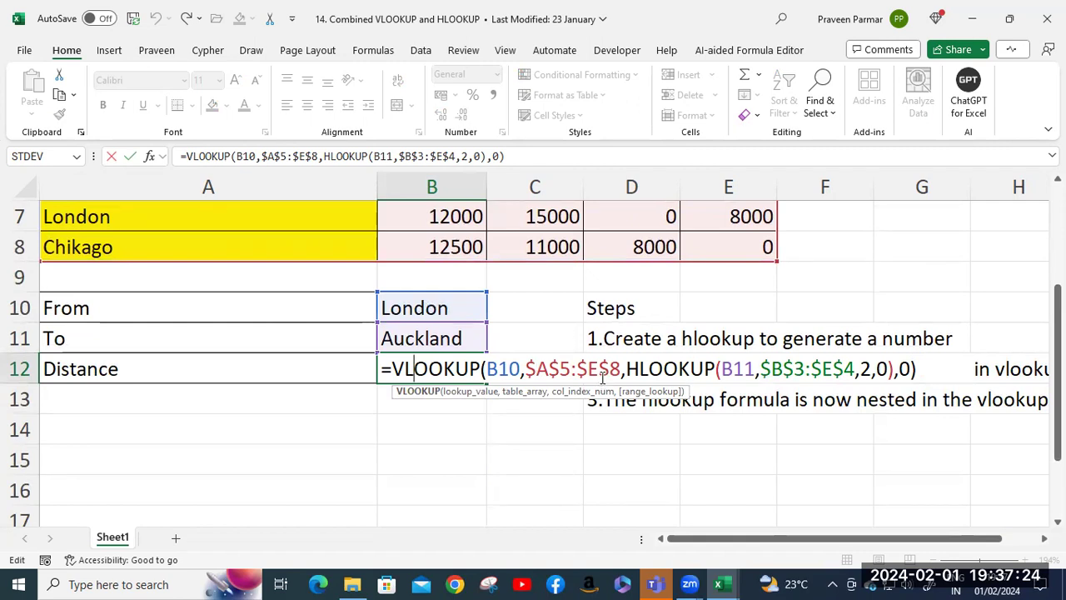
left_click_drag(525, 369, 622, 368)
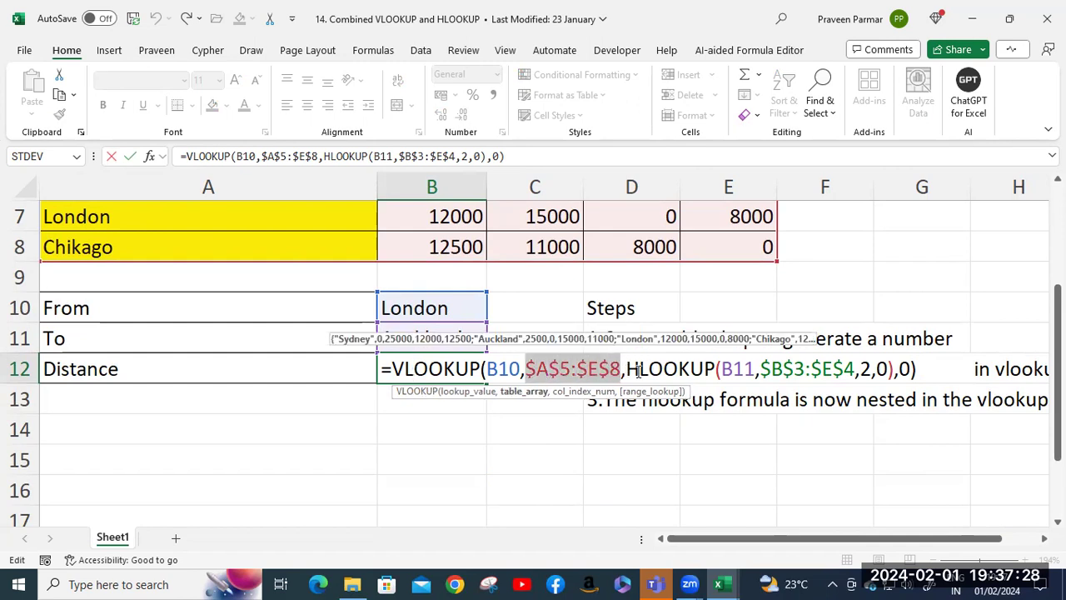
left_click(630, 369)
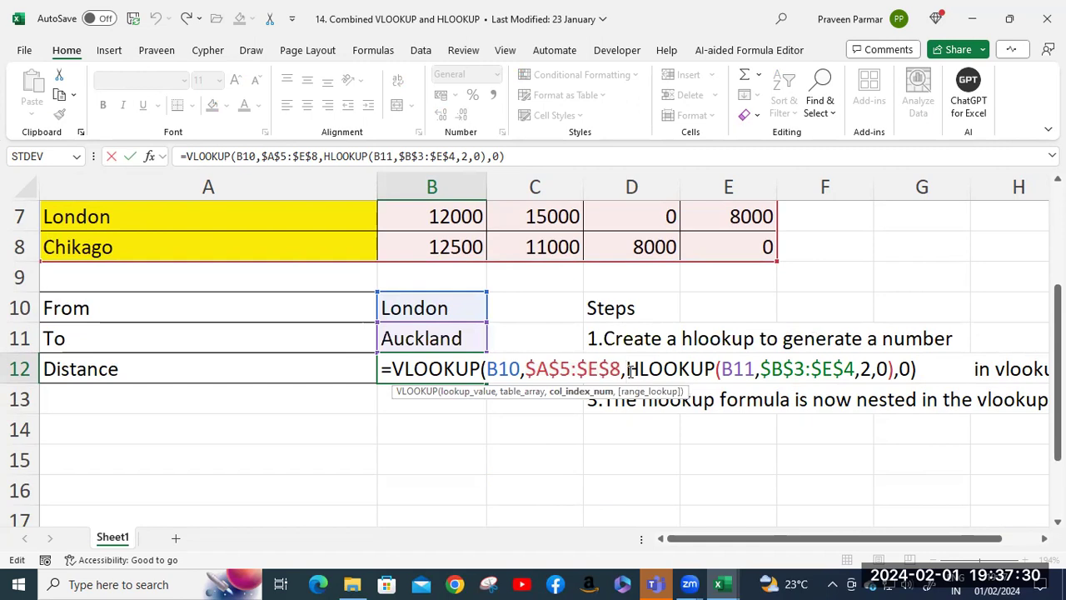
left_click(896, 369, "shift")
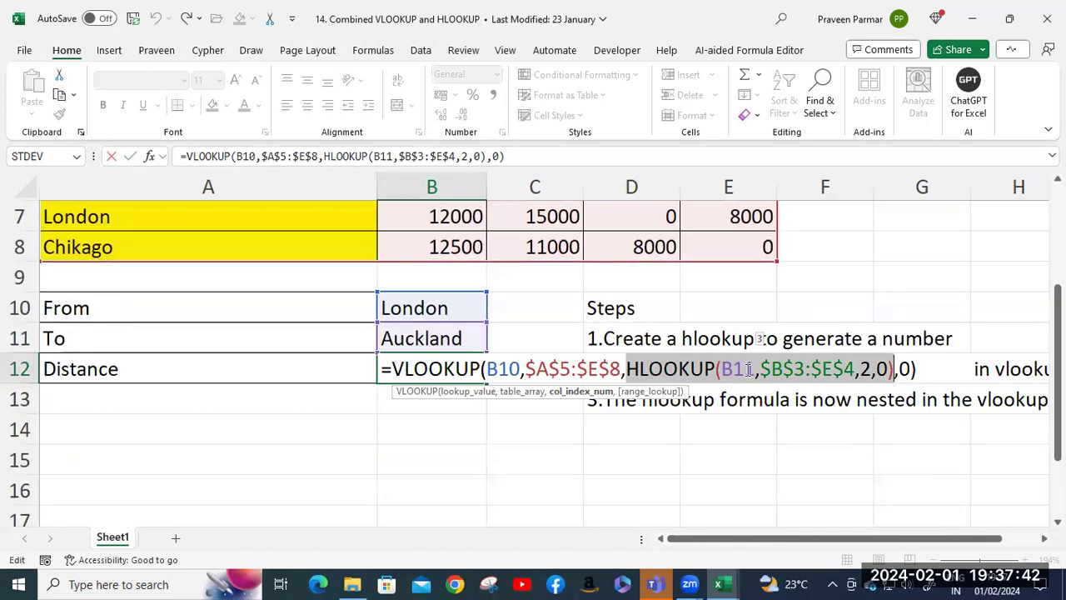
scroll(746, 368, "up", 1)
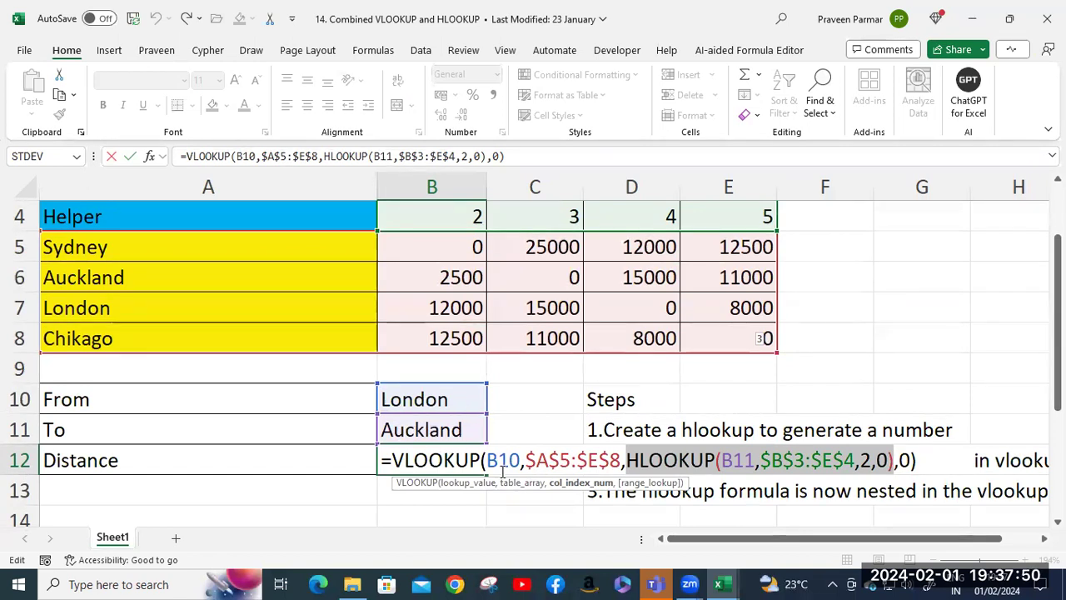
scroll(398, 428, "up", 1)
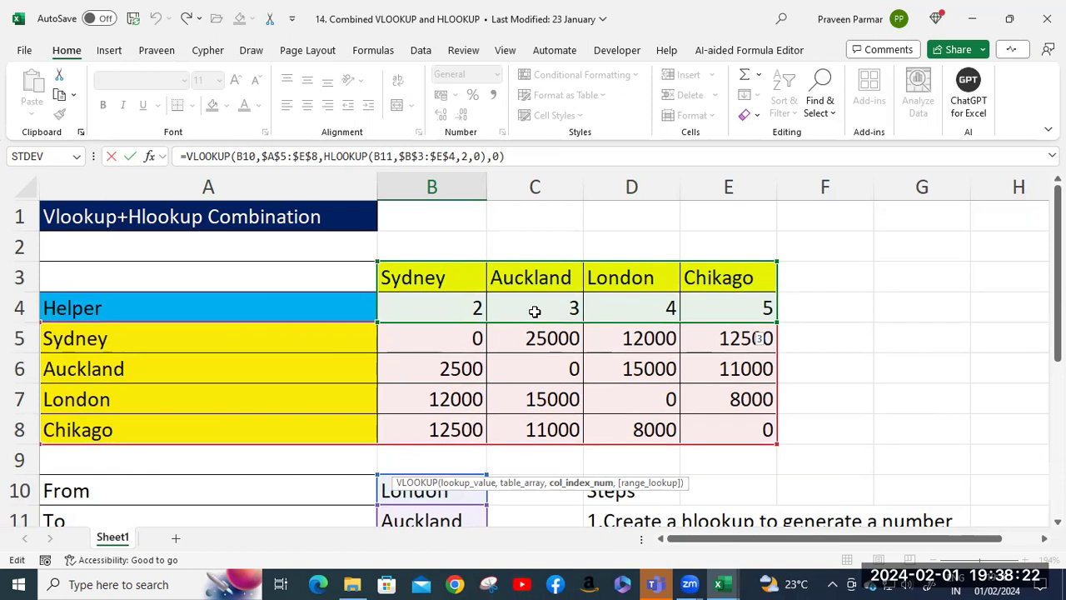
scroll(534, 311, "down", 1)
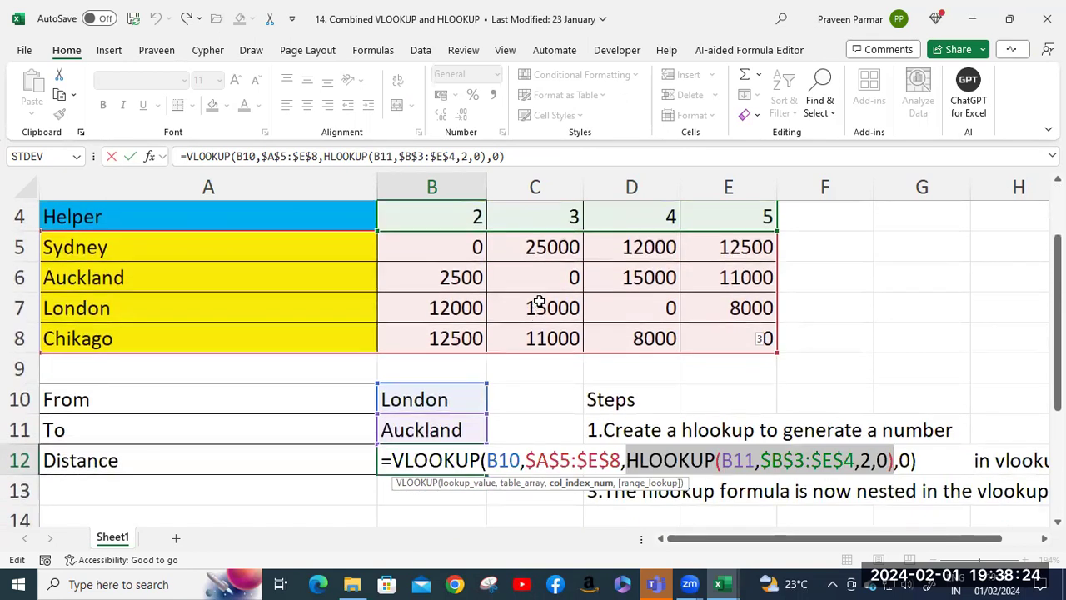
scroll(540, 301, "down", 1)
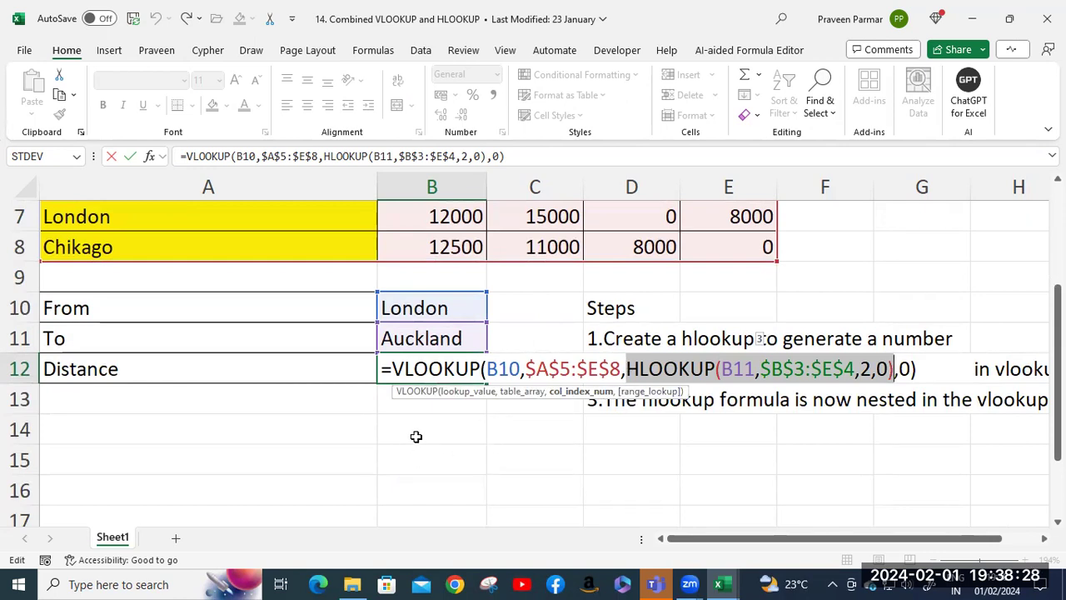
key("ctrl+Return")
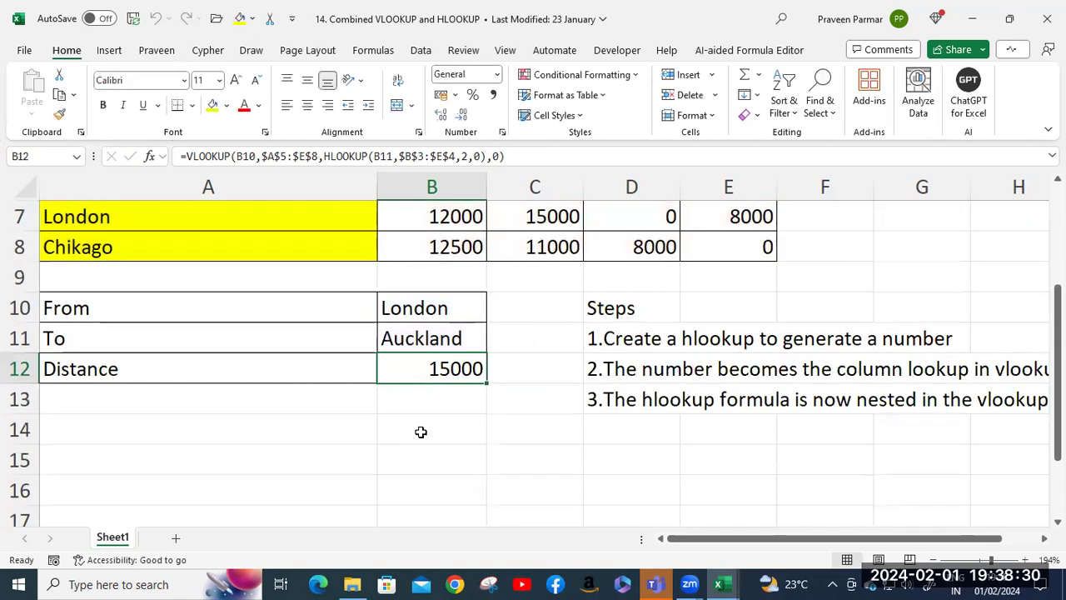
Step: Start an HLOOKUP formula in cell B15 using the To city in B11 as the lookup value
left_click(430, 449)
scroll(730, 410, "up", 1)
scroll(730, 410, "down", 1)
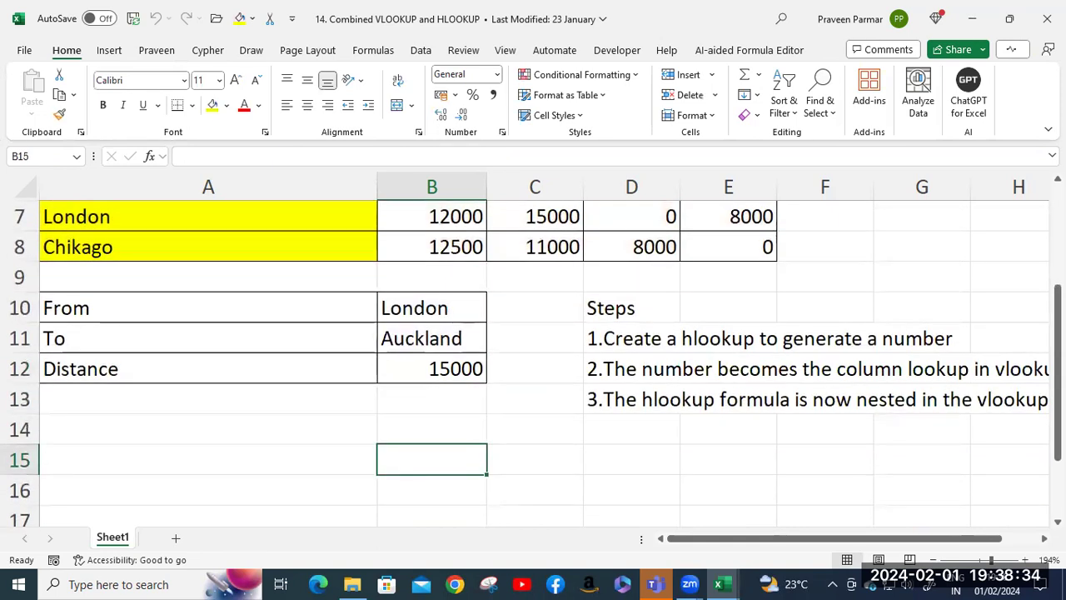
type("=")
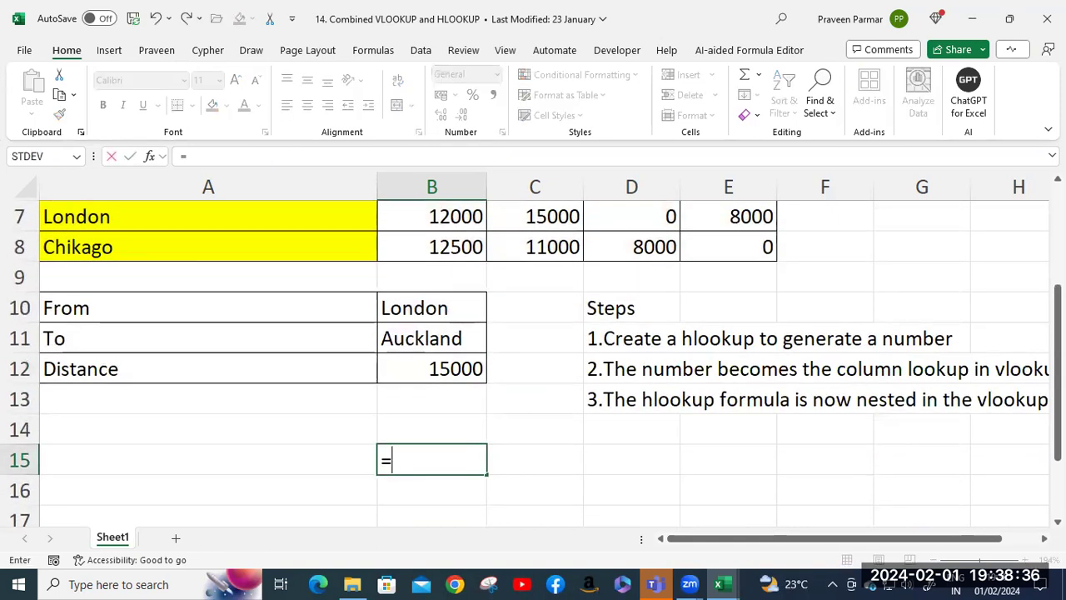
type("hlo")
key("Tab")
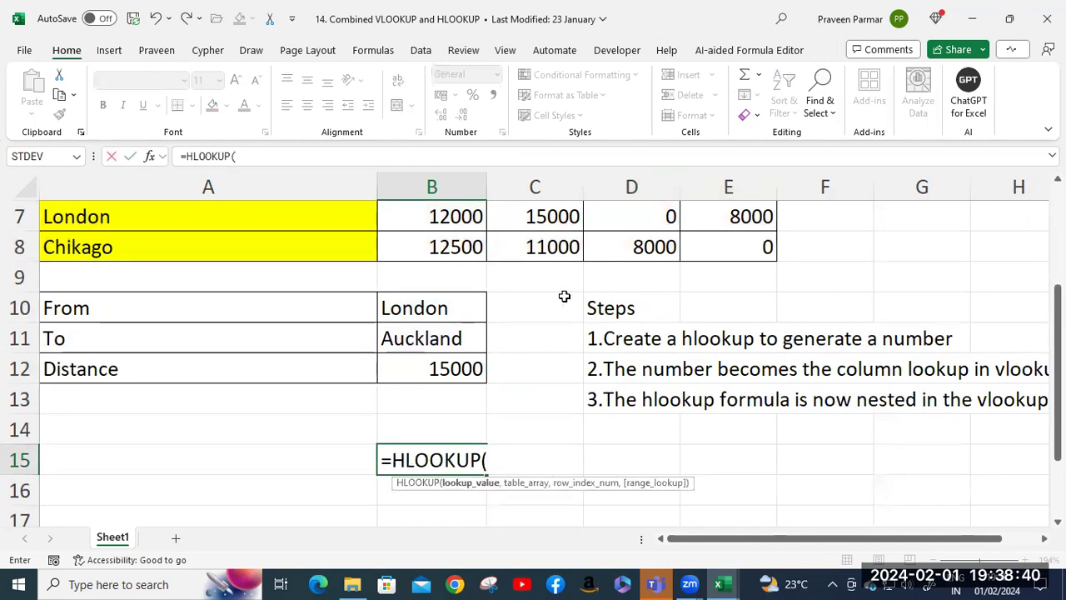
left_click(406, 336)
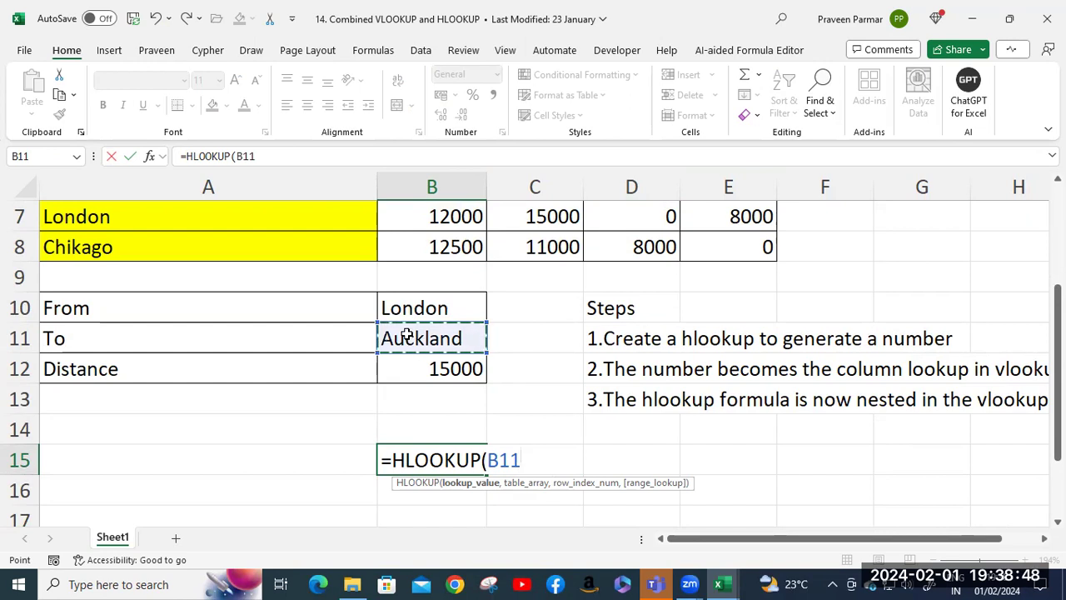
type(",")
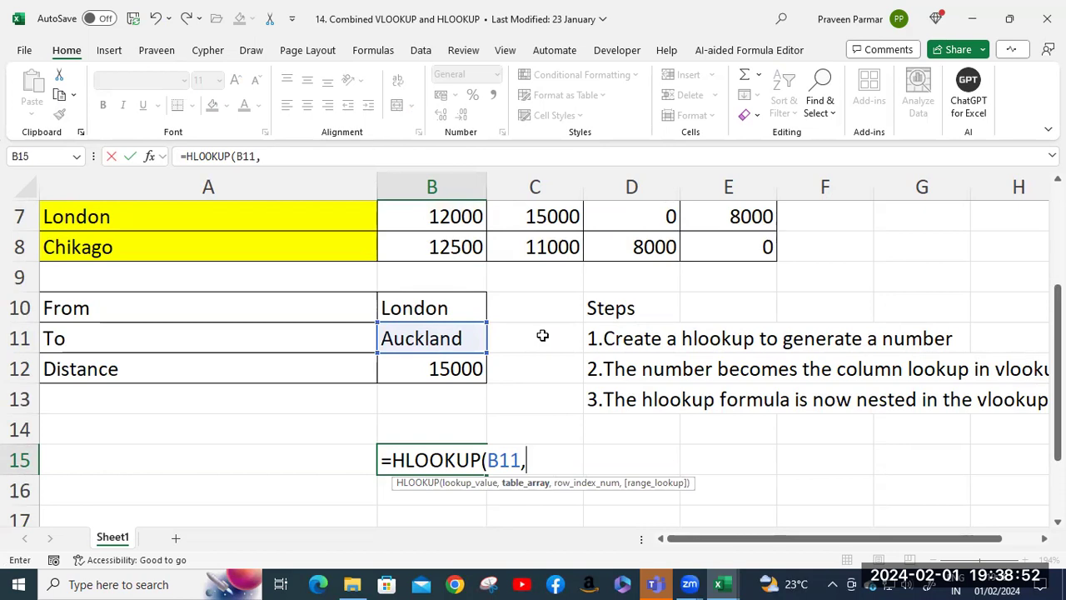
Step: Complete the HLOOKUP with the absolute table range $B$3:$E$4, row index 2 and match type 0
scroll(542, 335, "up", 2)
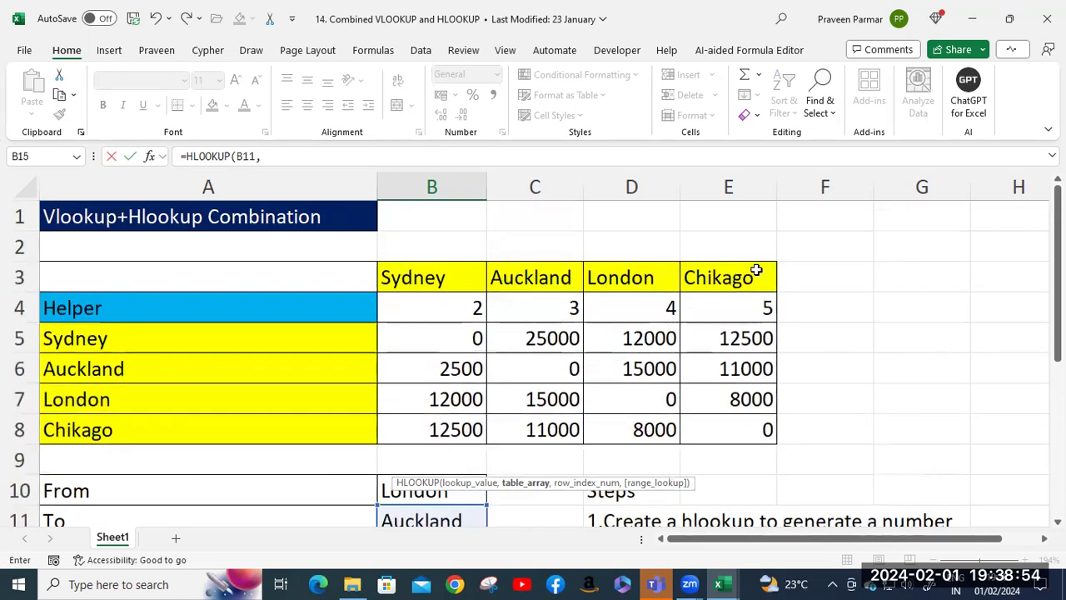
left_click(446, 281)
left_click_drag(723, 306, 744, 307)
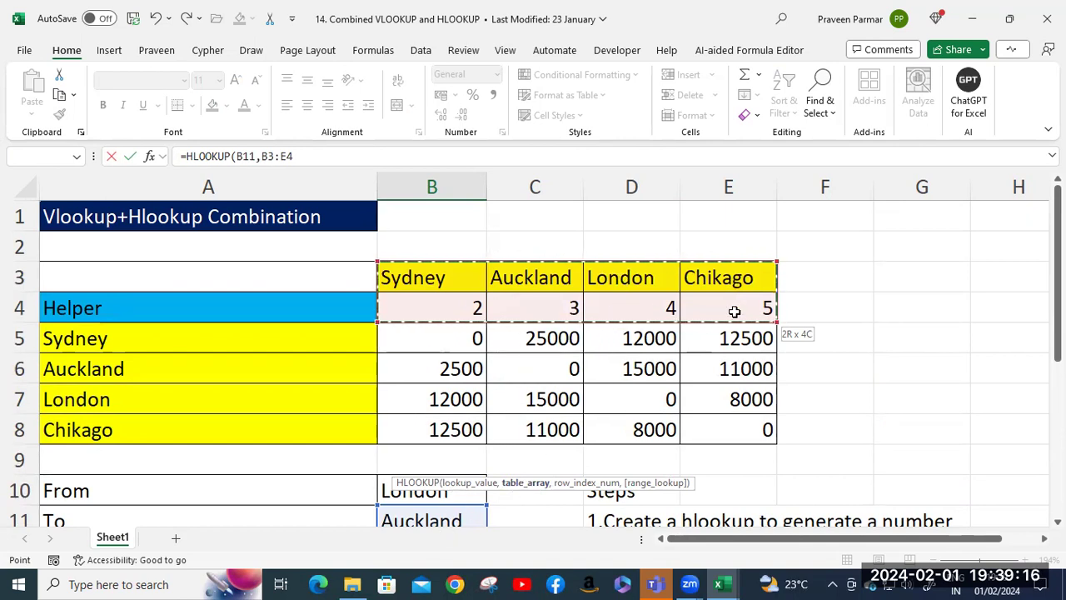
scroll(734, 311, "down", 3)
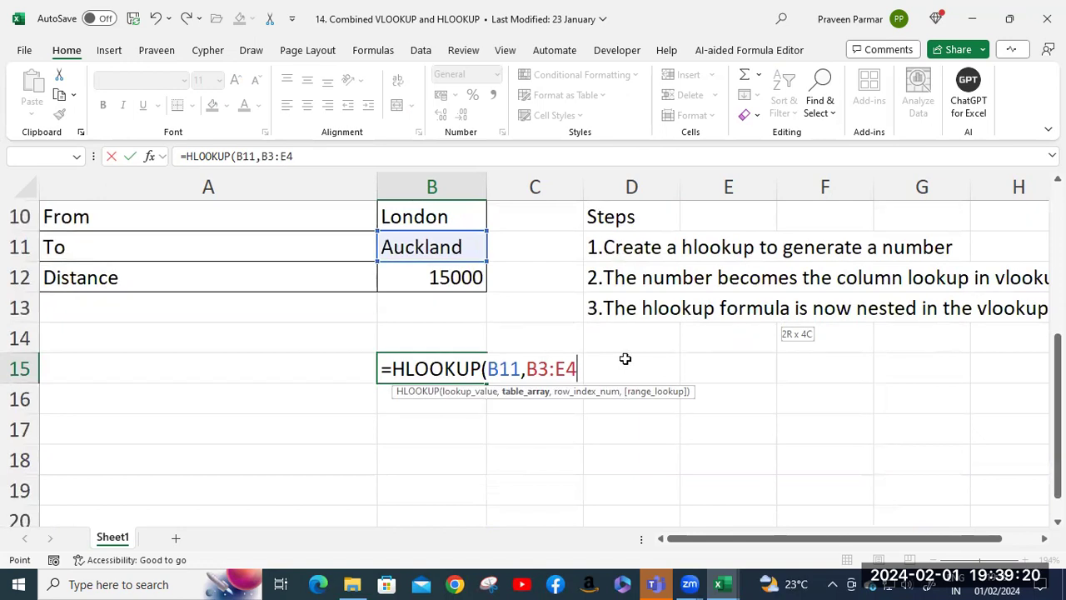
key("F4")
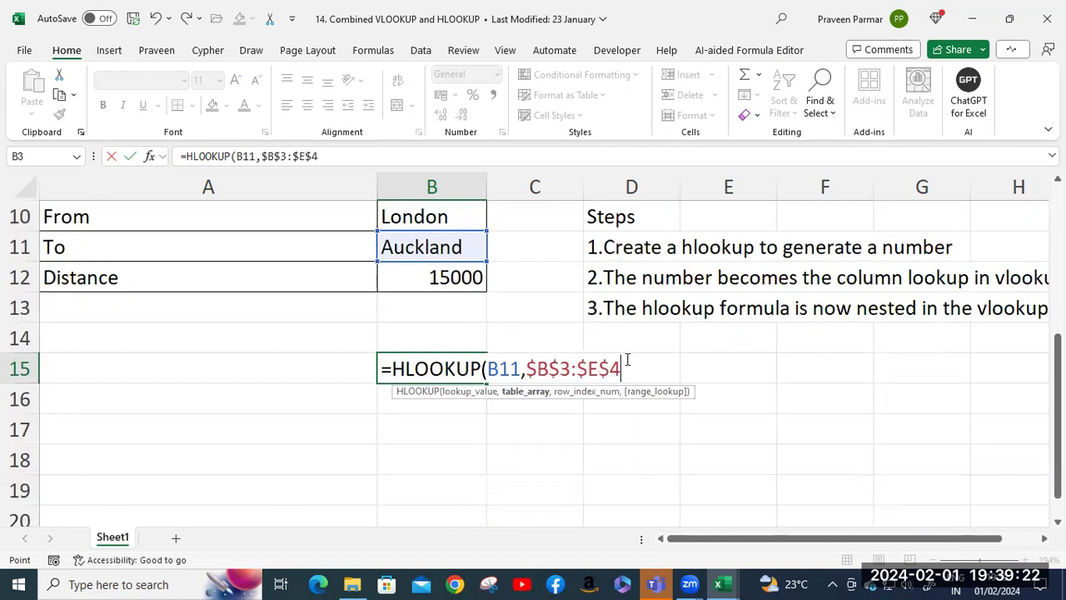
type(",")
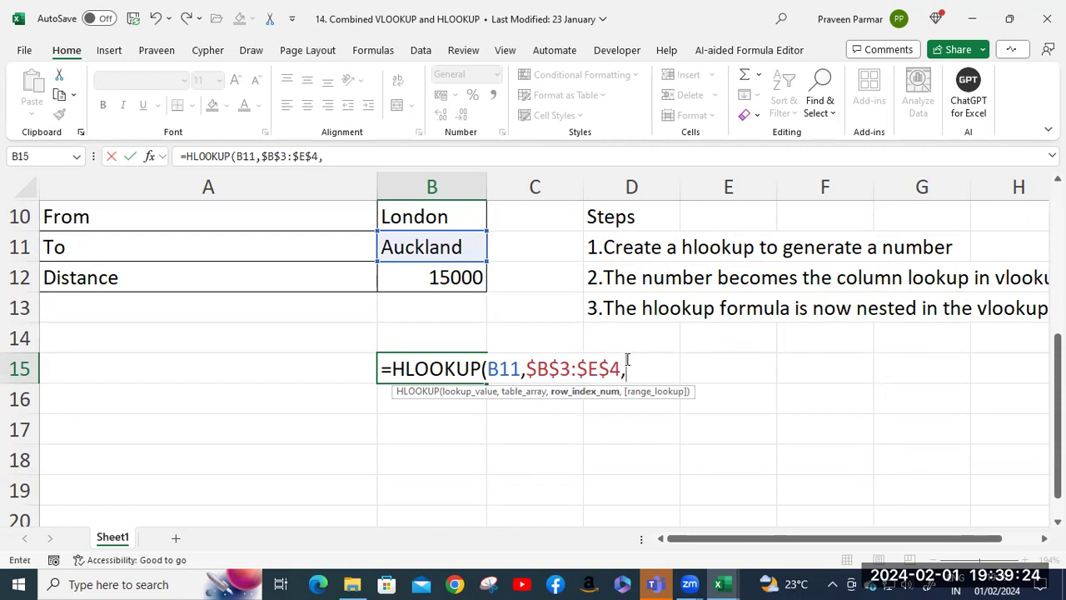
type("2,0")
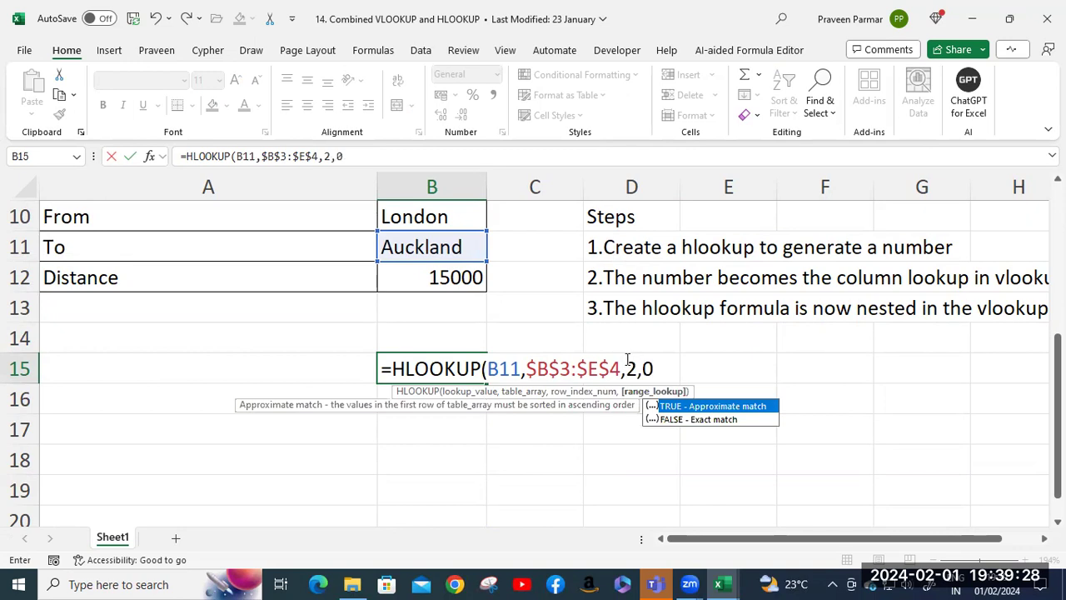
type(")")
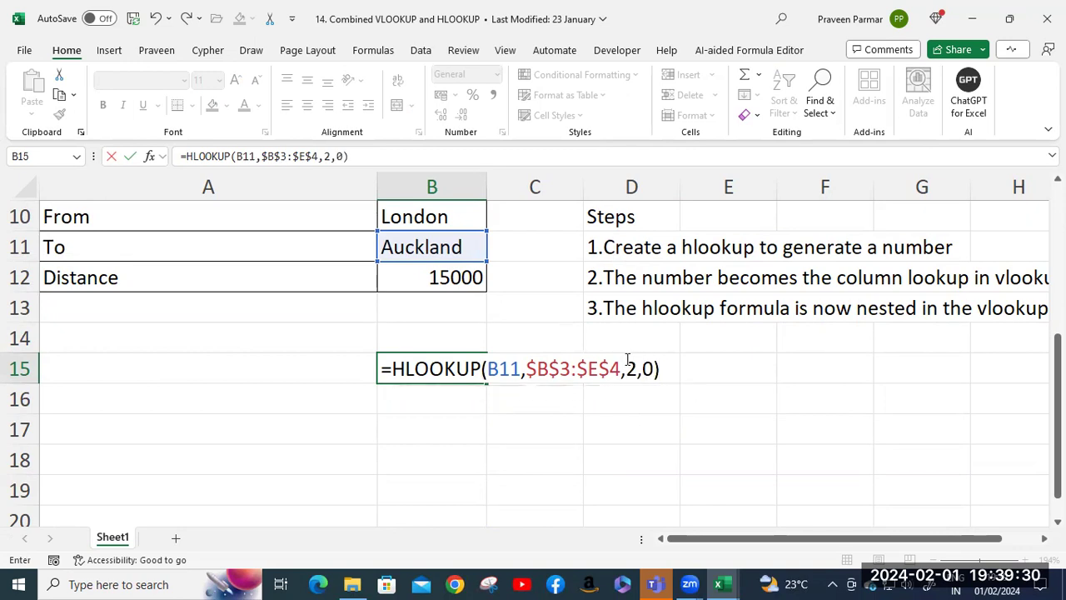
key("Return")
scroll(625, 358, "up", 3)
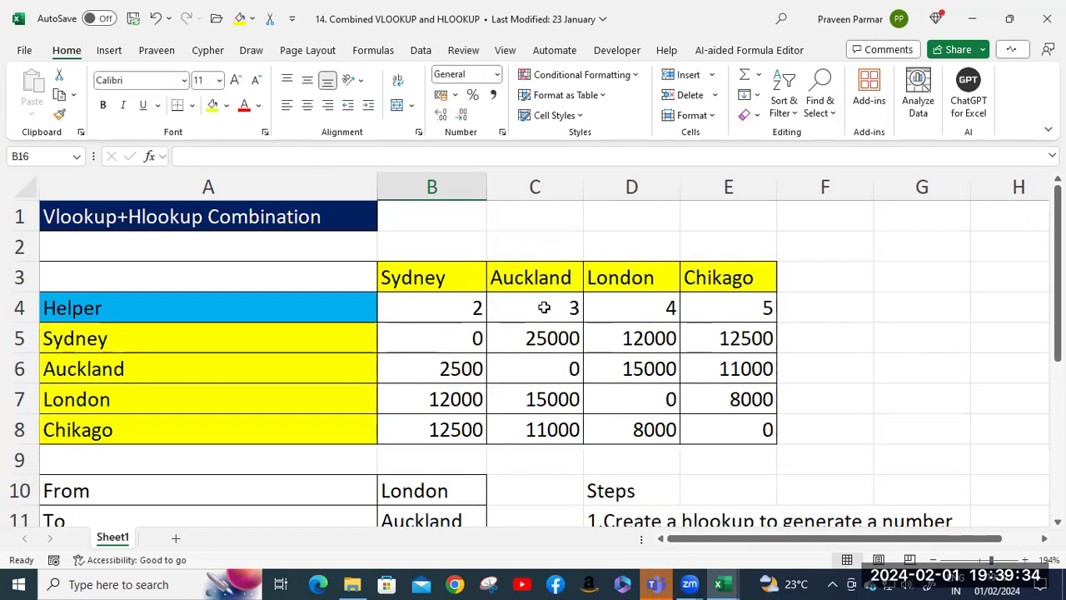
Step: Set the To city in B11 to London and compare the HLOOKUP result in B15 with the Helper row
left_click(542, 309)
scroll(542, 309, "down", 3)
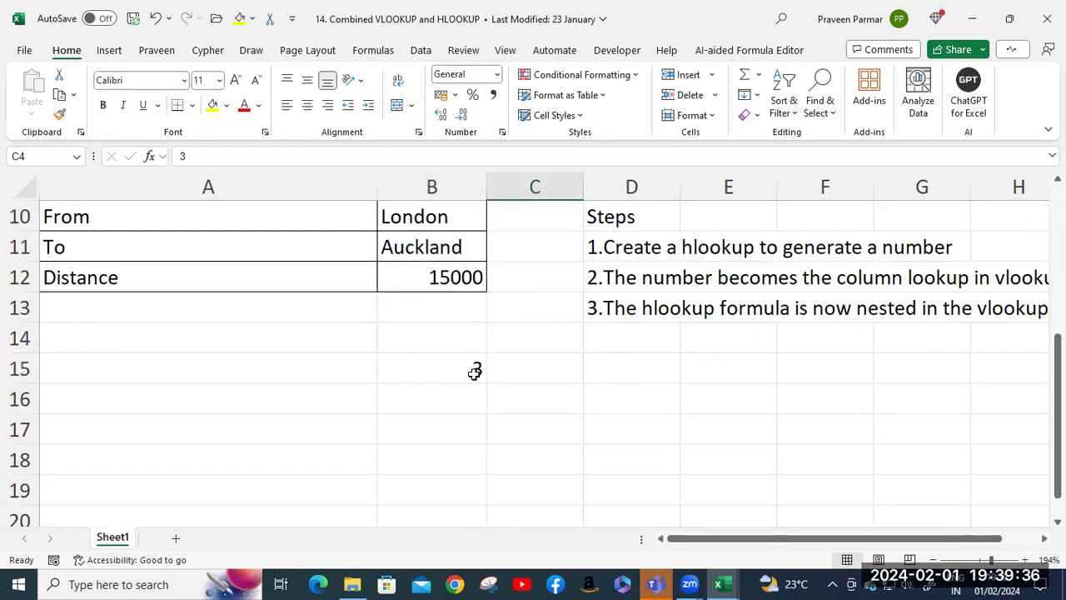
left_click(437, 250)
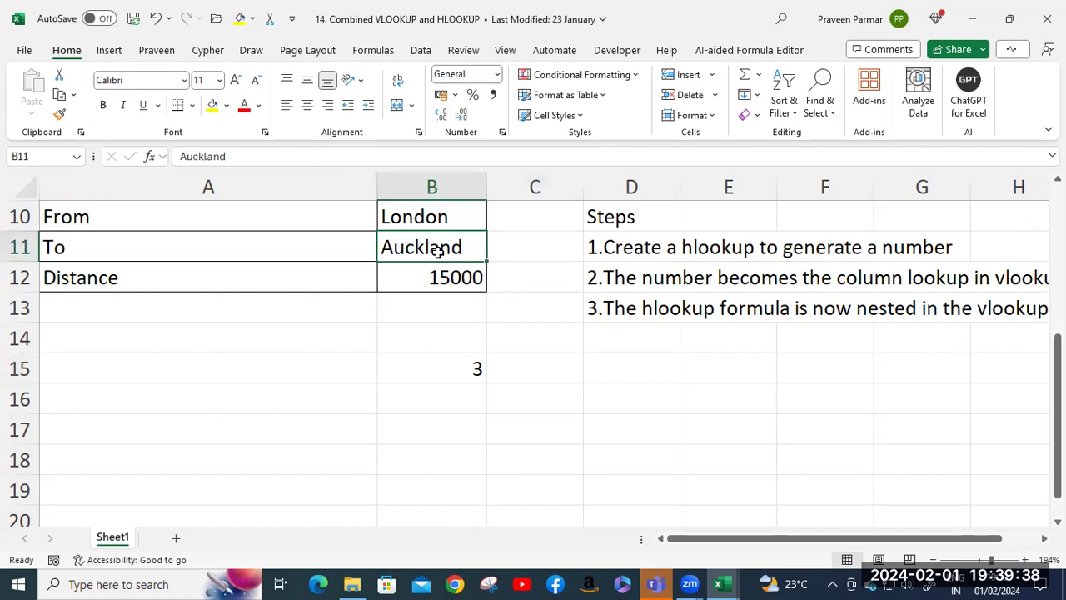
scroll(437, 251, "up", 3)
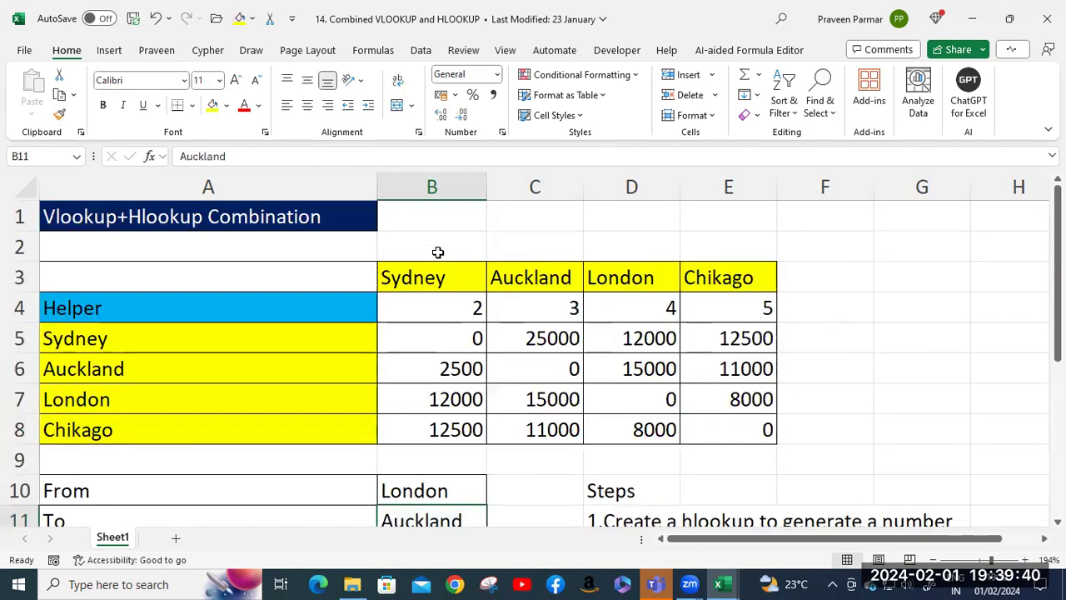
scroll(437, 251, "down", 2)
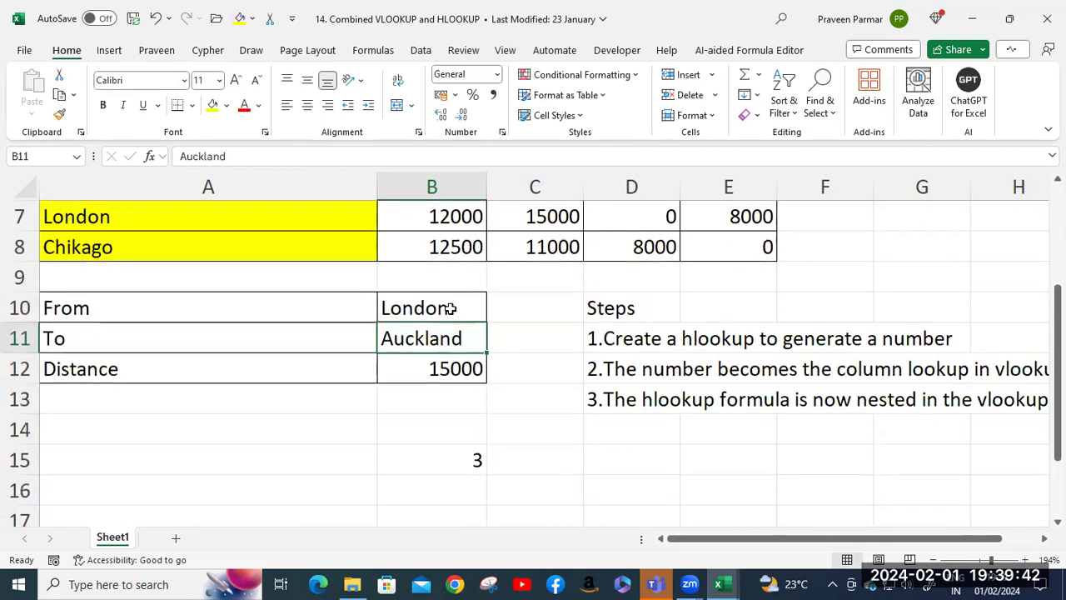
type("London")
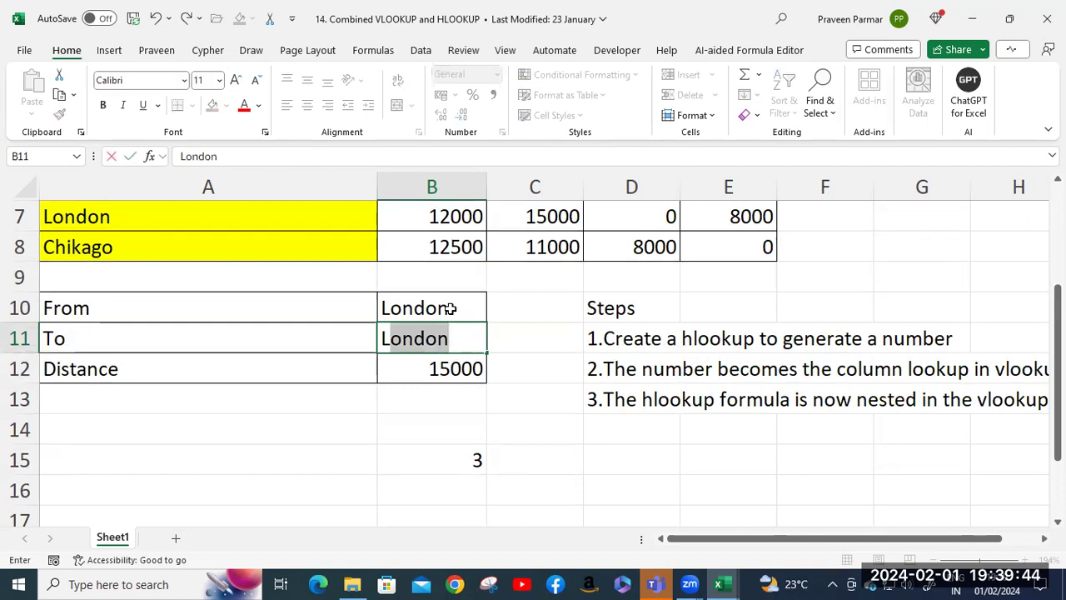
key("Return")
scroll(701, 329, "up", 2)
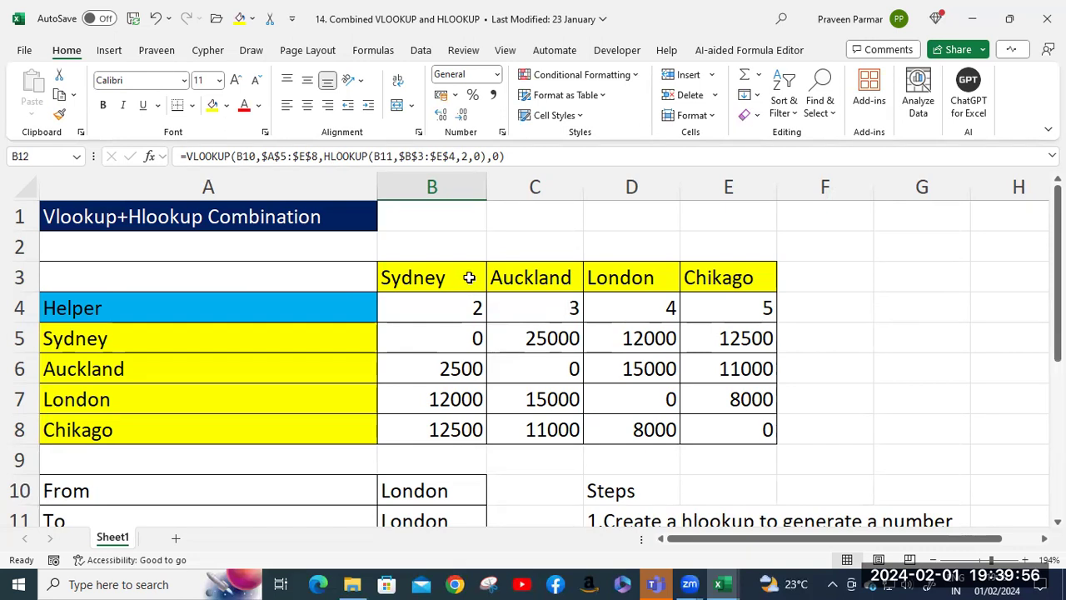
scroll(470, 271, "down", 2)
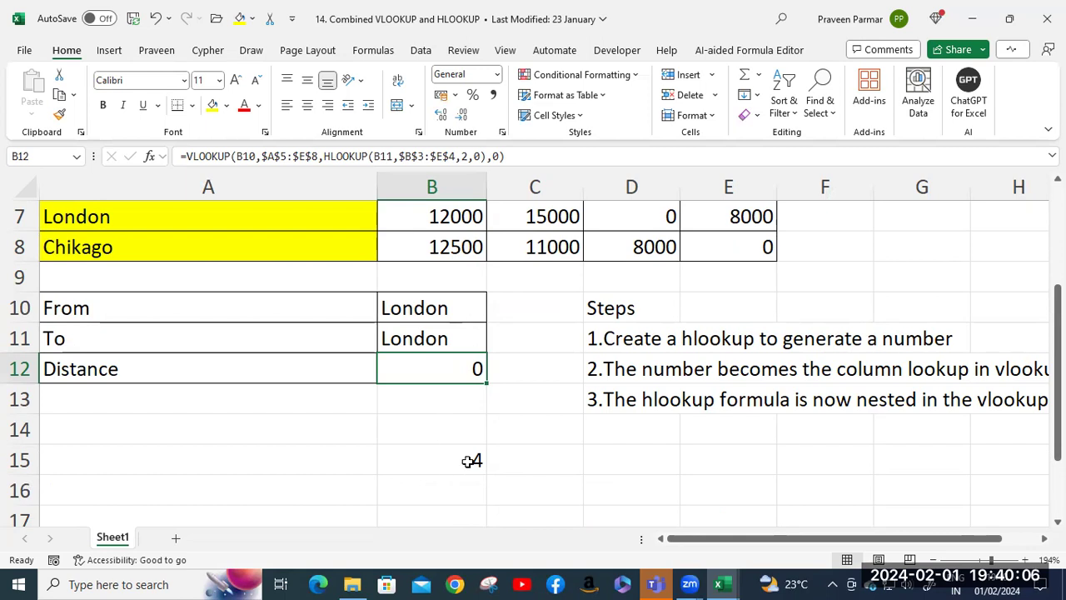
Step: Start a VLOOKUP formula in cell B14 using the From city in B10 as the lookup value
left_click(452, 431)
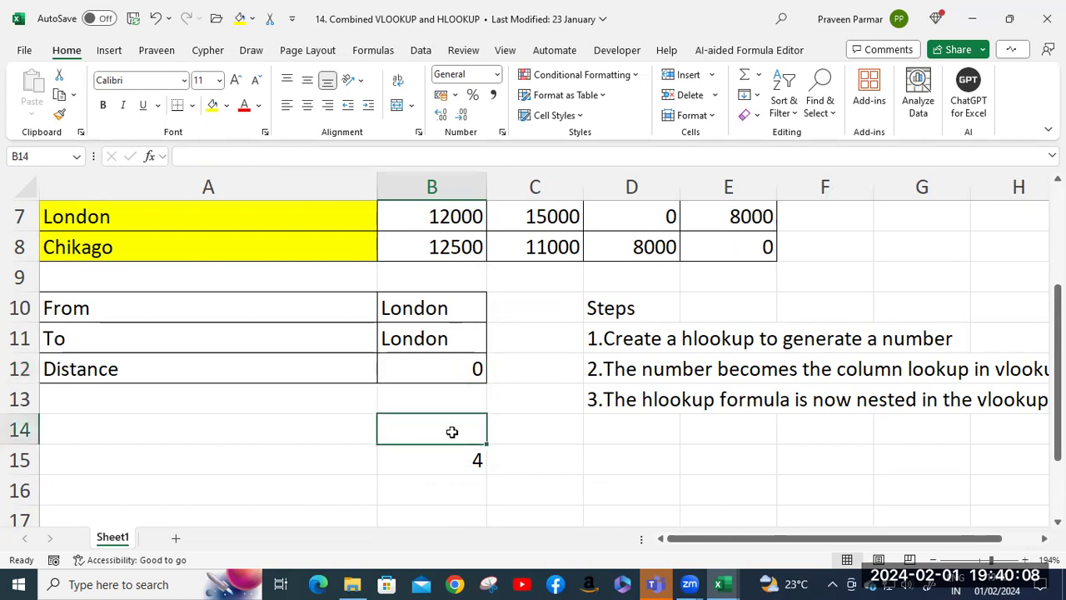
type("=vlo")
key("Tab")
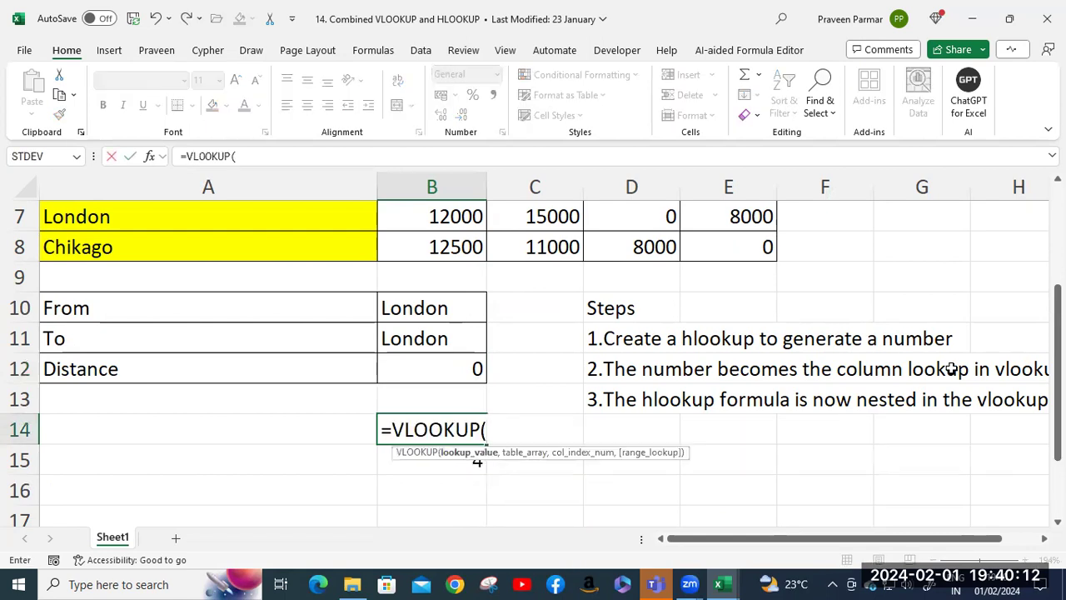
left_click(420, 308)
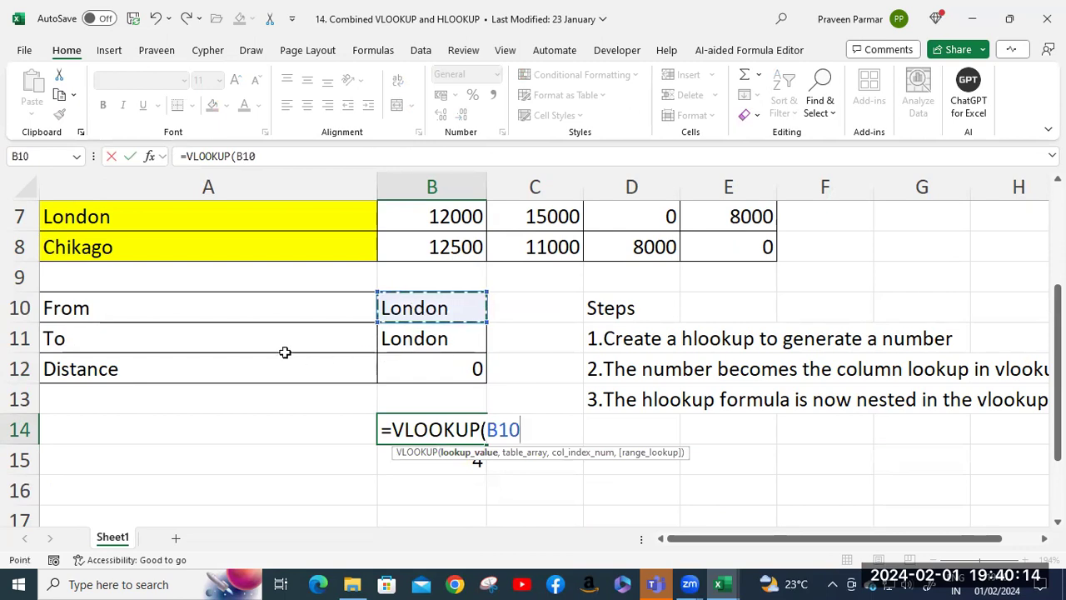
scroll(274, 333, "up", 2)
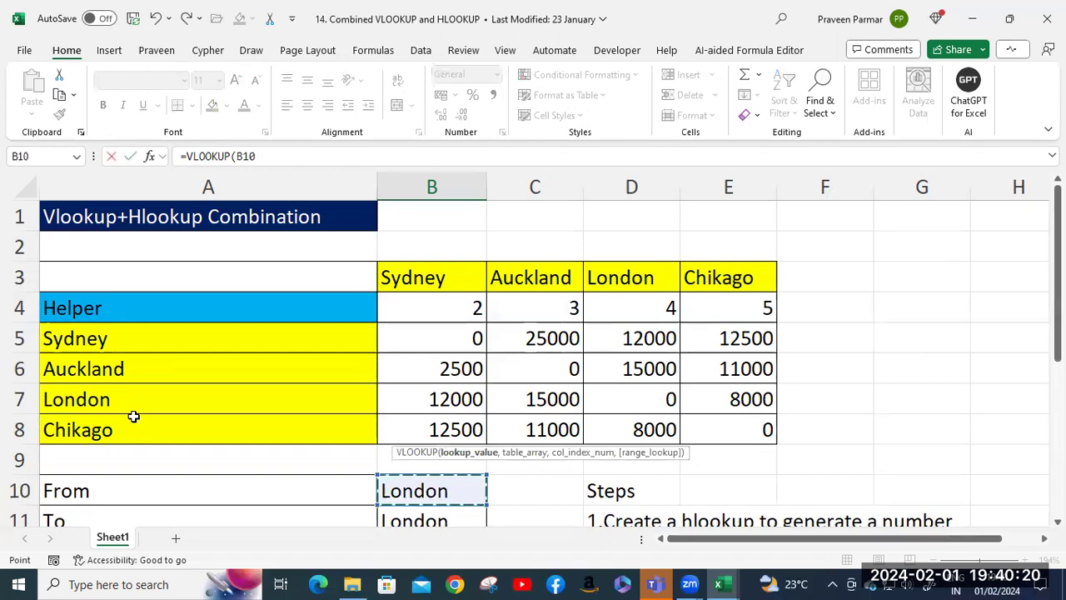
scroll(133, 417, "down", 2)
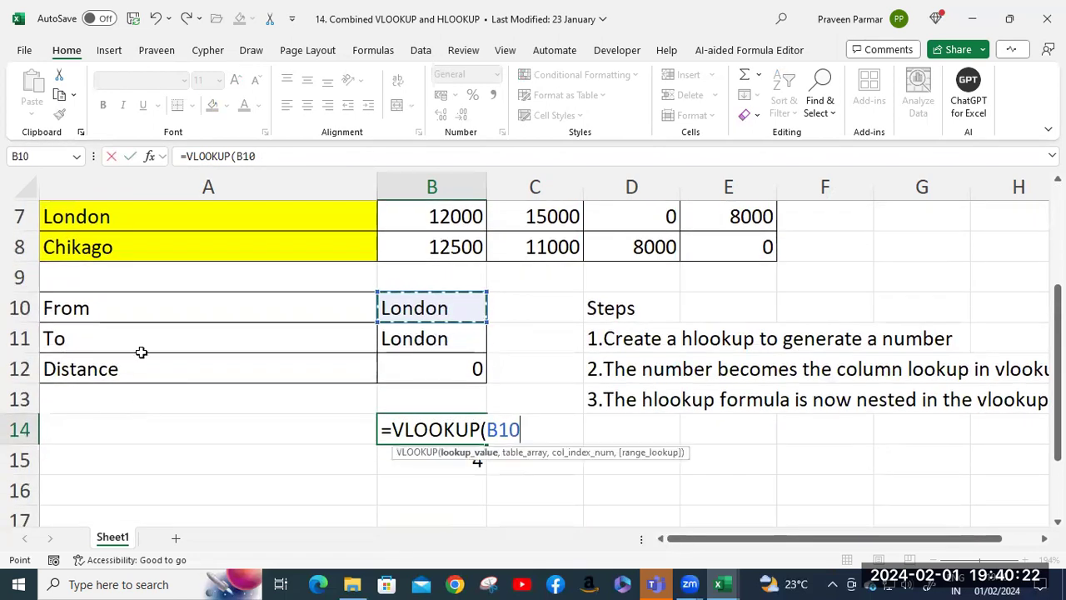
type(",")
Step: Add the city rows as the VLOOKUP table array with the absolute range $A$5:$E$8
scroll(134, 336, "up", 2)
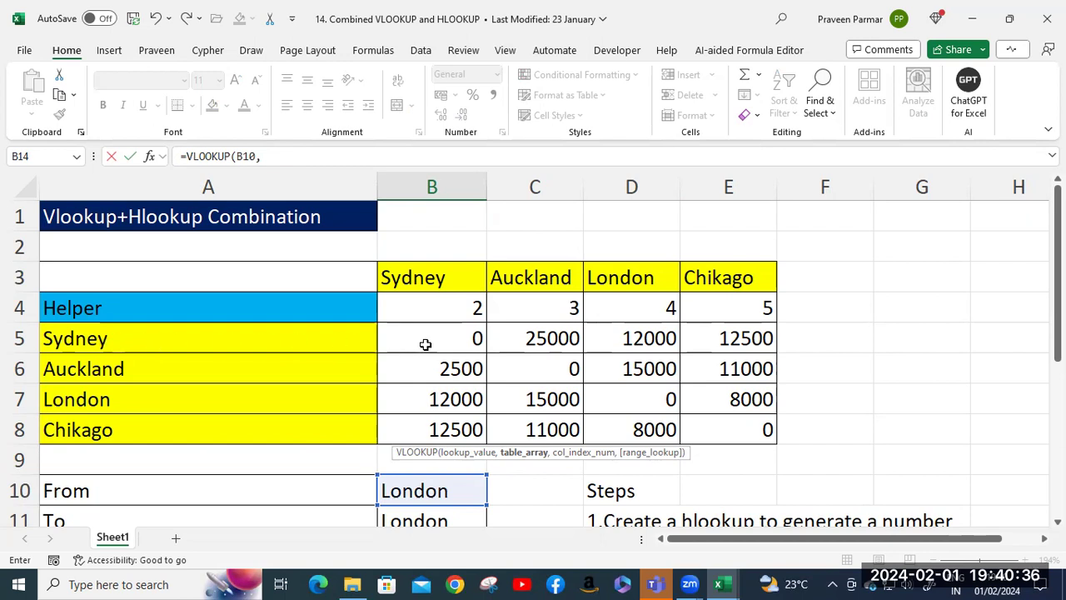
left_click(156, 341)
left_click_drag(745, 431, 744, 428)
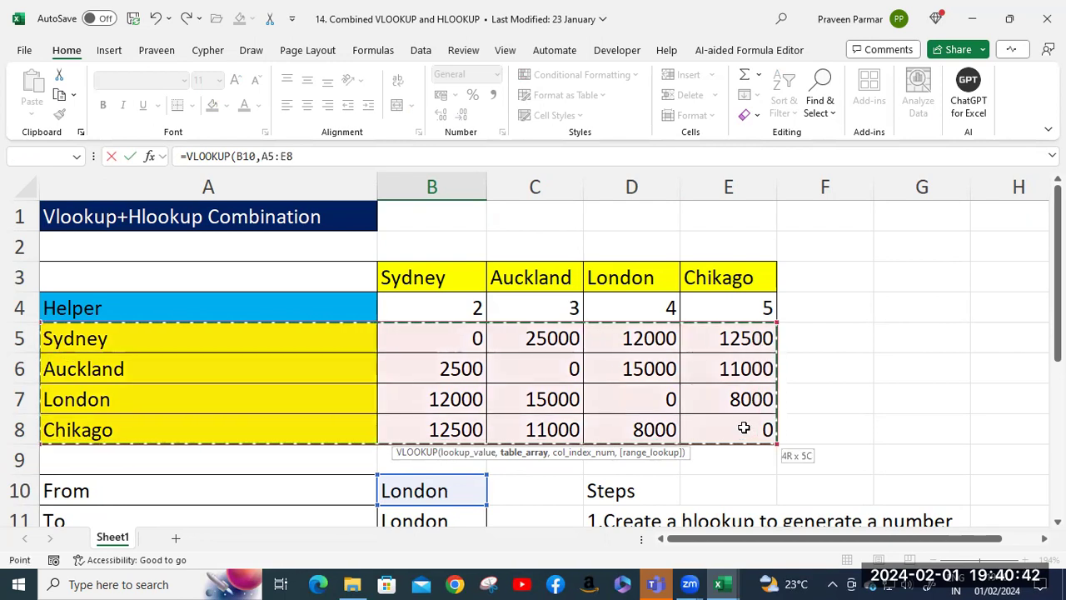
scroll(744, 428, "down", 2)
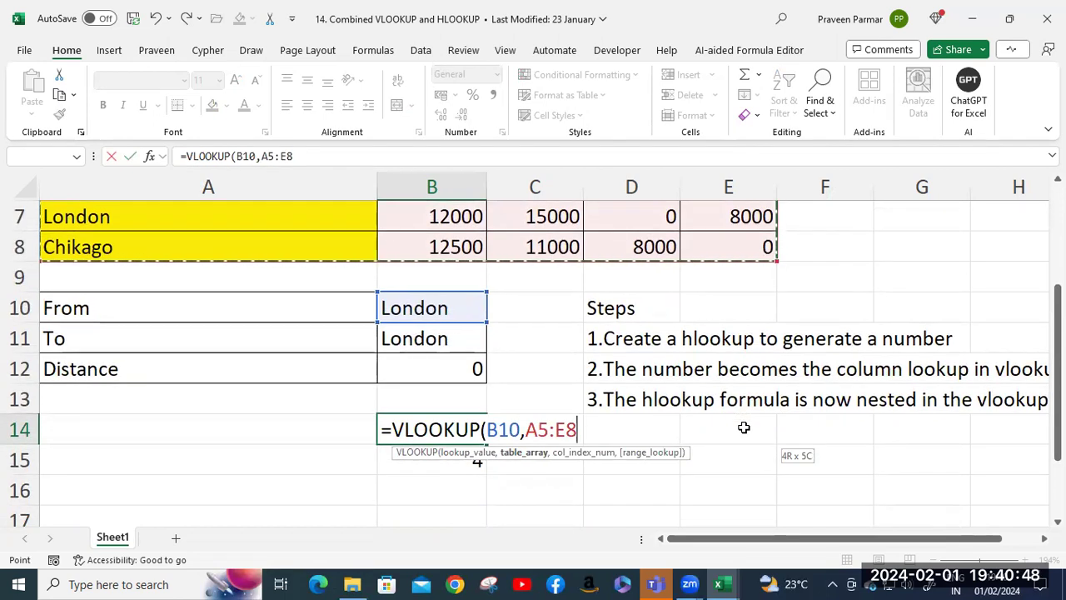
key("F4")
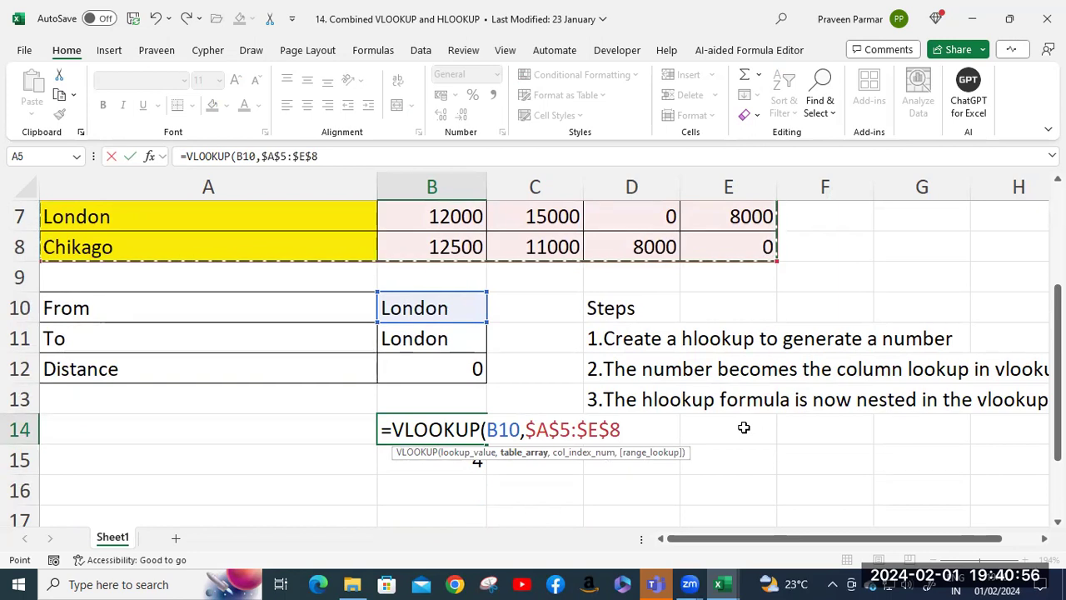
type(",")
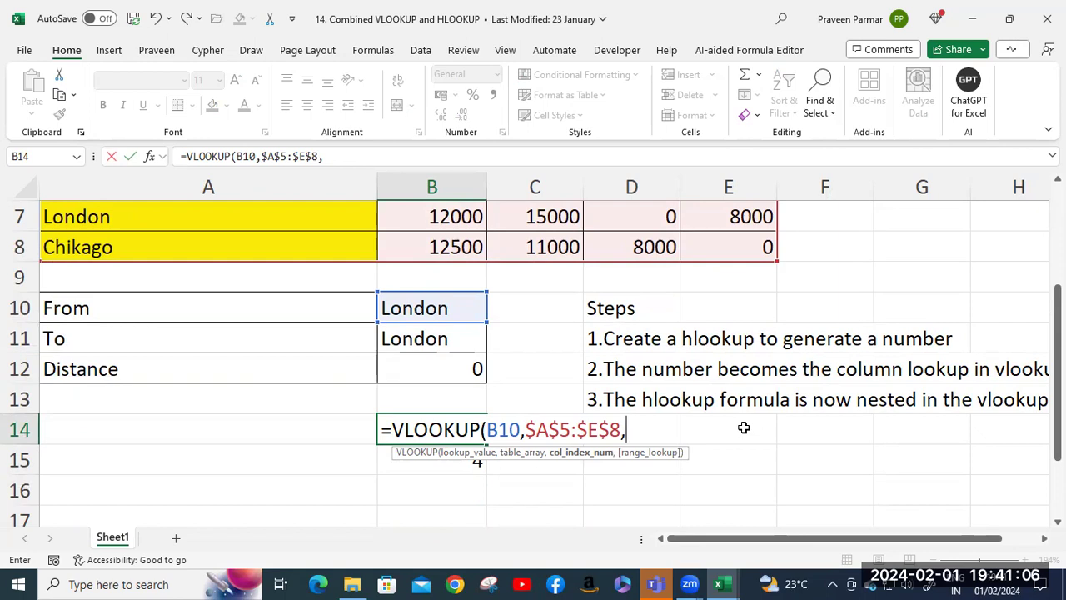
Step: Nest an HLOOKUP as the VLOOKUP's column index argument, with the To city in B11 as its lookup value
type("hlo")
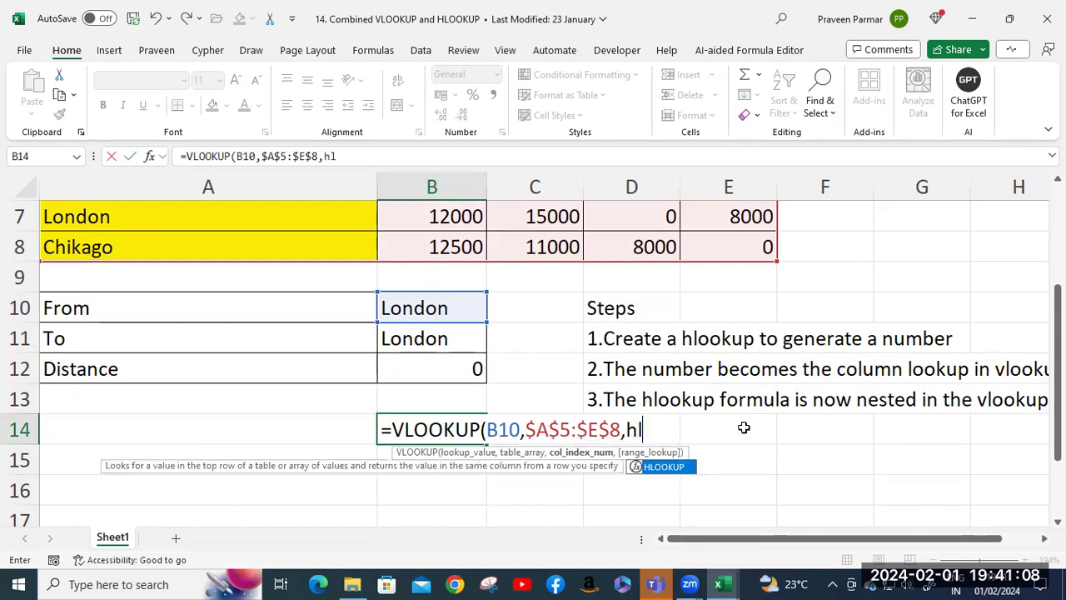
key("Tab")
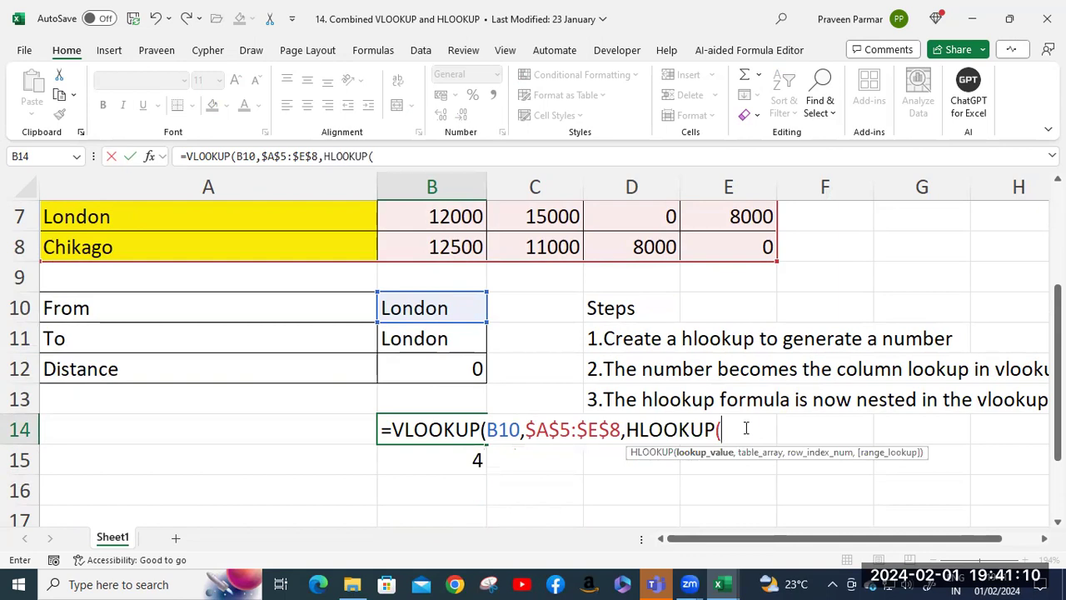
left_click(422, 340)
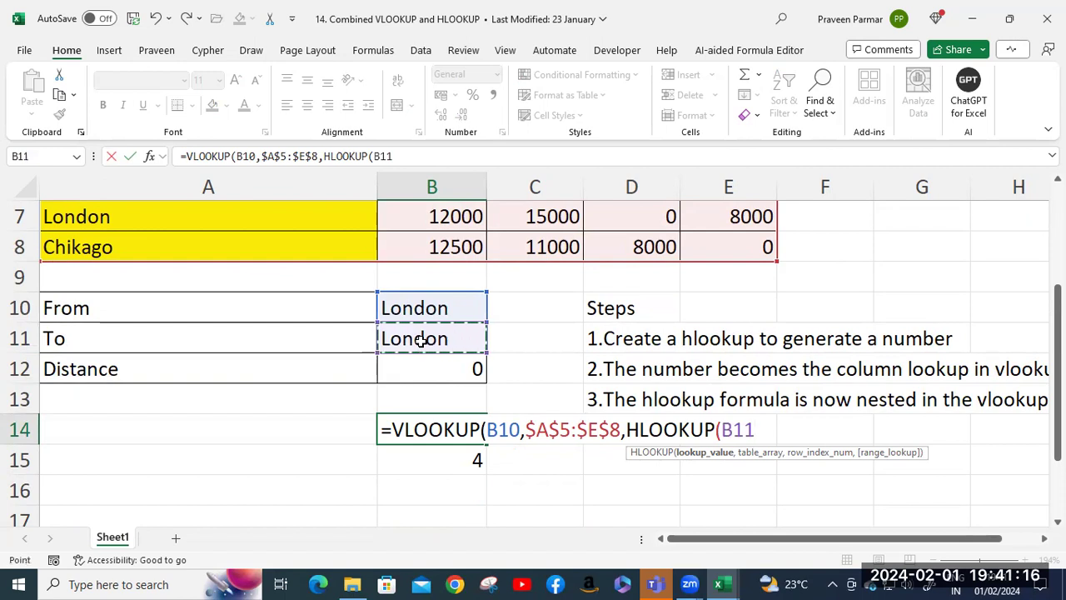
type(",")
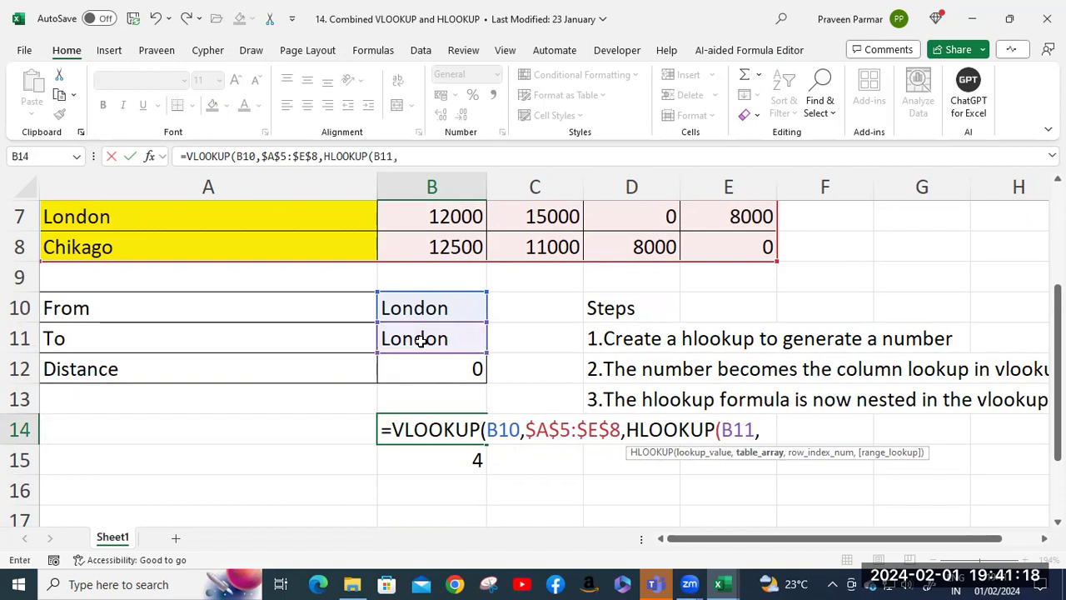
Step: Give the nested HLOOKUP the city header and Helper rows as its table array, using the absolute range $B$3:$E$4
scroll(508, 303, "up", 1)
scroll(508, 303, "up", 1)
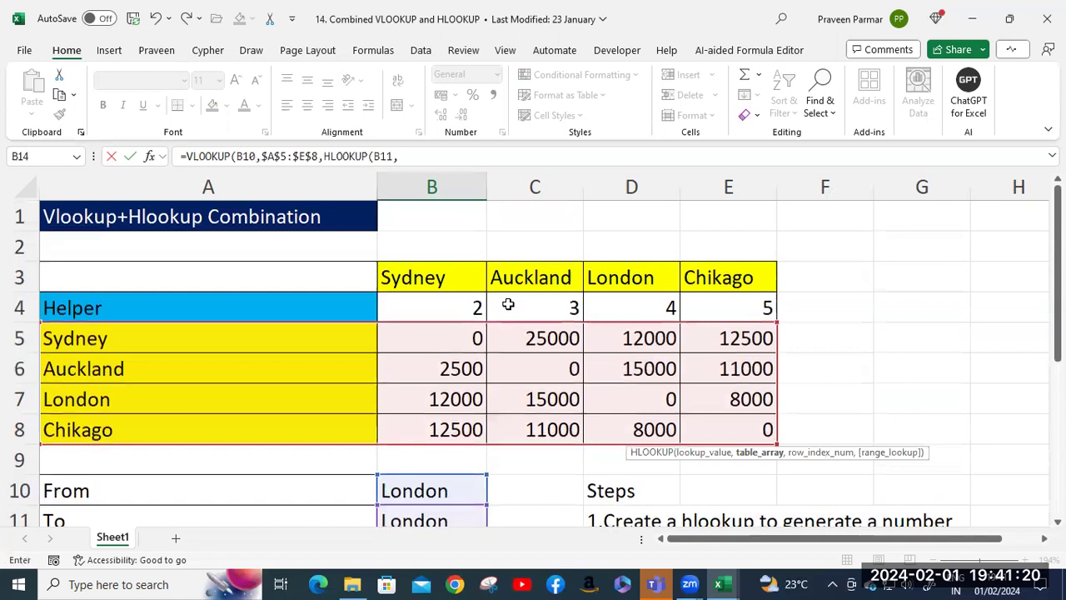
left_click(421, 274)
left_click_drag(721, 308, 720, 304)
scroll(720, 305, "down", 2)
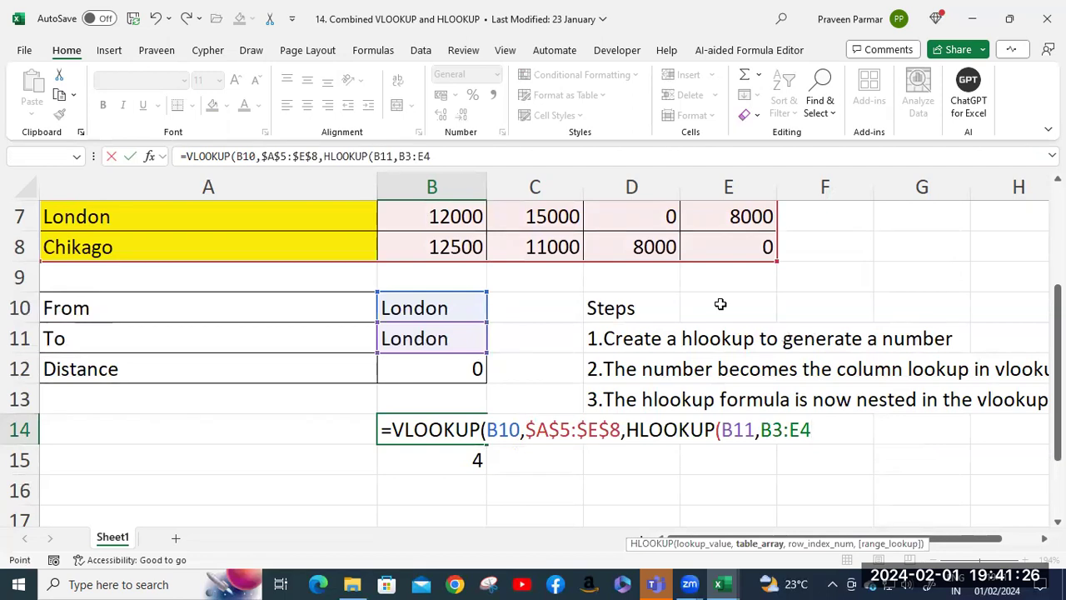
key("F4")
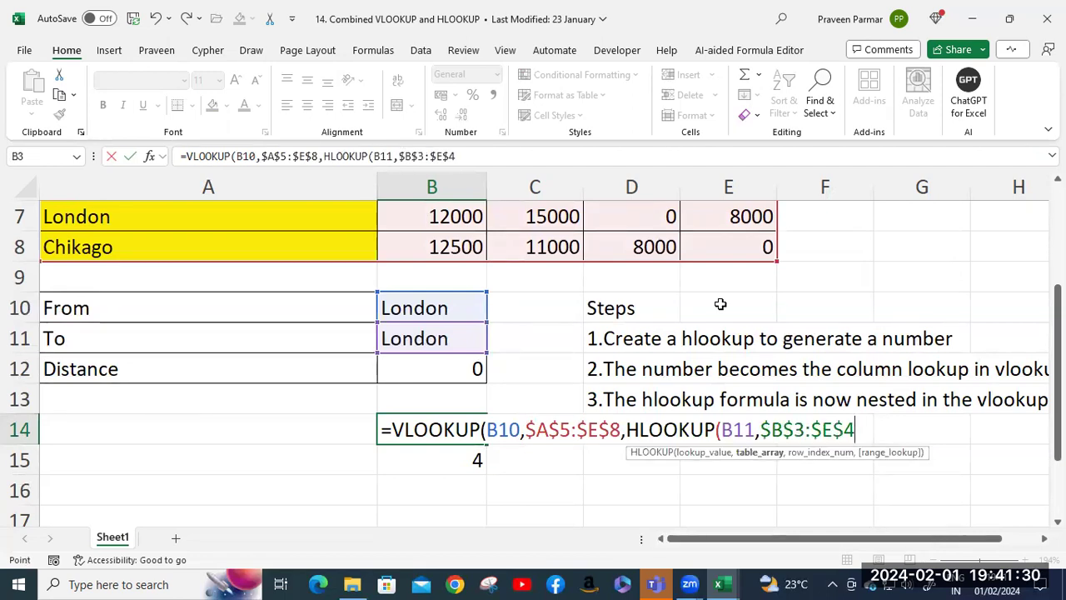
type(",")
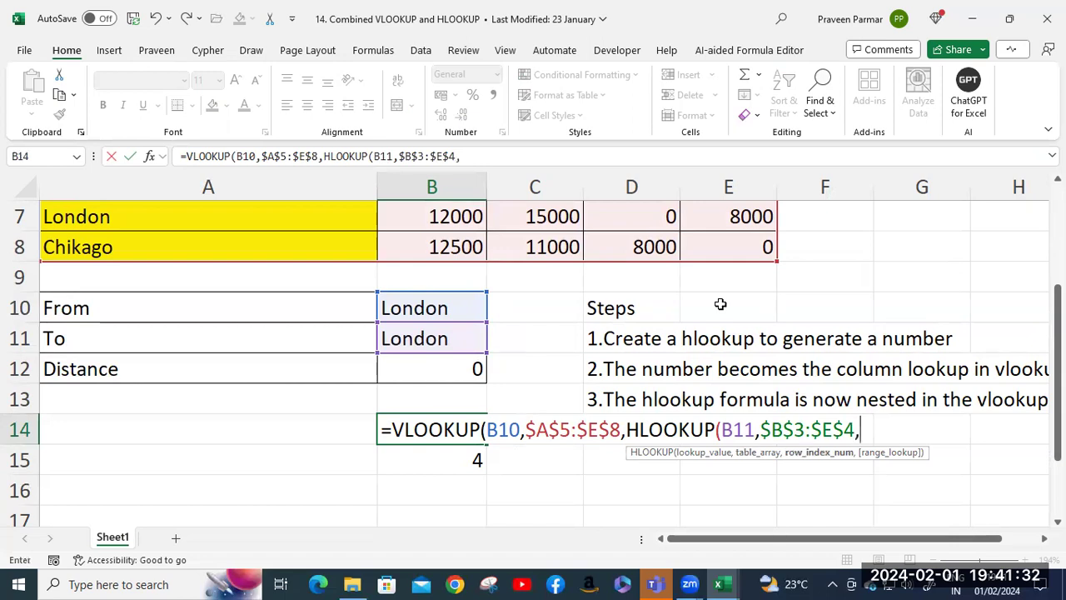
Step: Finish the nested HLOOKUP with row index 2 and match type 0, then close and enter the combined formula in B14
scroll(680, 286, "up", 2)
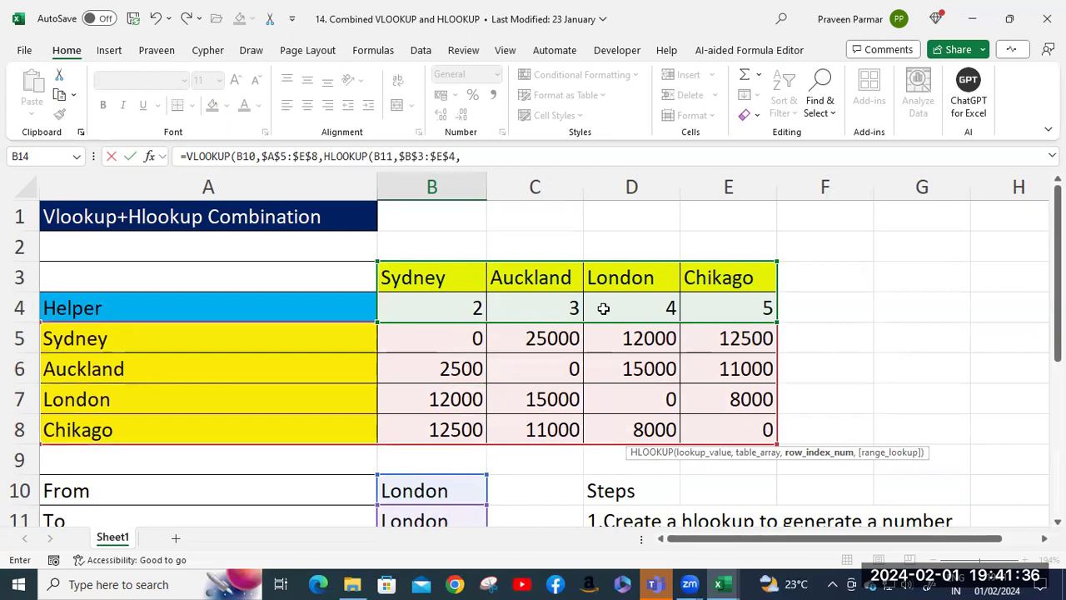
scroll(619, 307, "down", 2)
type("2")
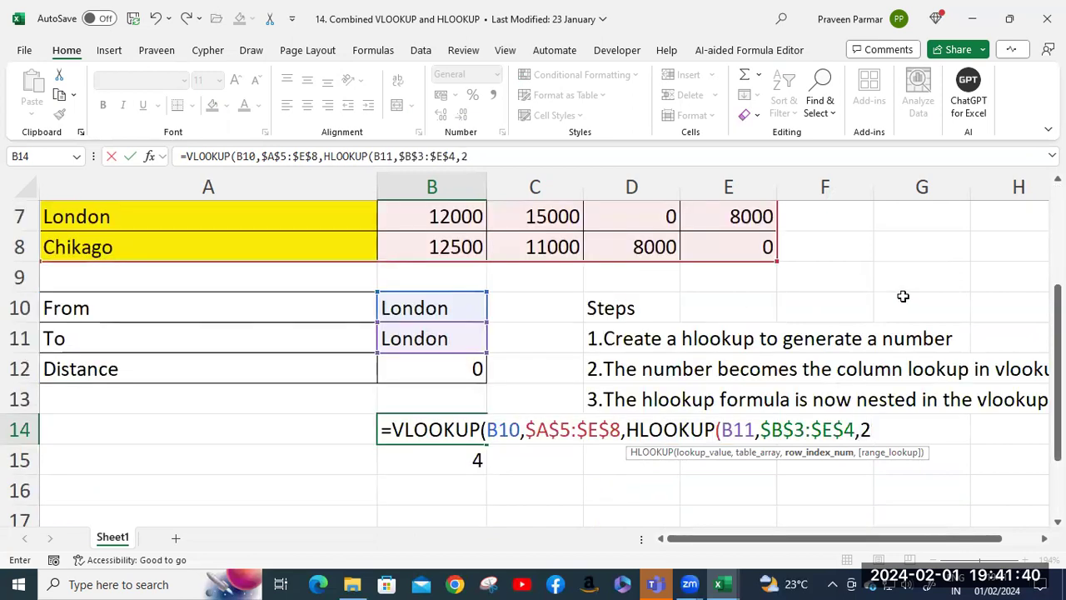
type(",)")
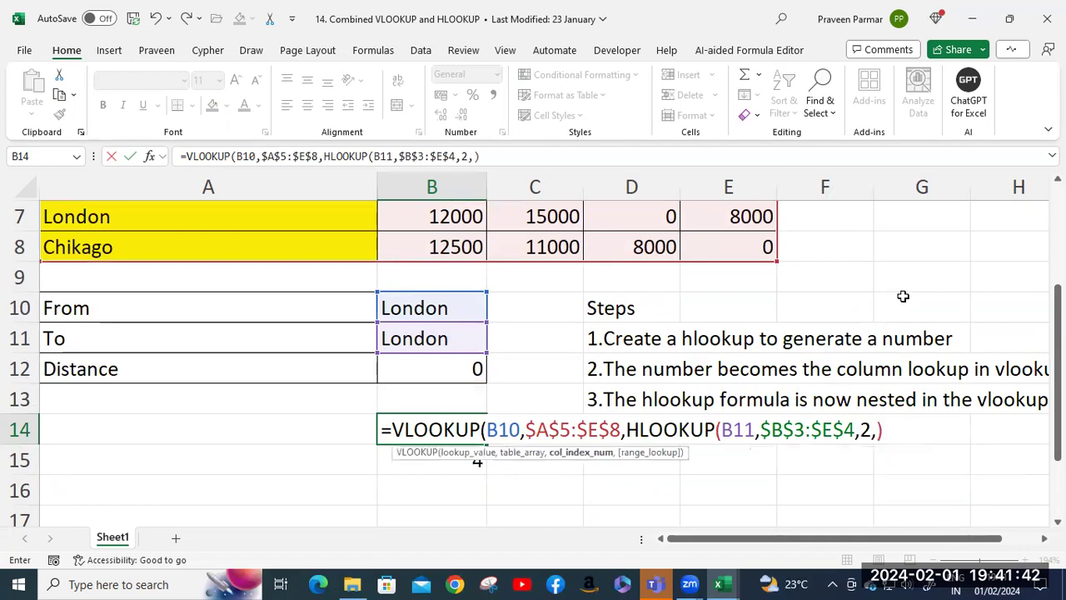
key("Left")
type("0")
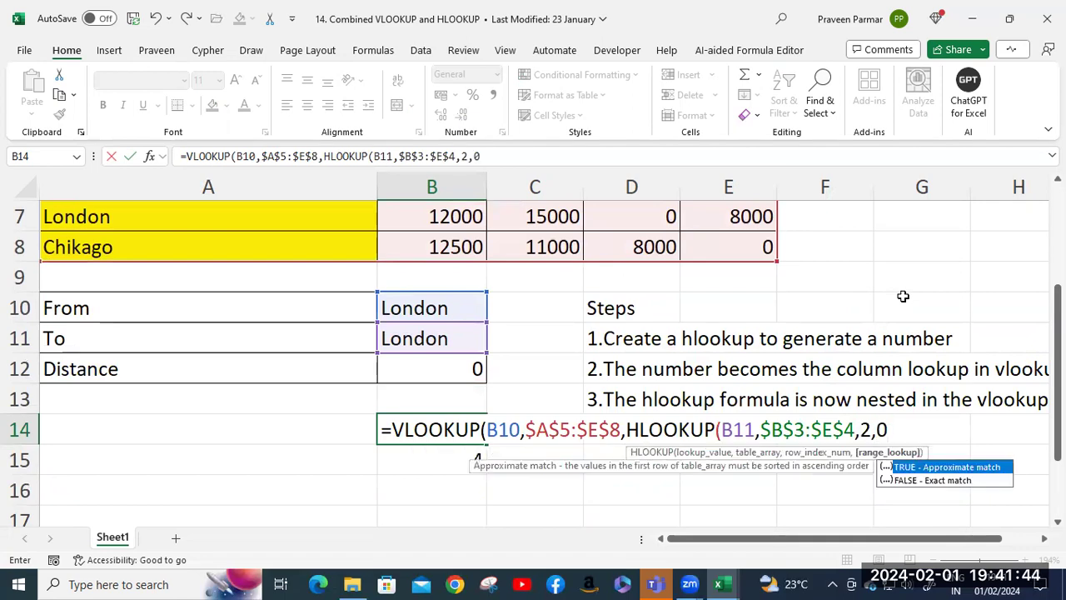
key("Right")
type(")")
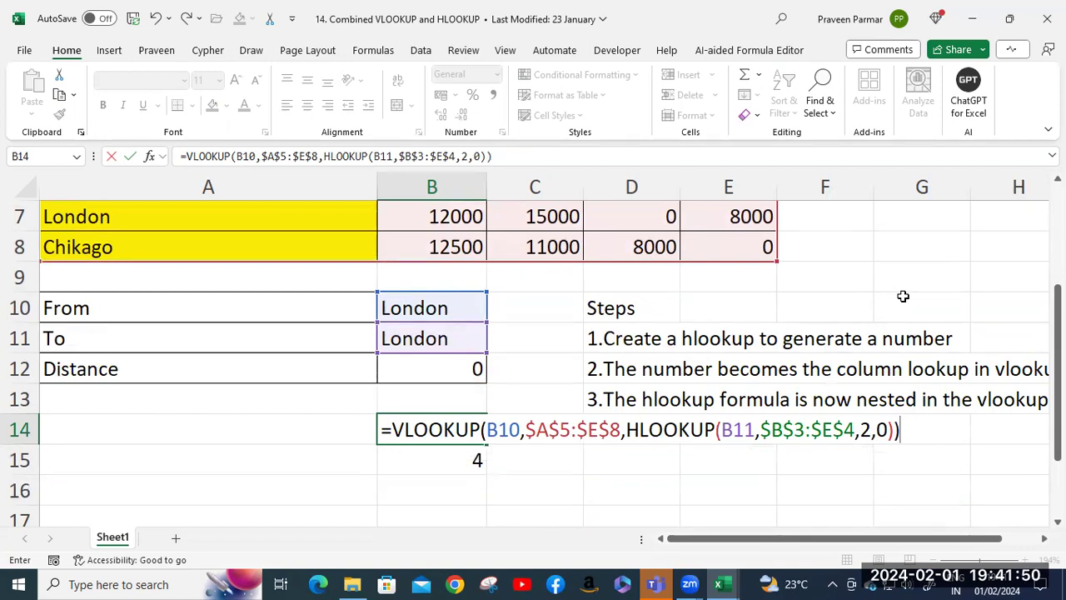
key("Return")
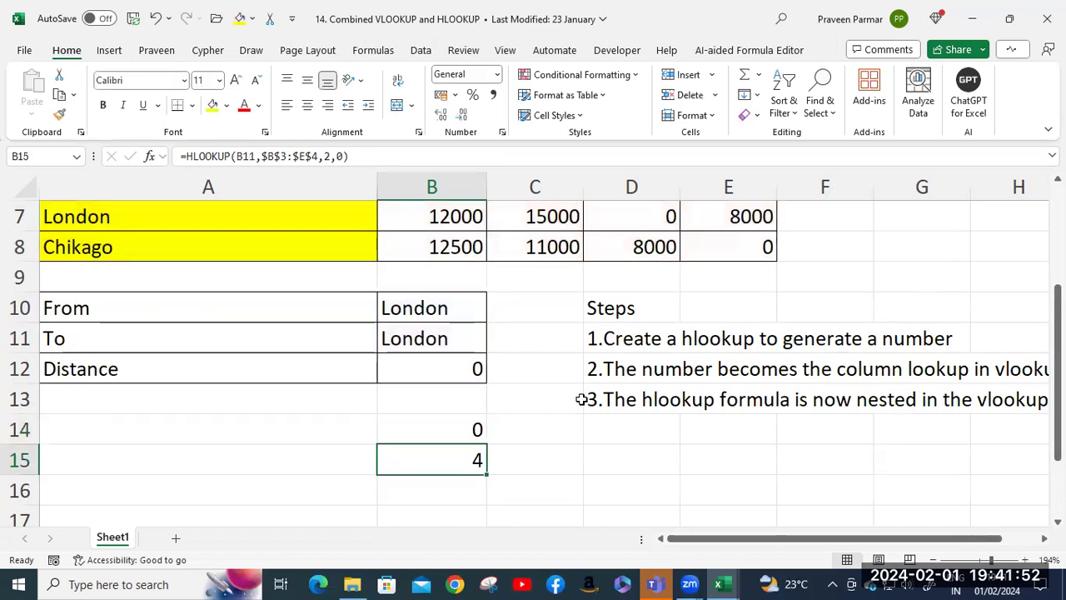
Step: Change the From city in B10 to Sydney
left_click(431, 431)
left_click(442, 310)
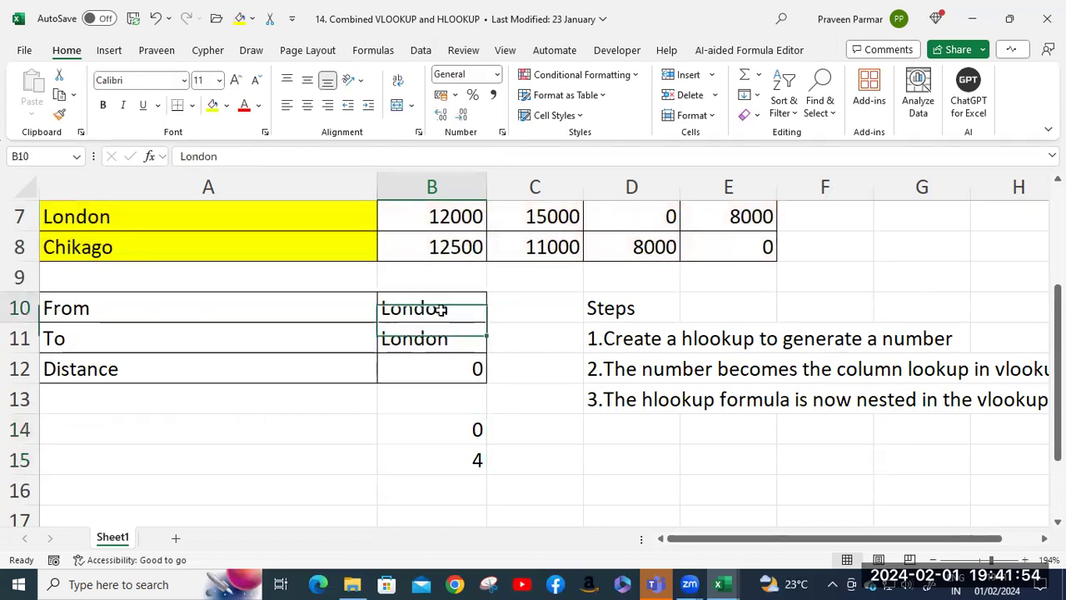
scroll(447, 321, "up", 2)
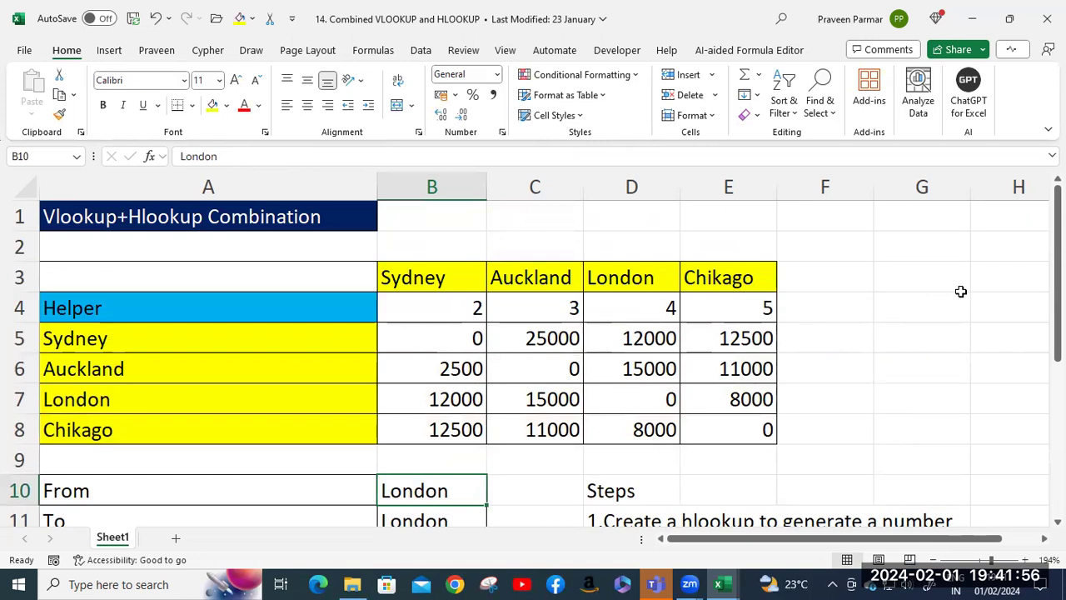
type("S")
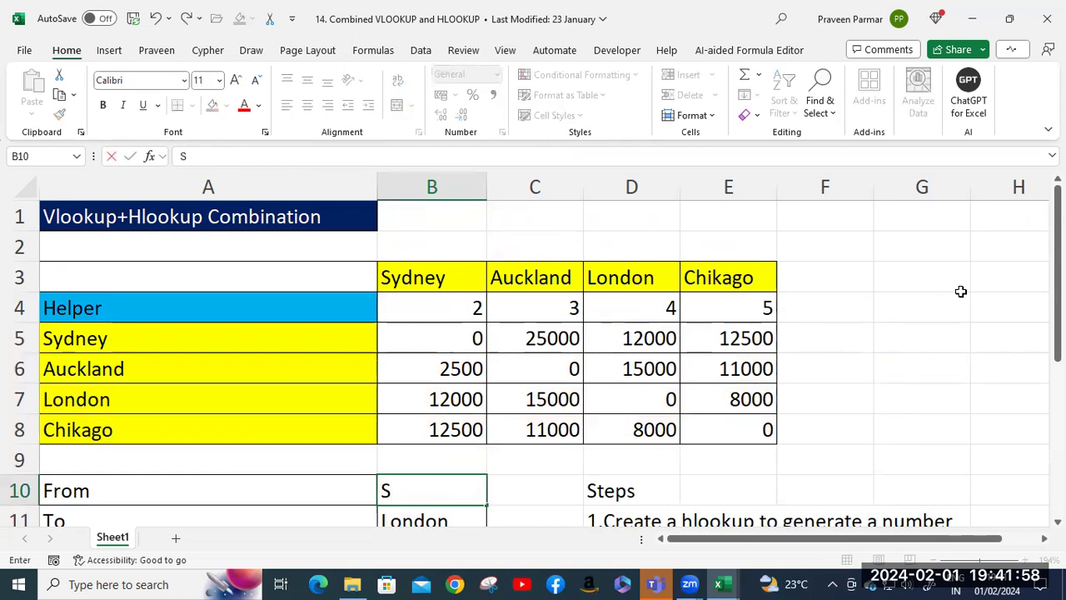
type("yd")
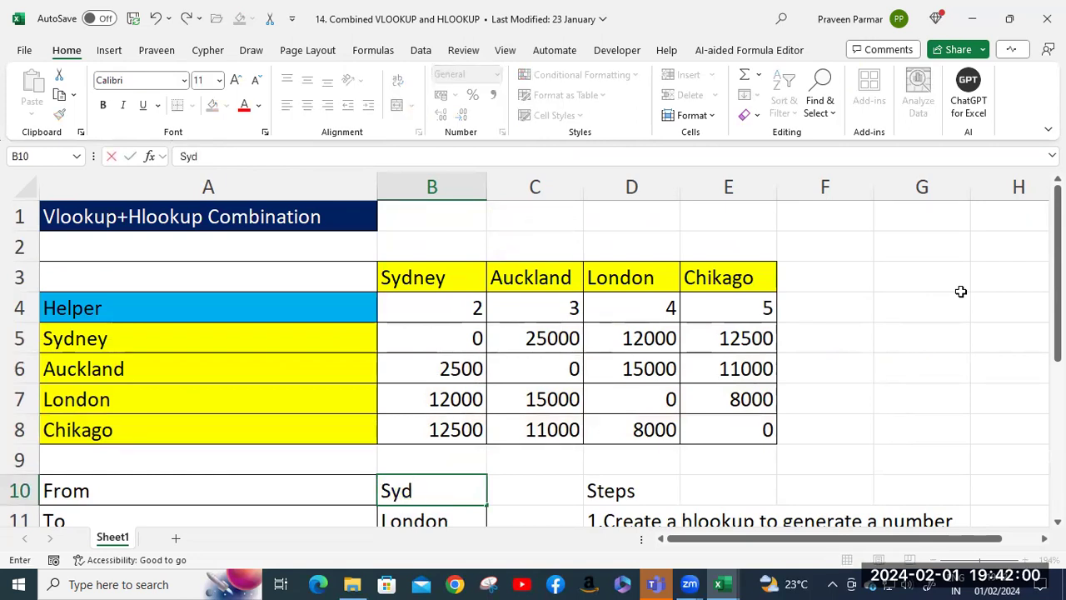
type("ney")
key("Return")
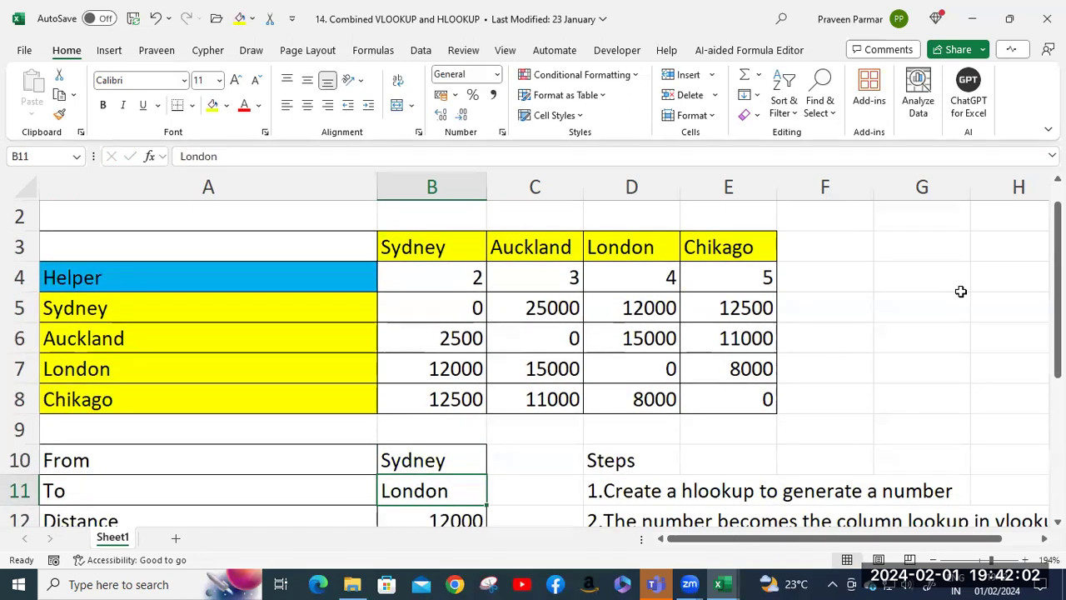
Step: Compare the distance in B12 with the table's London–Sydney value in B7 and the combined formula's result in B14
scroll(358, 438, "down", 1)
scroll(375, 417, "down", 3)
scroll(447, 322, "up", 2)
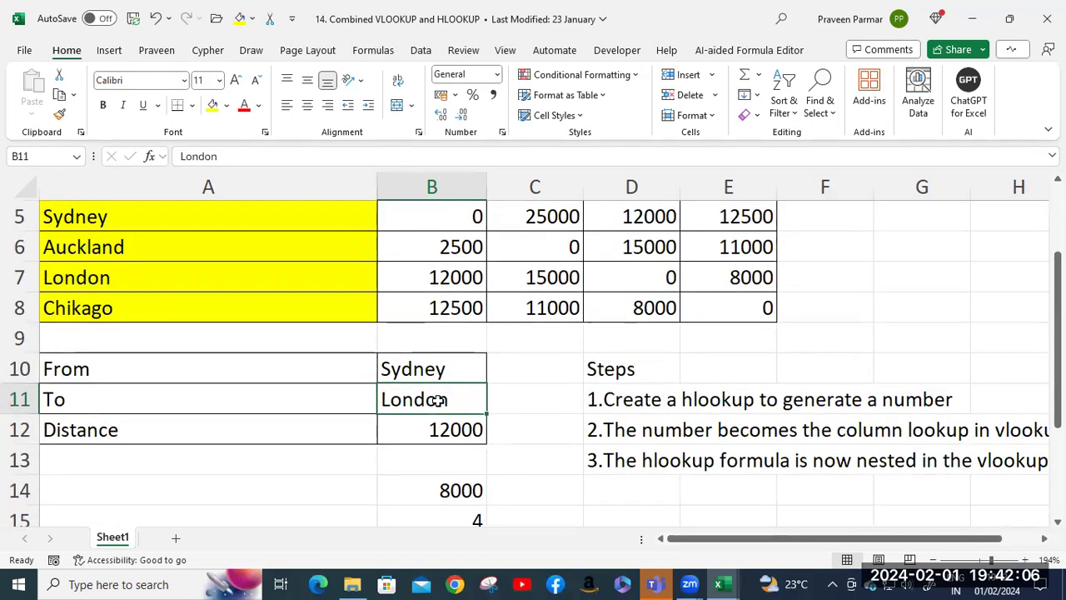
scroll(428, 392, "up", 1)
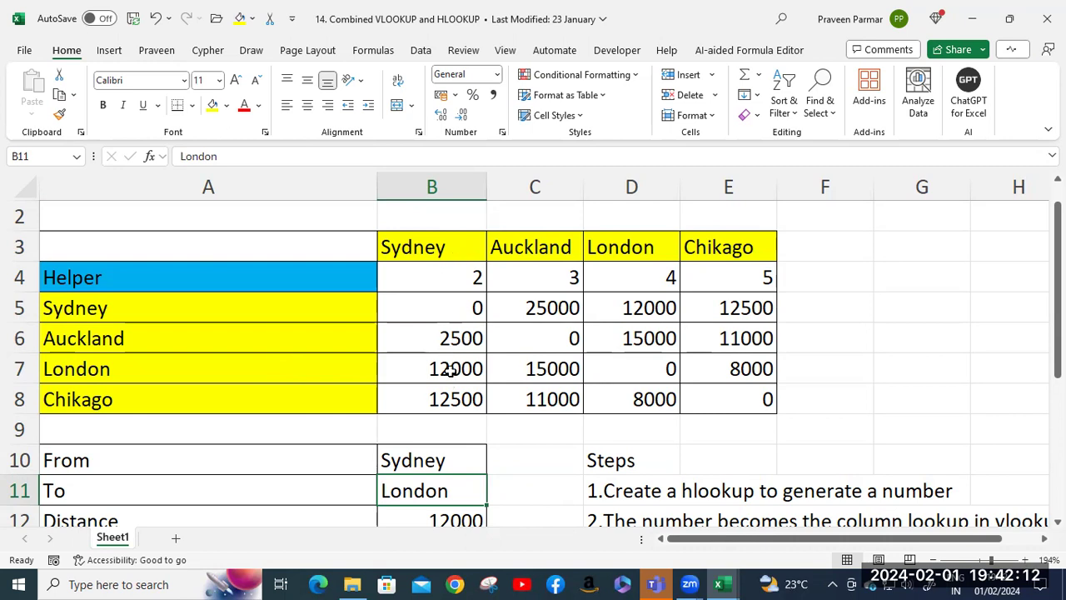
left_click(450, 369)
scroll(450, 369, "down", 3)
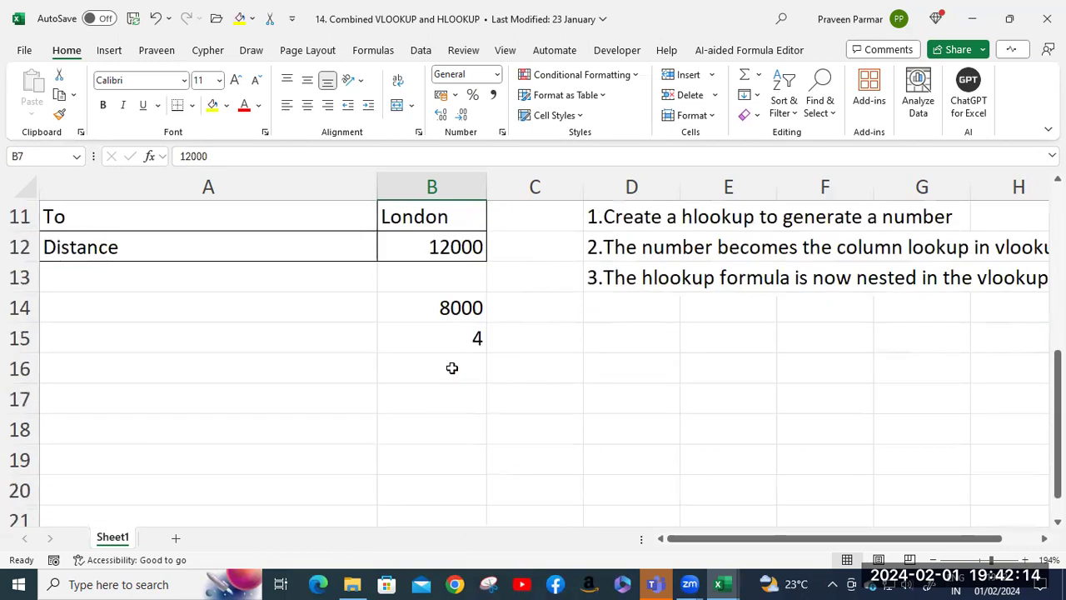
left_click(444, 307)
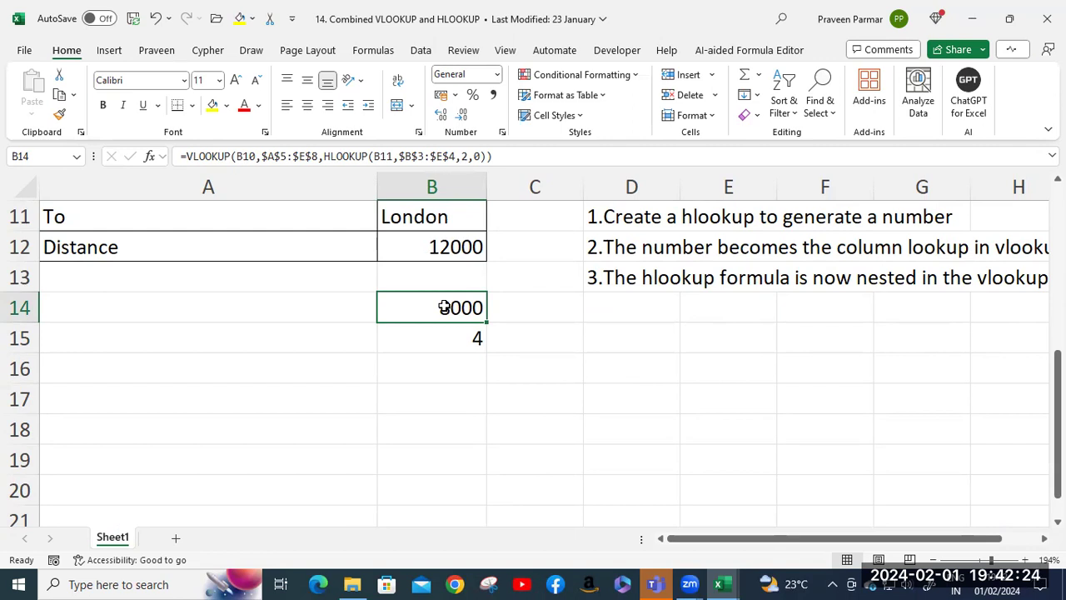
Step: Evaluate the nested HLOOKUP portion of the B14 formula in place, and restore its original text
double_click(444, 307)
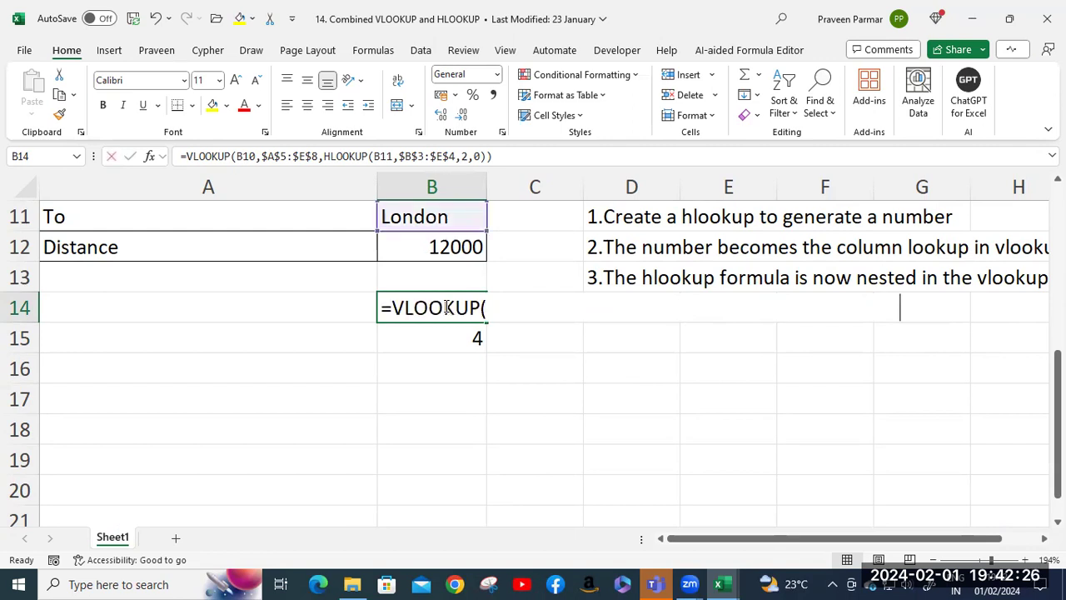
left_click(627, 308)
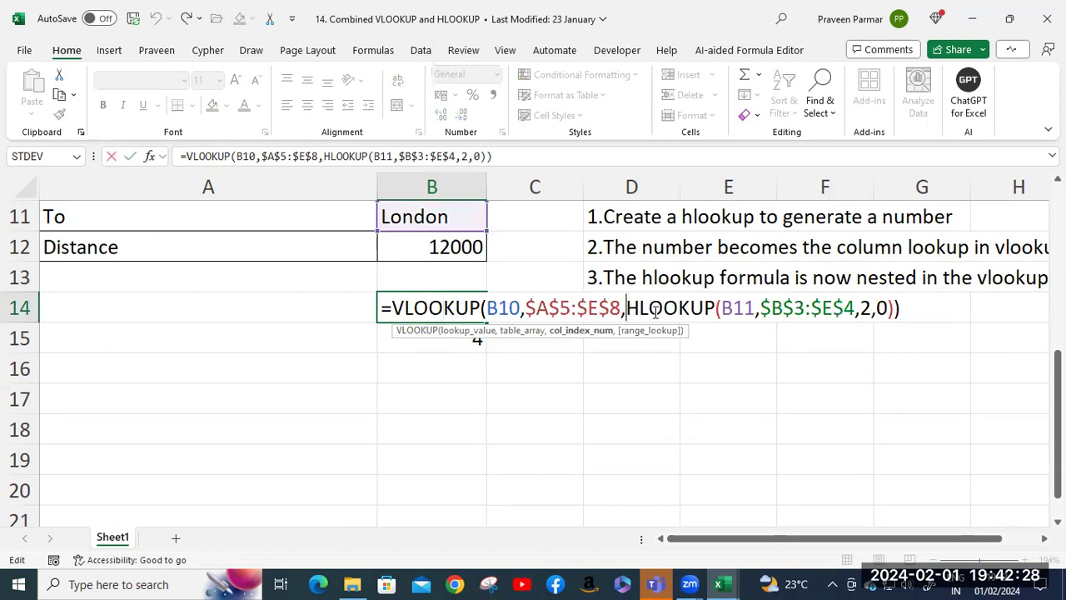
left_click(895, 308, "shift")
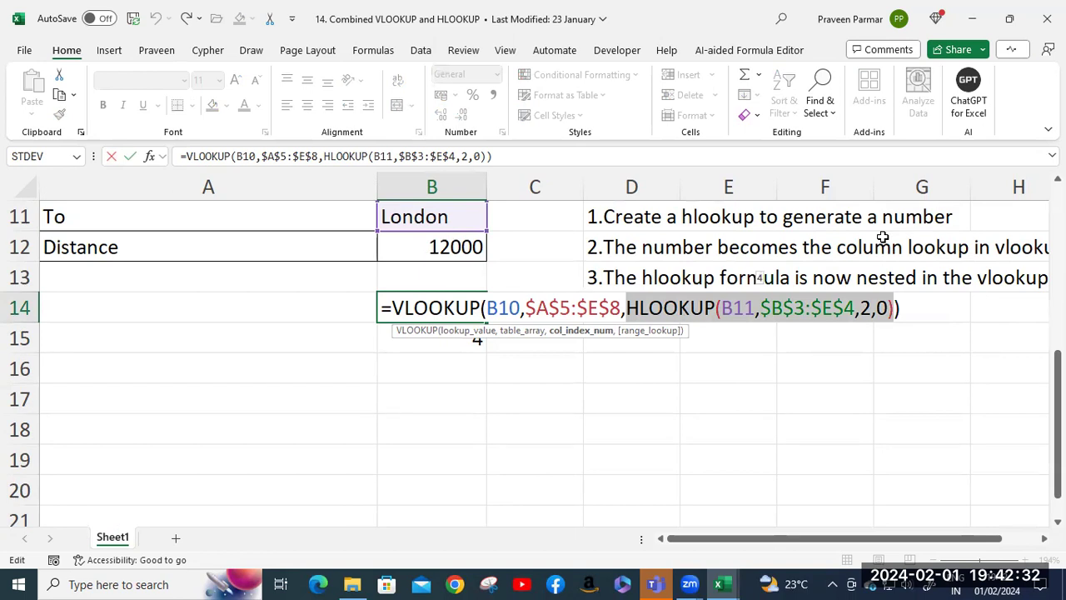
key("F9")
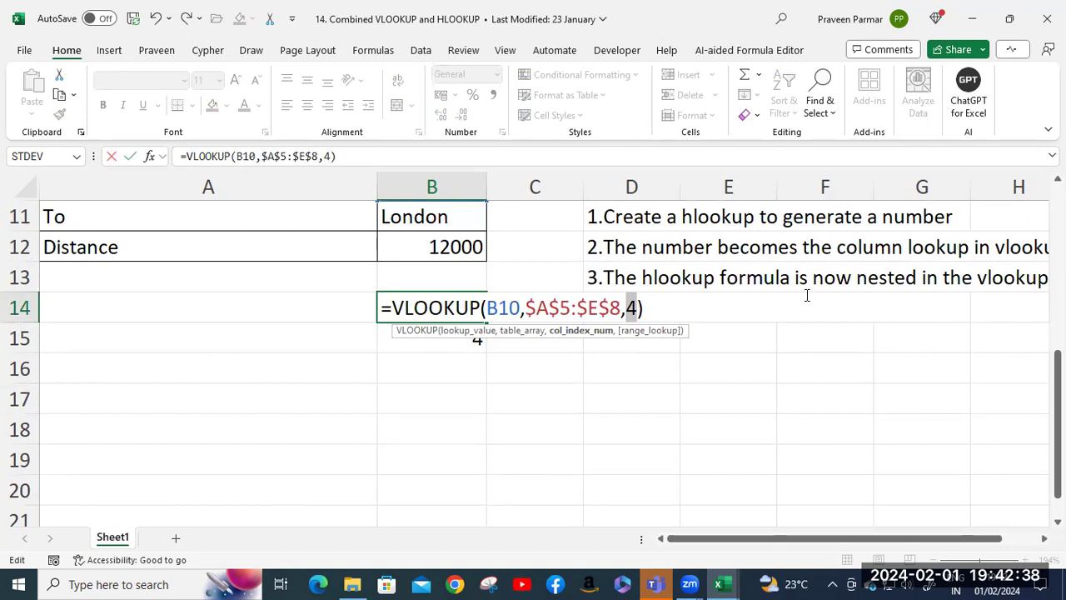
key("ctrl+z")
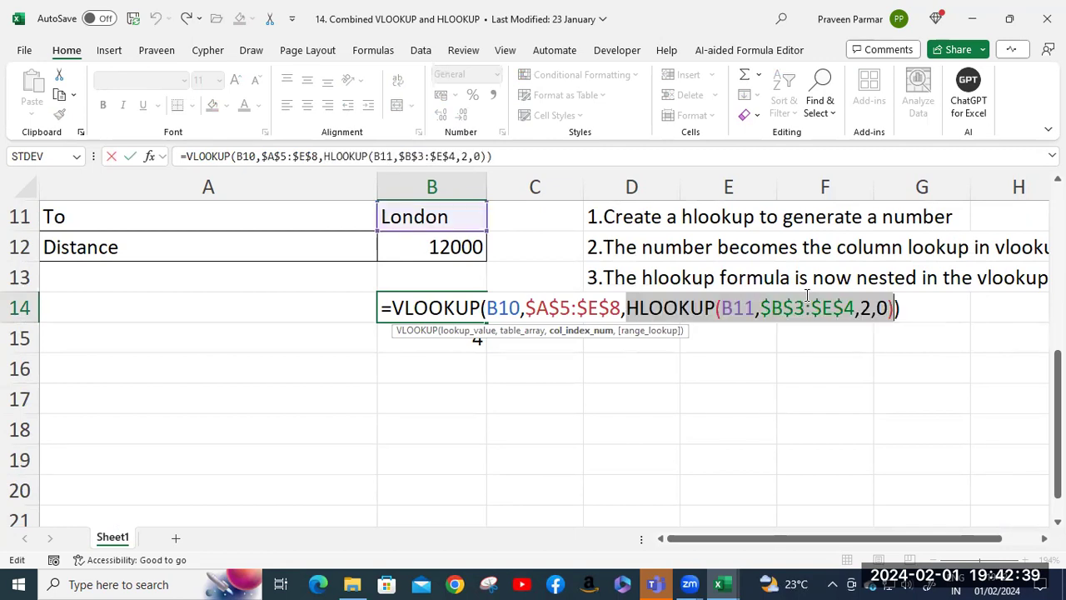
Step: Add the exact match argument 0 to the outer VLOOKUP in B14 after the nested HLOOKUP, and enter the formula
left_click(876, 310)
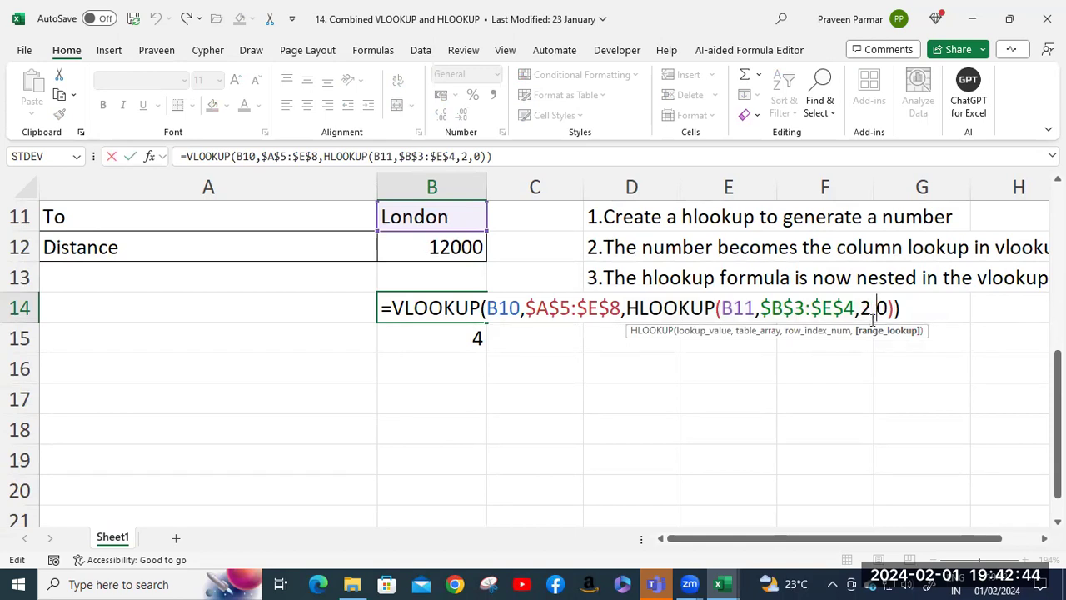
left_click(627, 307)
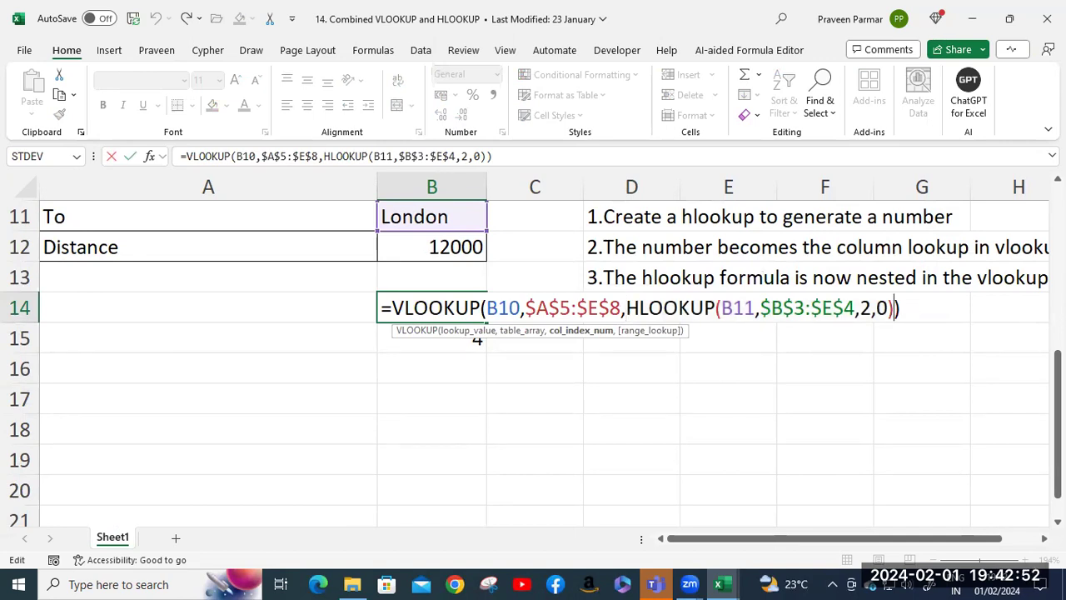
type(",0)")
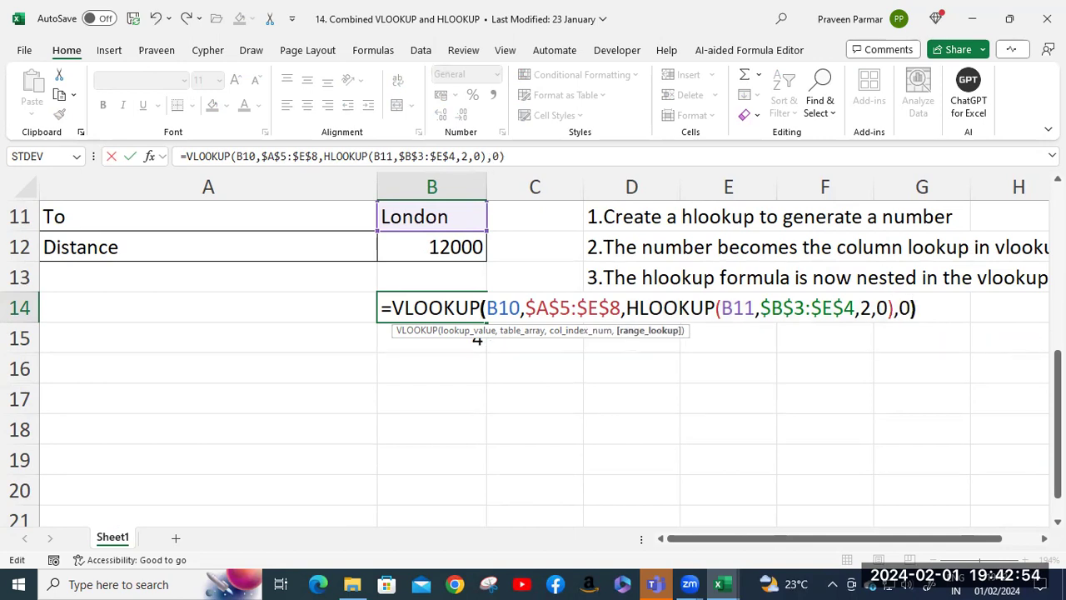
key("BackSpace")
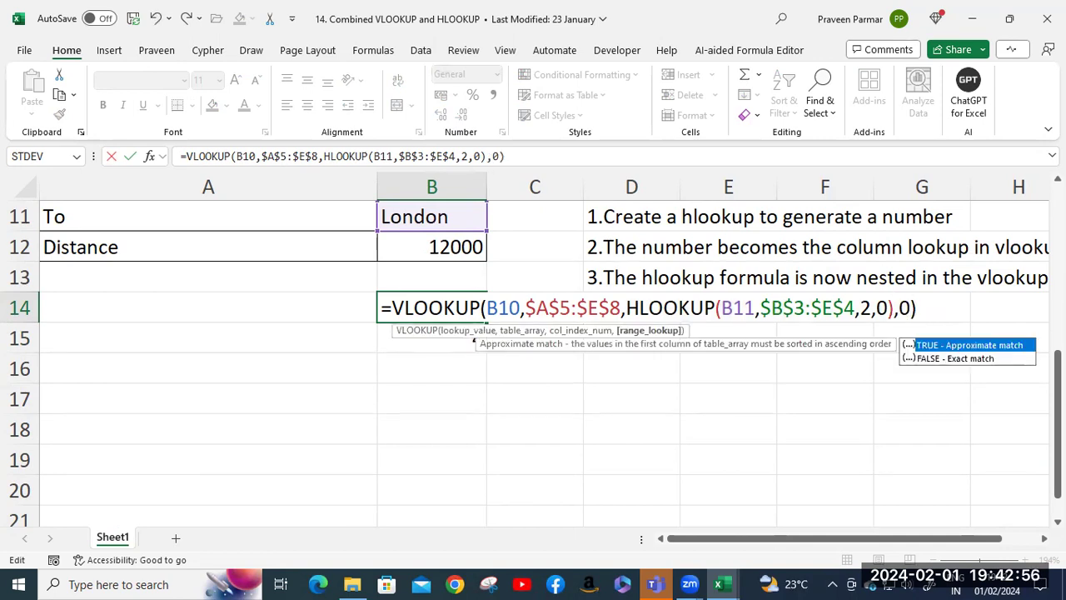
key("ctrl+Return")
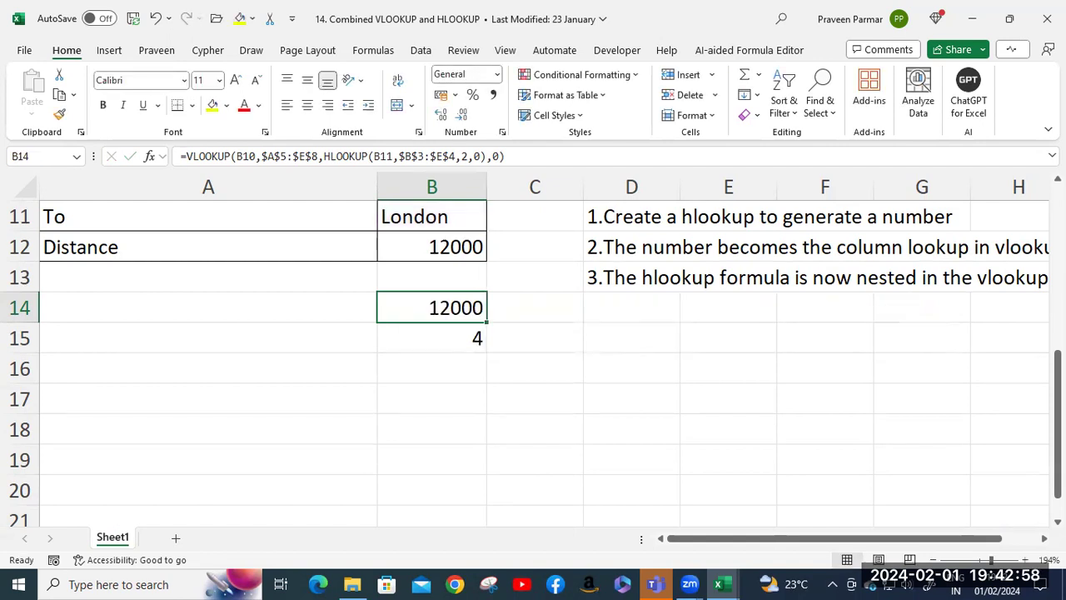
Step: Review each argument of the combined formula in B14, including the nested HLOOKUP and both match type zeros
double_click(425, 308)
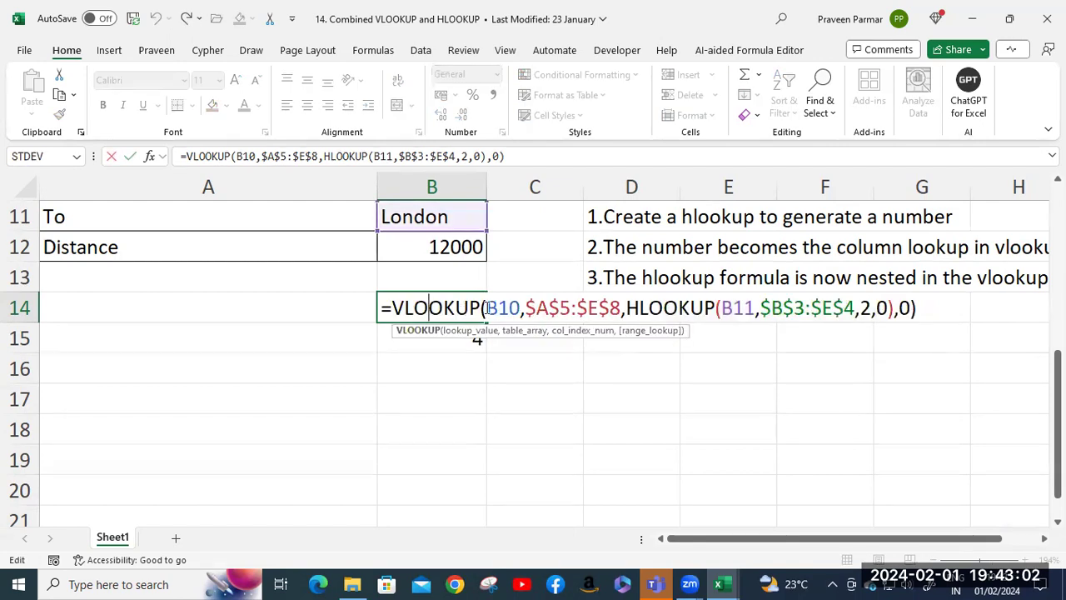
left_click_drag(487, 308, 895, 312)
left_click(528, 308)
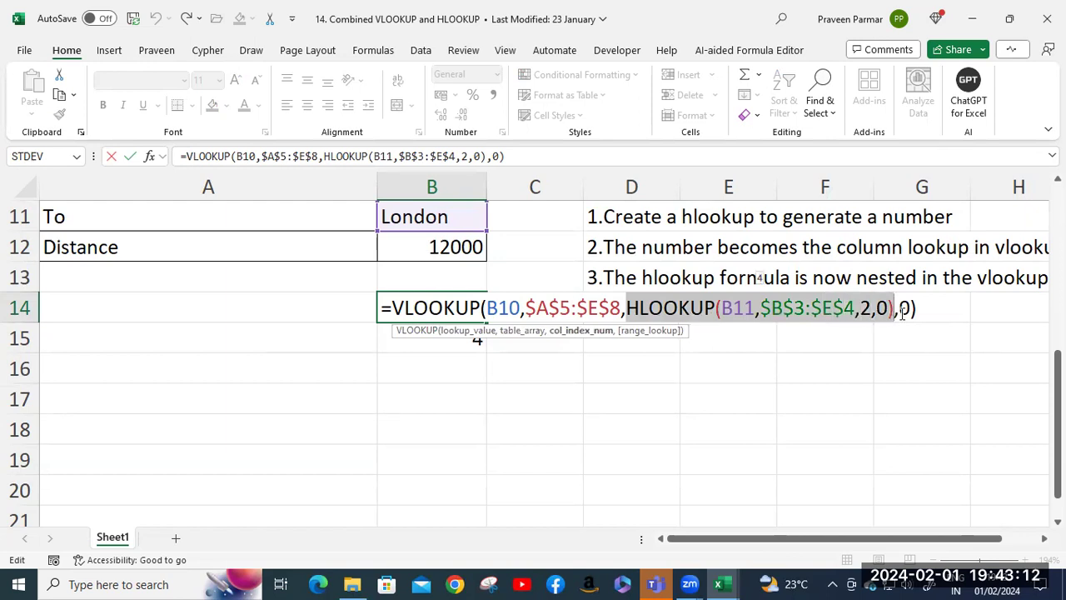
left_click(903, 308)
left_click_drag(904, 306, 912, 306)
left_click(912, 307)
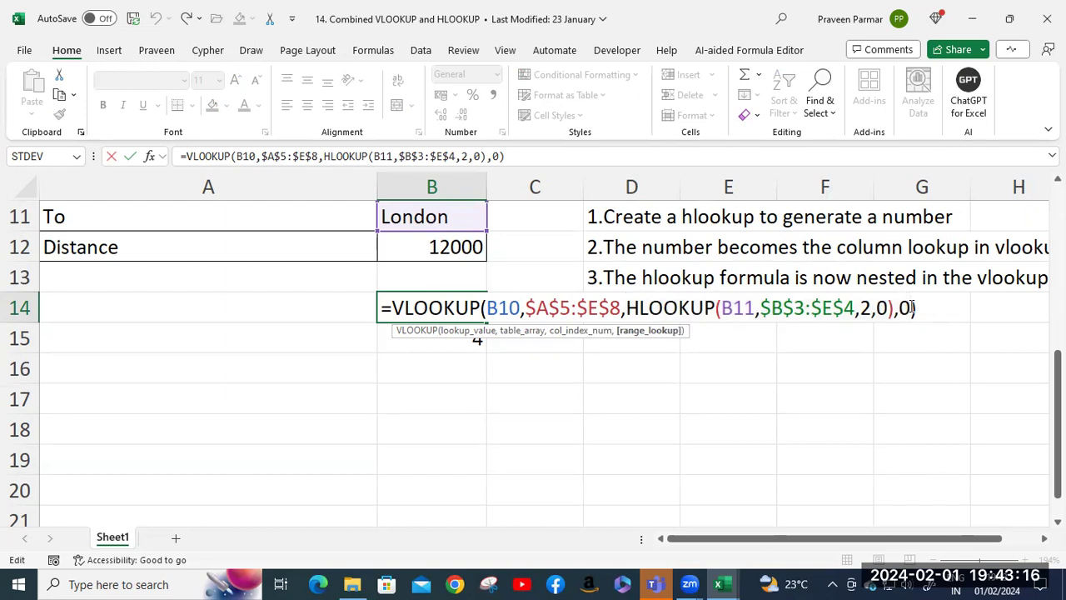
double_click(905, 308)
double_click(882, 307)
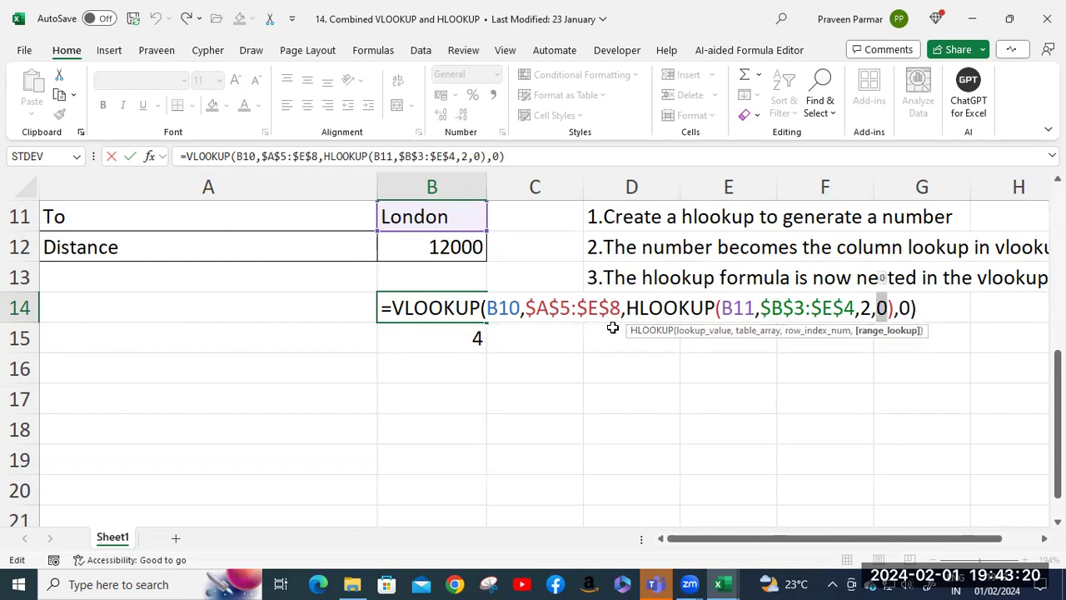
left_click(929, 303)
key("Return")
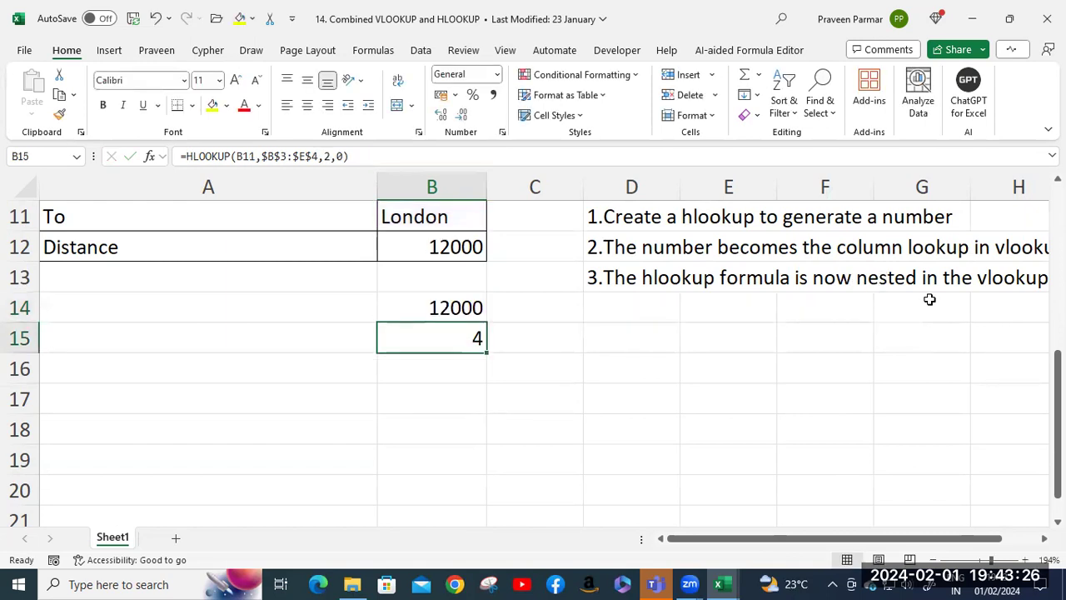
Step: Examine the Helper row numbers from B4 onward and the From, To and Distance cells below the city table
scroll(433, 313, "up", 3)
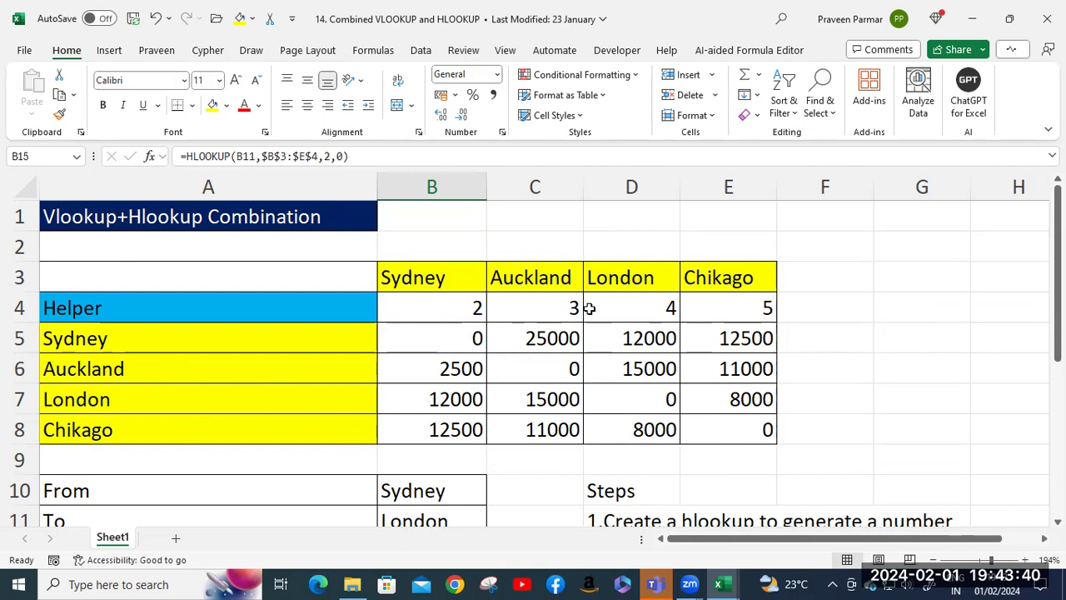
left_click(438, 315)
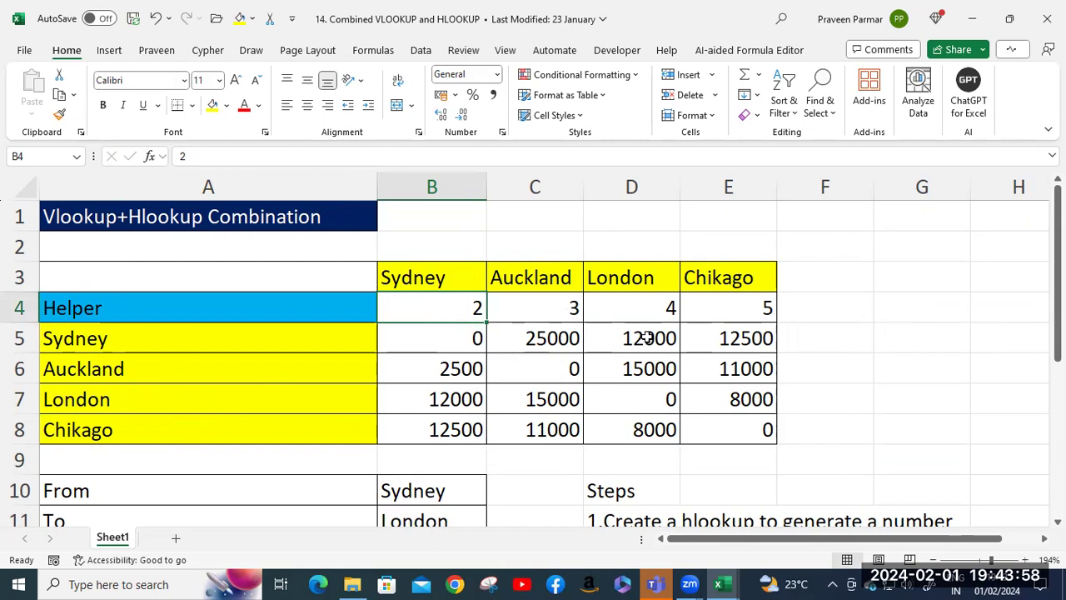
scroll(648, 337, "down", 2)
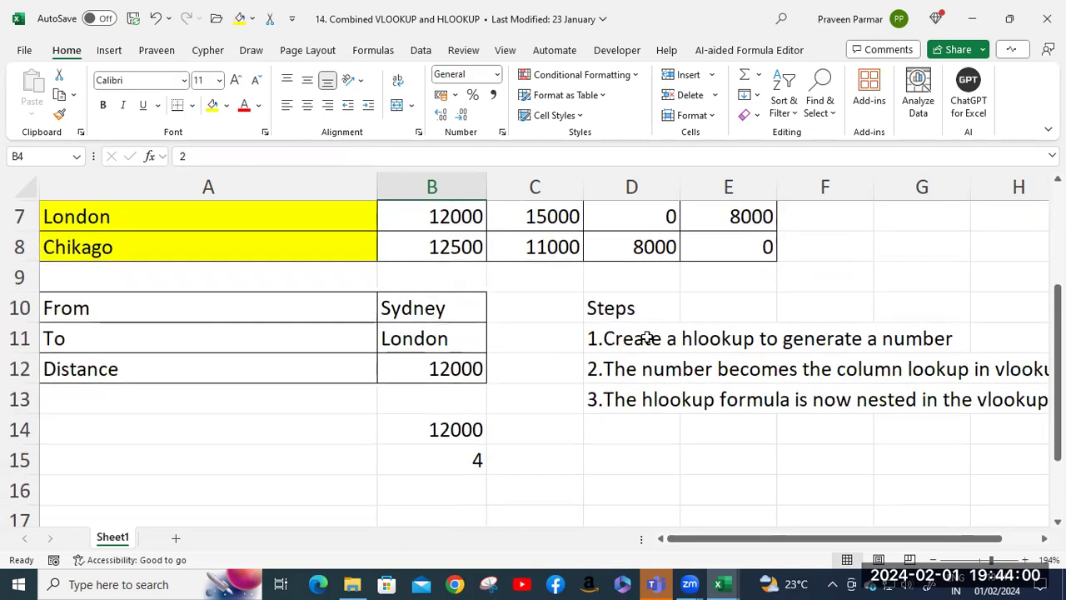
Step: Switch to the workbook "15. HLOOKUP and VLOOKUP with SUM and SUMPRODUCT" and show its first data table
mouse_move(722, 584)
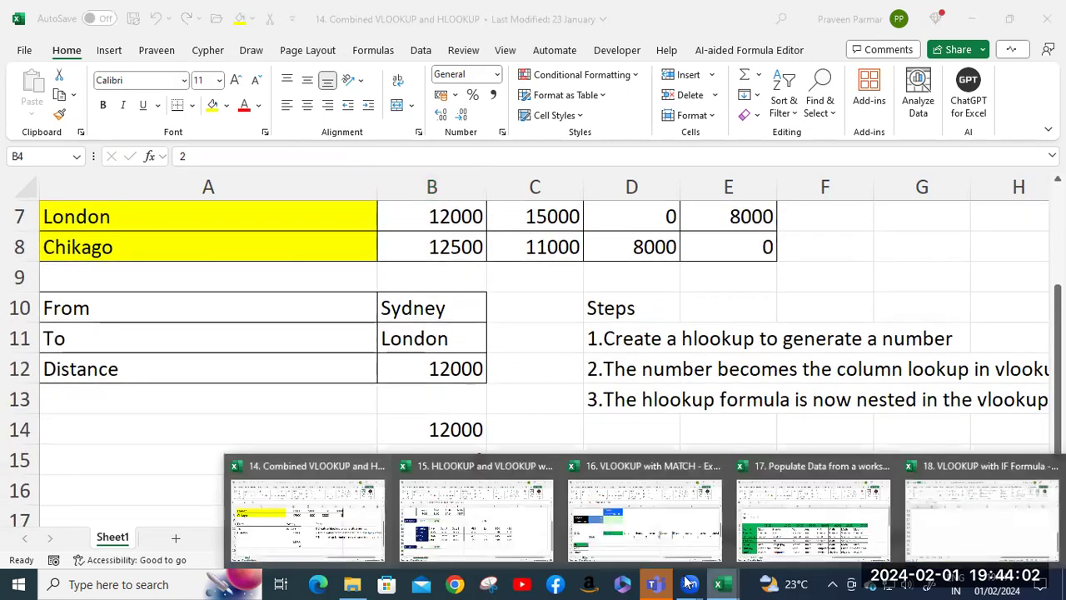
left_click(495, 525)
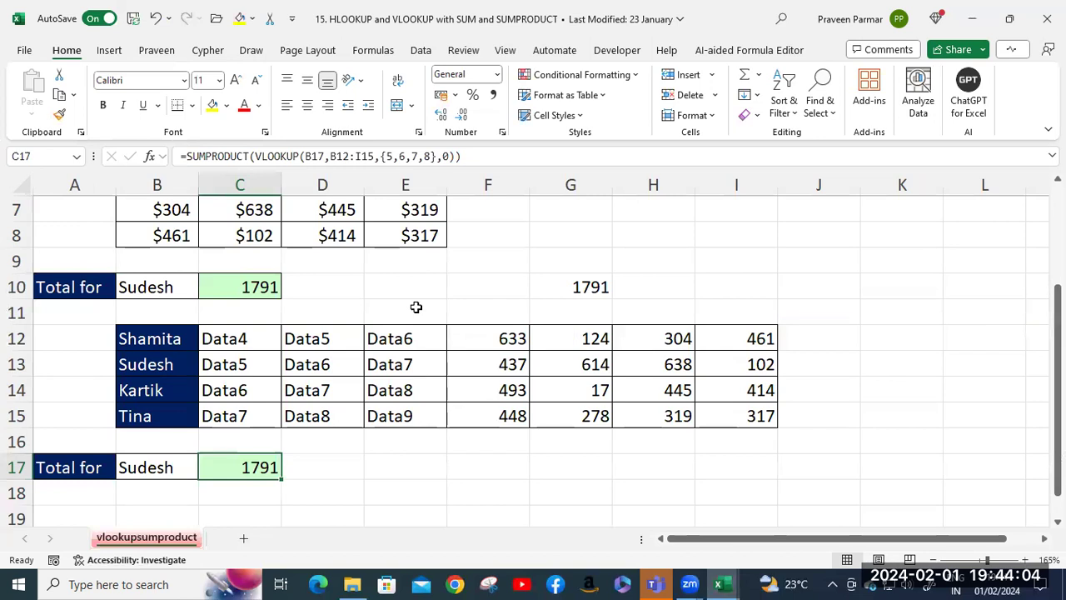
scroll(416, 308, "up", 2)
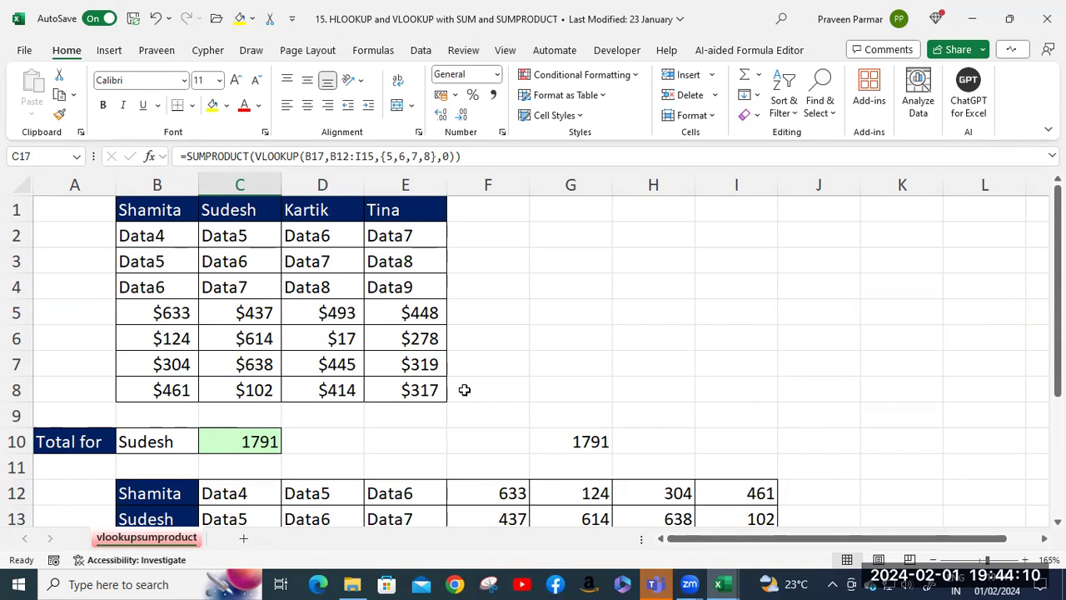
Step: Locate the file "15. HLOOKUP and VLOOKUP with SUM and SUMPRODUCT" in File Explorer and return to that workbook in Excel
left_click(352, 583)
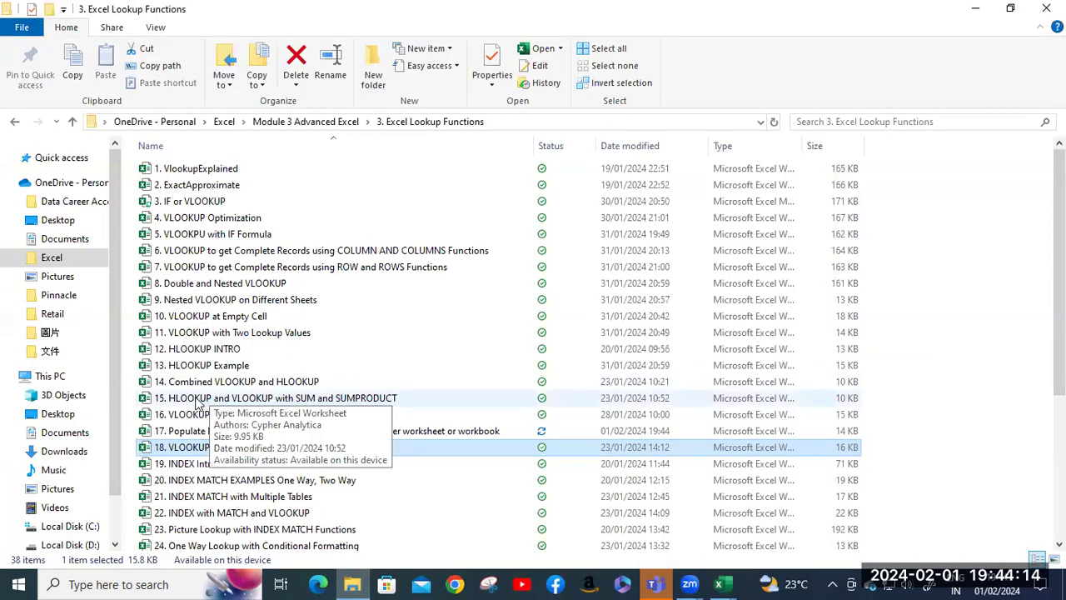
left_click(275, 400)
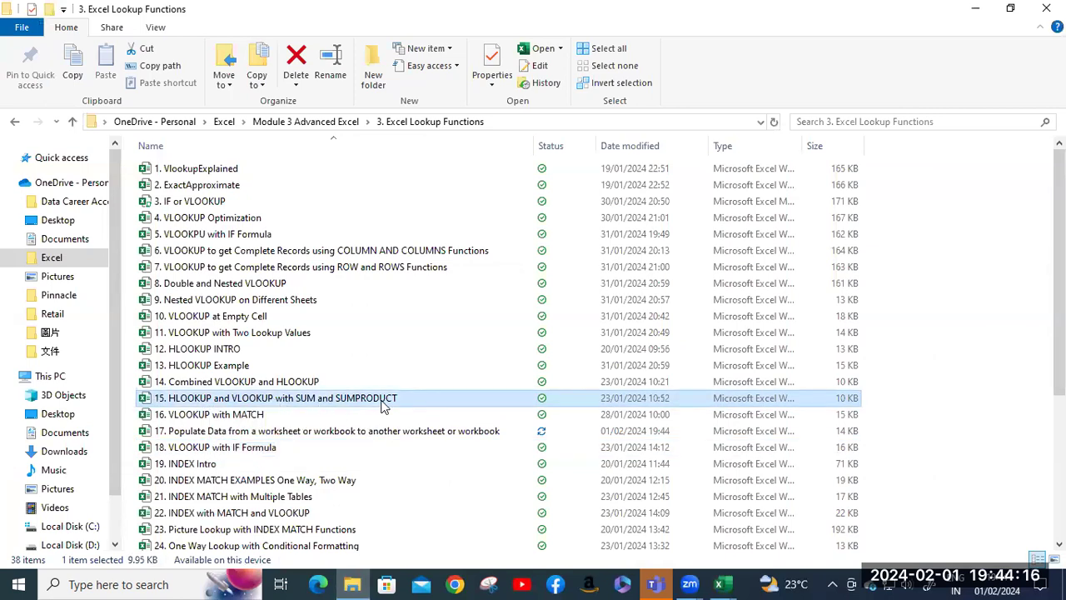
mouse_move(718, 584)
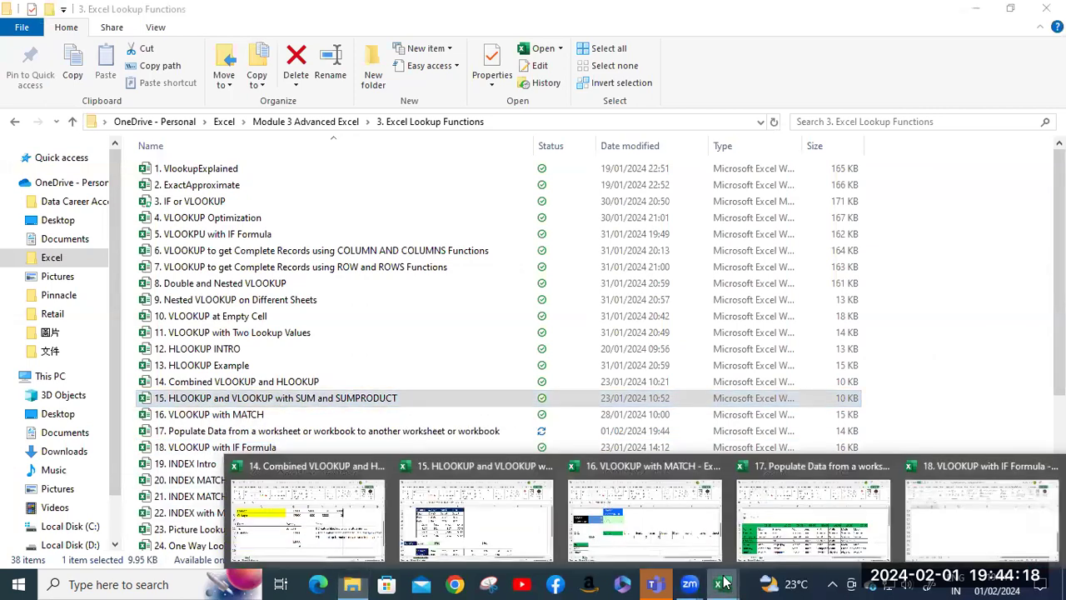
left_click(474, 512)
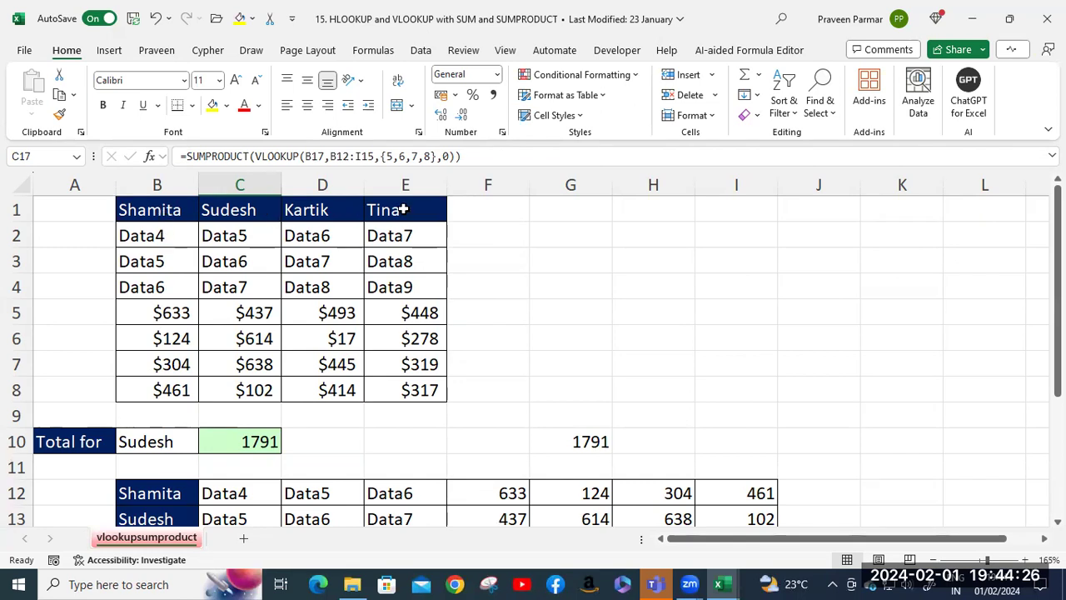
Step: Examine the text rows in B2:E4 and the dollar amounts starting at B5 in the first table
left_click(158, 236)
left_click(163, 289, "shift")
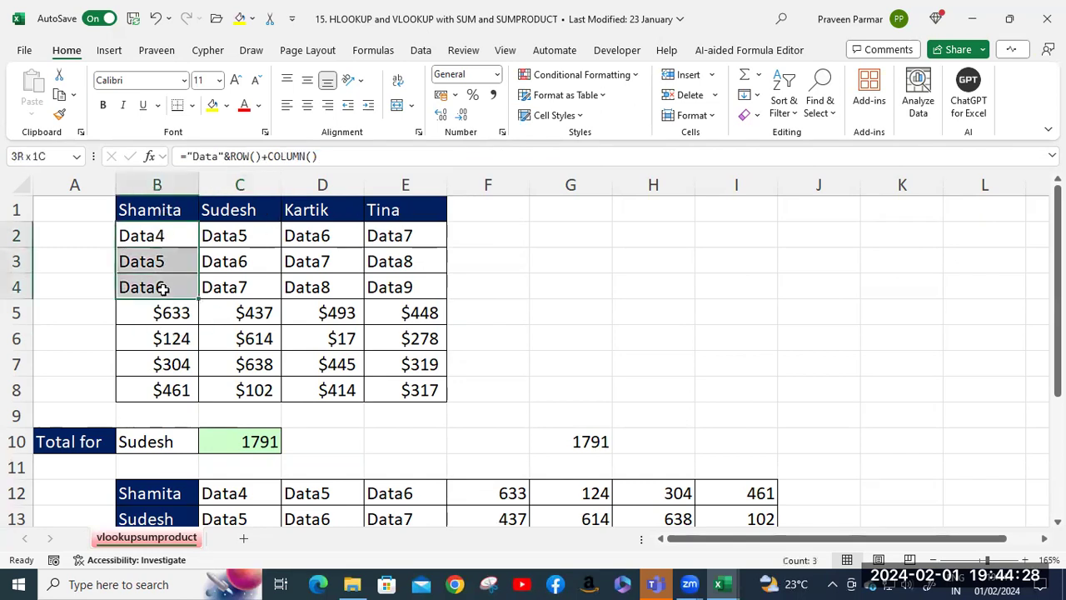
left_click(174, 241)
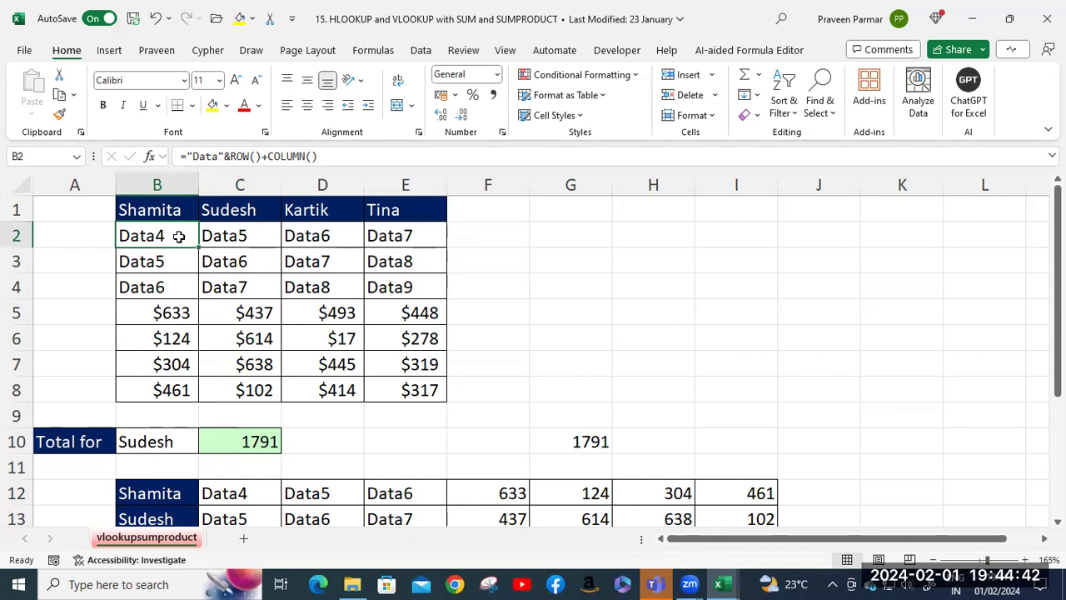
left_click(419, 284, "shift")
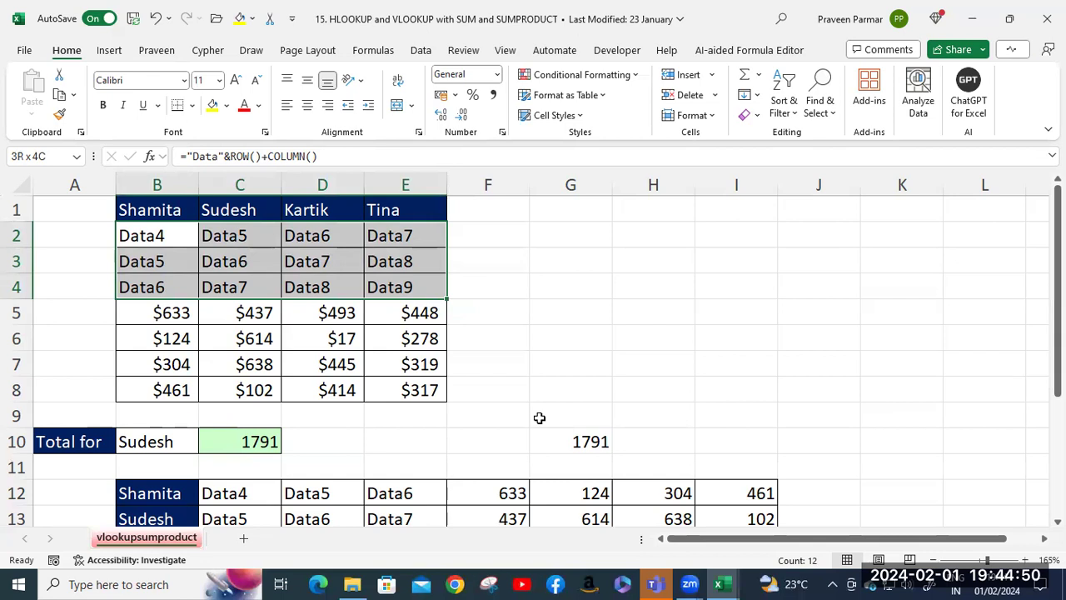
left_click(167, 320)
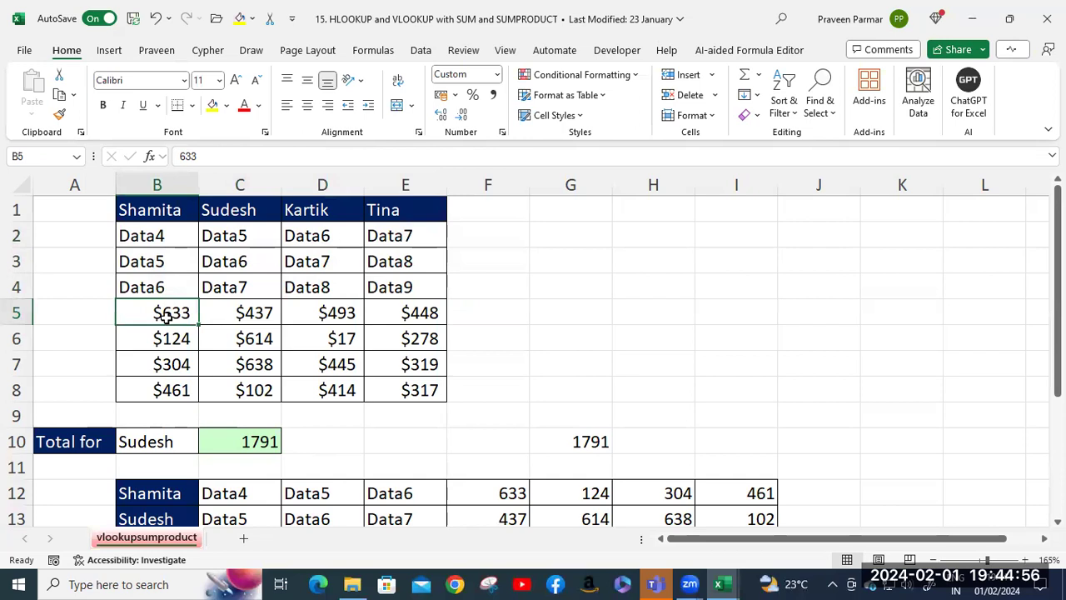
scroll(167, 318, "down", 1)
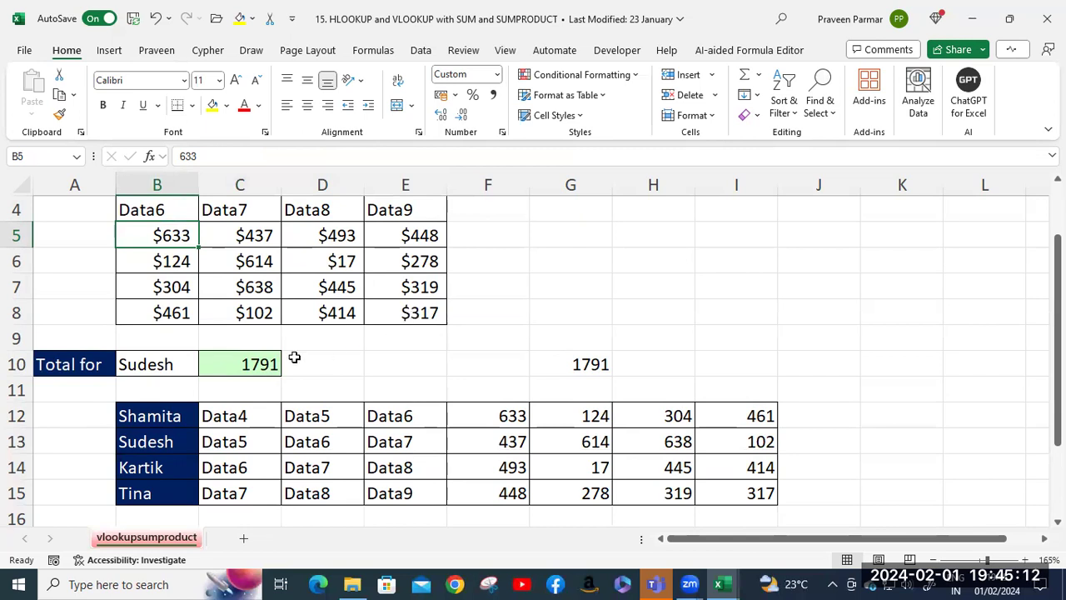
Step: Check the name selected in B10 against the matching amounts in C5:C8
left_click(147, 364)
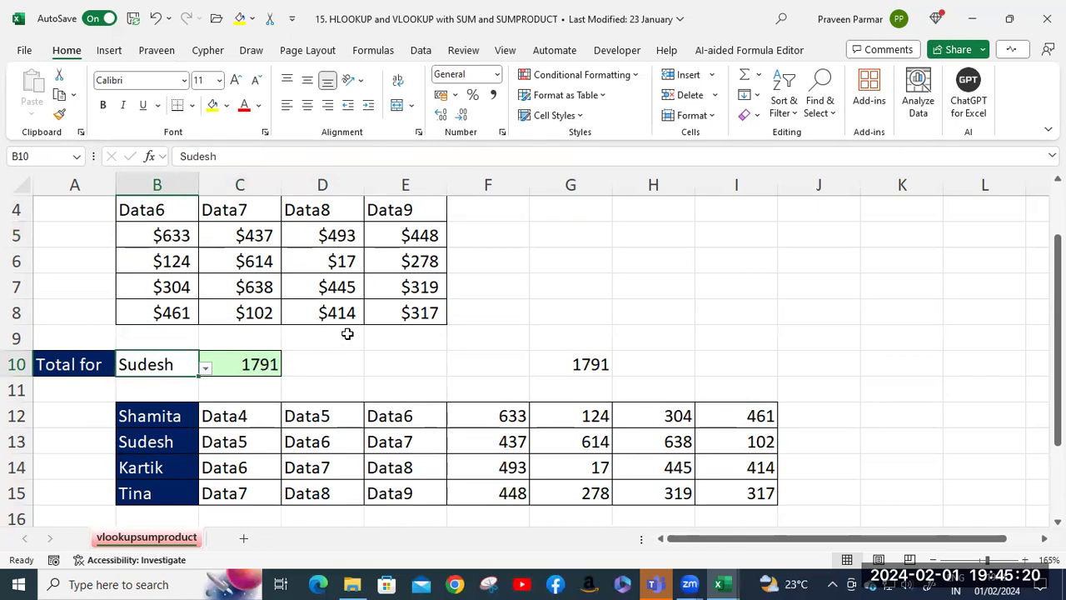
scroll(347, 333, "up", 1)
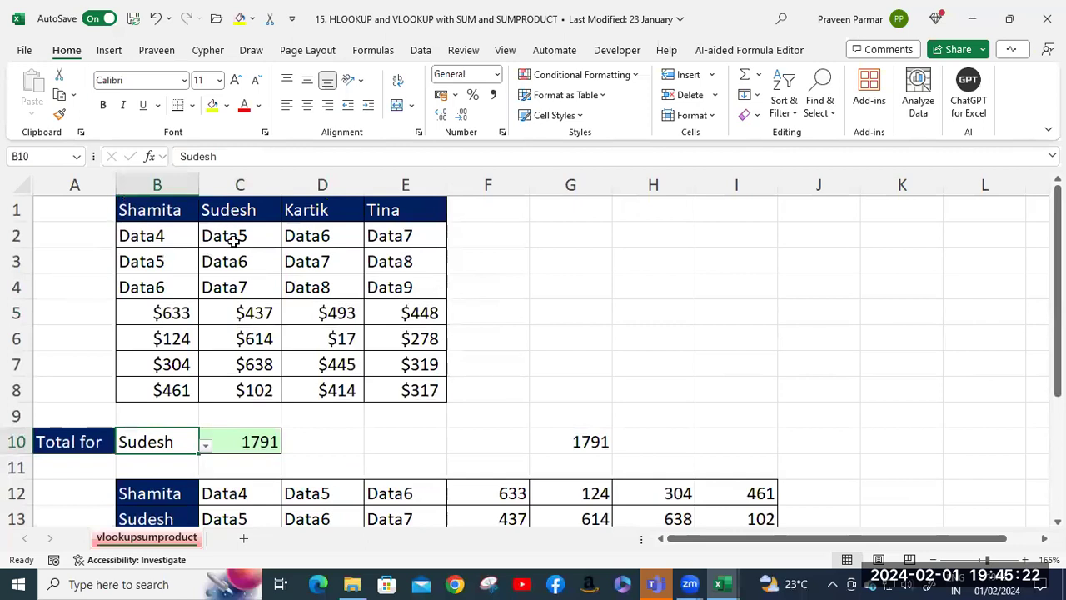
left_click(238, 312)
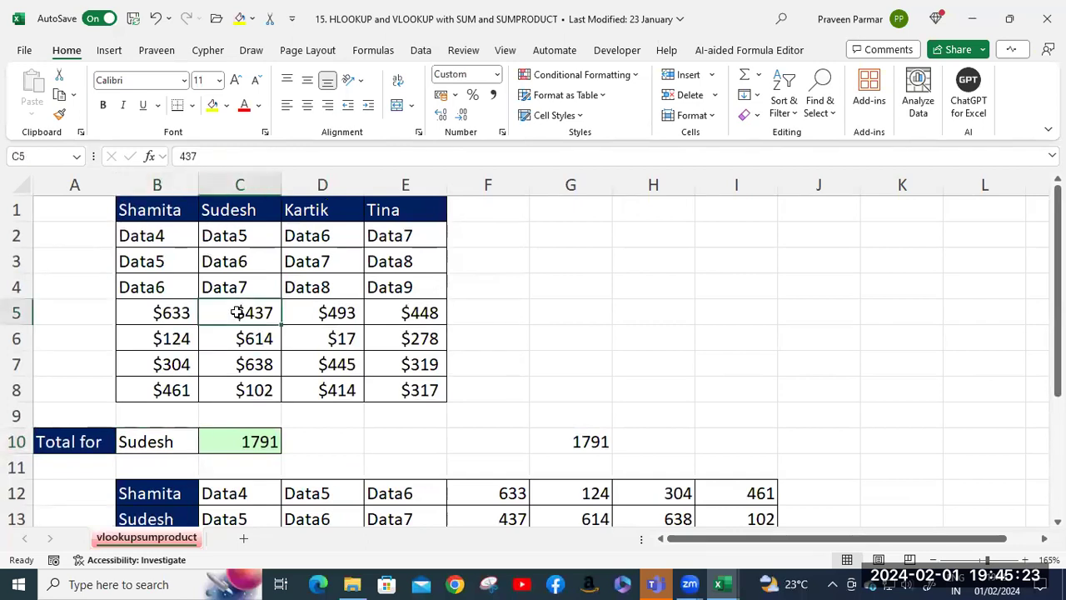
left_click(237, 388, "shift")
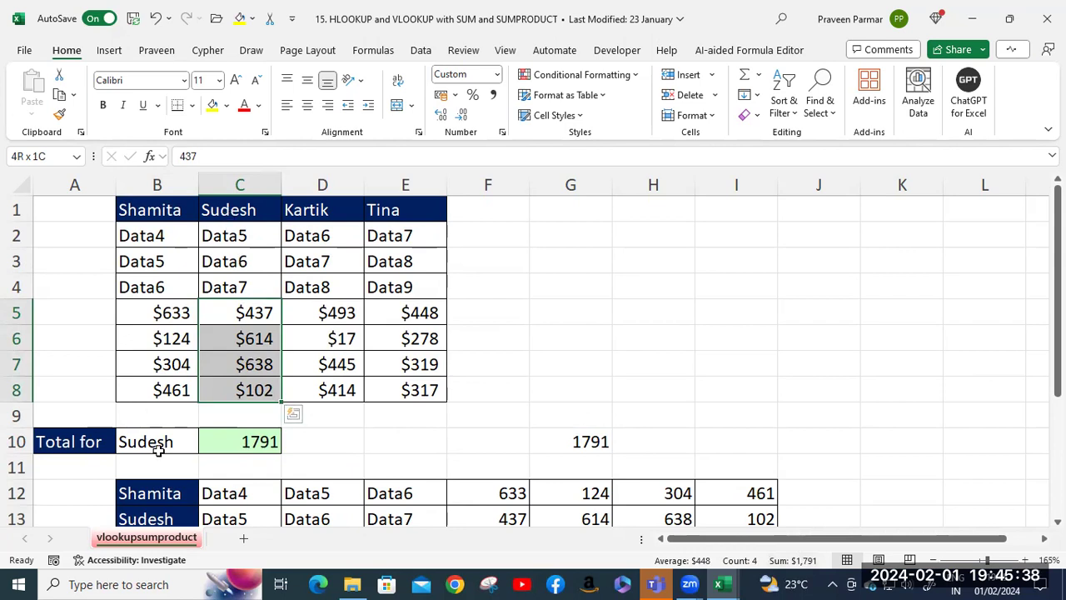
Step: Choose the column B name in B10 and total B5:B8 with SUM in B9 as a cross-check
left_click(157, 442)
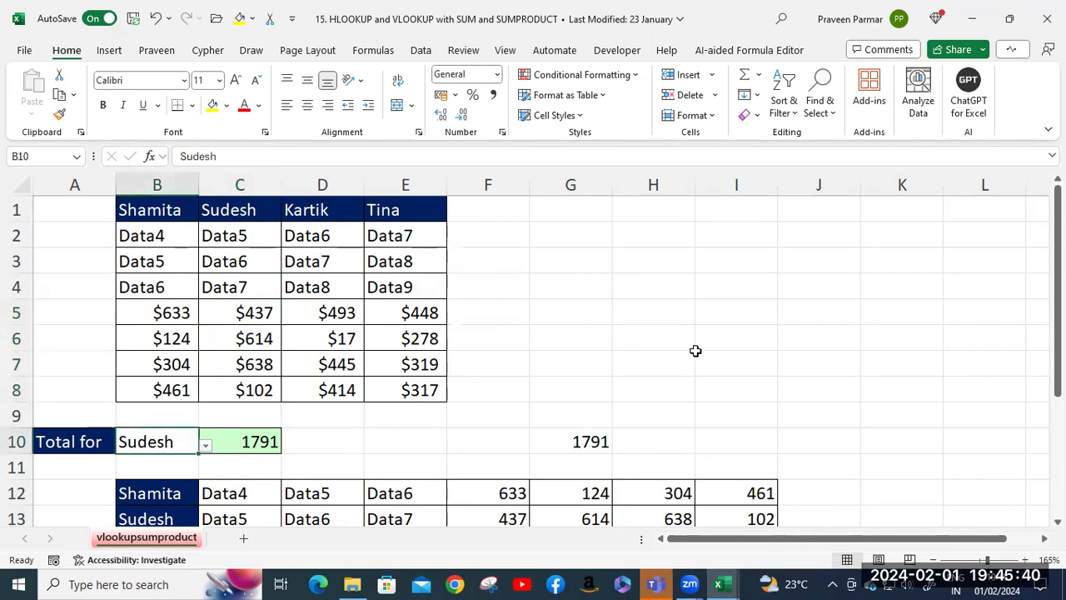
left_click(205, 445)
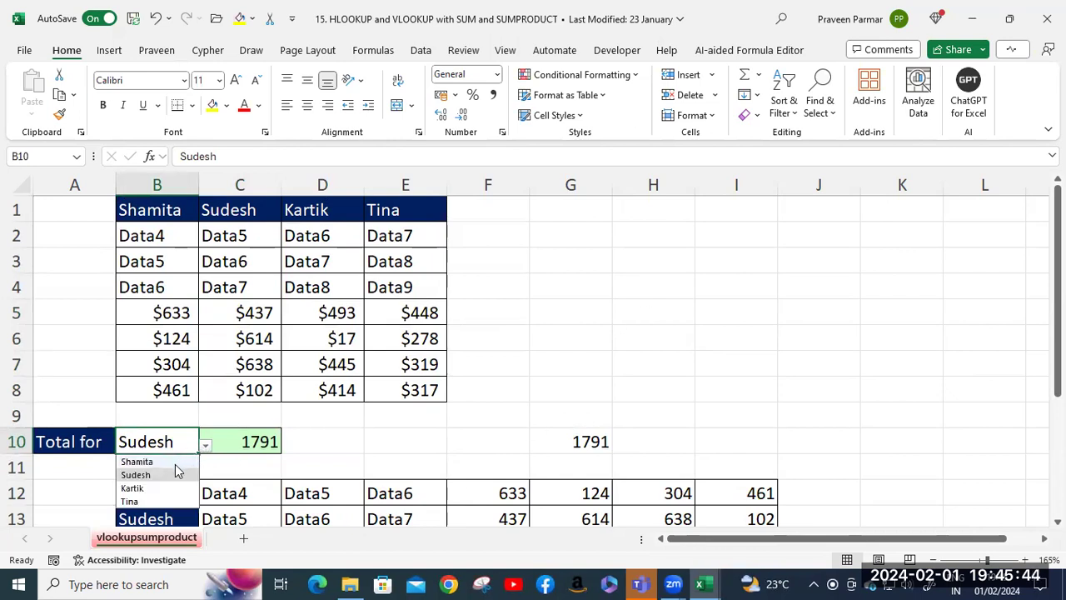
left_click(137, 461)
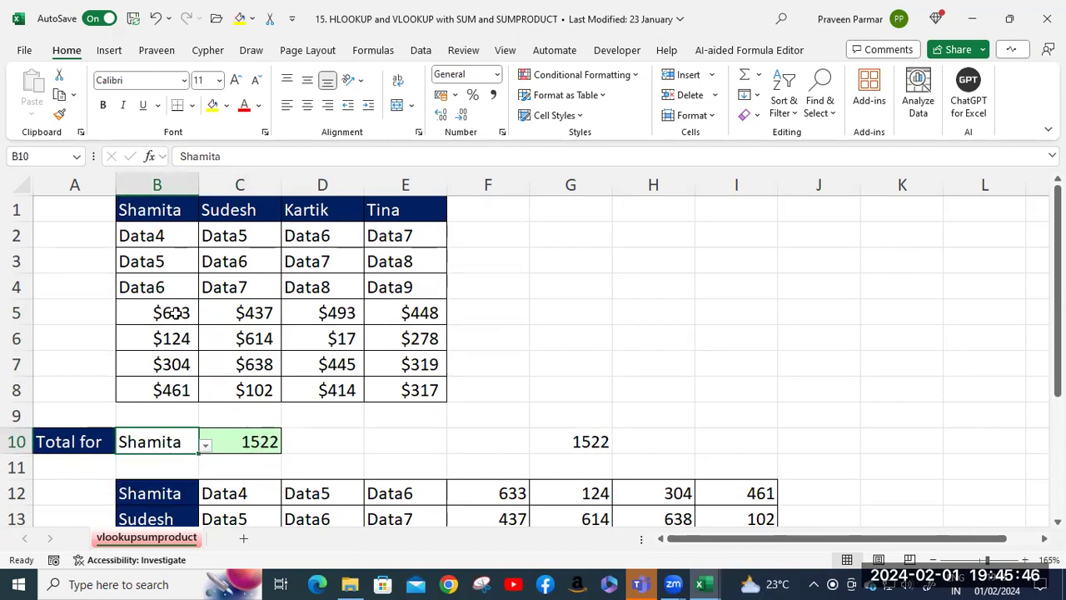
left_click(154, 414)
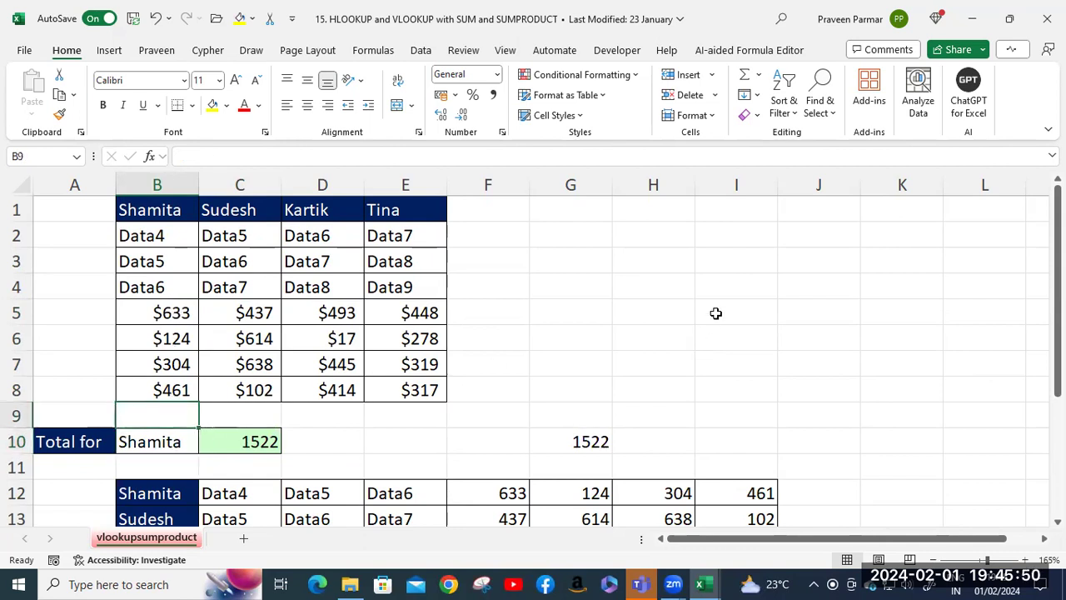
key("alt+equal")
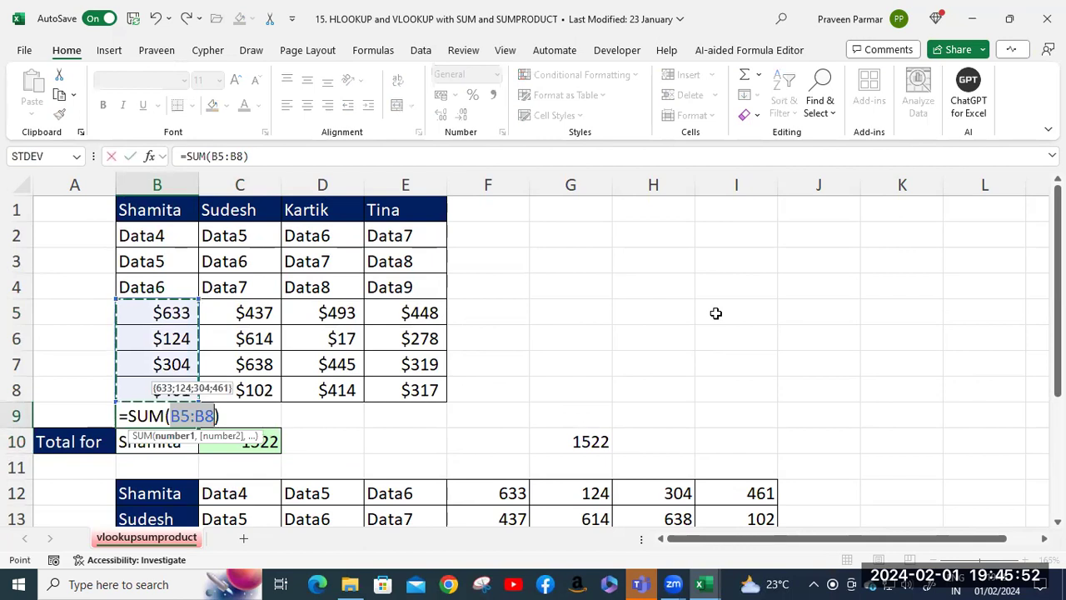
key("Return")
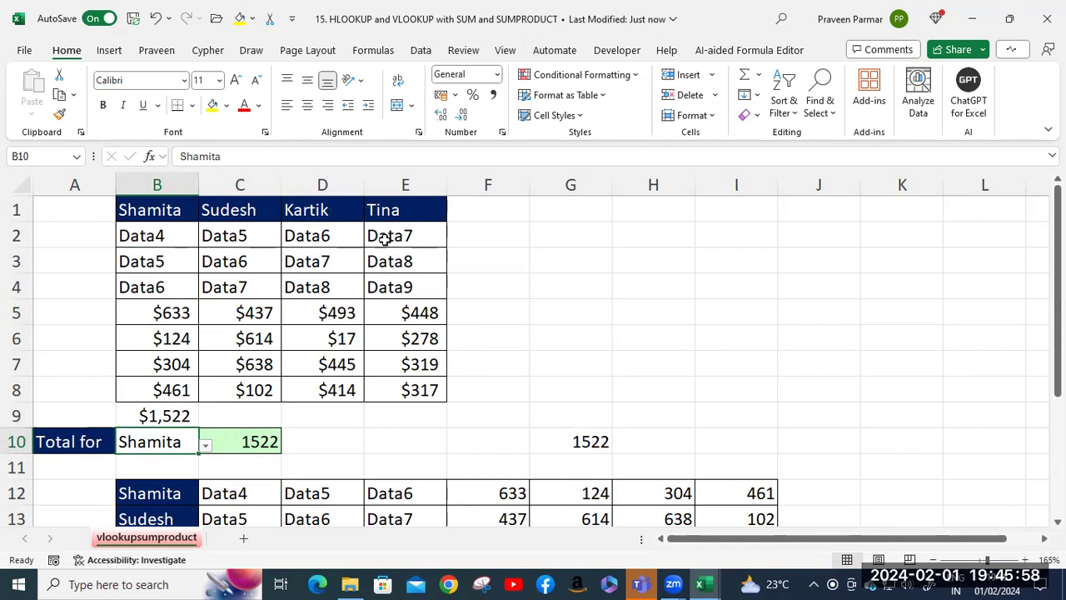
Step: Choose the column E name in B10 and total E5:E8 with SUM in E9 as a cross-check
left_click(204, 447)
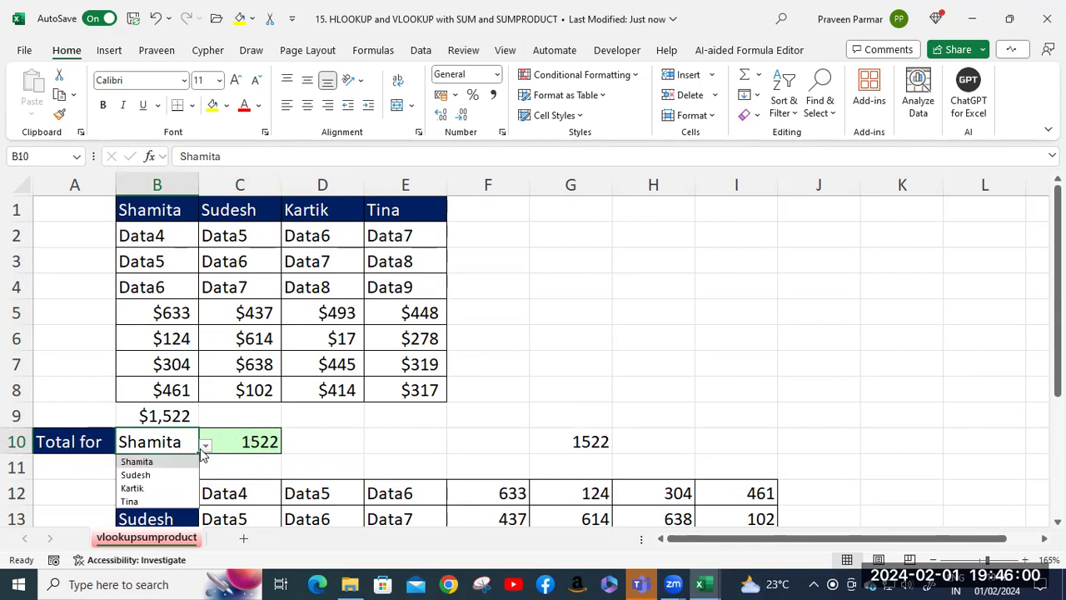
left_click(167, 500)
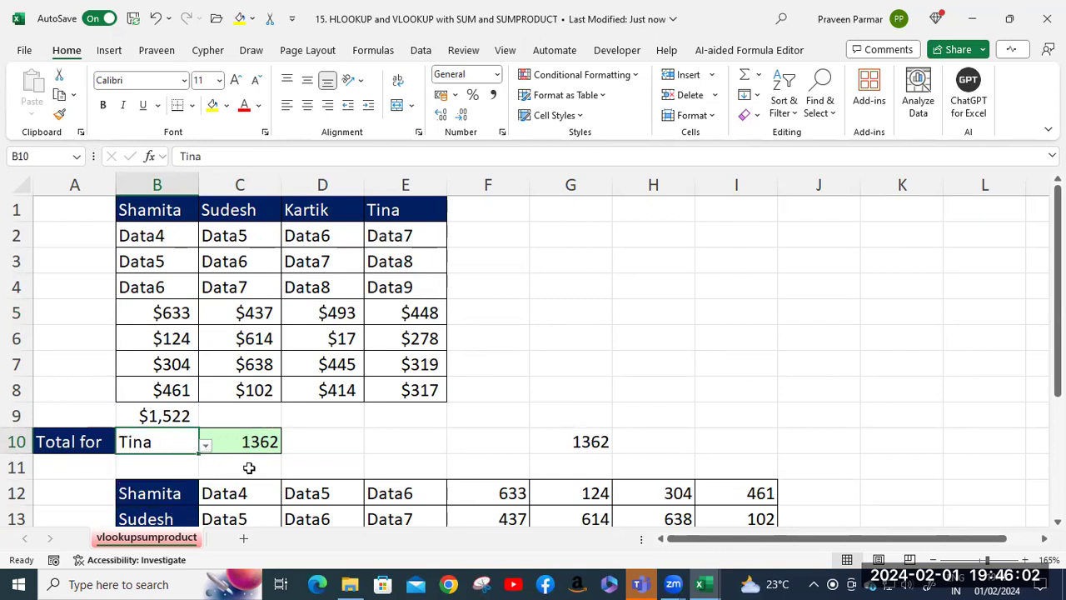
left_click(419, 412)
key("alt+equal")
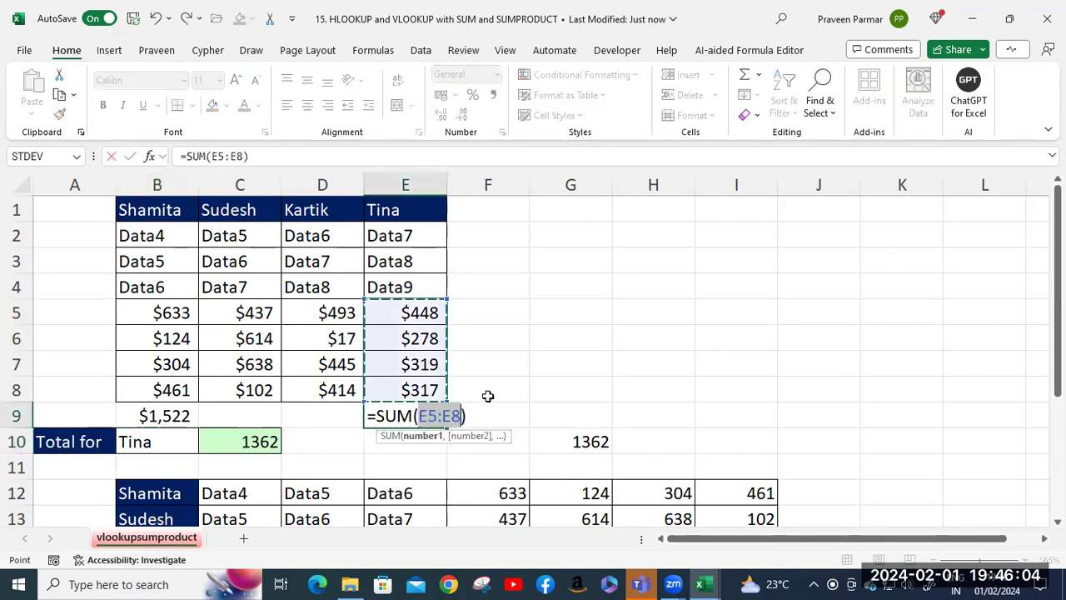
key("Return")
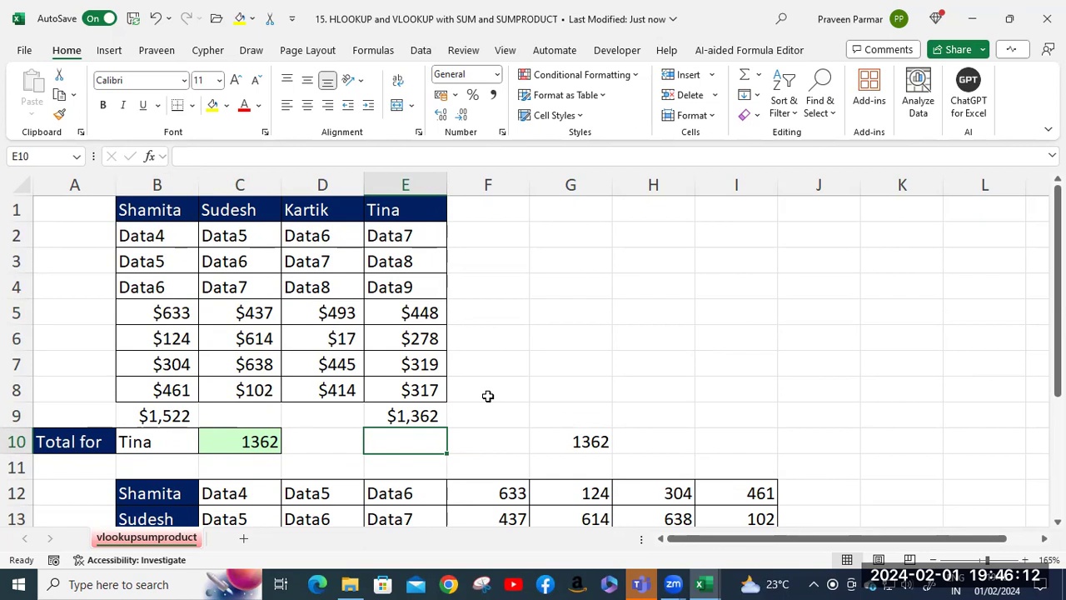
Step: View the total formula in C10 and clear the cross-check totals from B9:E9
left_click(235, 442)
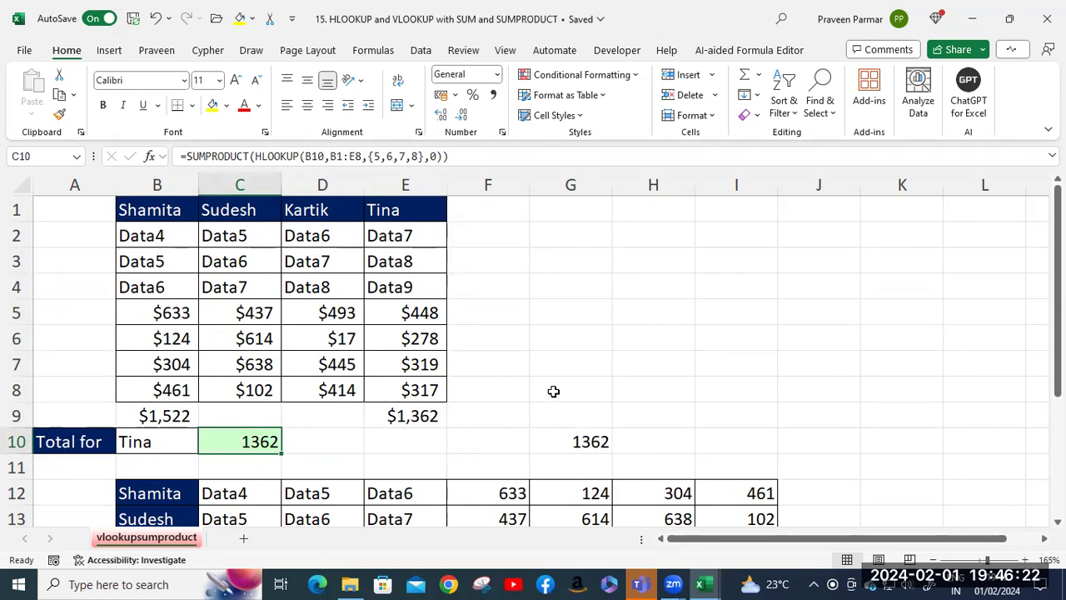
left_click(161, 444)
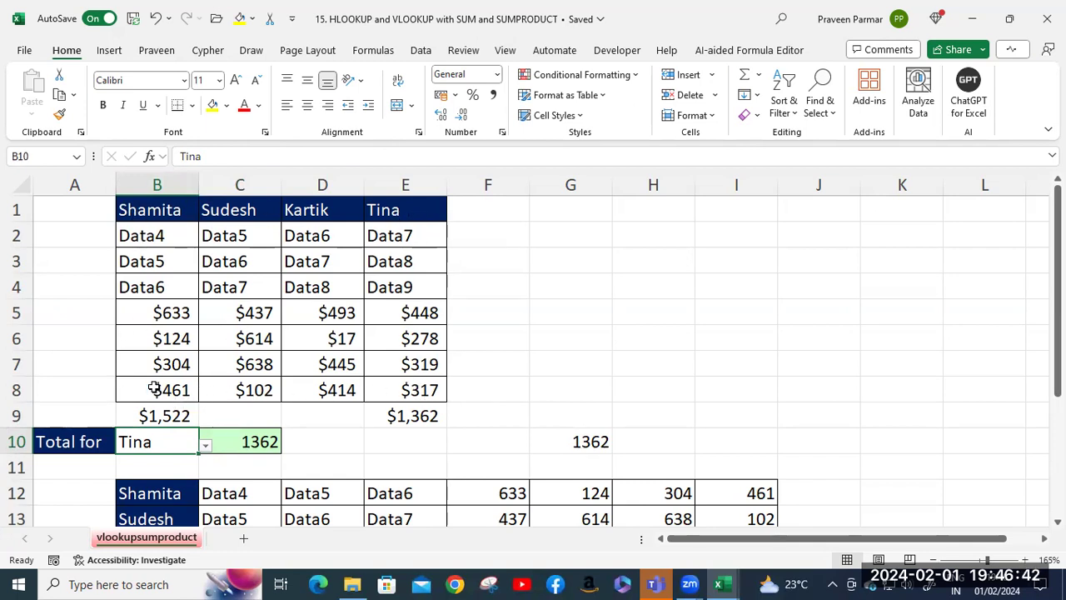
left_click(177, 415)
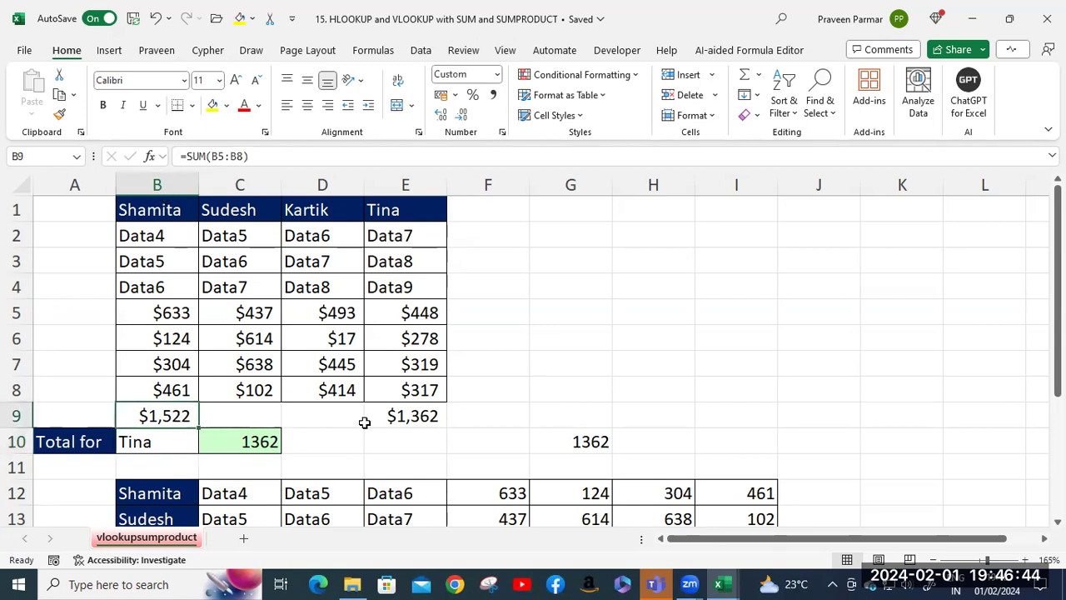
left_click(410, 417, "shift")
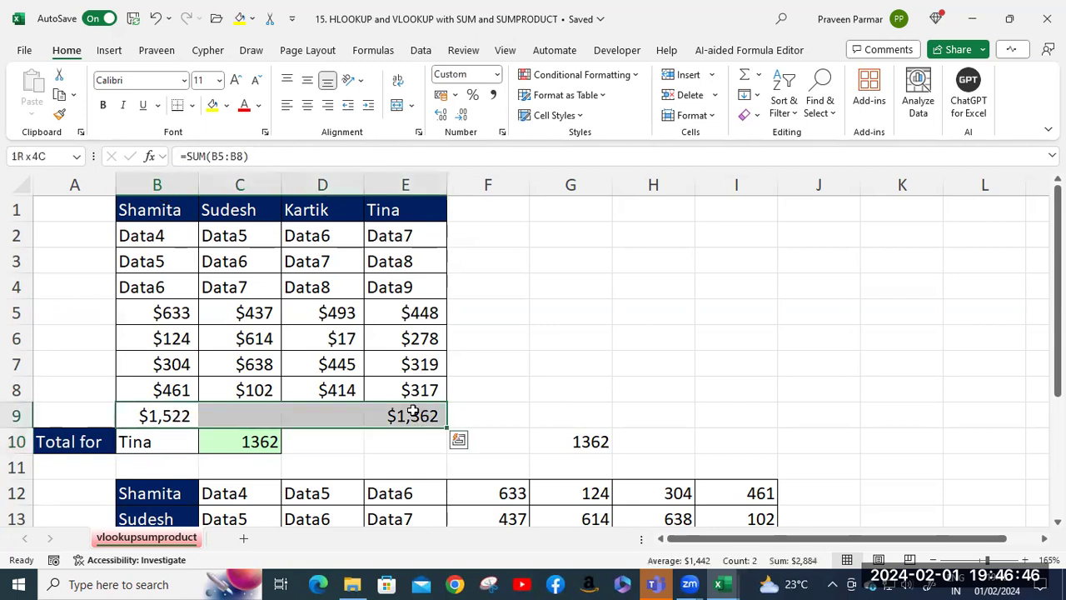
key("Delete")
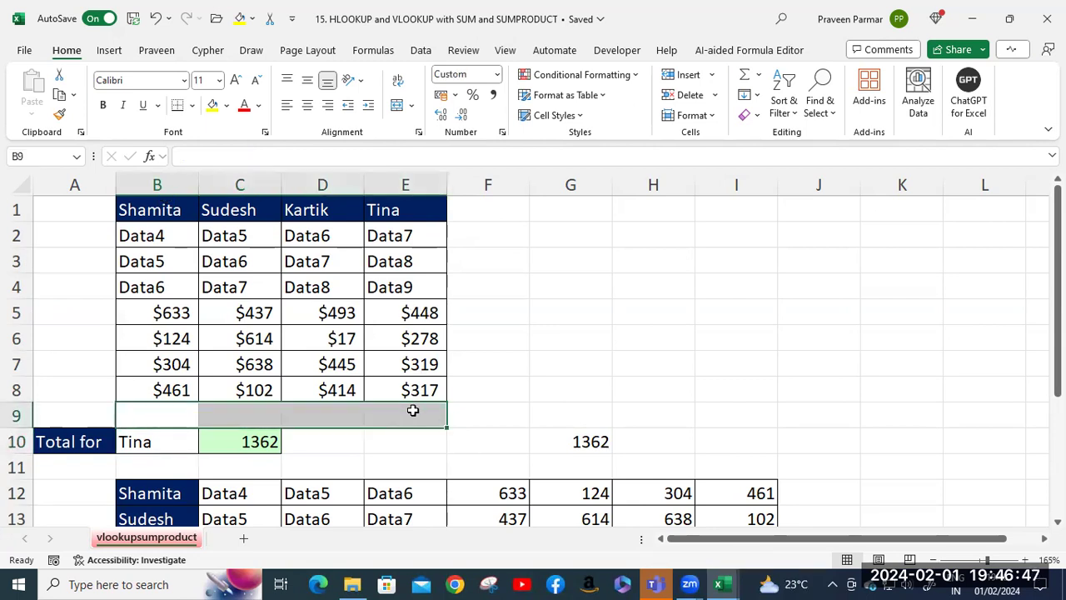
Step: Review the nested HLOOKUP and its row index array {5,6,7,8} inside the SUMPRODUCT formula in C10
left_click(558, 252)
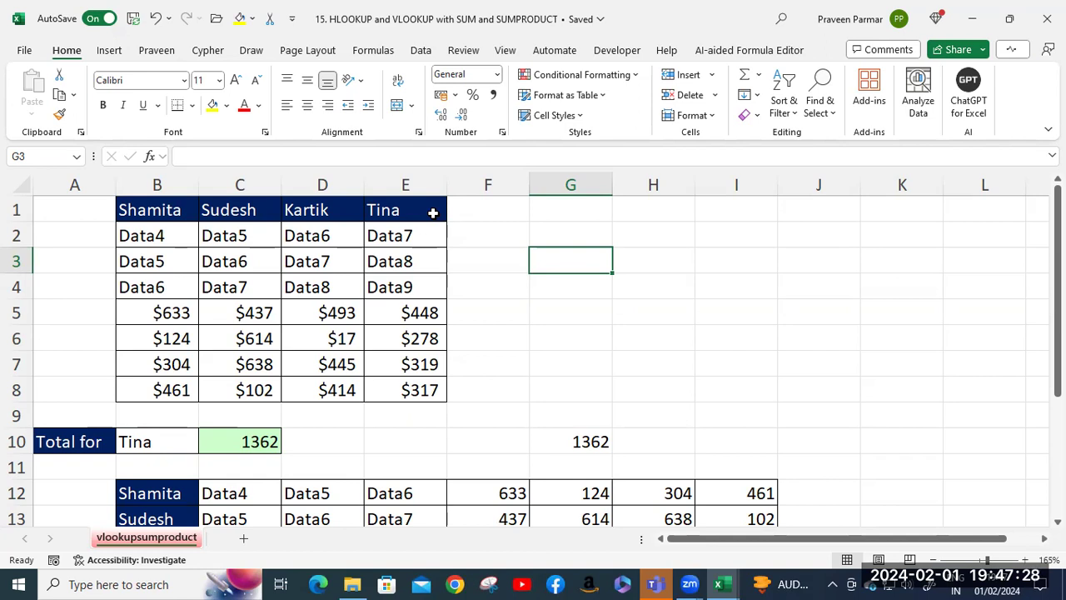
left_click(145, 443)
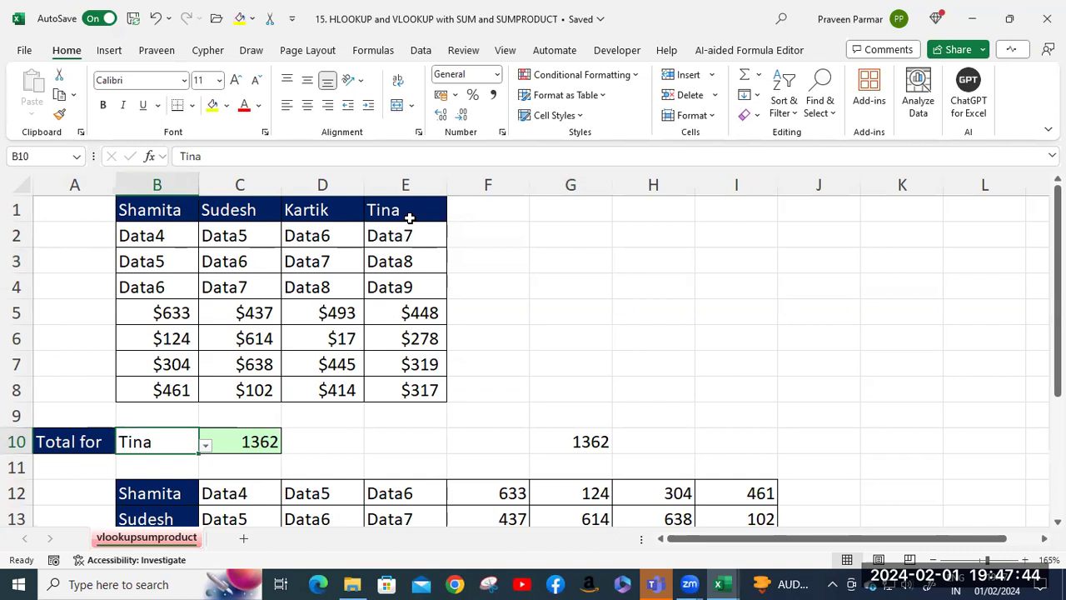
double_click(260, 442)
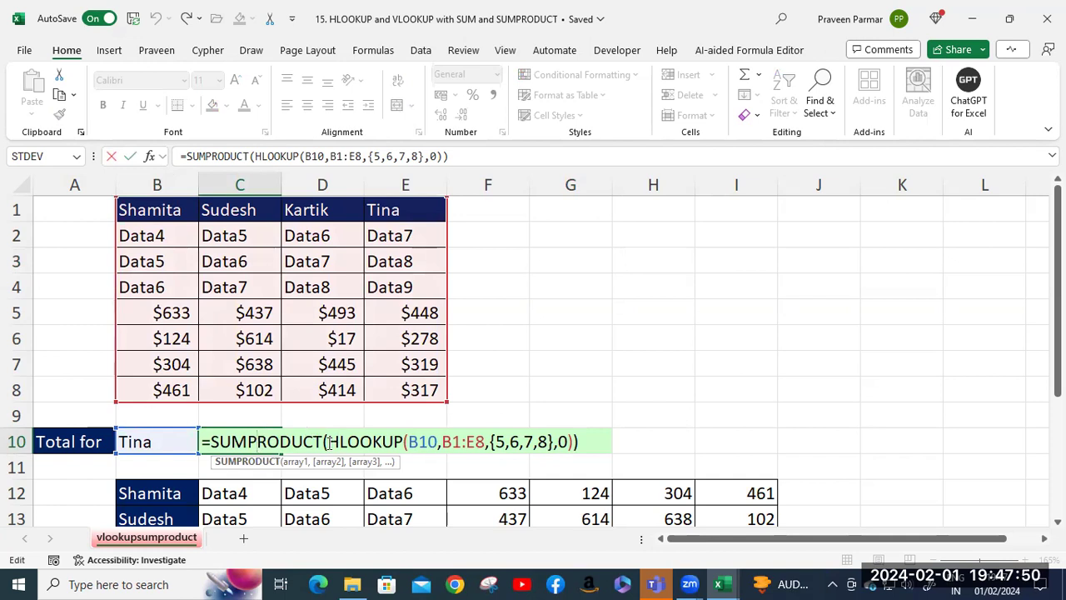
left_click_drag(327, 441, 574, 439)
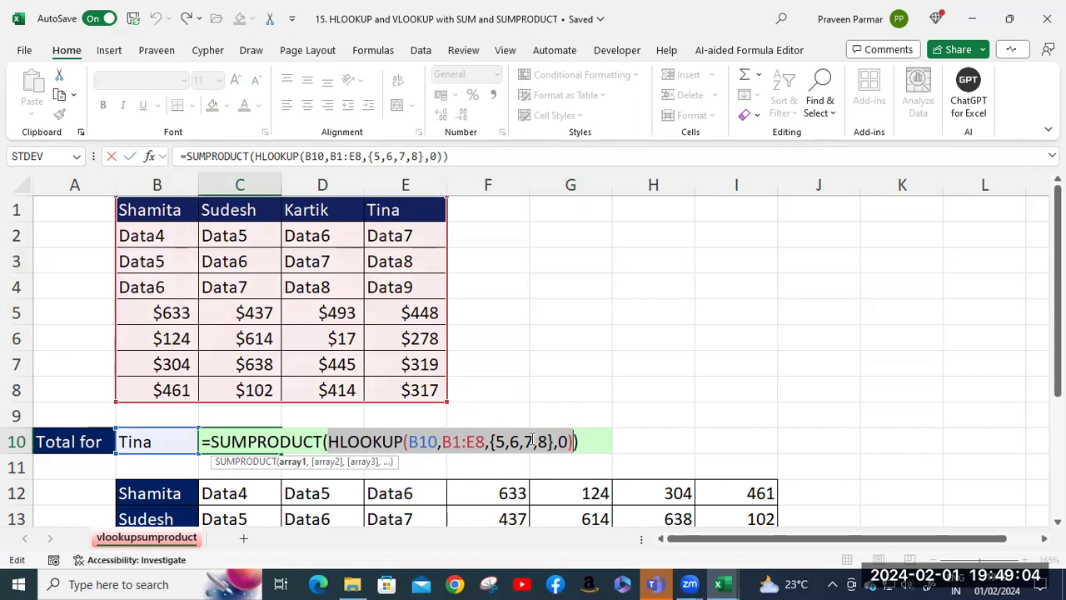
left_click(494, 439)
left_click_drag(494, 439, 555, 441)
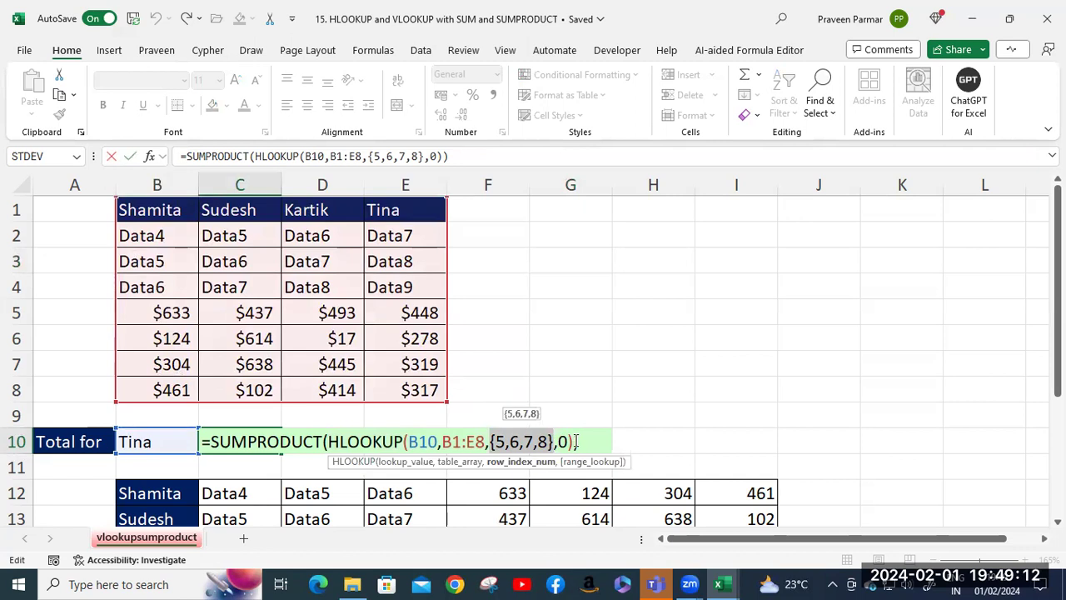
Step: Evaluate the nested HLOOKUP in C10 to inspect its array, undo the evaluation and keep the original formula
left_click(577, 441)
left_click(329, 443, "shift")
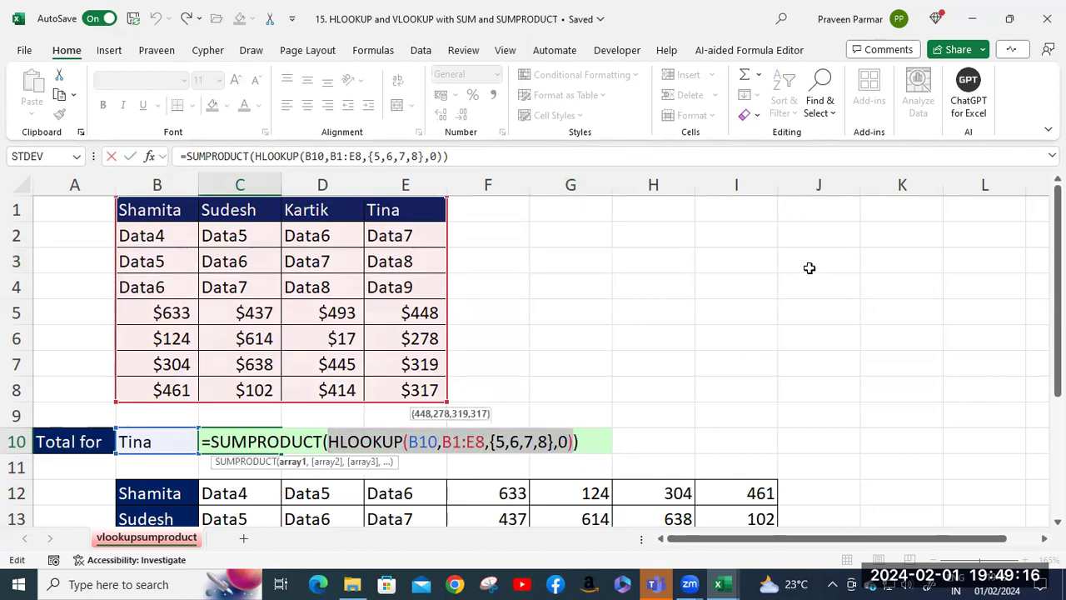
key("F9")
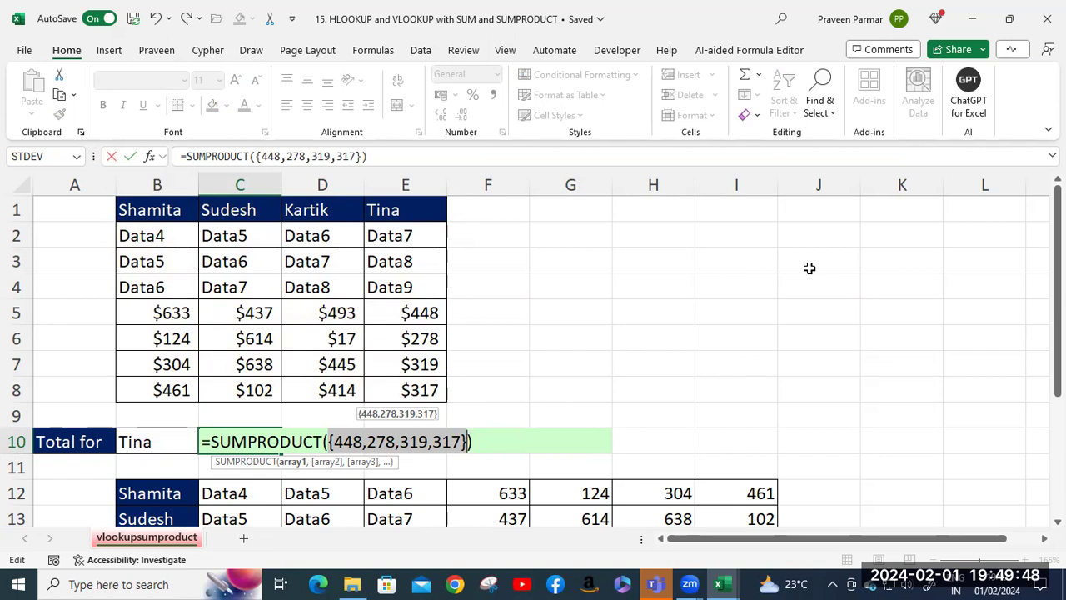
key("ctrl+z")
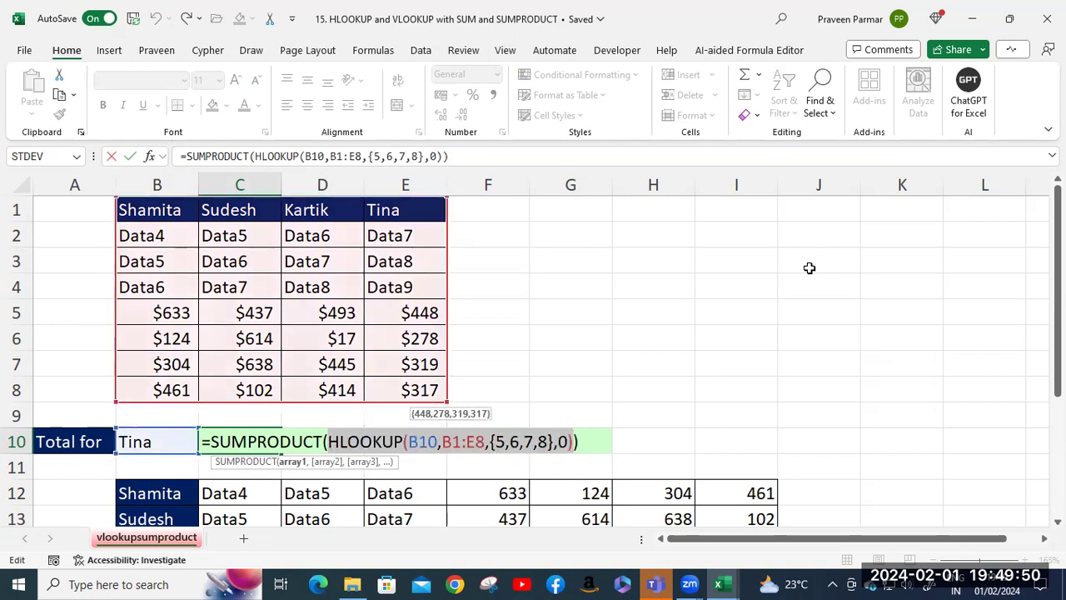
left_click(586, 441)
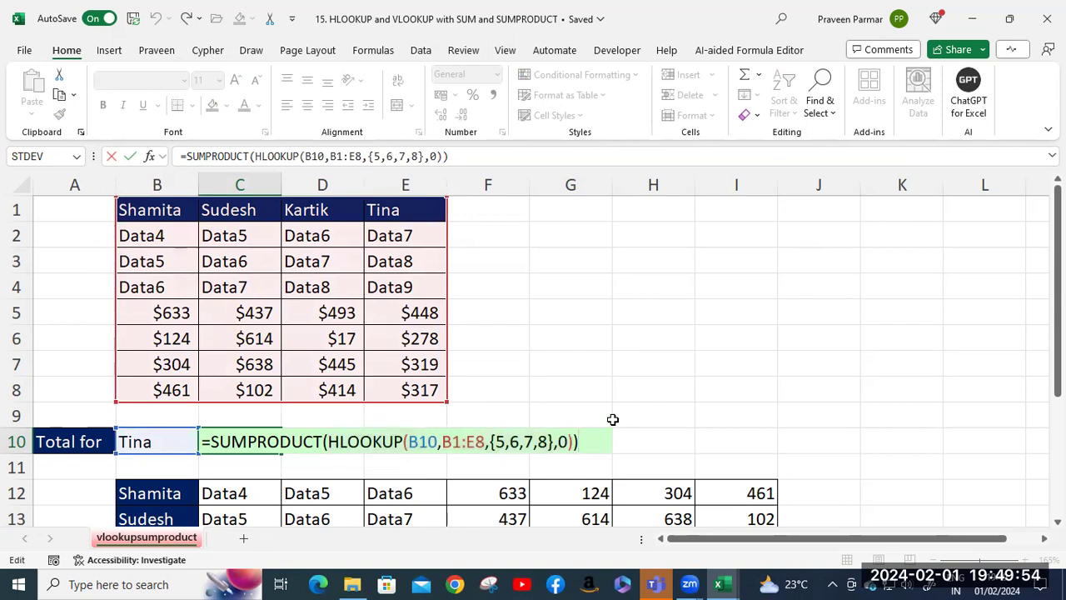
key("Return")
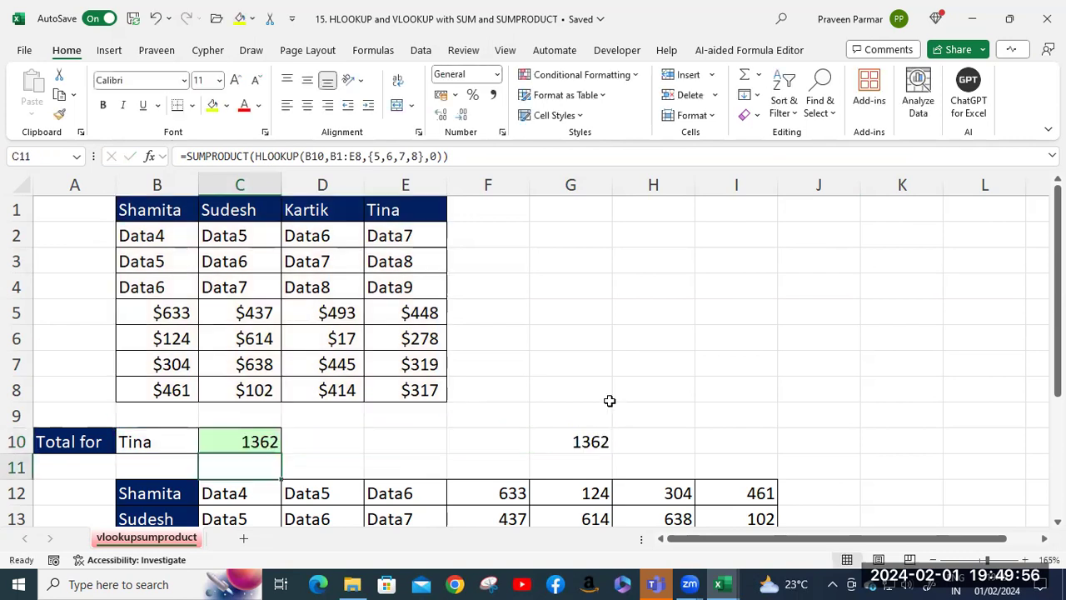
Step: Replace SUMPRODUCT with SUM around the nested HLOOKUP in G10 and enter it as an array formula
double_click(600, 441)
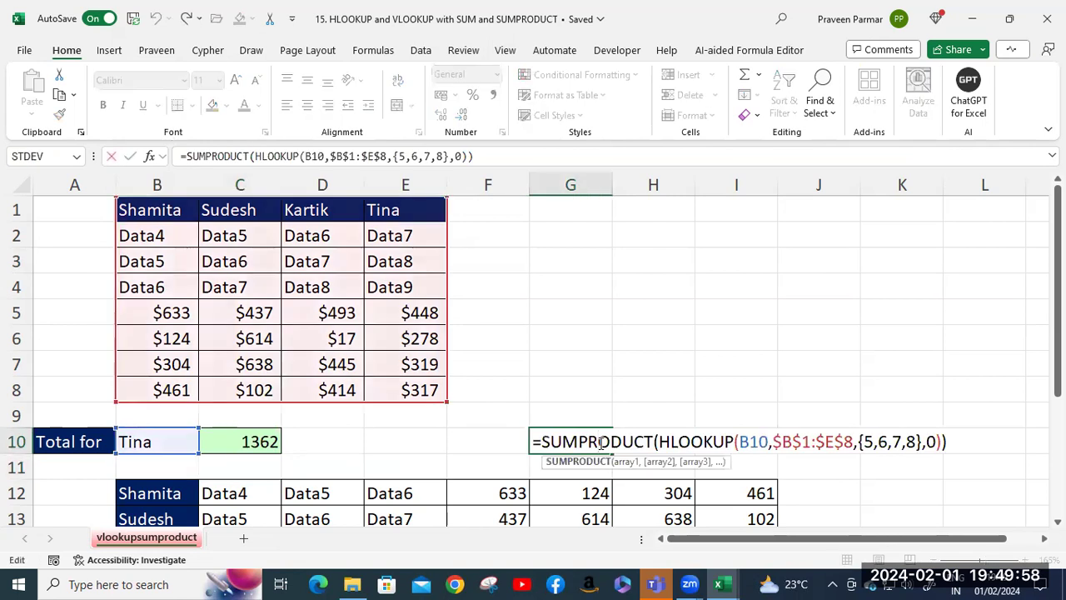
left_click_drag(577, 441, 655, 441)
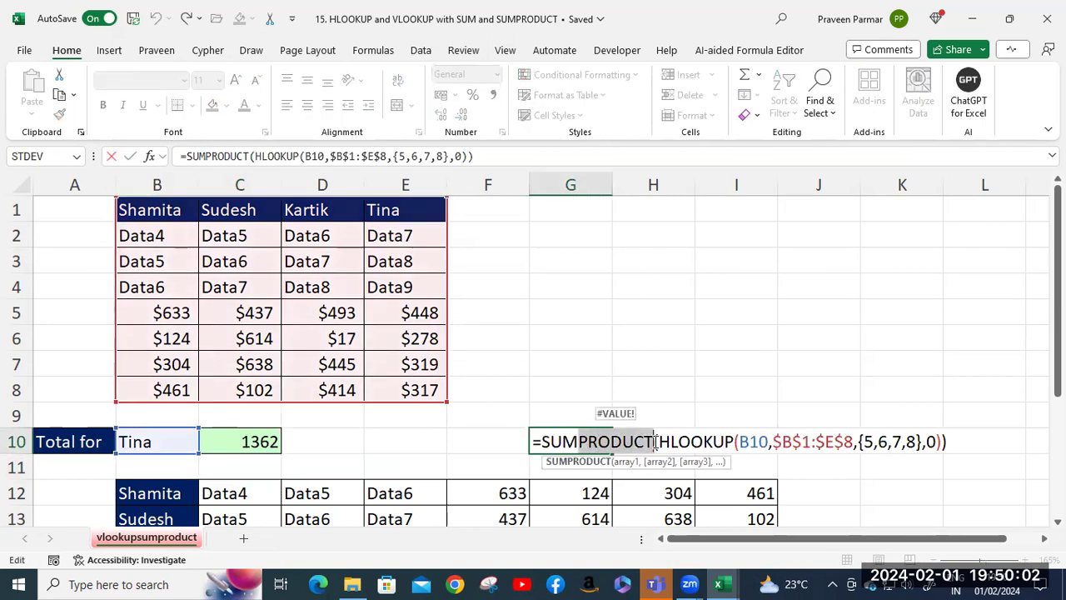
key("BackSpace")
left_click(883, 441)
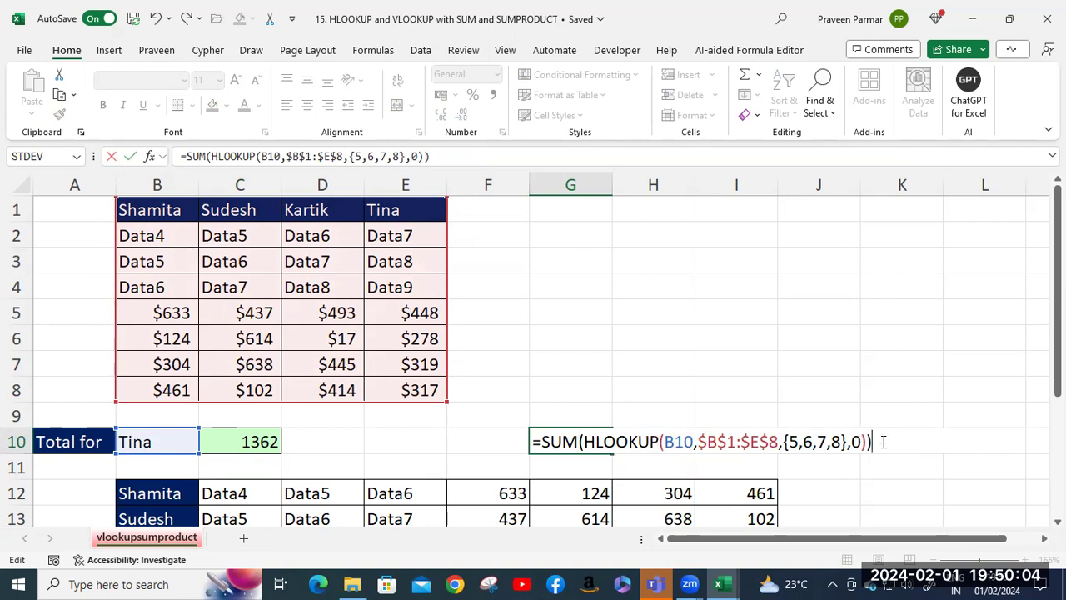
key("ctrl+shift+Return")
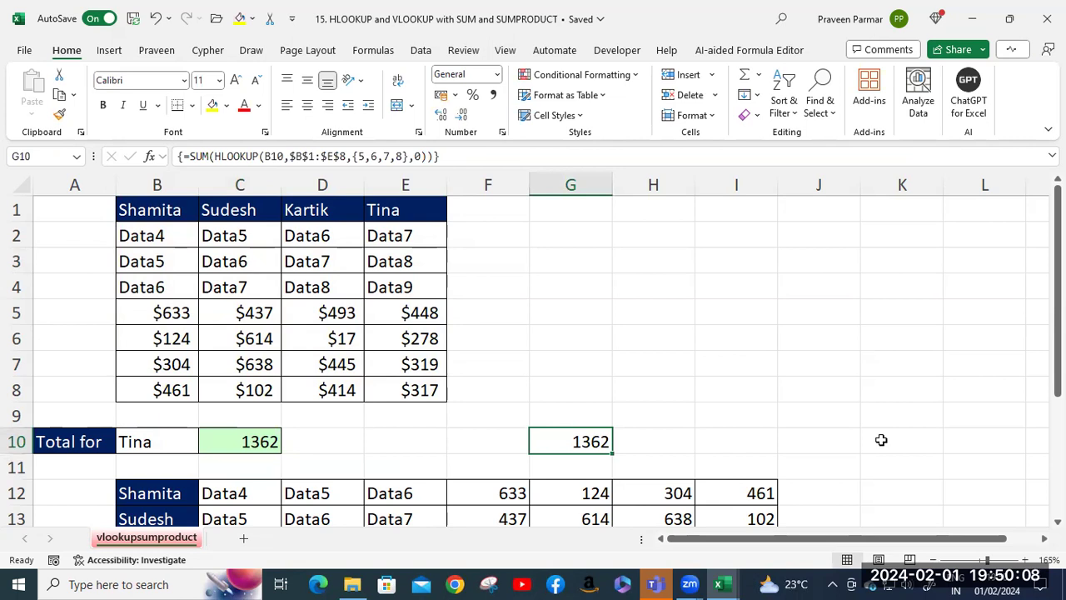
Step: Review the SUM and HLOOKUP formula in G10 in edit mode and re-enter it as an ordinary formula
double_click(585, 439)
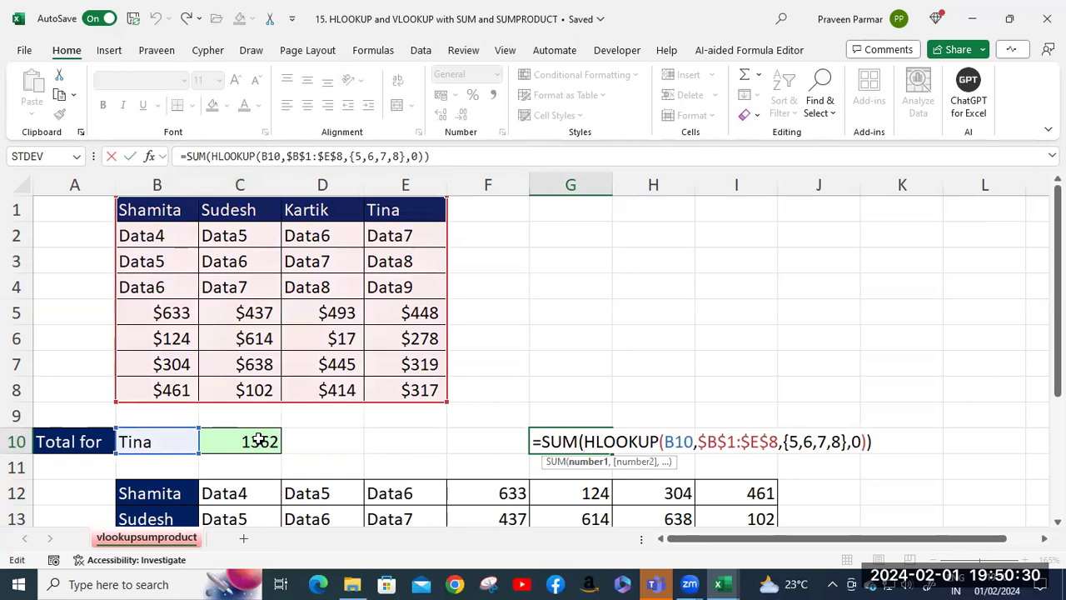
left_click(617, 104)
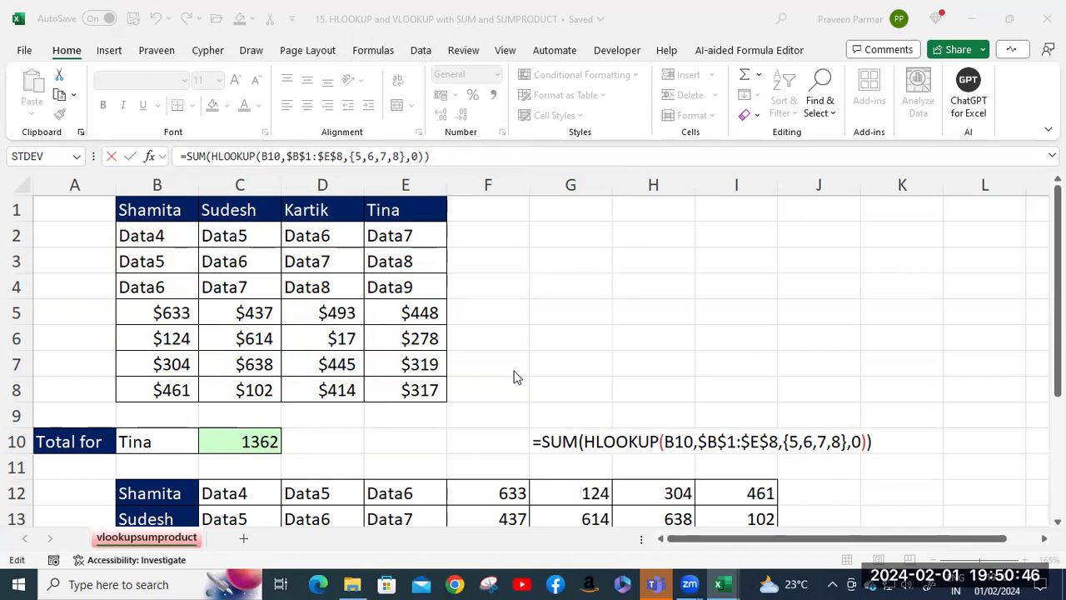
left_click(583, 441)
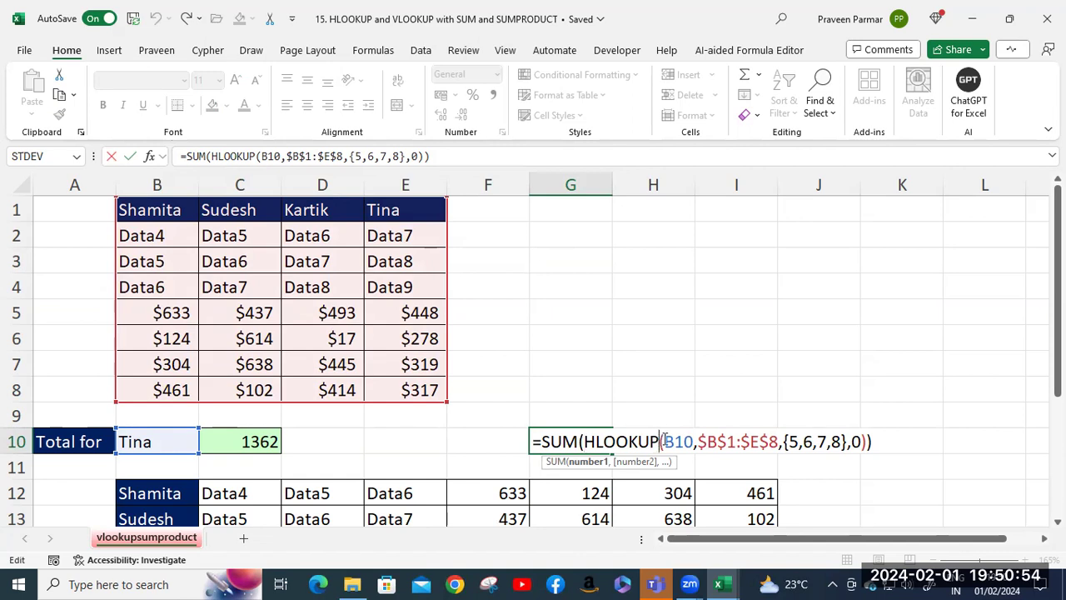
left_click(180, 156)
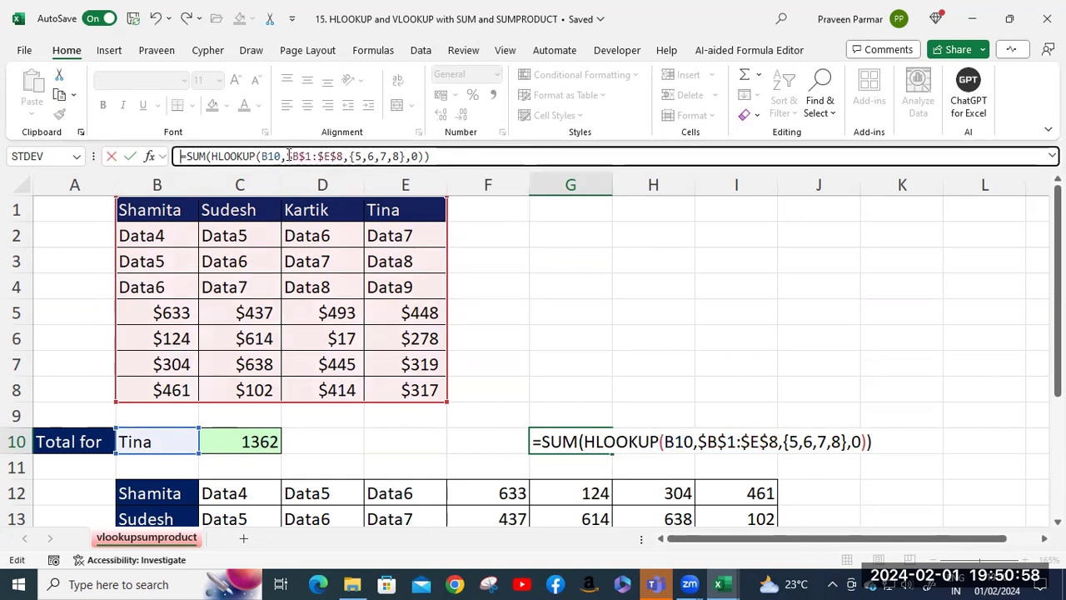
key("Return")
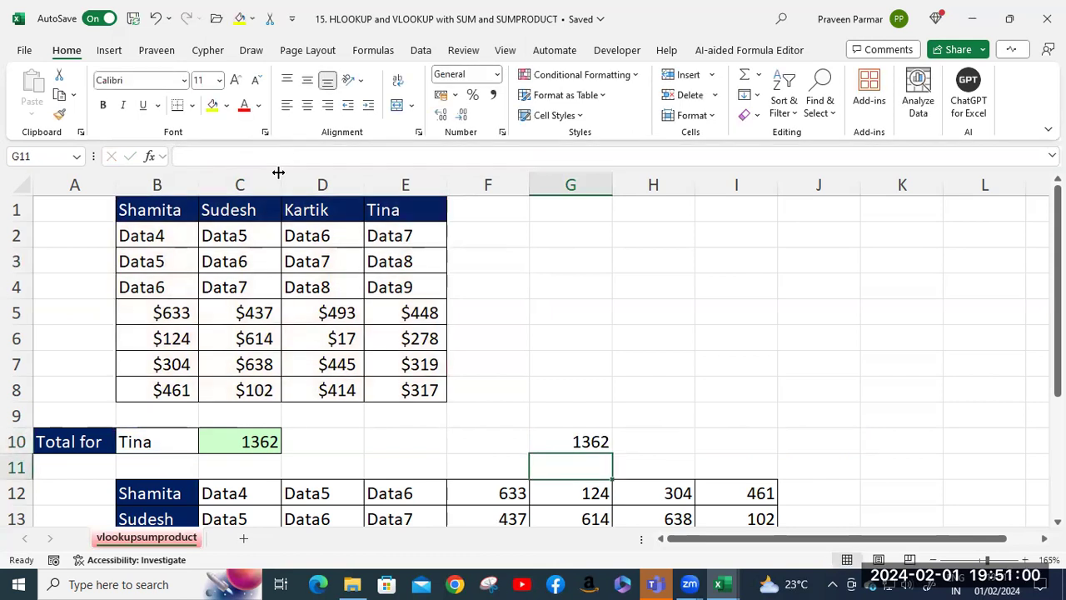
Step: Compare the horizontal table in B1:E8 with the vertical table in B12:I15 and check the name selection in B17
scroll(278, 265, "down", 2)
scroll(278, 267, "up", 2)
scroll(398, 218, "down", 2)
scroll(396, 224, "down", 1)
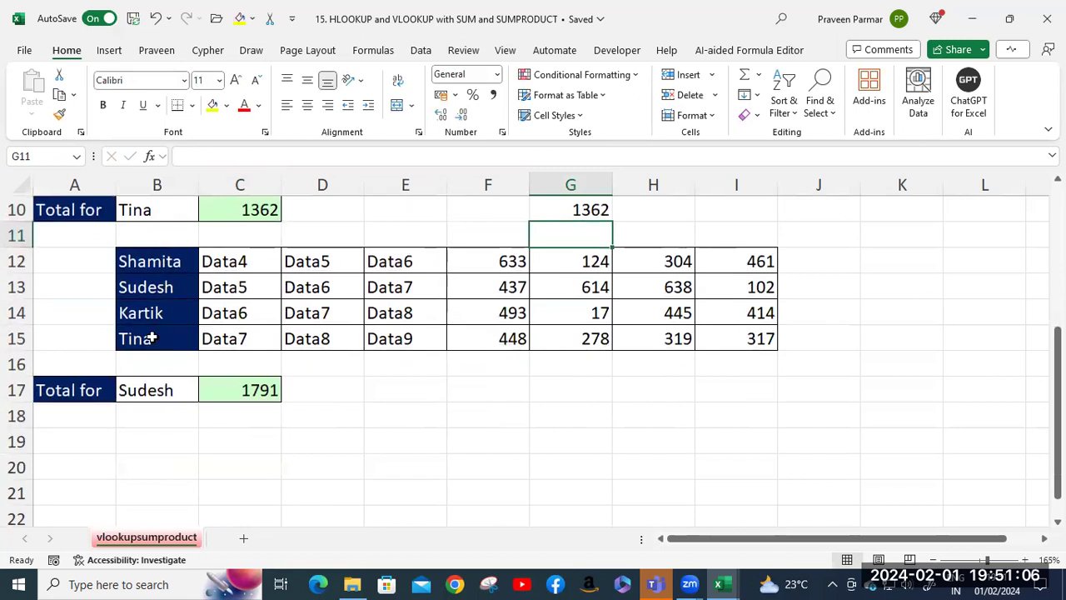
scroll(158, 311, "up", 3)
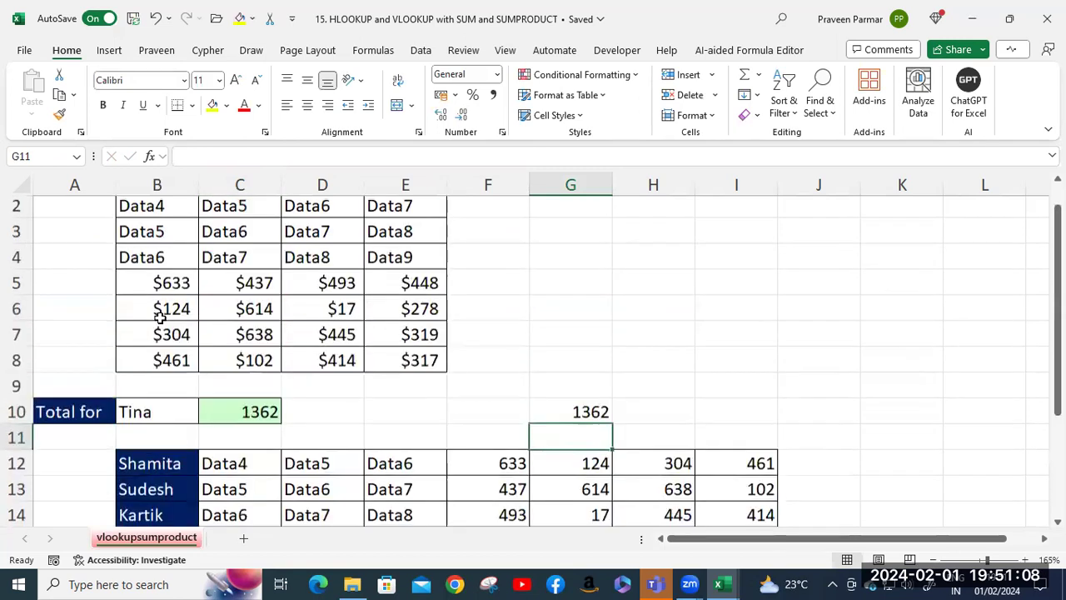
scroll(237, 369, "down", 3)
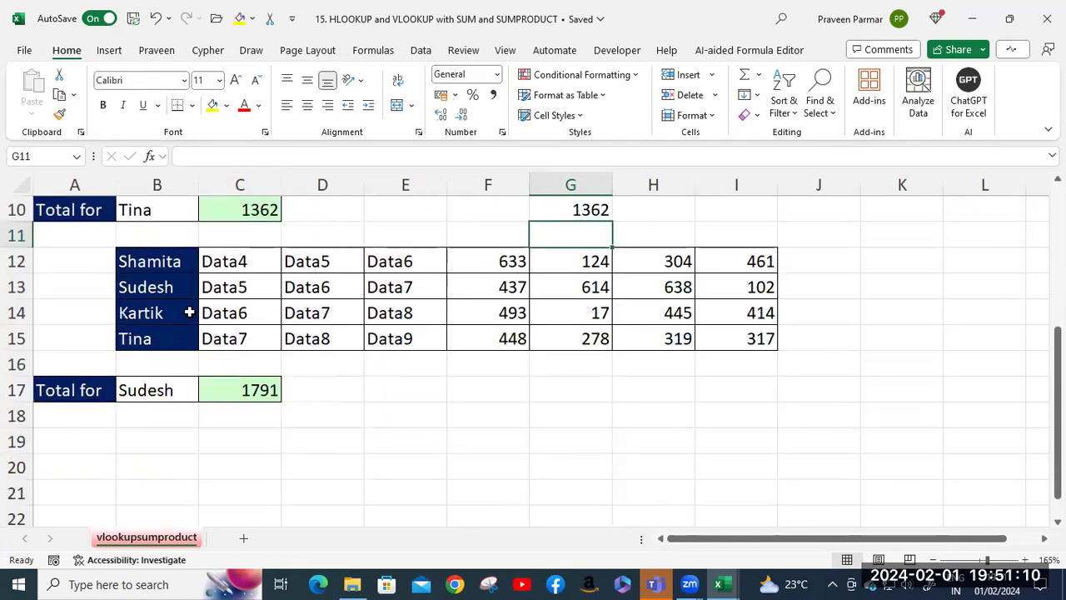
scroll(216, 283, "up", 3)
scroll(298, 442, "down", 2)
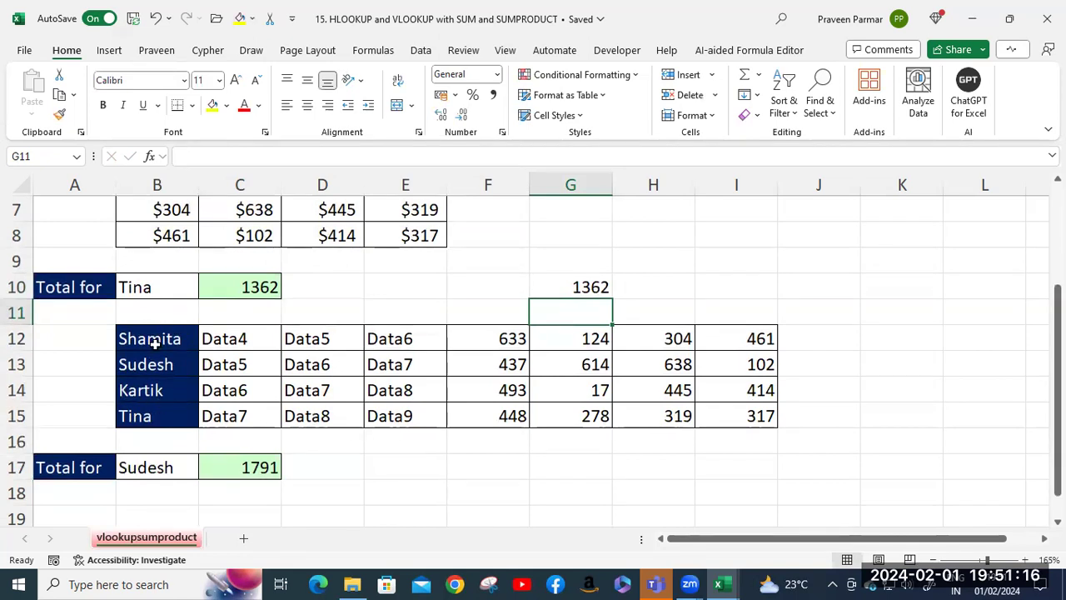
left_click(160, 469)
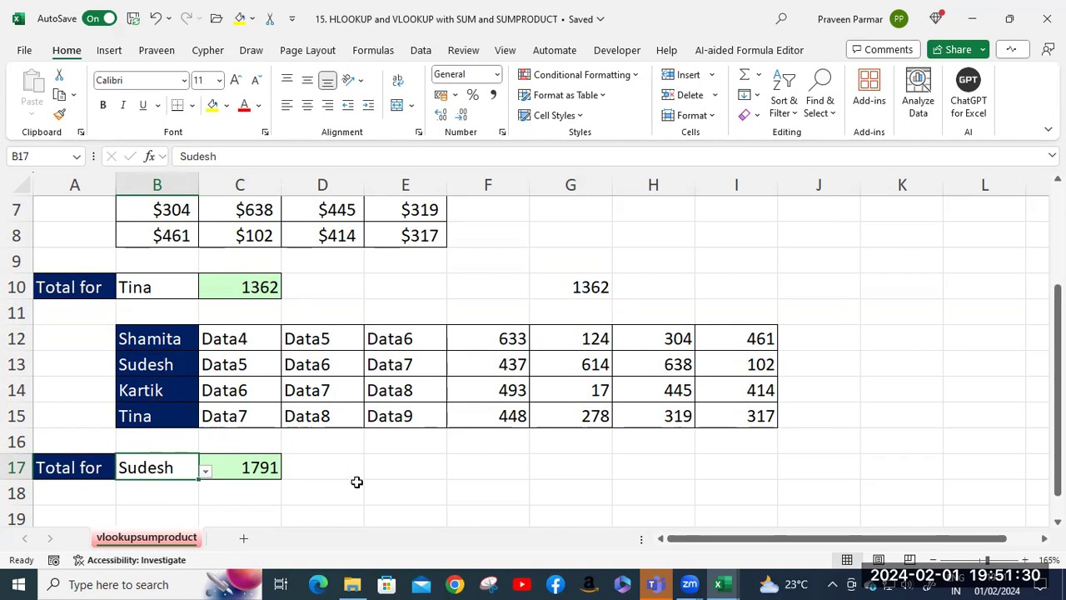
Step: Start a SUM formula in E17 with a nested VLOOKUP that uses B17 as the lookup value
left_click(408, 469)
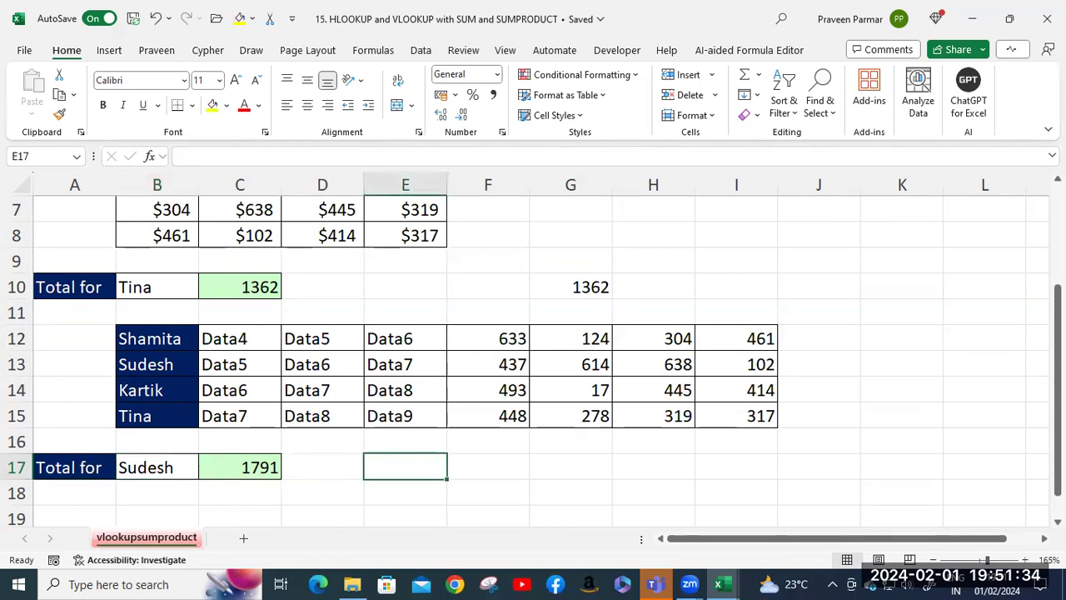
type("=")
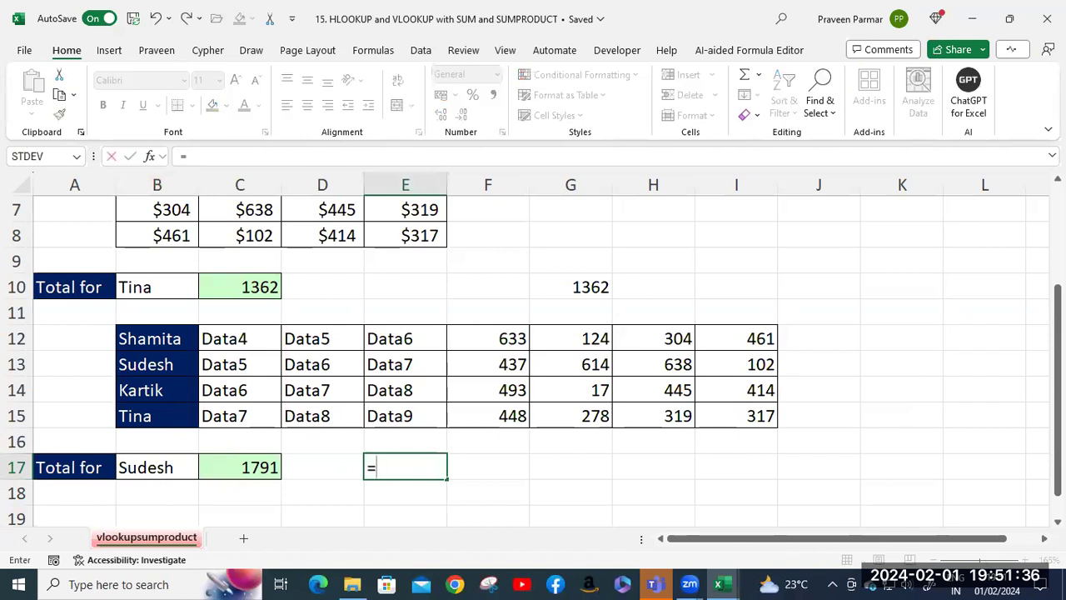
type("sum")
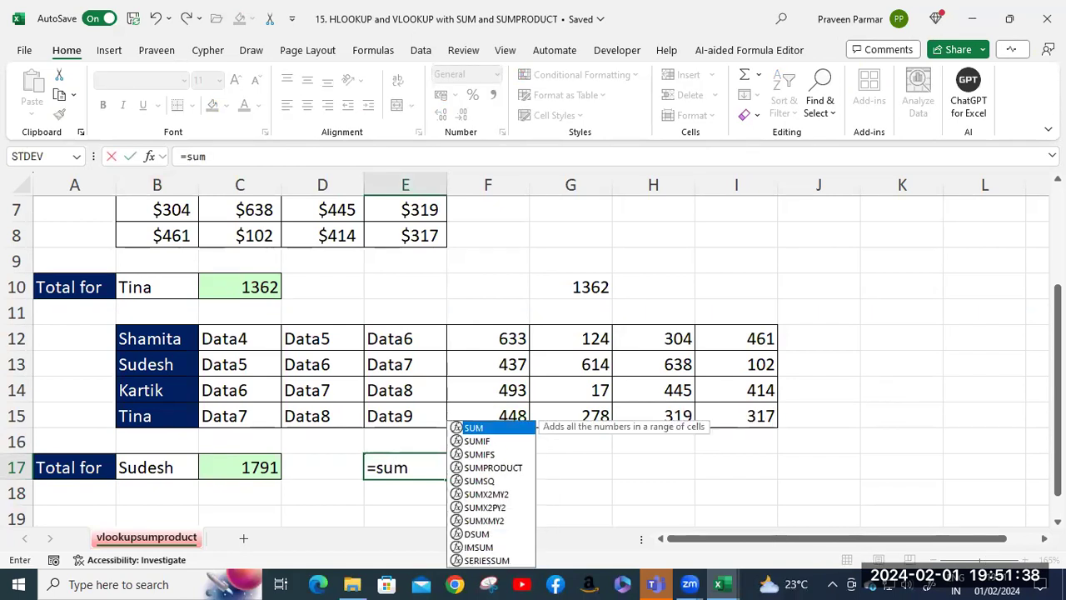
key("Tab")
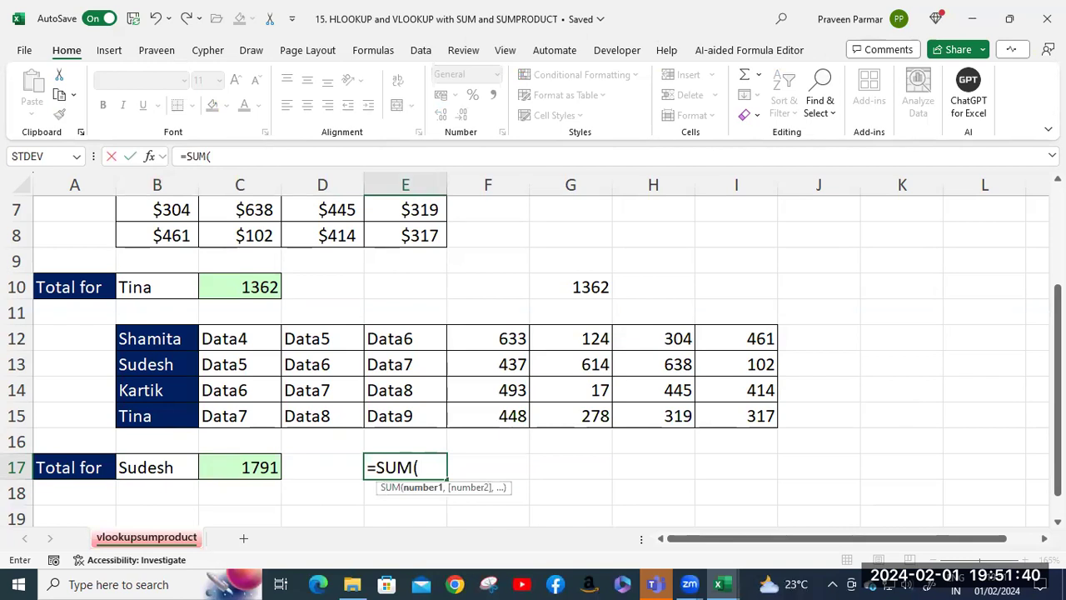
type("vlo")
key("Tab")
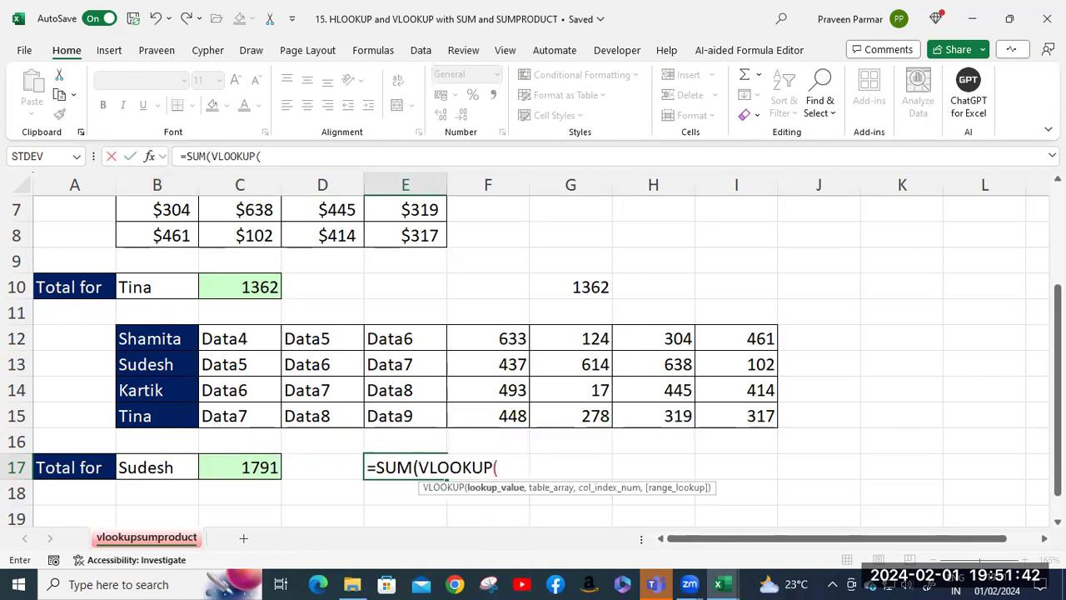
left_click(163, 468)
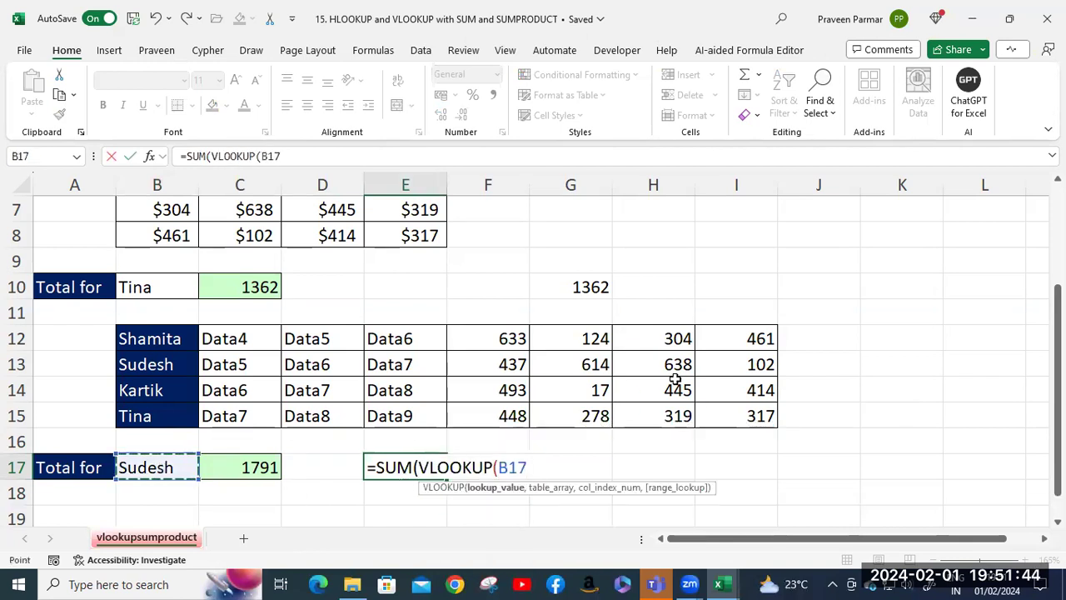
type(",")
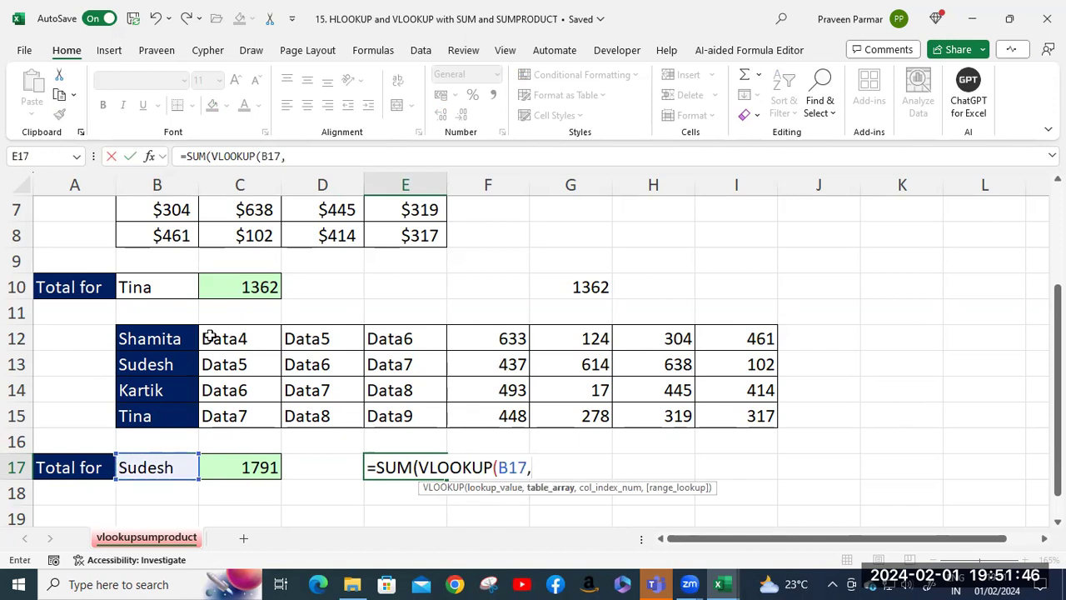
Step: Complete the nested VLOOKUP in E17 with table array $B$12:$I$15, column indexes {5,6,7,8} and exact match 0
left_click(148, 340)
left_click(735, 409, "shift")
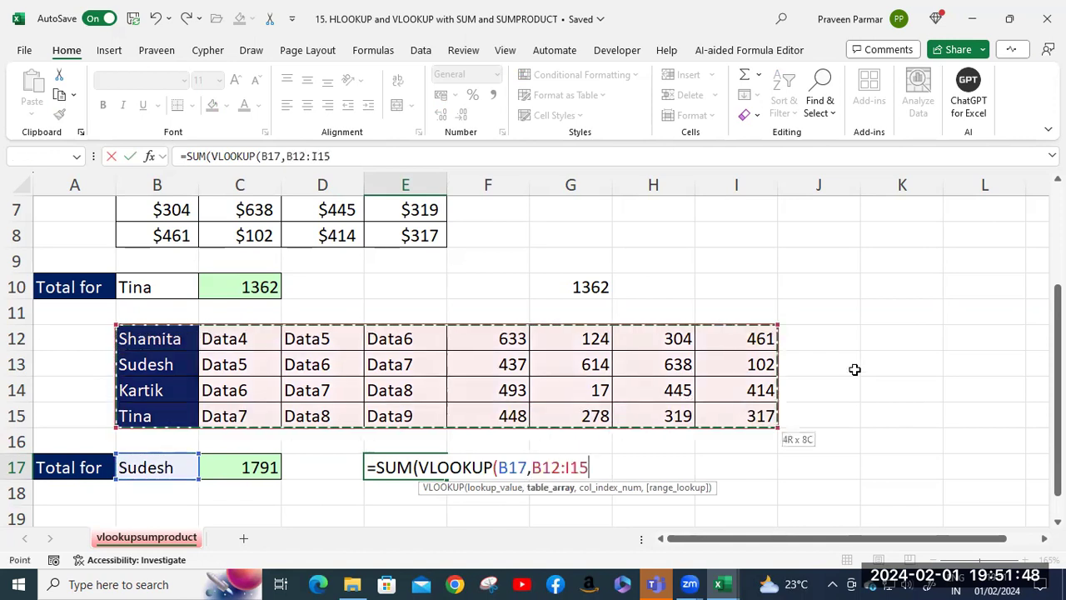
key("F4")
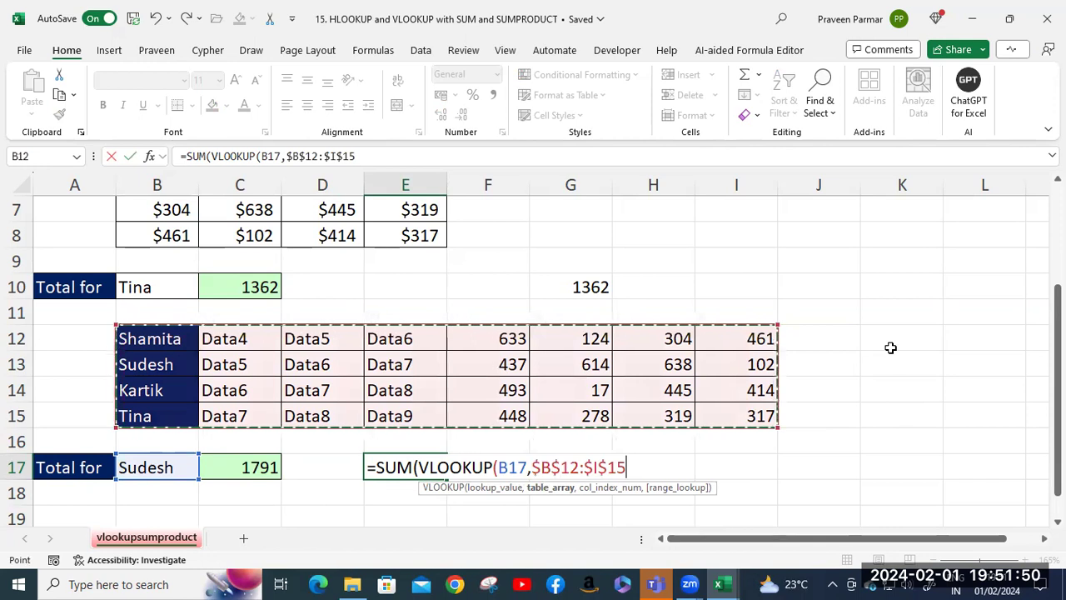
type(",")
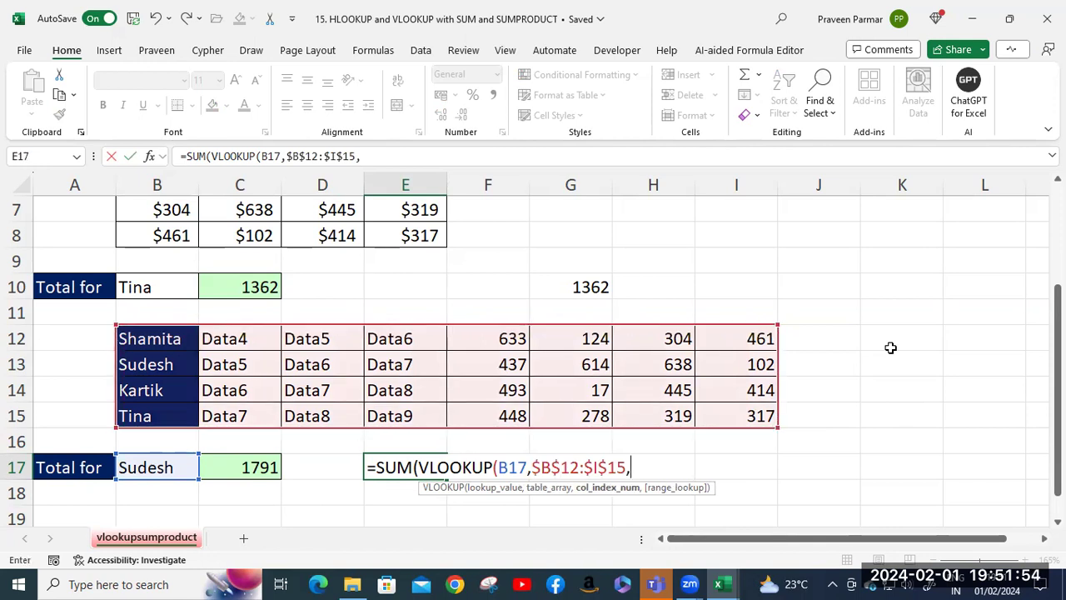
type("{")
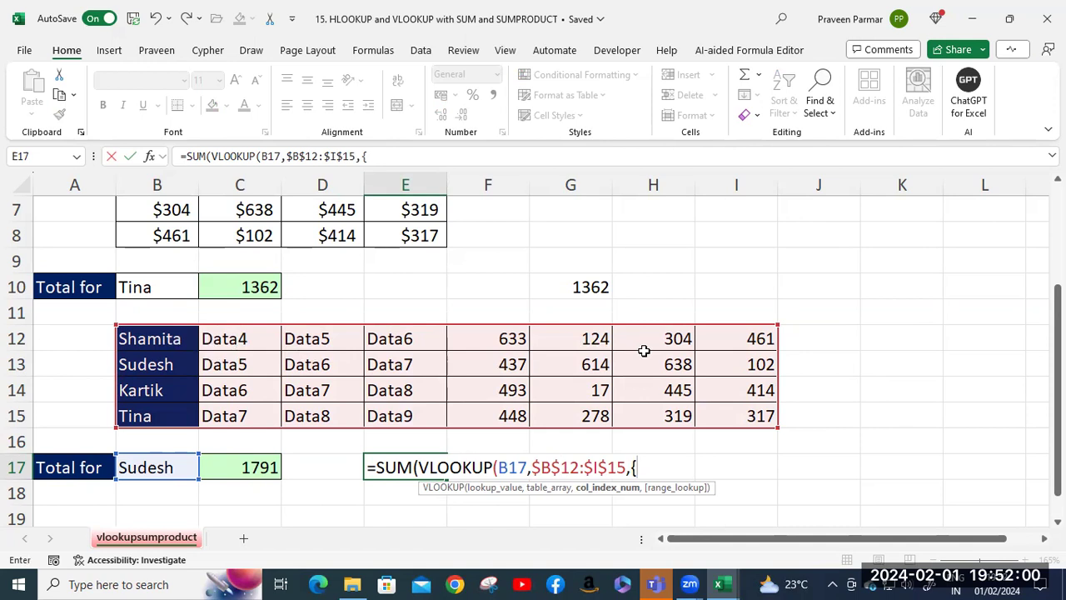
type("5,6,7,8")
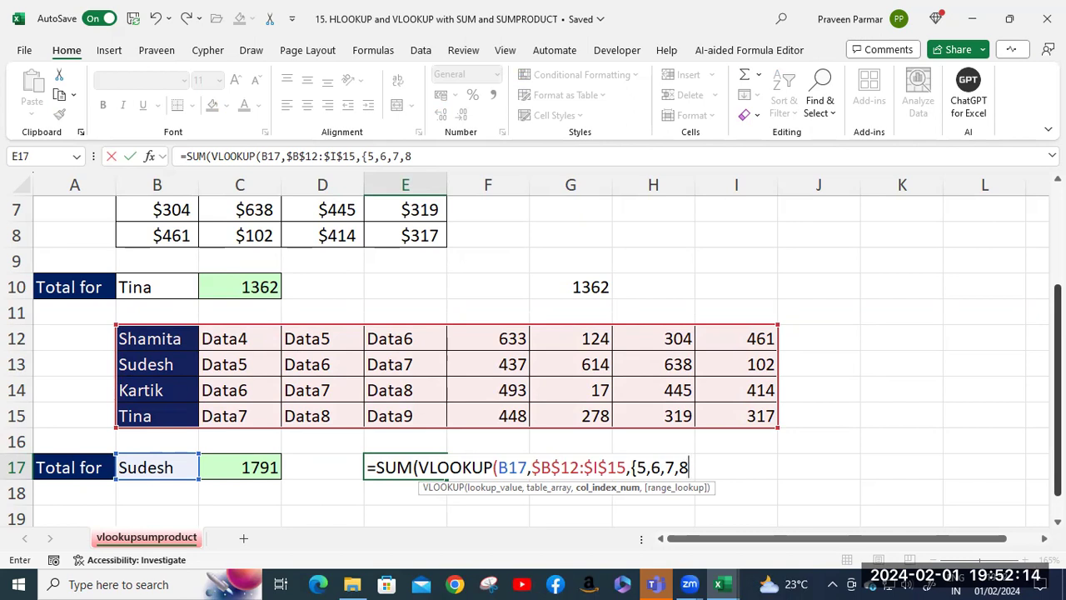
type("},")
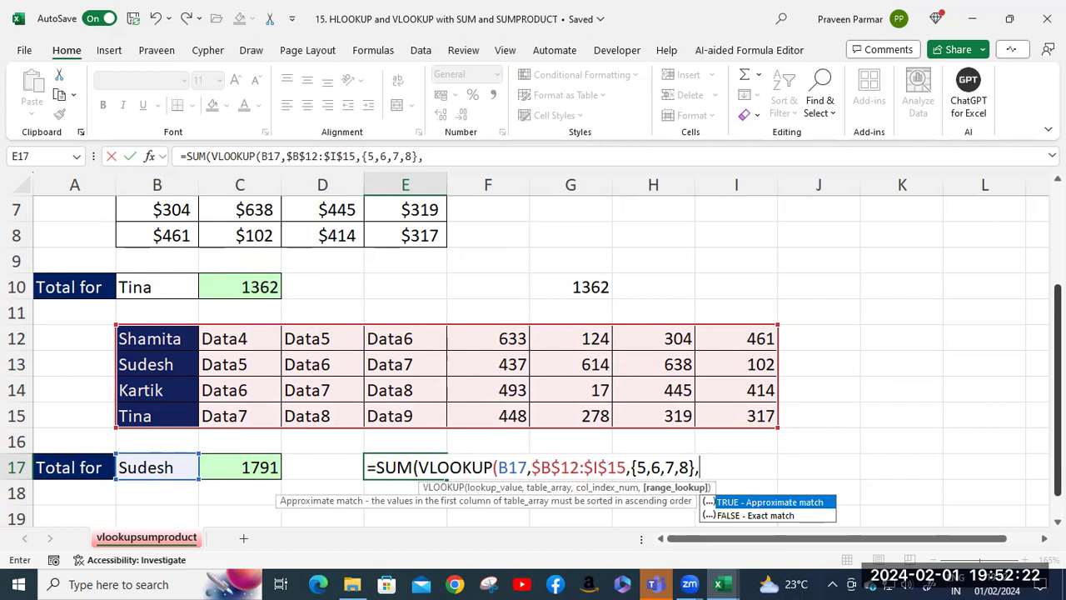
type("0)")
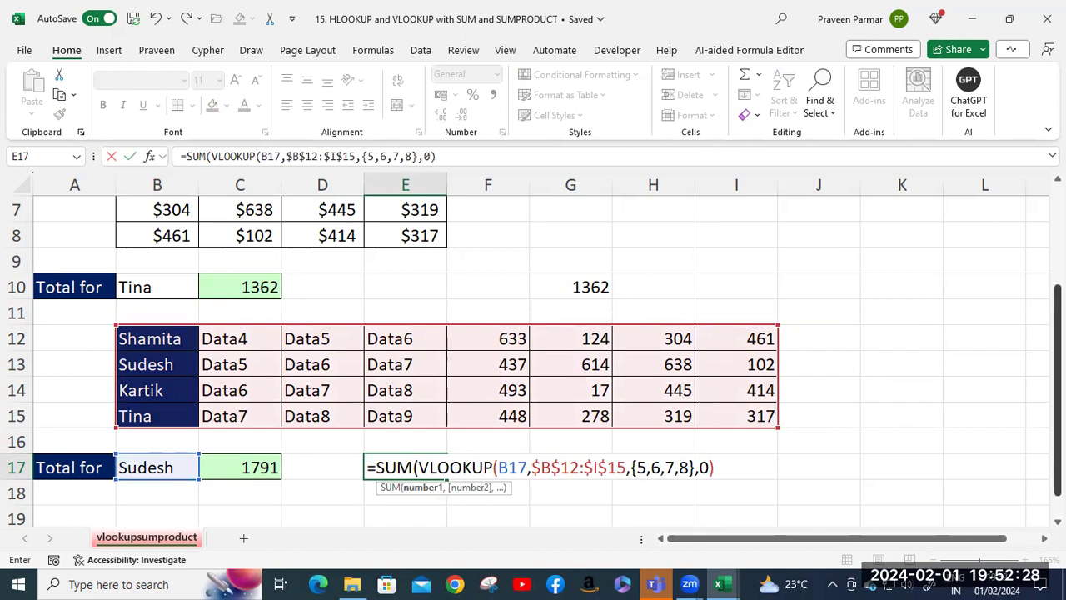
type(")")
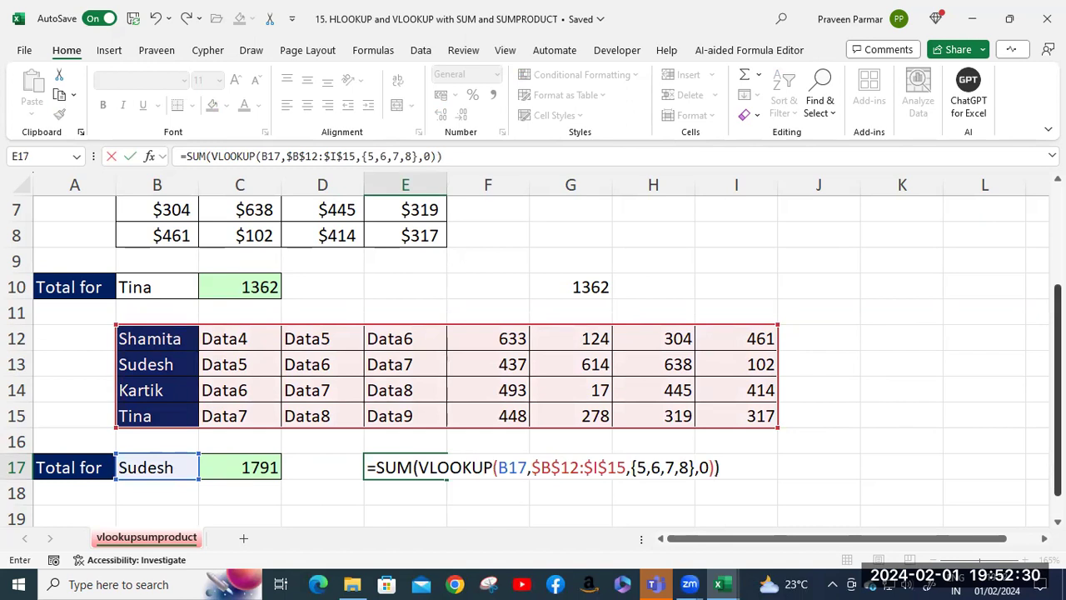
Step: Evaluate the nested VLOOKUP in E17 to inspect its array, undo the evaluation and enter the SUM formula
left_click(418, 467)
left_click(713, 467, "shift")
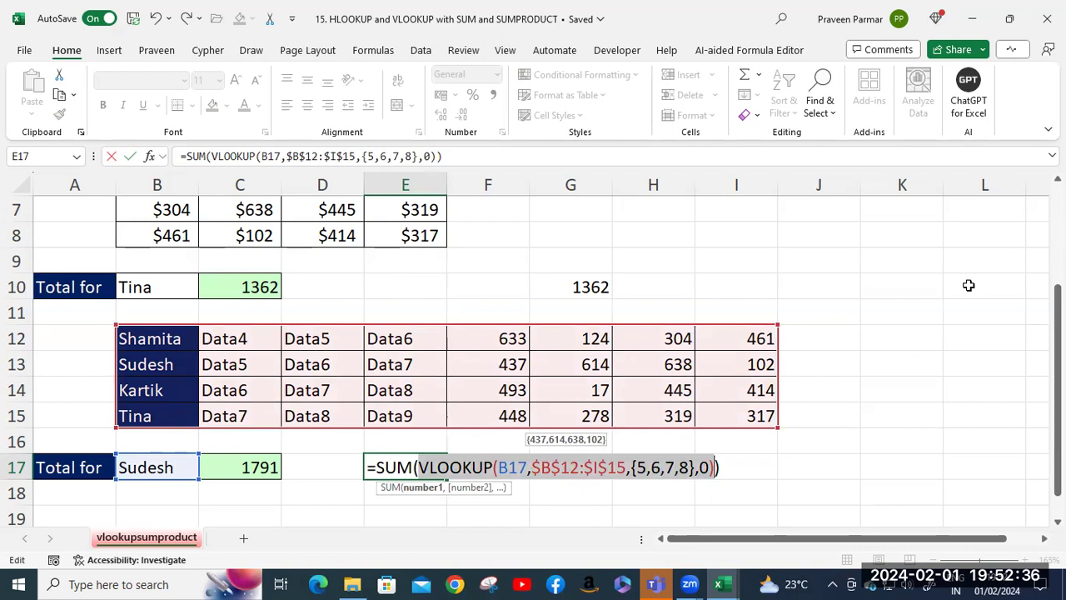
key("F9")
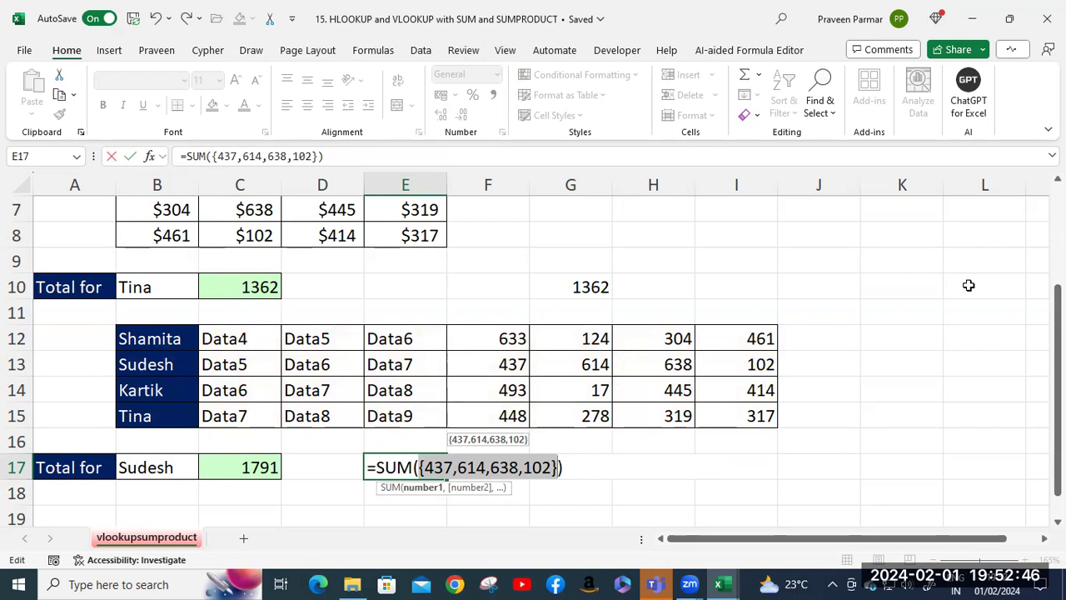
key("ctrl+z")
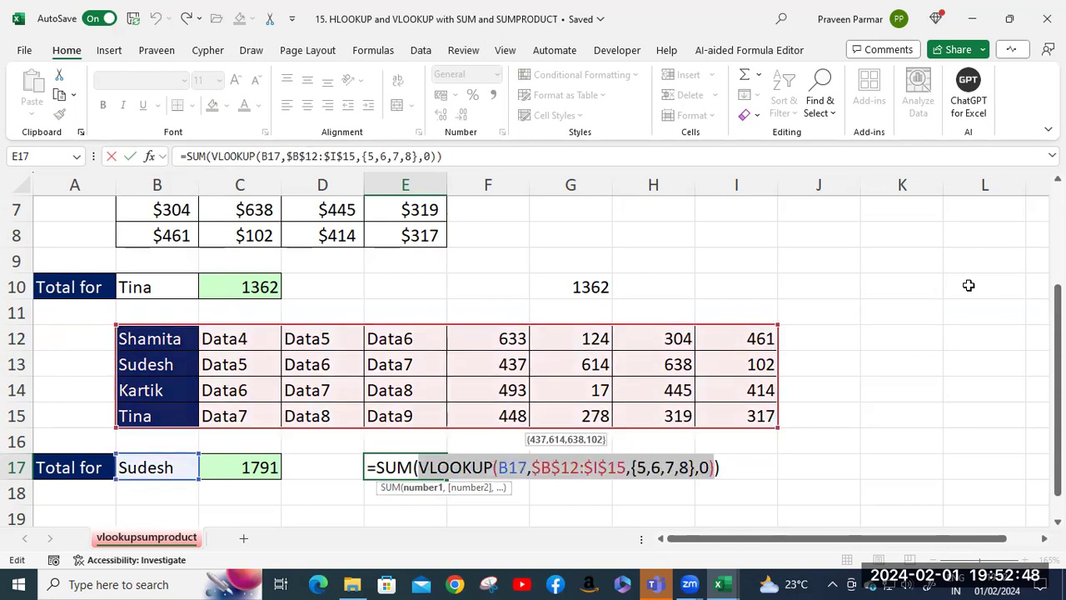
left_click(723, 466)
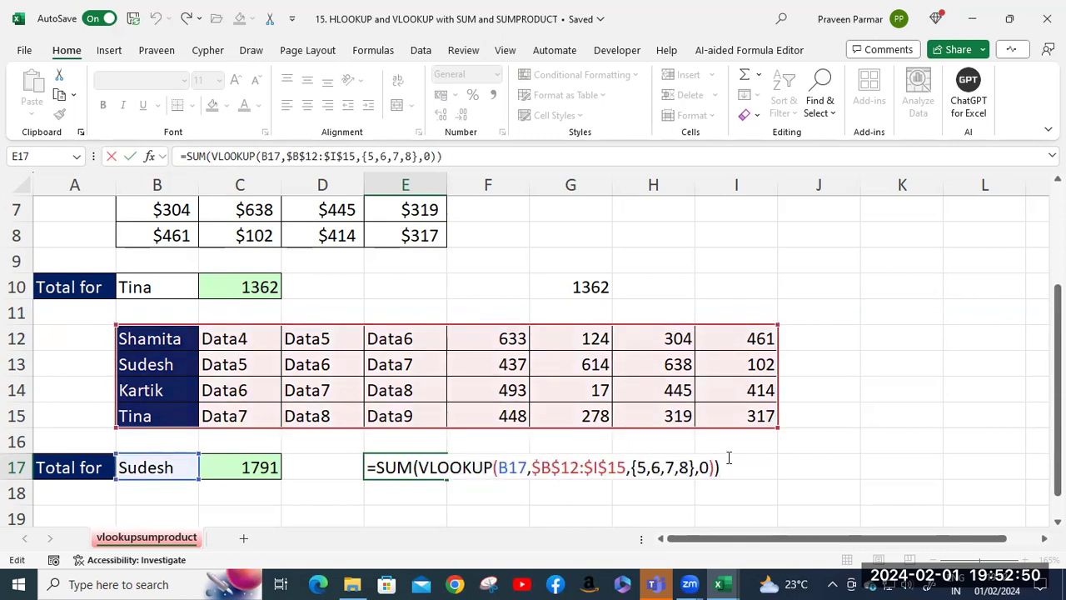
key("Return")
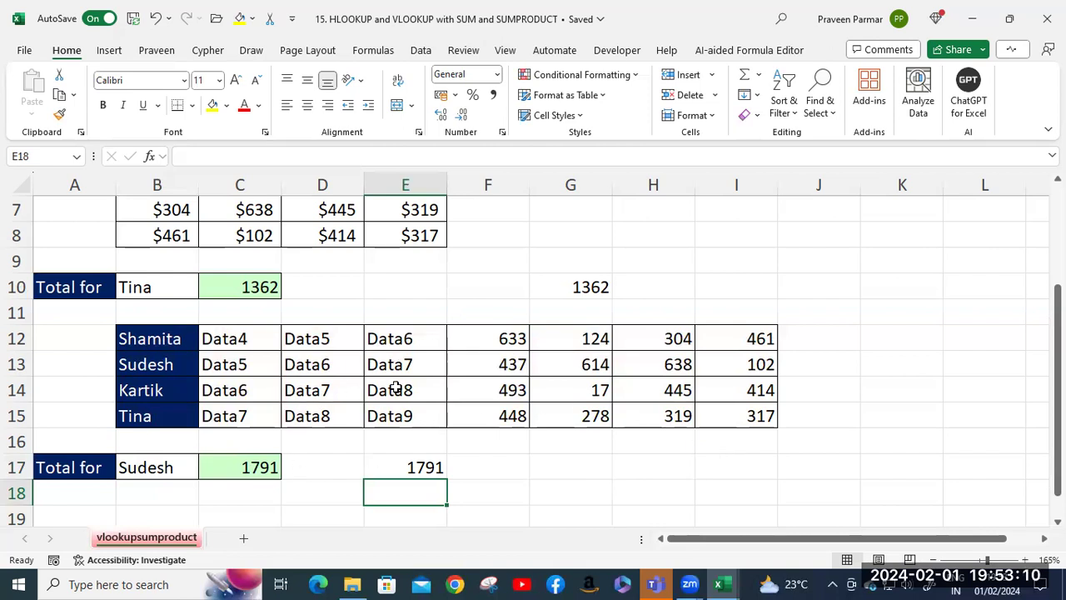
scroll(396, 389, "up", 2)
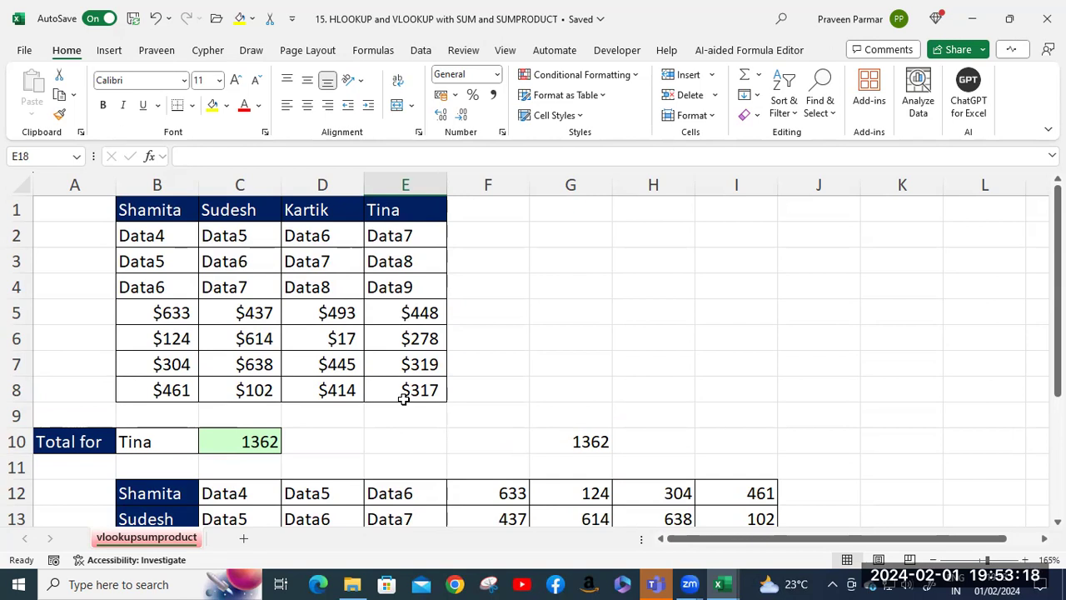
scroll(403, 398, "down", 2)
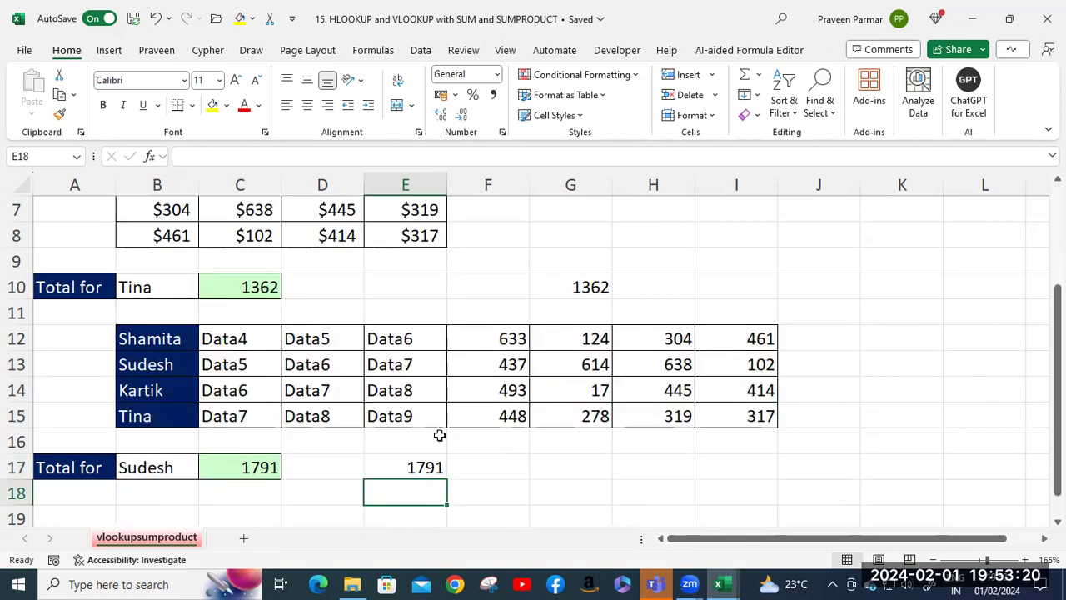
double_click(419, 468)
left_click(420, 468)
left_click(712, 467, "shift")
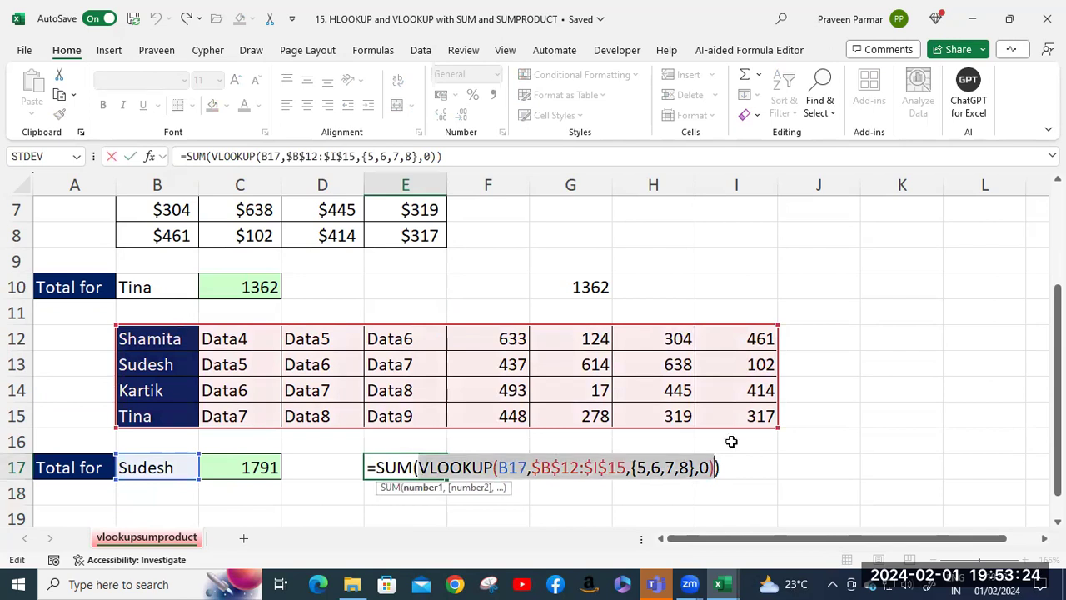
key("ctrl+c")
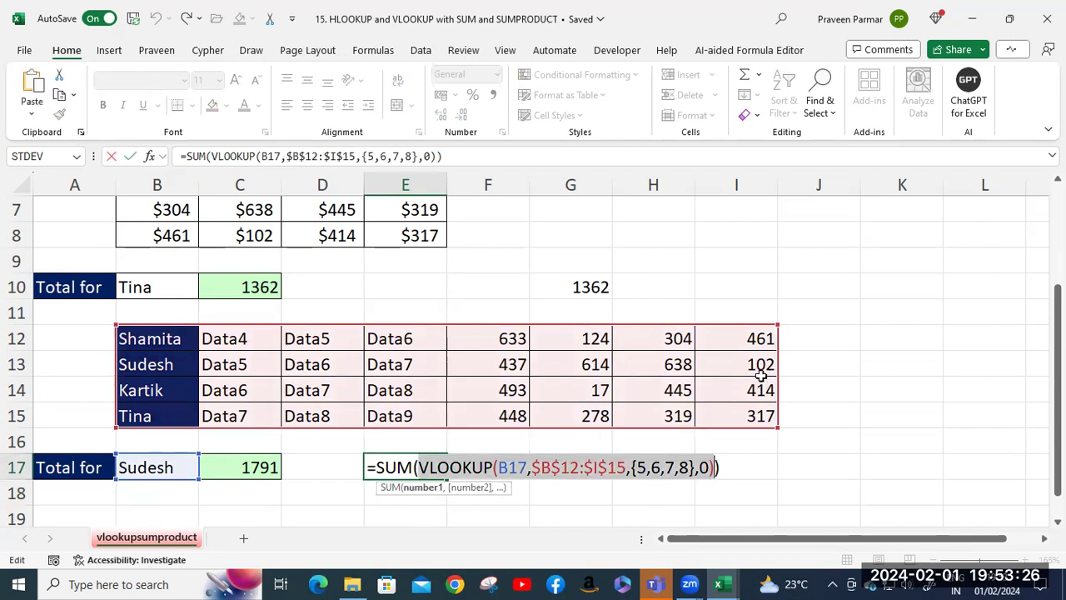
left_click(406, 511)
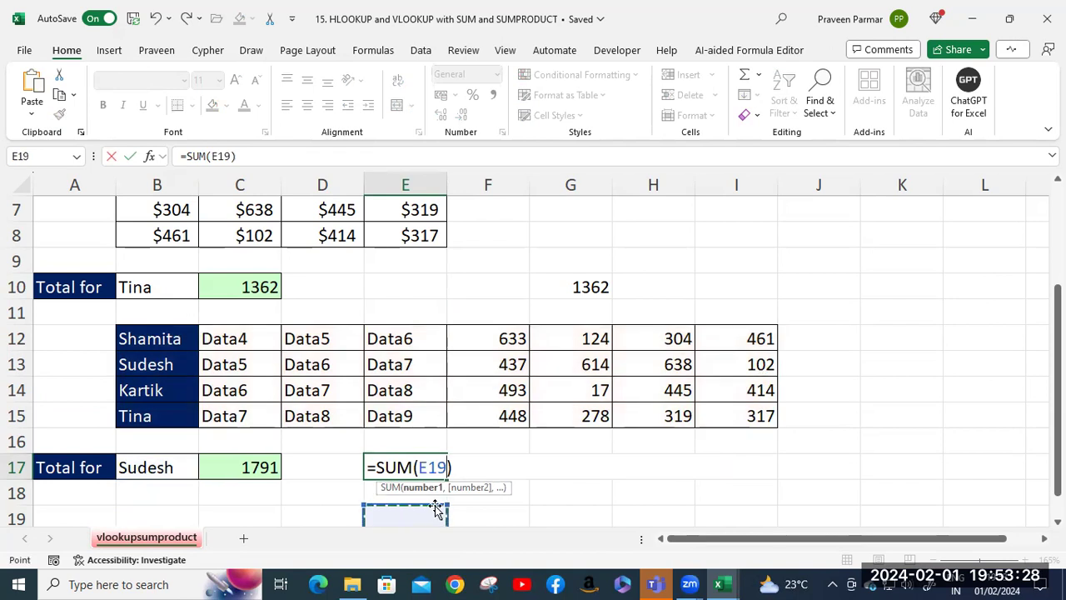
key("ctrl+z")
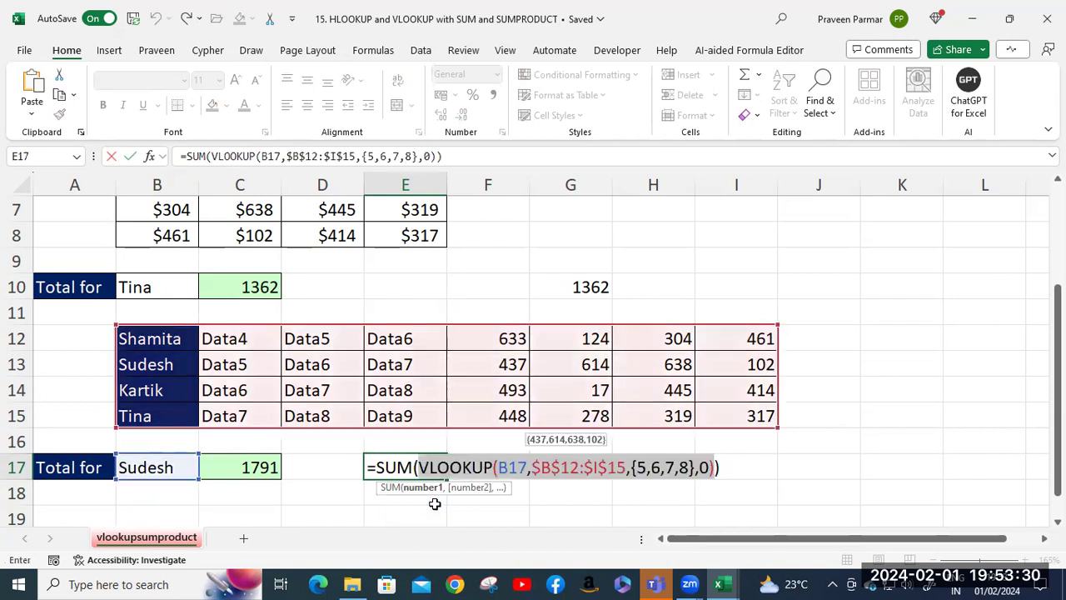
left_click(435, 503)
key("ctrl+z")
key("Escape")
Step: Start a VLOOKUP formula in E19 with B17 as the lookup value
left_click(422, 500)
left_click(419, 518)
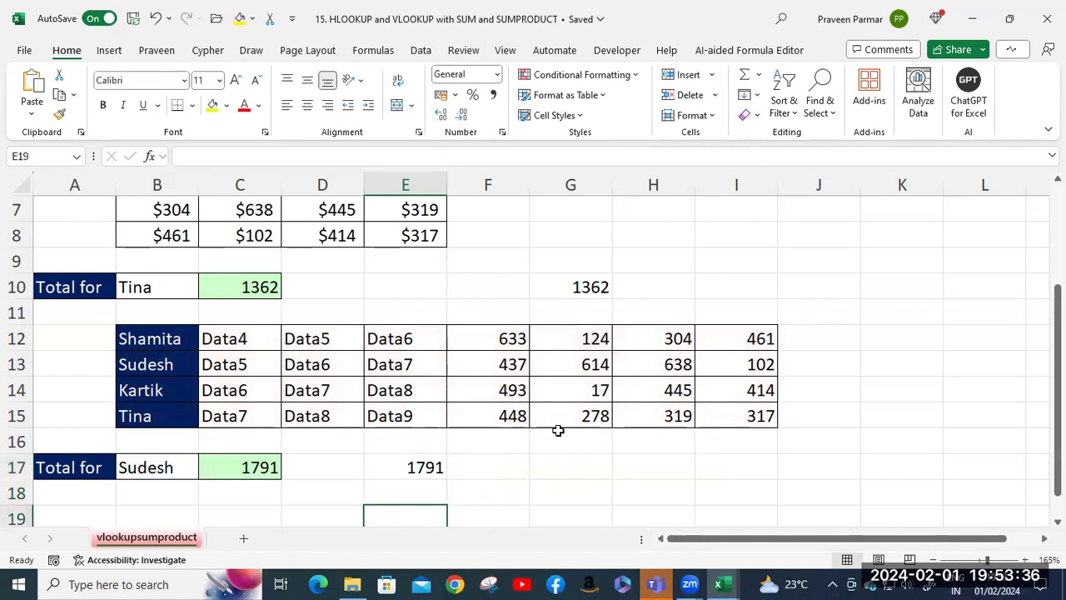
scroll(966, 299, "down", 2)
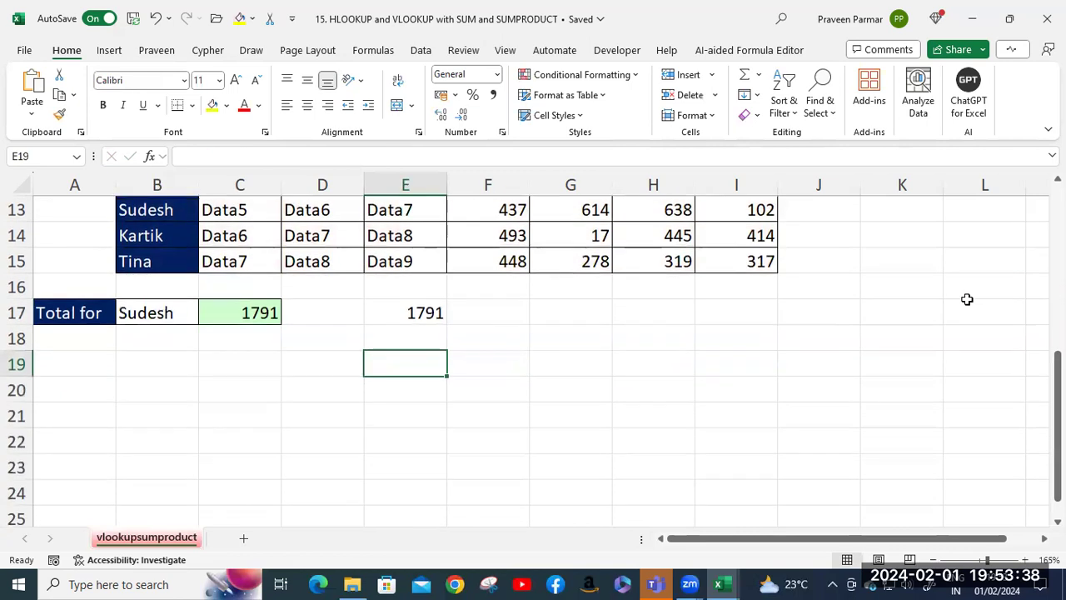
type("=vlo")
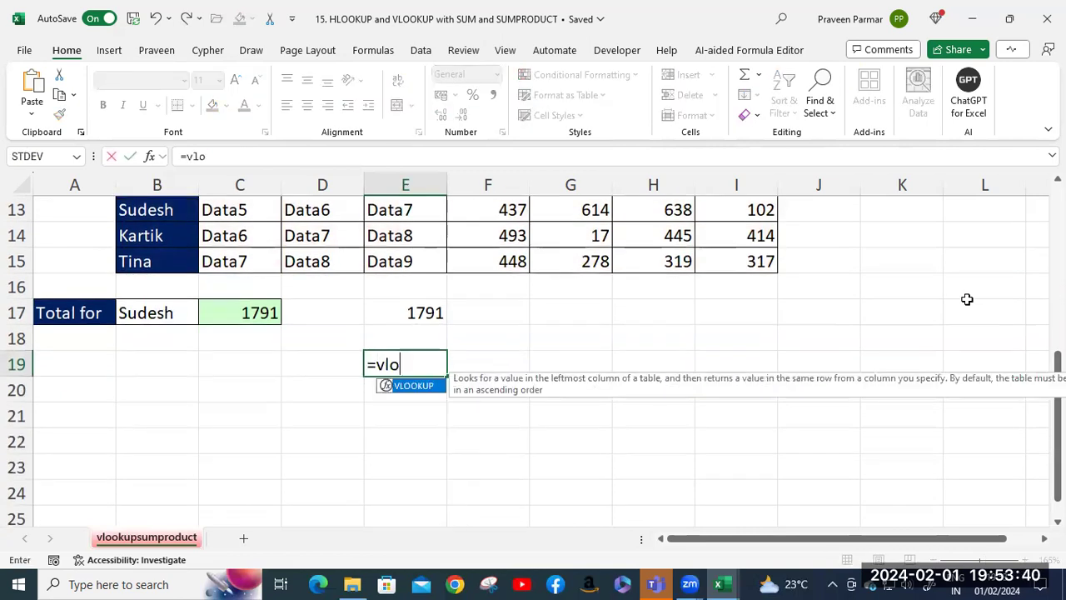
key("Tab")
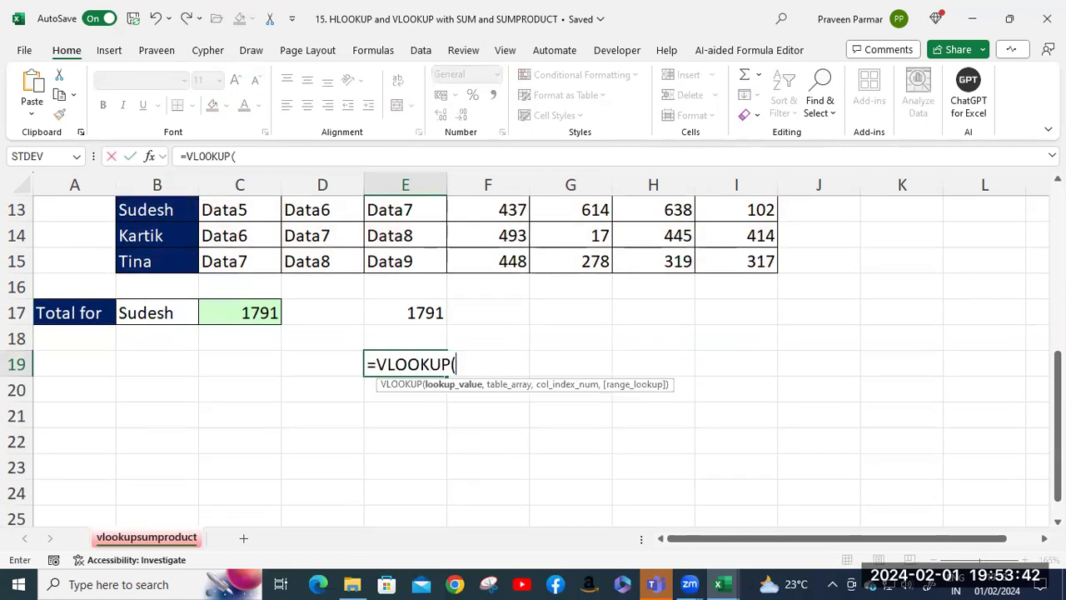
left_click(155, 312)
type(",")
Step: Complete the VLOOKUP in E19 with table array $B$12:$I$15, column indexes {5,6,7,8} and exact match 0
scroll(176, 367, "up", 3)
left_click(167, 416)
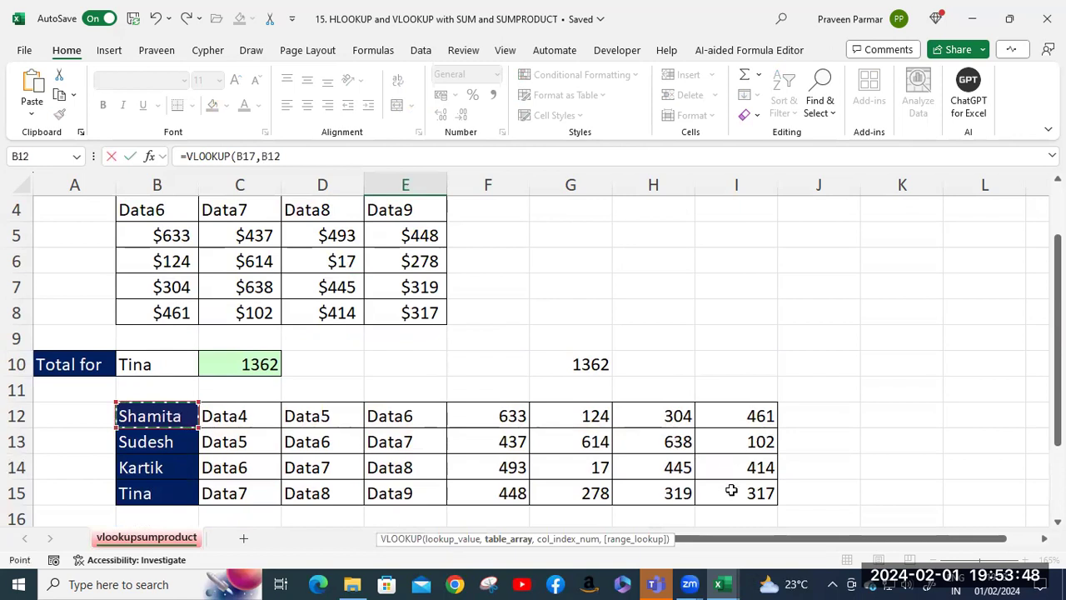
left_click_drag(731, 492, 733, 493)
scroll(766, 411, "down", 3)
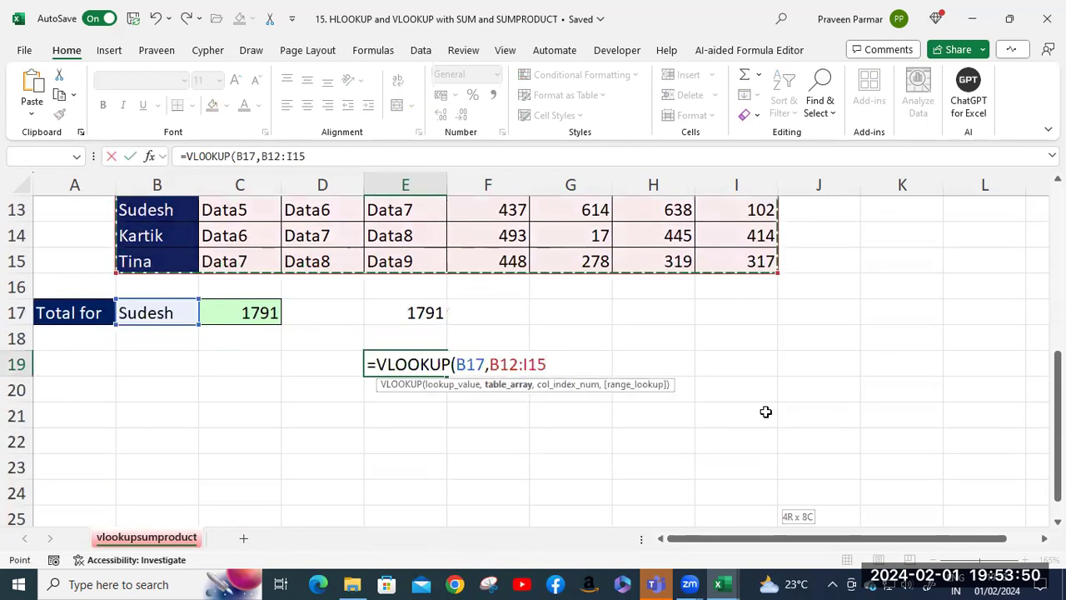
key("F4")
type(",")
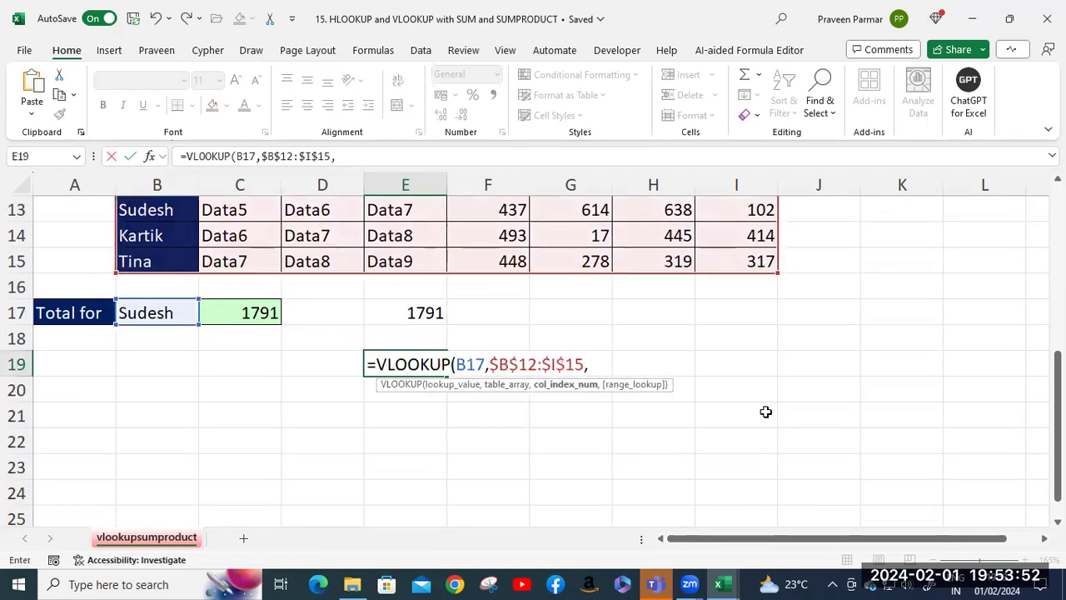
type("{5,6,7,8")
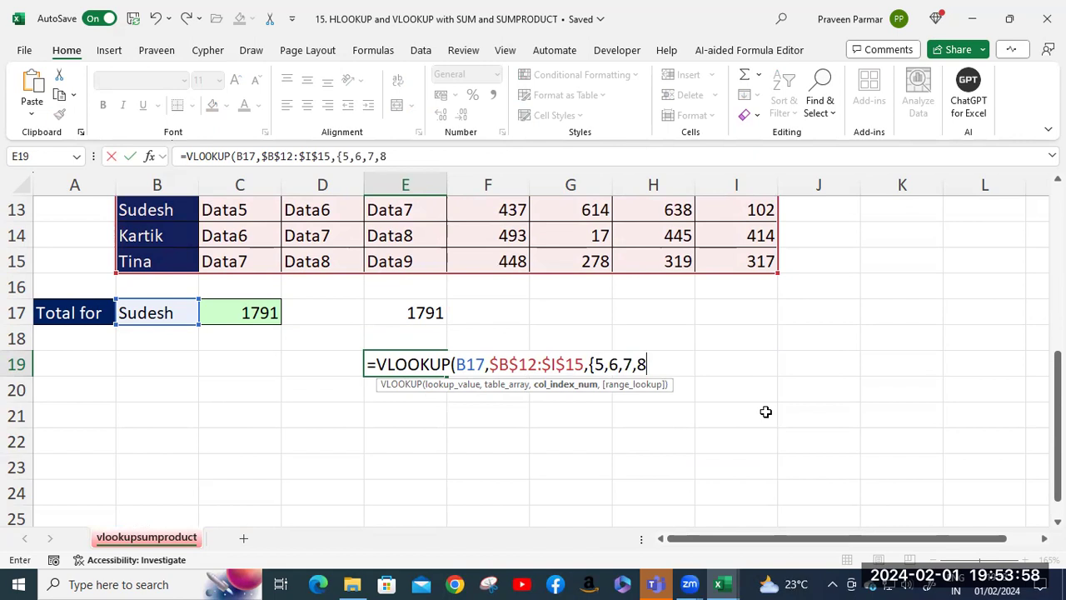
type("},0)")
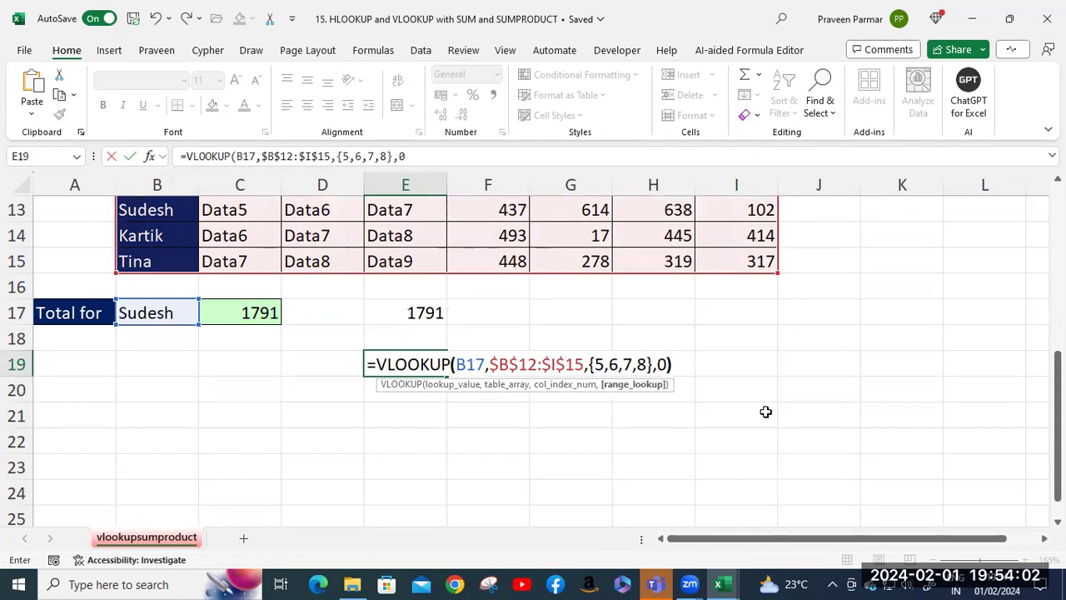
key("Return")
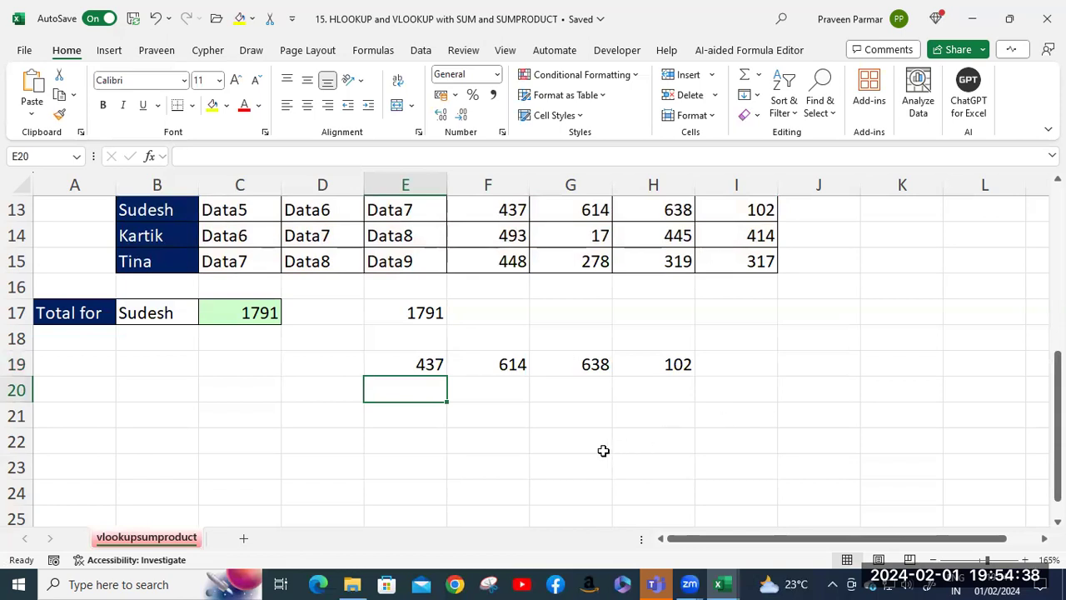
Step: Open the workbook 16. VLOOKUP with MATCH from the 3. Excel Lookup Functions folder in File Explorer and bring it up in Excel
left_click(353, 583)
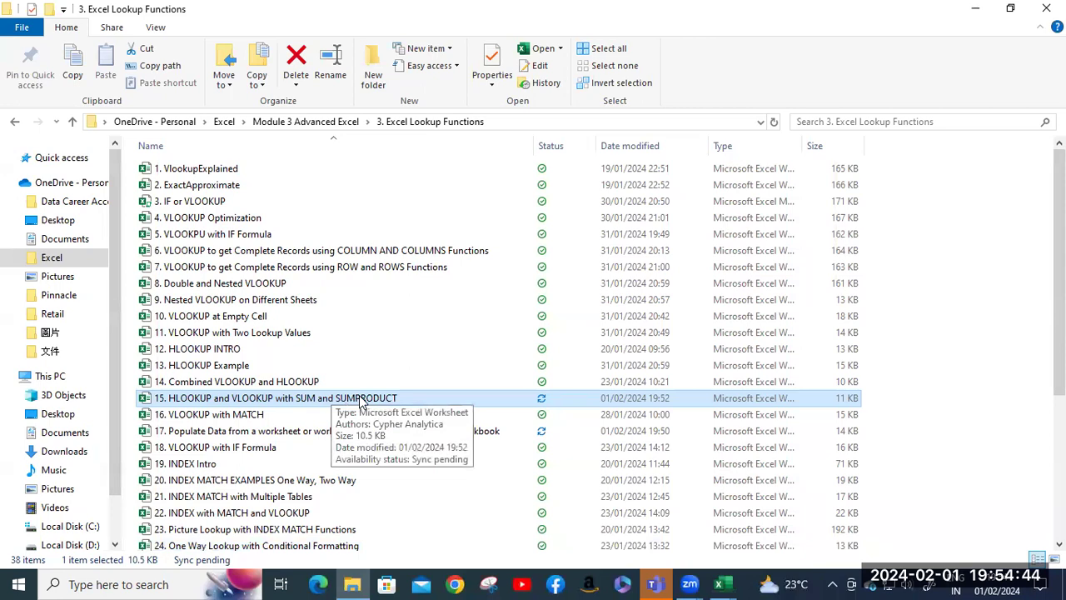
left_click(246, 416)
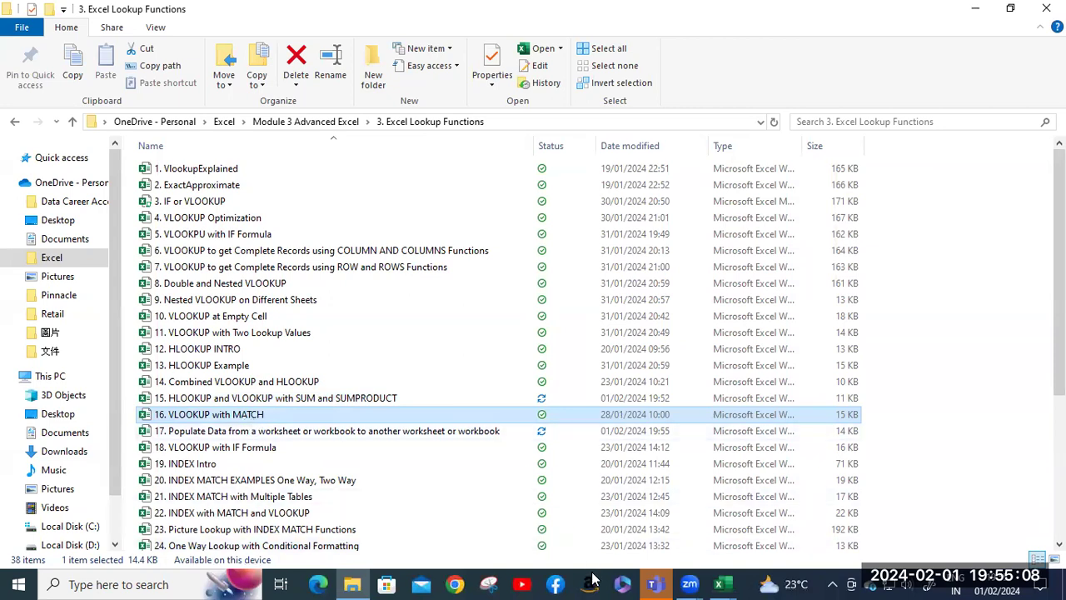
mouse_move(721, 582)
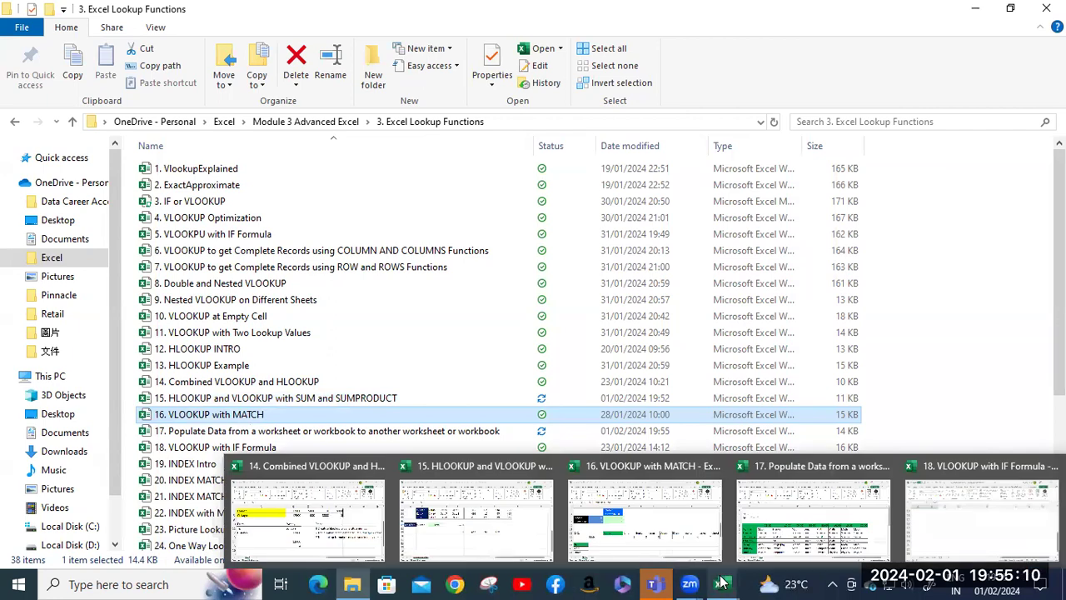
left_click(666, 516)
Step: Examine how the incomes in A5:A12 and the allowances in B4:G4 map to the amounts in the EX 1 table
scroll(553, 451, "up", 4)
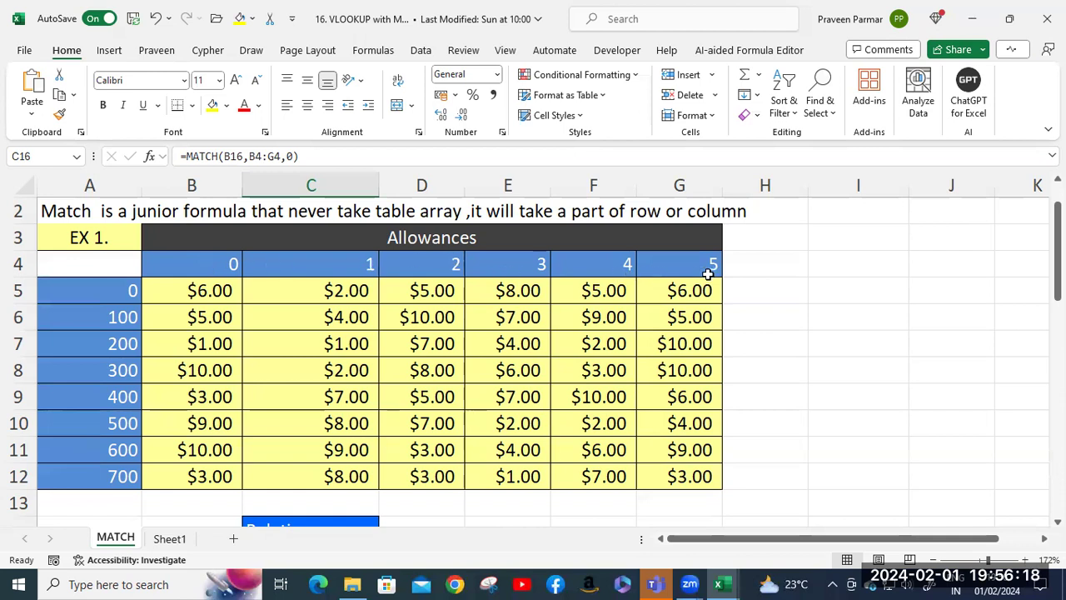
left_click(109, 300)
left_click(190, 266)
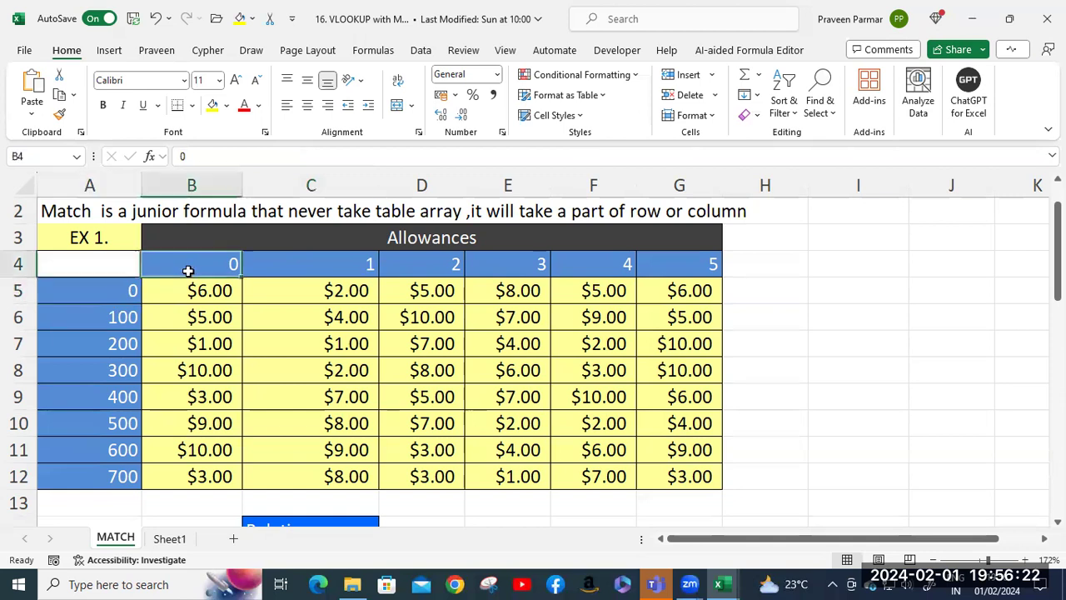
left_click(188, 290)
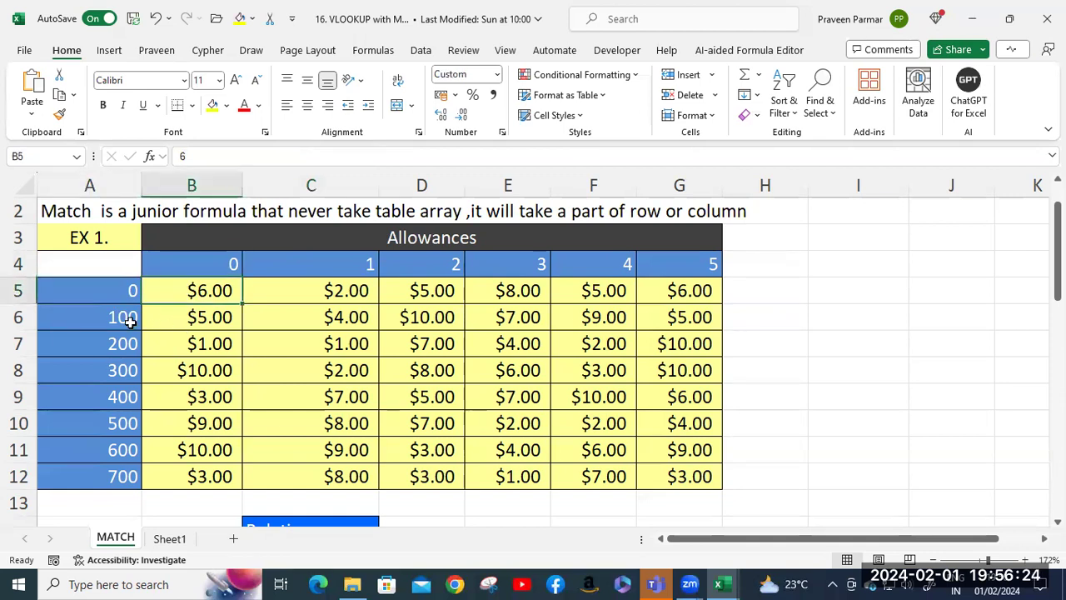
left_click(193, 318)
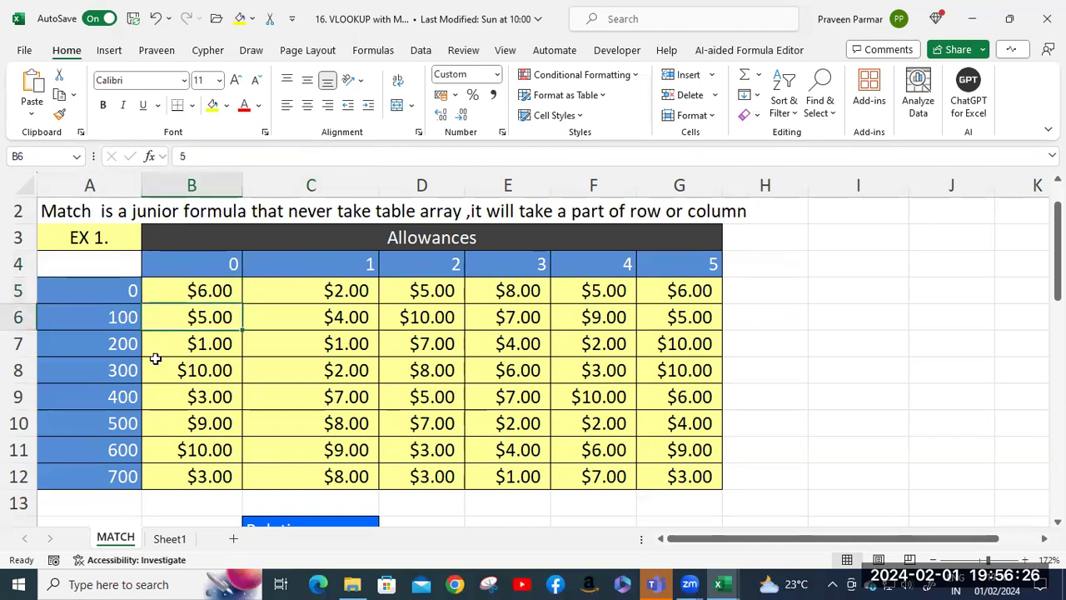
left_click(200, 349)
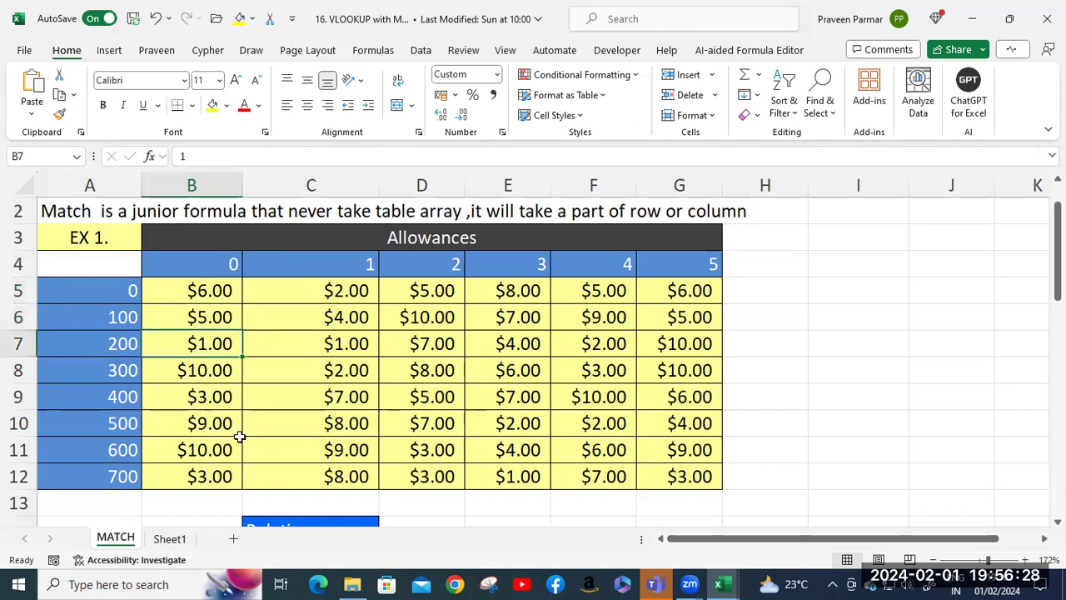
Step: Compare the income in B15 and the allowance in B16 with the matching row and column headings of the EX 1 table
scroll(364, 424, "down", 2)
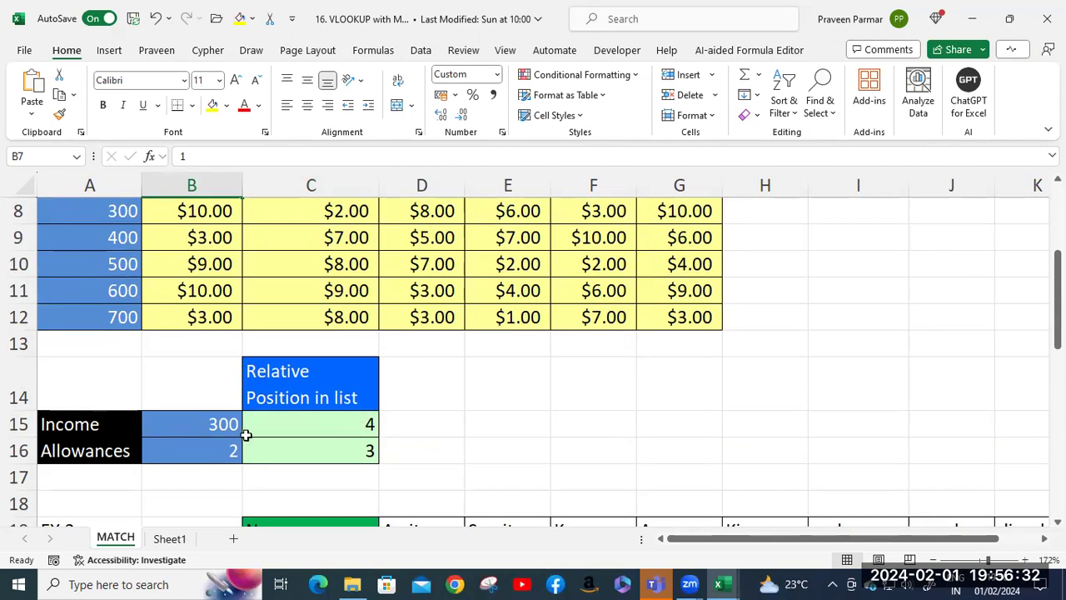
left_click(212, 424)
scroll(138, 331, "up", 1)
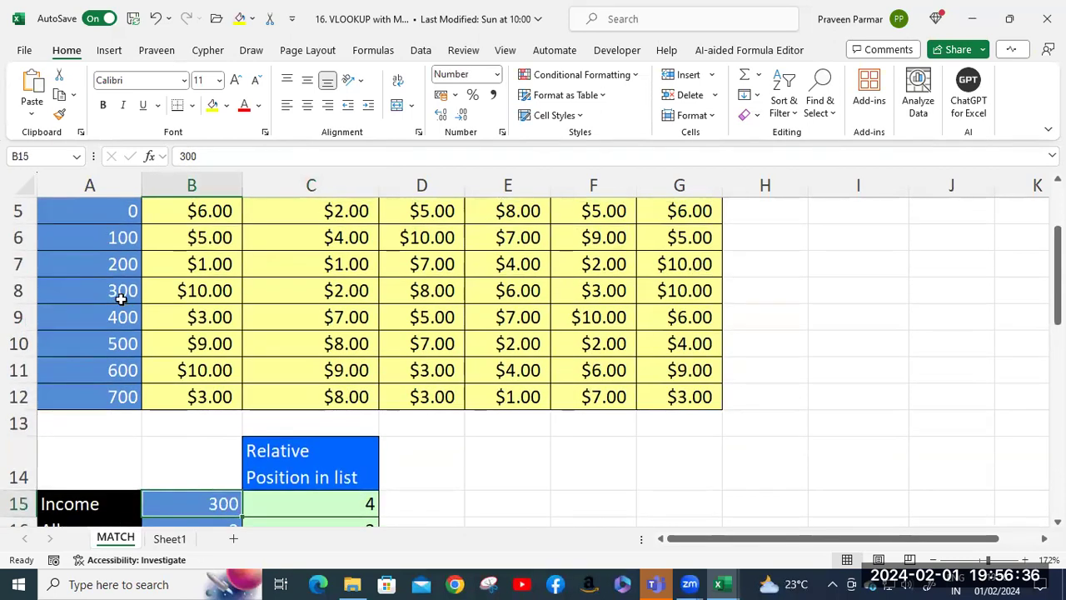
scroll(121, 298, "down", 1)
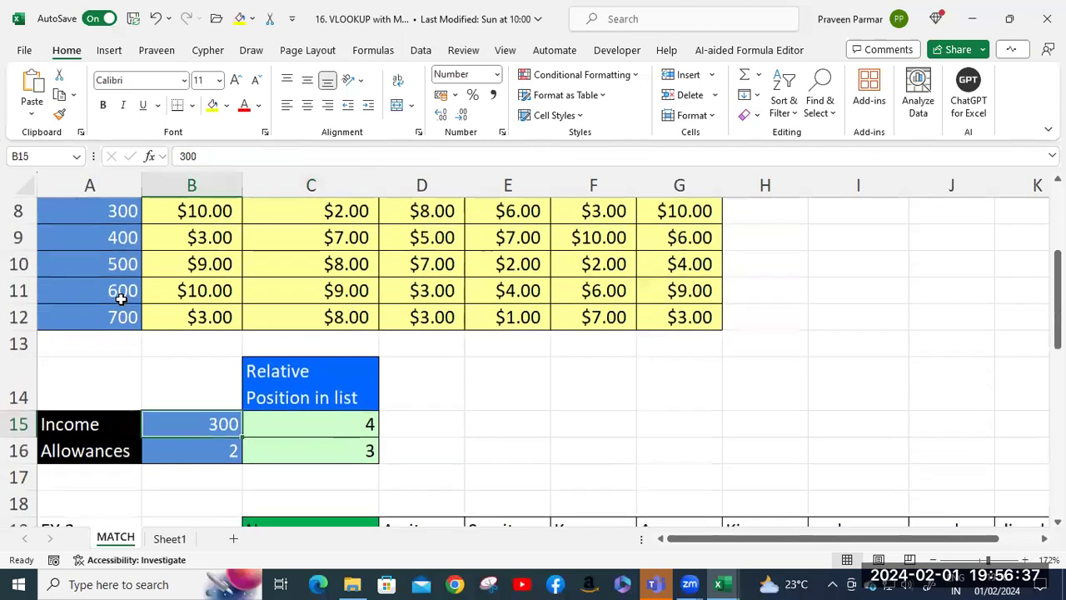
left_click(192, 452)
scroll(374, 395, "up", 1)
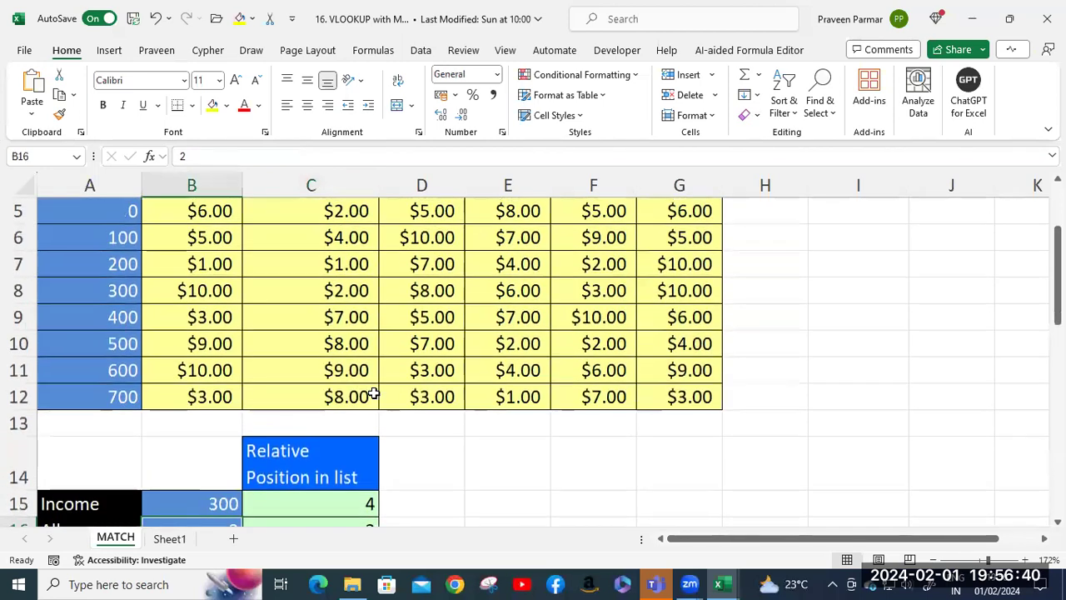
scroll(373, 394, "up", 1)
scroll(374, 394, "down", 2)
scroll(374, 394, "up", 1)
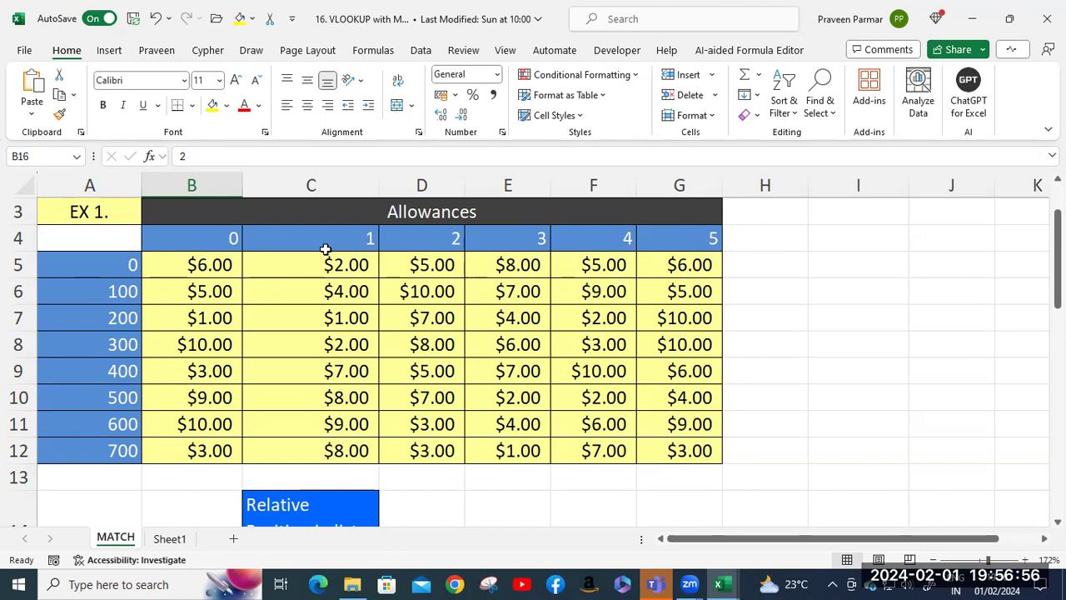
Step: Check the relative positions in C15 and C16 against the order of the incomes in A5:A12 and the allowances in B4:G4
scroll(495, 371, "down", 2)
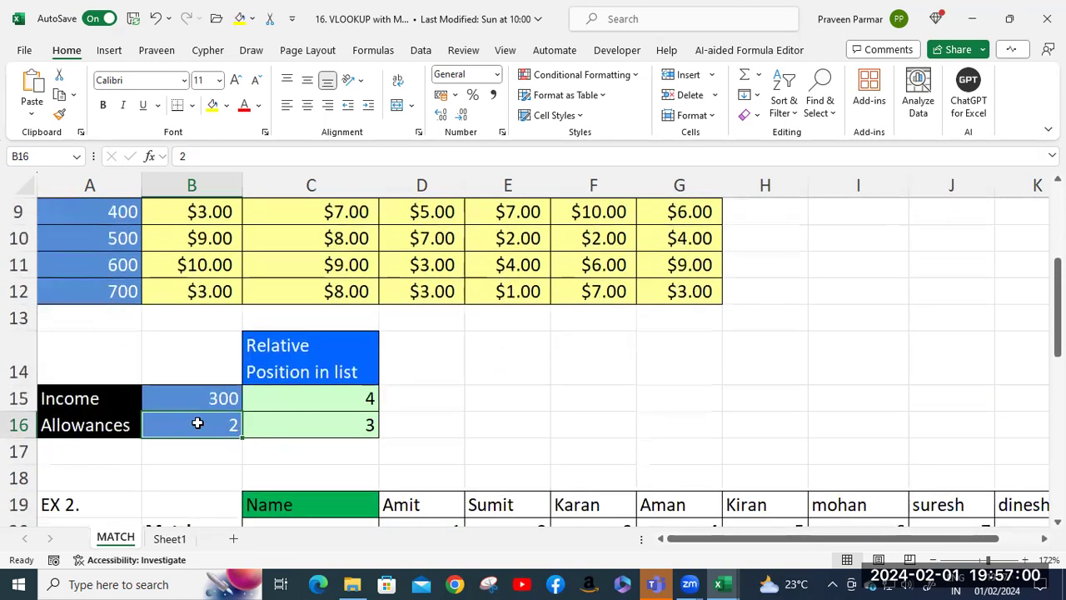
scroll(198, 421, "up", 2)
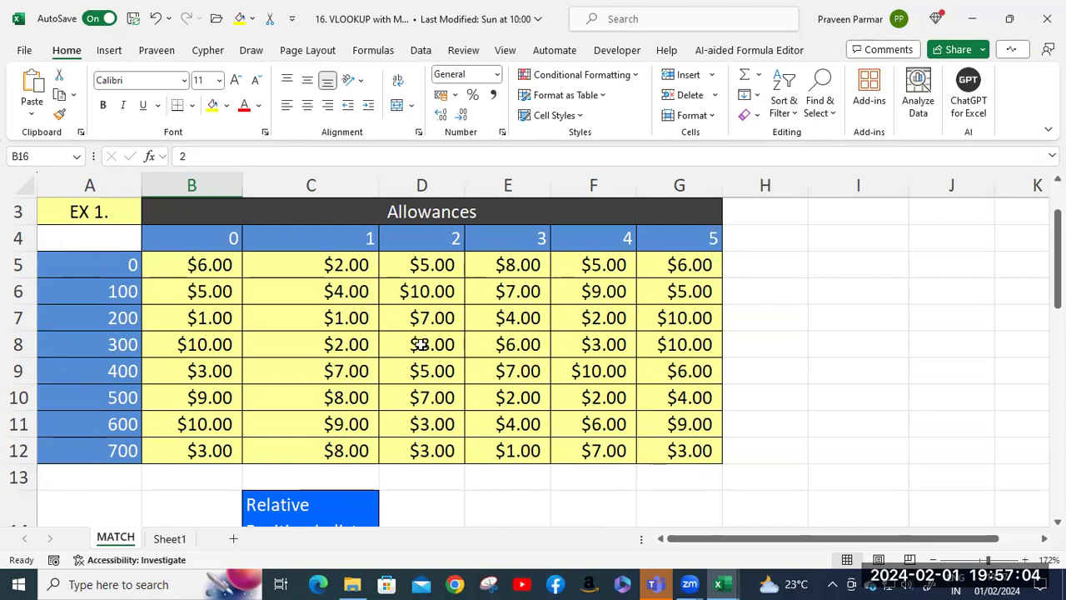
scroll(417, 347, "down", 2)
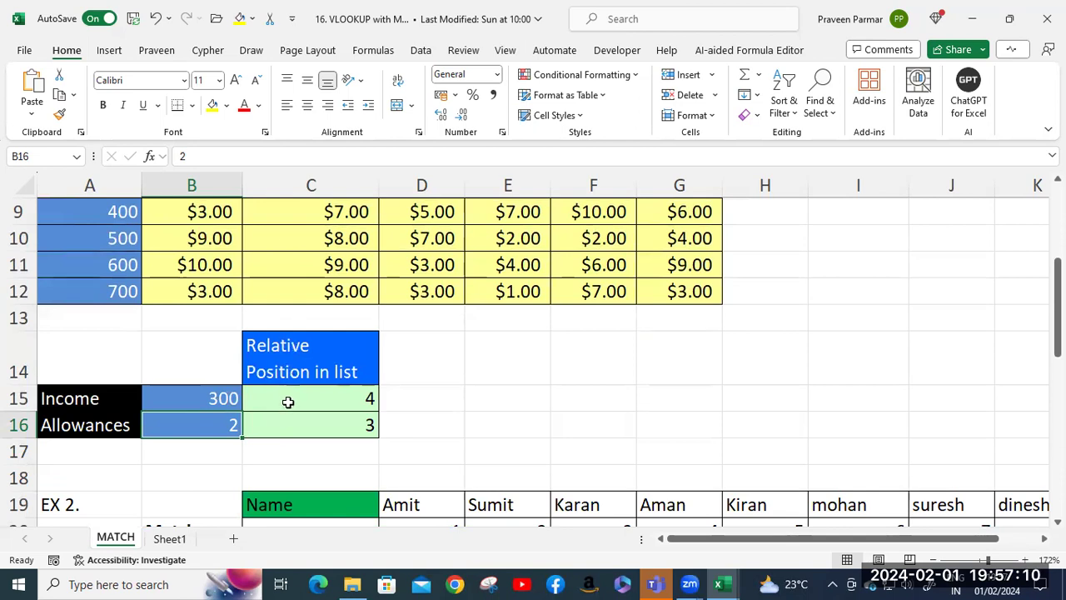
scroll(289, 379, "up", 2)
scroll(289, 380, "up", 1)
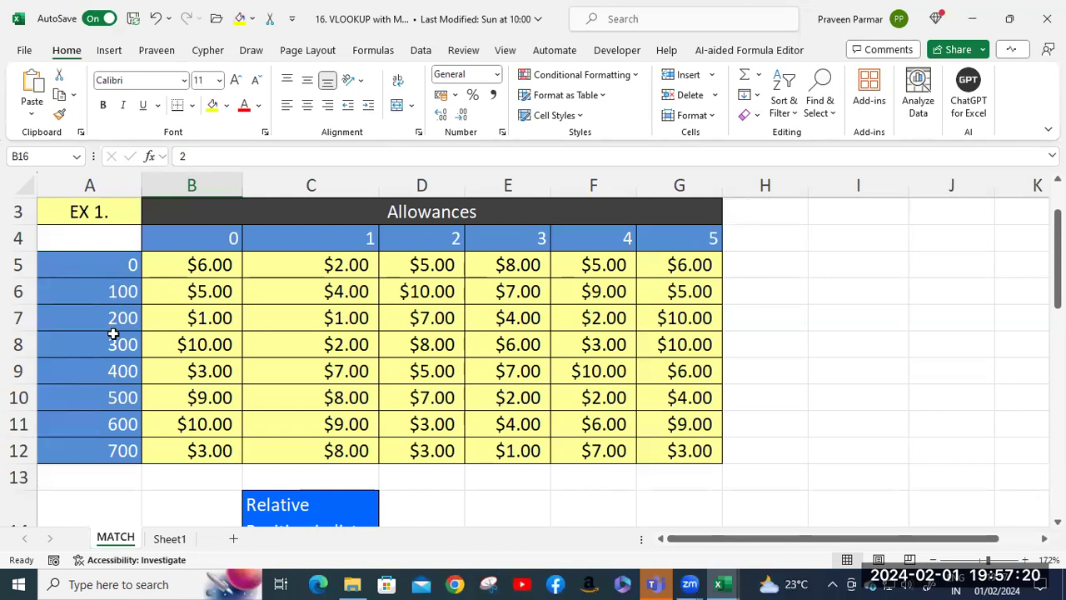
scroll(107, 398, "down", 2)
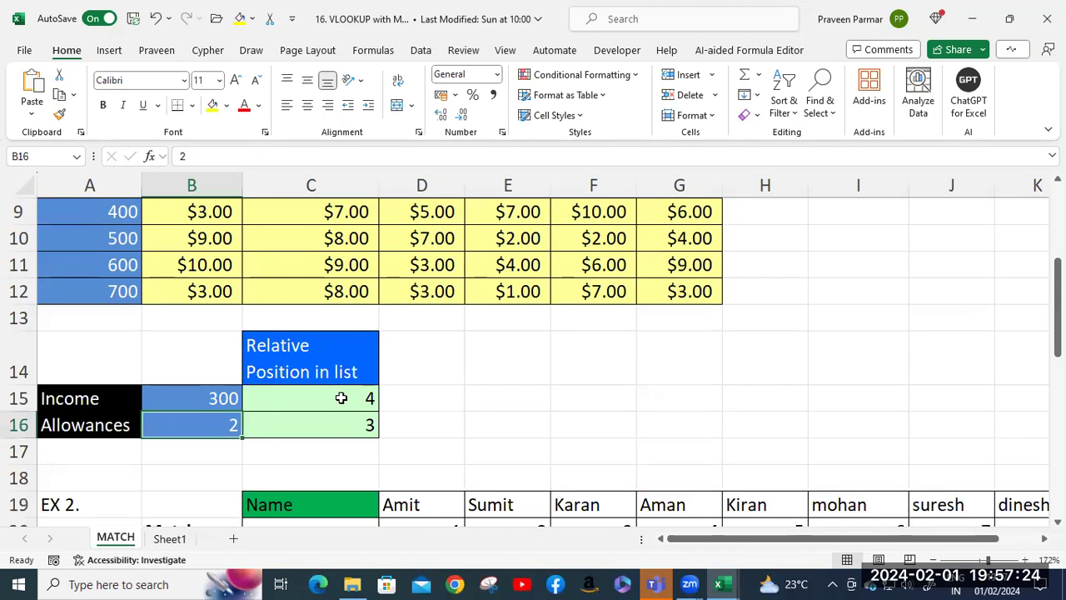
scroll(341, 398, "up", 2)
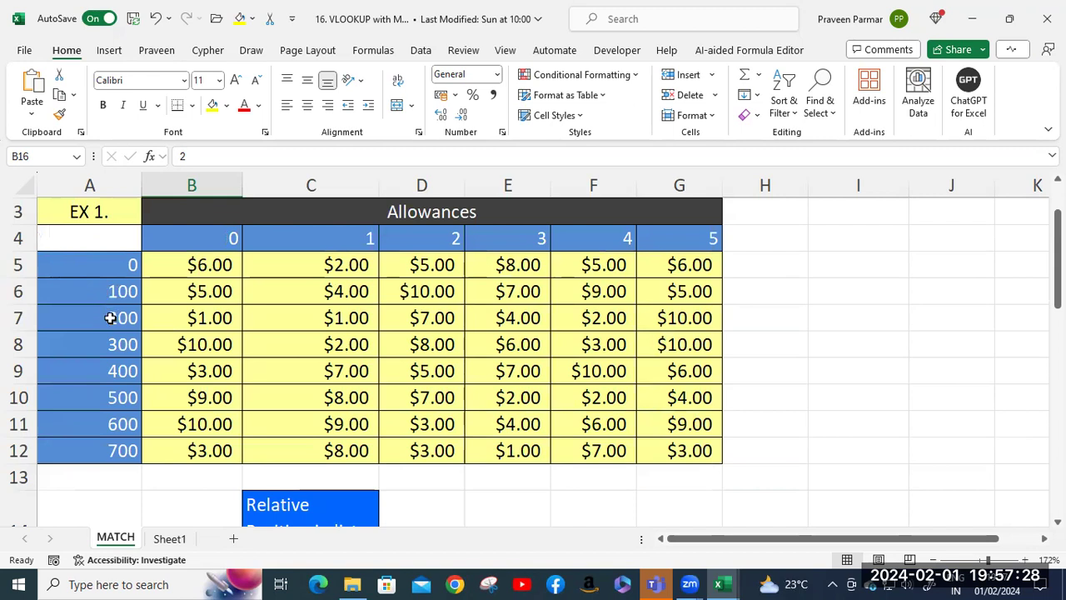
left_click(87, 264)
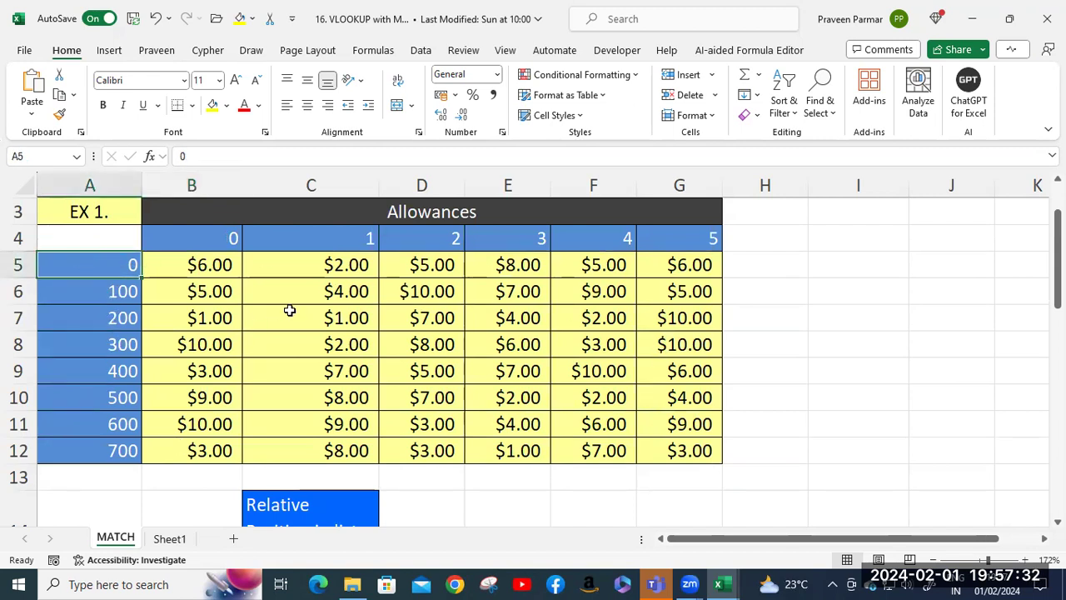
Step: Compare the allowance in B16 with the headings in B4:G4 and inspect the MATCH formula in C16
scroll(289, 309, "down", 2)
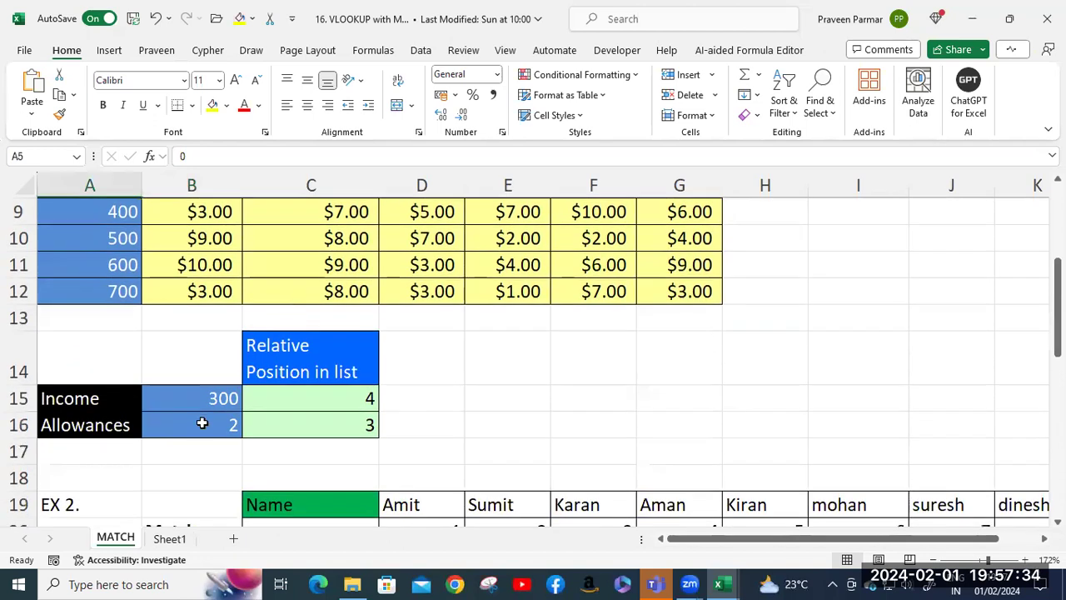
scroll(395, 393, "up", 2)
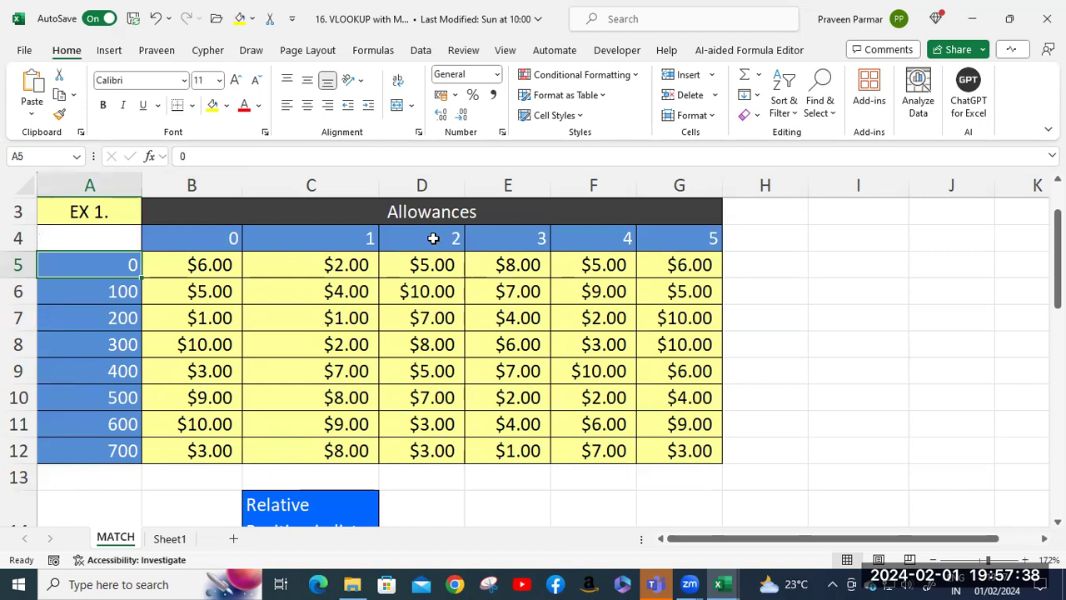
scroll(388, 294, "down", 2)
left_click(328, 424)
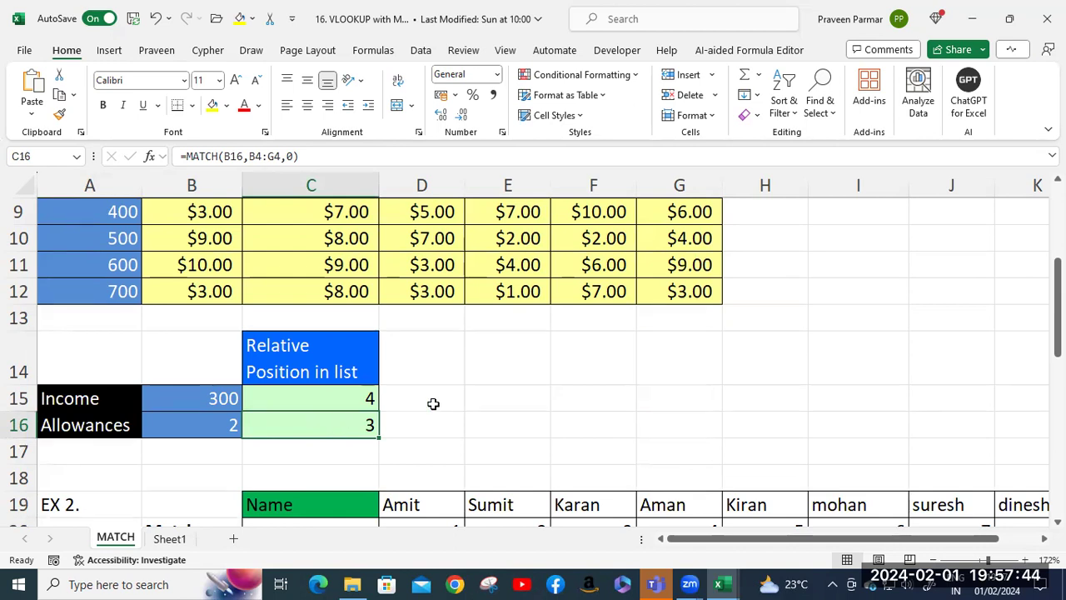
Step: Enter =MATCH(B15,A5:A12,) in D15 to find the income's relative position in the income list
left_click(433, 405)
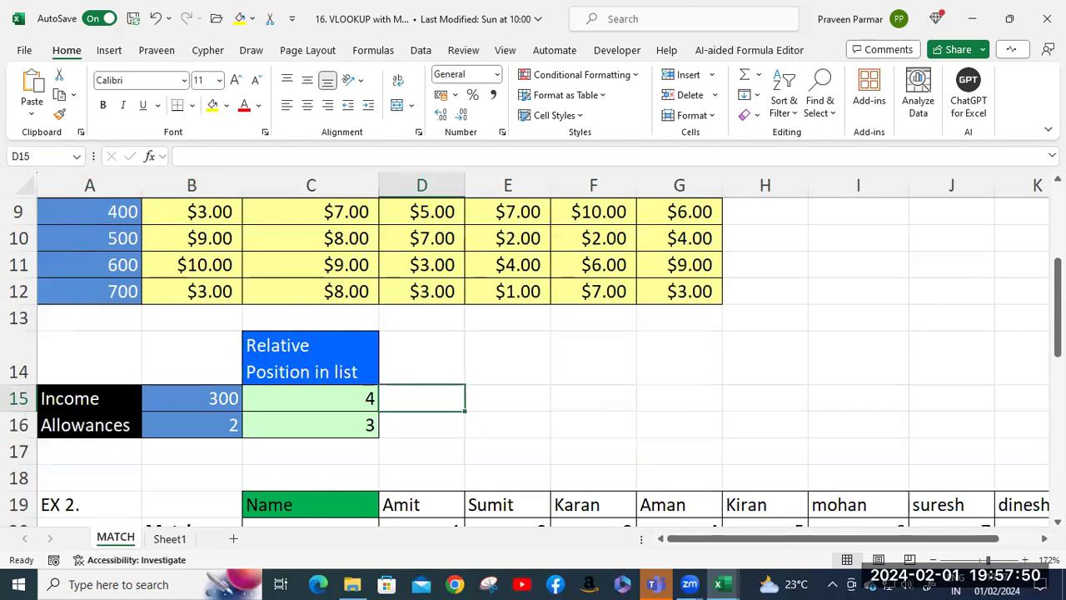
type("=")
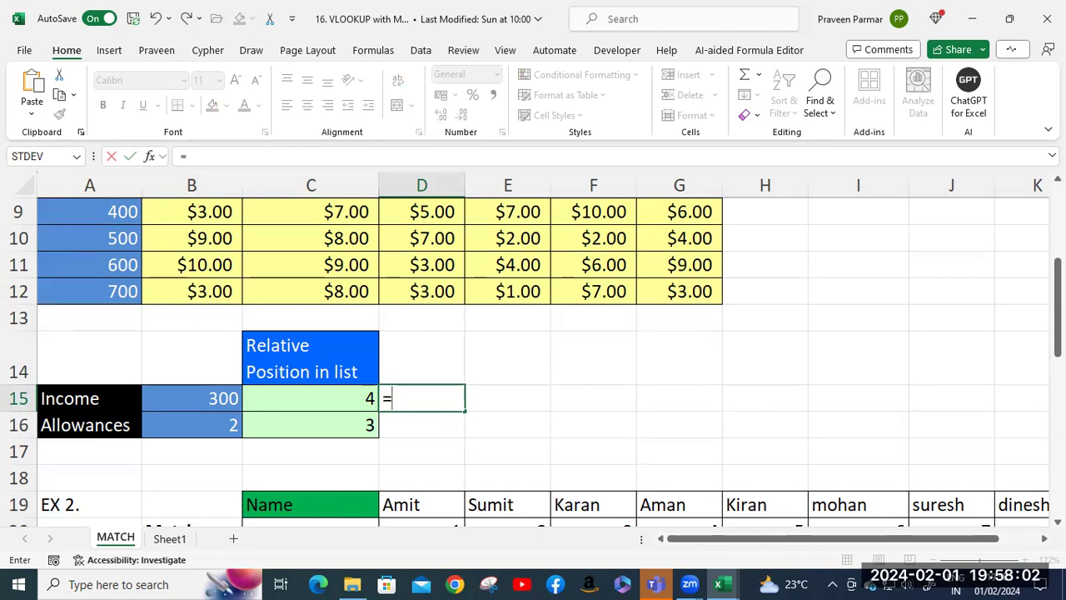
type("mat")
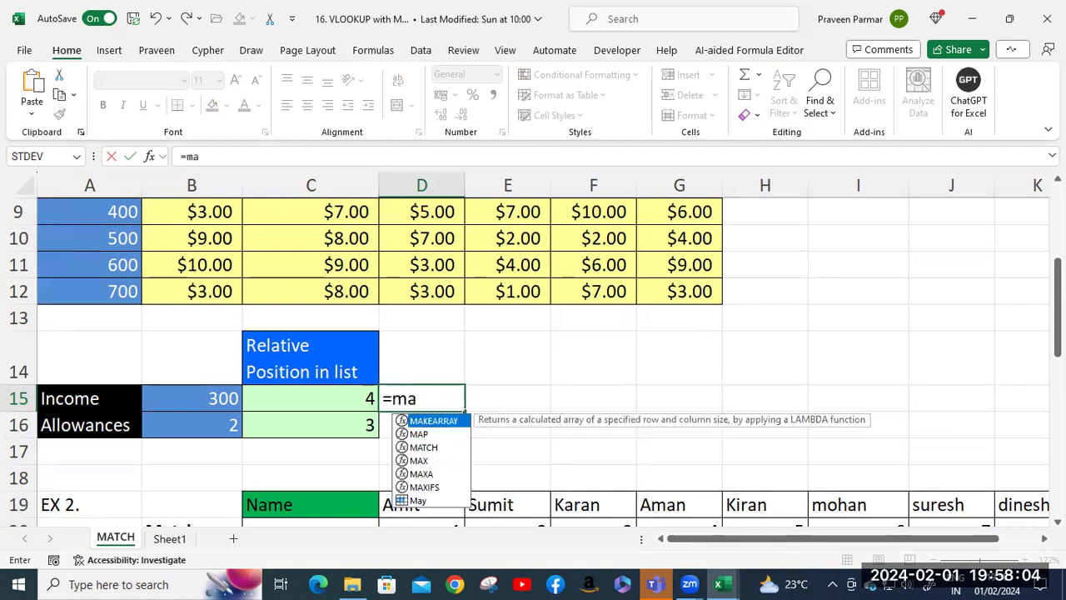
key("Tab")
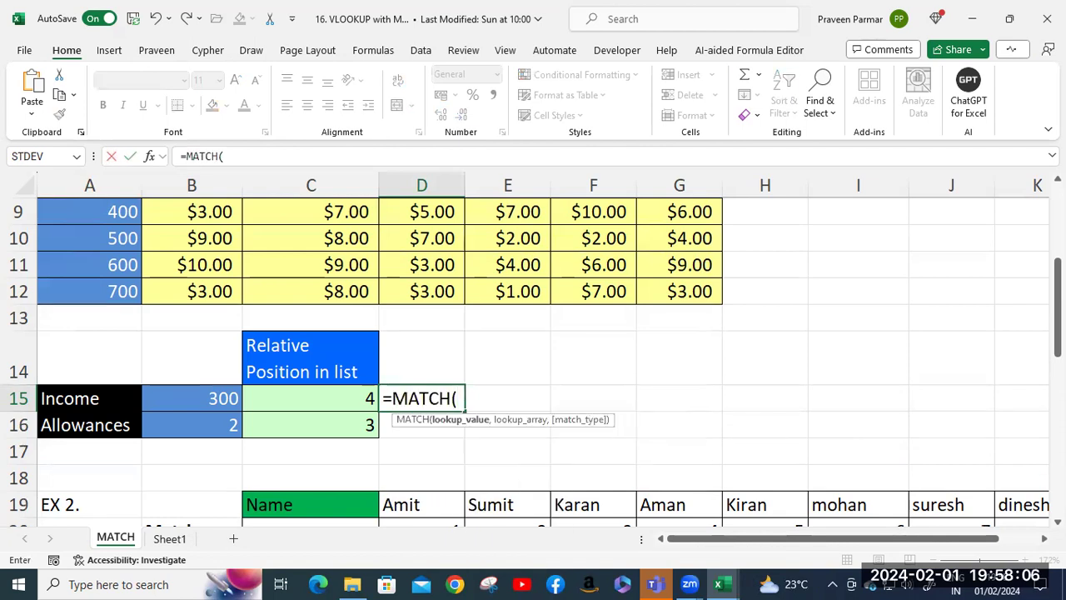
left_click(181, 399)
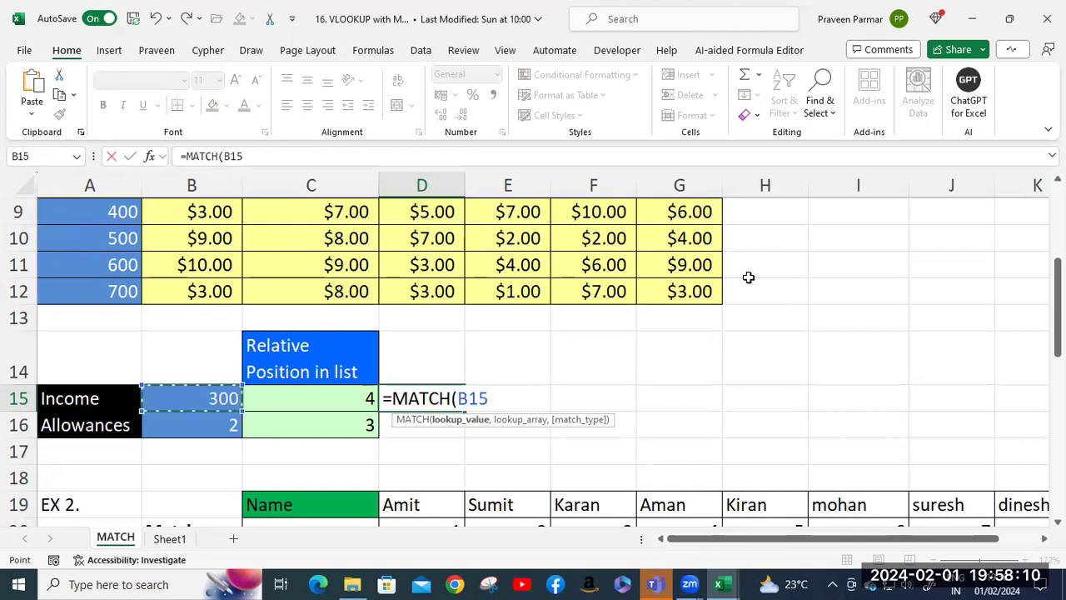
type(",")
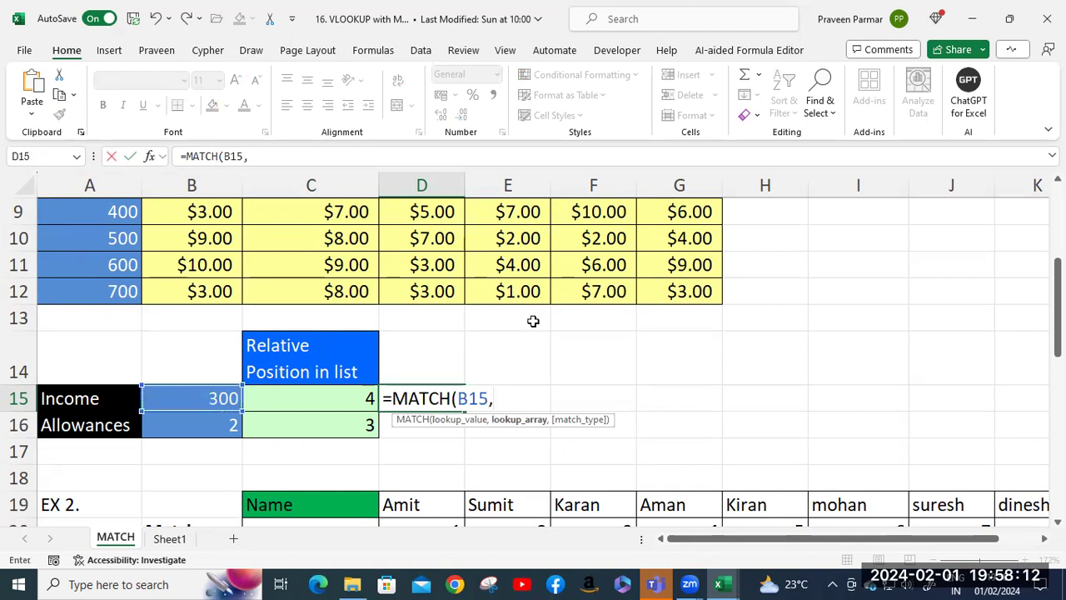
scroll(49, 318, "up", 2)
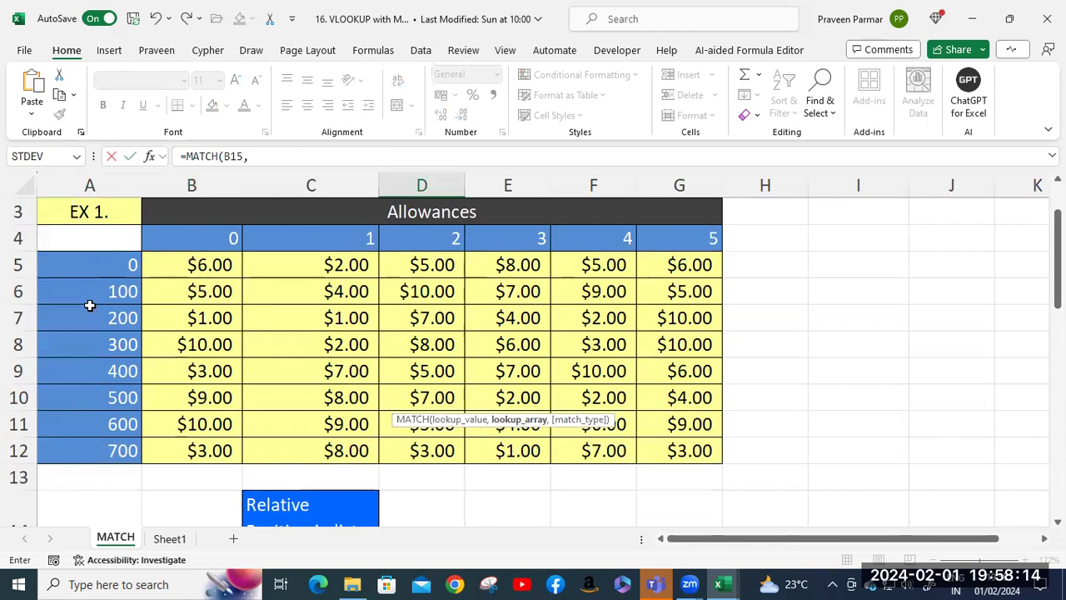
left_click(92, 271)
left_click_drag(100, 463, 100, 447)
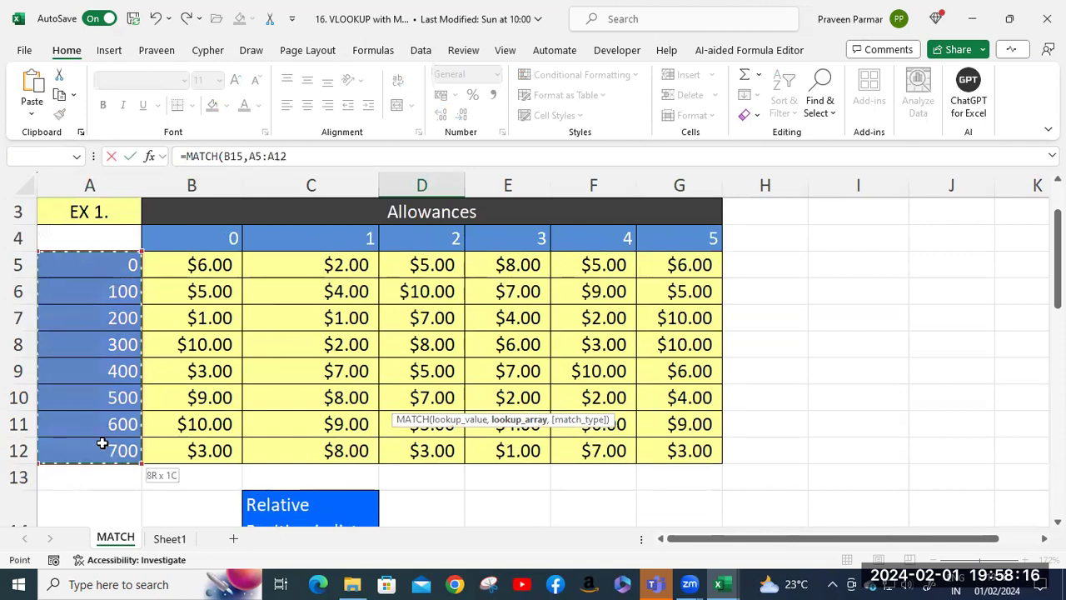
scroll(324, 365, "down", 2)
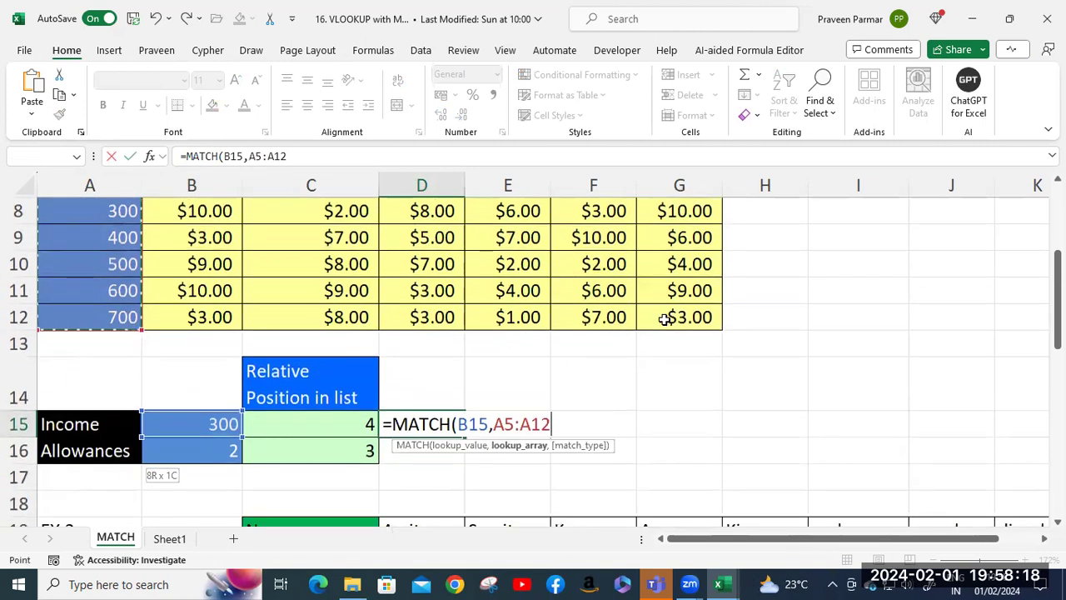
type(",")
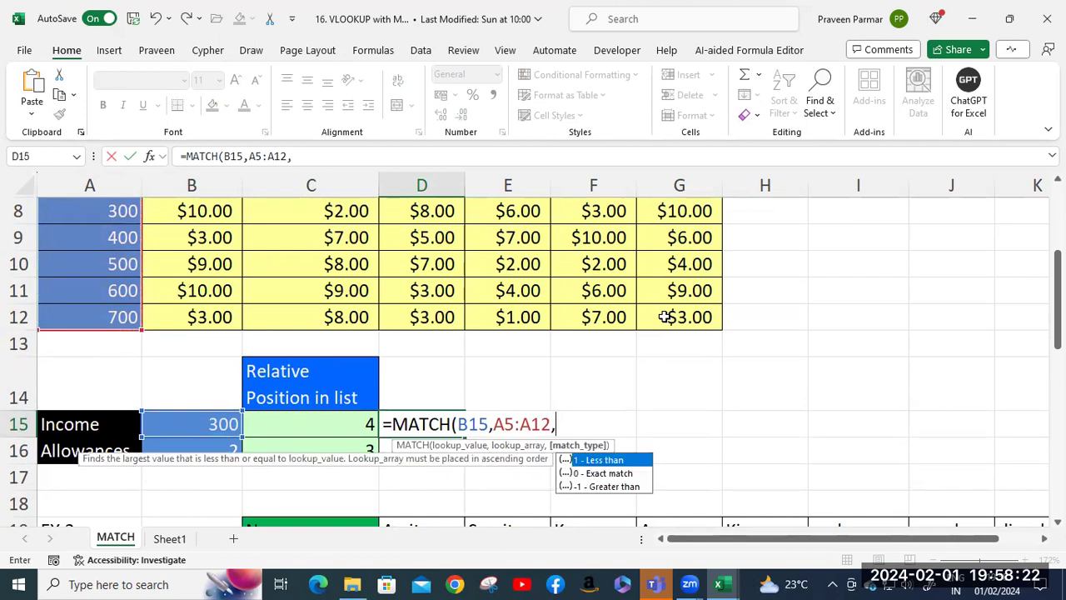
key("Down")
key("Return")
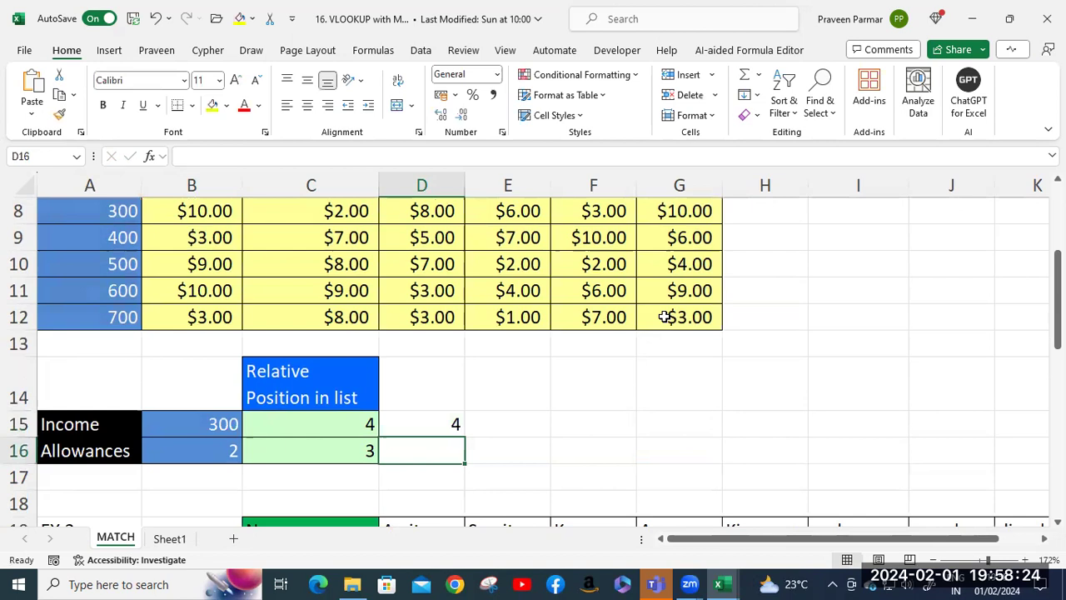
Step: Check the D15 formula against the position of income 300 in A5:A12
left_click(448, 421)
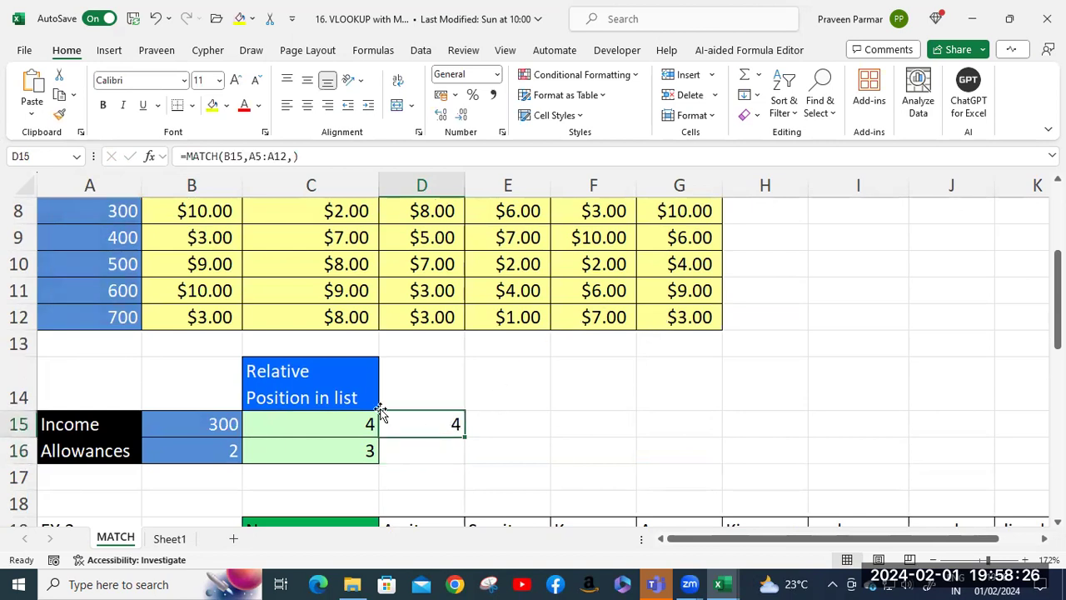
scroll(234, 333, "up", 1)
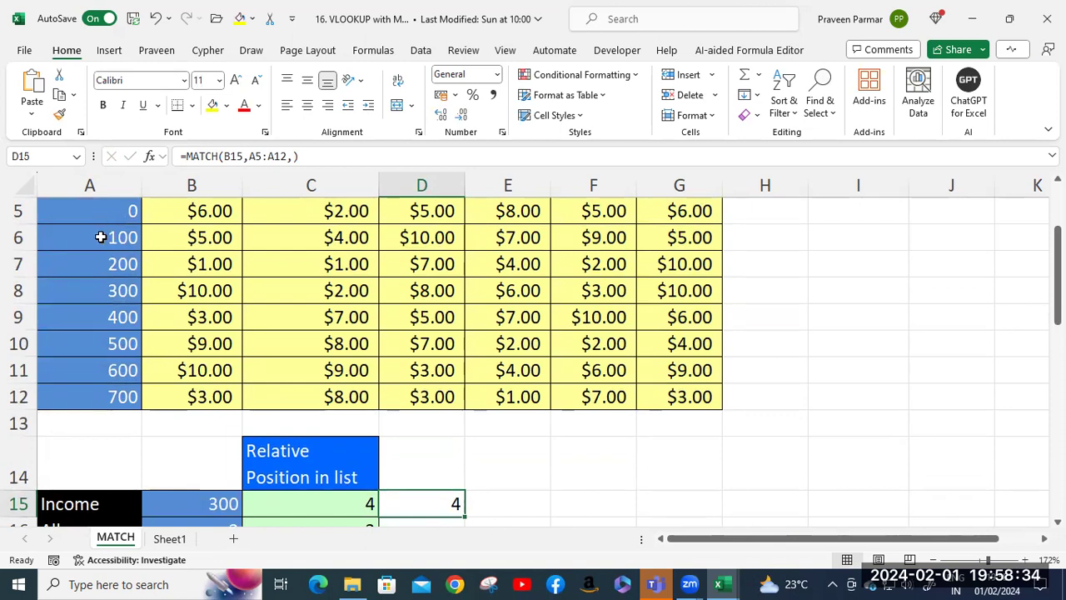
left_click(97, 293)
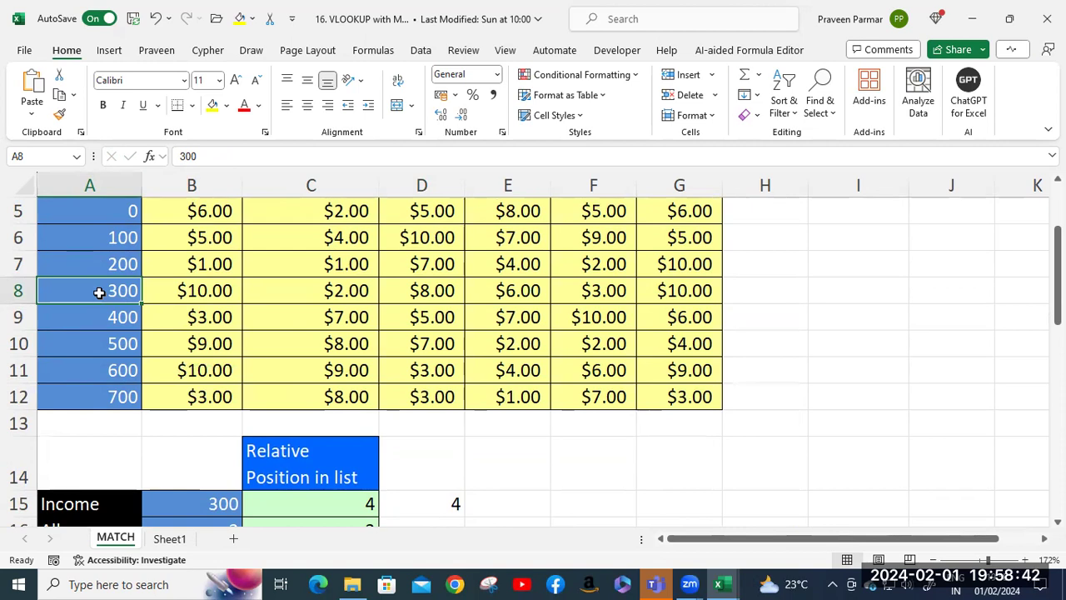
scroll(98, 292, "down", 1)
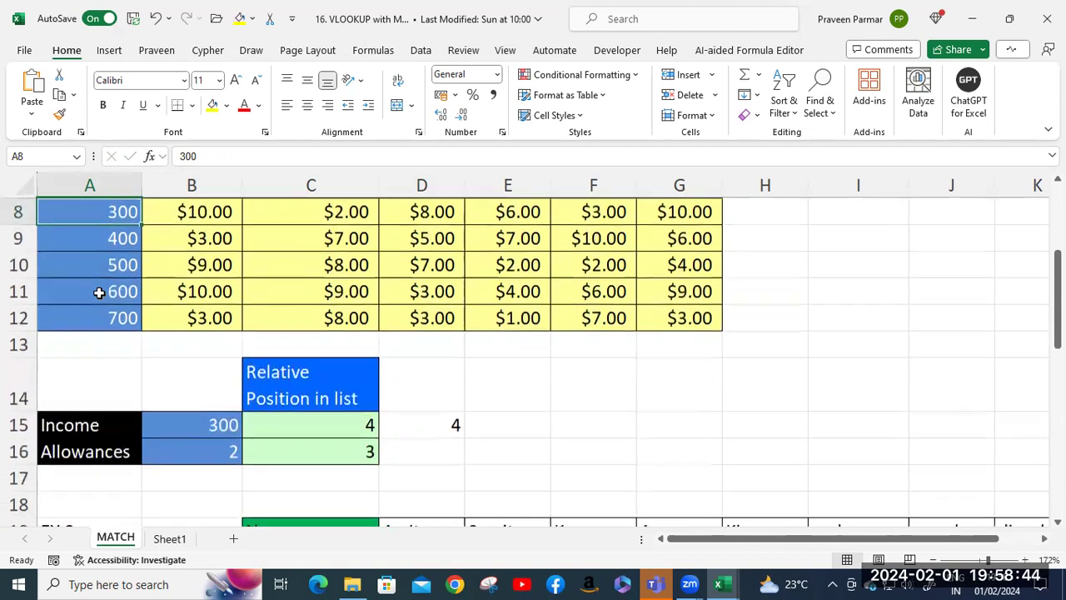
scroll(205, 289, "up", 2)
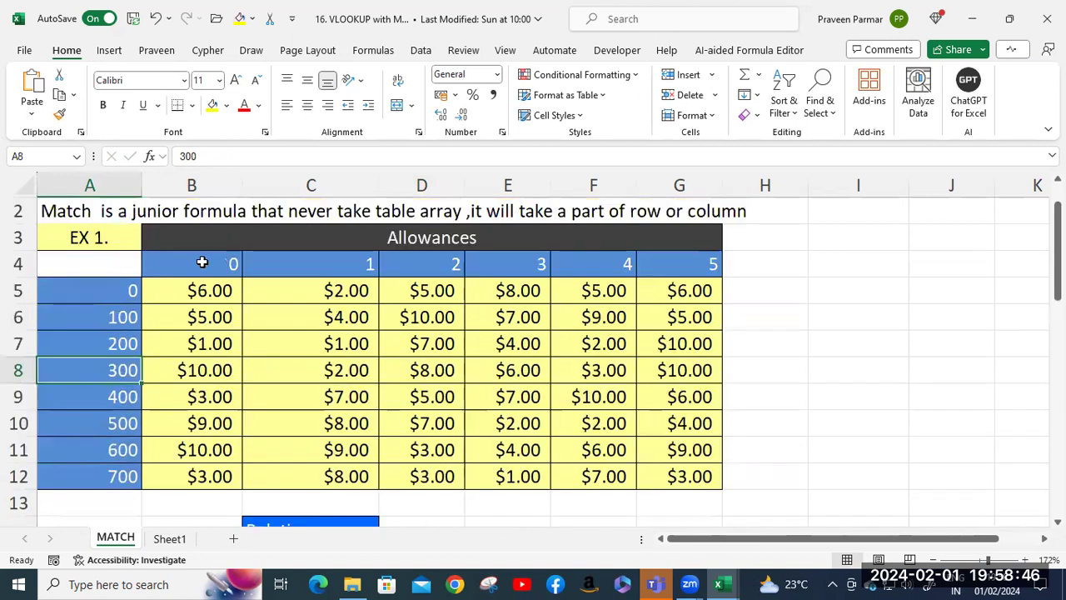
Step: Enter an exact-match MATCH formula in D16 that looks up B16 in the absolute range $B$4:$G$4
scroll(561, 329, "down", 3)
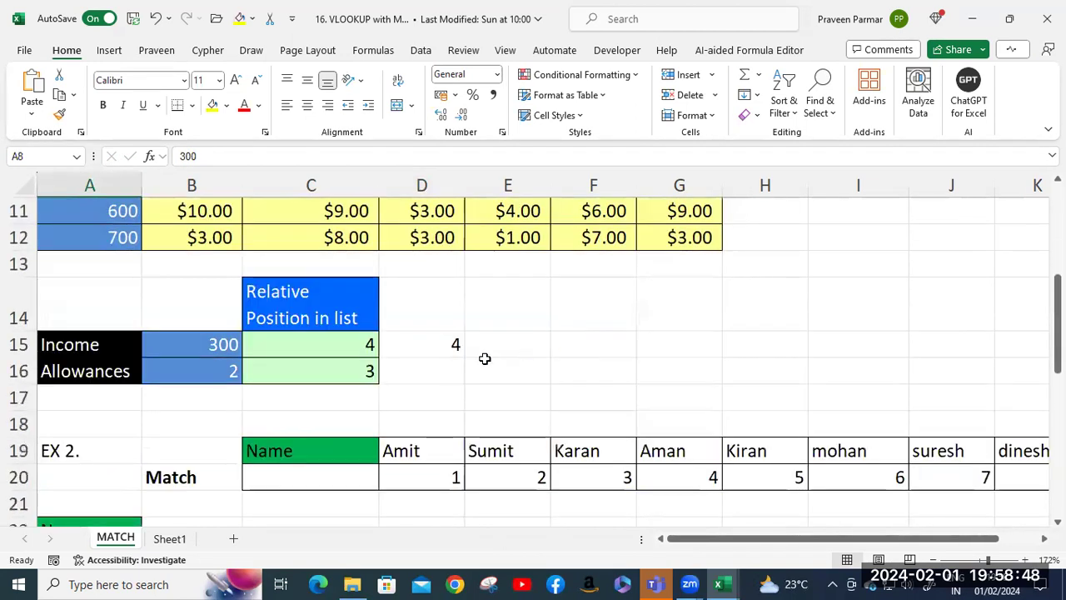
left_click(450, 370)
type("=mat")
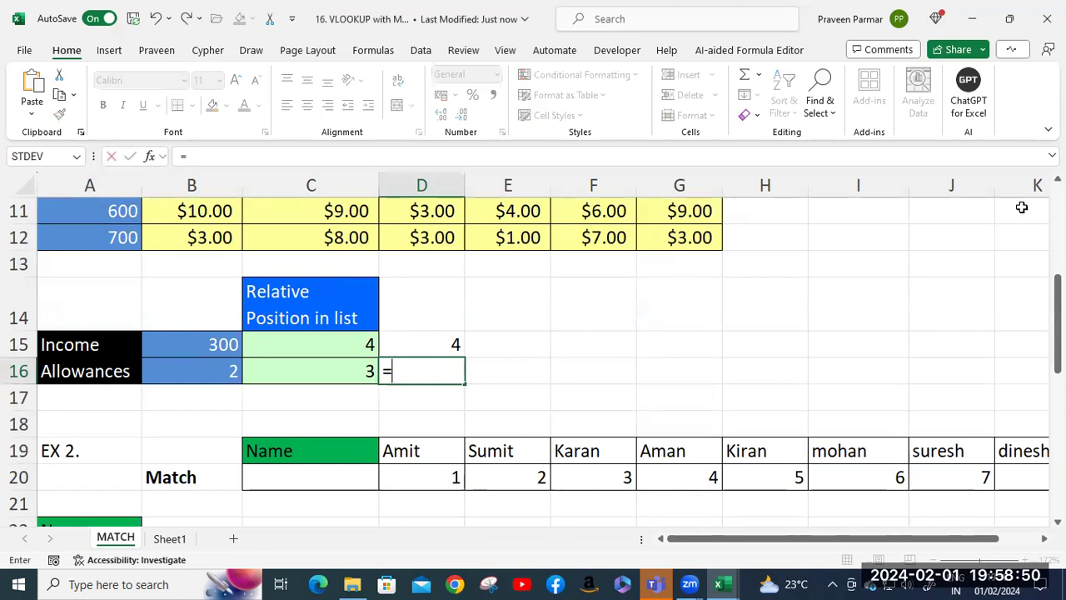
key("Tab")
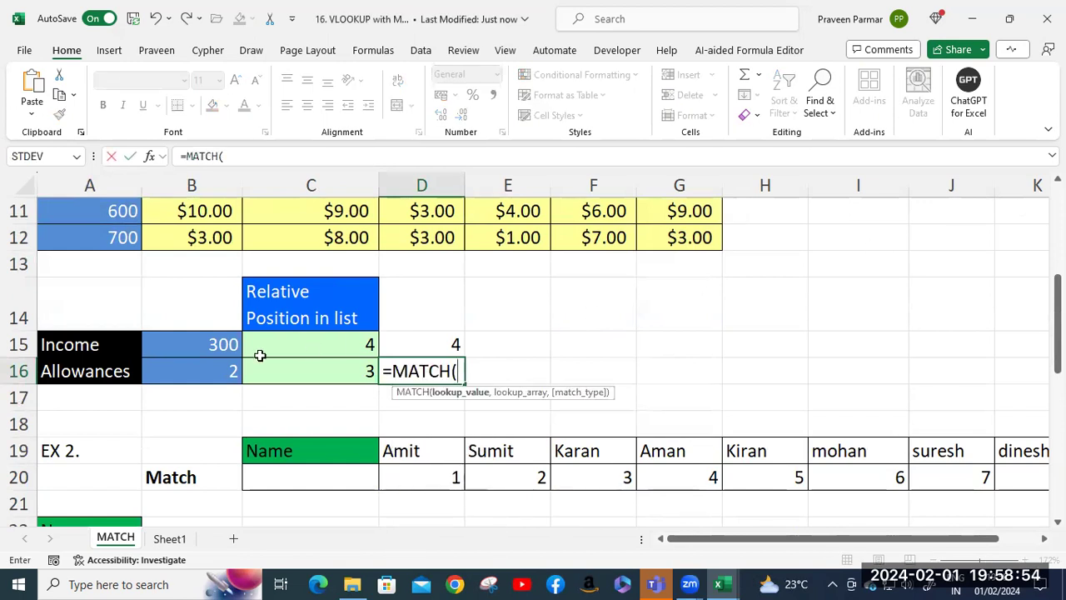
left_click(218, 370)
type(",")
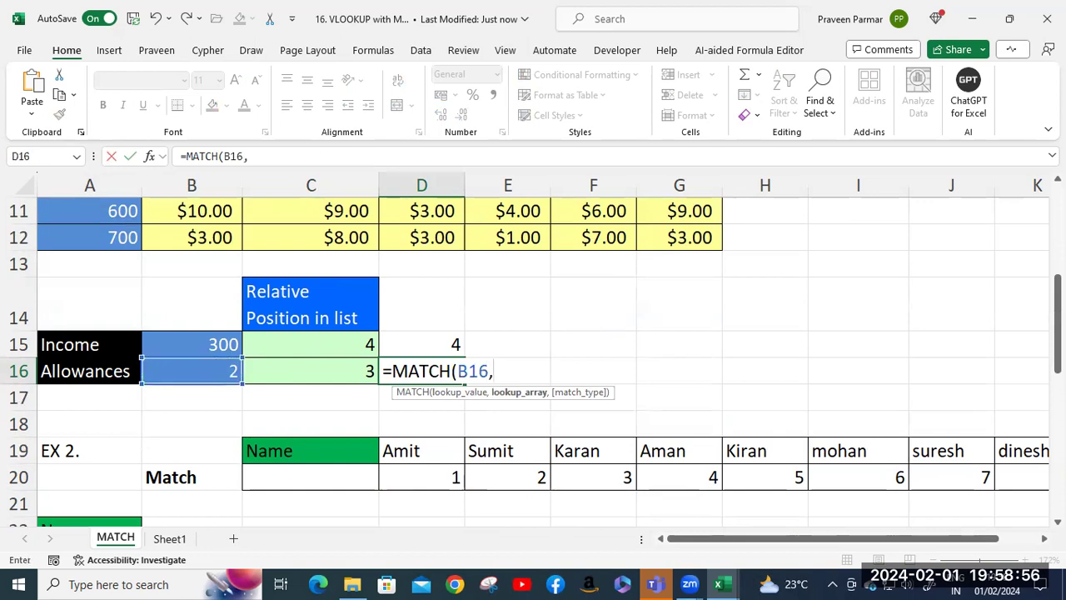
scroll(352, 261, "up", 2)
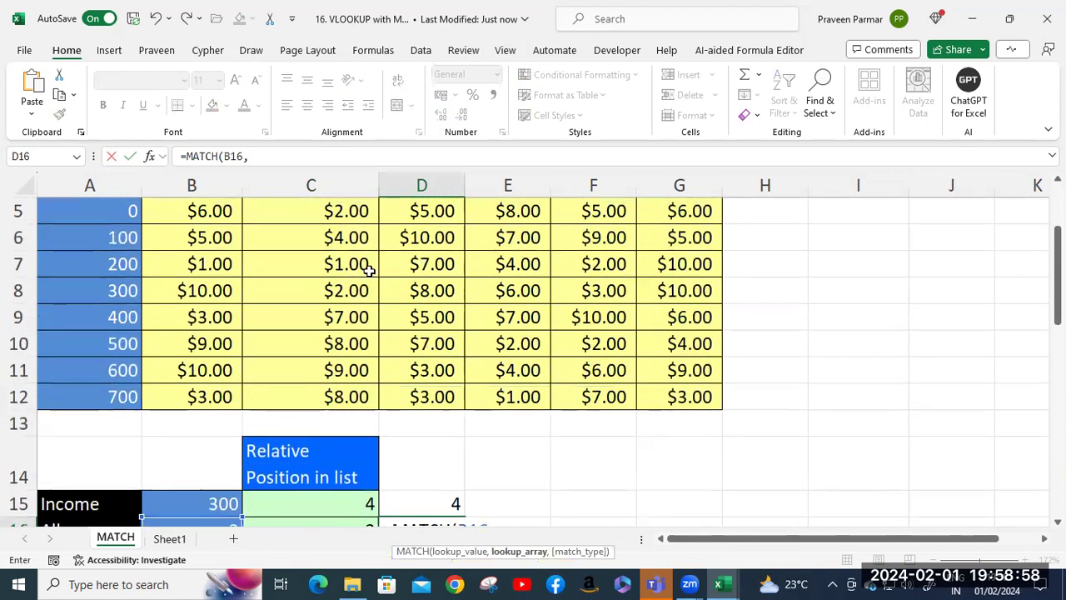
scroll(201, 275, "up", 1)
left_click_drag(201, 276, 717, 269)
scroll(907, 295, "down", 3)
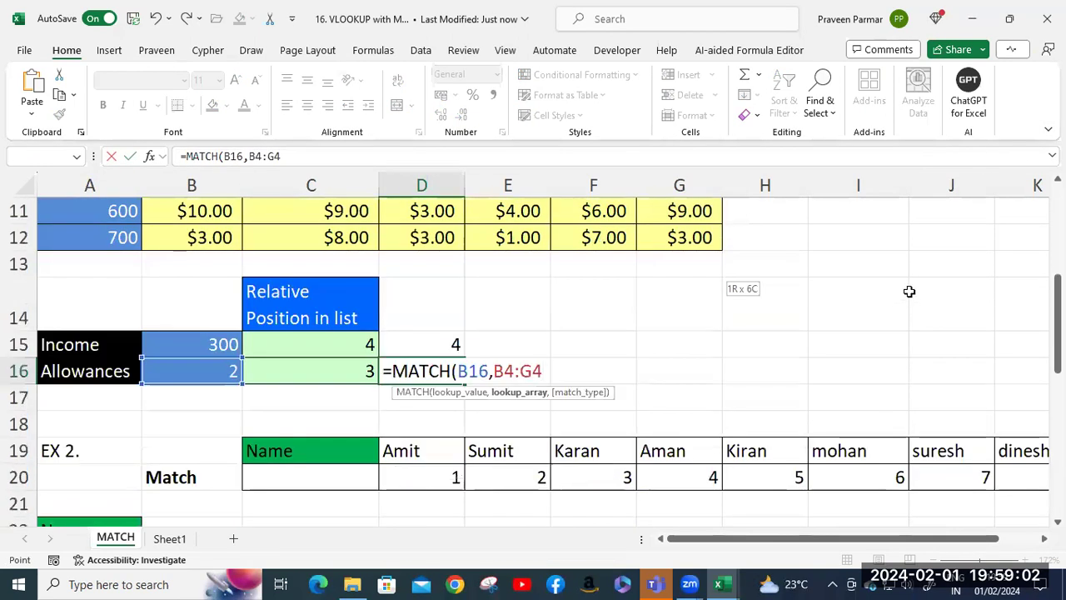
key("F4")
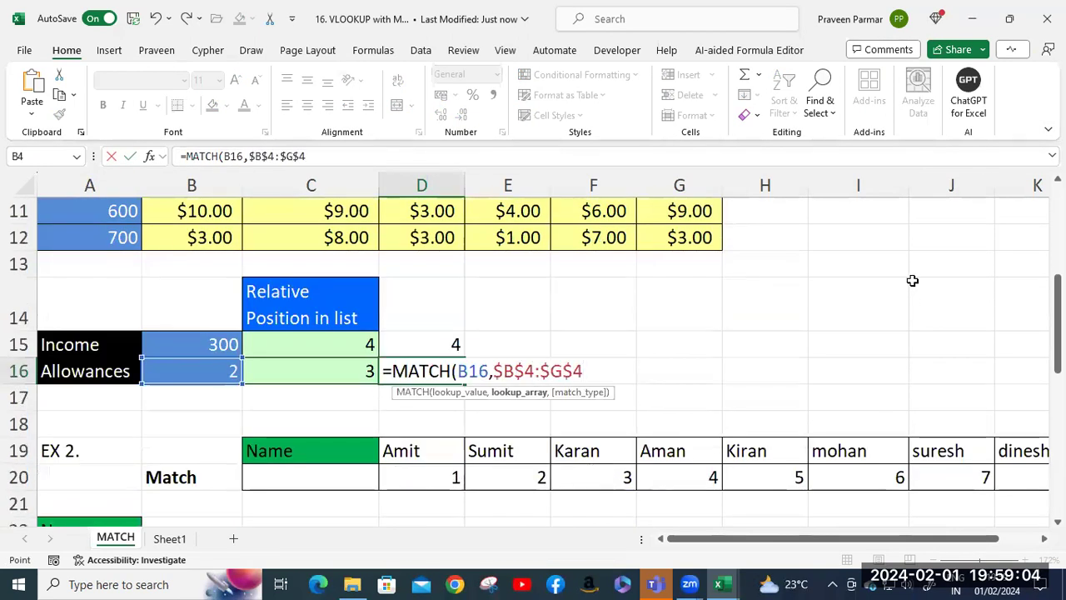
type(",")
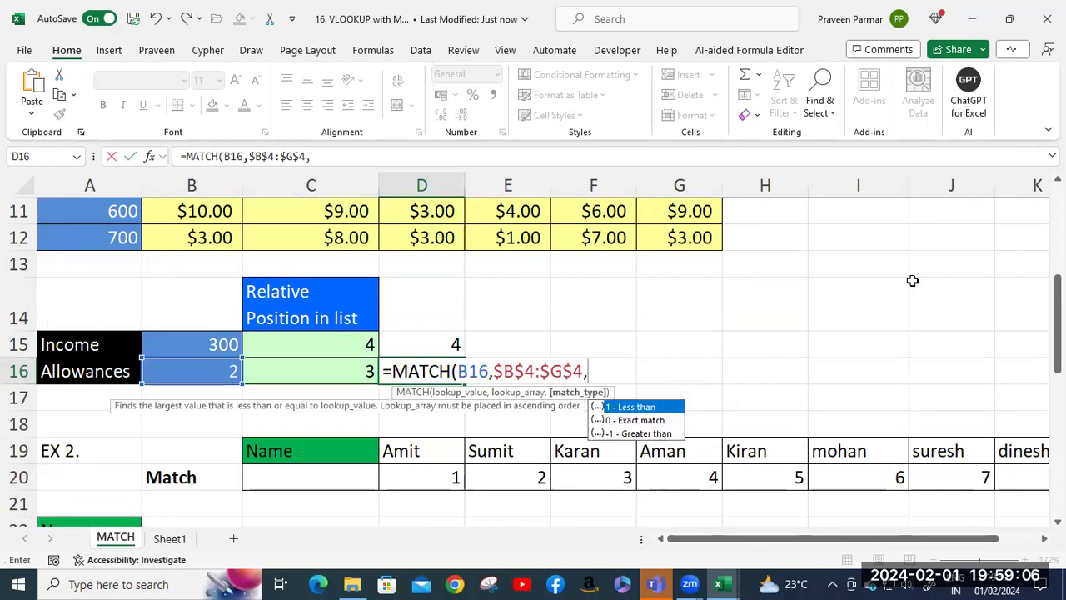
key("Down")
key("Tab")
key("Return")
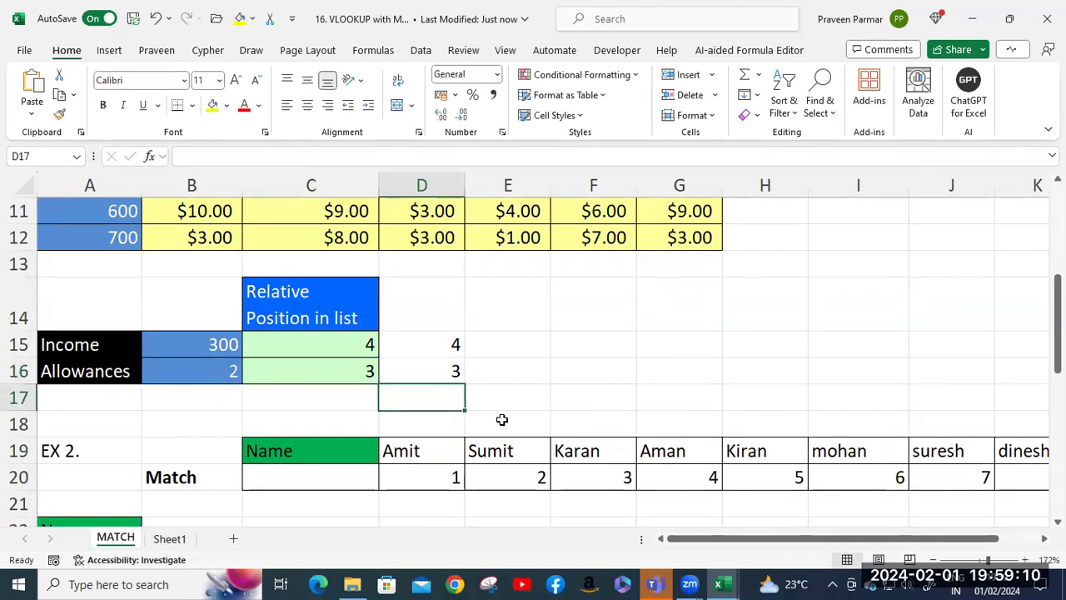
Step: Check the D16 result against the position of allowance 2 in the heading row B4:G4
scroll(453, 378, "up", 3)
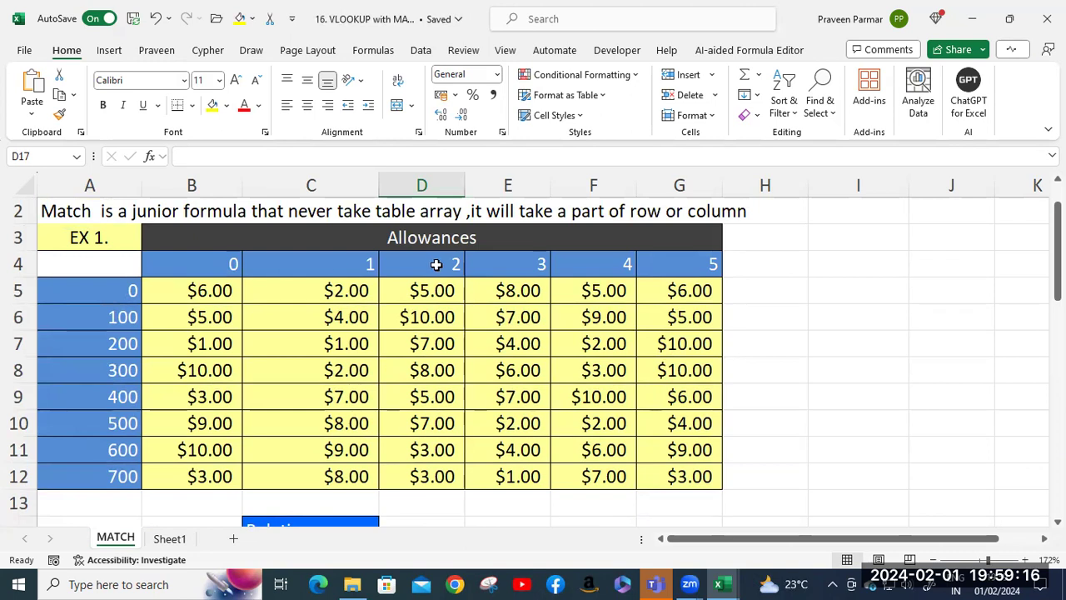
scroll(440, 282, "down", 2)
scroll(441, 286, "down", 1)
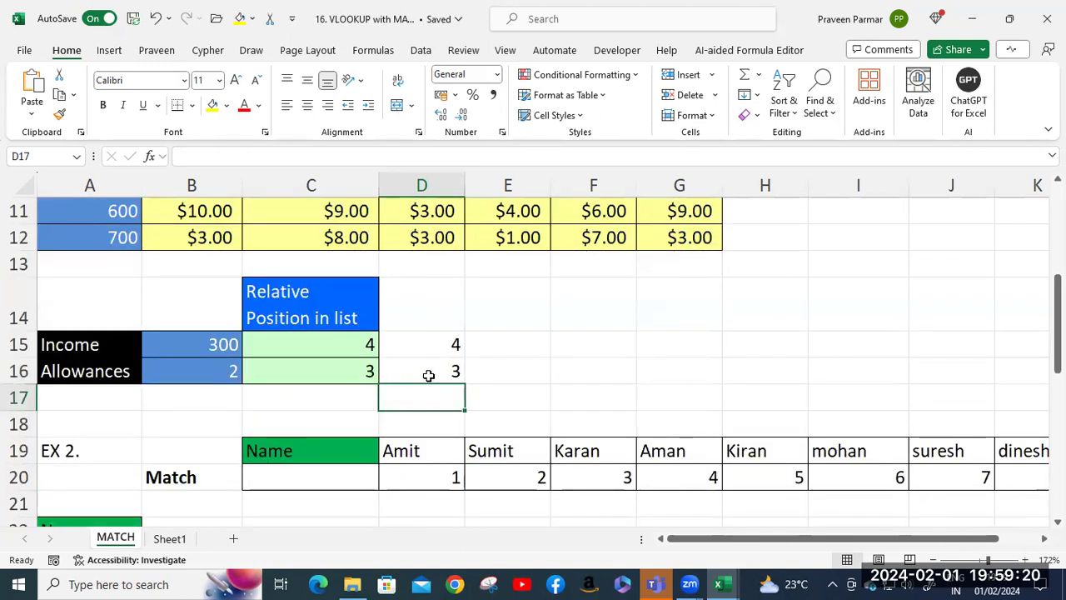
Step: Look over the EX 3 and EX 2 sections, examining the D20 MATCH formula and the Name list starting in A22
scroll(429, 370, "down", 3)
scroll(432, 368, "down", 3)
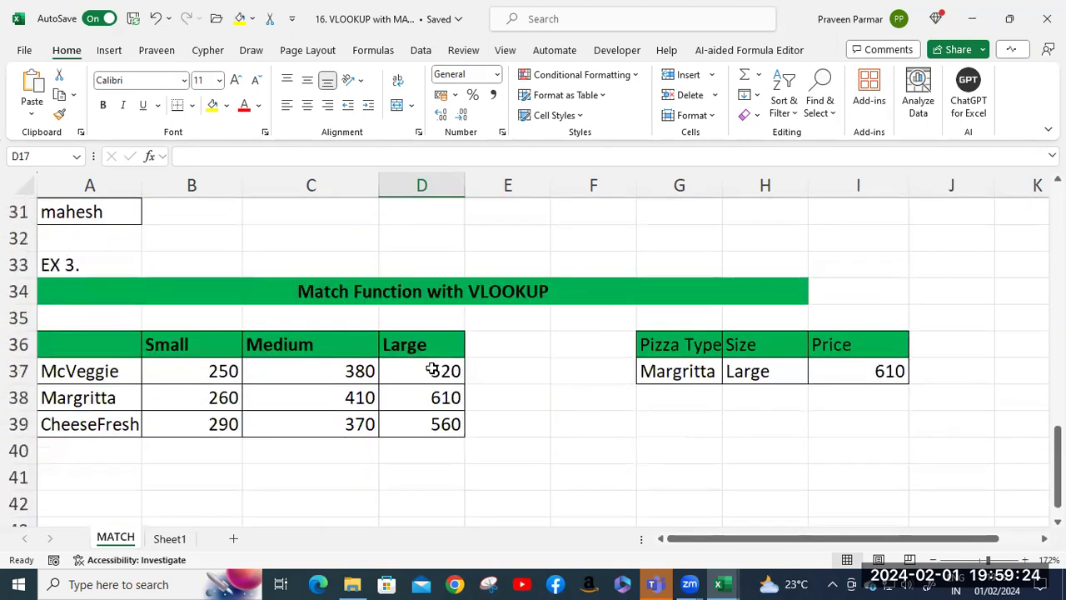
scroll(431, 369, "up", 5)
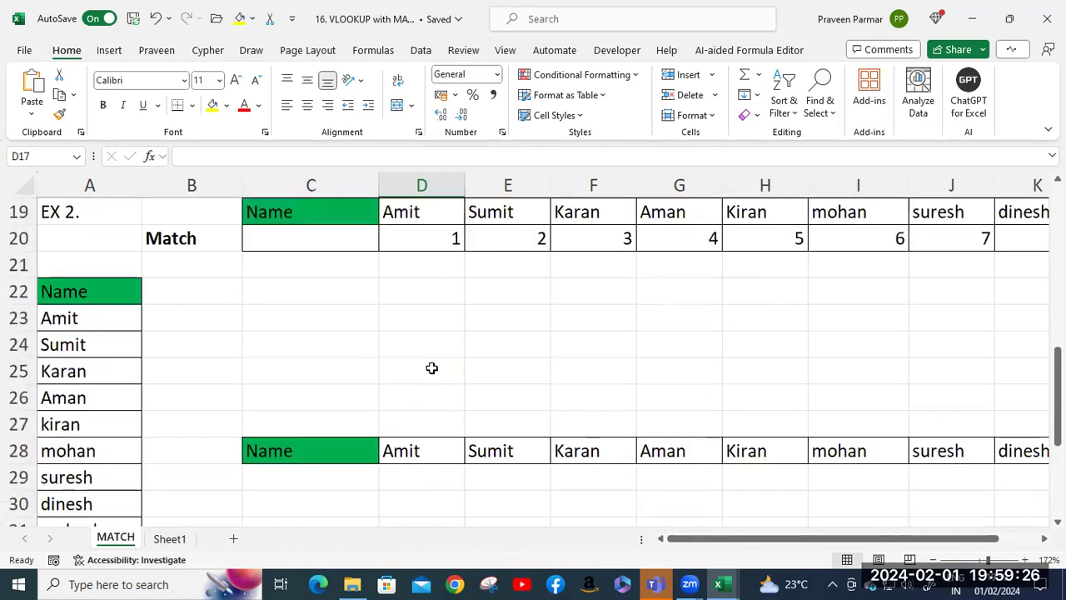
scroll(428, 323, "up", 1)
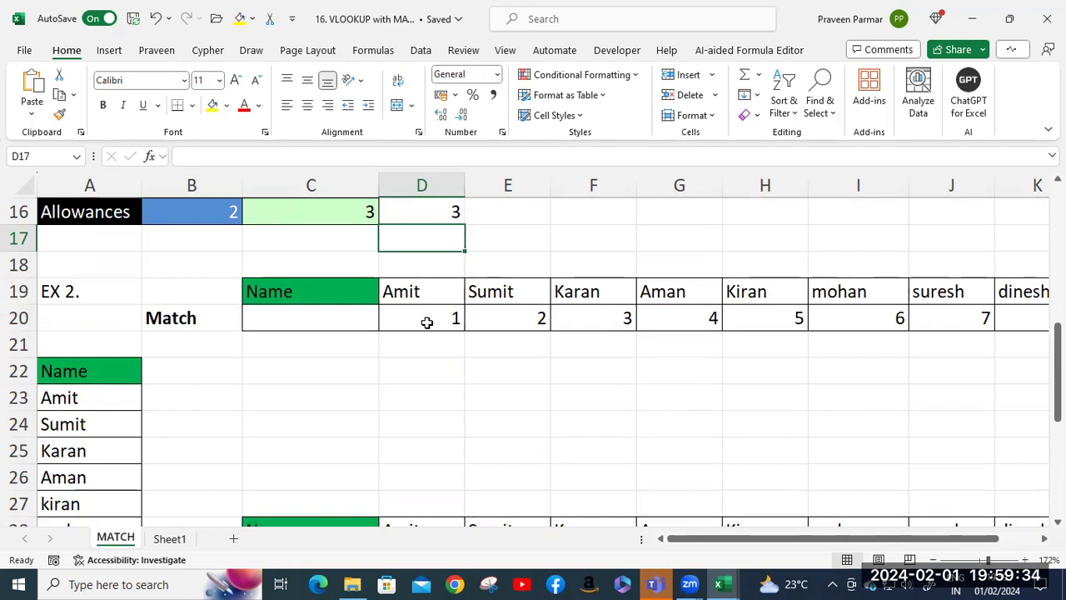
left_click(426, 322)
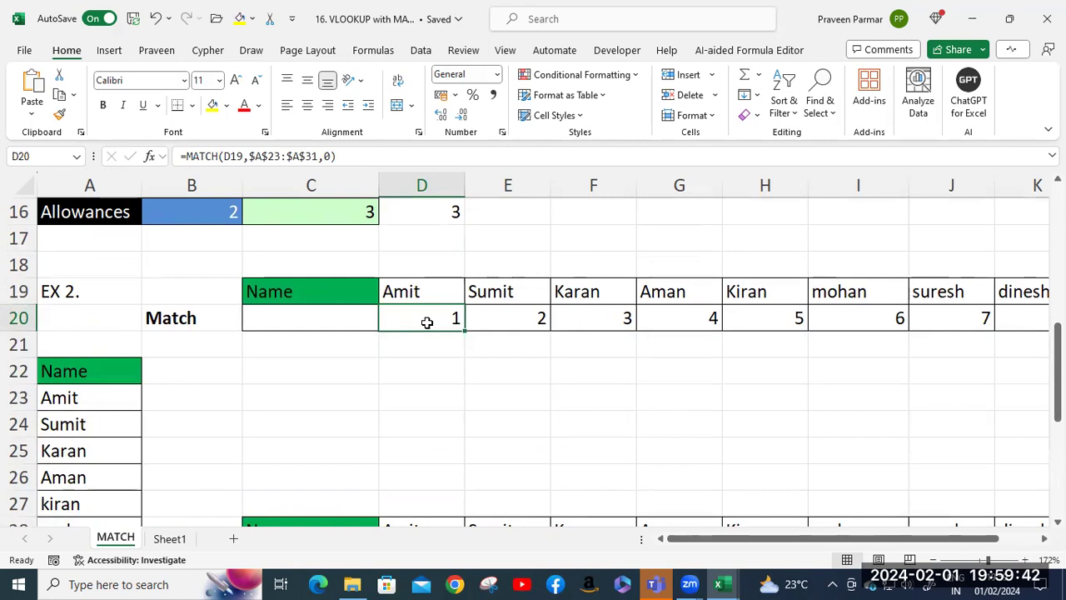
left_click(73, 372)
scroll(74, 375, "down", 1)
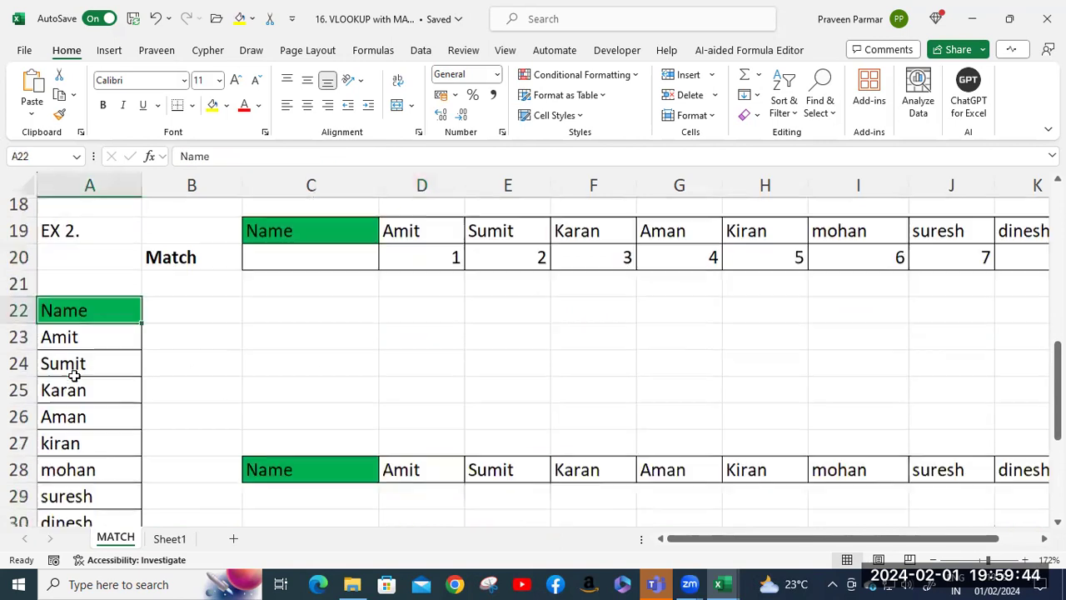
Step: Examine the Name list in A22:A31 and the lookup cell and range used by the D20 MATCH formula
scroll(74, 375, "down", 3)
left_click(77, 375, "shift")
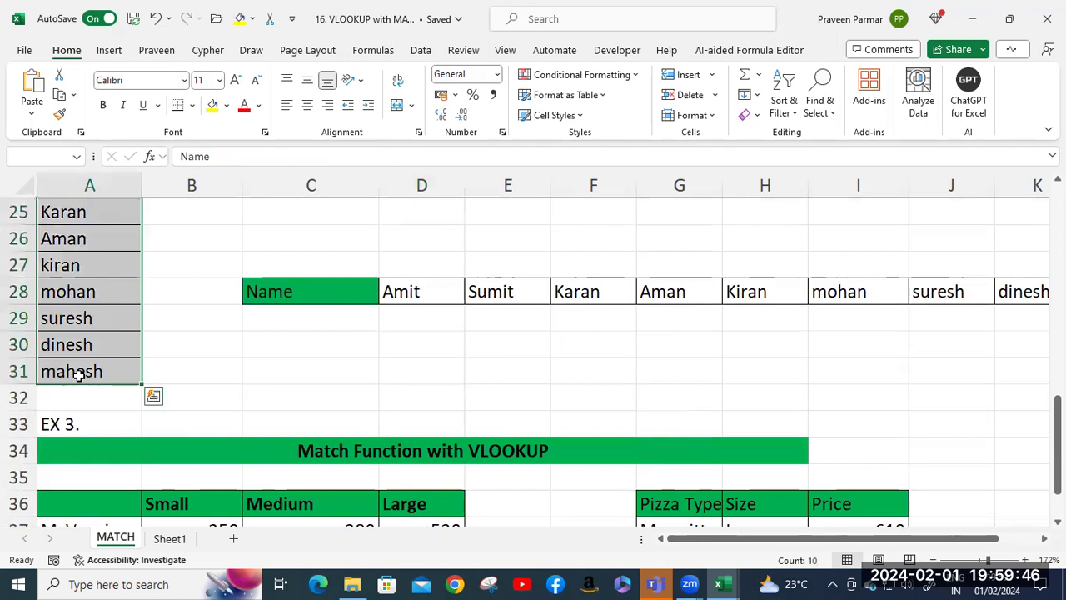
scroll(229, 344, "up", 3)
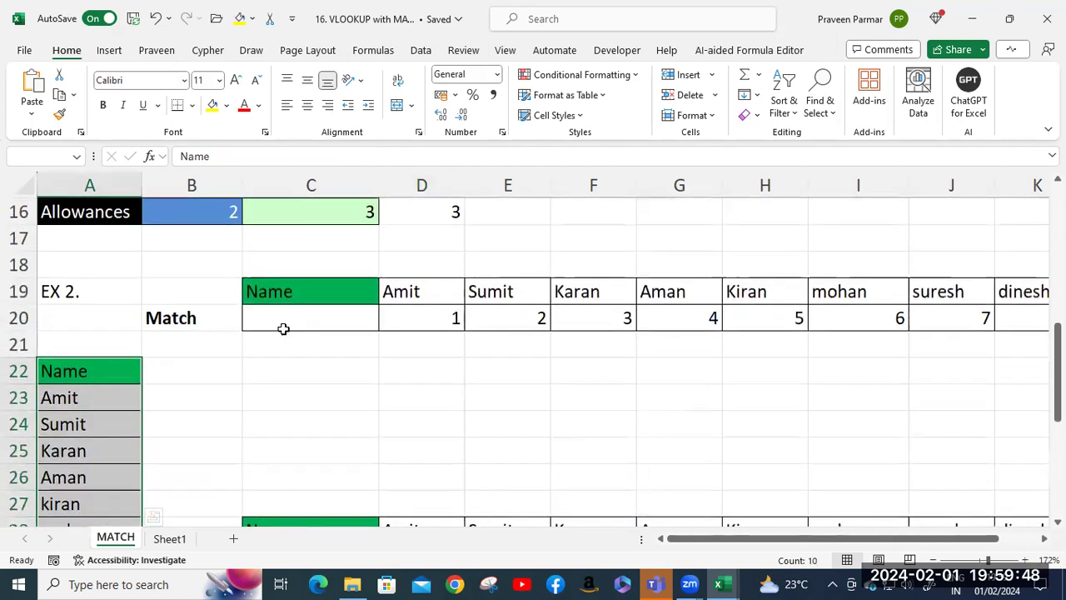
double_click(421, 319)
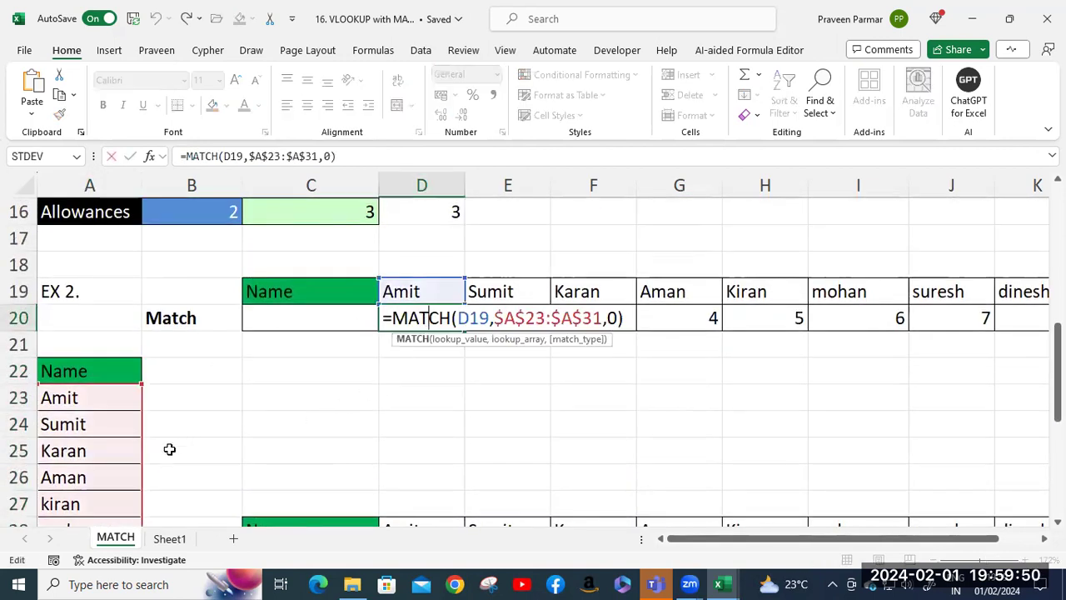
scroll(141, 471, "down", 3)
scroll(117, 262, "up", 2)
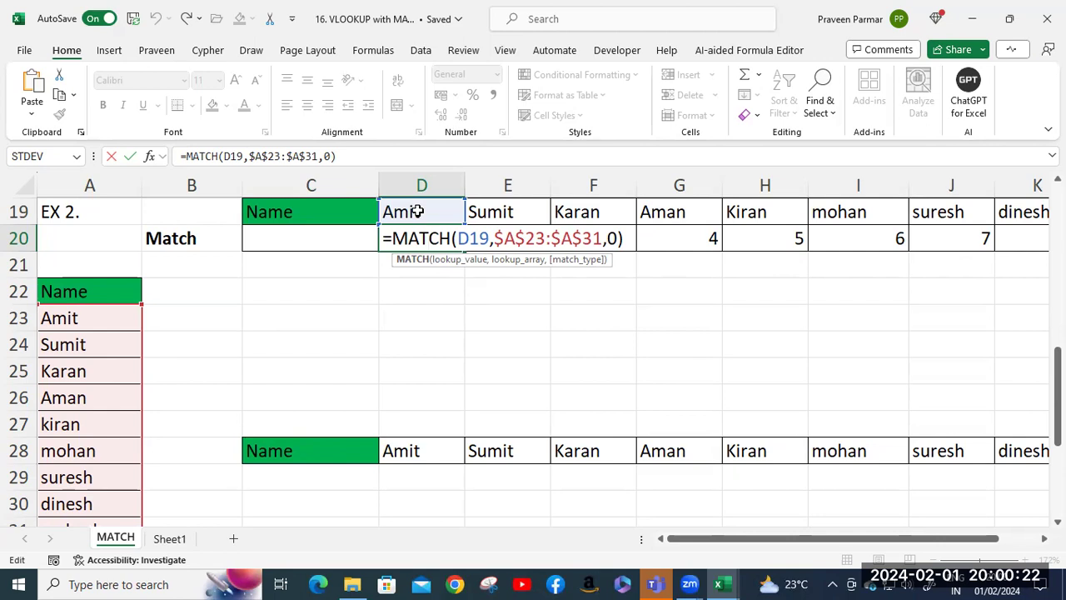
key("Return")
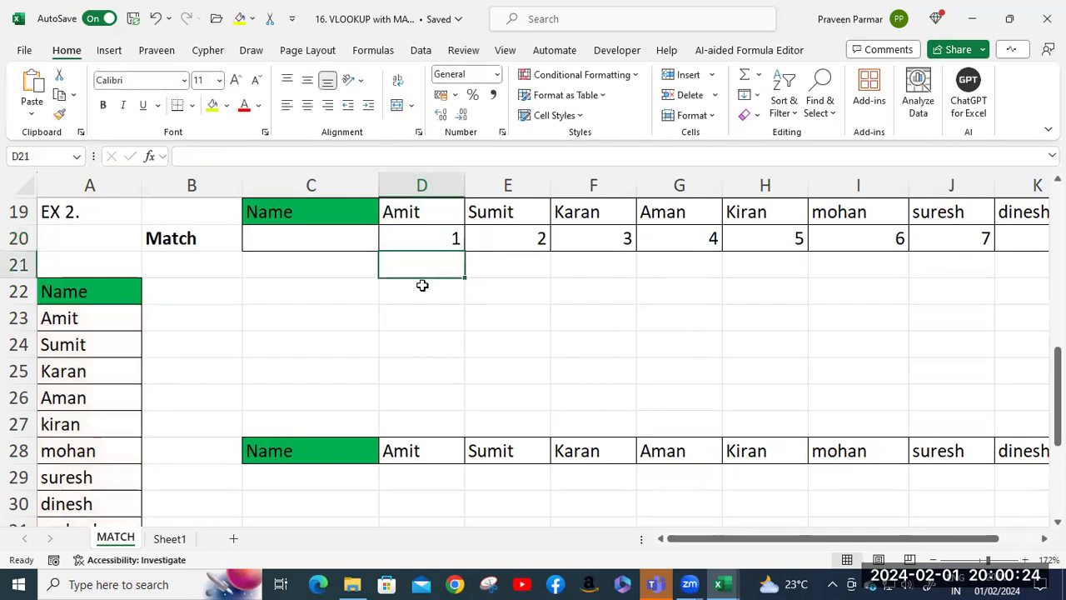
Step: Clear the existing MATCH formulas from D20:L20
left_click(425, 236)
left_click_drag(699, 533, 739, 538)
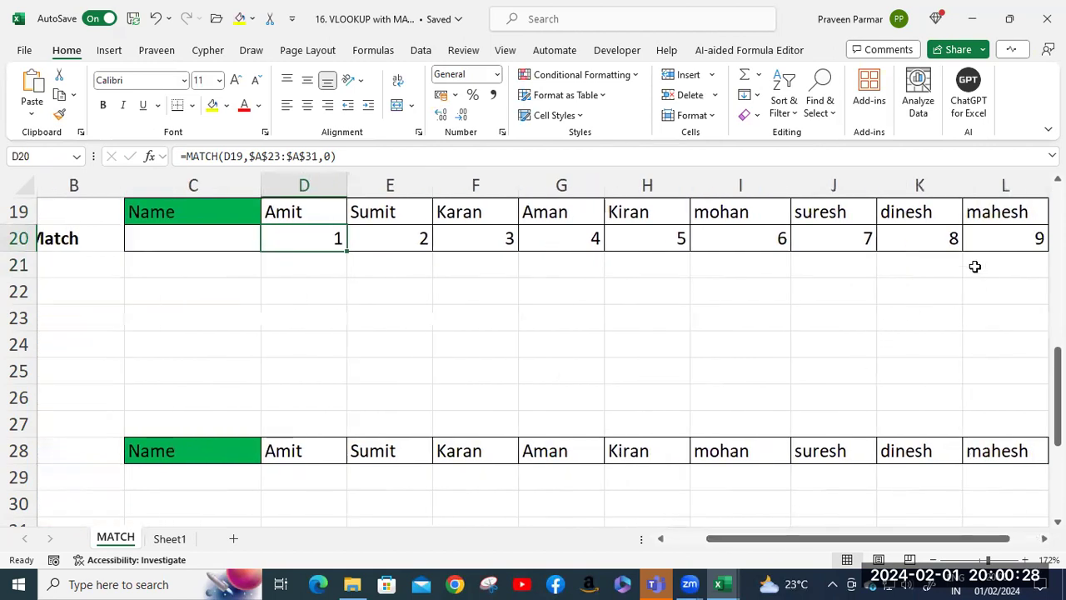
left_click(970, 238, "shift")
key("Delete")
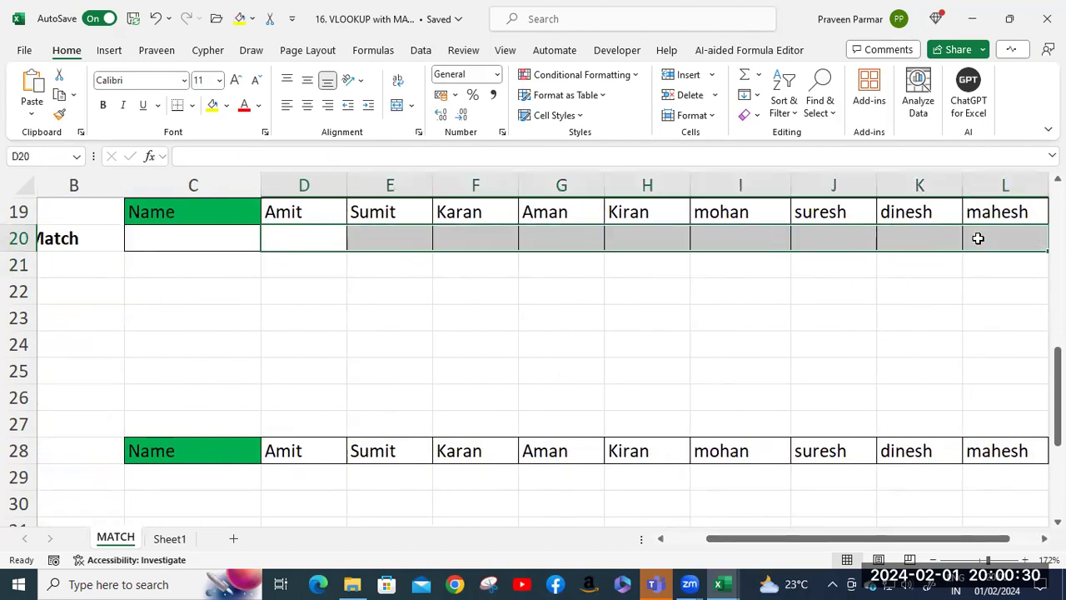
left_click(283, 241)
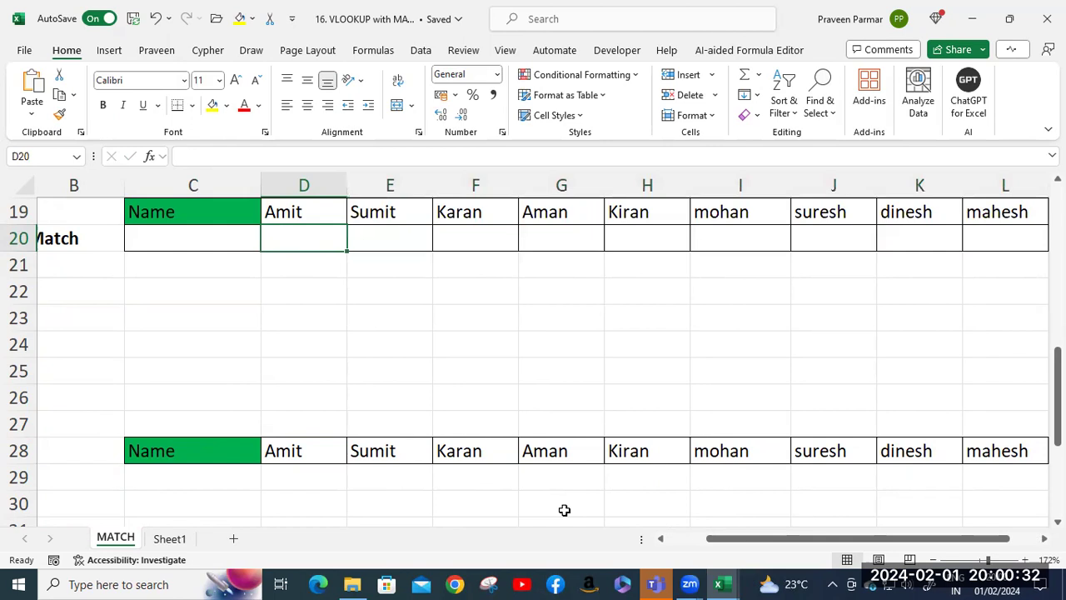
Step: Enter =MATCH(D19,$A$23:$A$31,) in D20, looking up the name above in the absolute list range with the match type left empty
left_click_drag(732, 541, 685, 544)
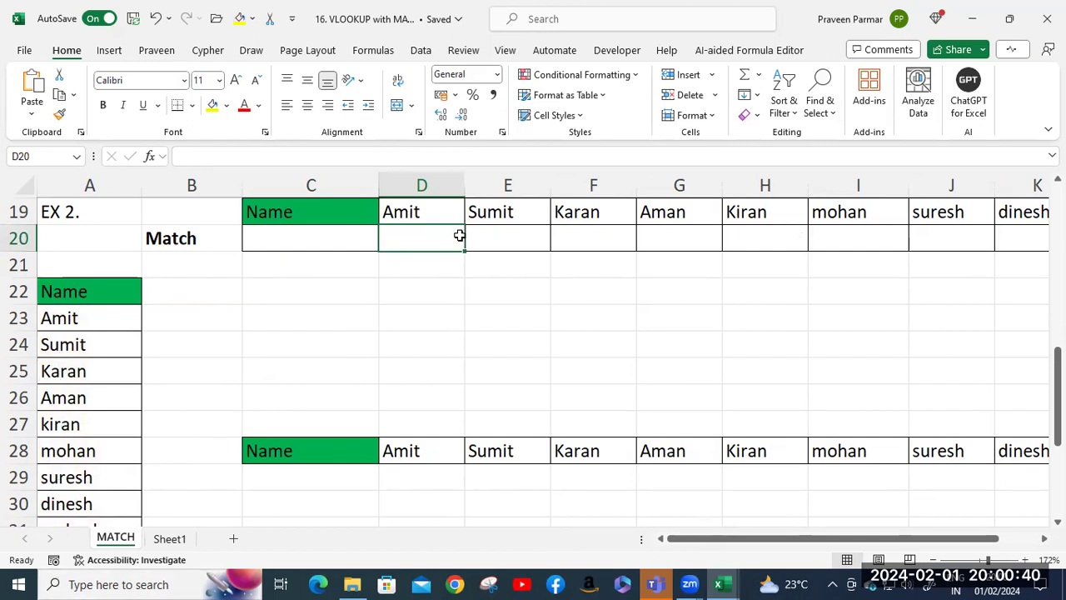
type("=")
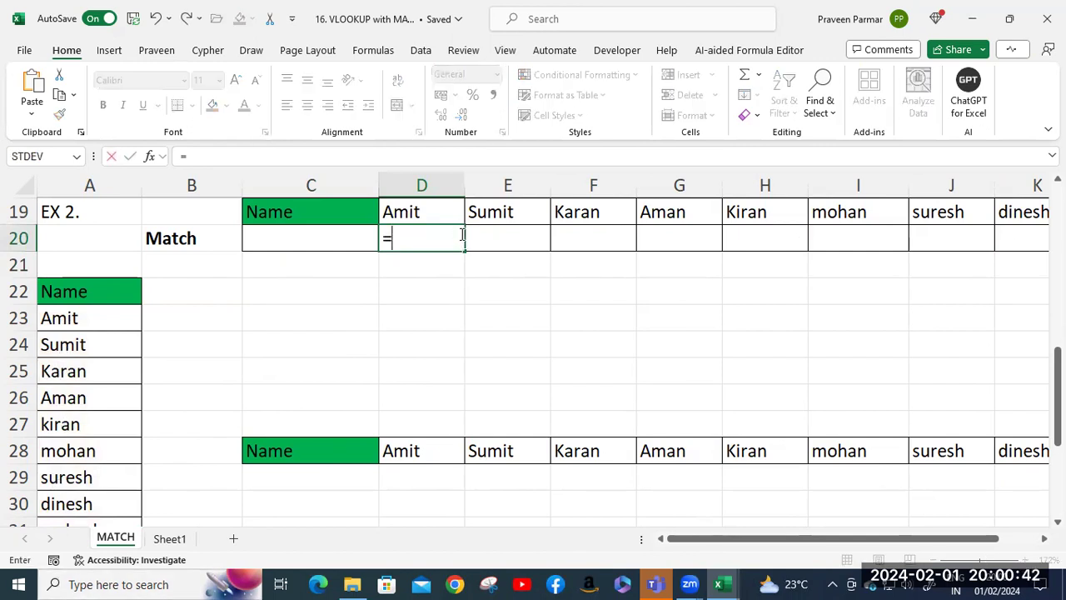
type("mat")
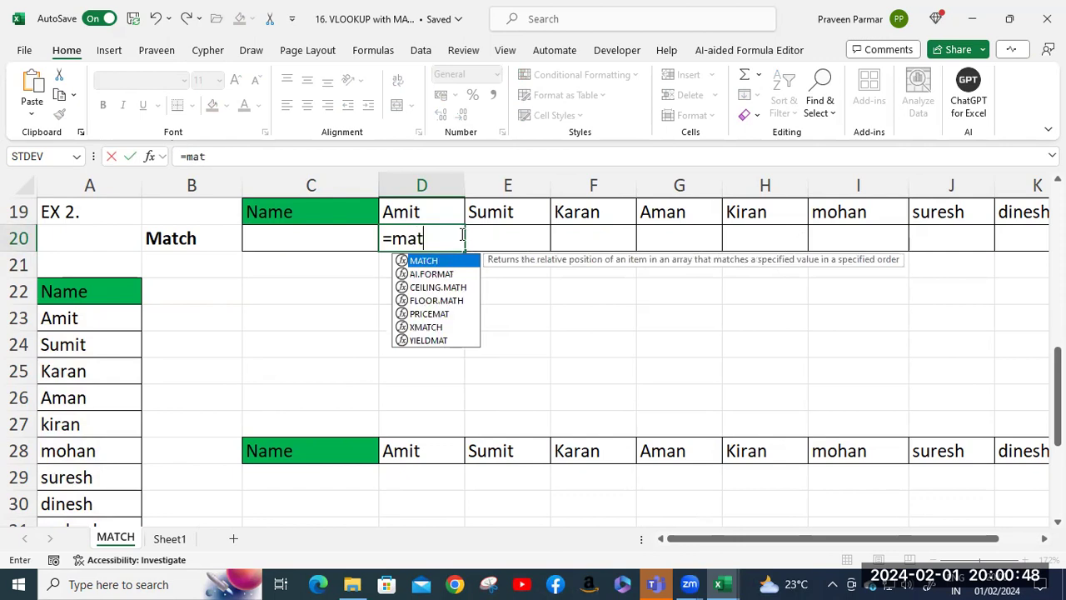
key("Tab")
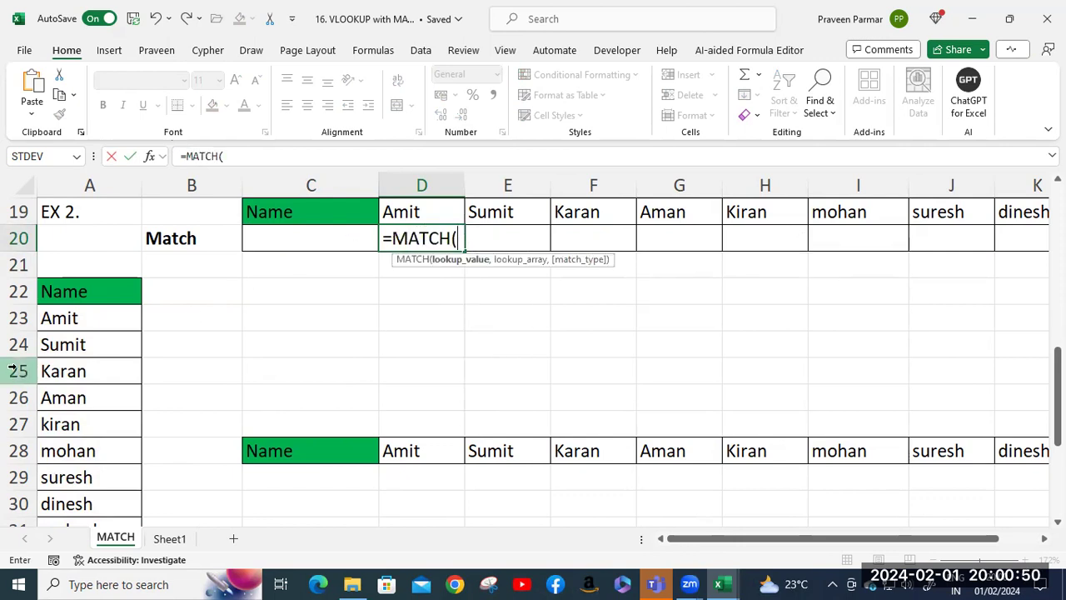
left_click(403, 214)
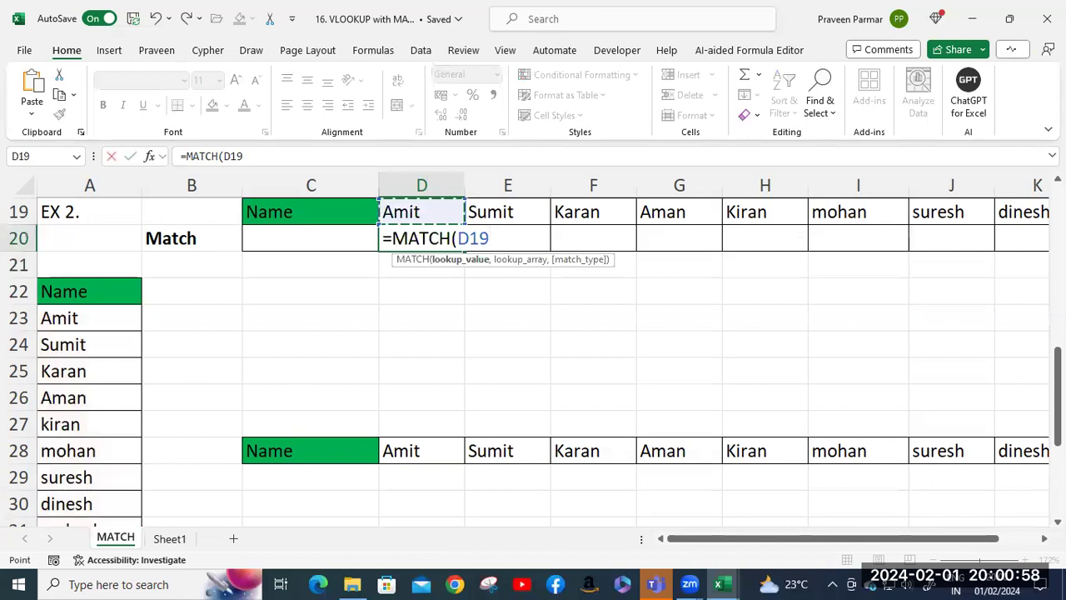
type(",")
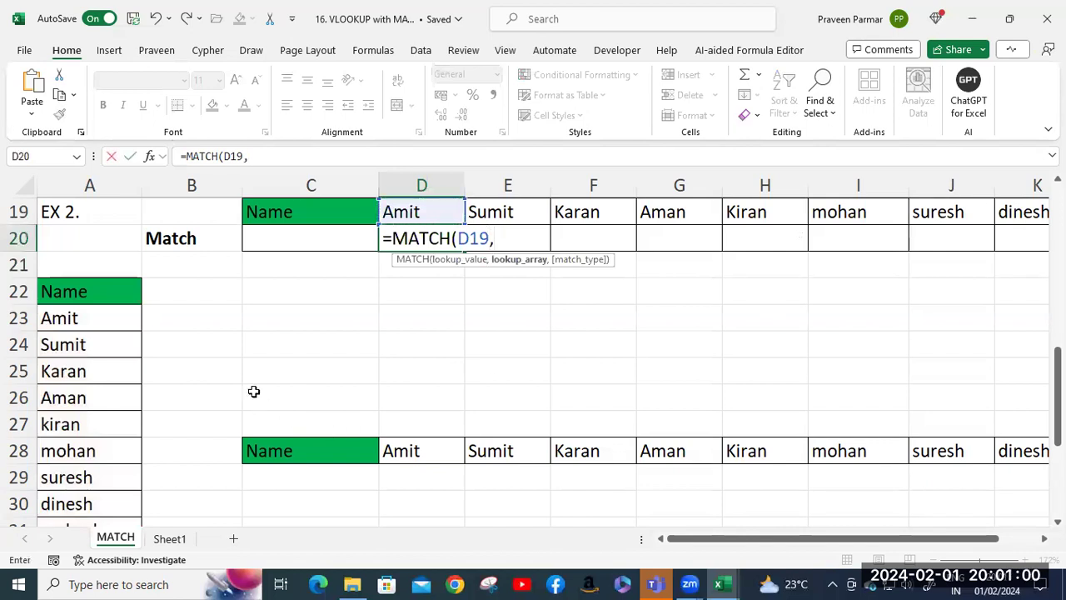
left_click(95, 320)
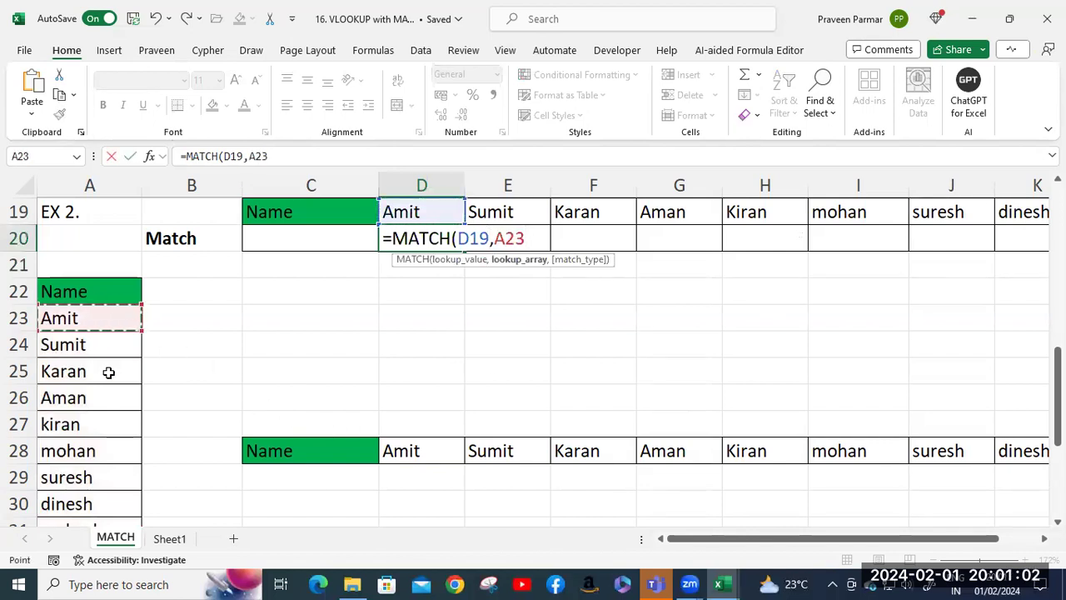
scroll(109, 372, "down", 2)
left_click(109, 372, "shift")
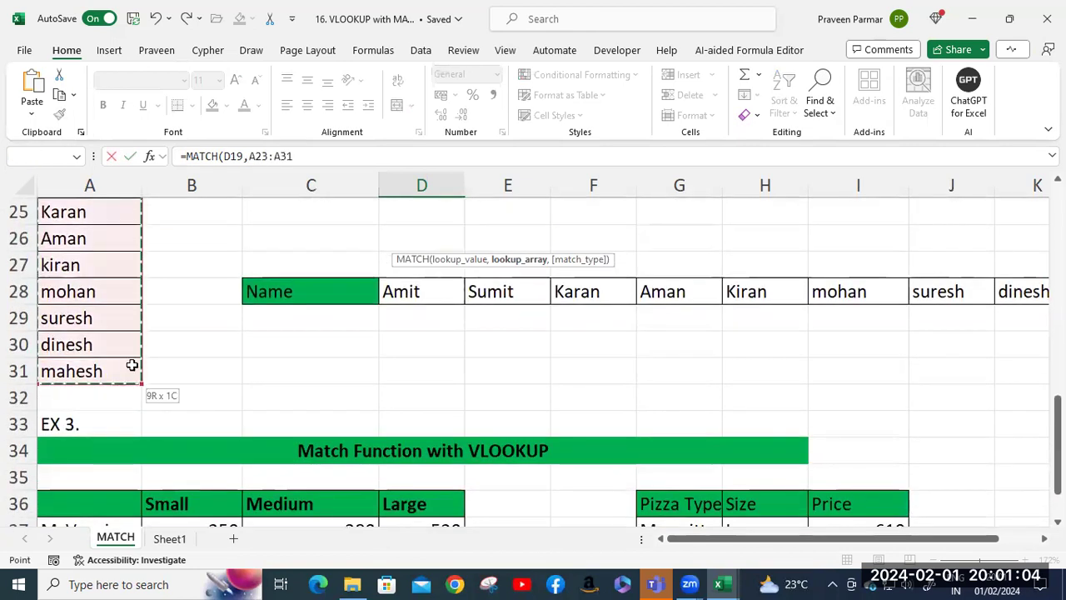
scroll(166, 356, "up", 2)
scroll(133, 375, "up", 1)
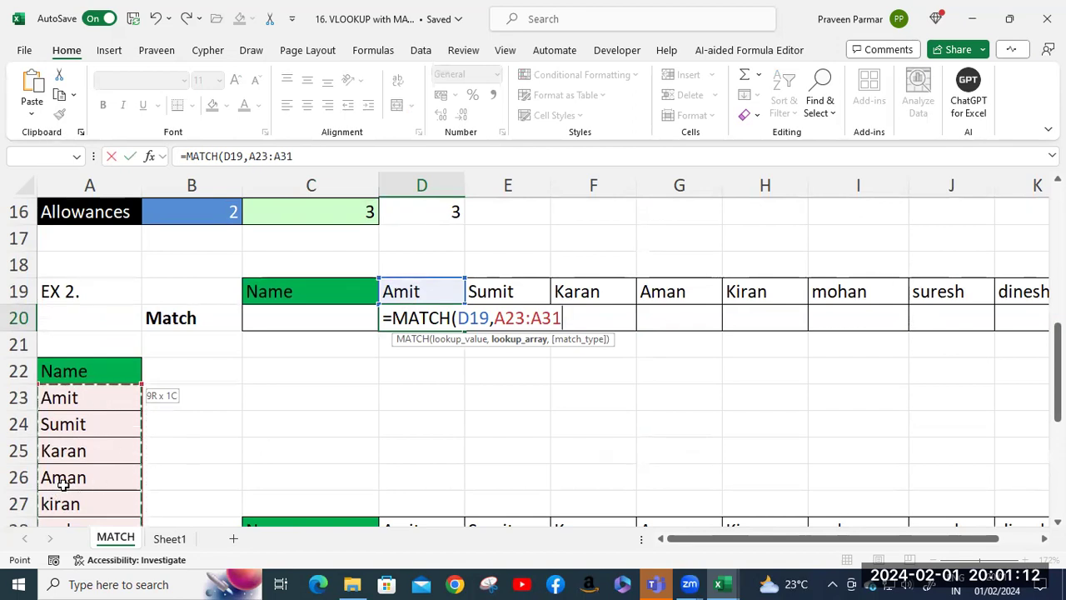
key("F4")
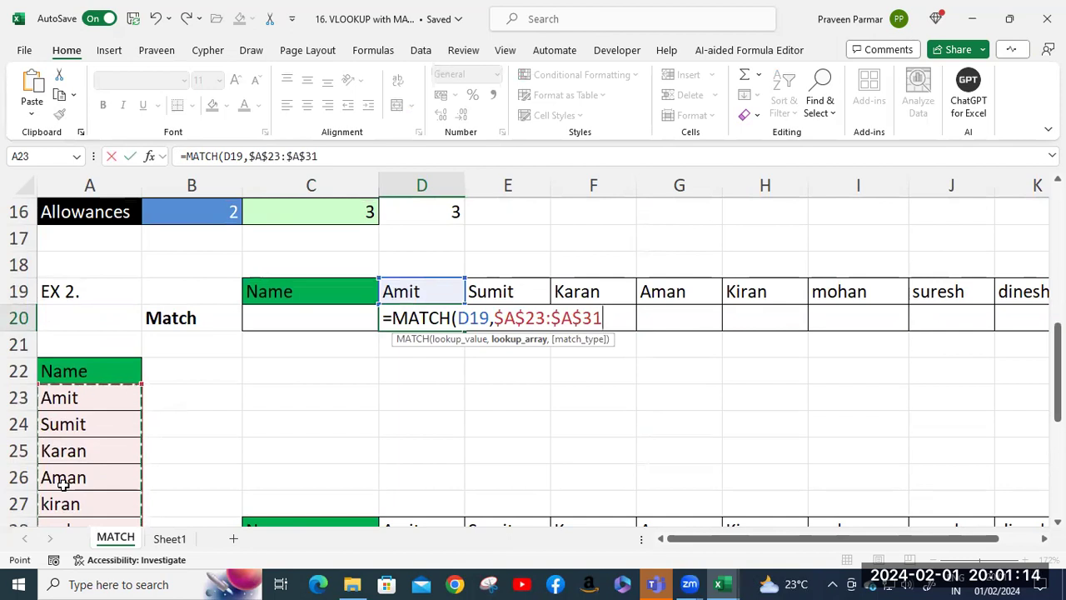
type(",")
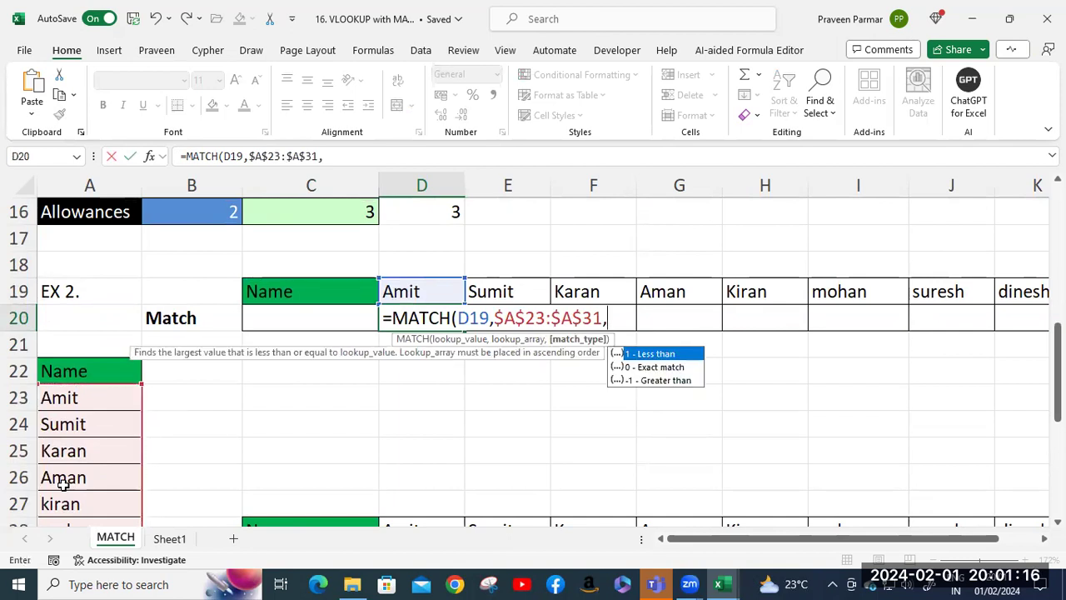
key("Down")
key("Tab")
key("Return")
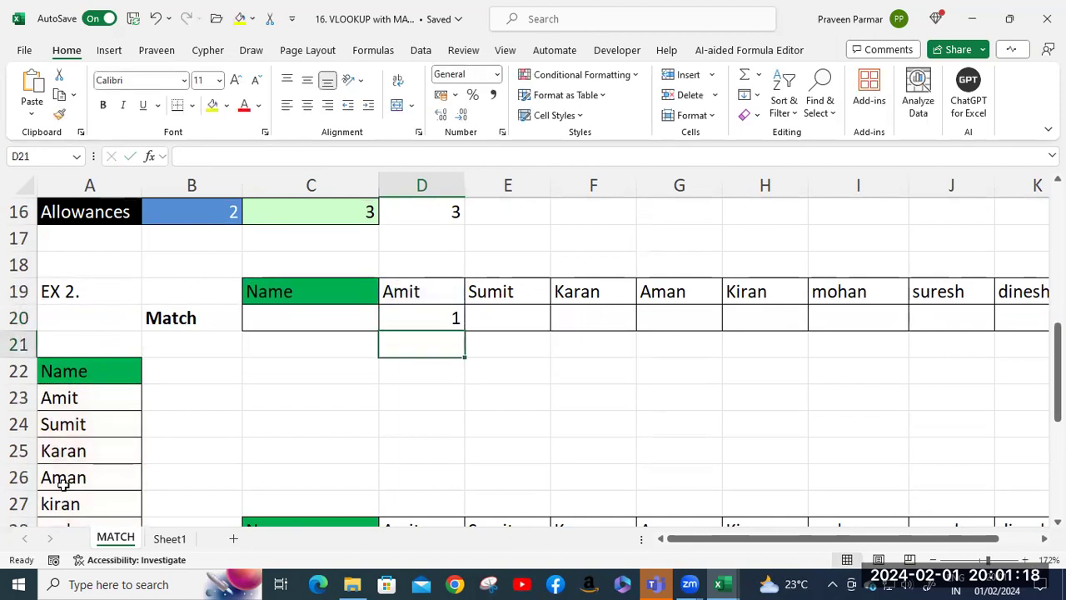
Step: Fill the D20 MATCH formula across the Match row through L20
left_click(423, 316)
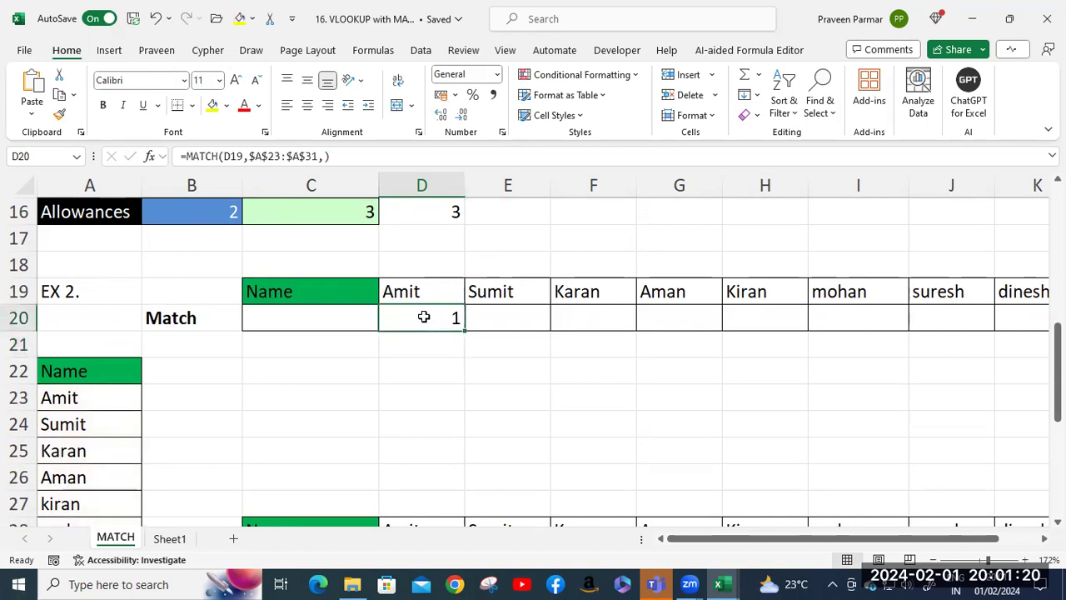
left_click_drag(465, 329, 1030, 319)
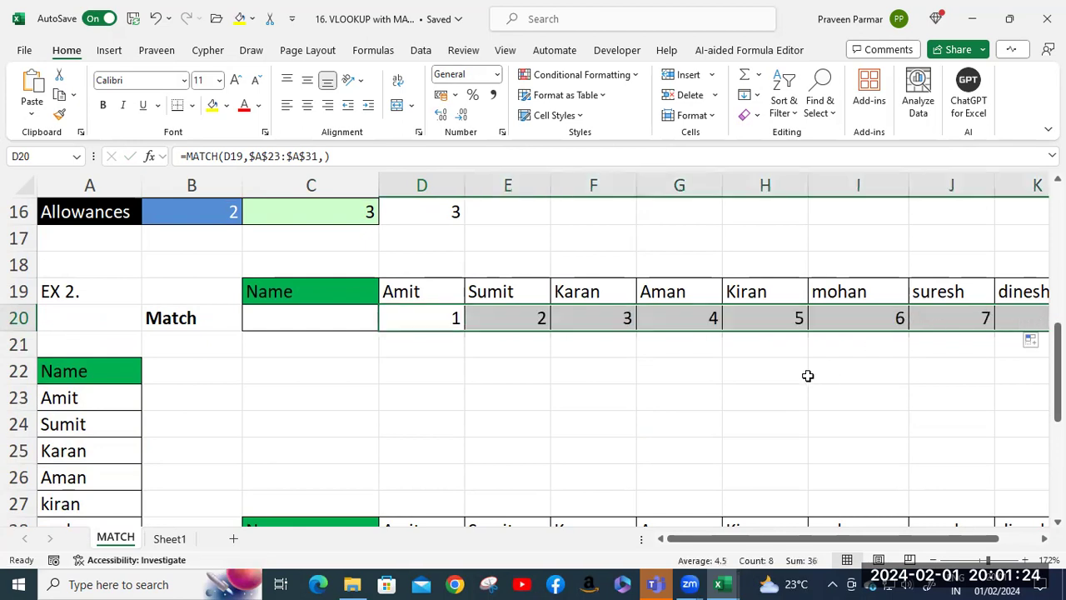
left_click_drag(746, 539, 812, 539)
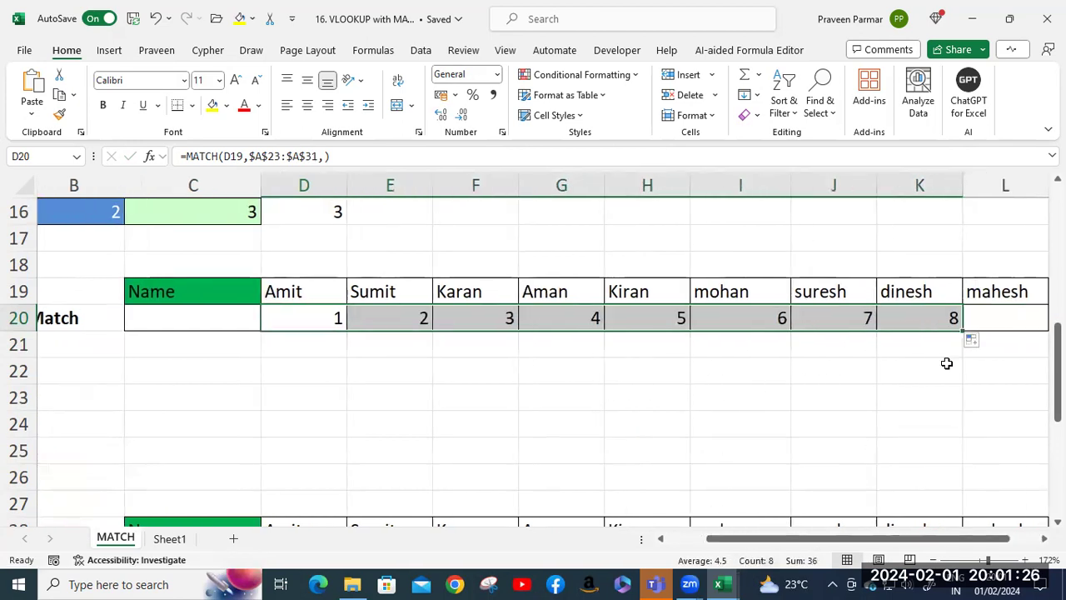
left_click_drag(964, 330, 1006, 361)
left_click(911, 396)
left_click_drag(801, 539, 518, 561)
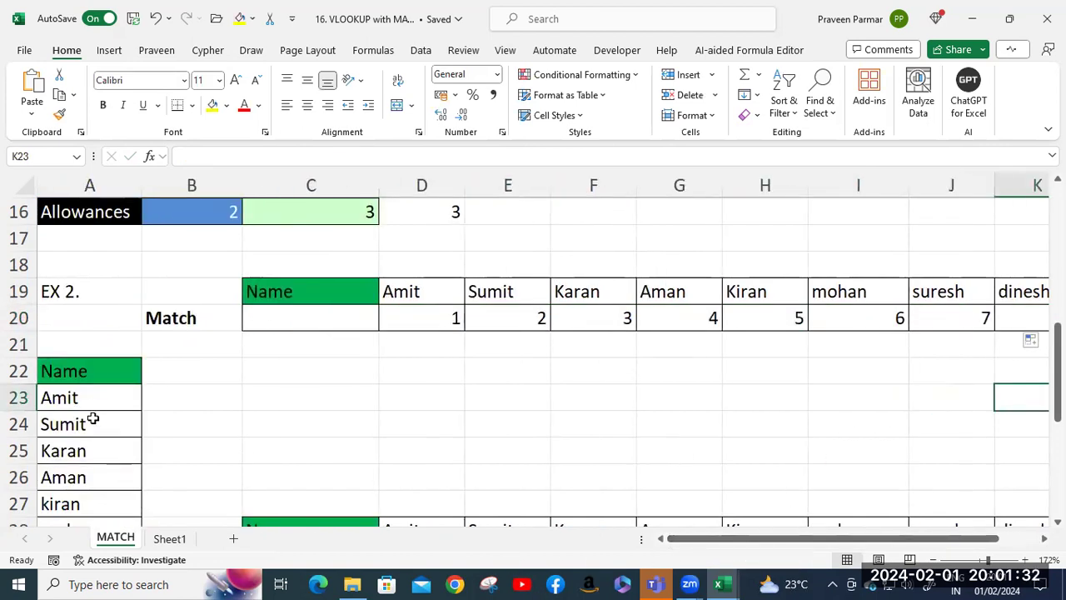
Step: Swap the names in A24 and A27 of the Name list
left_click(510, 291)
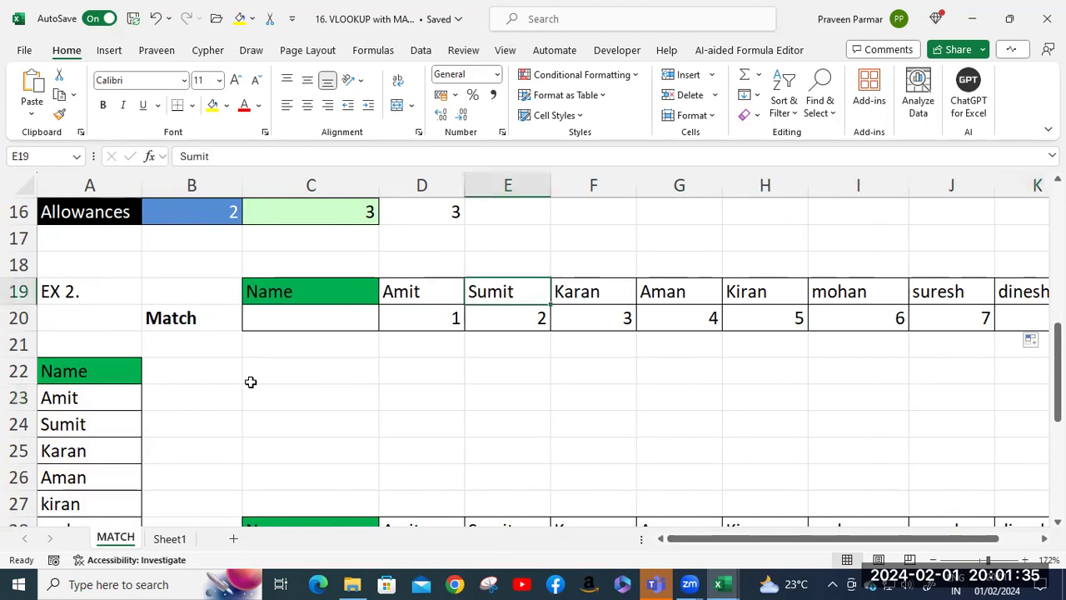
left_click(86, 425)
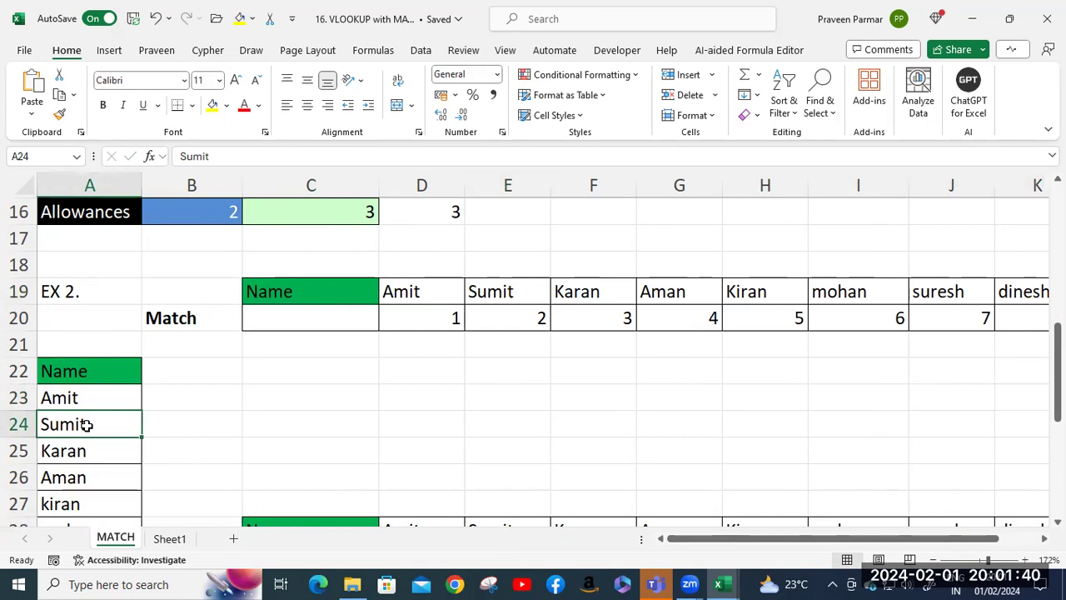
scroll(87, 424, "down", 1)
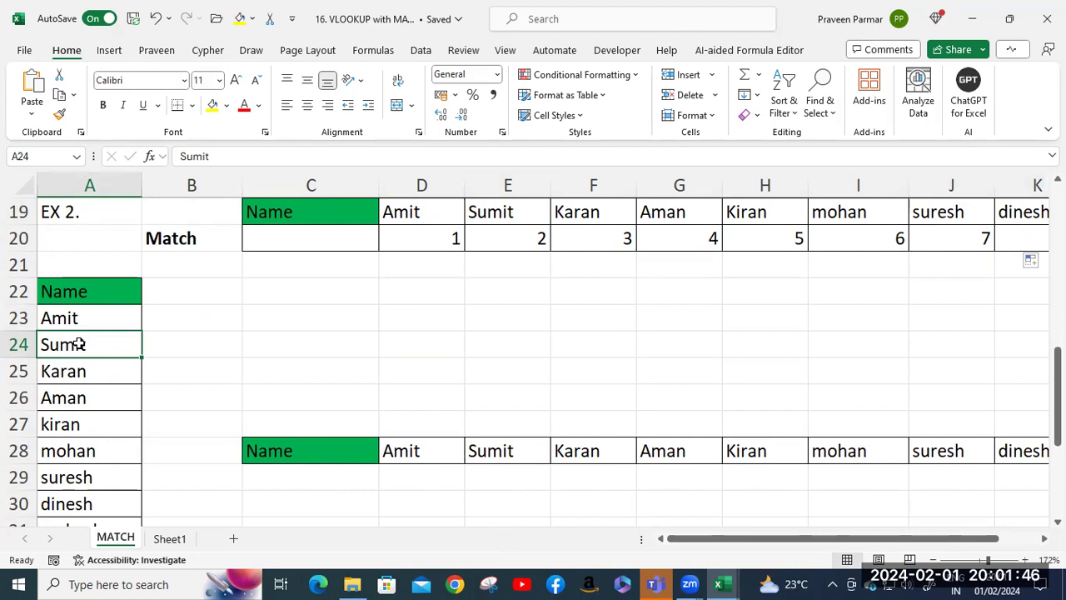
type("ki")
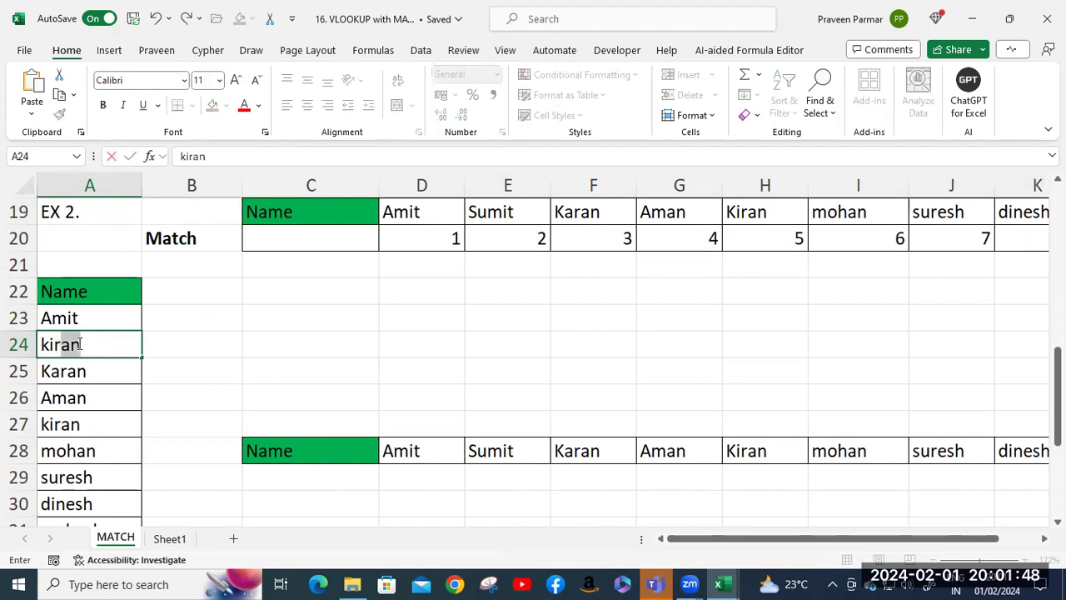
key("Return")
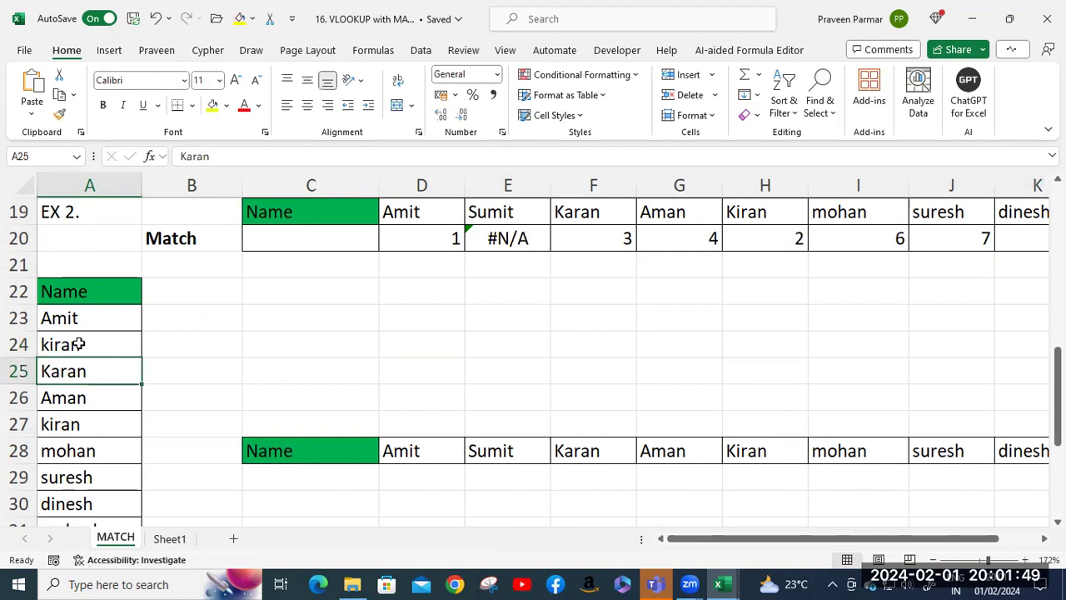
left_click(91, 424)
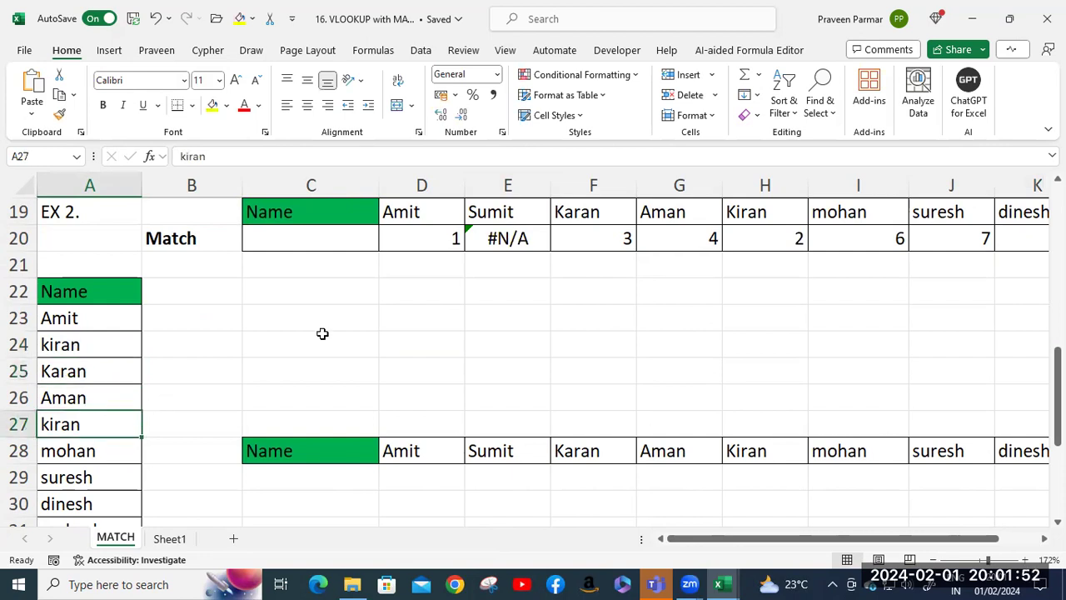
type("sumit")
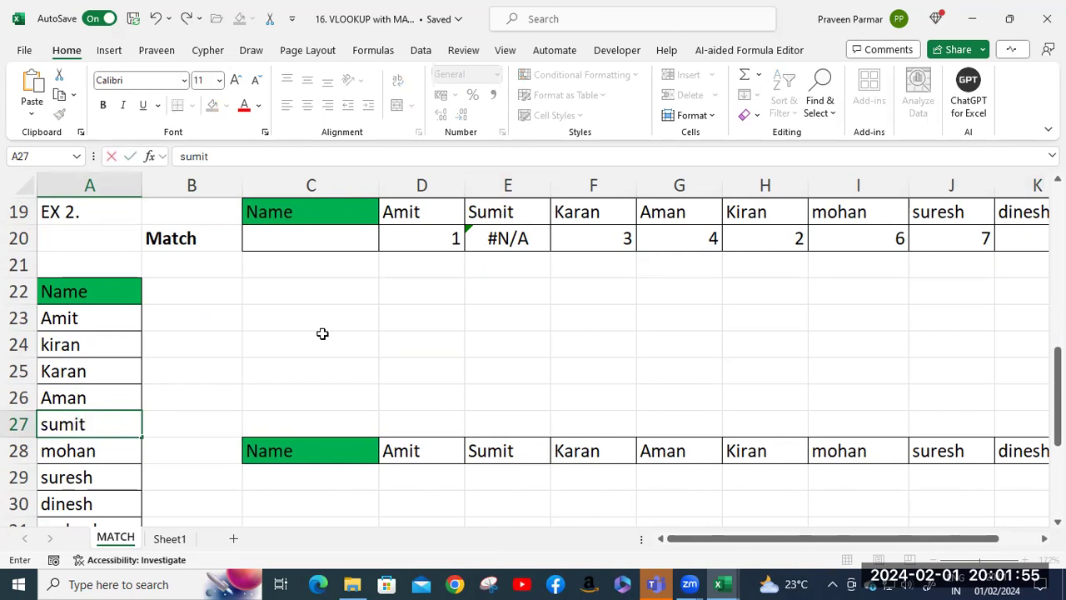
key("Return")
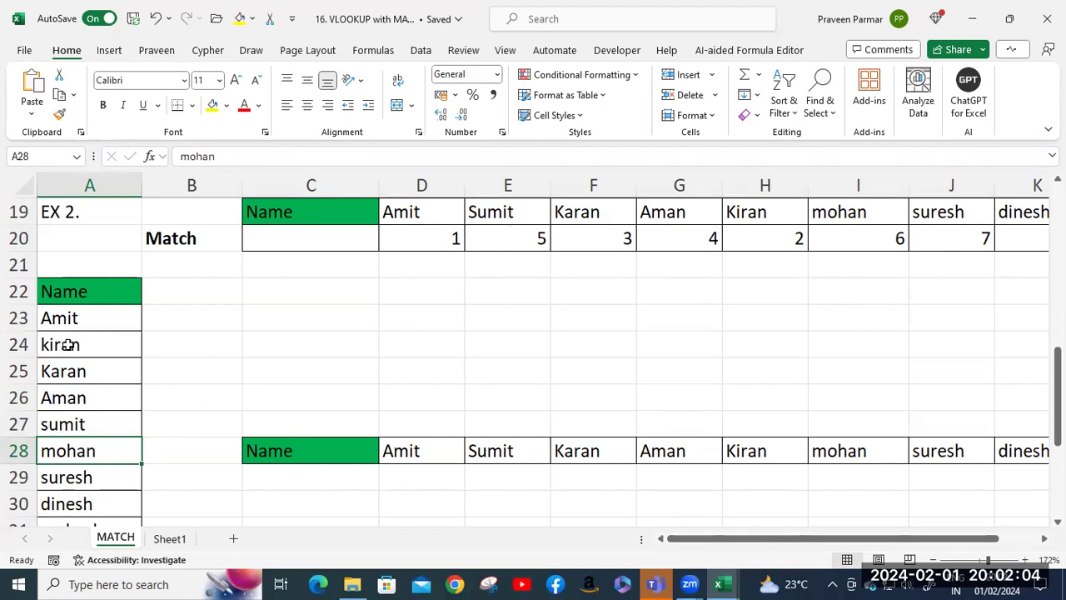
Step: Check the E20 MATCH formula and result against the position of its name in A27
left_click(74, 424)
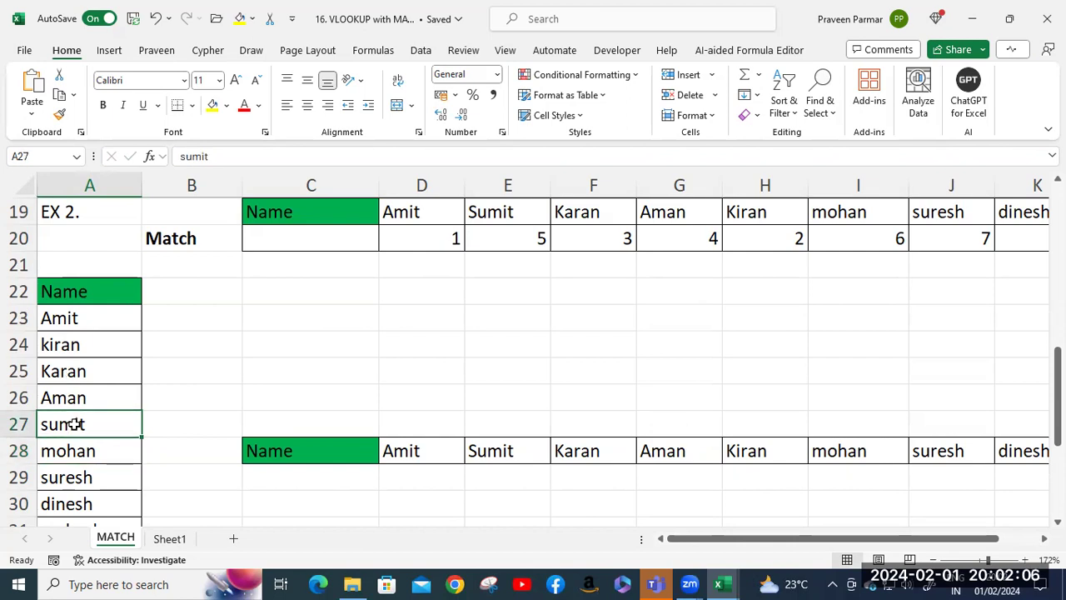
left_click(517, 239)
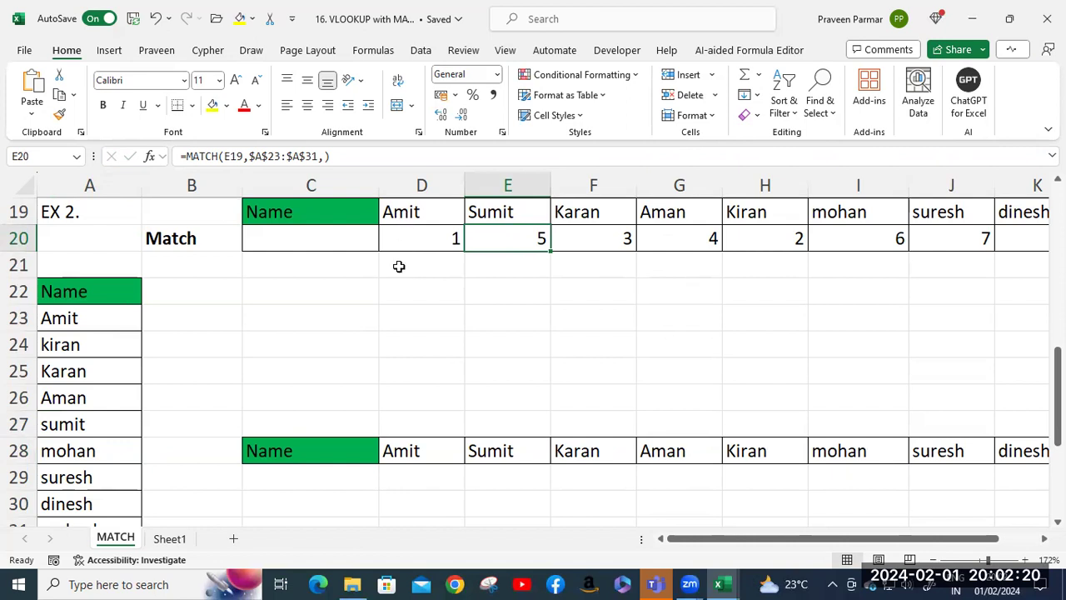
scroll(433, 328, "down", 2)
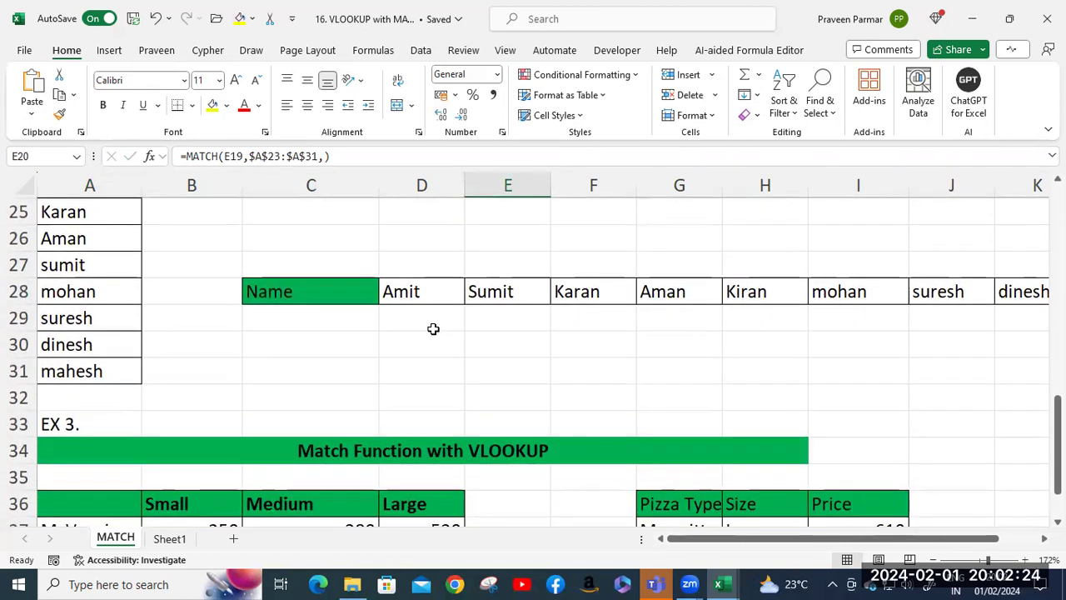
Step: Go to the EX 3 pizza price table and inspect the combined VLOOKUP and MATCH formula in price cell I37
scroll(433, 328, "down", 2)
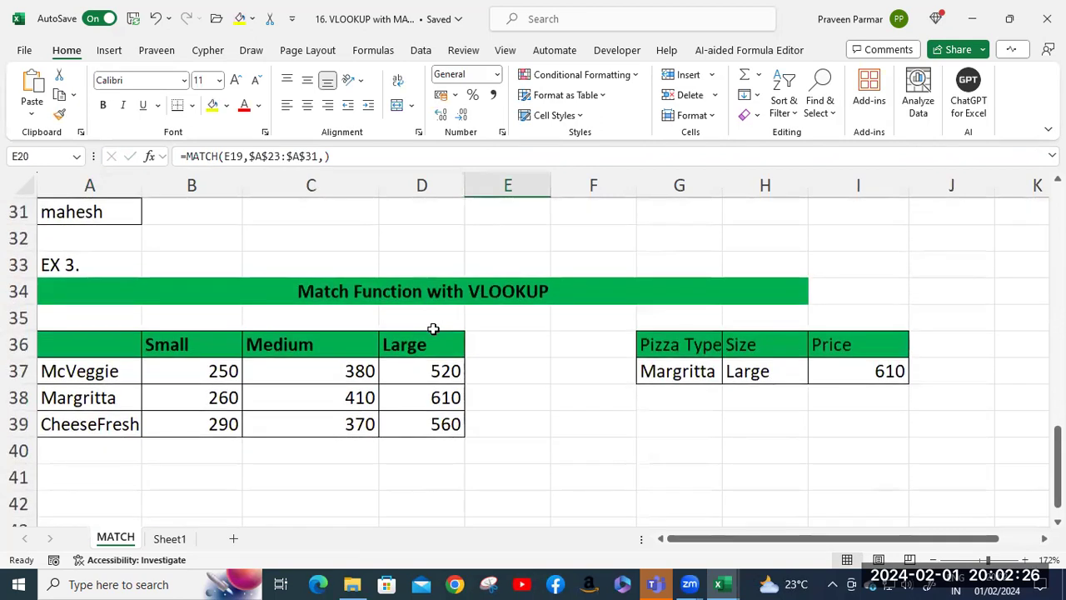
scroll(433, 329, "down", 2)
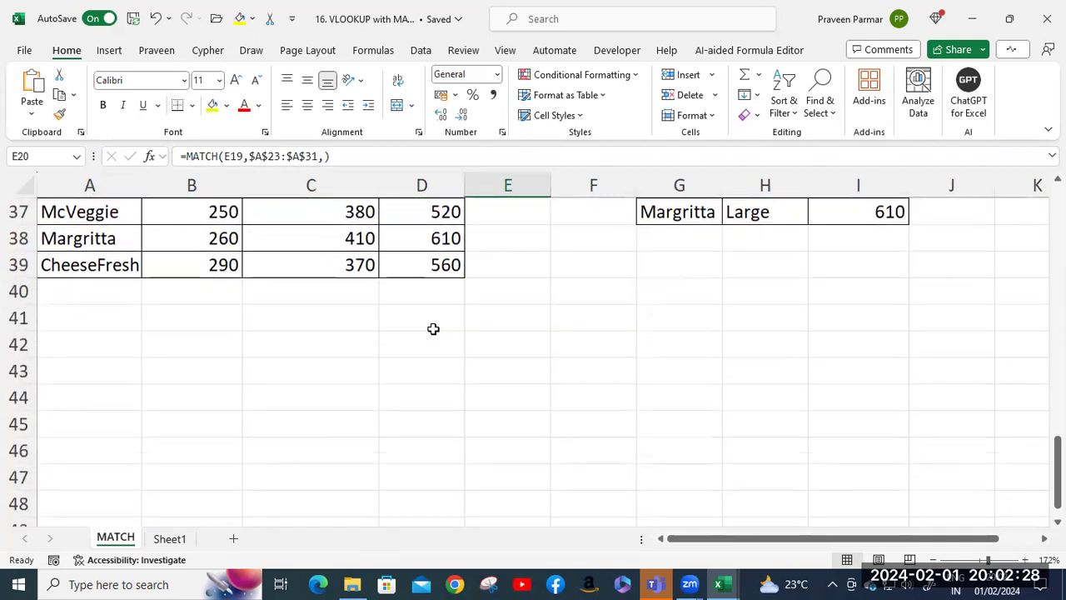
scroll(433, 328, "up", 1)
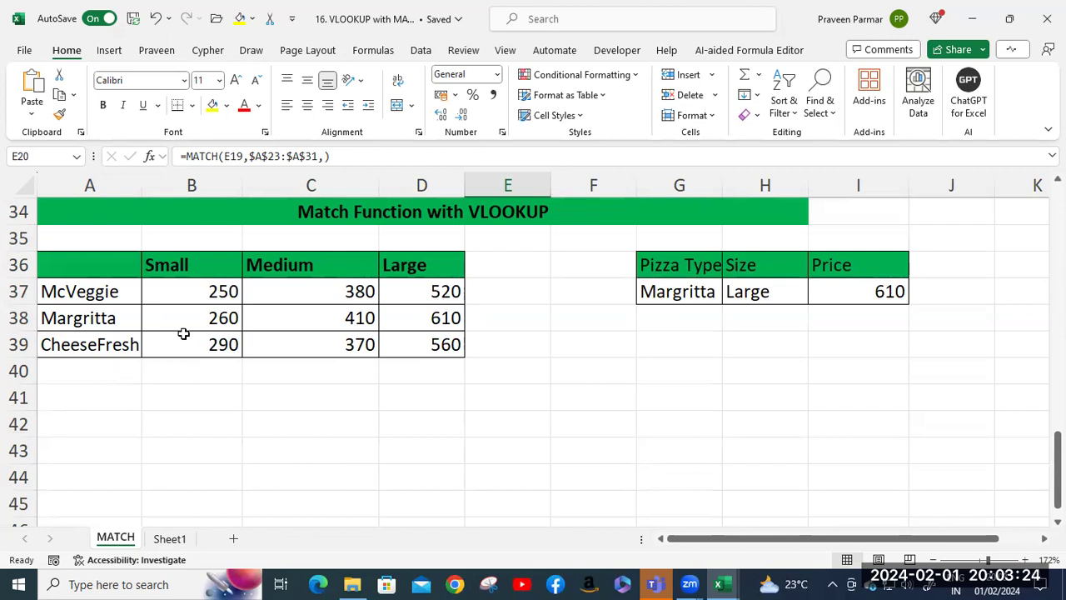
left_click(861, 290)
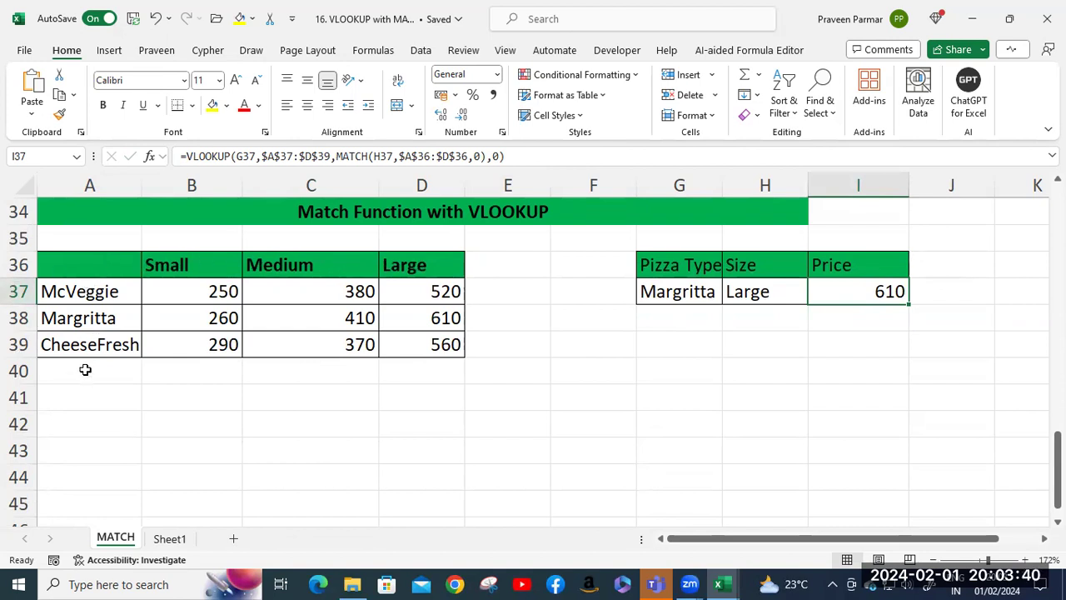
Step: Fill the pizza name column A36:A39 with the standard green color to match the table's header row
left_click(87, 296)
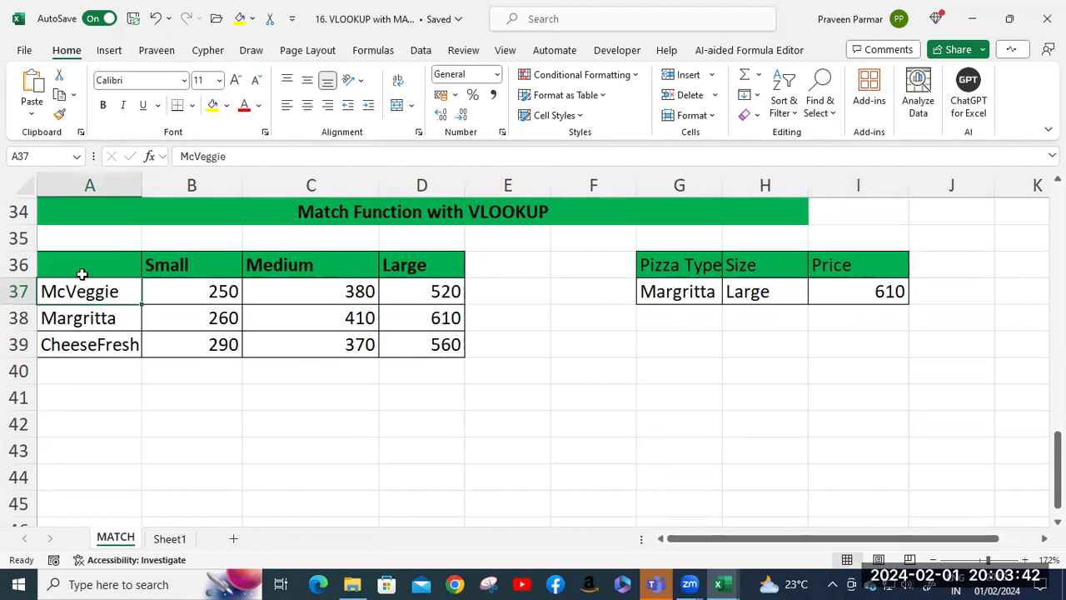
left_click(81, 273)
left_click(106, 342, "shift")
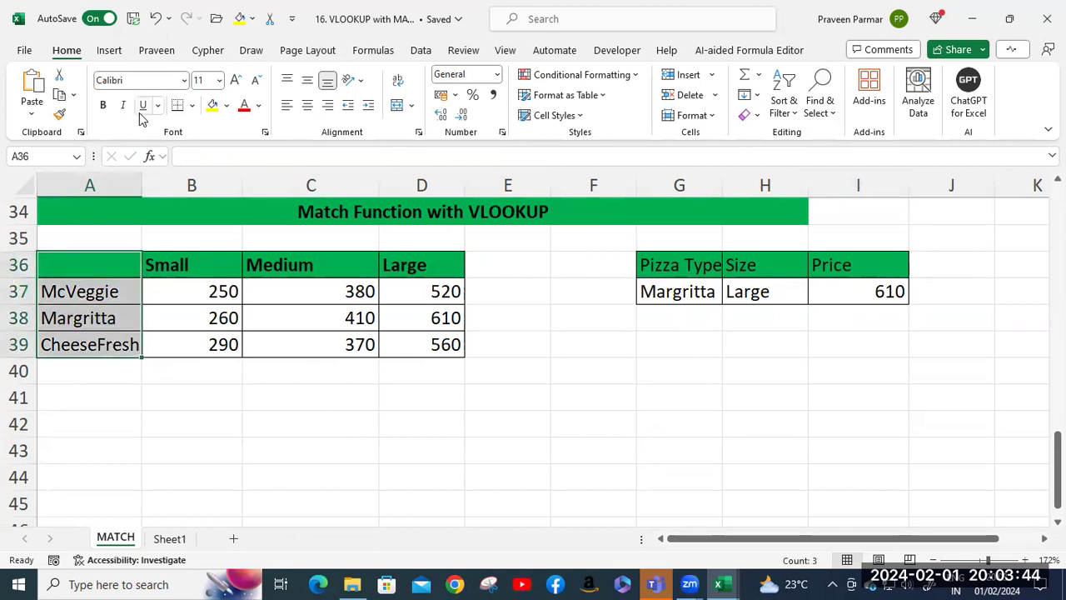
left_click(226, 106)
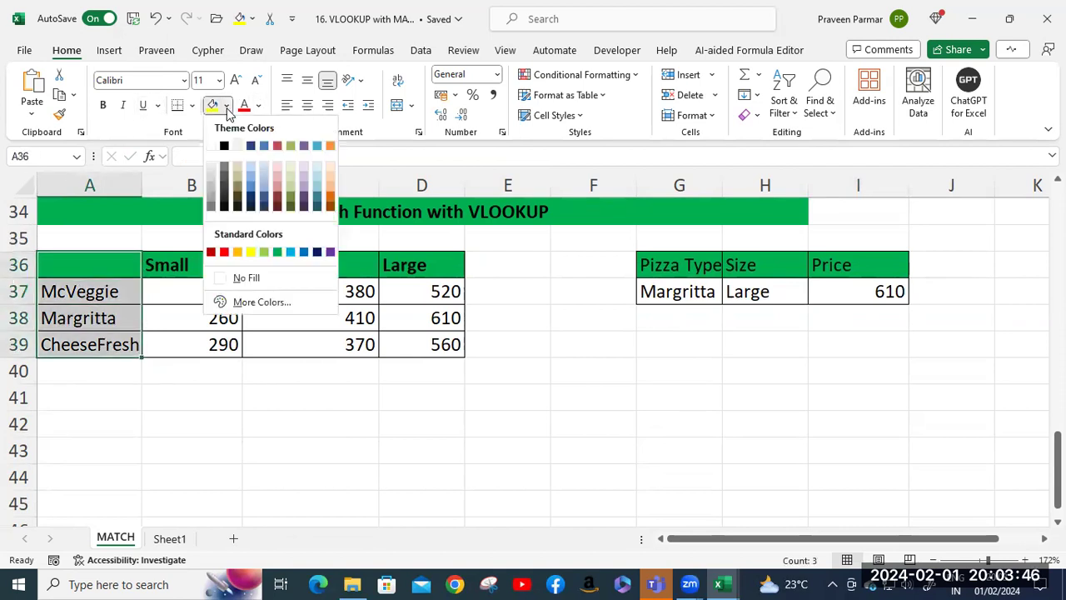
left_click(278, 252)
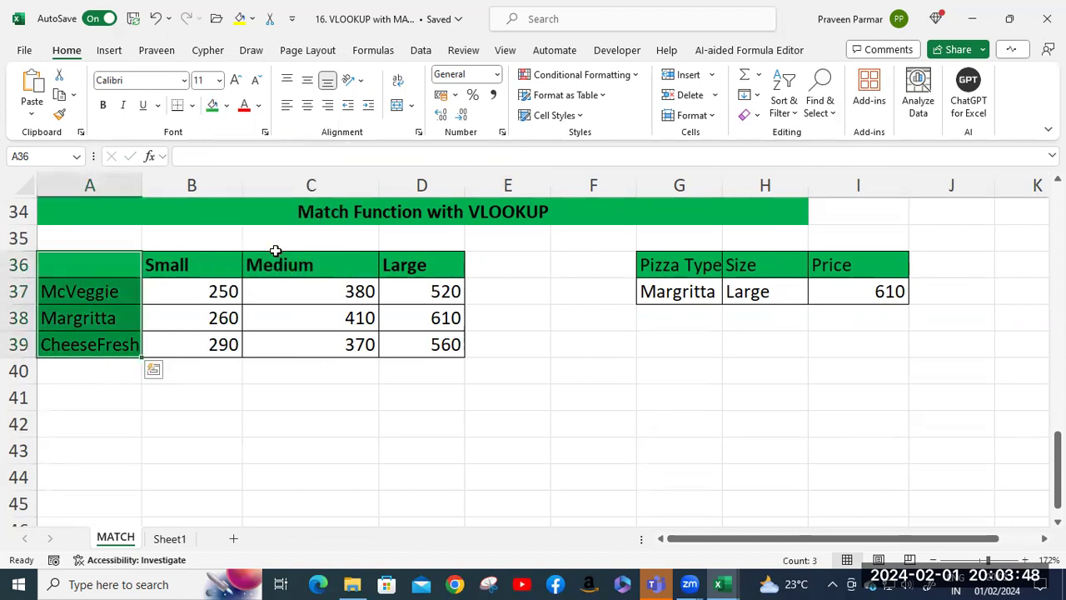
left_click(102, 393)
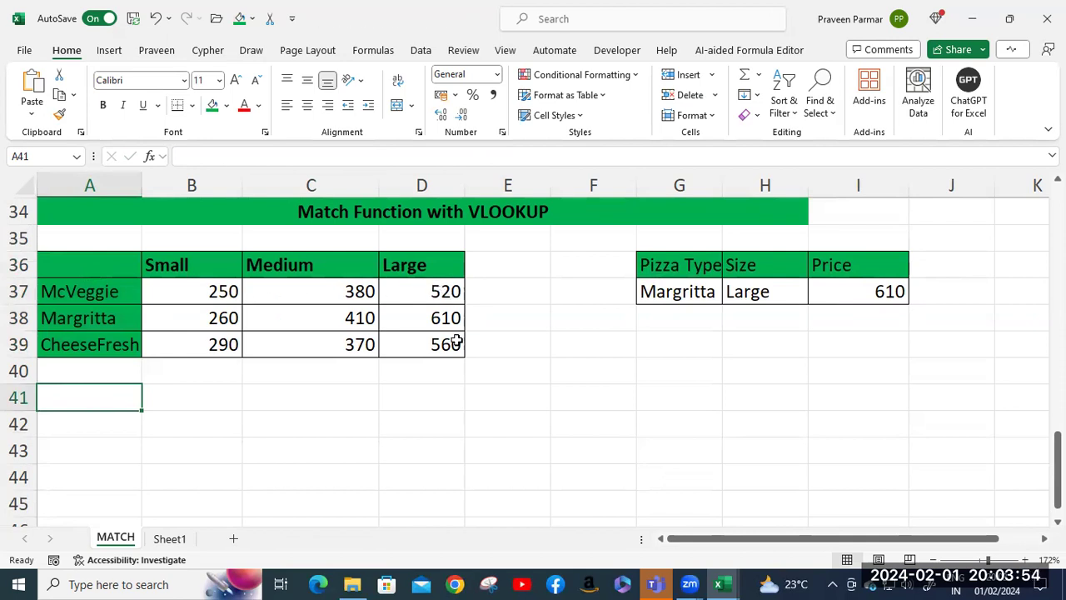
Step: Review the pizza type in G37 and size in H37 that feed the price lookup in I37
left_click(691, 291)
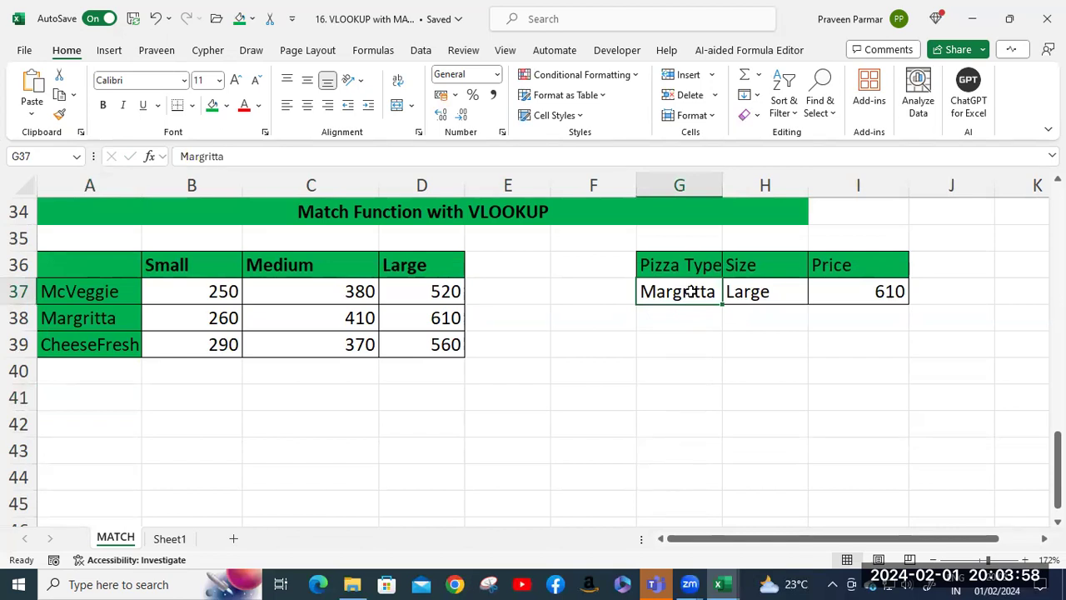
left_click(782, 293)
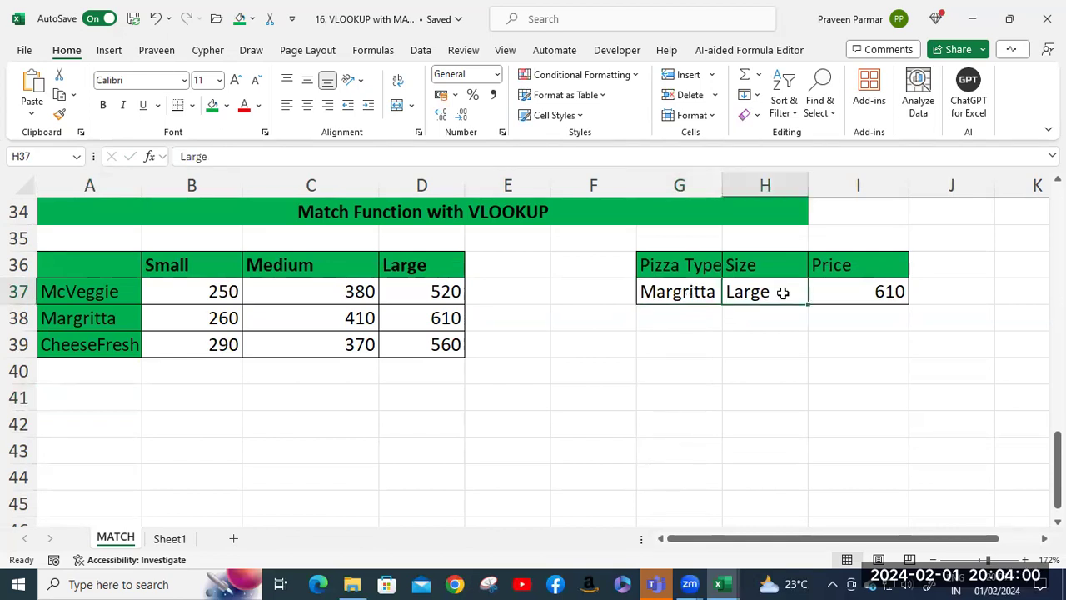
left_click(885, 291)
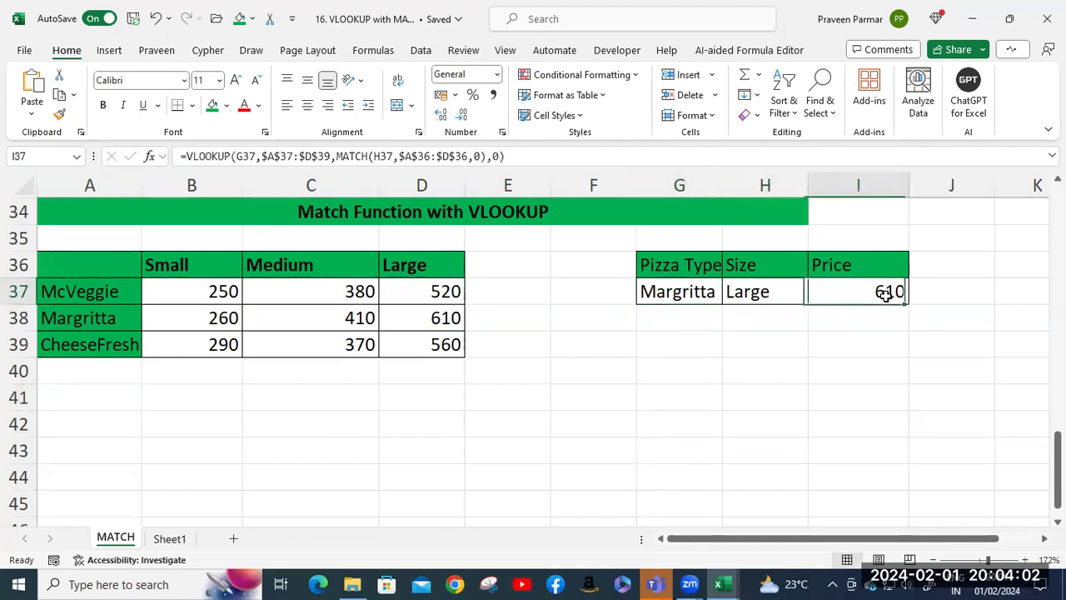
left_click(770, 295)
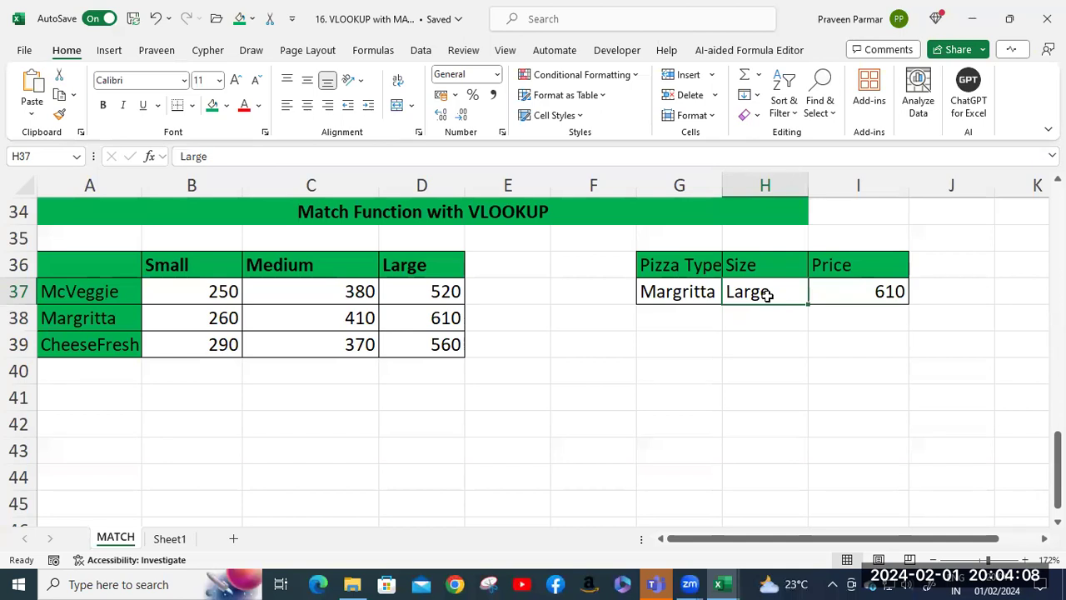
Step: Set the pizza size in H37 to small and check the price formula in I37
type("small")
key("Return")
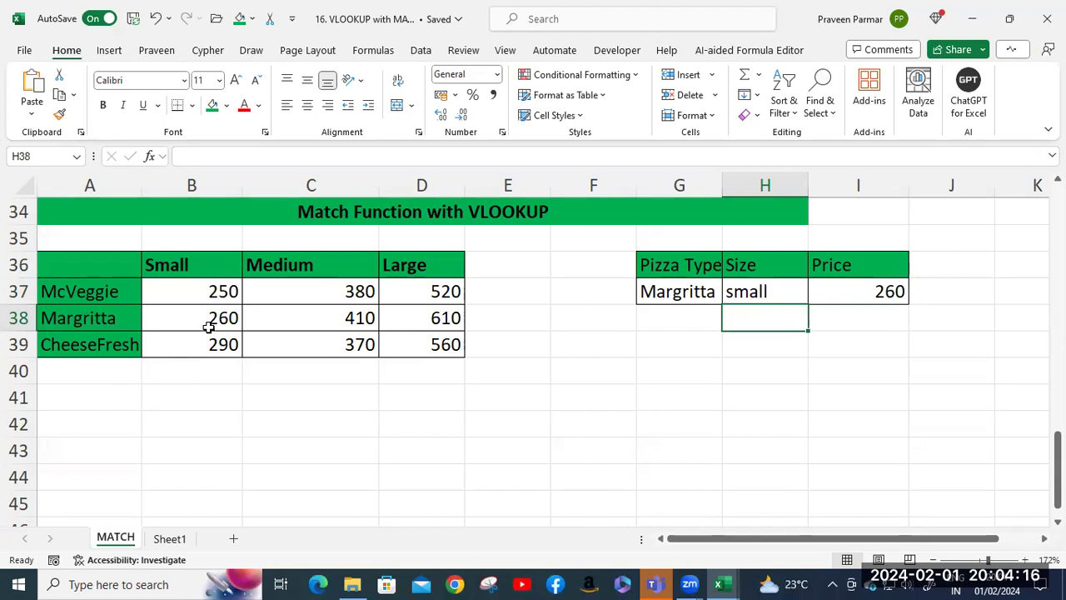
double_click(855, 291)
left_click_drag(754, 538, 834, 530)
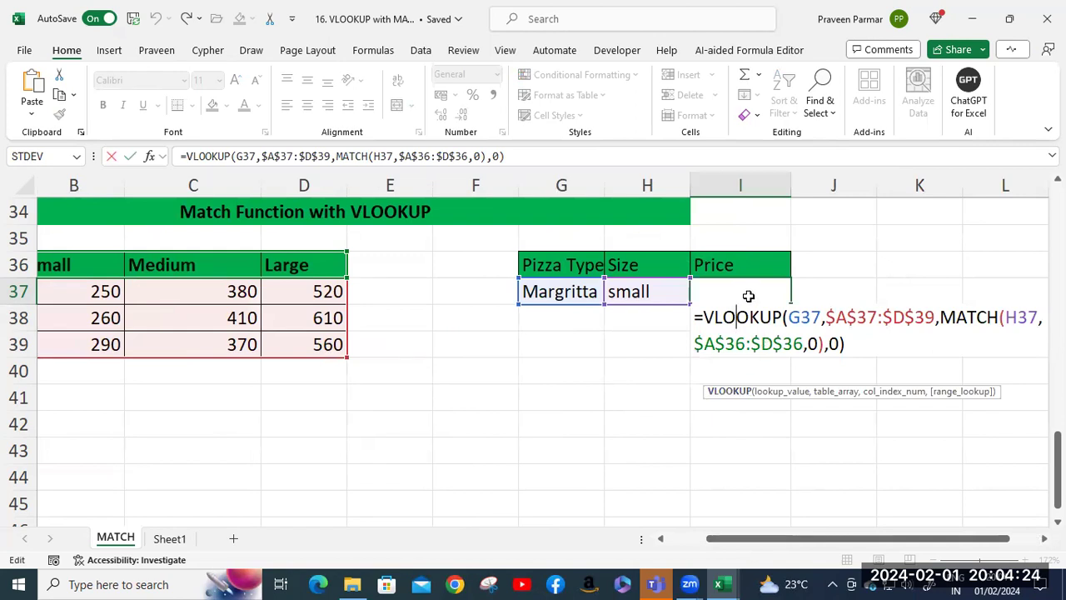
key("ctrl+Return")
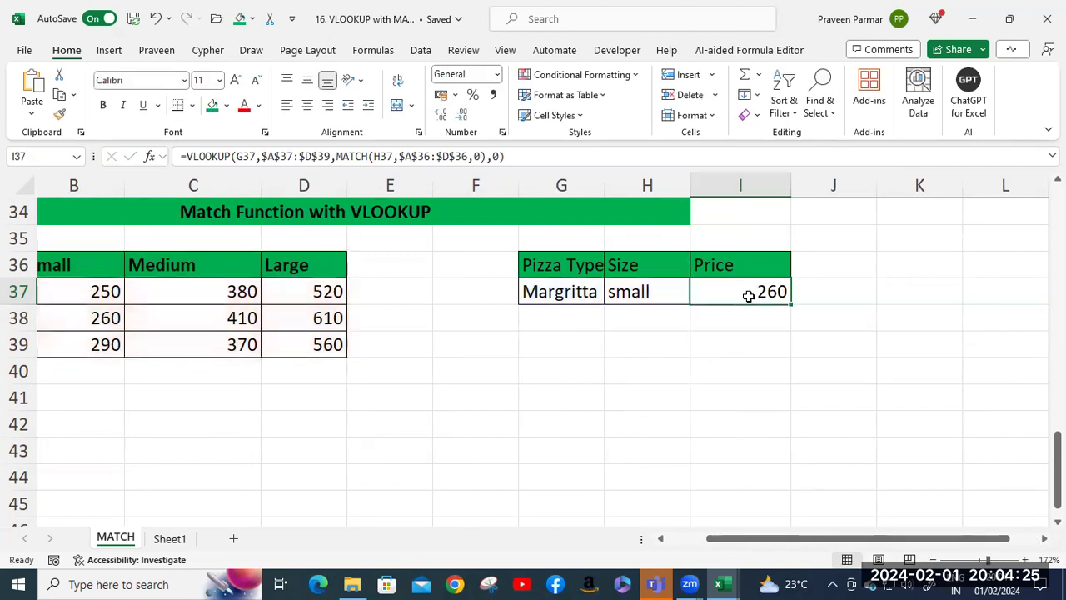
Step: Examine how the VLOOKUP and MATCH formula in I37 refers to the pizza type, the size and the price table
left_click(832, 275)
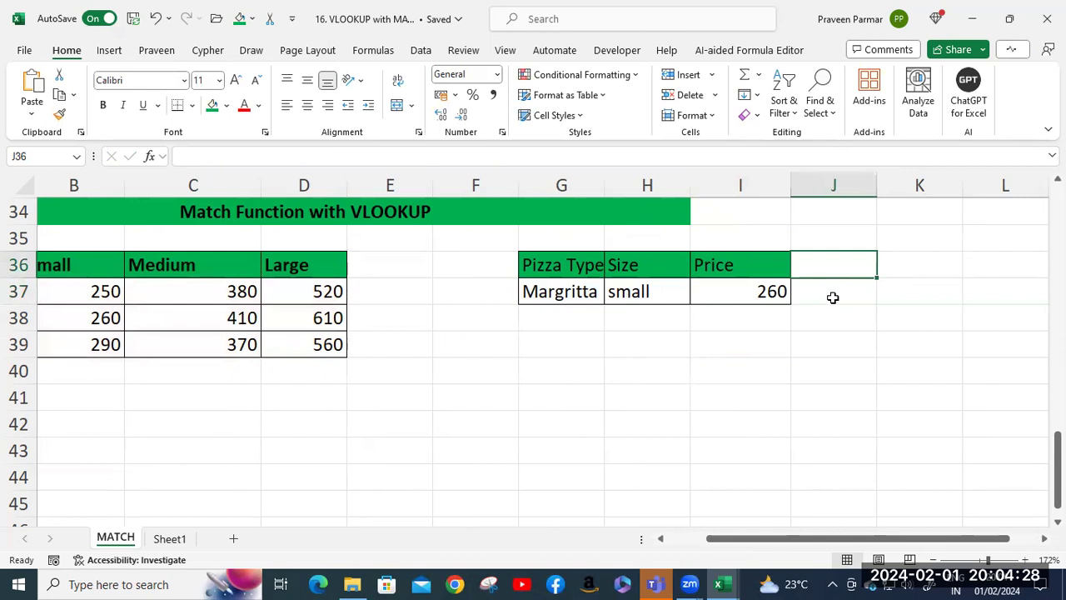
key("Right")
key("Right")
key("Right")
key("Right")
key("Right")
key("Right")
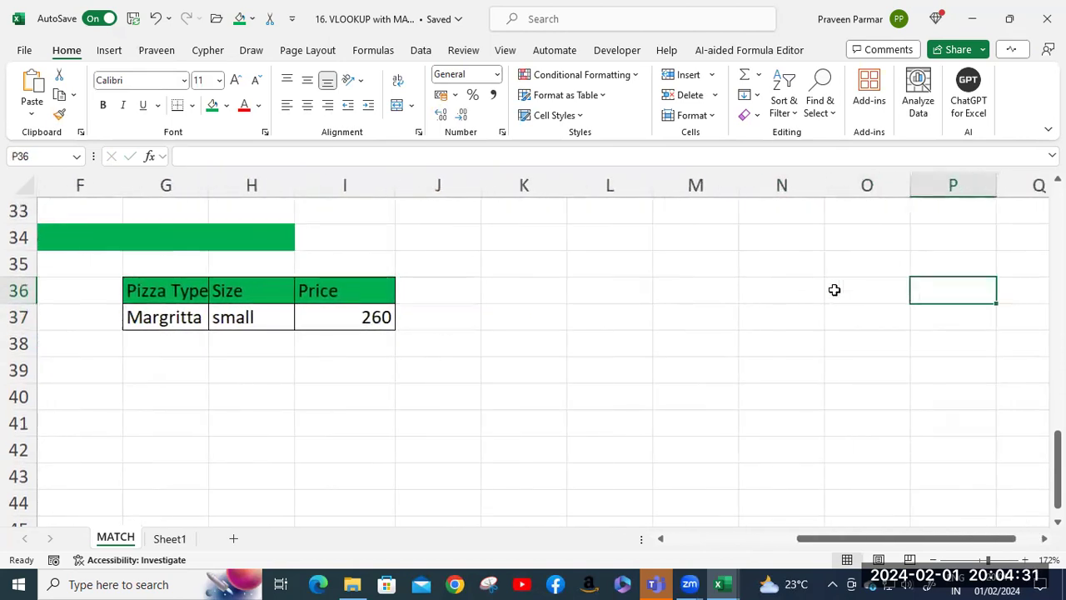
double_click(353, 313)
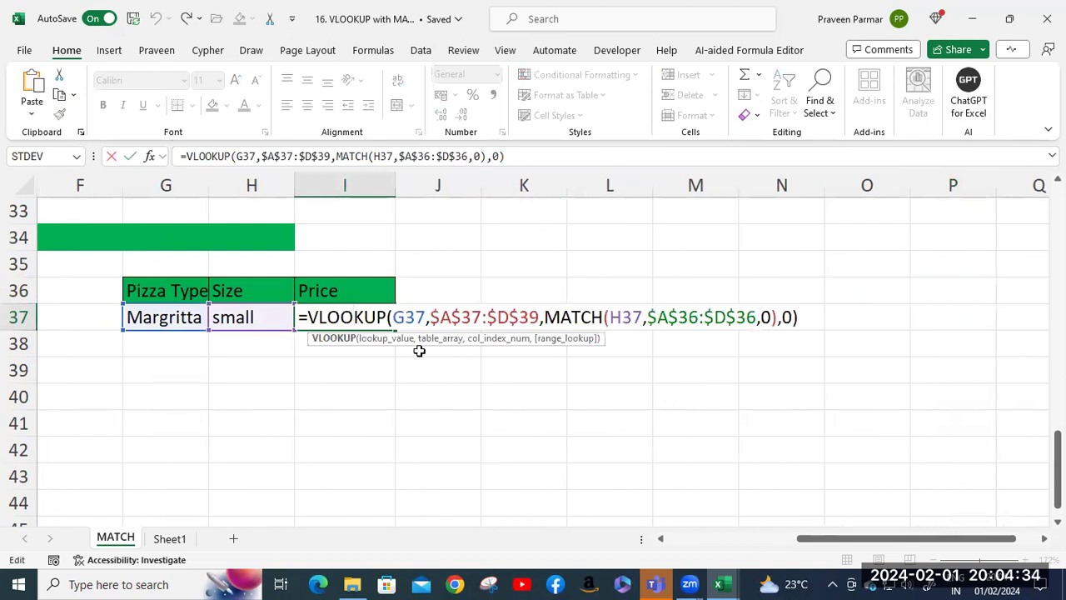
left_click_drag(844, 539, 630, 542)
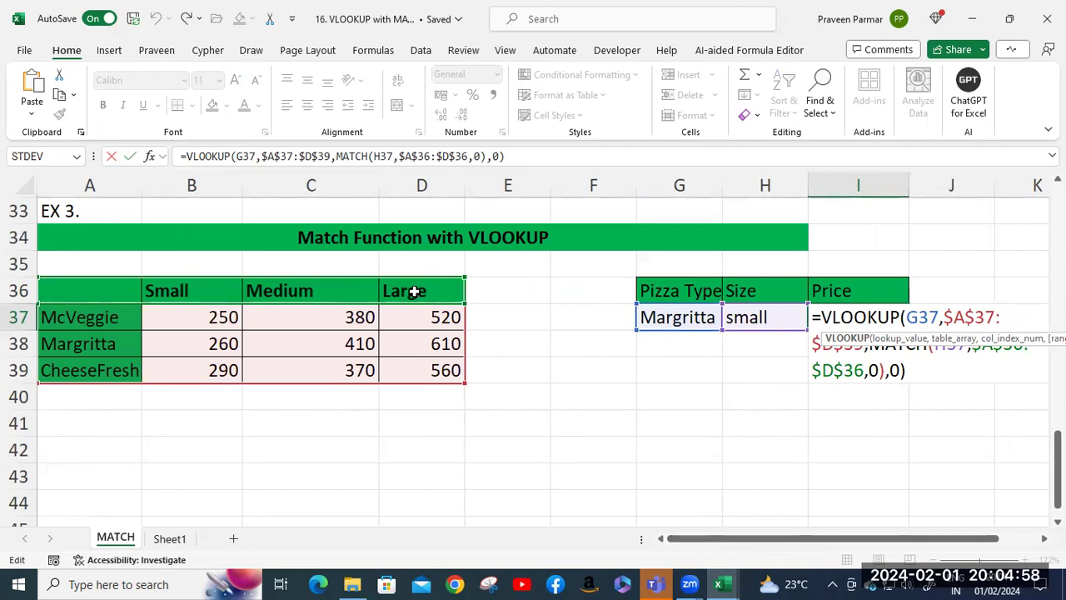
left_click_drag(744, 537, 852, 537)
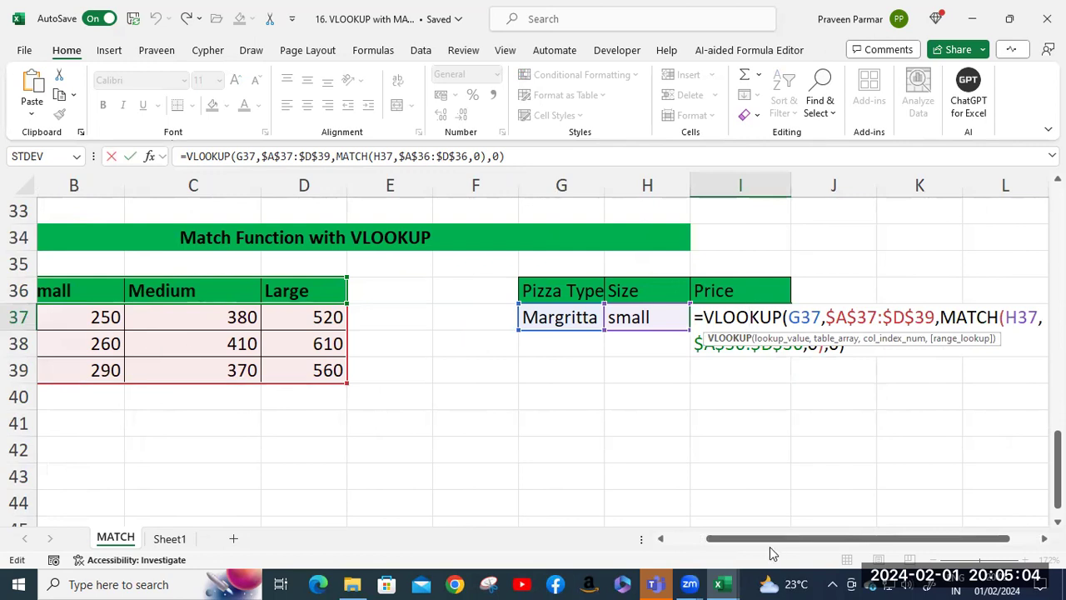
left_click(671, 540)
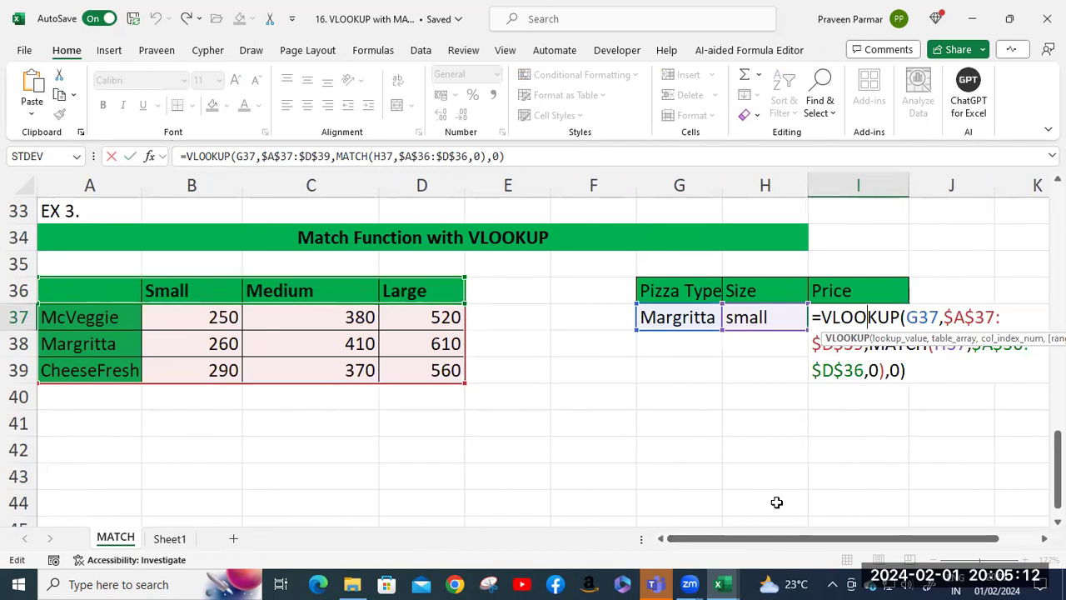
left_click_drag(730, 535, 820, 523)
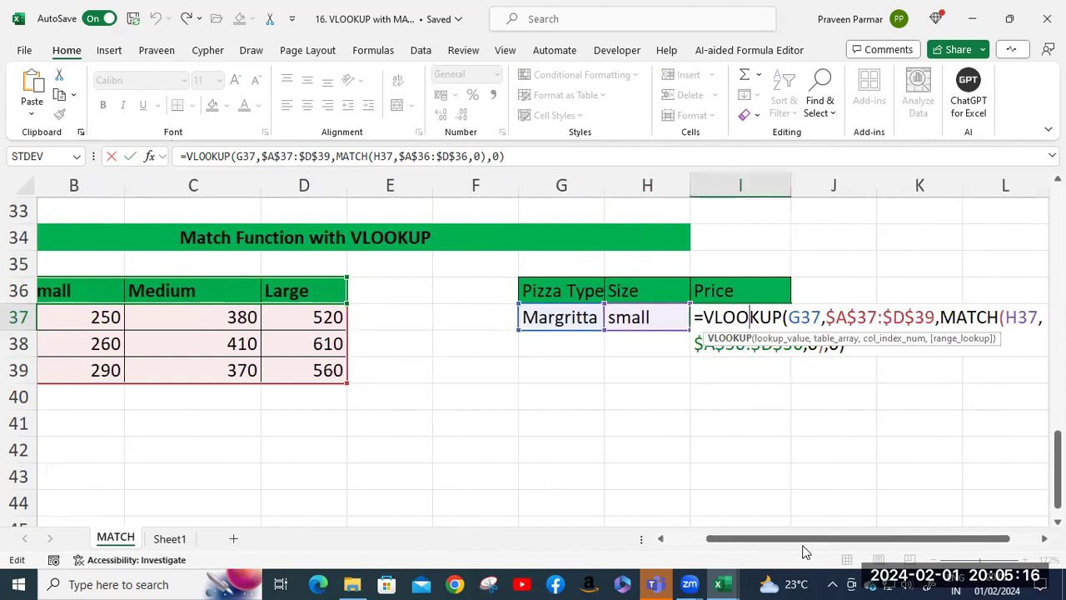
left_click_drag(783, 545, 654, 544)
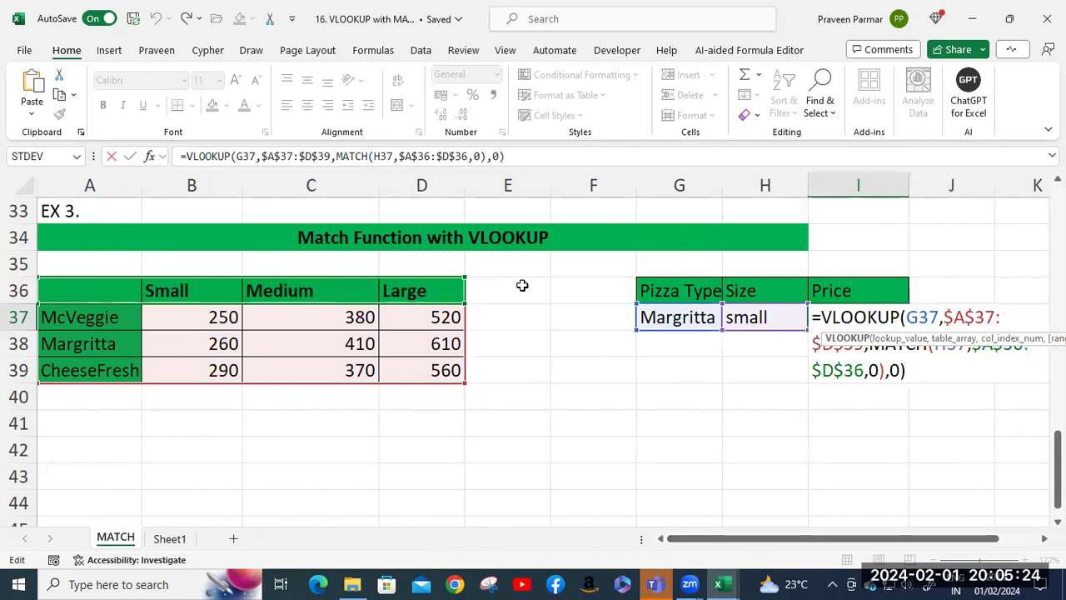
left_click_drag(714, 547, 810, 542)
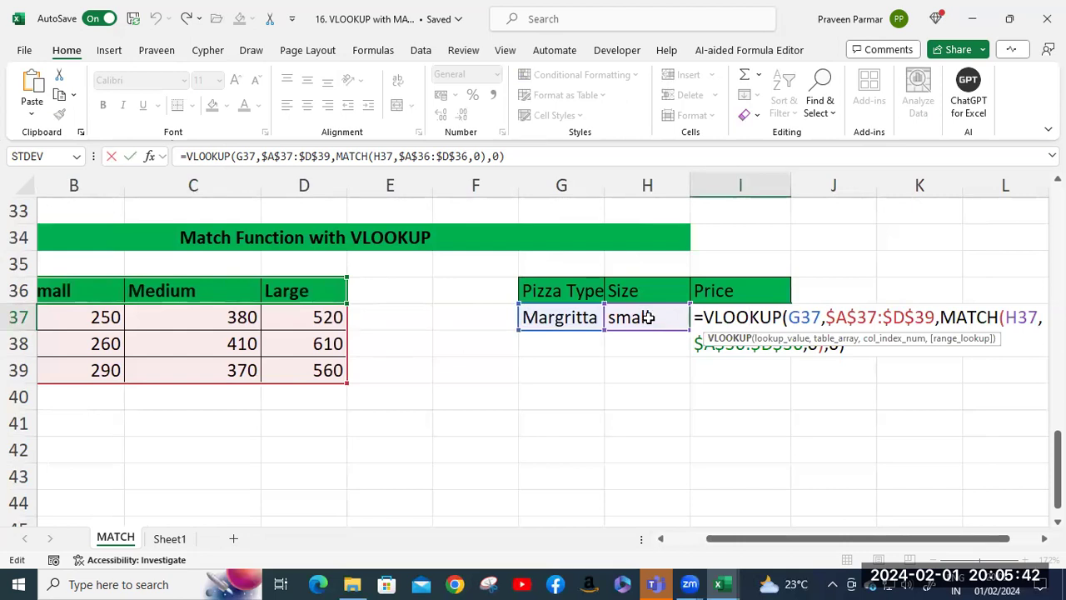
left_click_drag(790, 540, 588, 514)
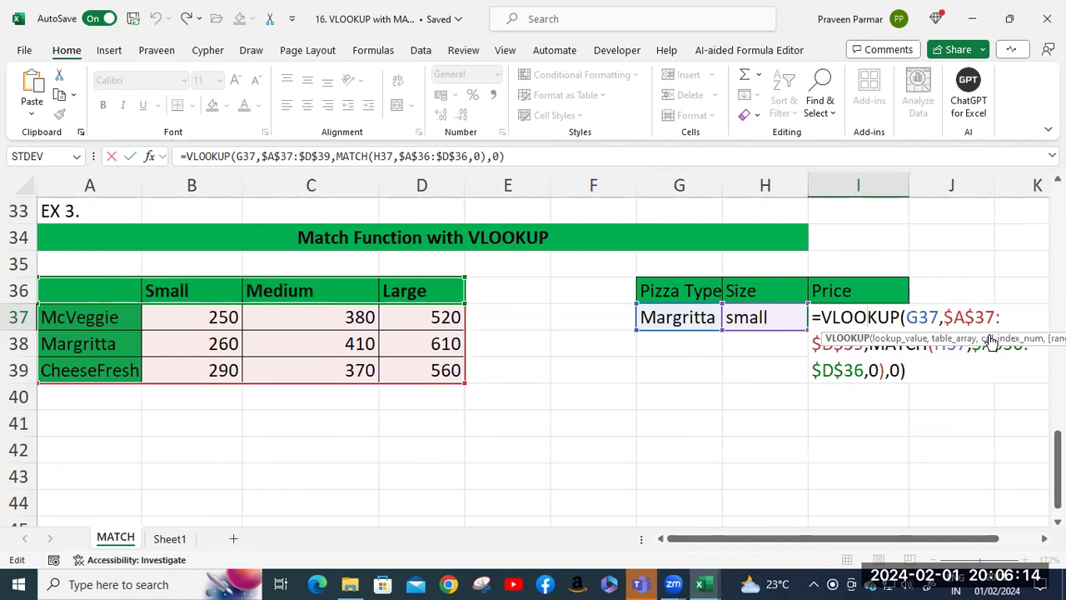
Step: Inspect the match type and range lookup arguments of the I37 formula and leave it as it is
left_click(880, 370)
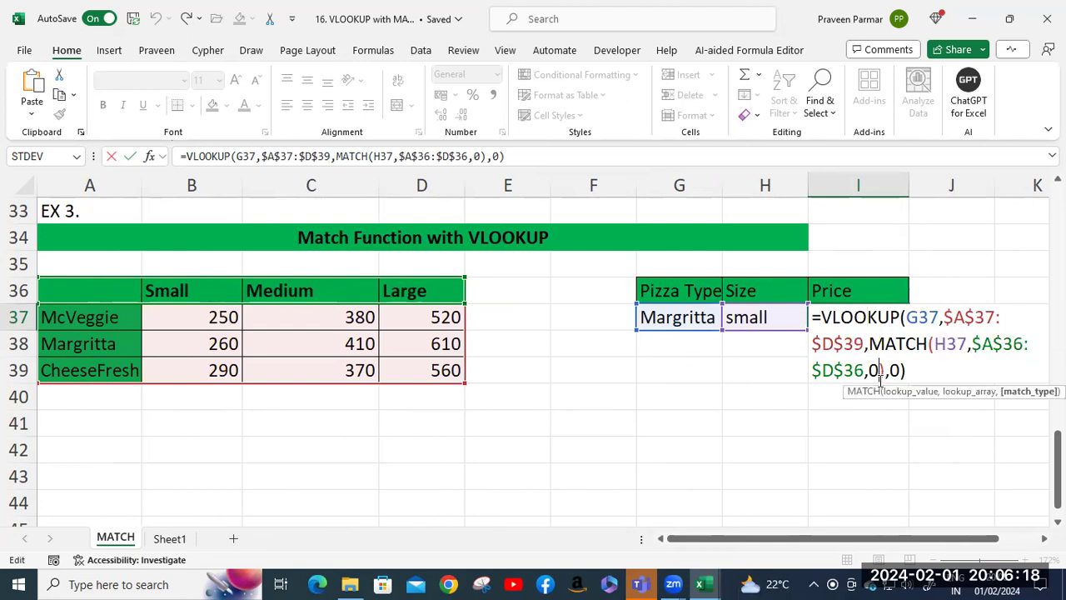
left_click(900, 371)
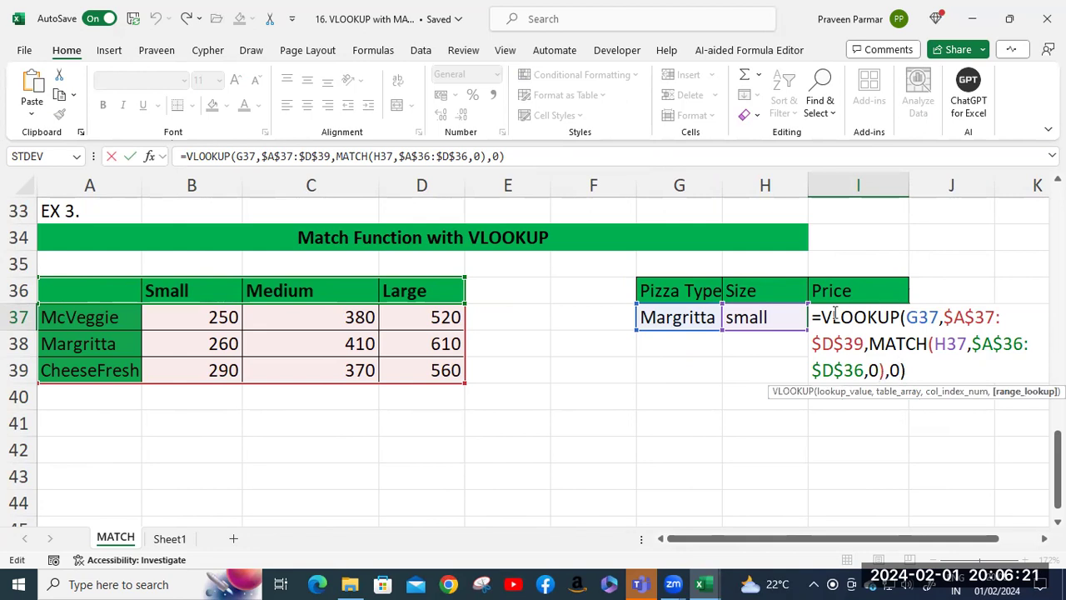
left_click(910, 371)
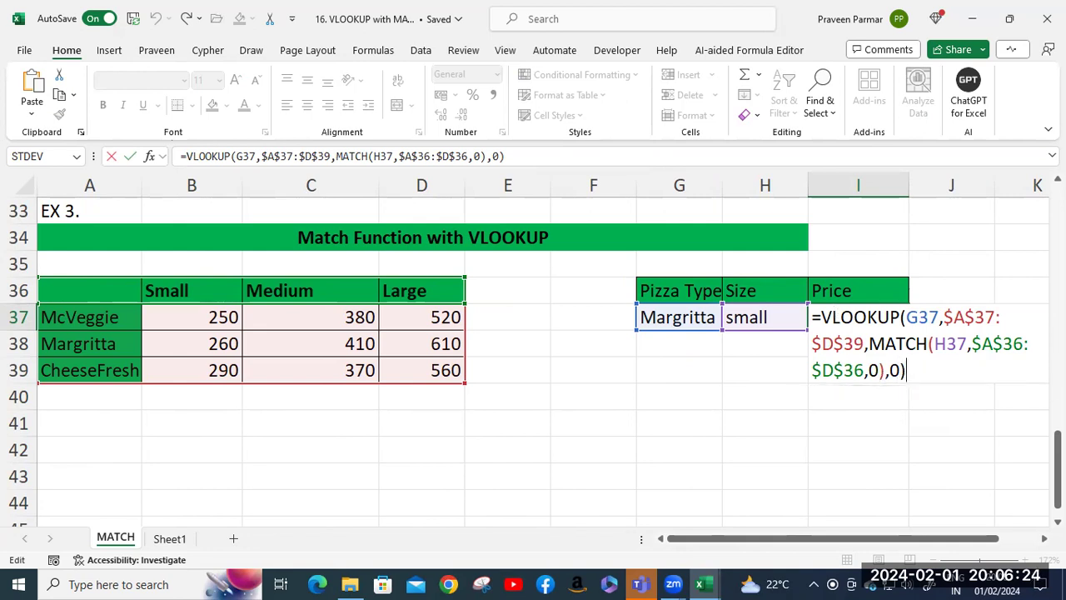
key("Return")
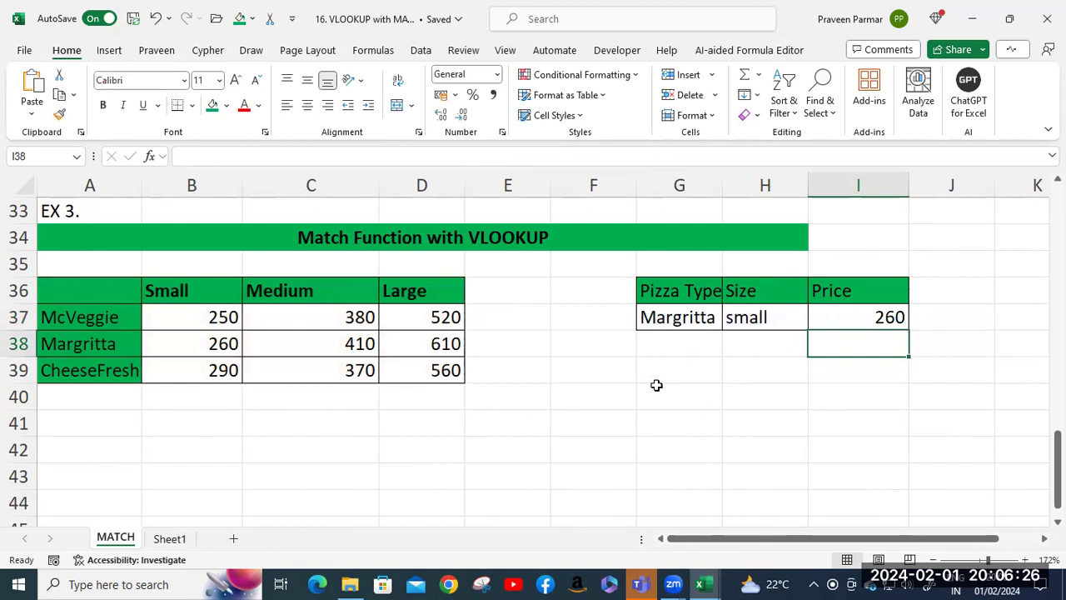
Step: Start a VLOOKUP formula in F40 that looks up G37 in the absolute table range $A$36:$D$39
left_click(571, 403)
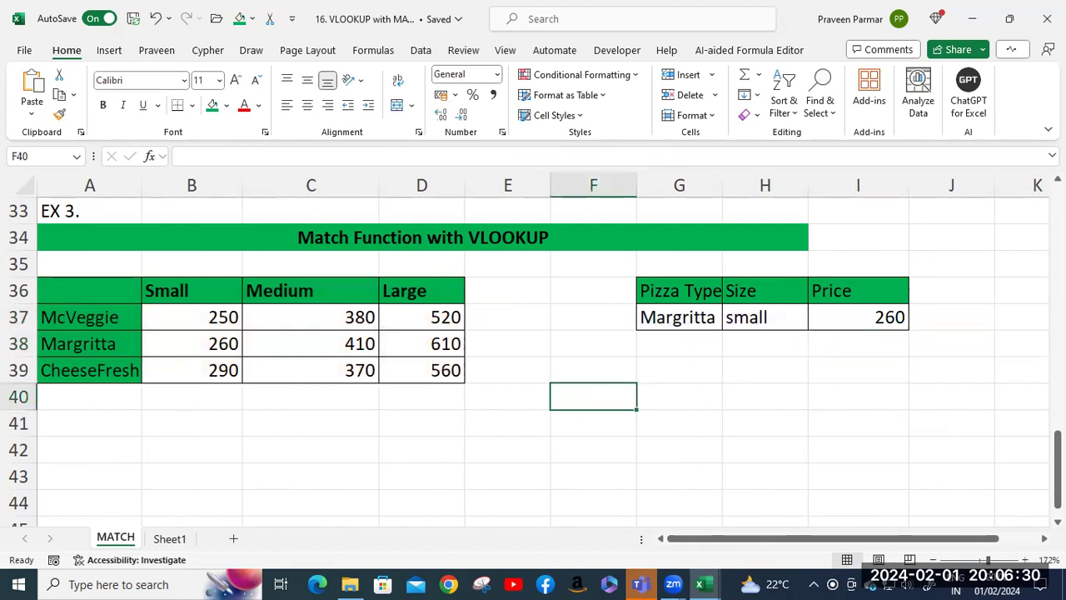
type("=")
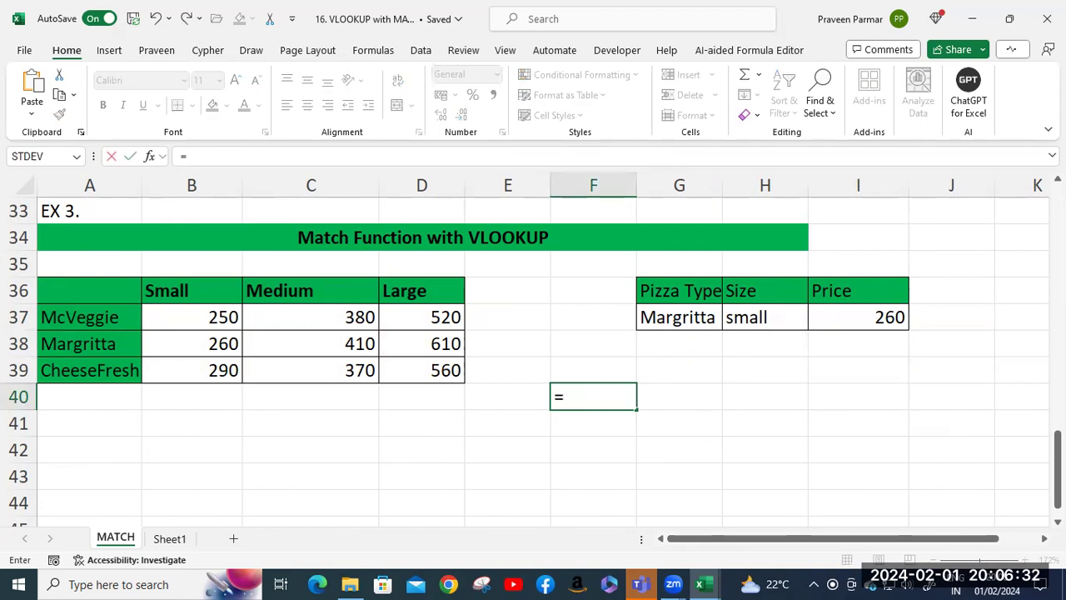
type("vl")
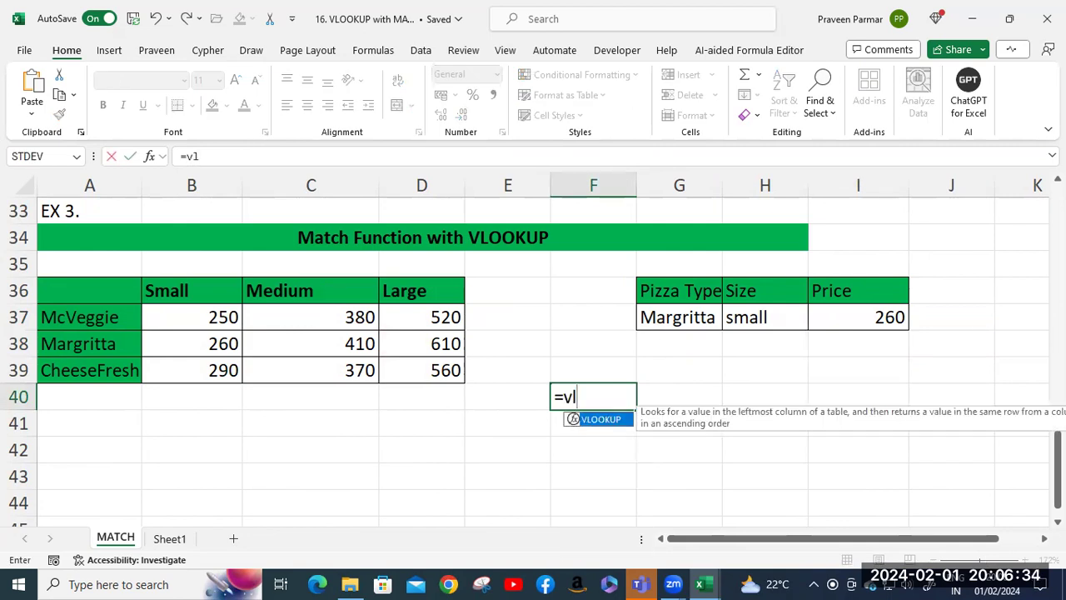
key("Tab")
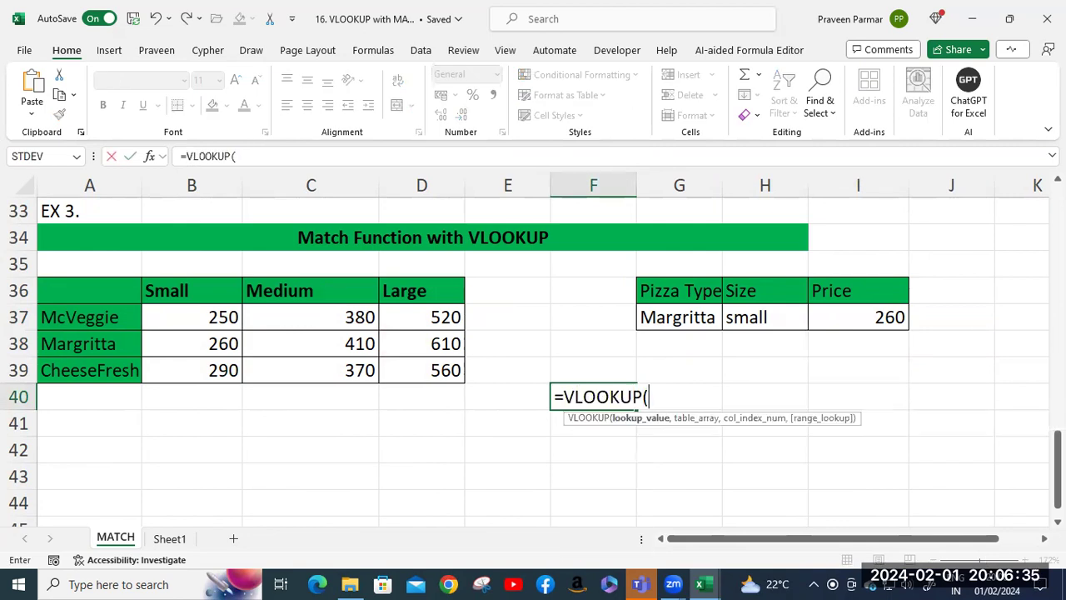
left_click(663, 318)
type(",")
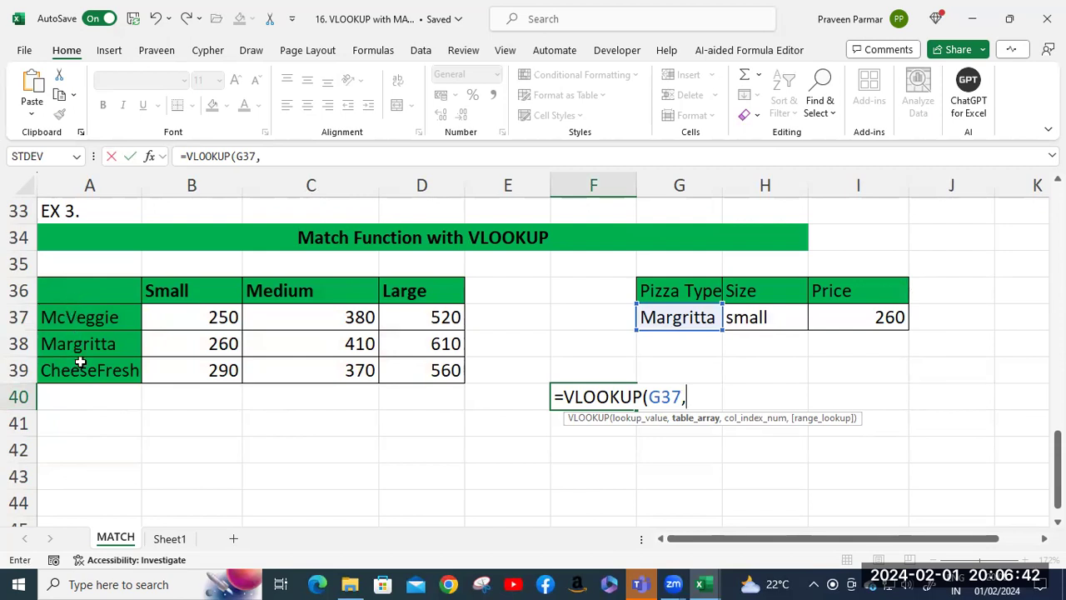
left_click_drag(62, 289, 440, 370)
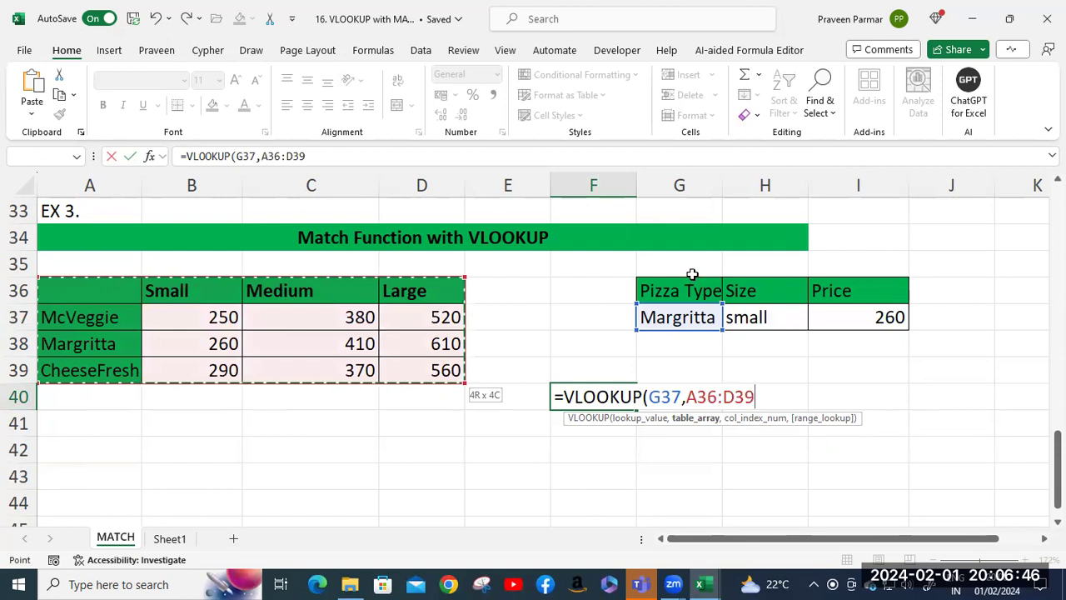
key("F4")
type(",")
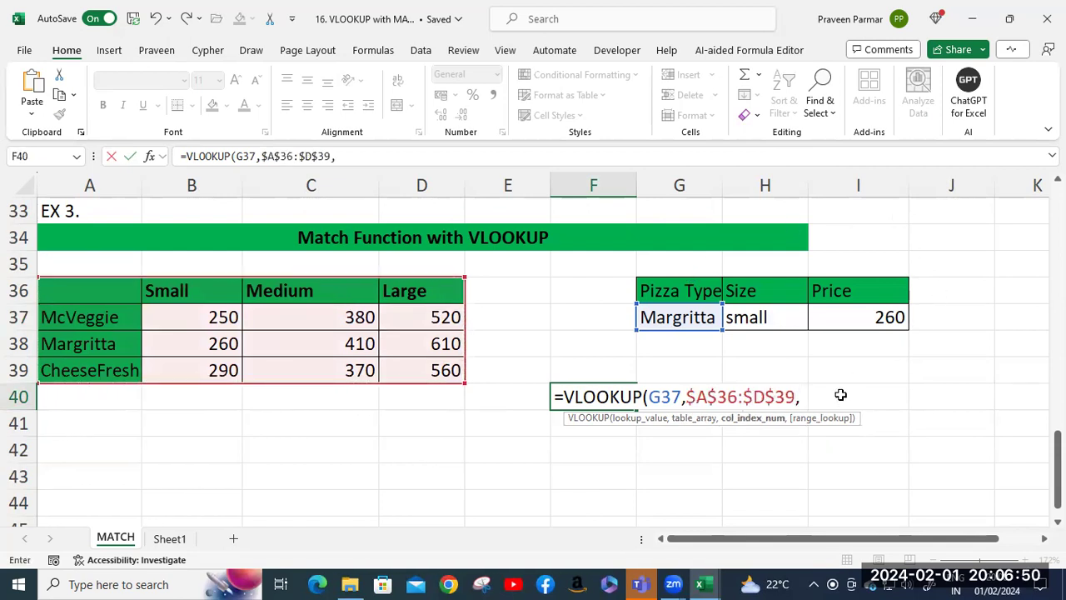
Step: Complete the F40 formula with MATCH(H37,$A$36:$D$36,0) as the column index and 0 as the range lookup
type("mat")
key("Tab")
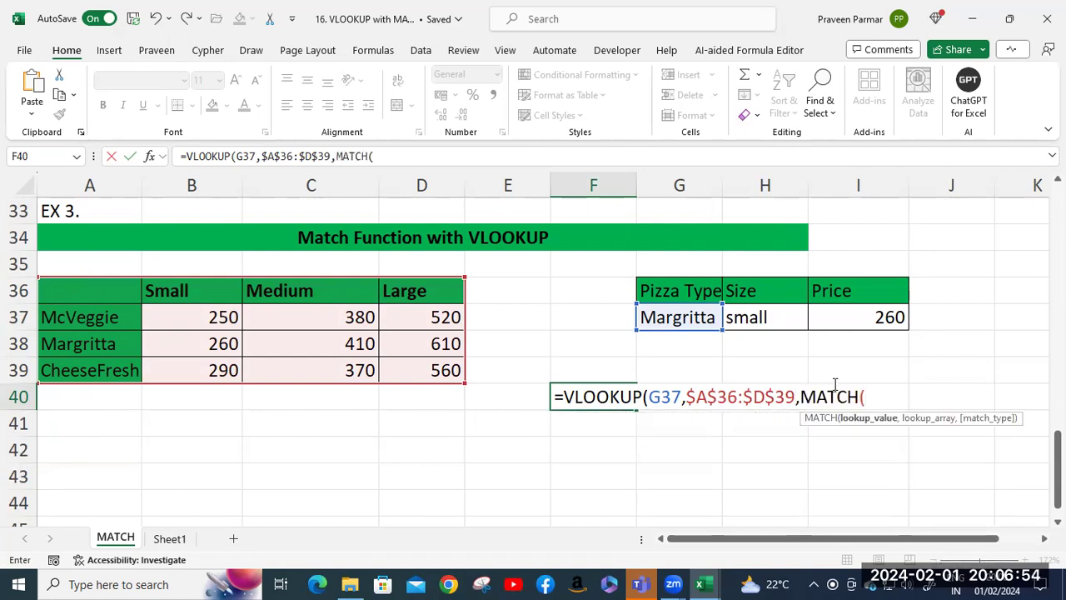
left_click(747, 319)
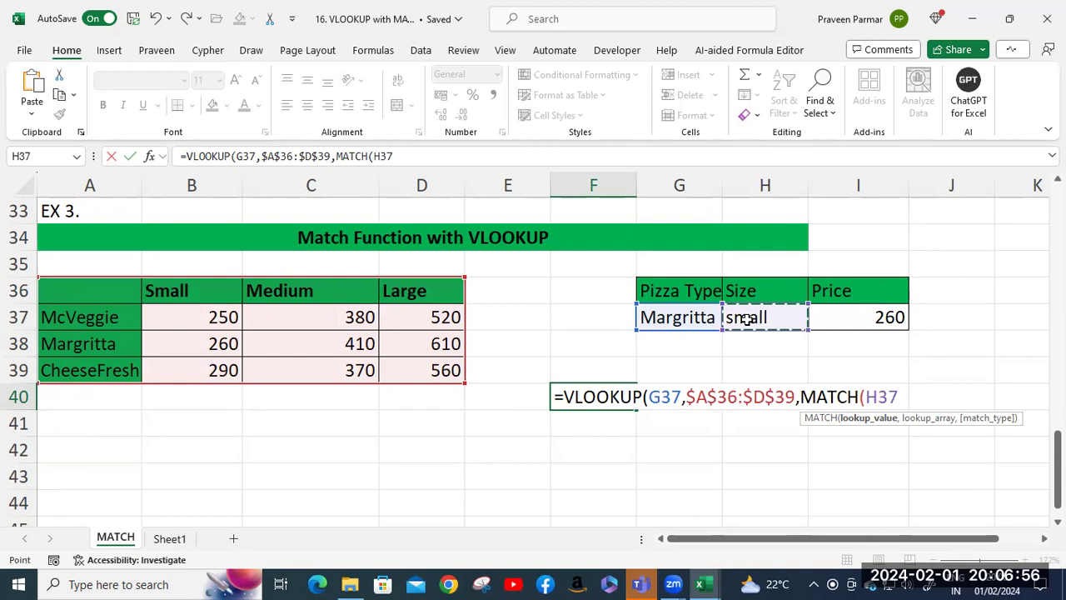
type(",")
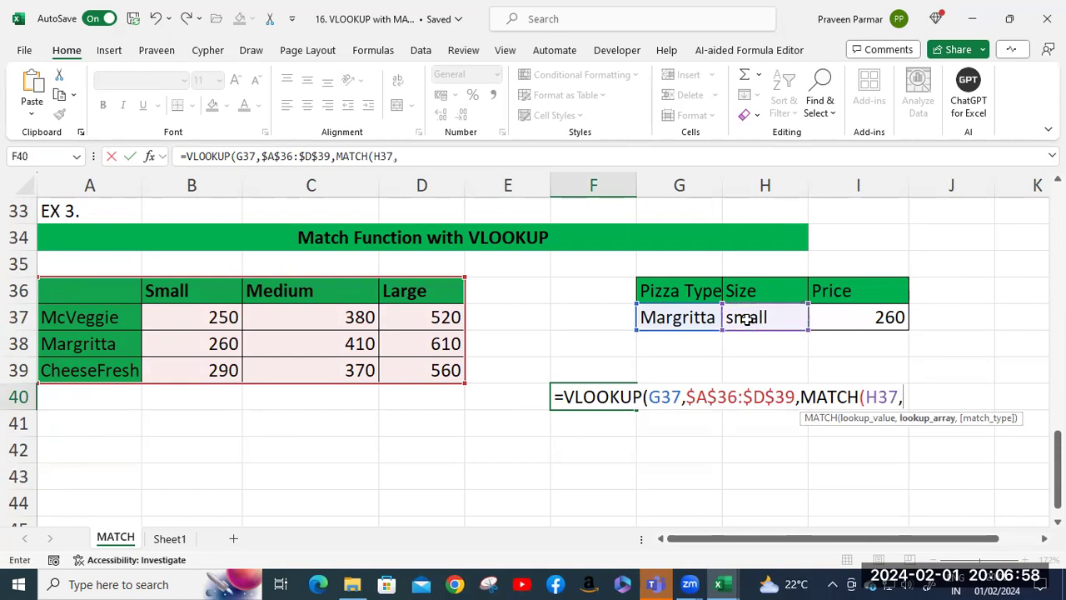
left_click_drag(62, 292, 427, 287)
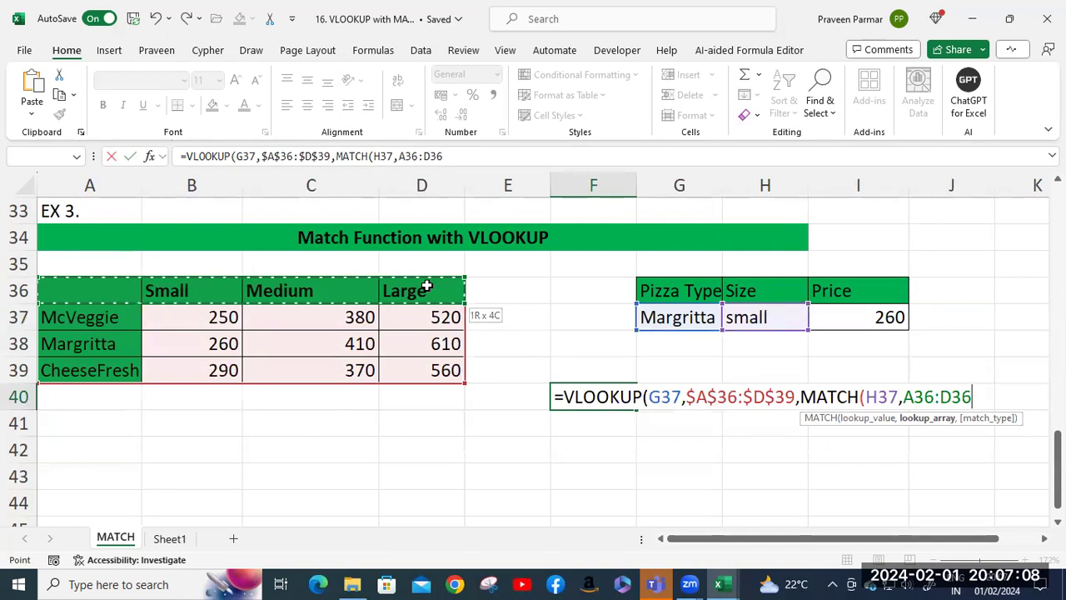
key("F4")
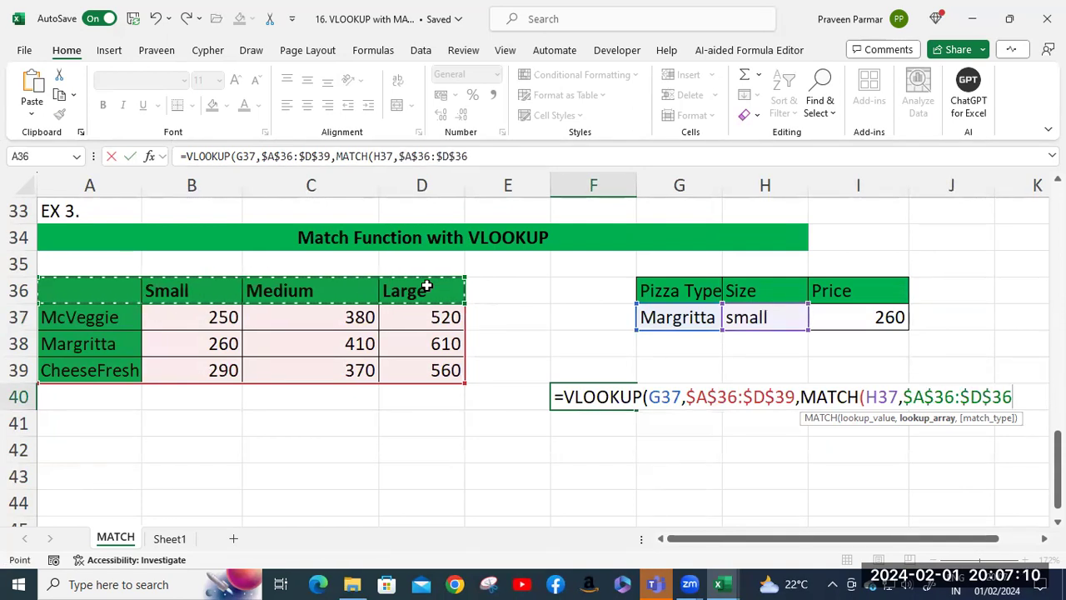
type(",0)")
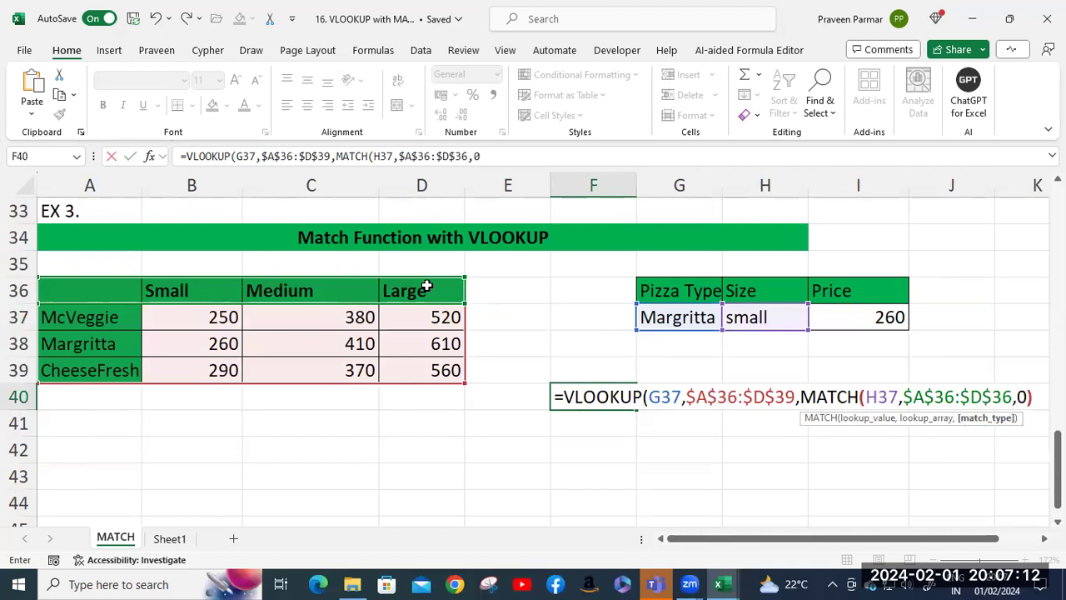
type(",0")
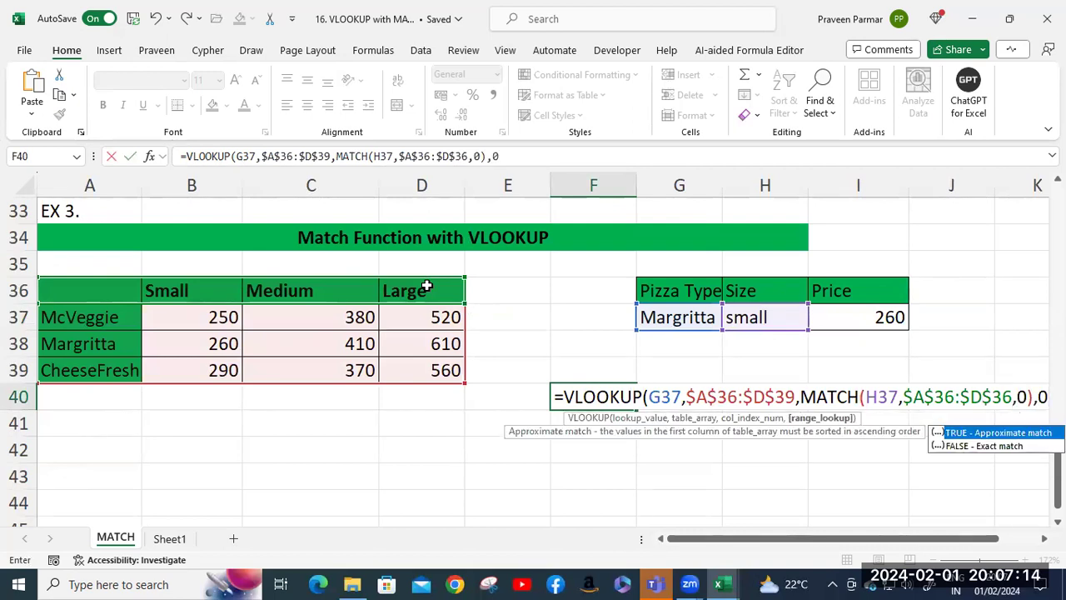
type(")")
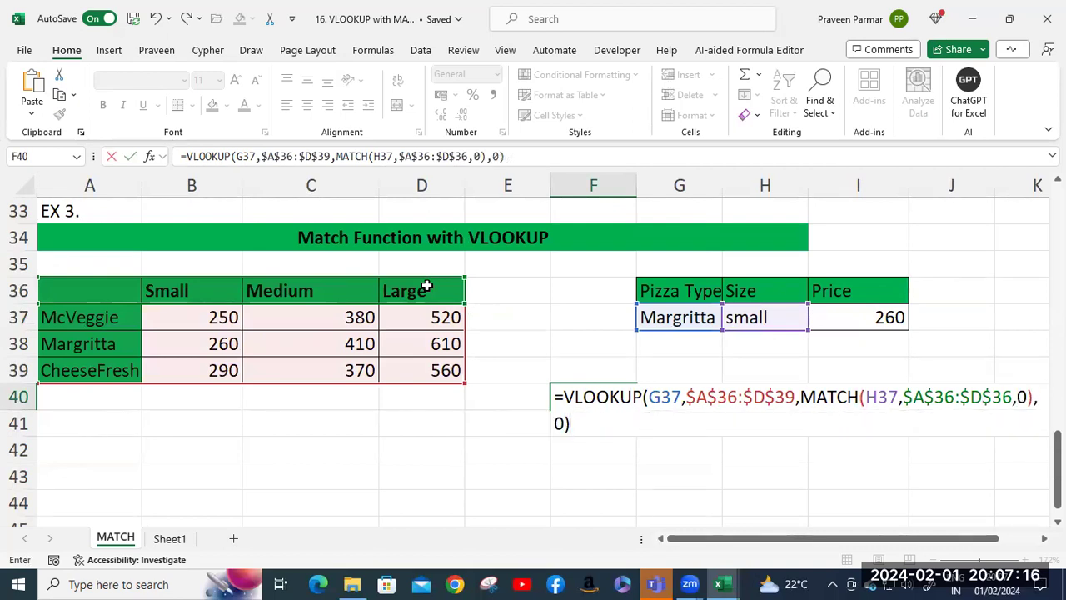
key("Return")
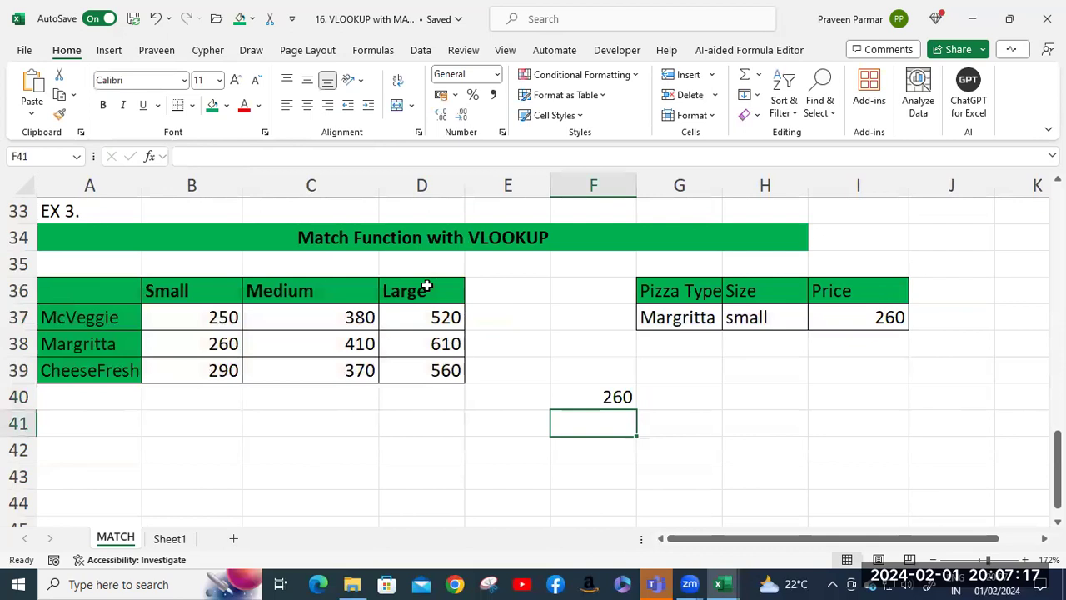
Step: Check the F40 formula and change the pizza type in G37 to CheeseFresh
left_click(613, 397)
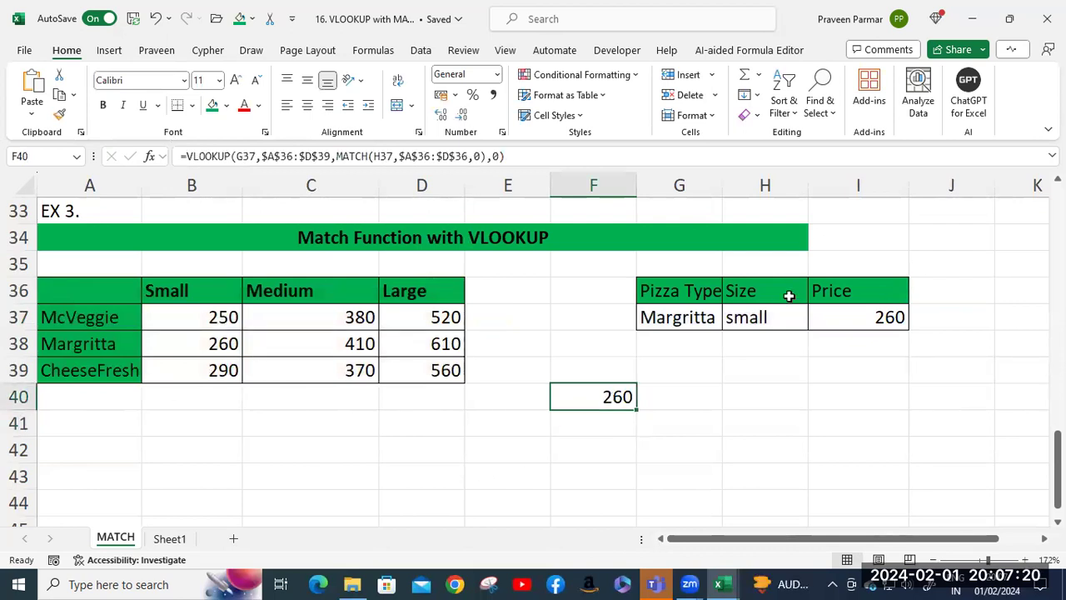
left_click(683, 317)
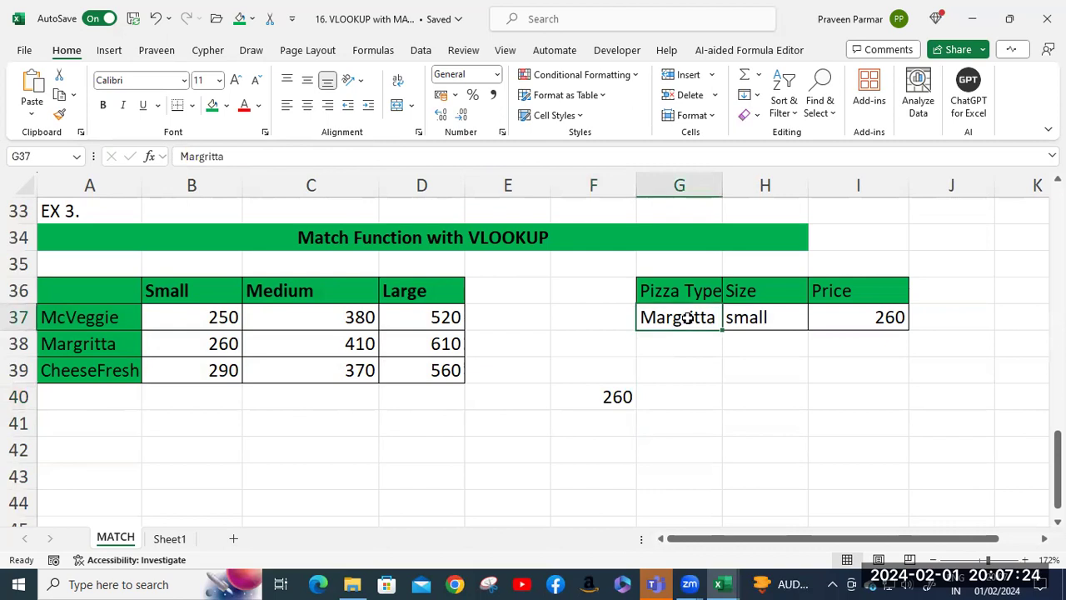
type("Cheese")
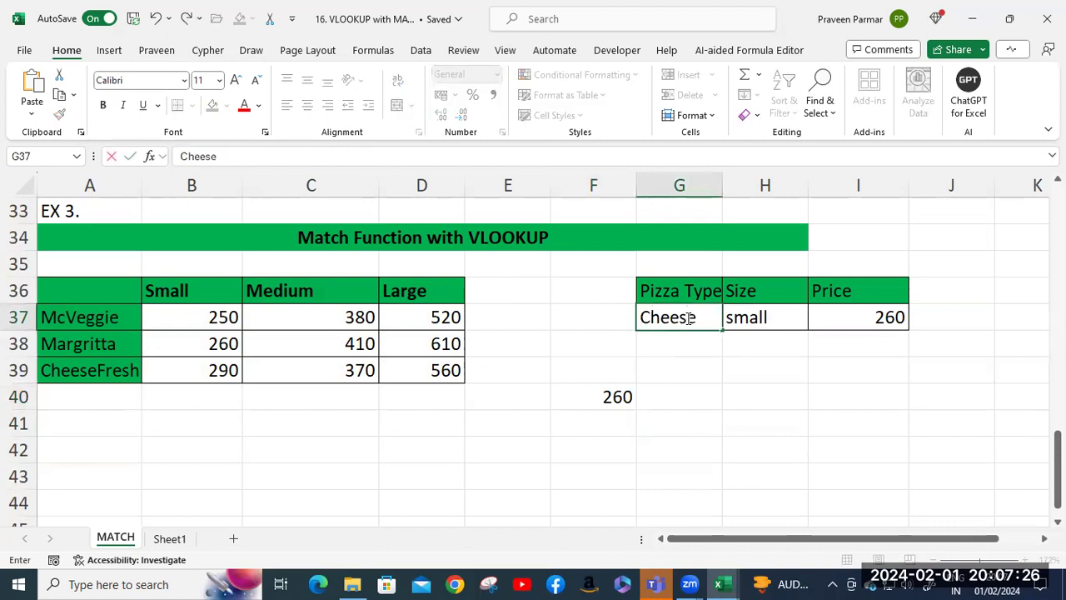
type("Fresh")
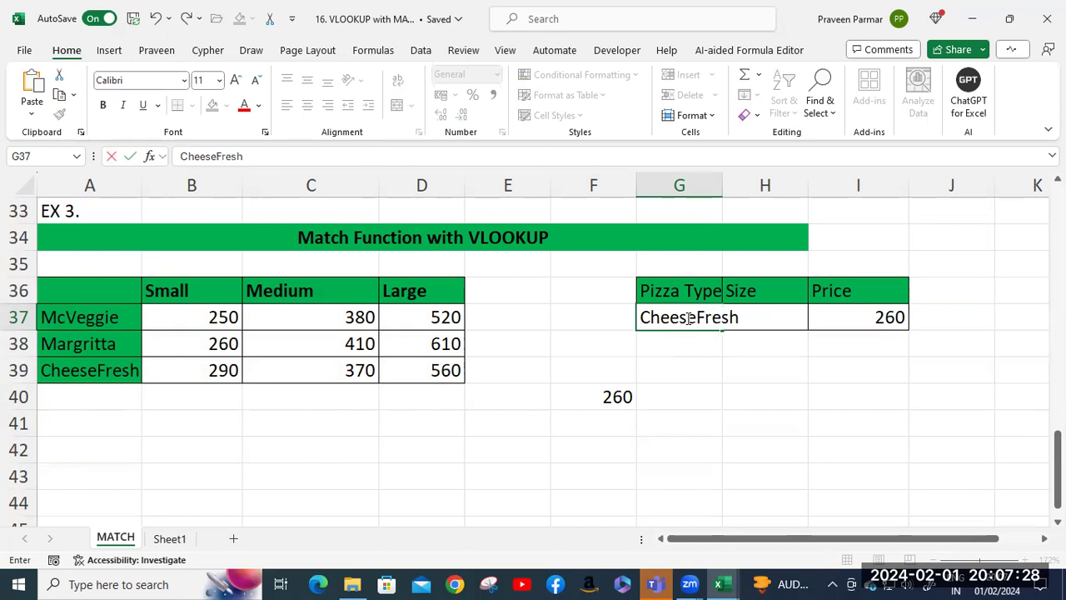
key("Return")
type("]")
key("BackSpace")
key("Return")
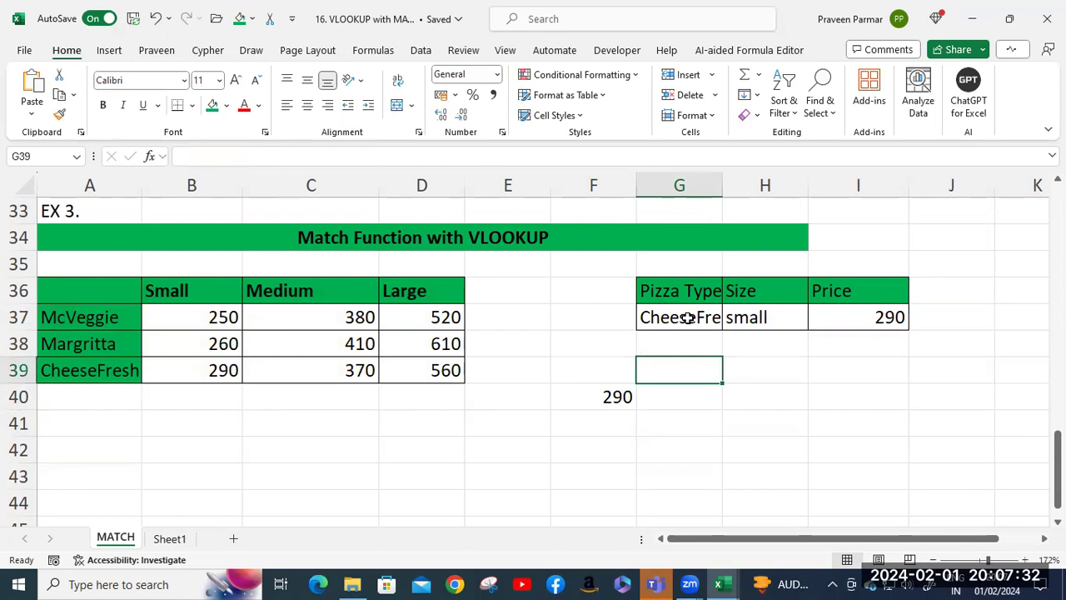
Step: Add list data validation to the pizza type cell G37 with source =$A$37:$A$39, and choose McVeggie from it
left_click(685, 317)
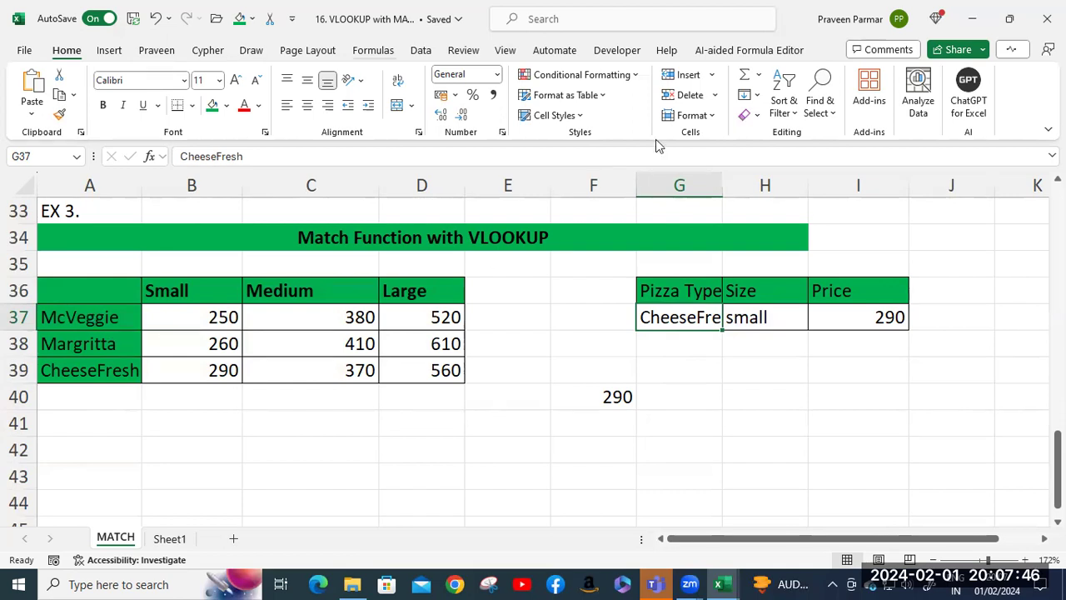
scroll(655, 139, "down", 7)
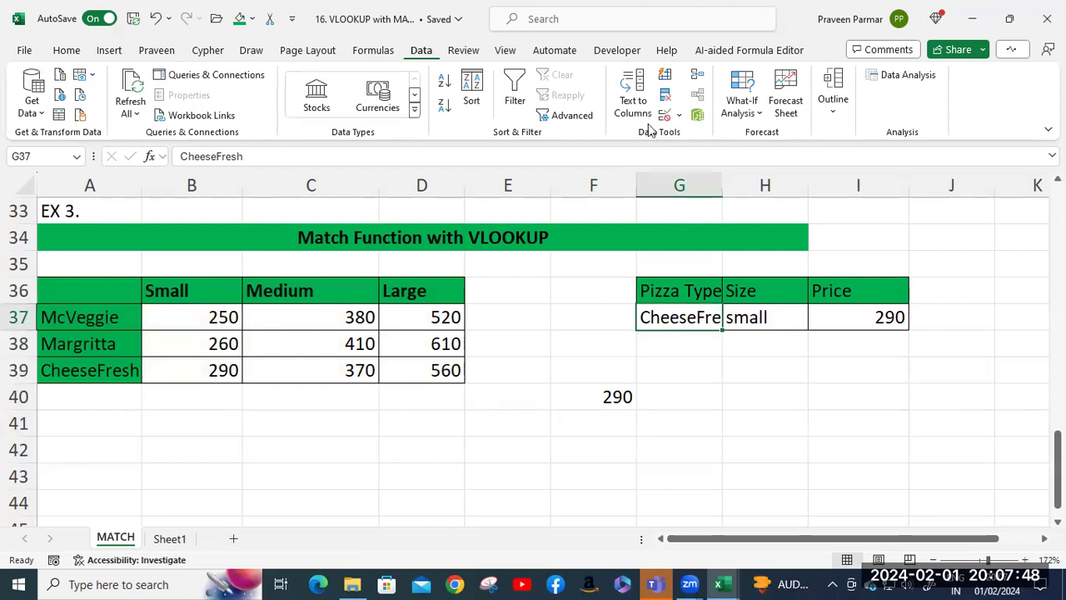
left_click(678, 115)
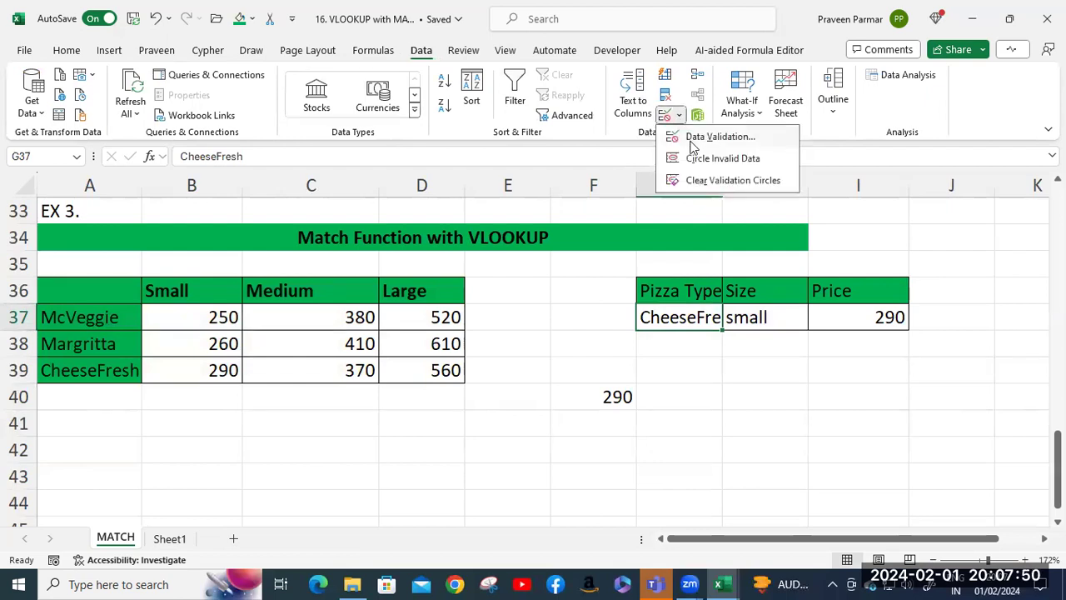
left_click(683, 136)
left_click(646, 140)
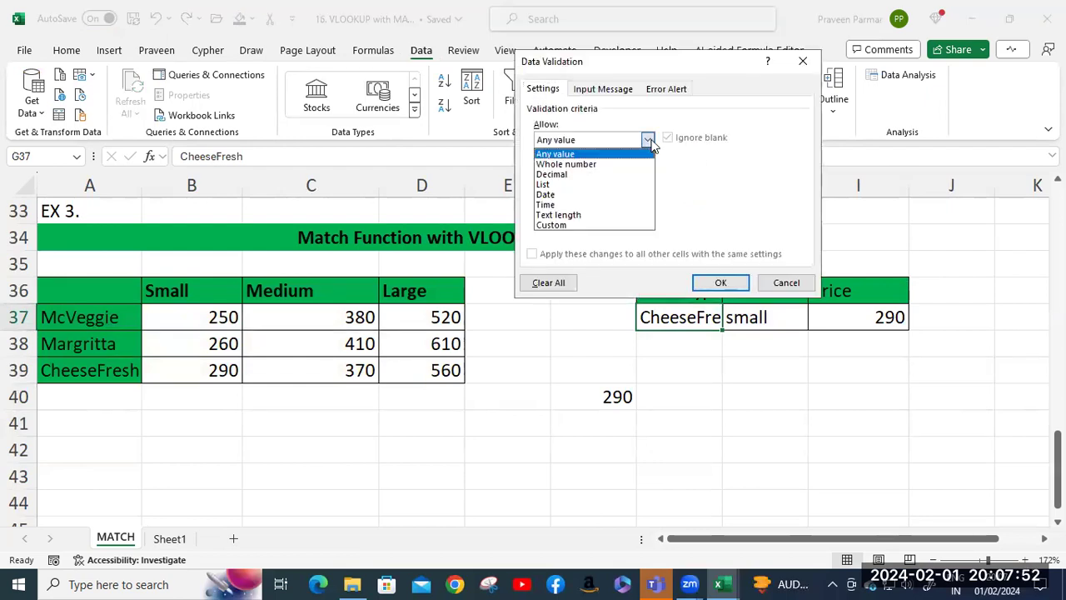
left_click(587, 184)
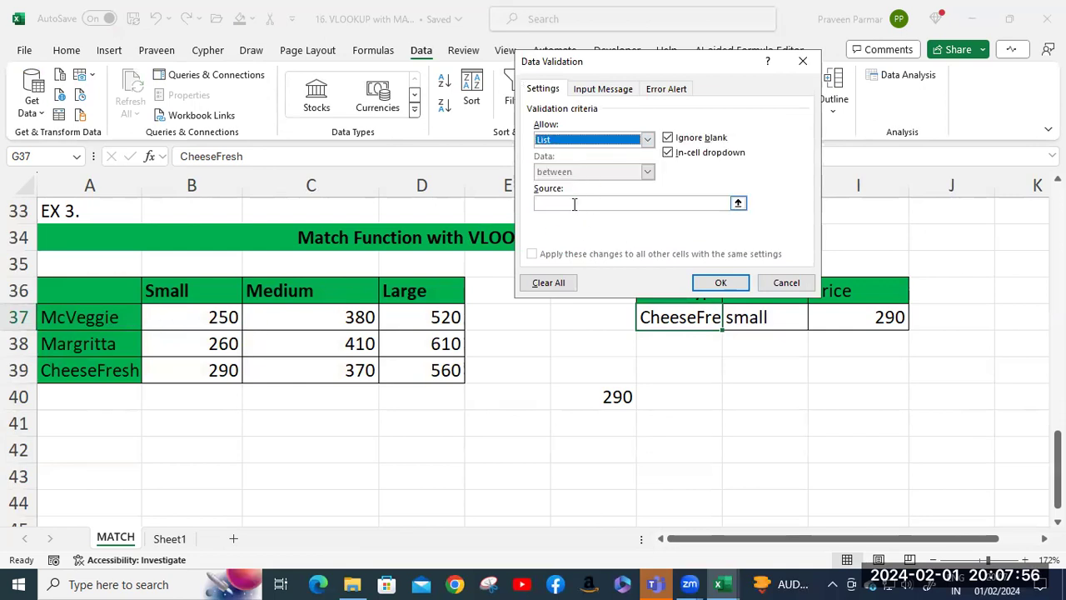
left_click(574, 203)
left_click(109, 318)
left_click_drag(108, 318, 110, 371)
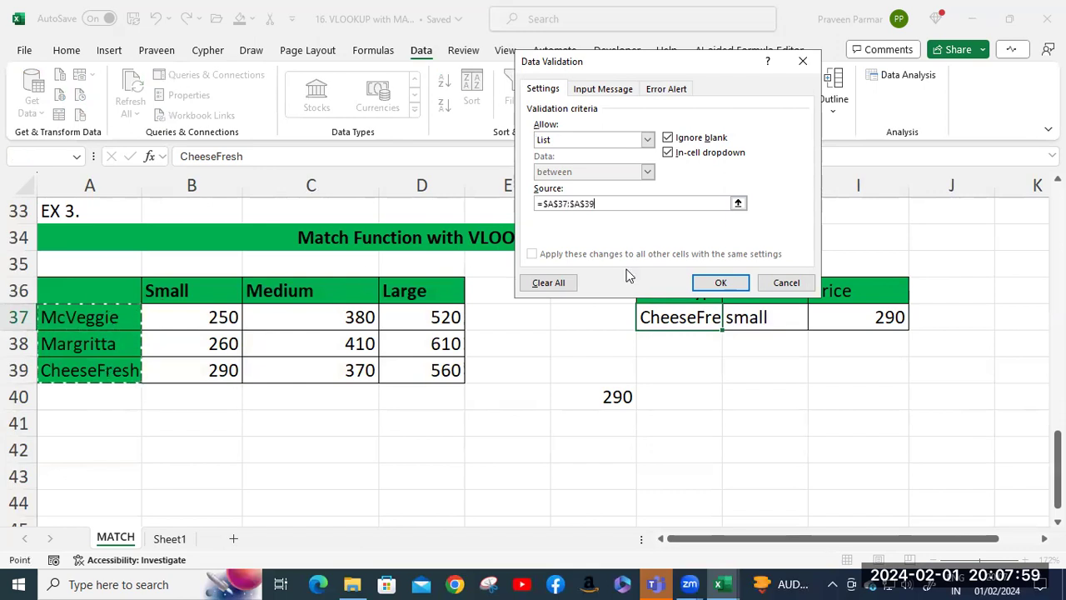
left_click(721, 284)
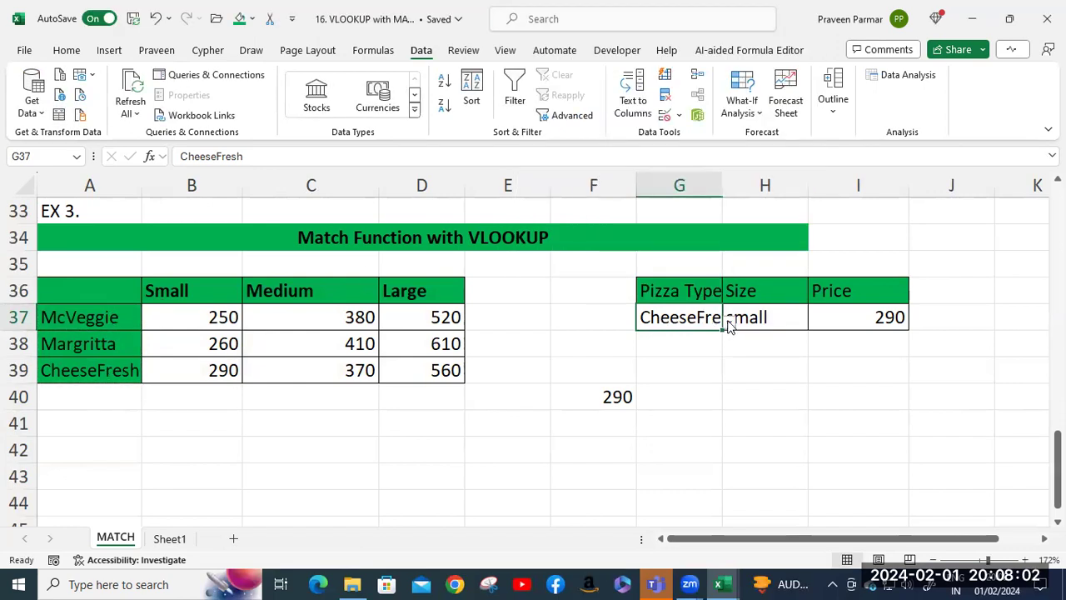
left_click(729, 324)
left_click(675, 337)
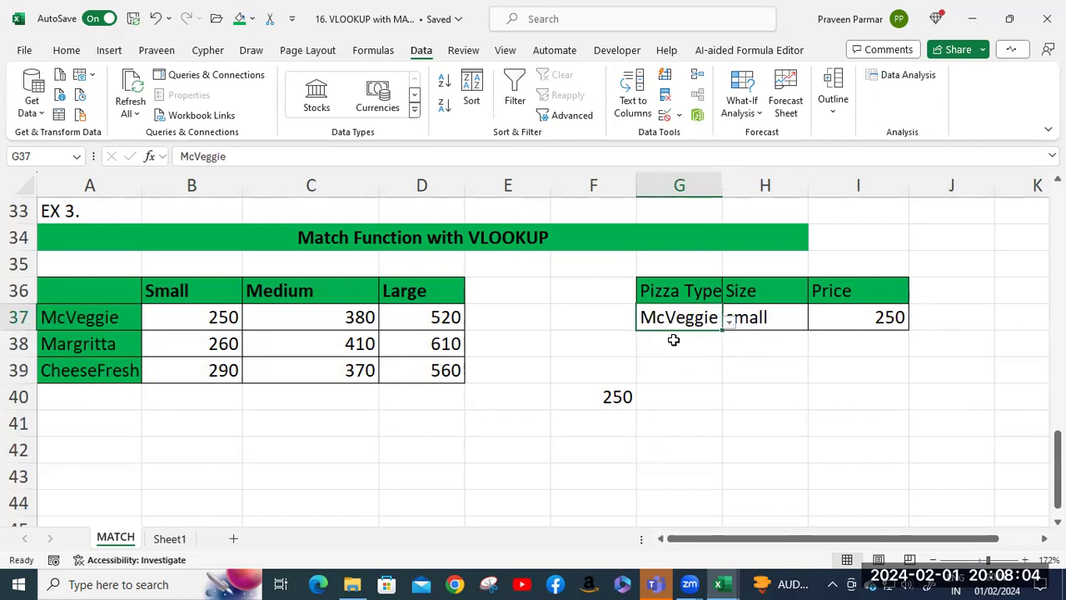
Step: Add list data validation to the size cell H37 with source =$B$36:$D$36
left_click(779, 317)
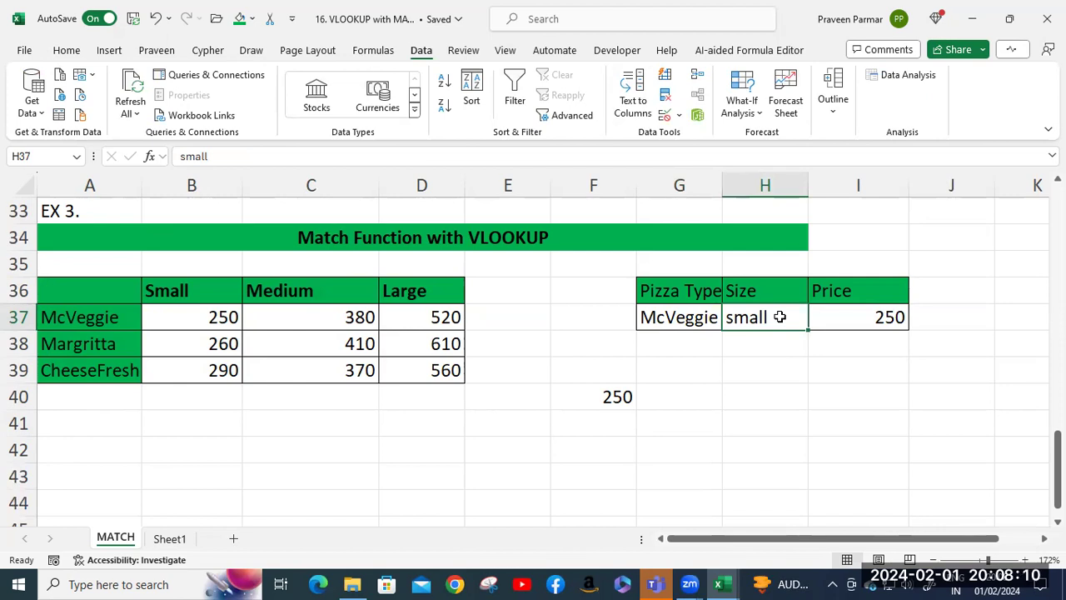
left_click(666, 117)
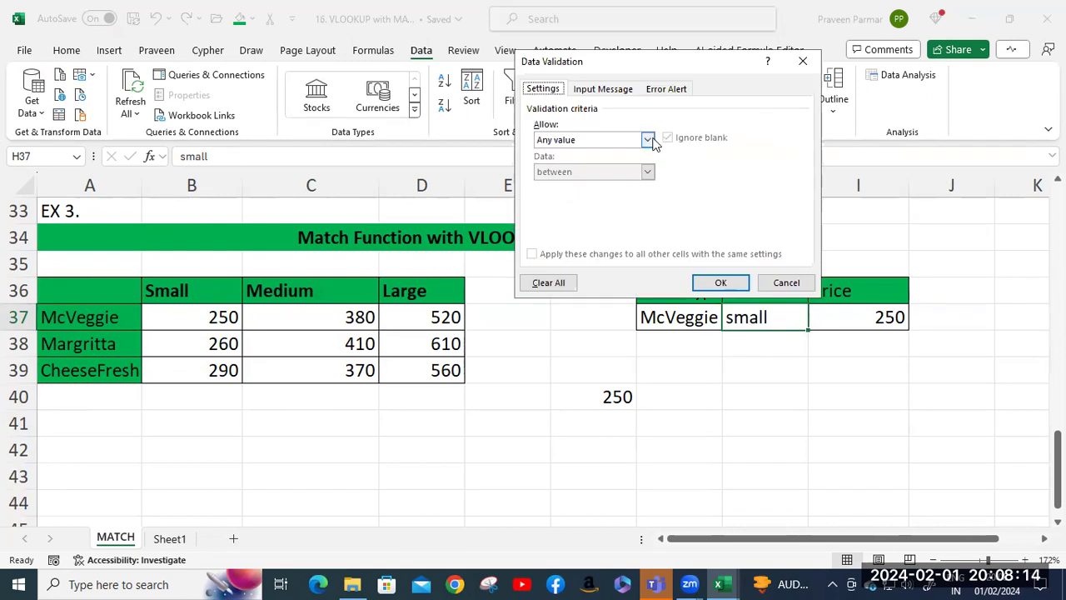
left_click(651, 140)
left_click(601, 185)
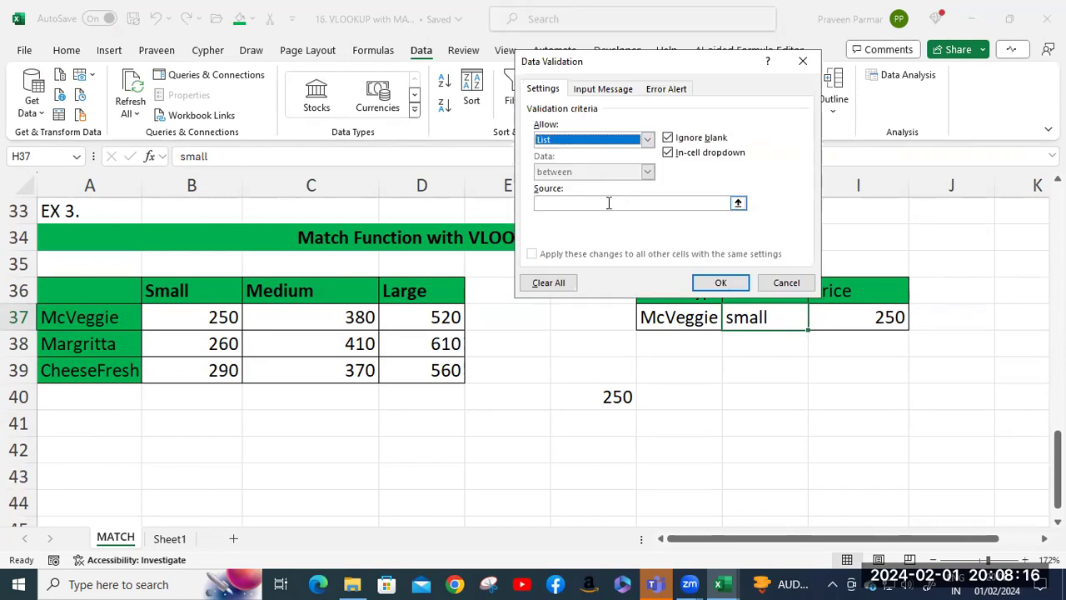
left_click(609, 202)
left_click_drag(181, 289, 438, 289)
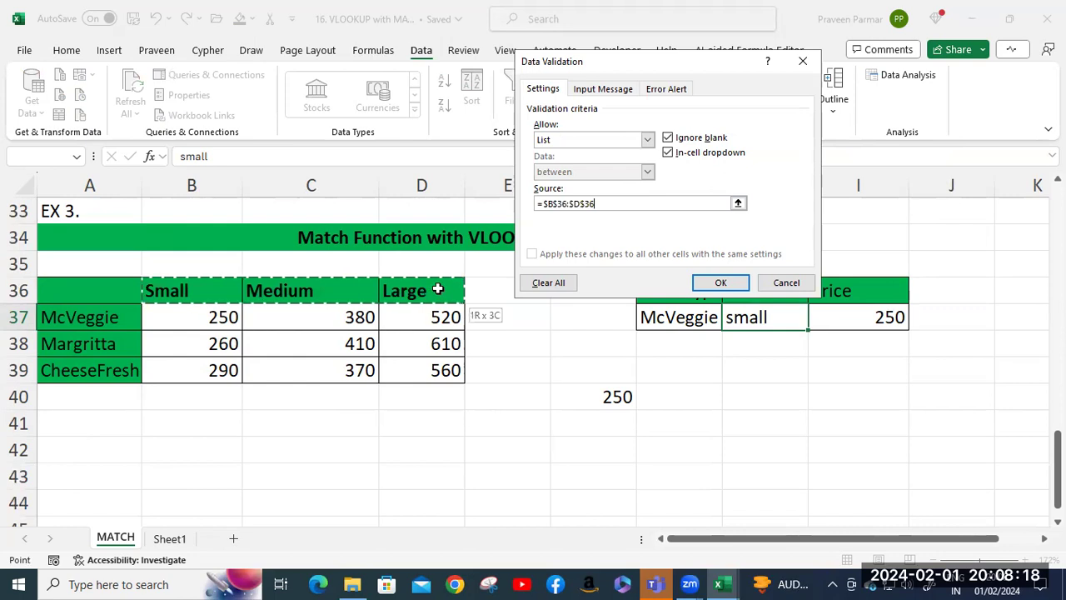
left_click(720, 282)
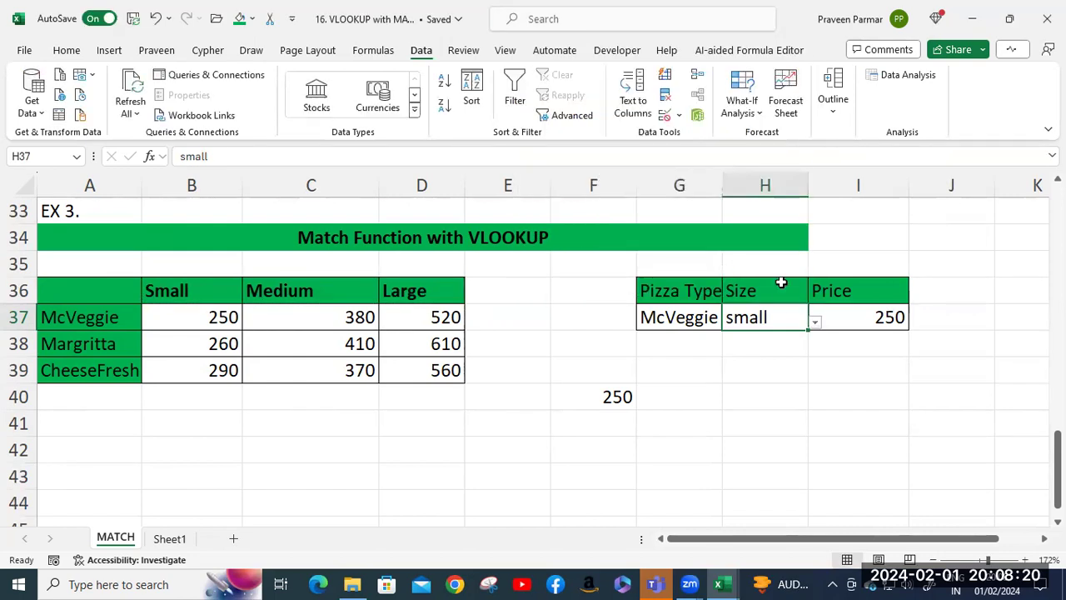
Step: Choose Medium as the size in H37 and CheeseFresh as the pizza type in G37 from their drop-down lists
left_click(815, 322)
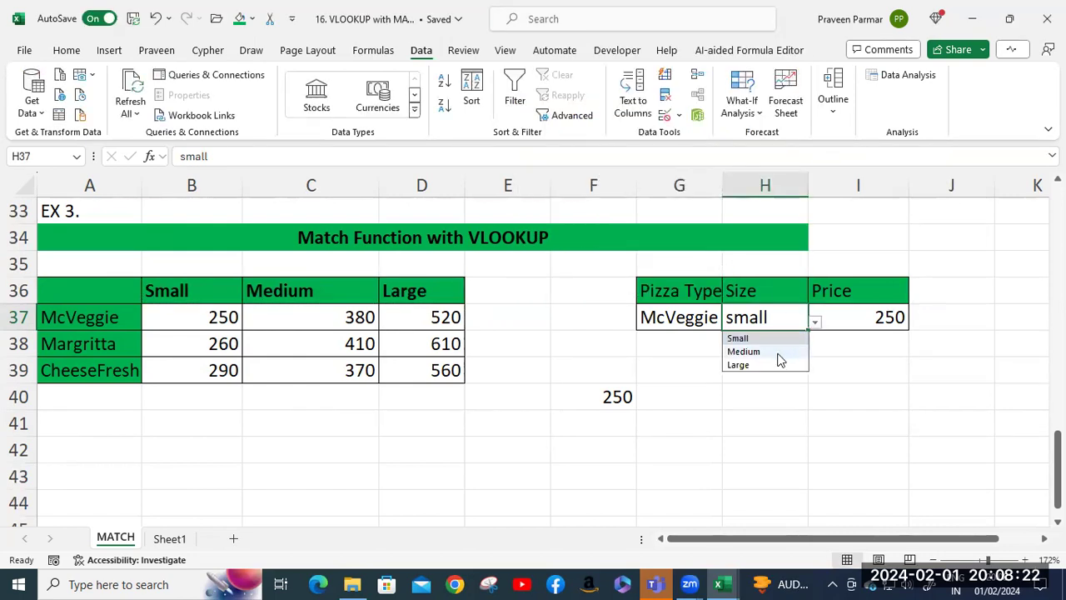
left_click(751, 351)
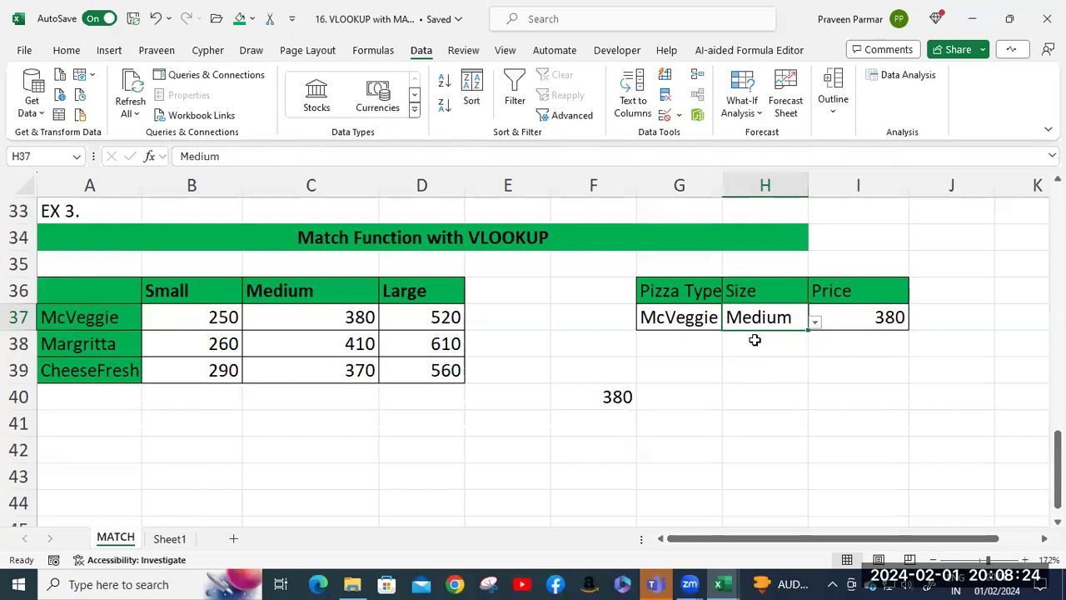
left_click(697, 316)
left_click(730, 322)
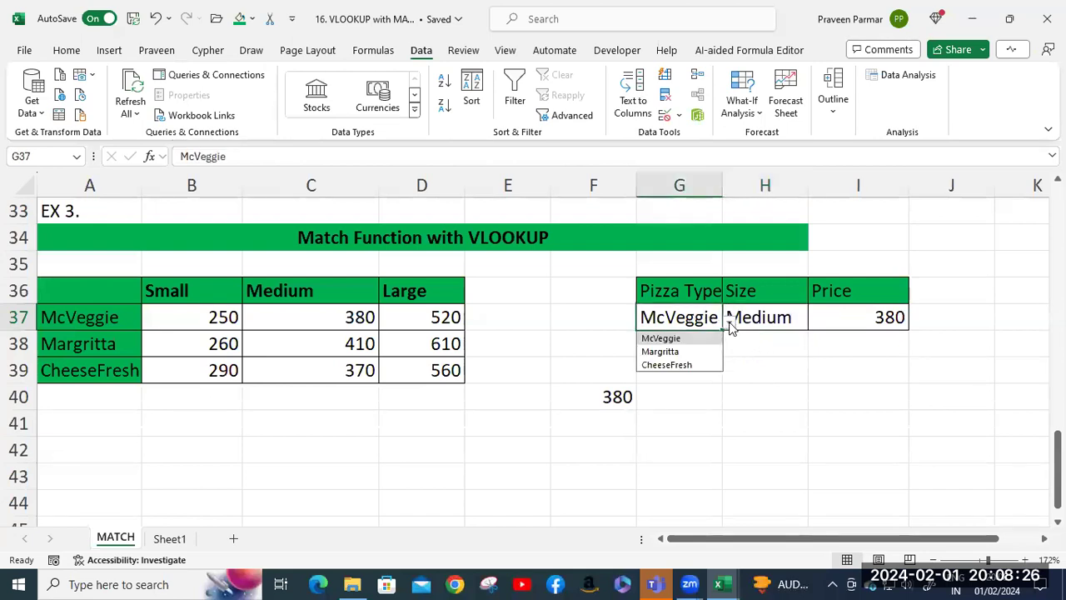
left_click(692, 365)
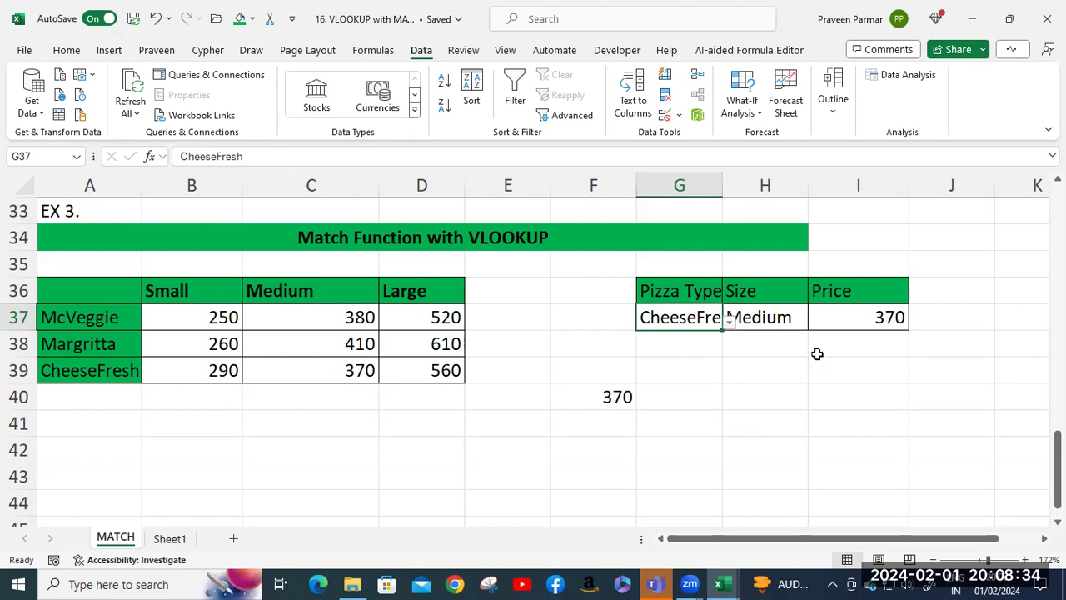
Step: Switch to the workbook "17. Populate Data from a worksheet or workbook to another worksheet or workbook"
left_click(170, 540)
left_click(115, 538)
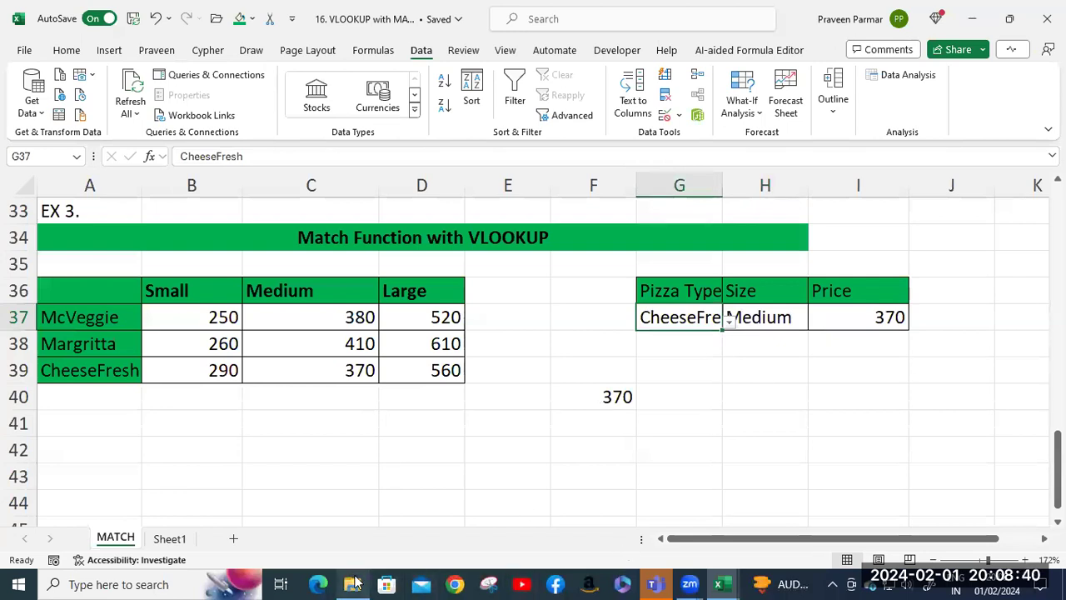
mouse_move(721, 582)
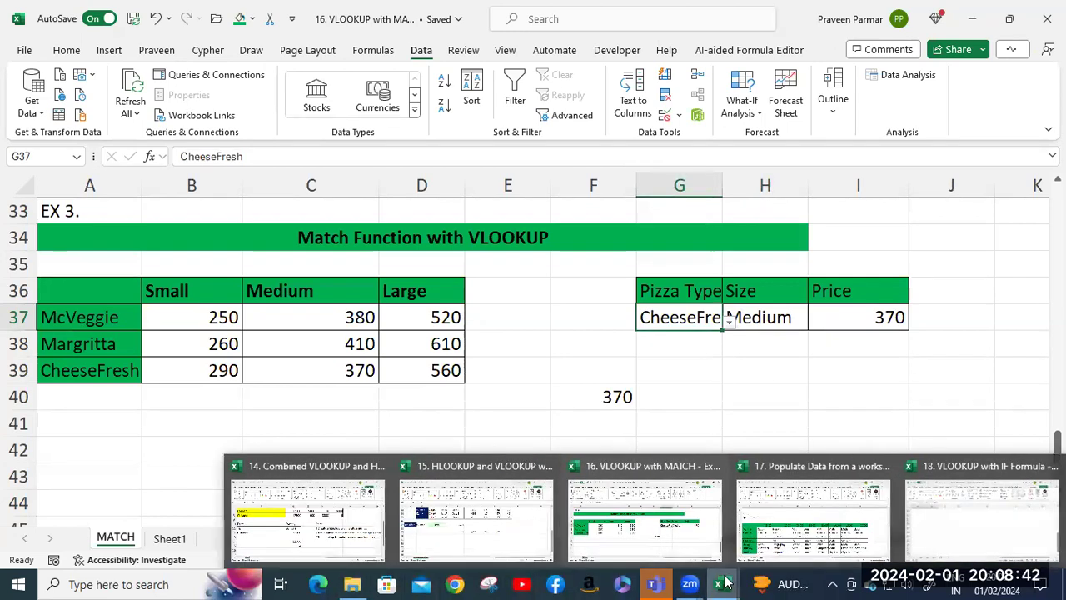
left_click(818, 514)
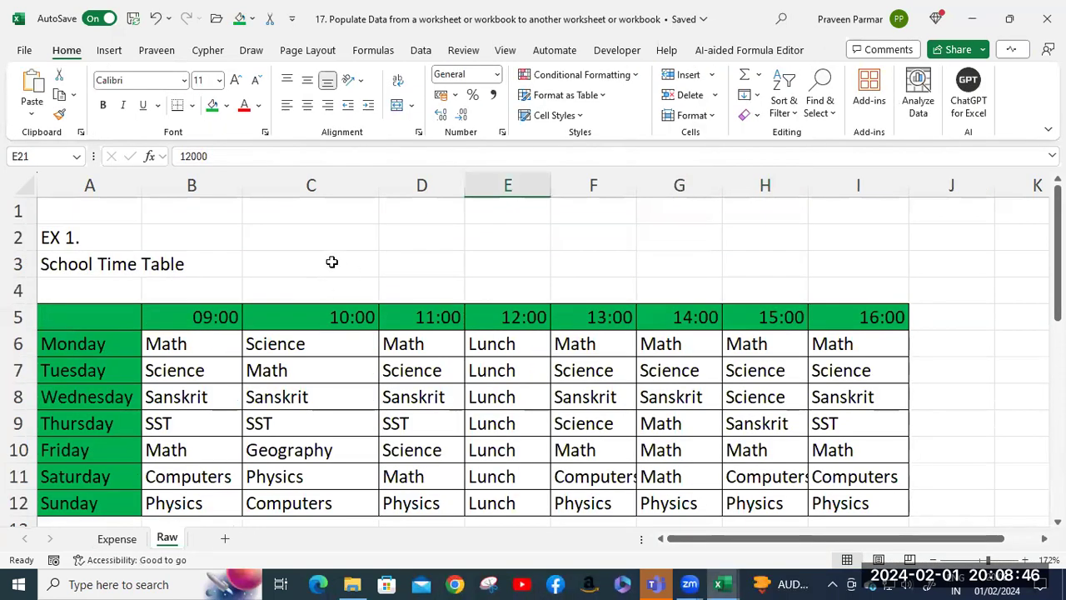
left_click(358, 582)
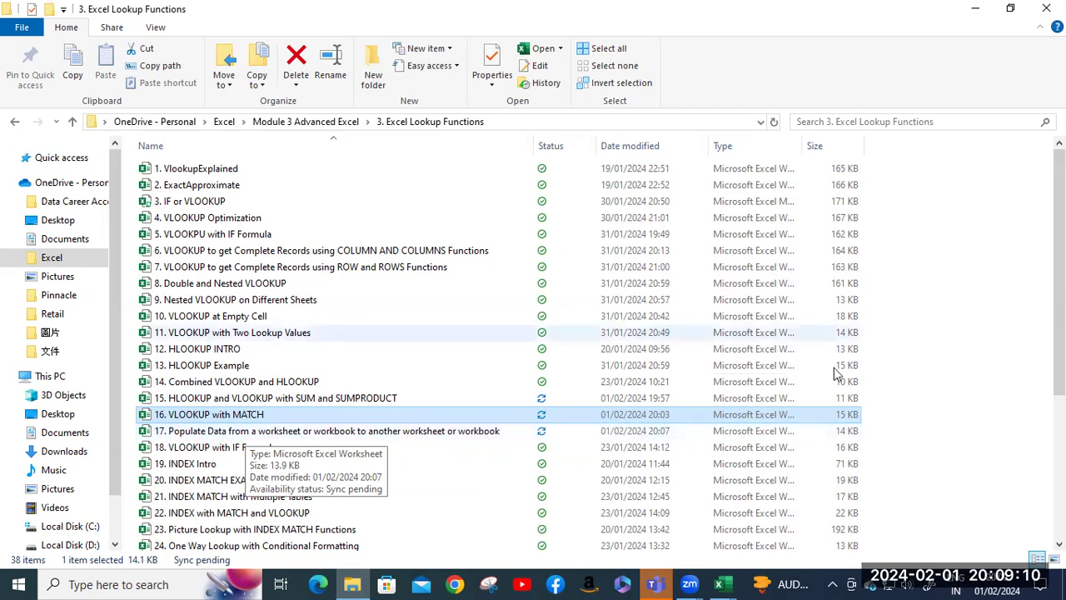
mouse_move(724, 582)
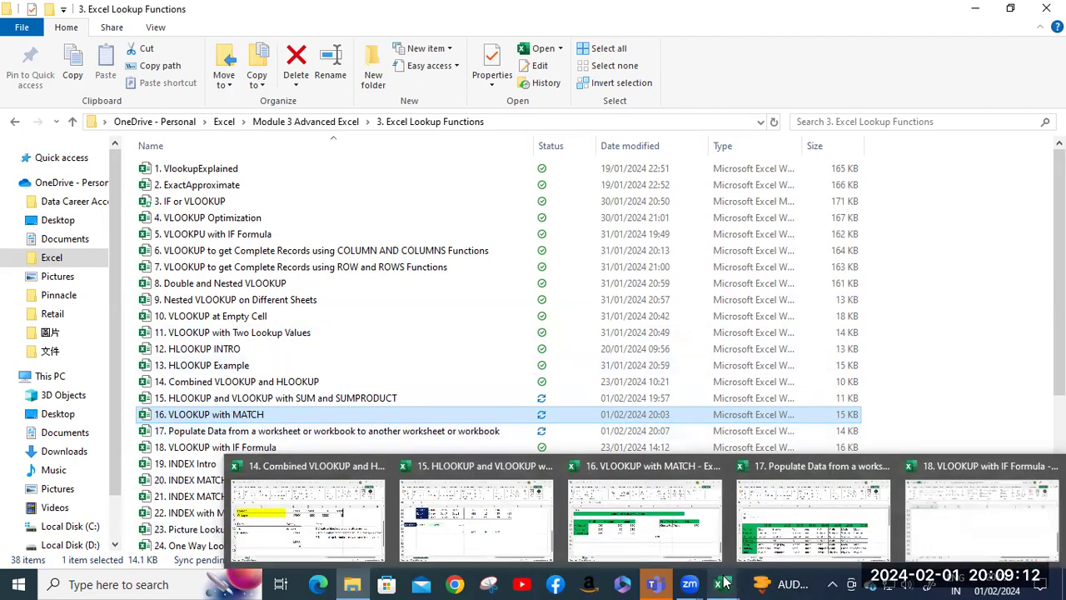
left_click(805, 510)
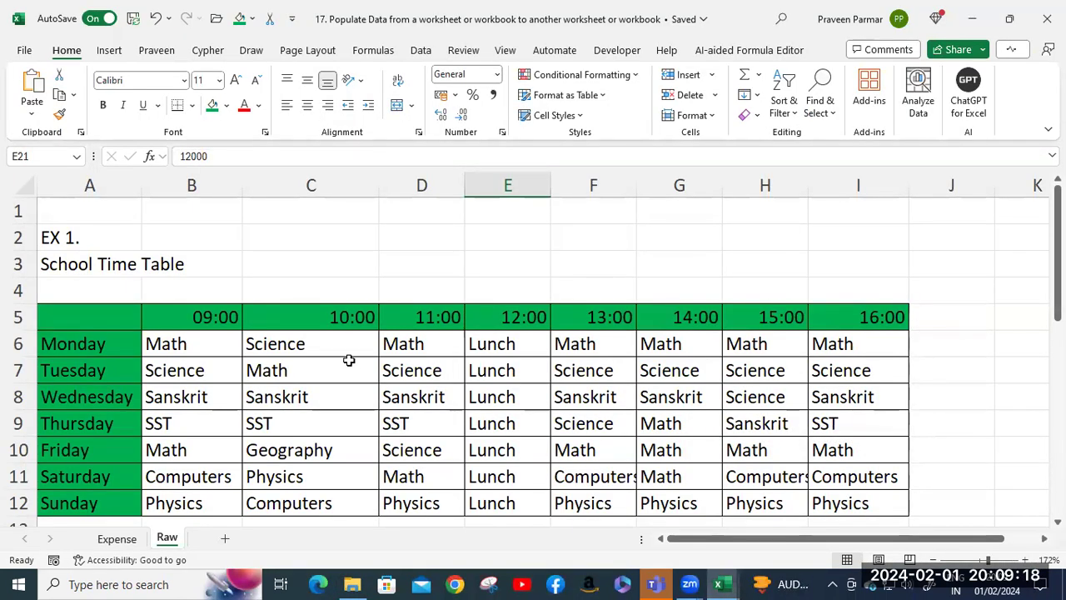
Step: Examine the school timetable and employee expense table on the Raw sheet and the lookup results on the Expense sheet
scroll(347, 367, "down", 5)
scroll(348, 360, "down", 3)
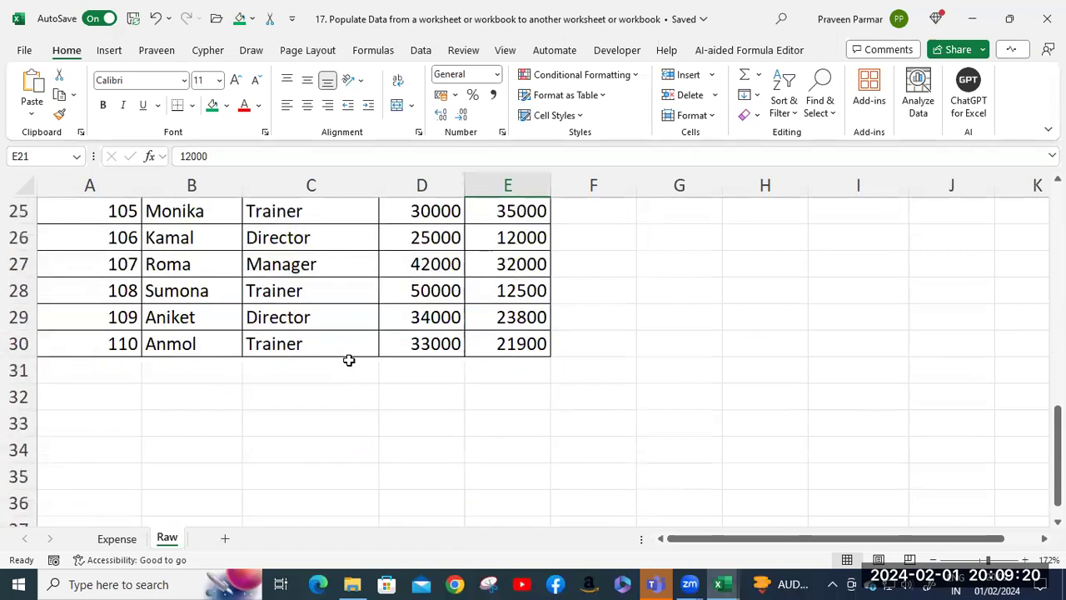
left_click(114, 539)
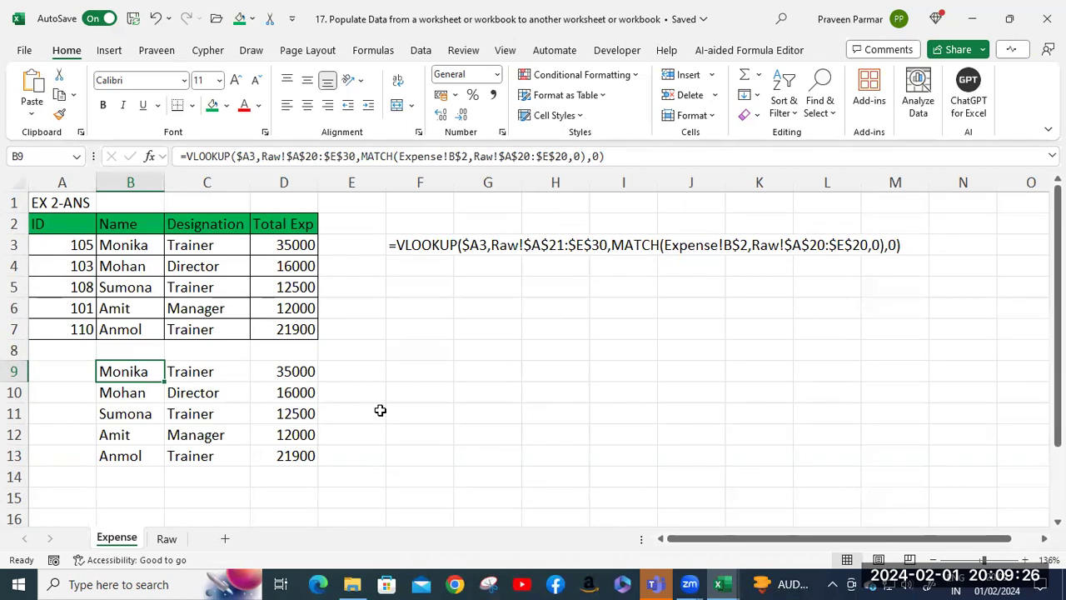
left_click(167, 539)
scroll(341, 389, "up", 6)
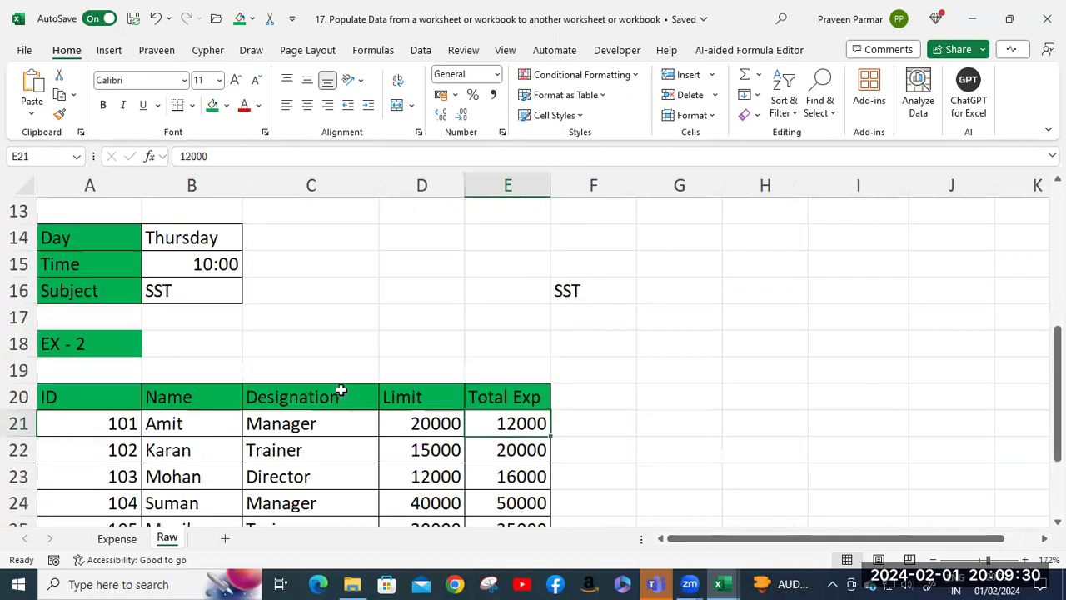
scroll(340, 389, "up", 2)
scroll(341, 389, "up", 2)
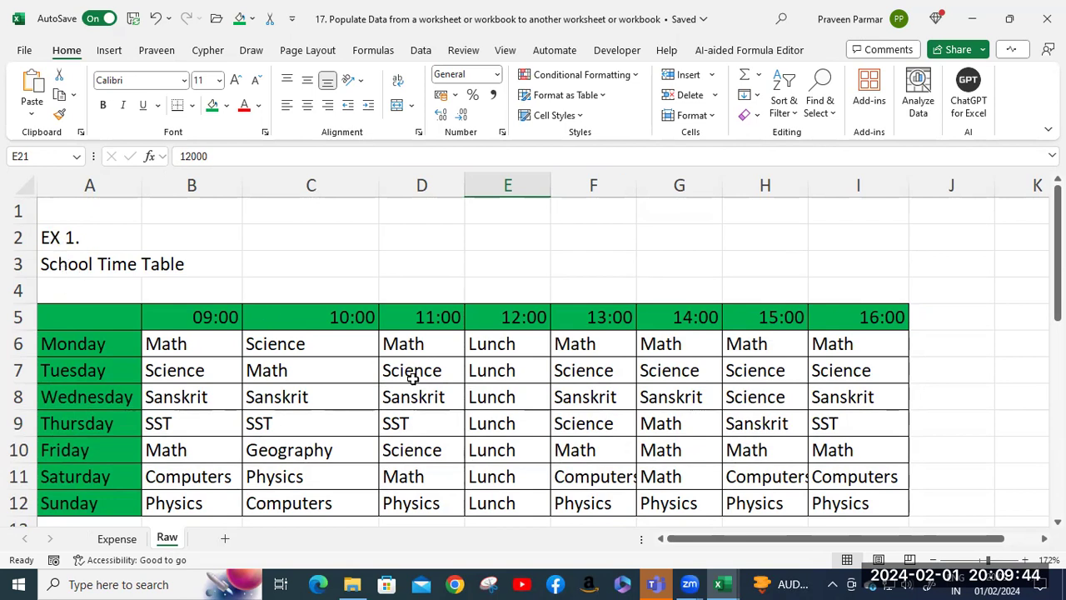
scroll(415, 372, "down", 2)
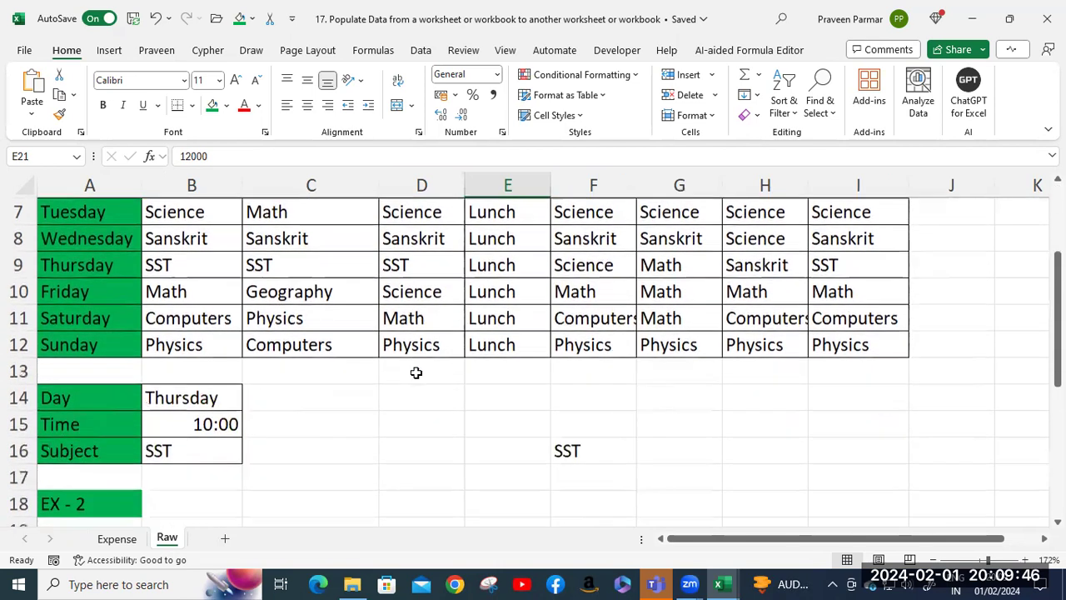
scroll(416, 372, "down", 4)
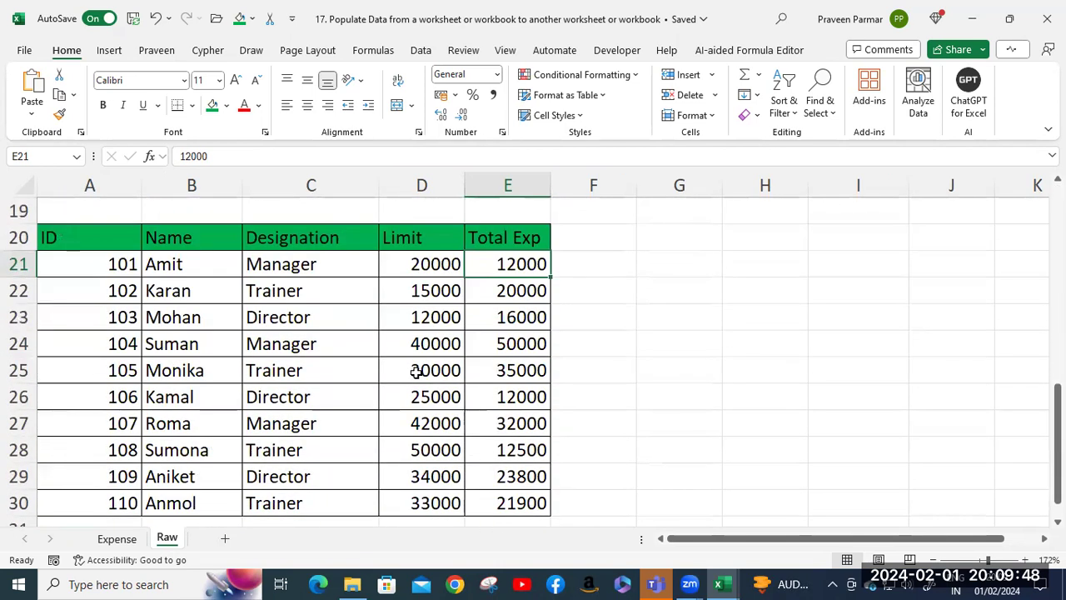
scroll(415, 372, "down", 1)
scroll(415, 372, "up", 4)
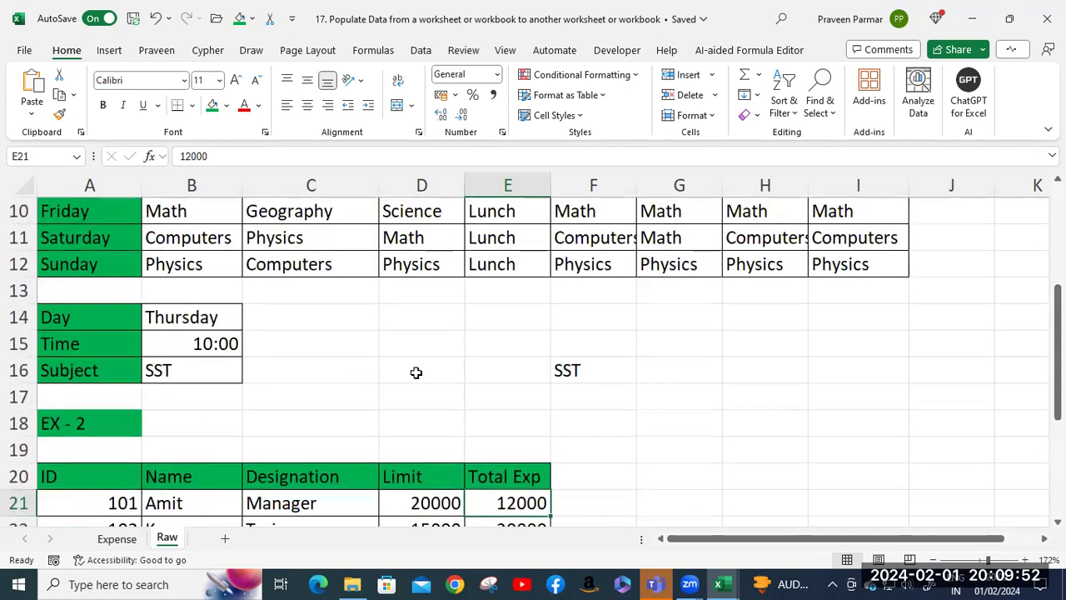
Step: Examine the school timetable and the VLOOKUP with MATCH formula behind the Subject cell B16, matching its references to the Day and Time cells
scroll(415, 372, "up", 3)
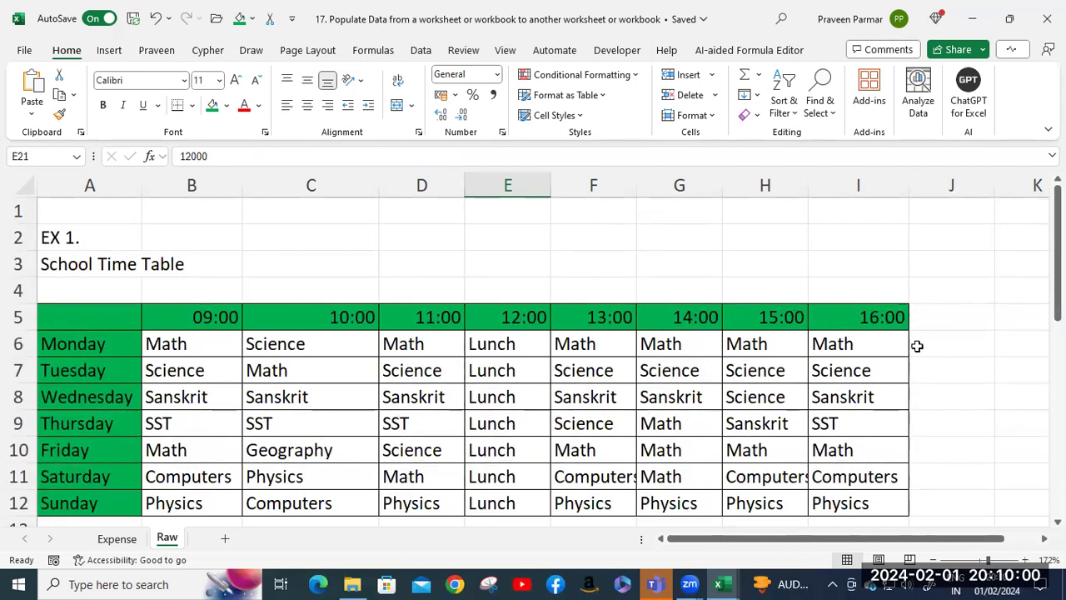
scroll(578, 363, "down", 1)
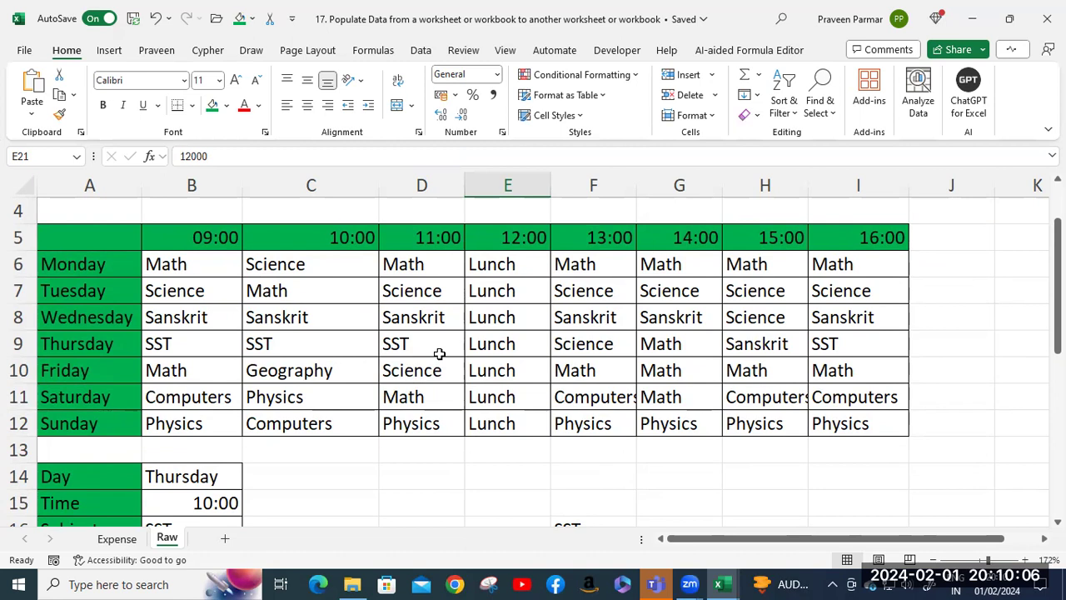
scroll(438, 354, "down", 1)
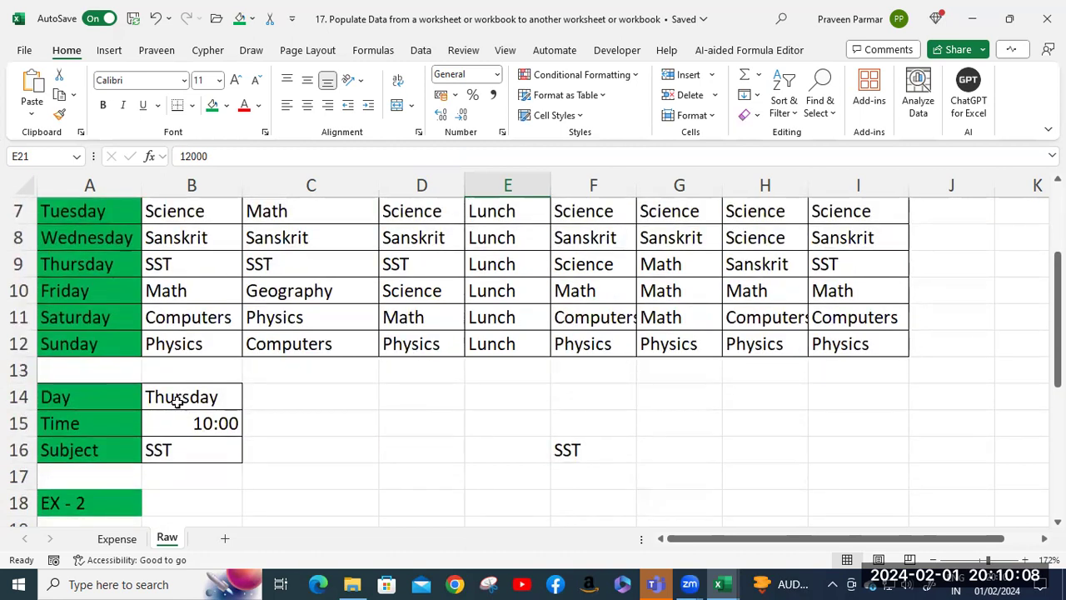
left_click(177, 400)
left_click(194, 424)
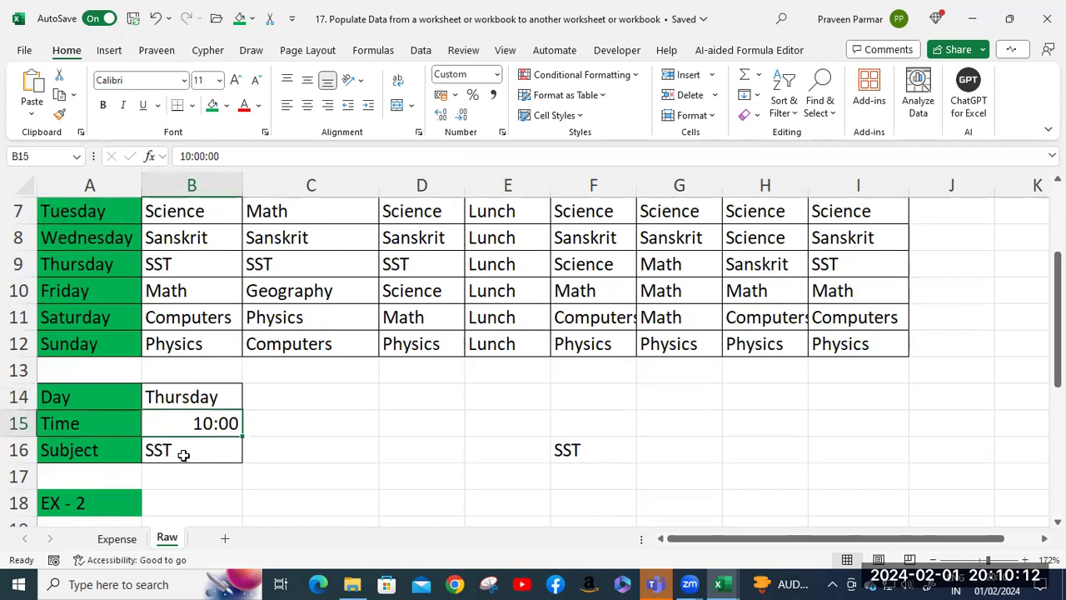
left_click(183, 452)
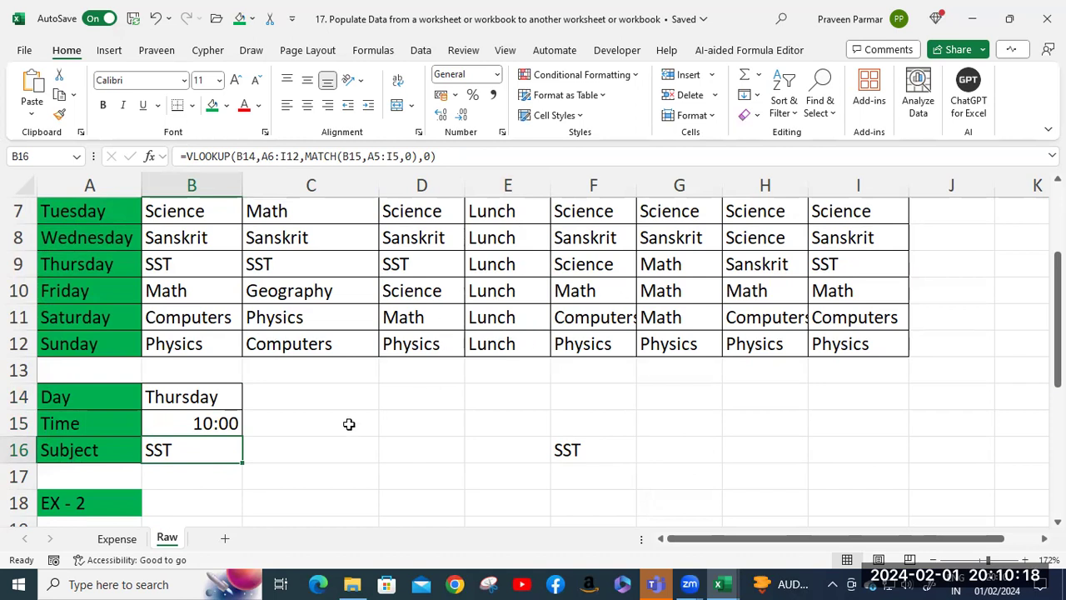
double_click(196, 455)
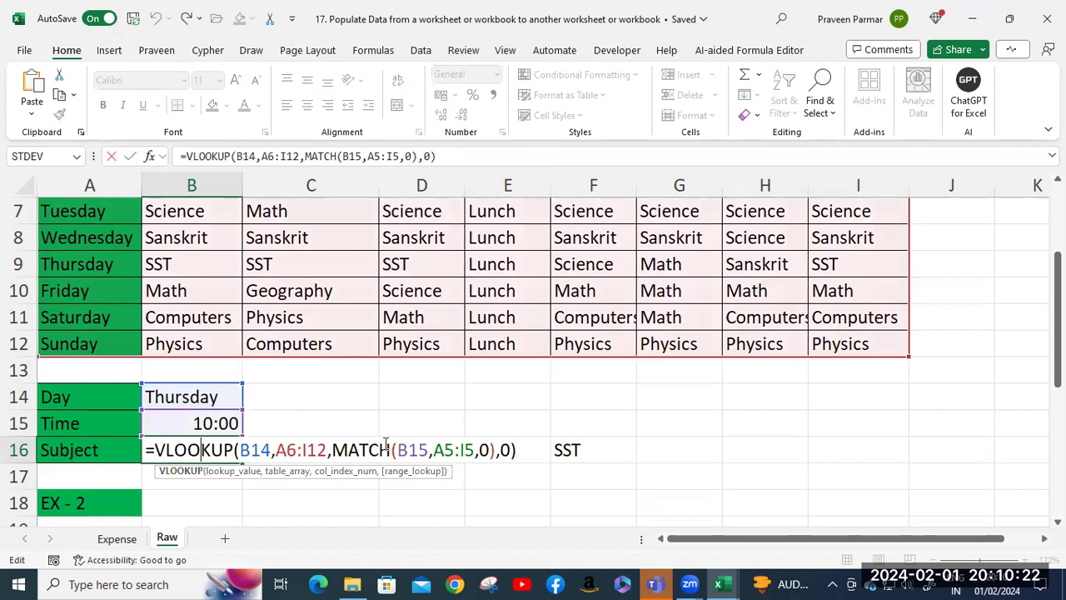
left_click(523, 448)
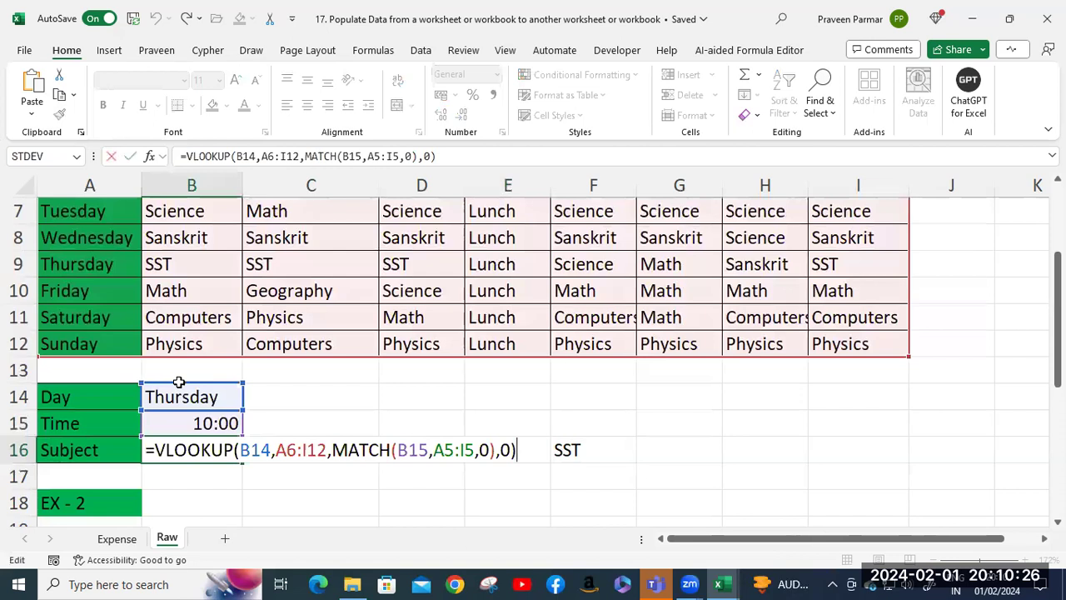
scroll(98, 283, "up", 1)
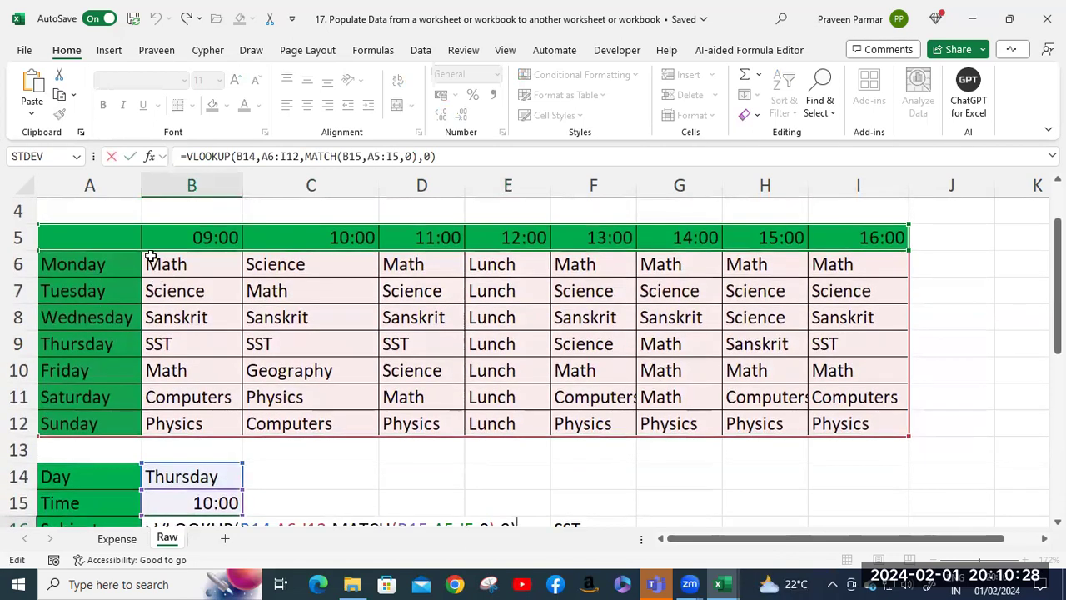
scroll(483, 423, "down", 1)
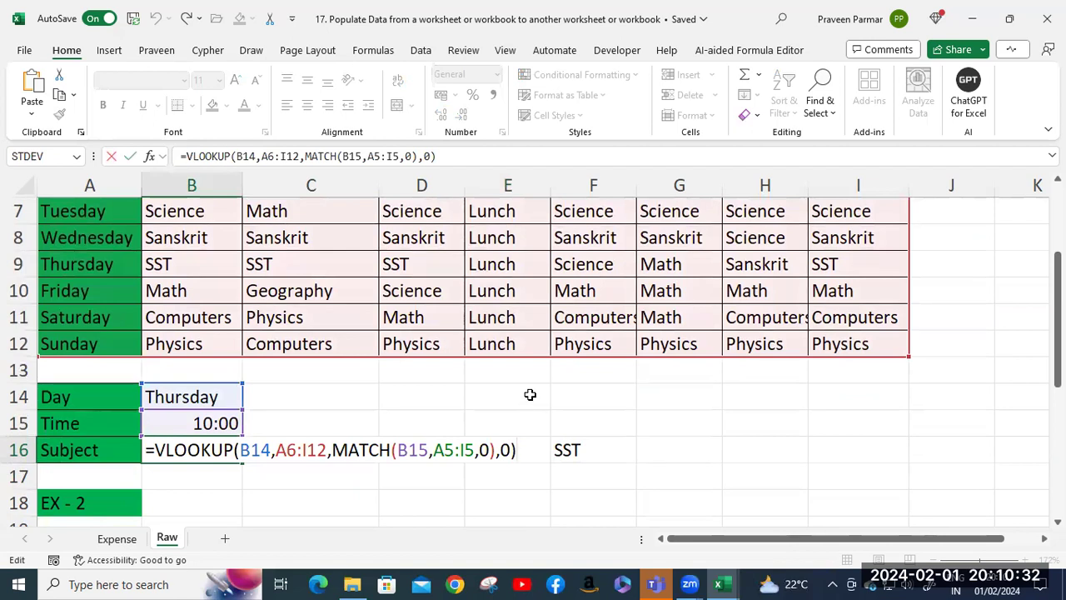
key("Return")
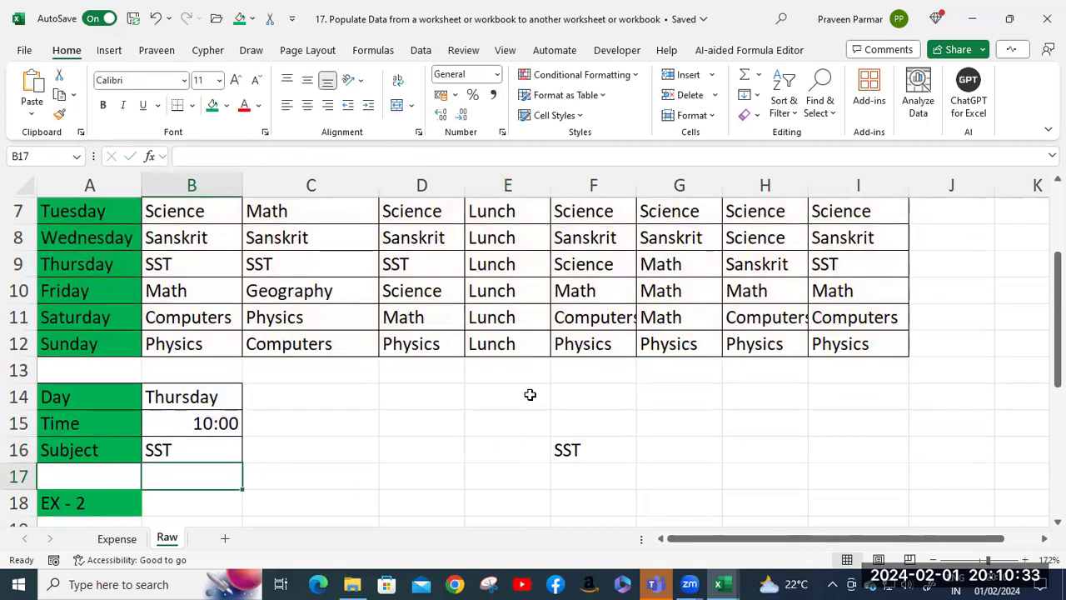
Step: Set the lookup Day in B14 to Friday and the Time in B15 to 12:00
left_click(200, 396)
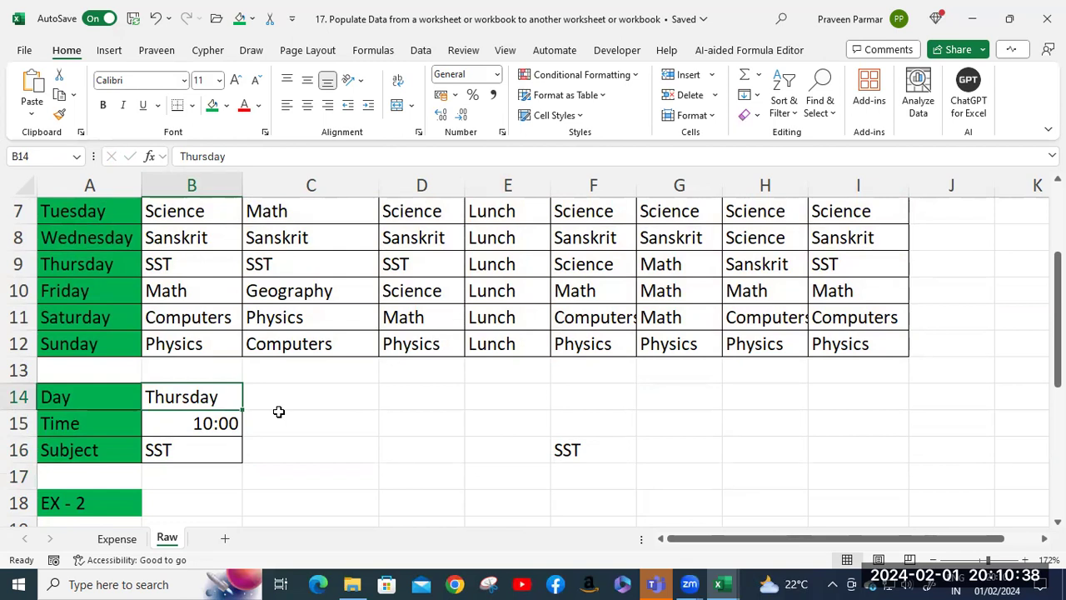
type("Friday")
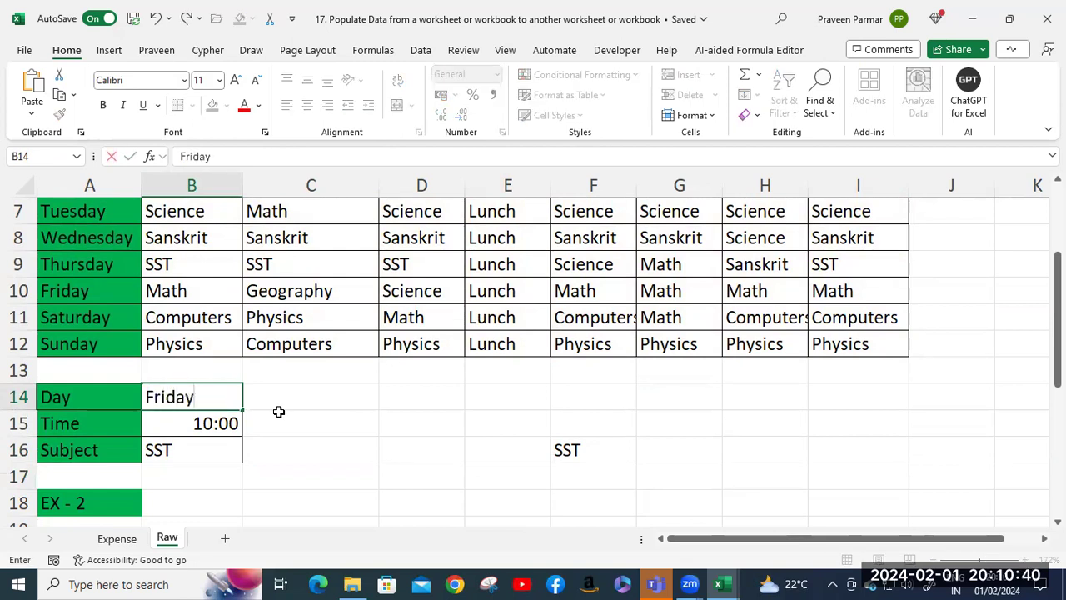
key("Return")
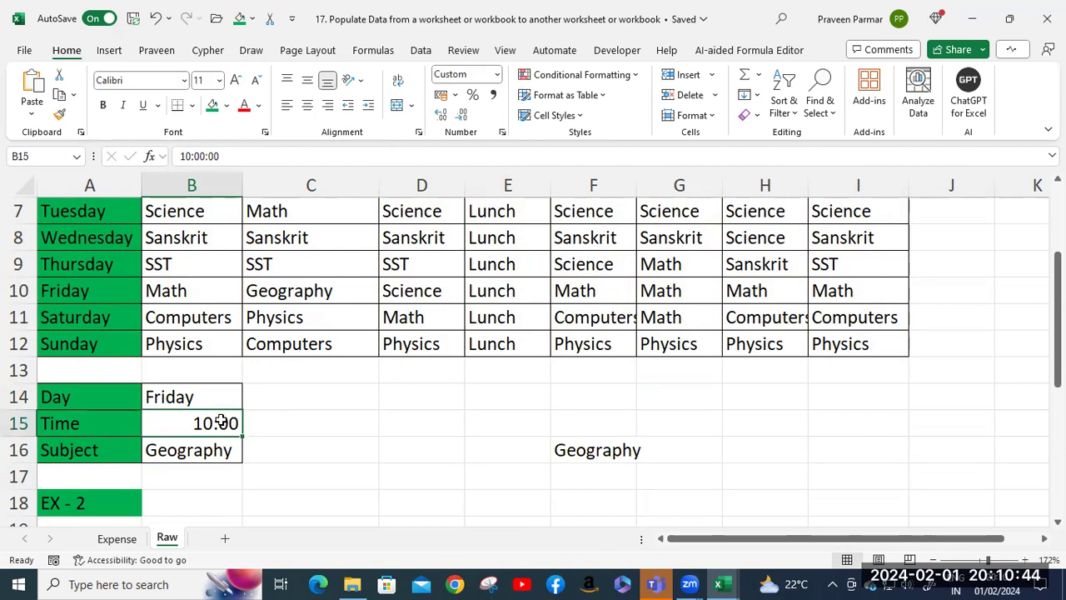
type("12")
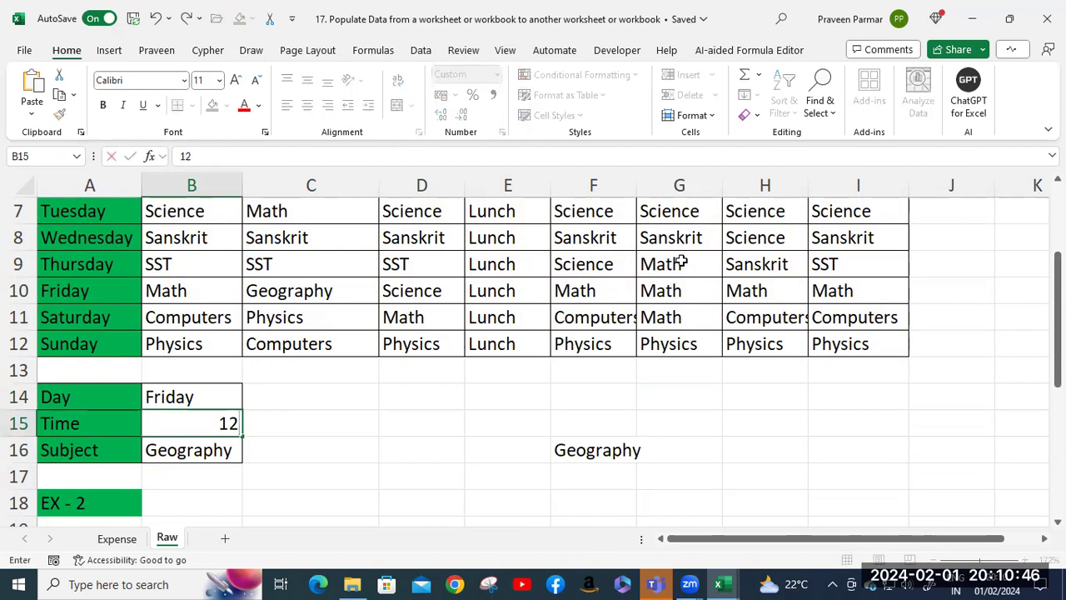
type(":00")
key("Return")
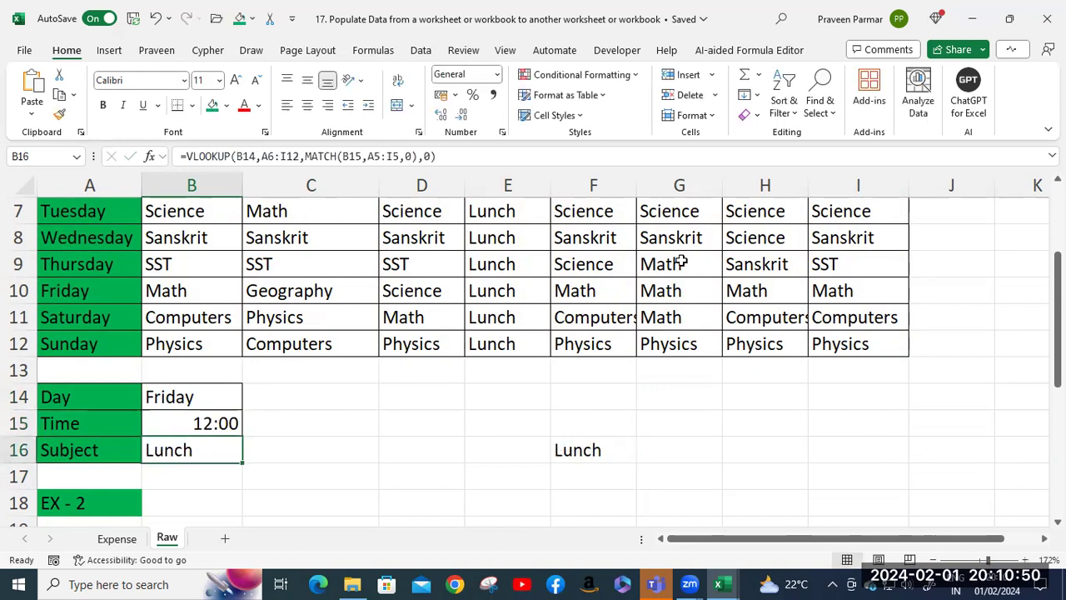
Step: Examine the EX - 2 employee expense table on the Raw sheet and compare its IDs with the answer table on the Expense sheet
scroll(509, 300, "up", 2)
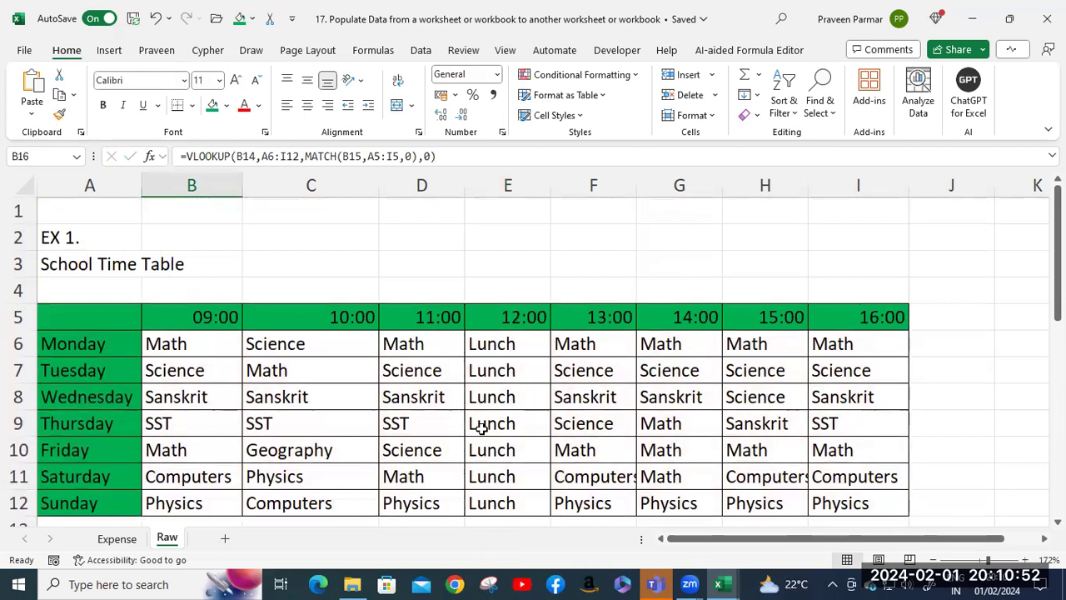
scroll(481, 425, "down", 3)
scroll(495, 382, "down", 2)
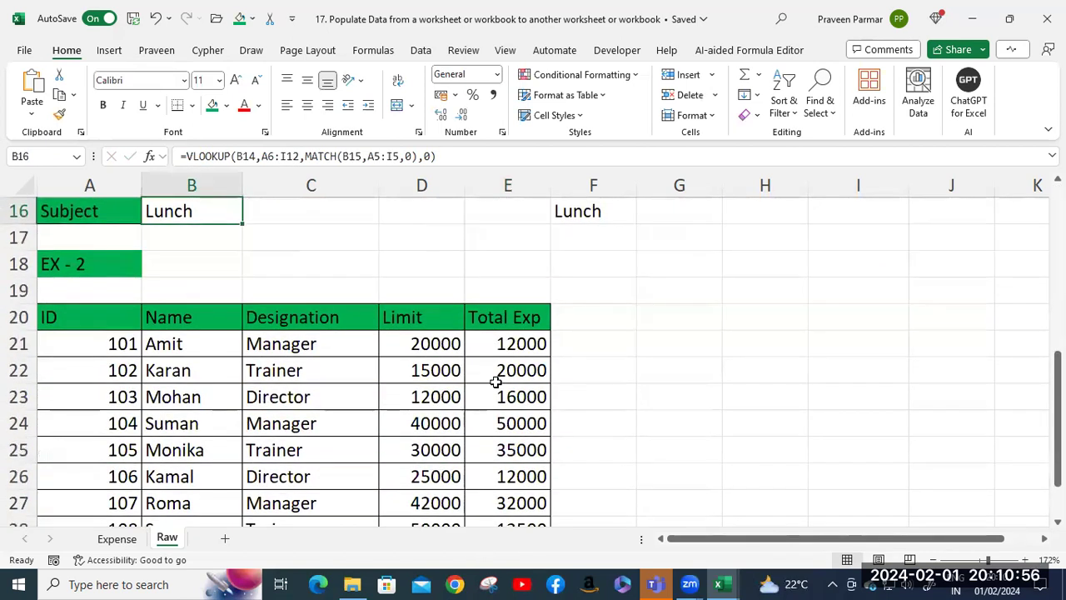
scroll(496, 381, "down", 2)
scroll(495, 382, "up", 1)
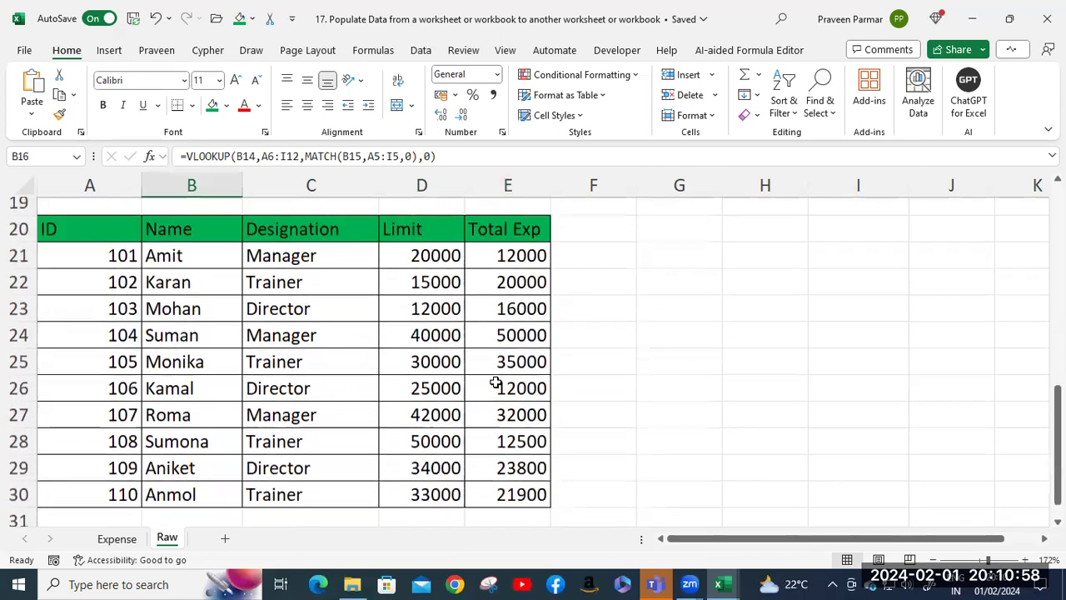
scroll(496, 382, "up", 2)
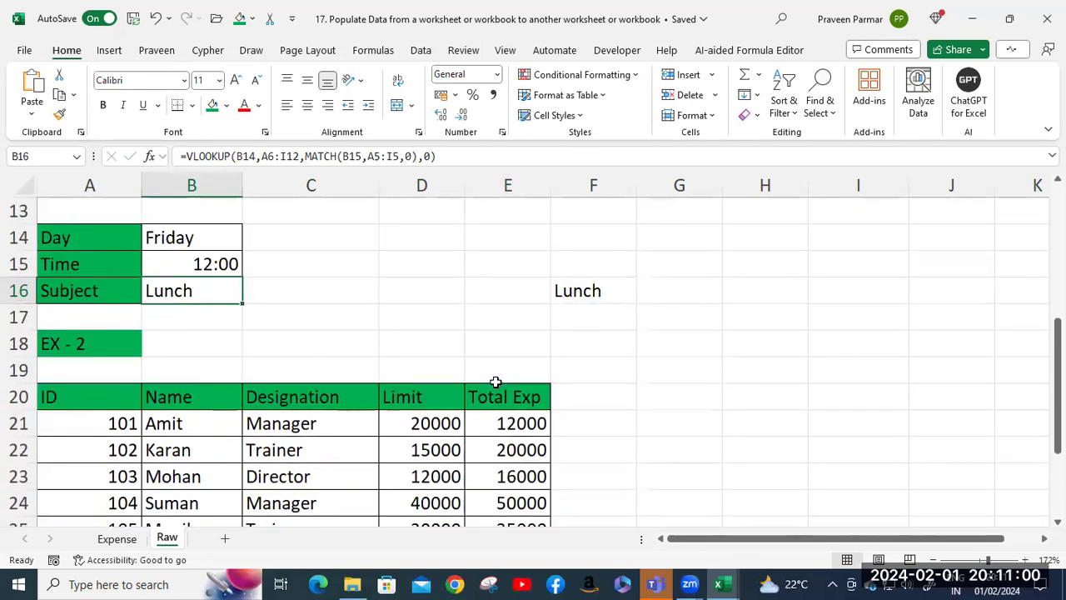
scroll(495, 382, "down", 2)
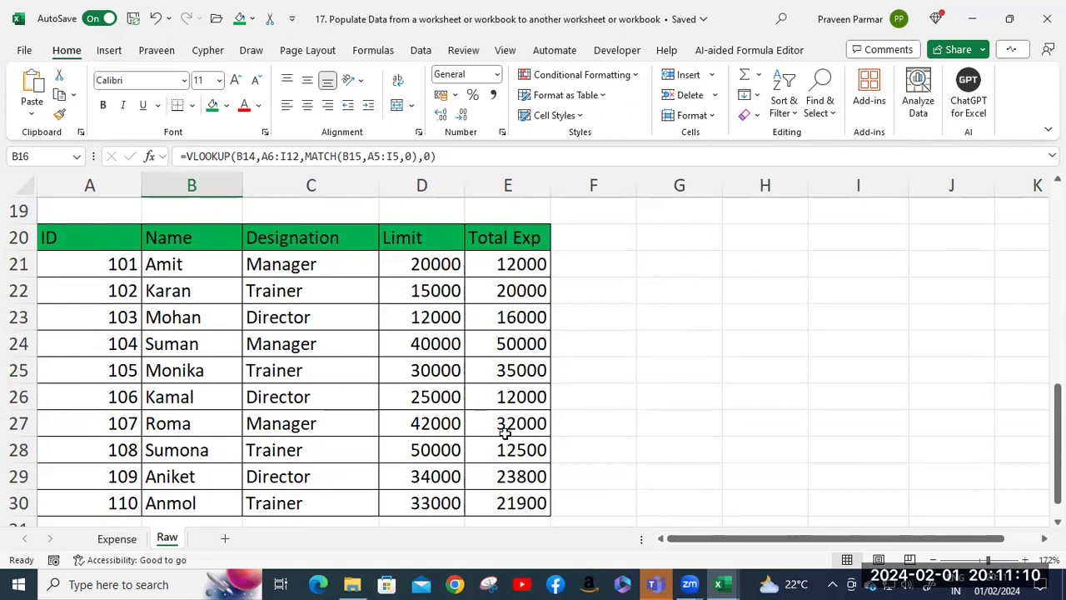
left_click(115, 538)
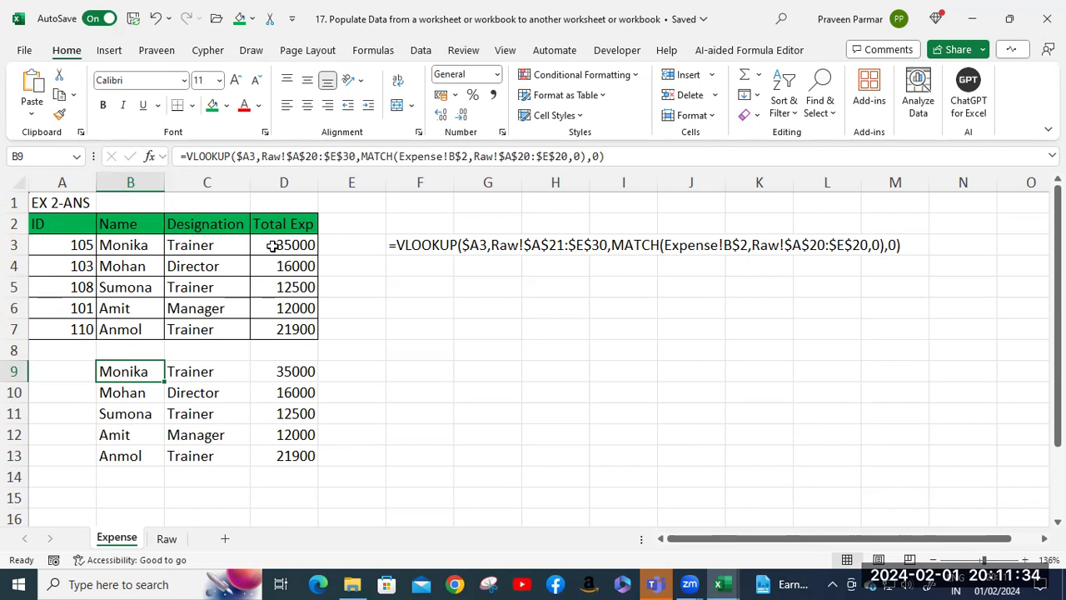
left_click(121, 252)
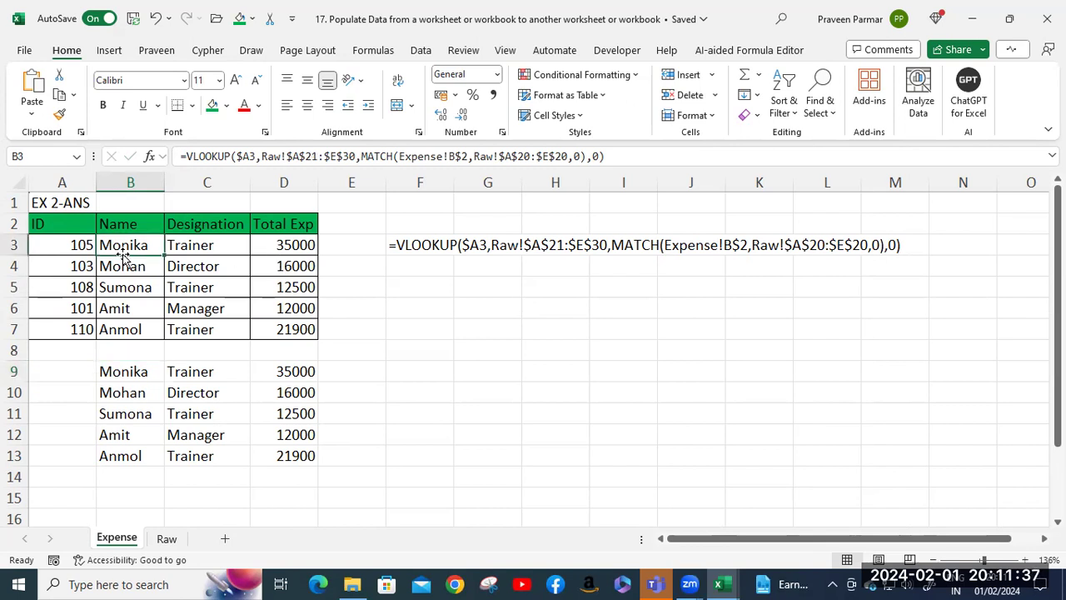
left_click(57, 242)
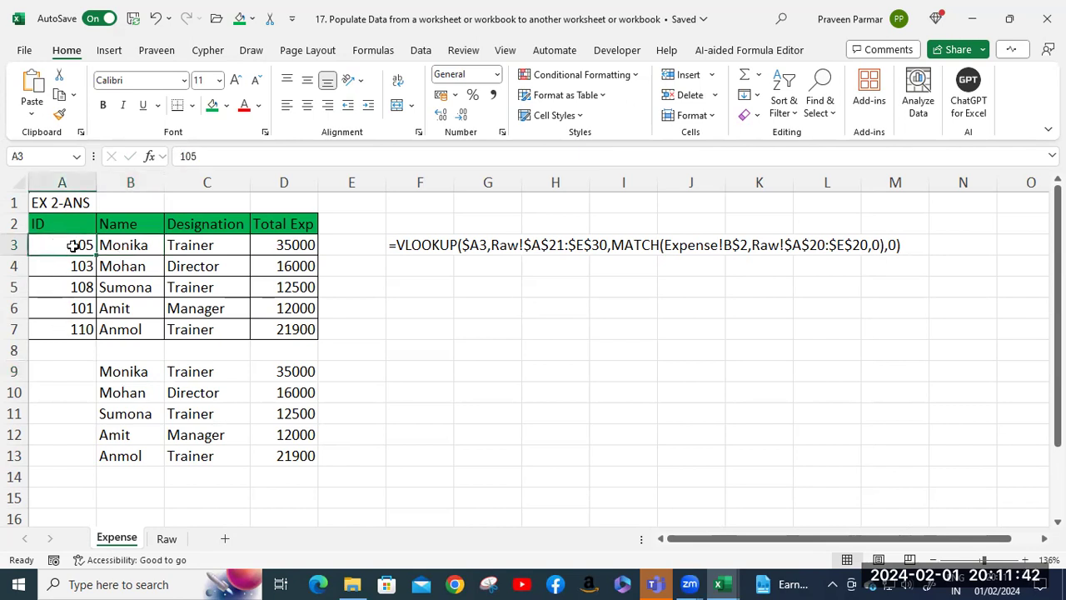
left_click(169, 539)
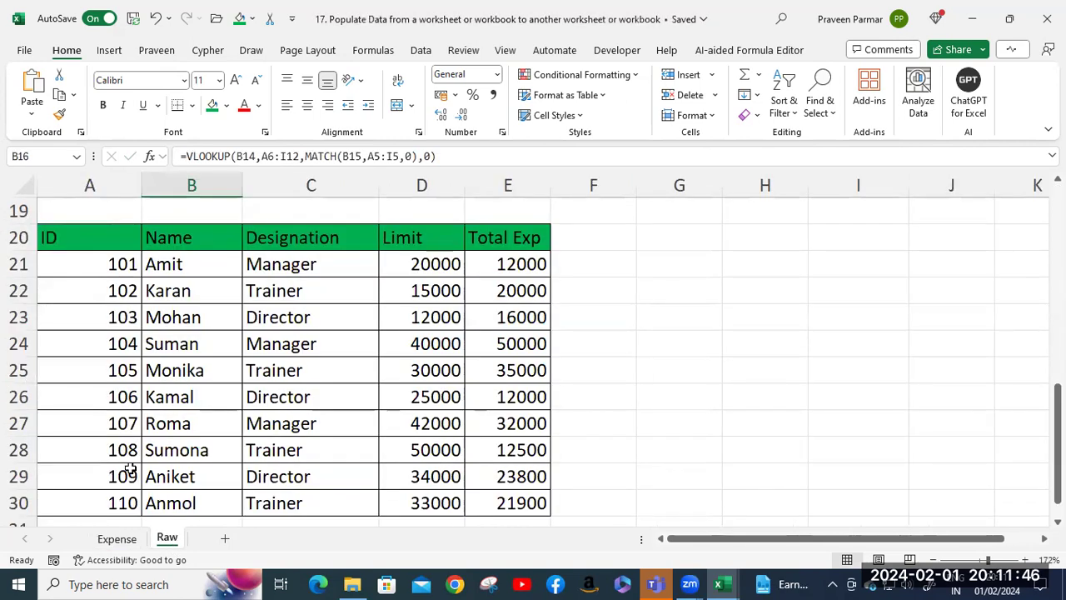
left_click(116, 538)
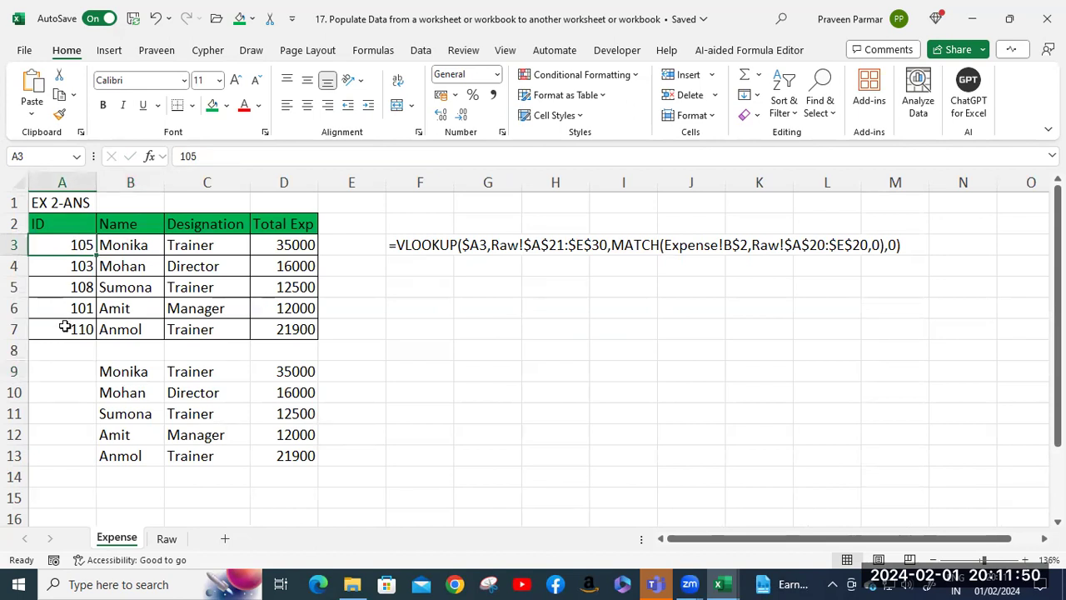
Step: Copy the employee IDs in A3:A7 of the Expense sheet and paste them starting at A9
left_click(62, 378)
left_click_drag(59, 246, 66, 331)
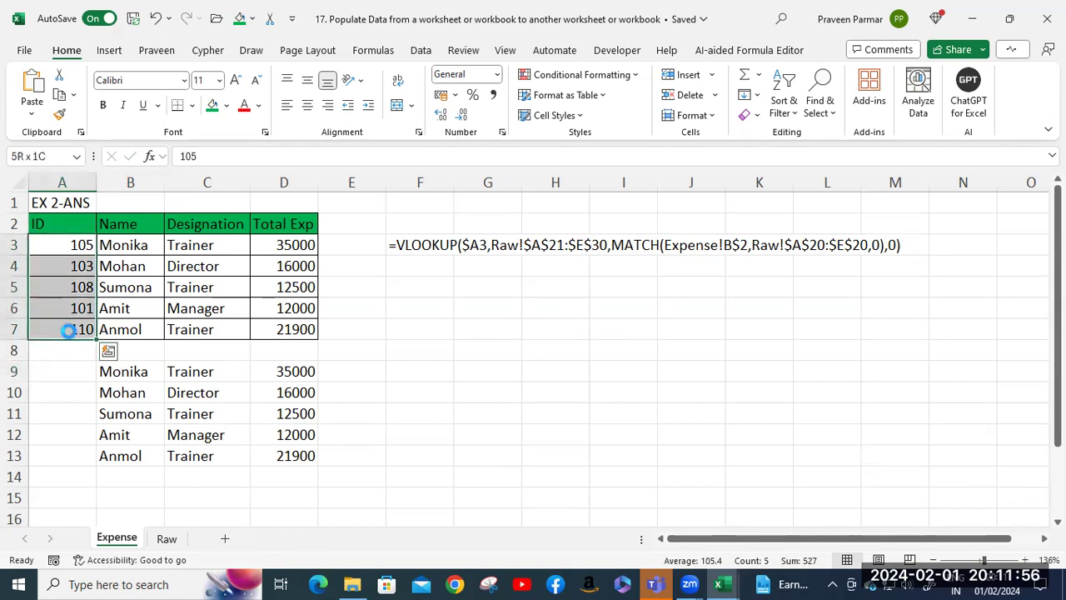
key("ctrl+c")
left_click(74, 379)
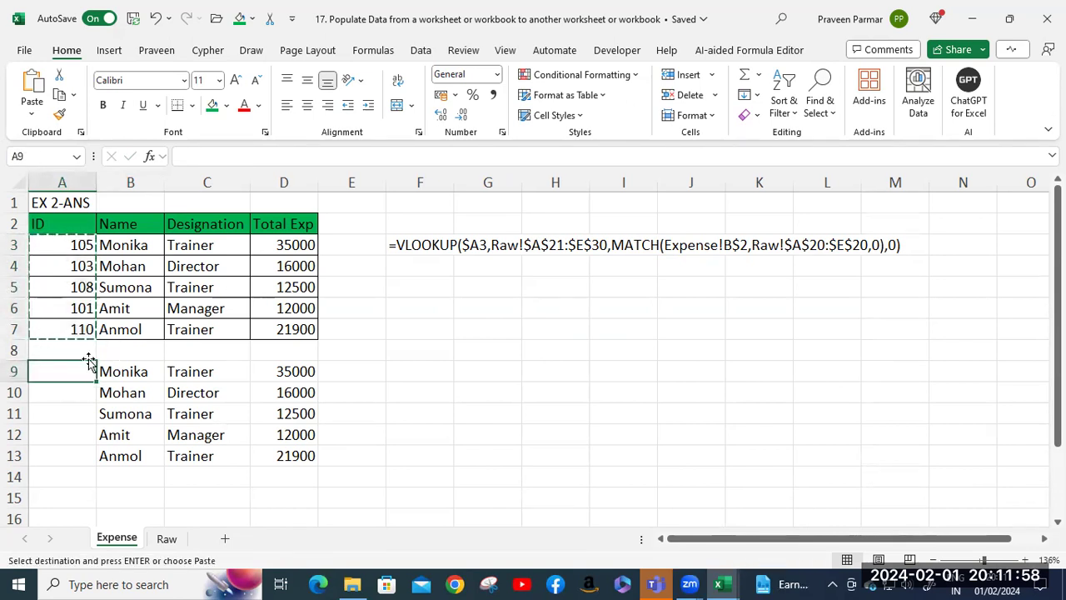
key("Return")
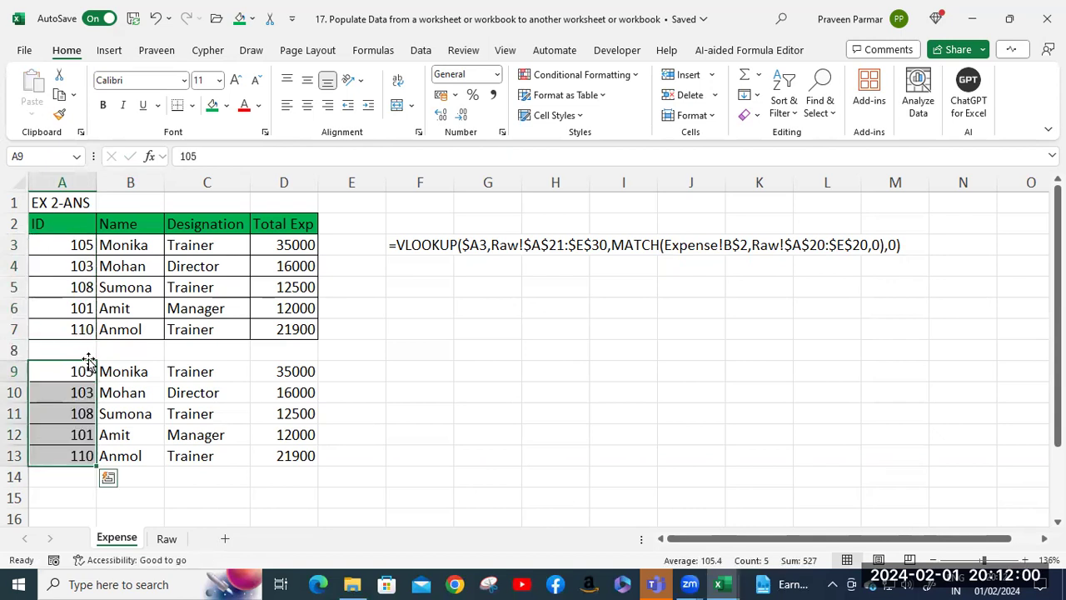
Step: Clear the lookup results in B9:D13, and undo both the clearing and the ID paste
left_click(134, 372)
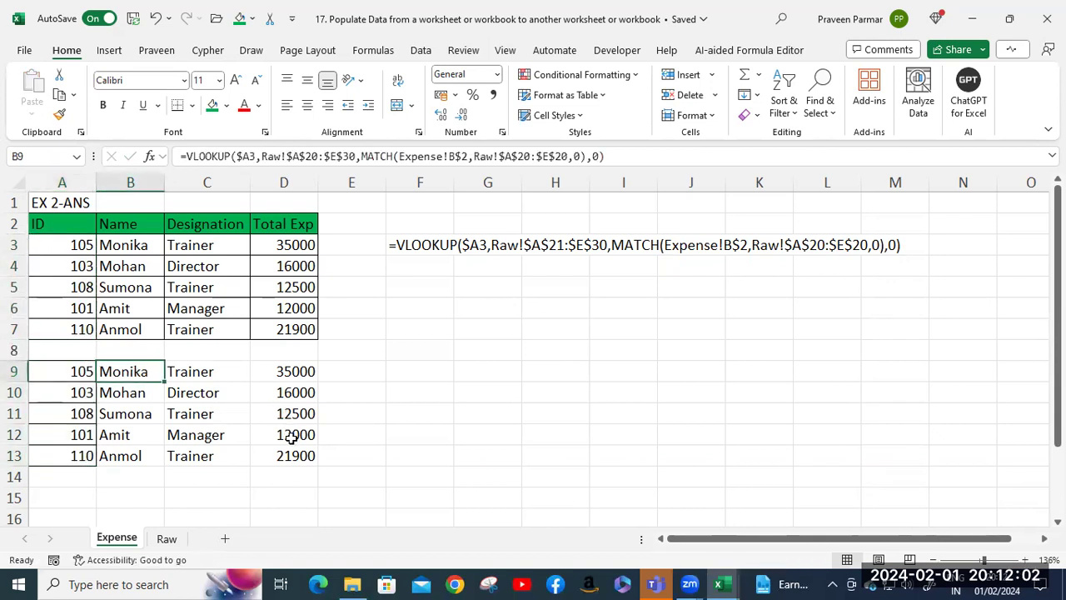
left_click(299, 447, "shift")
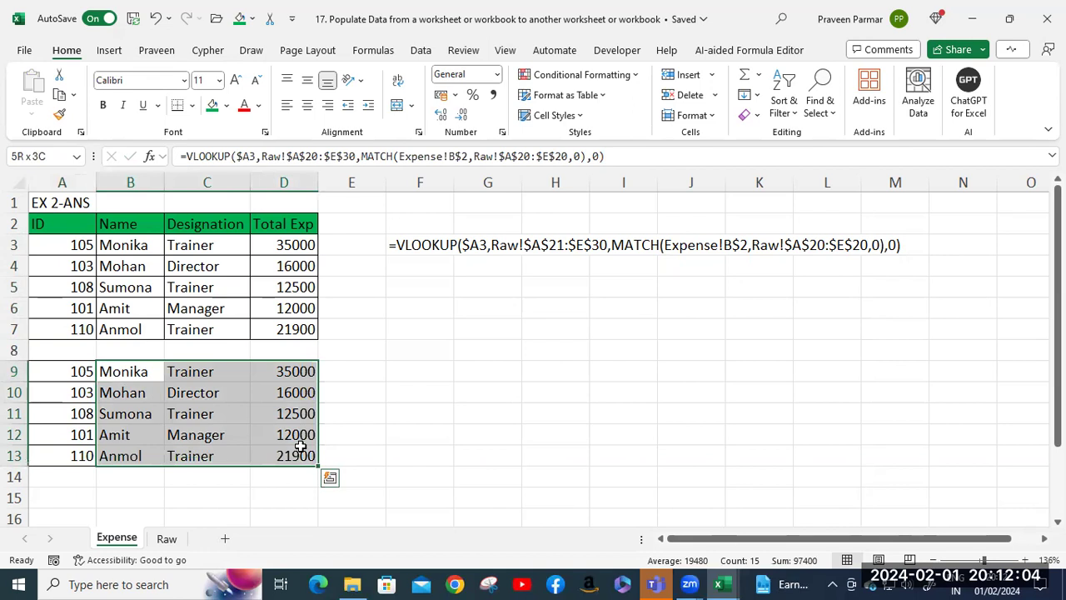
key("Delete")
left_click(73, 372)
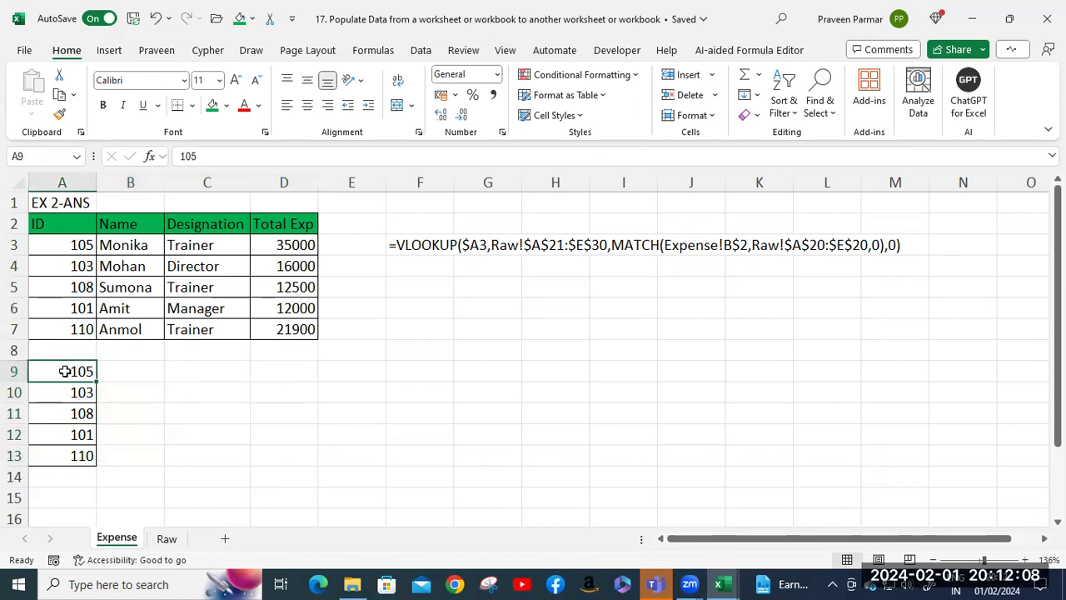
key("ctrl+z")
key("ctrl+z")
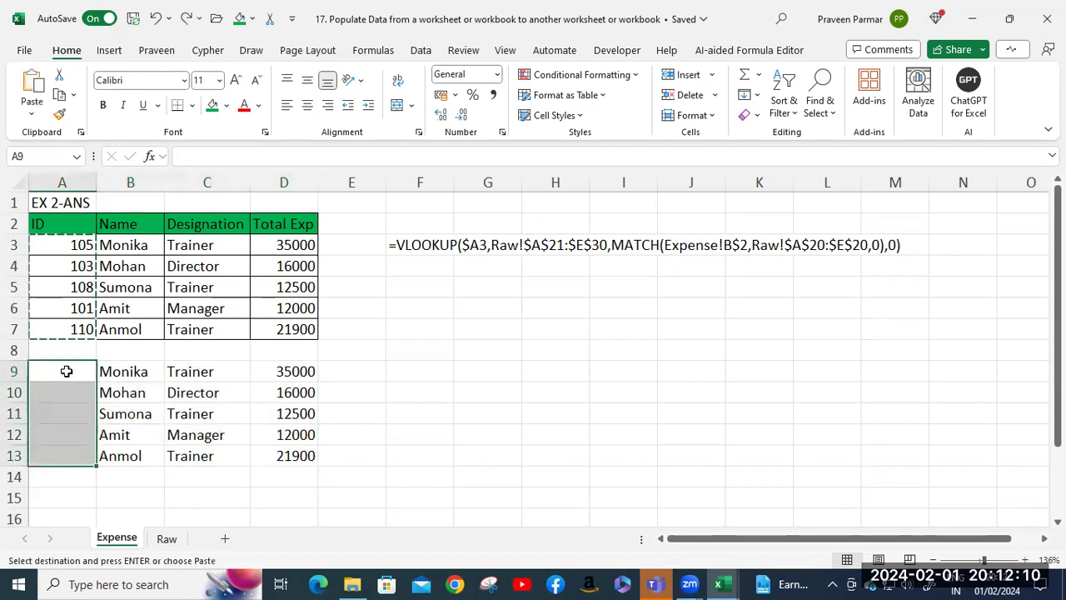
Step: Paste the copied IDs starting at A10 and clear the old lookup results in B9:D13
left_click(62, 392)
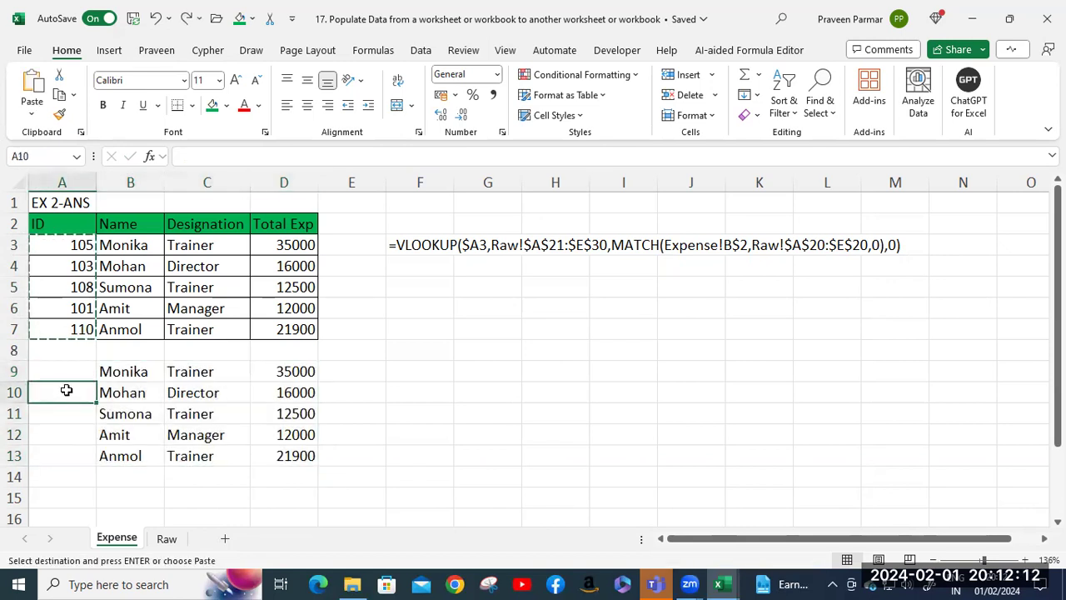
key("ctrl+v")
left_click_drag(133, 372, 316, 453)
key("Delete")
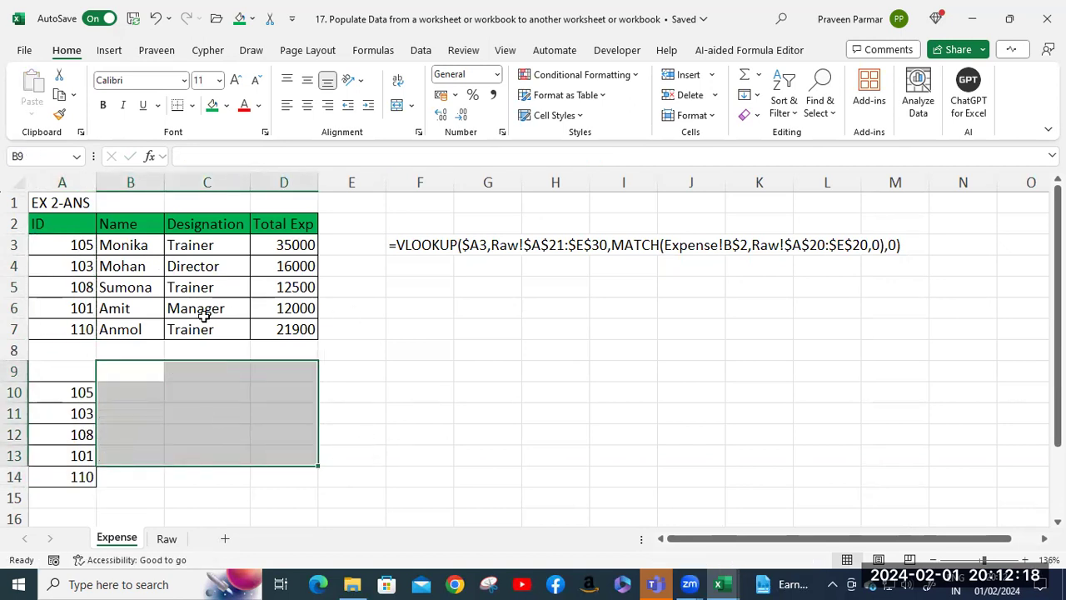
Step: Copy the header row A2:D2 on the Expense sheet and paste it at A9 above the copied IDs
left_click(41, 223)
left_click(295, 224, "shift")
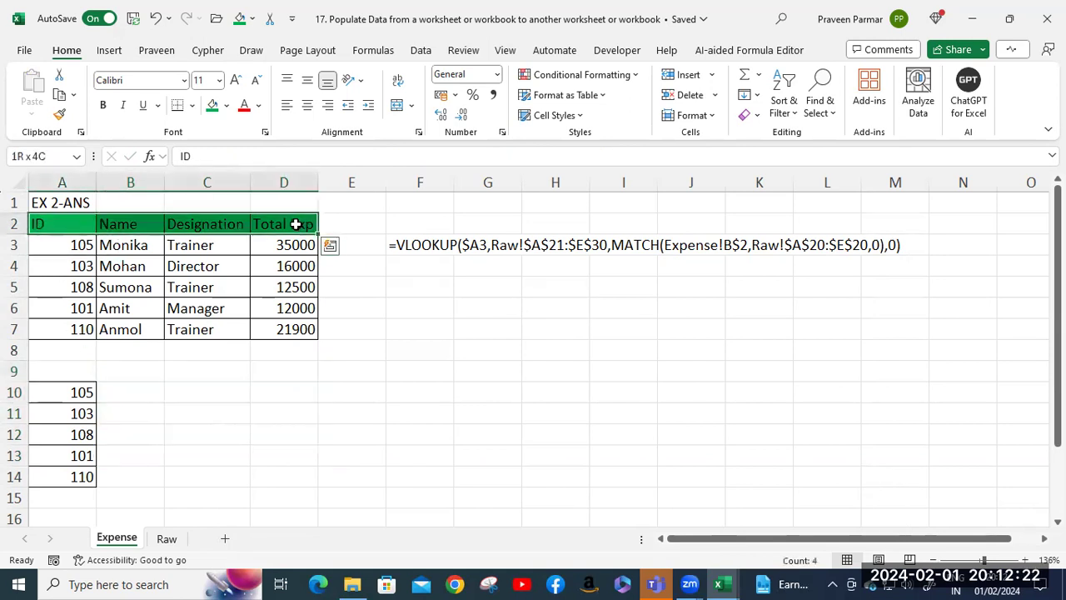
key("ctrl+c")
left_click(74, 369)
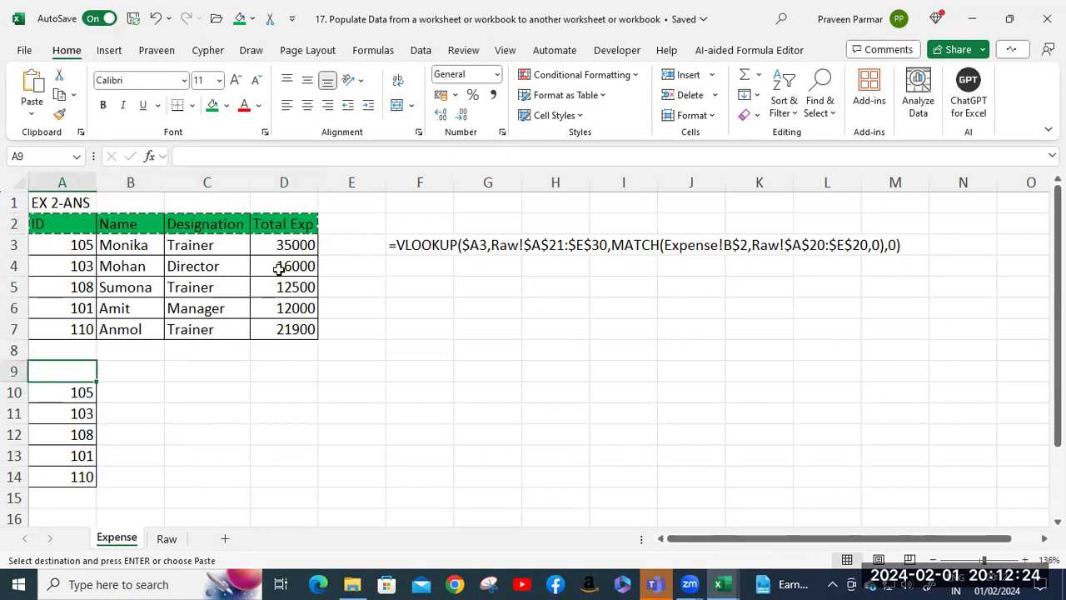
key("Return")
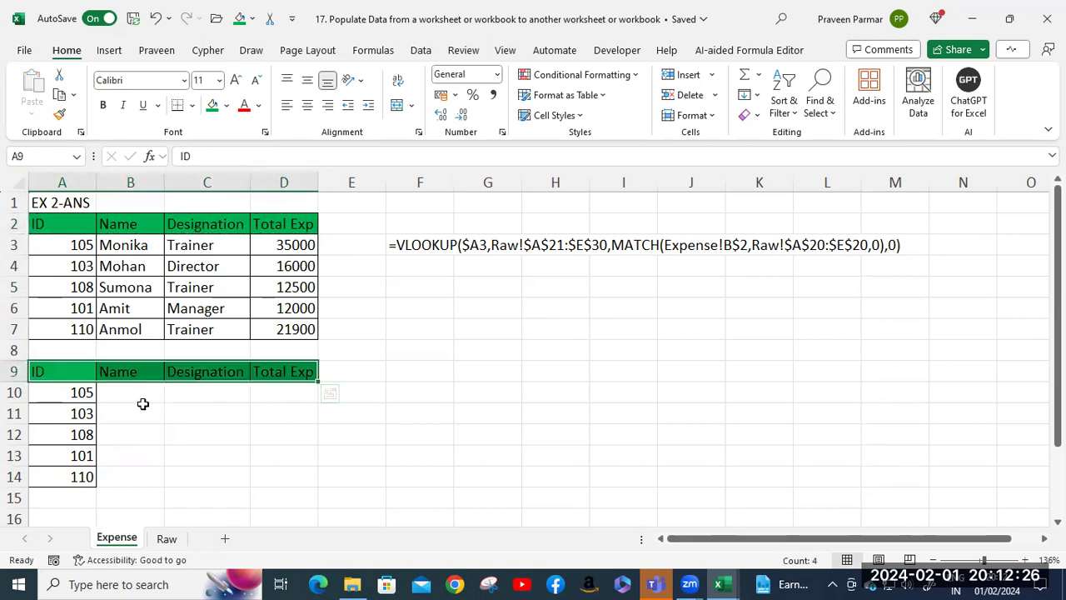
Step: Apply all borders to the new table range A9:D14 on the Expense sheet
left_click(61, 375)
left_click(304, 478, "shift")
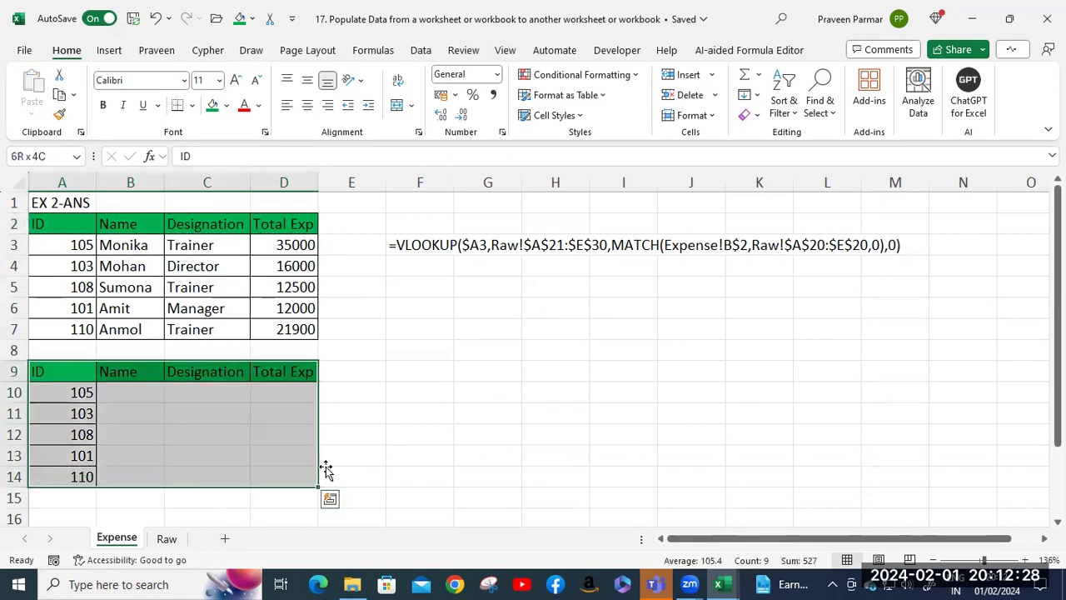
left_click(192, 105)
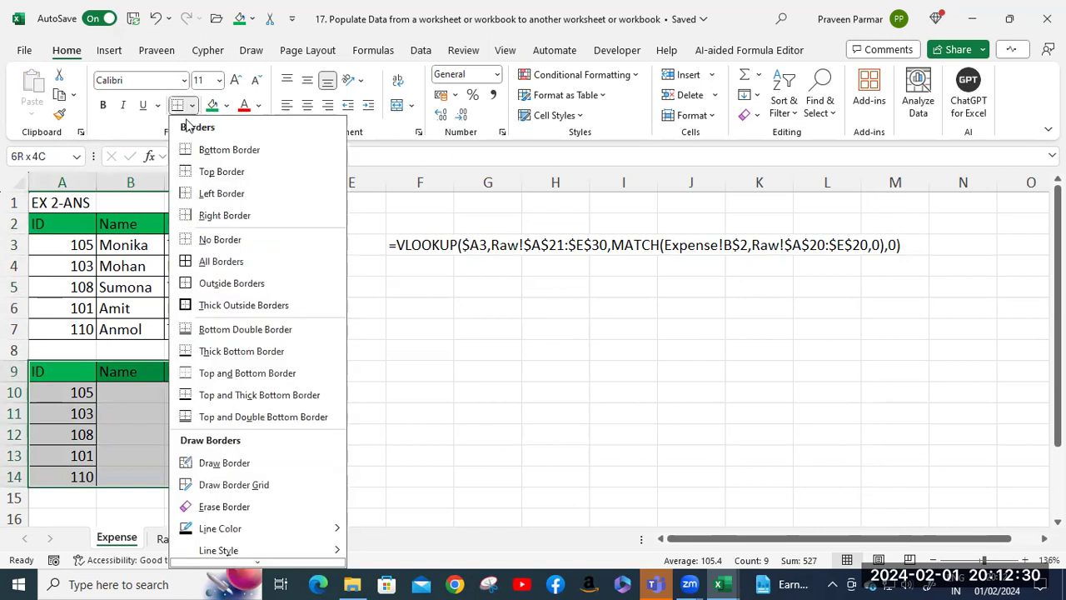
left_click(186, 263)
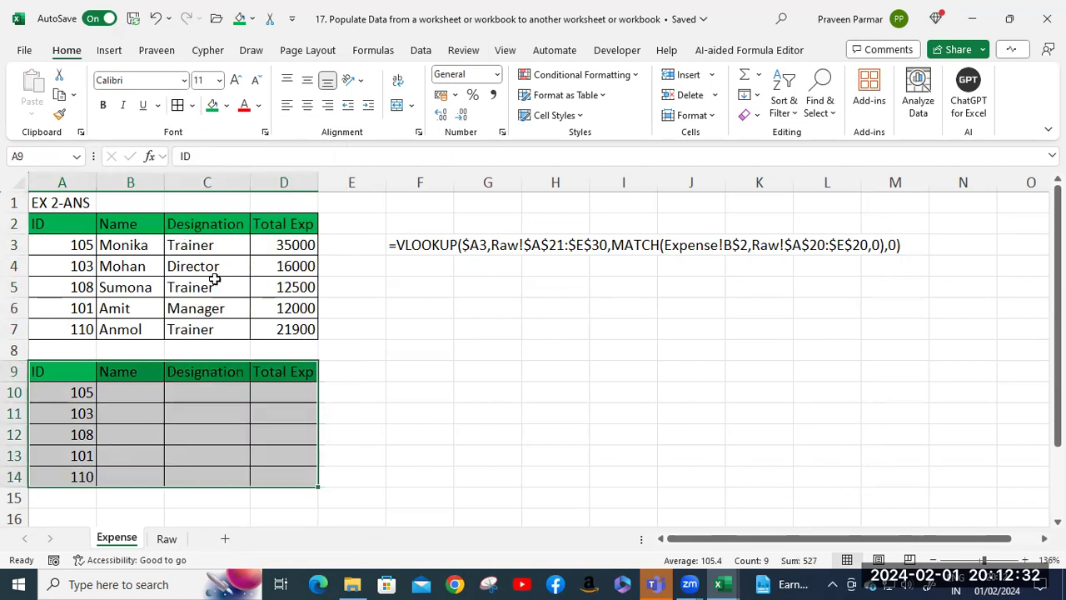
left_click(376, 470)
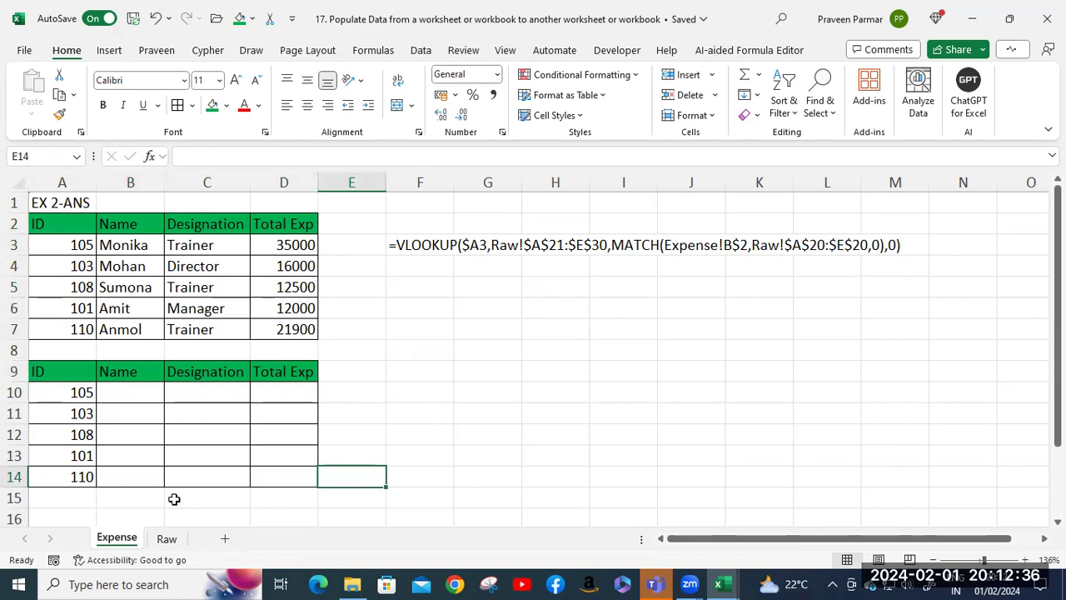
Step: Compare the employee table in A20:E30 of the Raw sheet with the empty Name, Designation and Total Exp columns on the Expense sheet
left_click(166, 539)
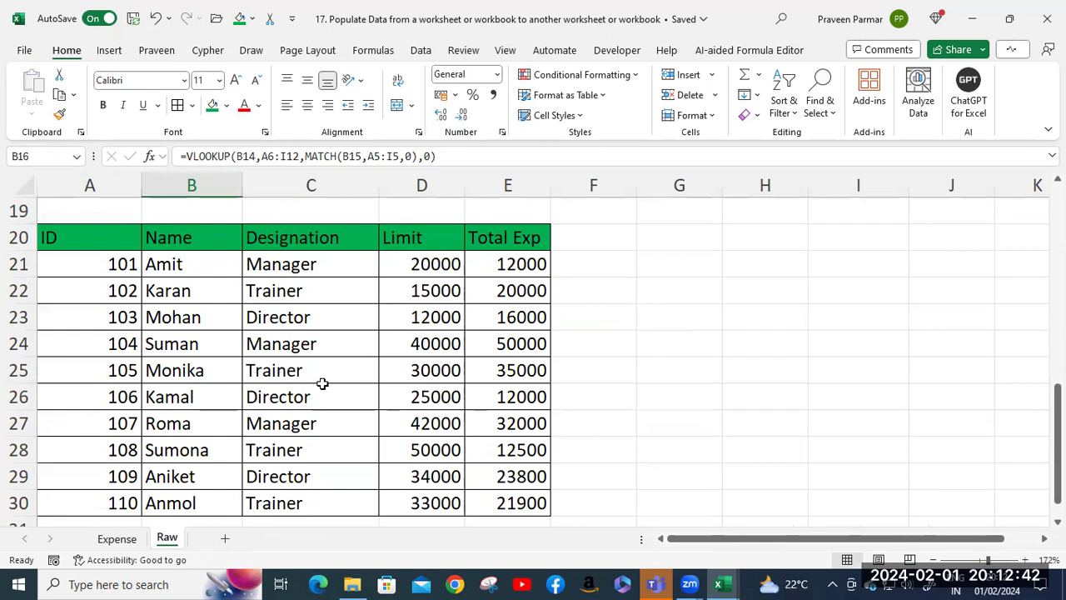
left_click(117, 539)
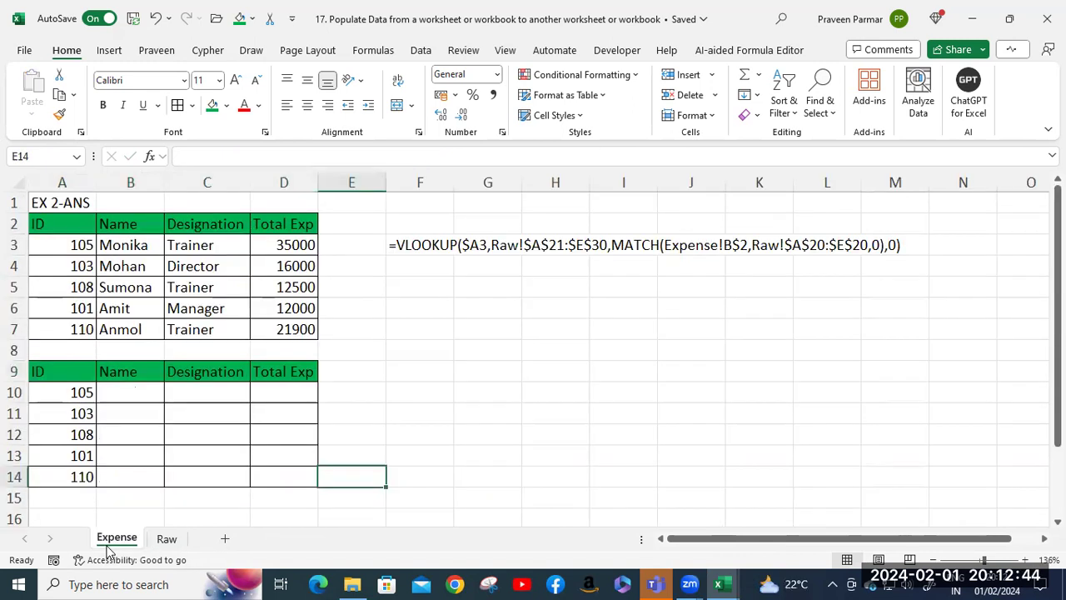
left_click(463, 386)
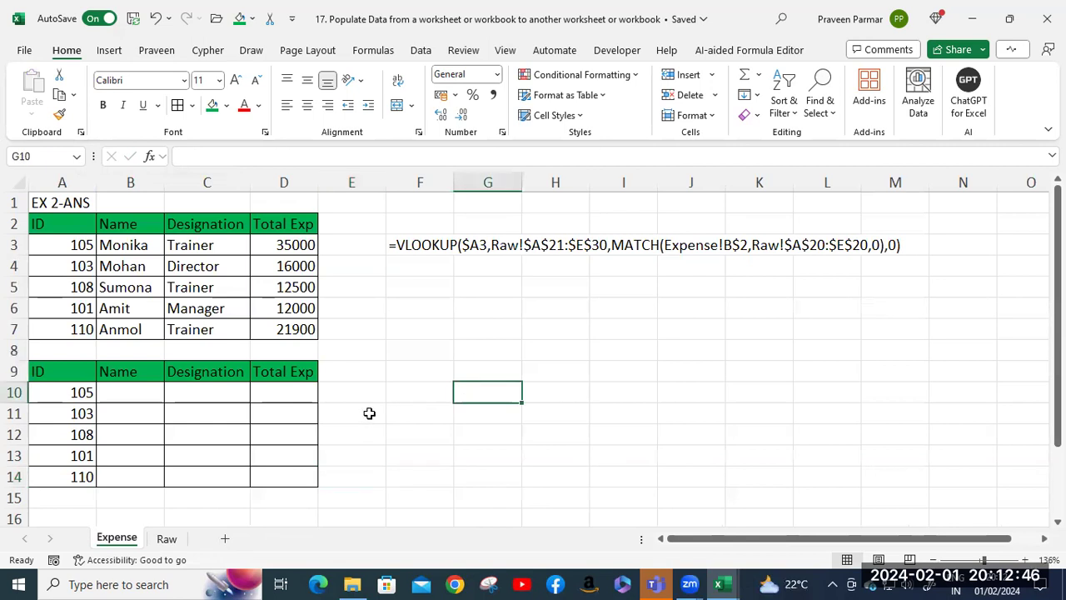
left_click(167, 539)
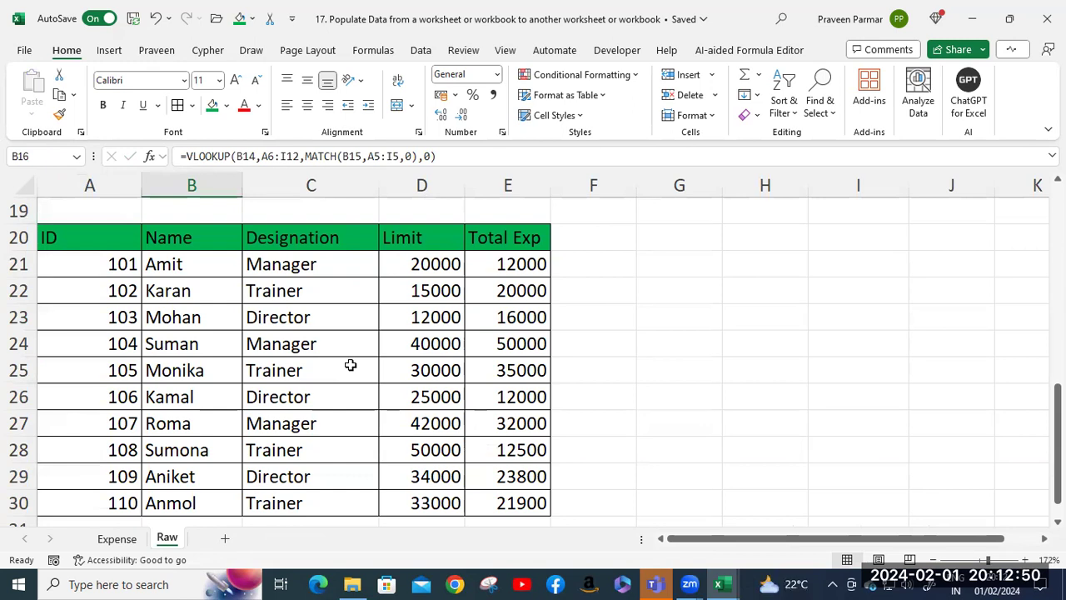
left_click(464, 156)
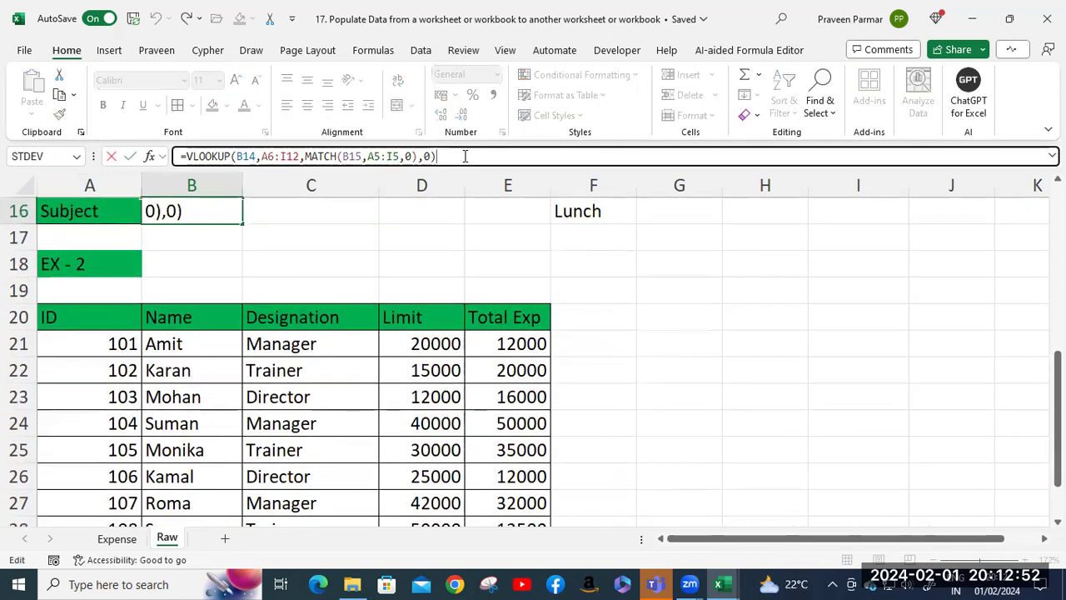
key("ctrl+Return")
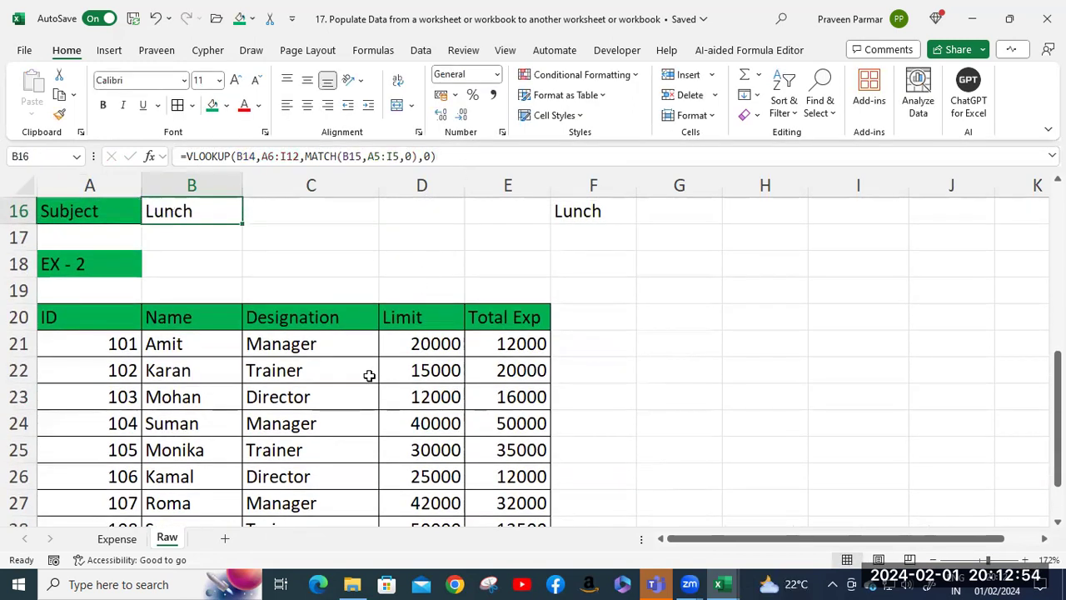
scroll(333, 364, "down", 1)
left_click(324, 363)
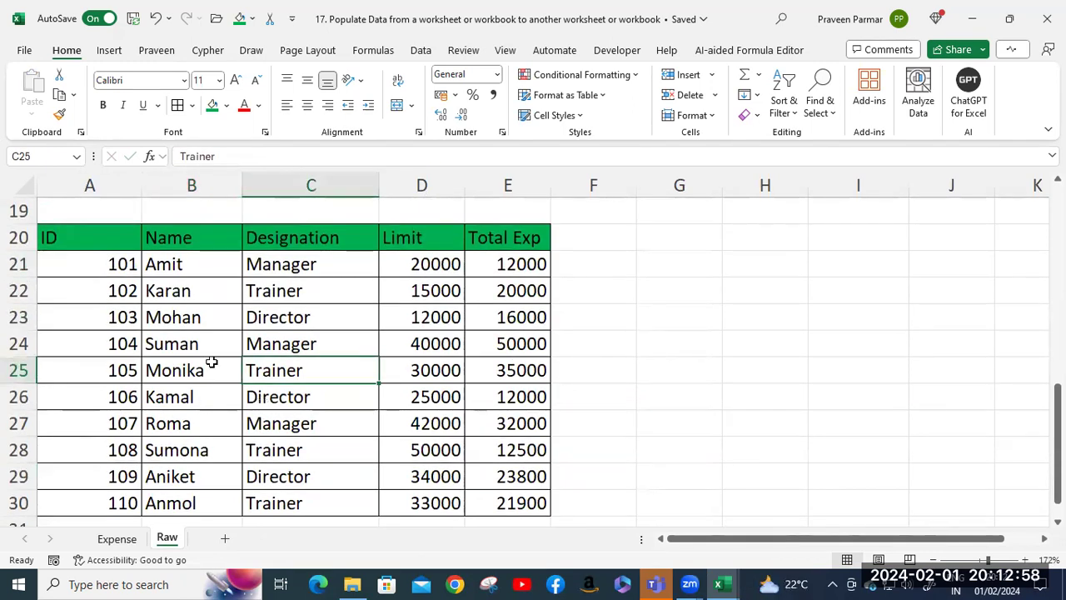
left_click(117, 538)
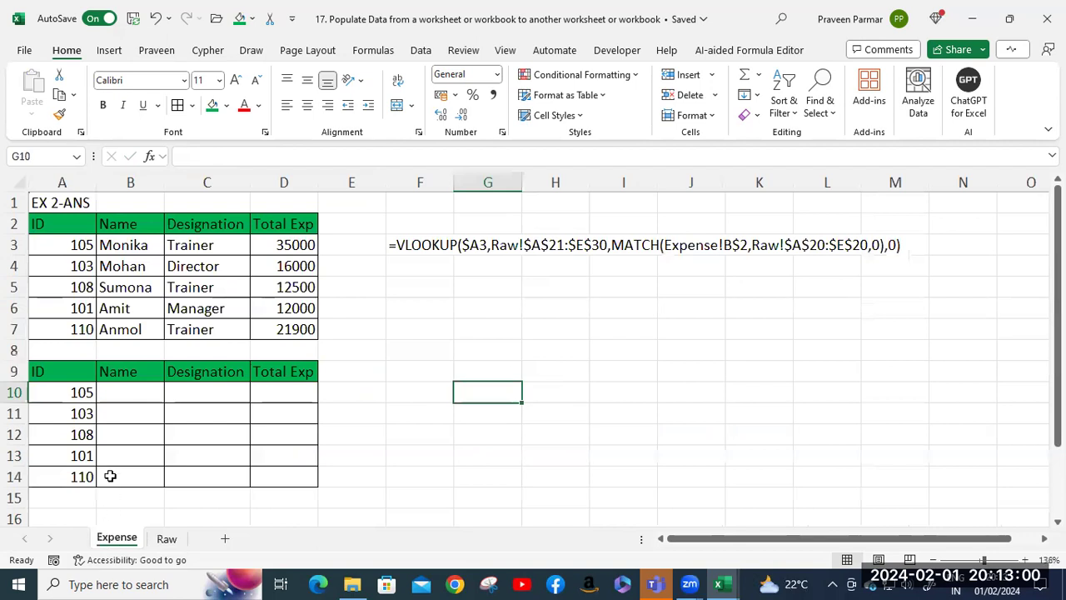
left_click(166, 539)
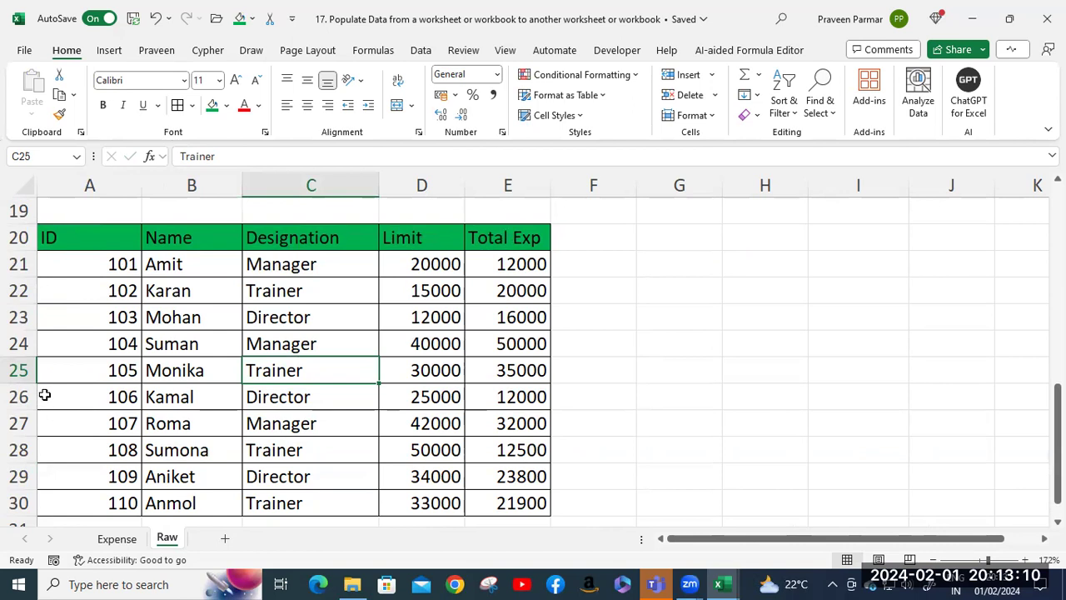
left_click(117, 538)
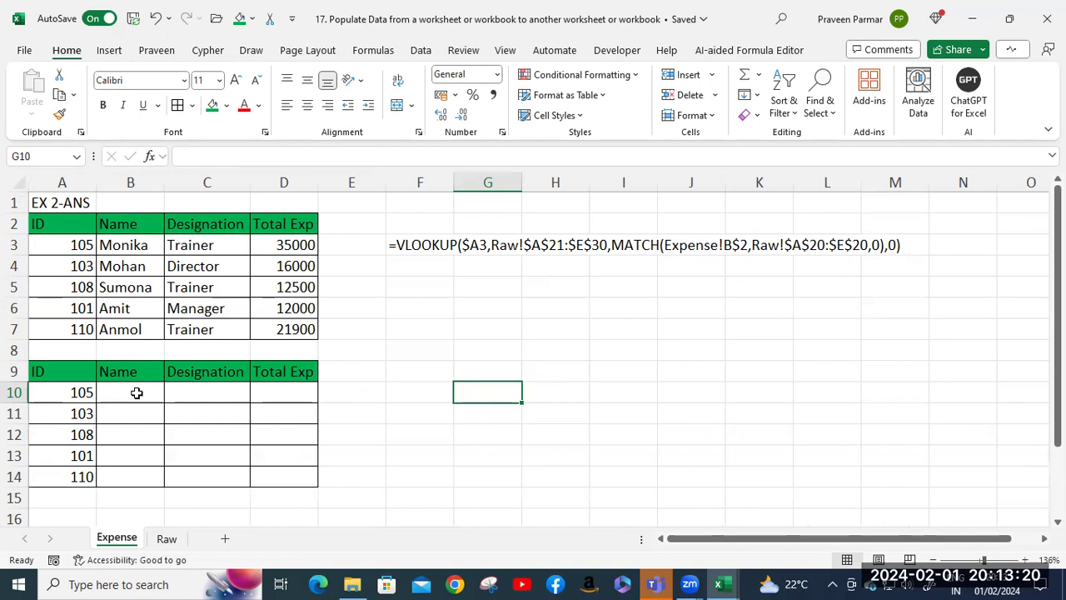
left_click(137, 392)
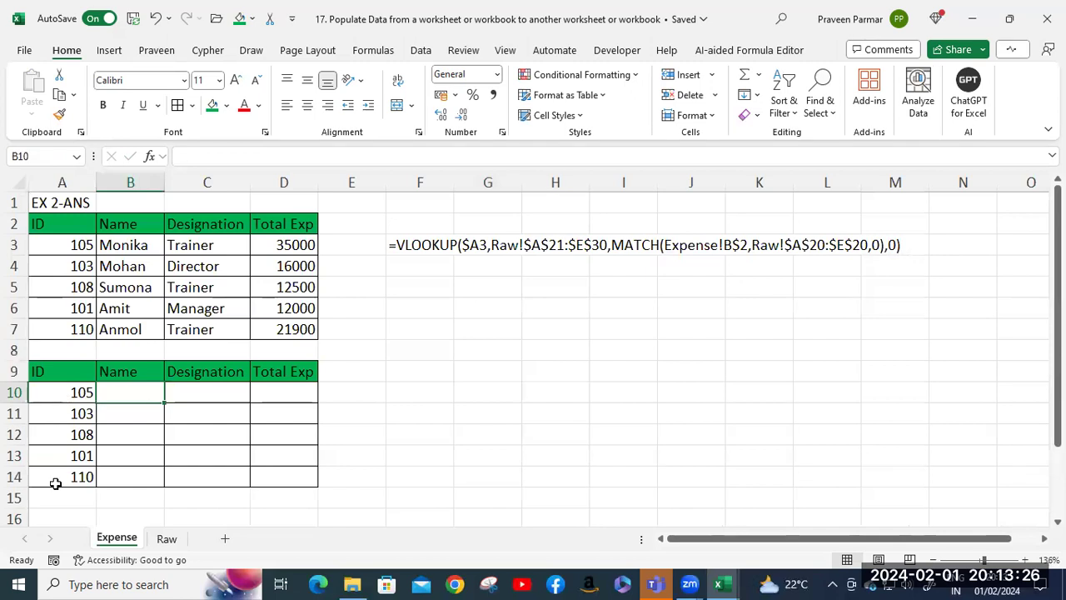
left_click(166, 540)
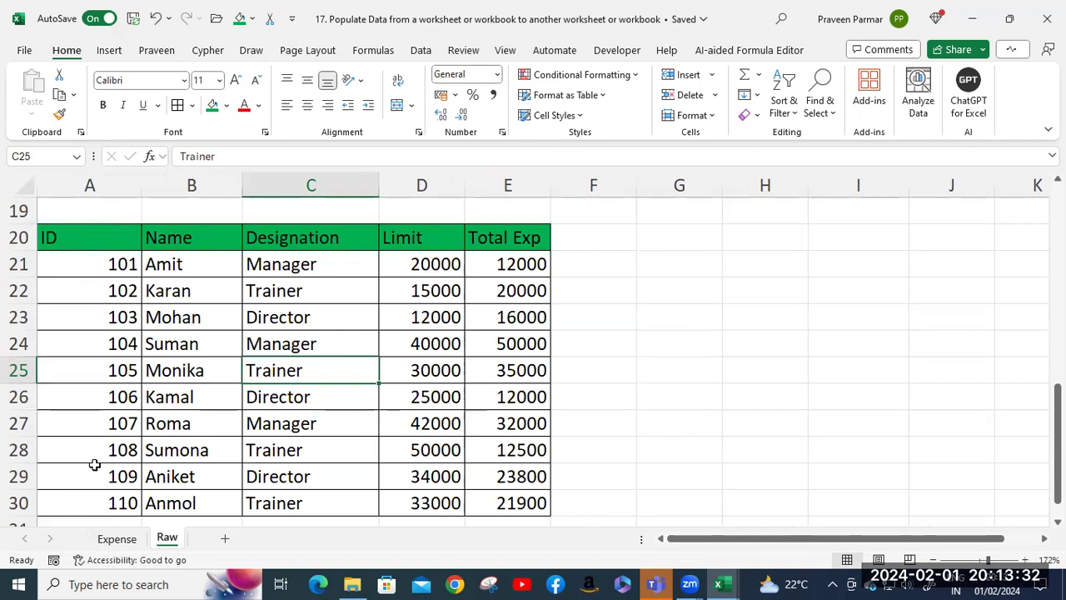
left_click(120, 540)
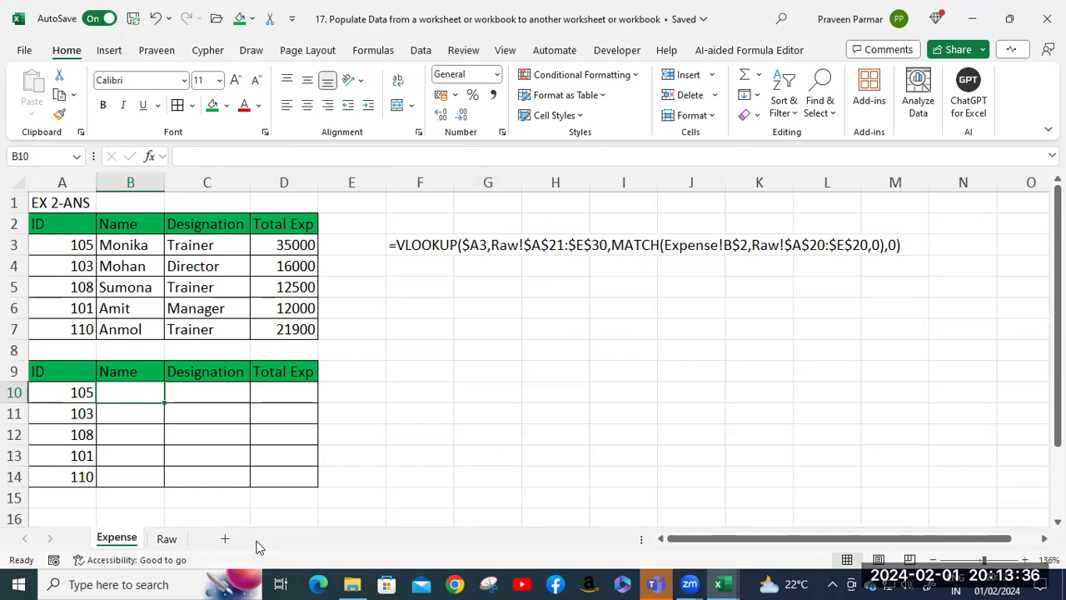
left_click(167, 538)
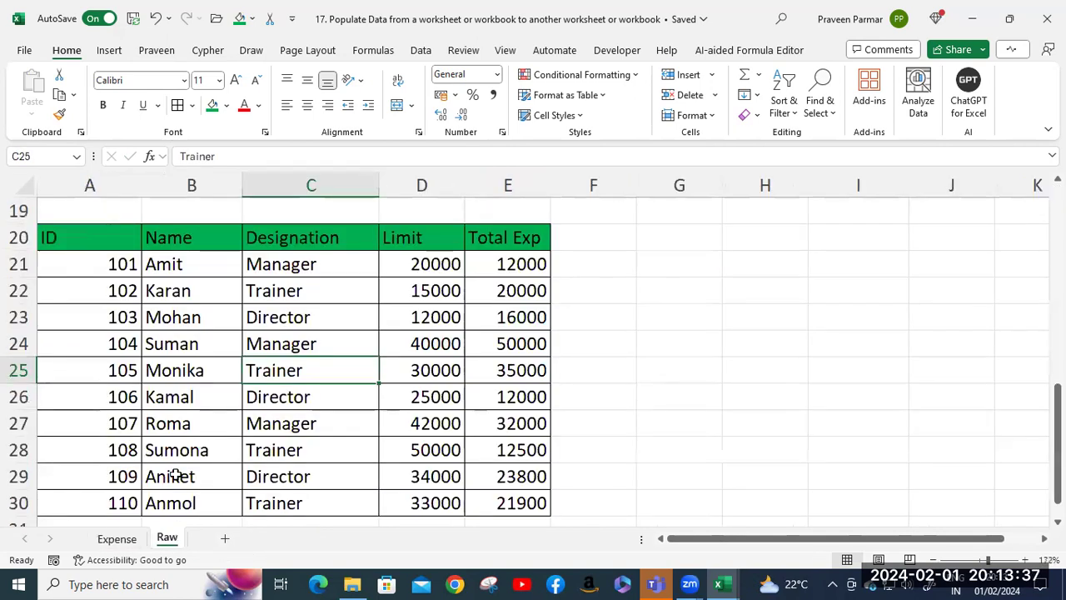
Step: Start a VLOOKUP formula in B10 of the Expense sheet with the column-locked ID $A10 as lookup value
left_click(118, 538)
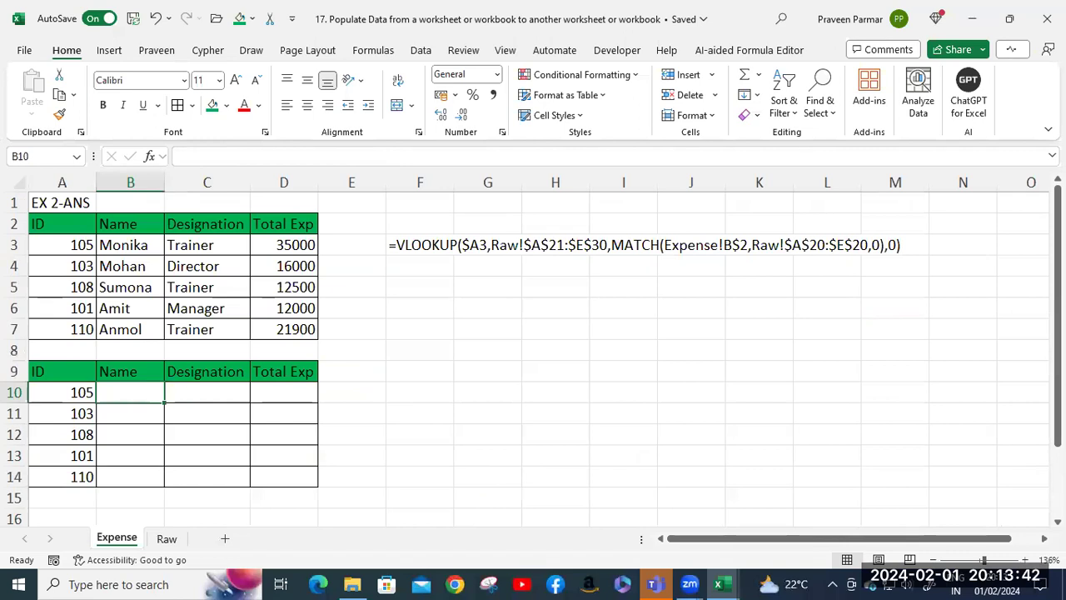
type("=vl")
key("Tab")
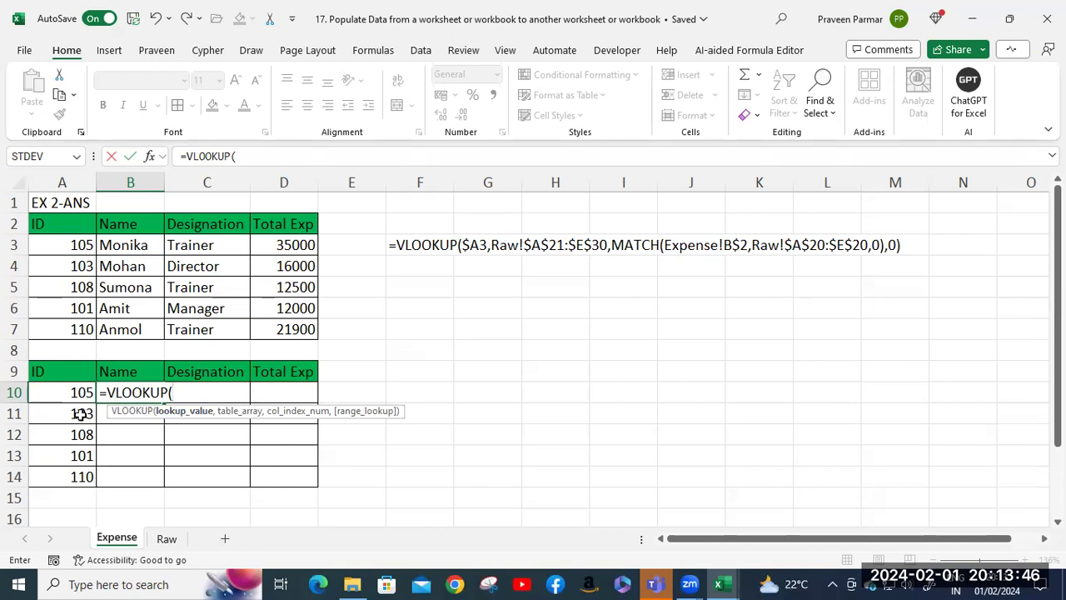
left_click(65, 394)
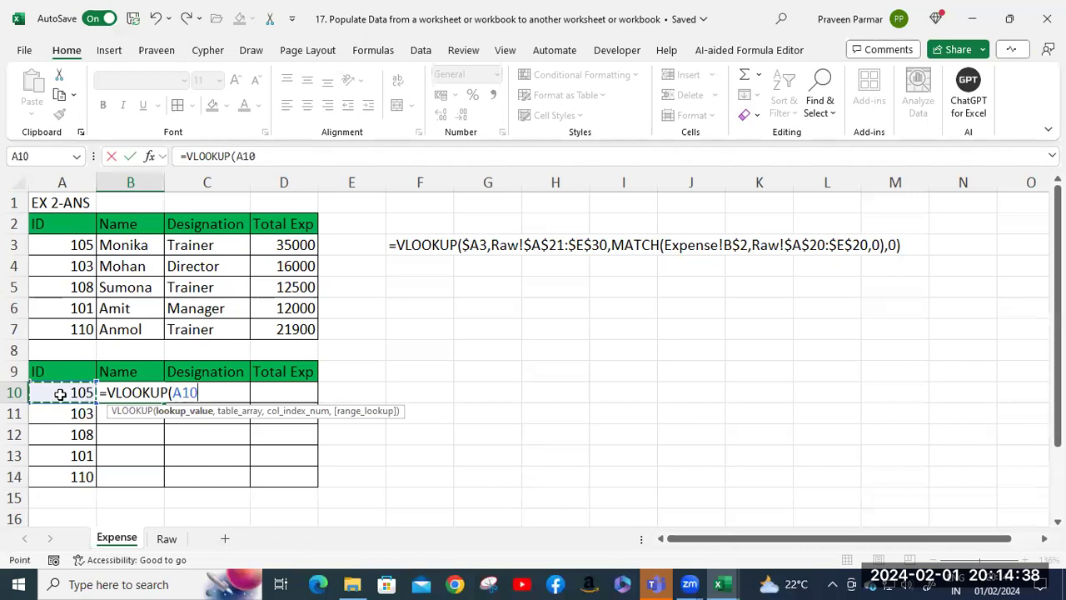
key("F4")
key("F4")
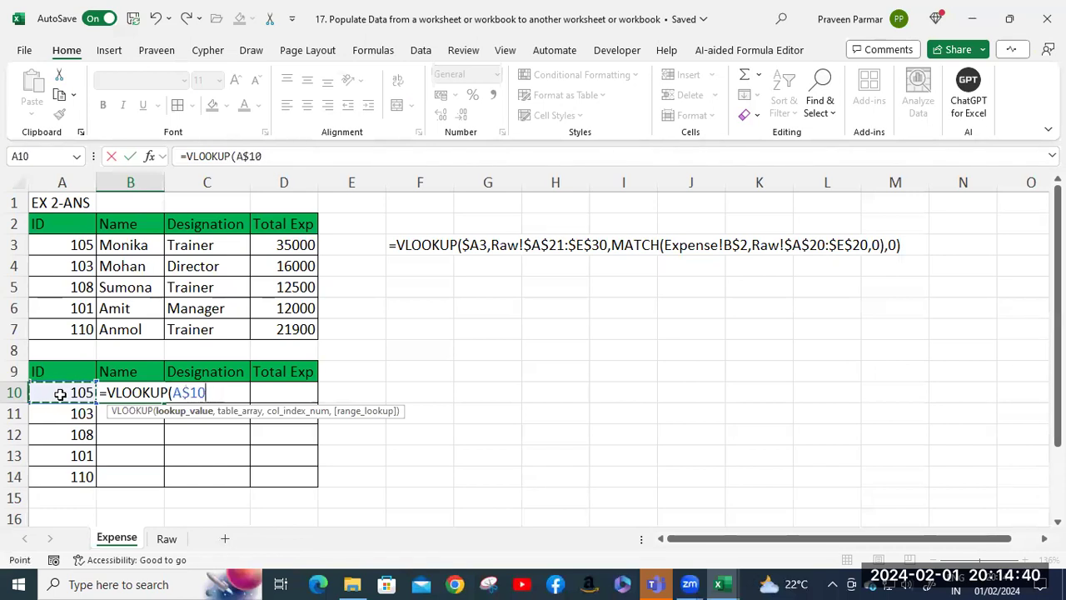
key("F4")
Step: Set the VLOOKUP table array to the employee table on the Raw sheet as the absolute range Raw!$A$20:$E$30
type(",Raw!")
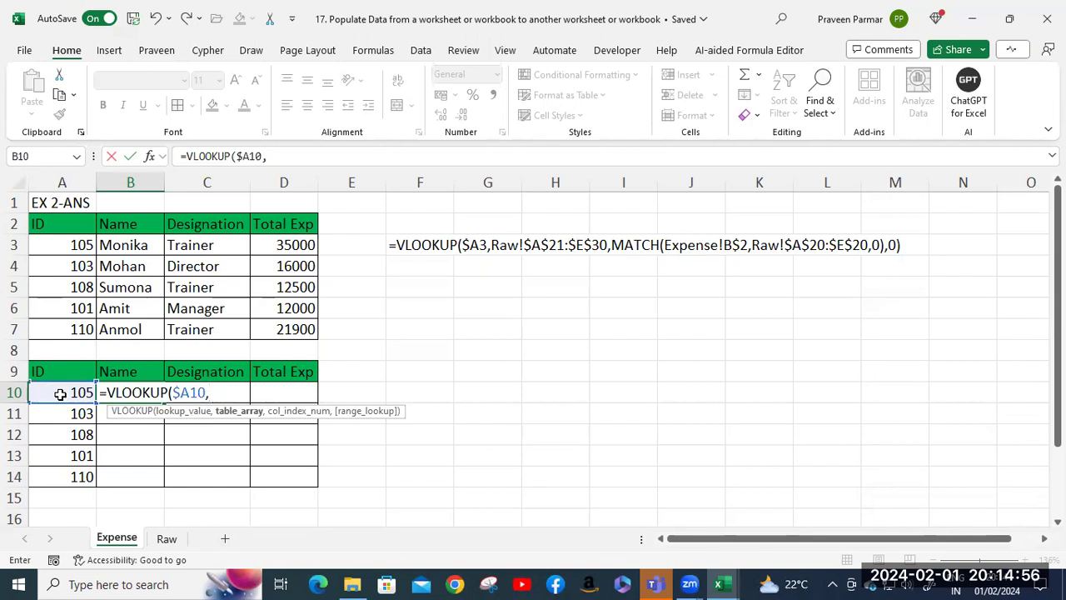
left_click(167, 538)
left_click(76, 239)
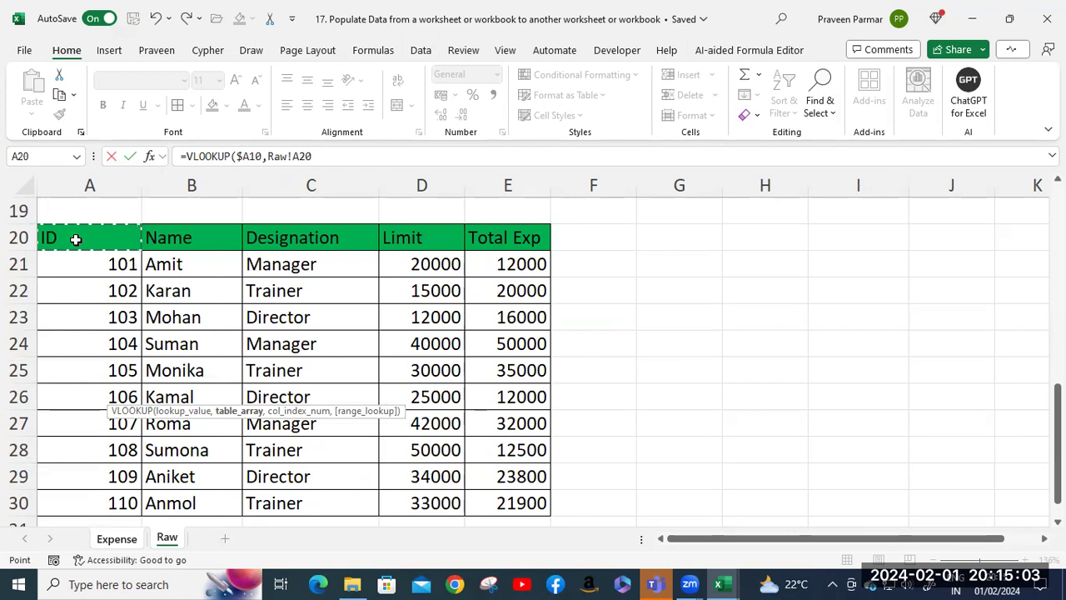
left_click(515, 503, "shift")
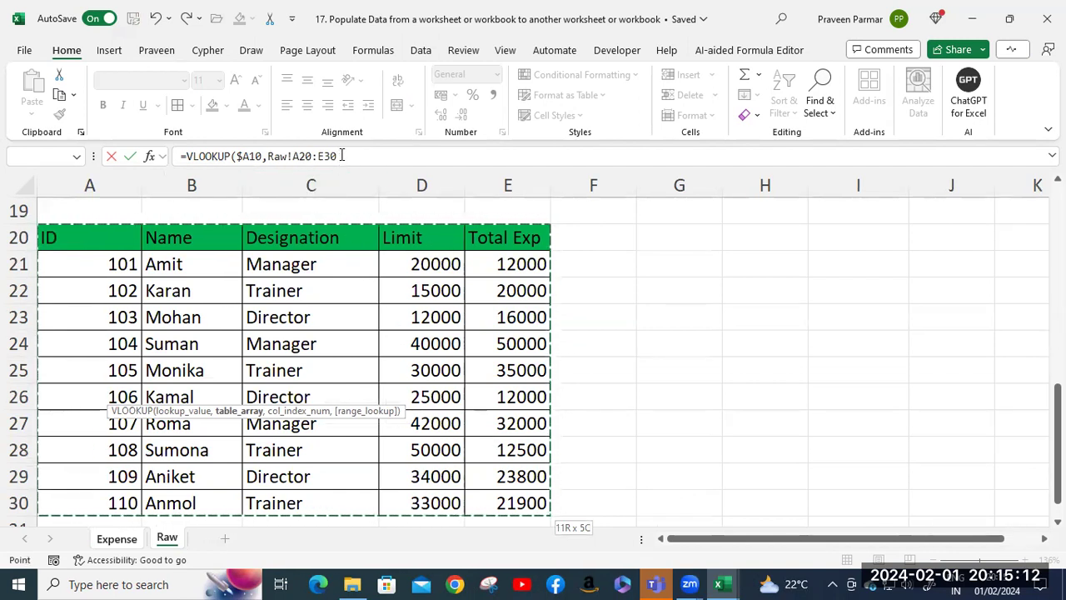
key("F4")
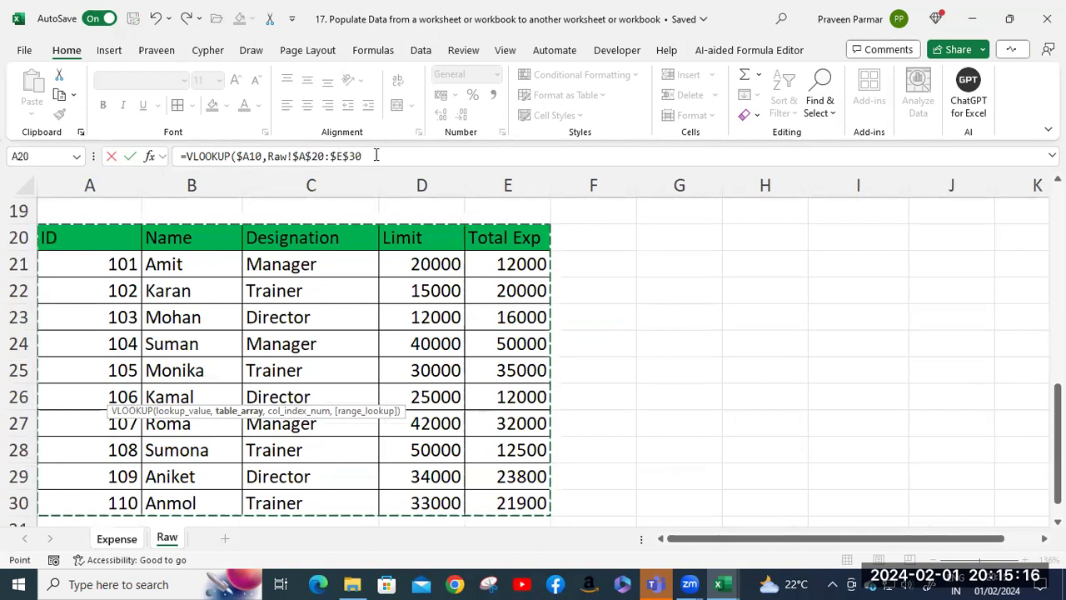
Step: Nest a MATCH function as the VLOOKUP column index in B10, with the row-locked header Expense!B$9 as its lookup value
type(",Expense!")
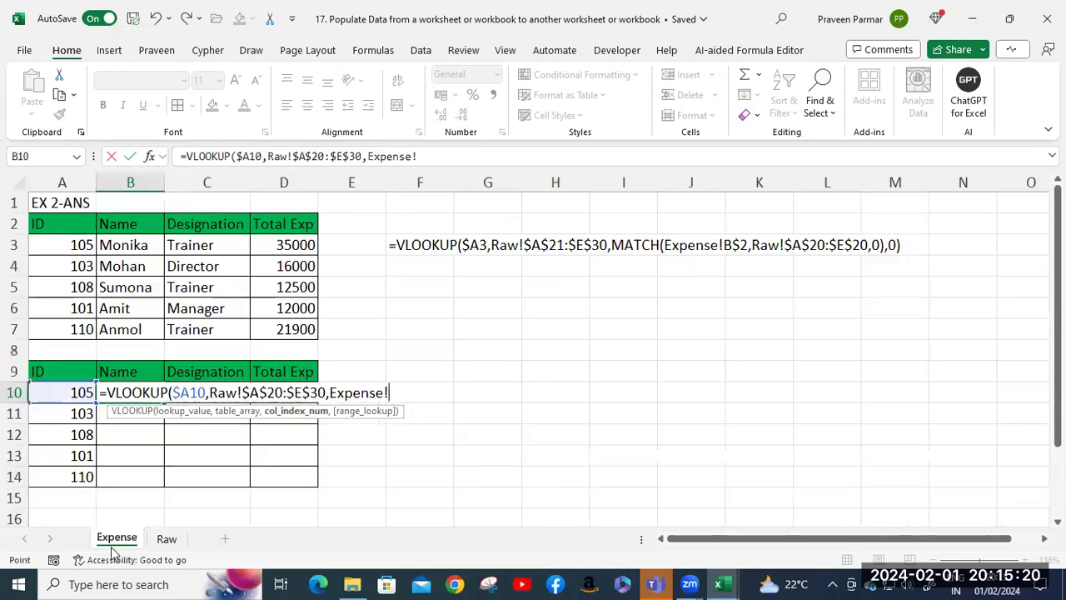
left_click(118, 541)
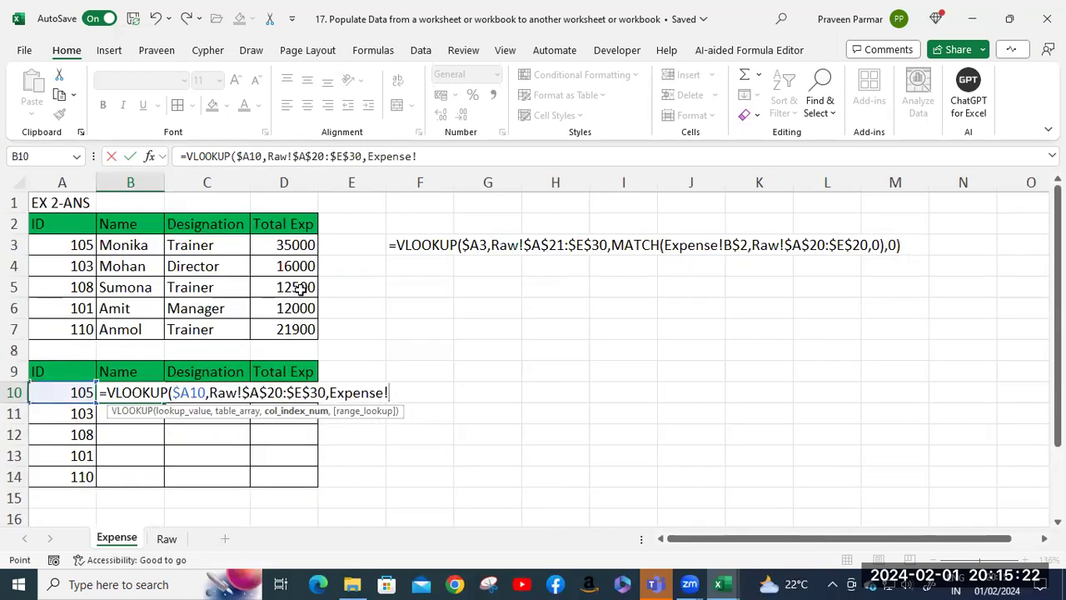
left_click_drag(368, 156, 419, 156)
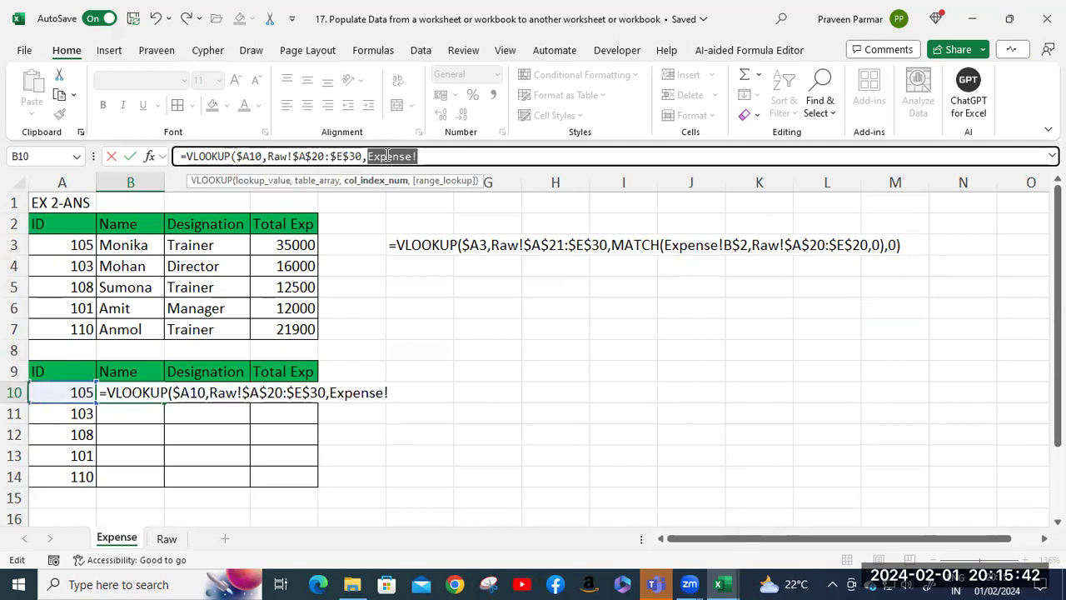
key("BackSpace")
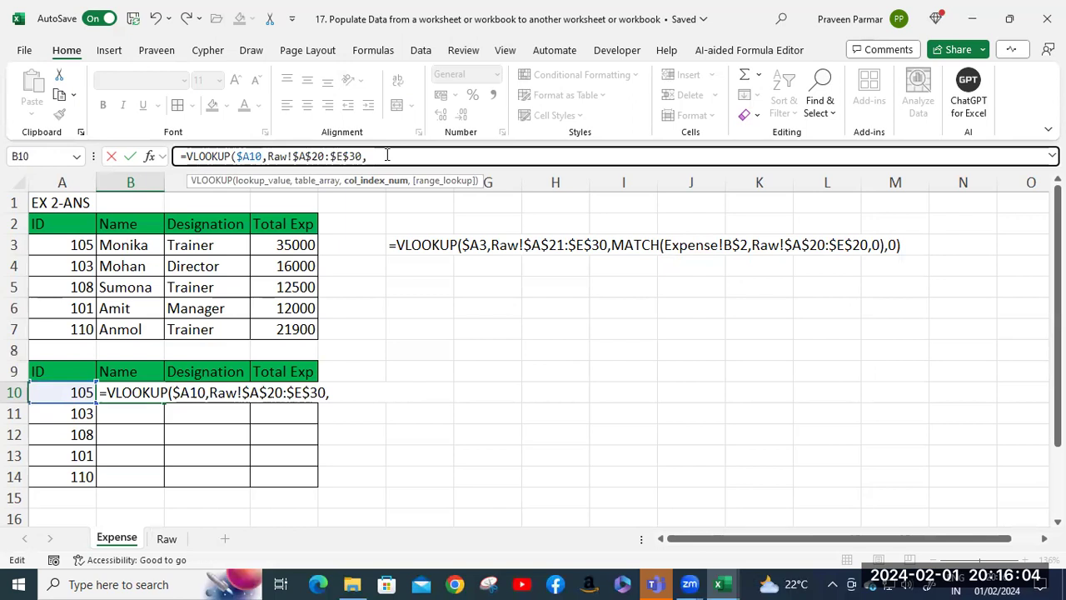
type("mat")
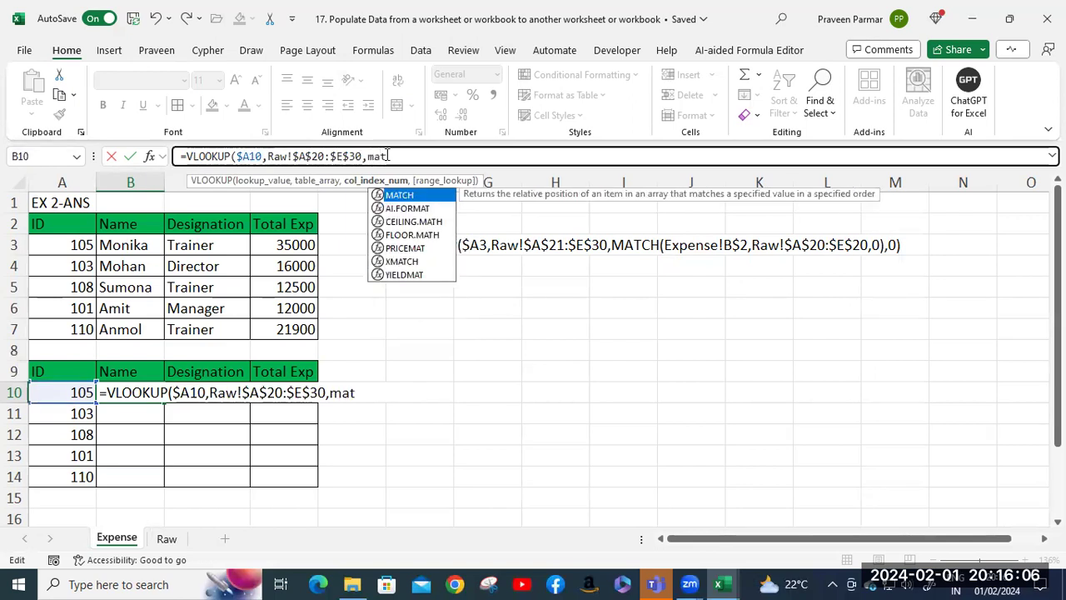
key("Tab")
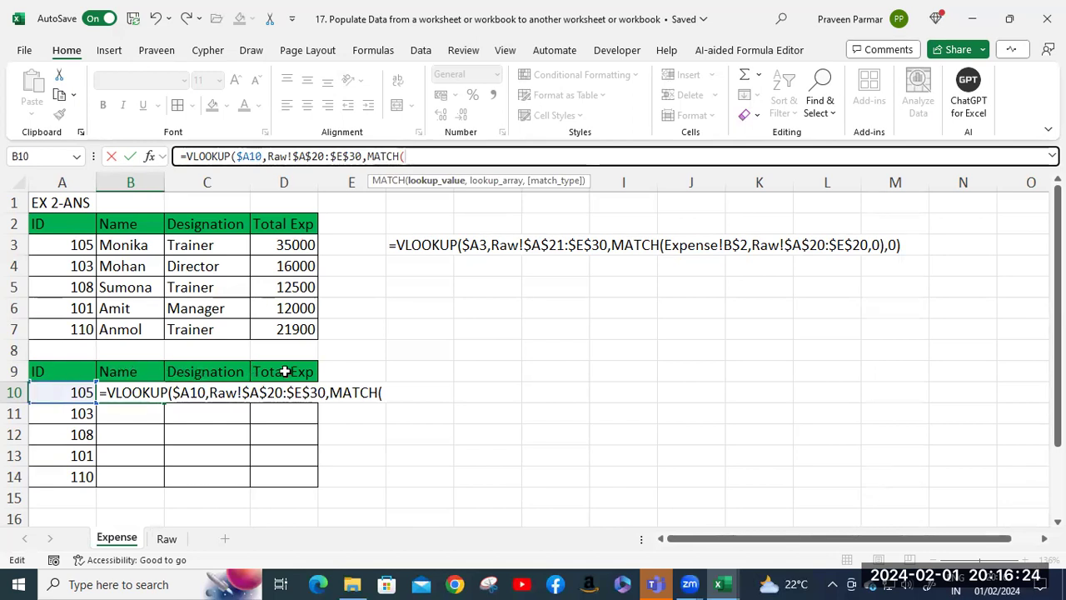
left_click(129, 372)
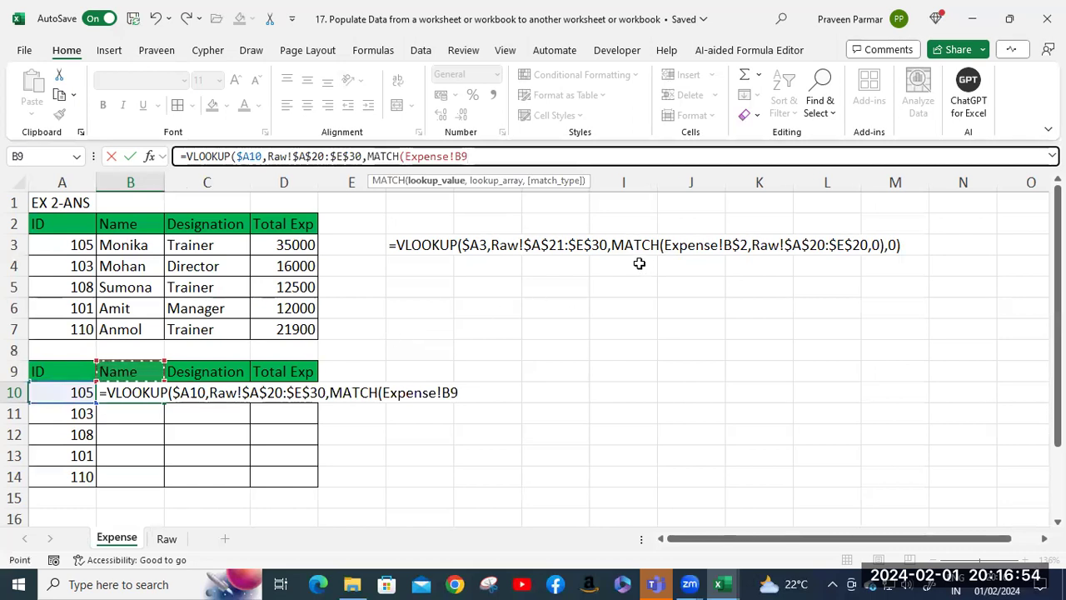
key("F4")
key("F4")
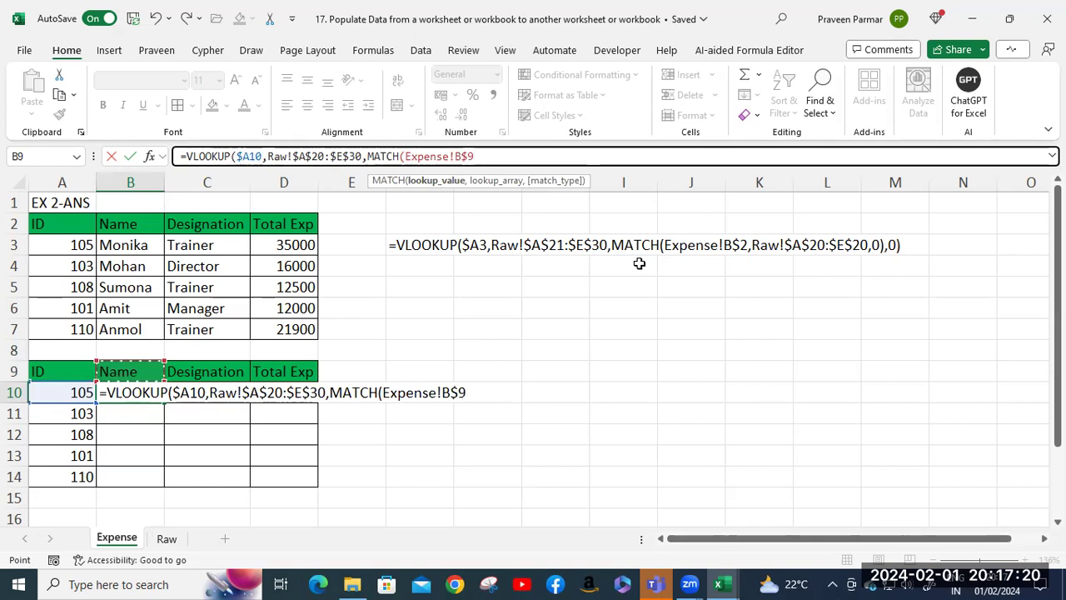
Step: Set the MATCH lookup array to the header row on the Raw sheet as the absolute range Raw!$A$20:$E$20
type(",")
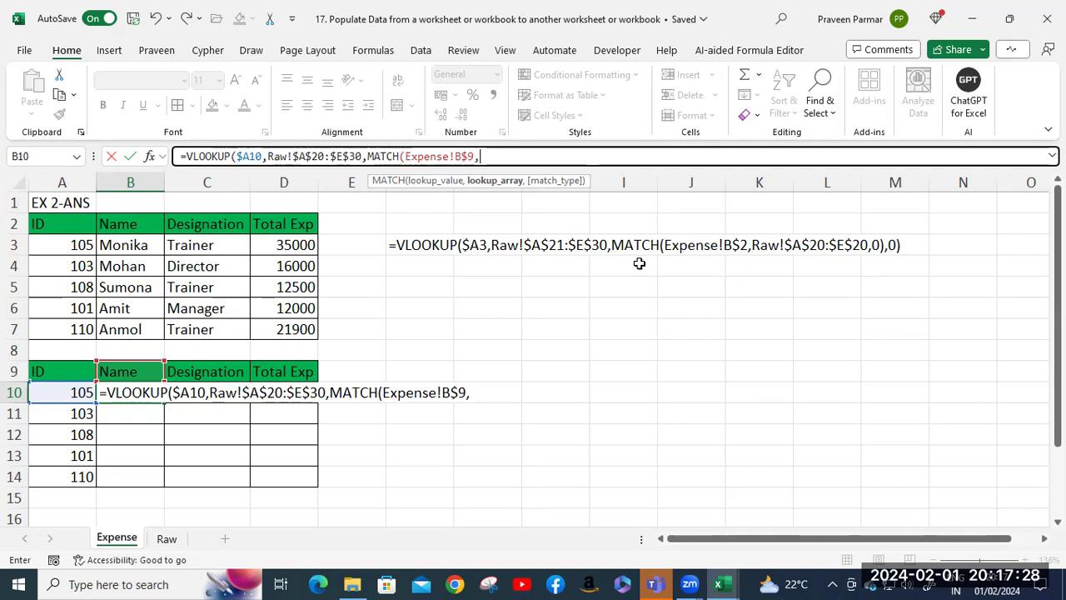
left_click(164, 540)
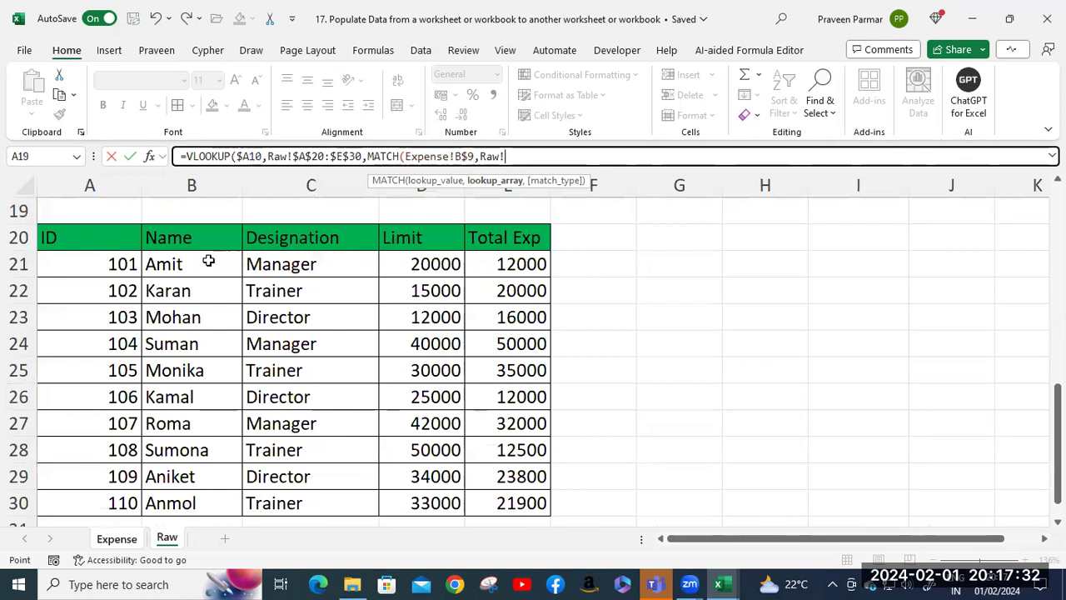
left_click_drag(78, 235, 523, 239)
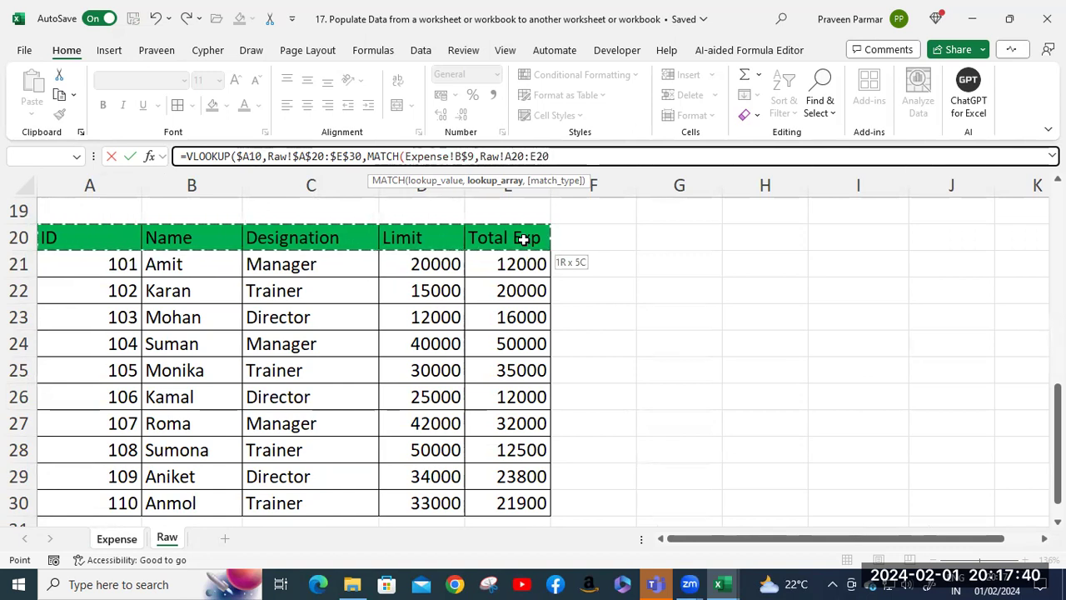
key("F4")
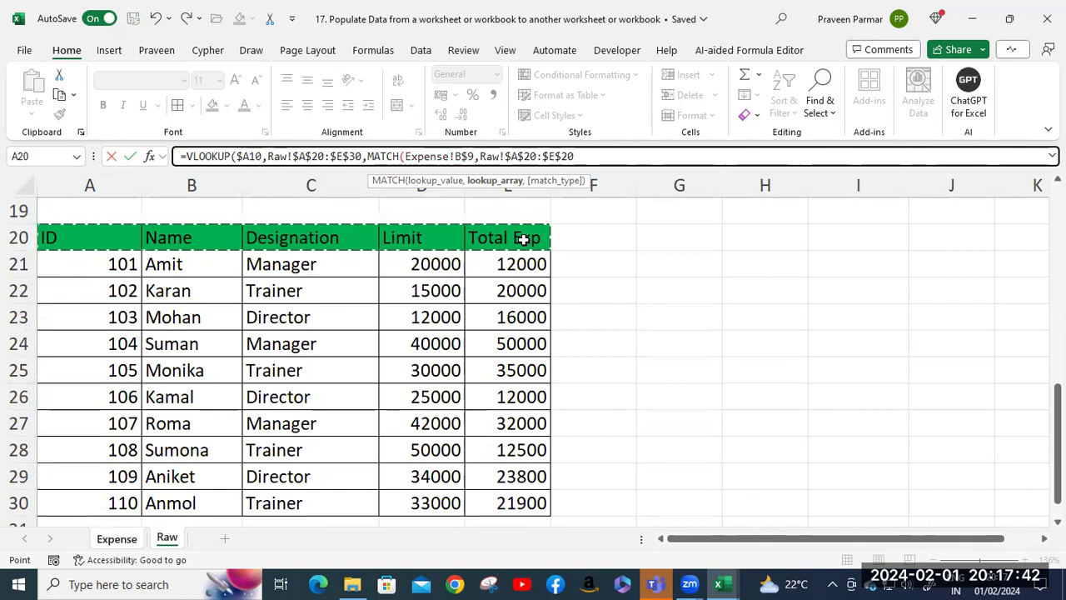
type(",")
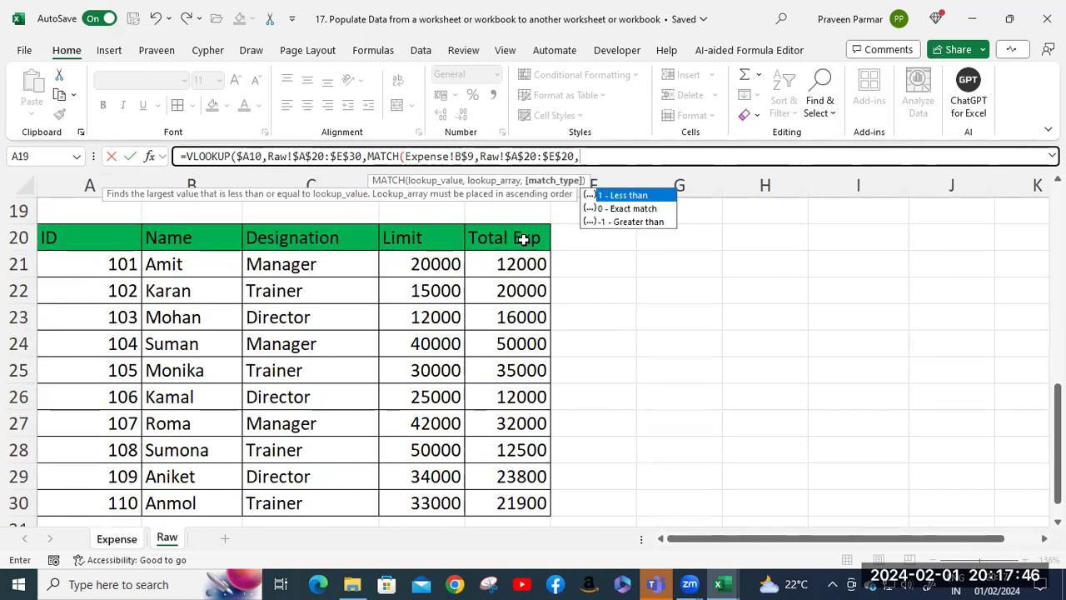
key("Left")
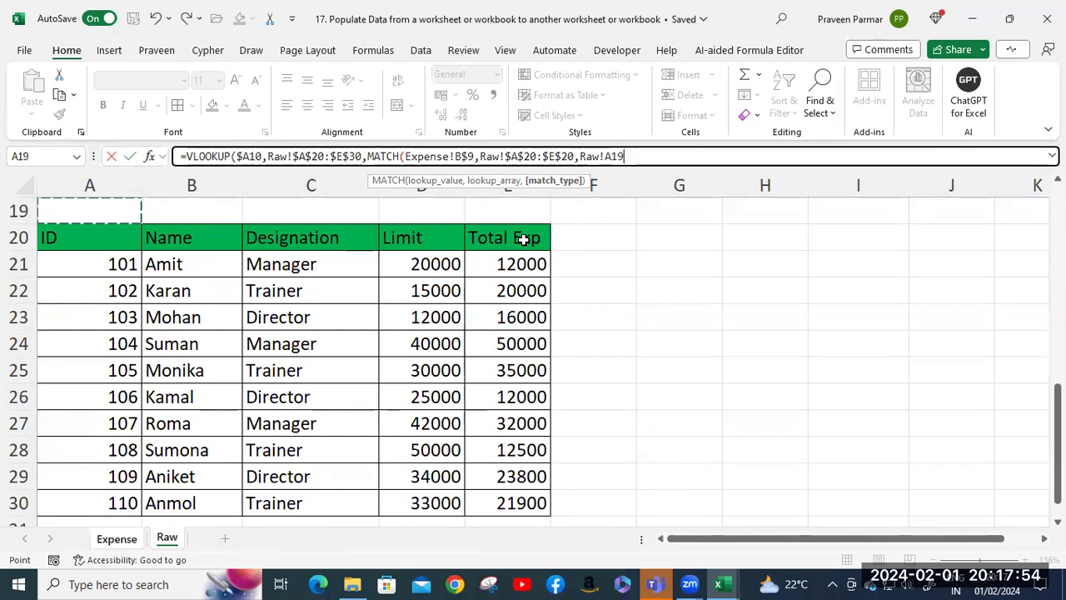
key("BackSpace")
key("BackSpace")
key("BackSpace")
key("BackSpace")
key("BackSpace")
key("BackSpace")
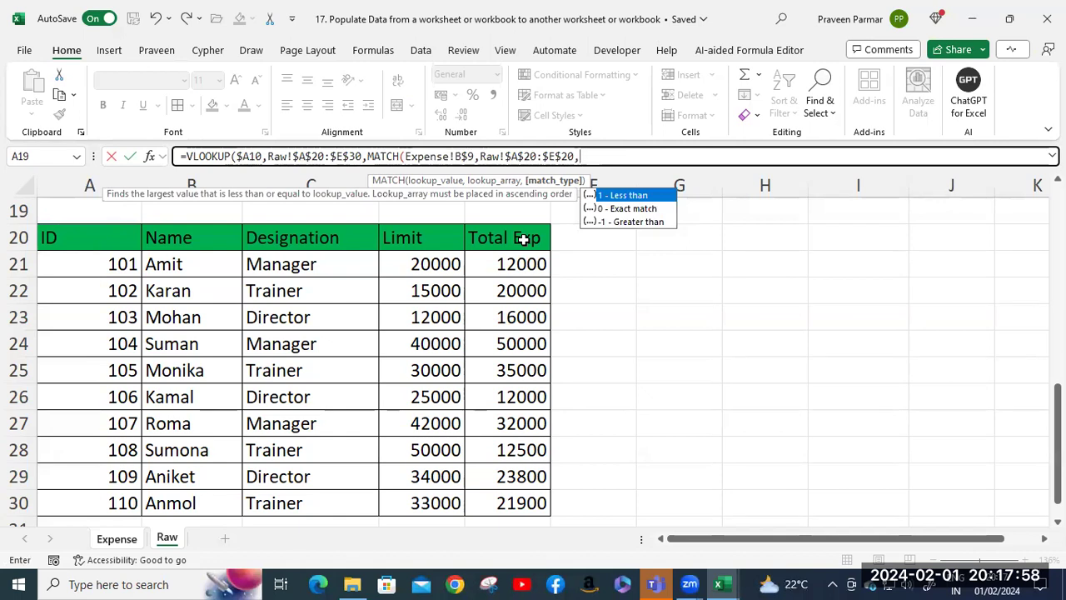
Step: Complete the B10 formula with match type 0 for MATCH and range lookup 0 for VLOOKUP, and enter it
type("0)")
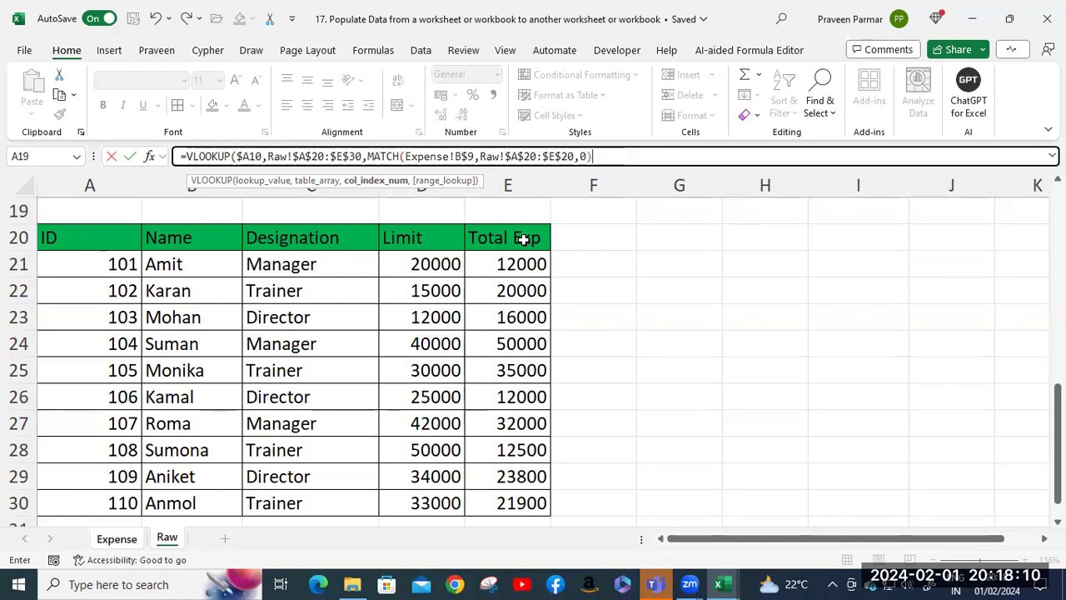
type(",0")
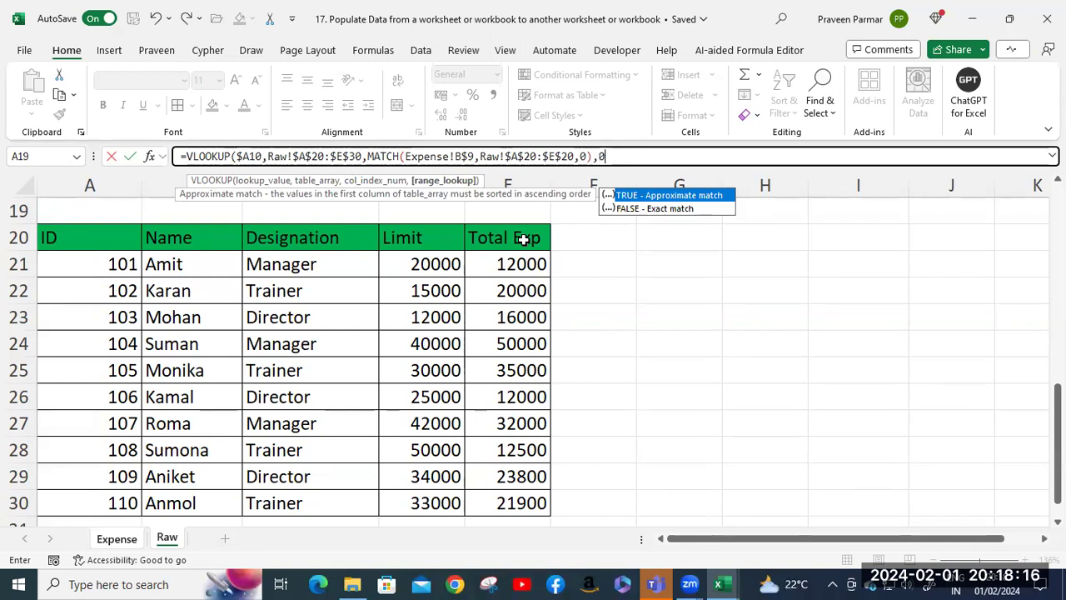
type(")")
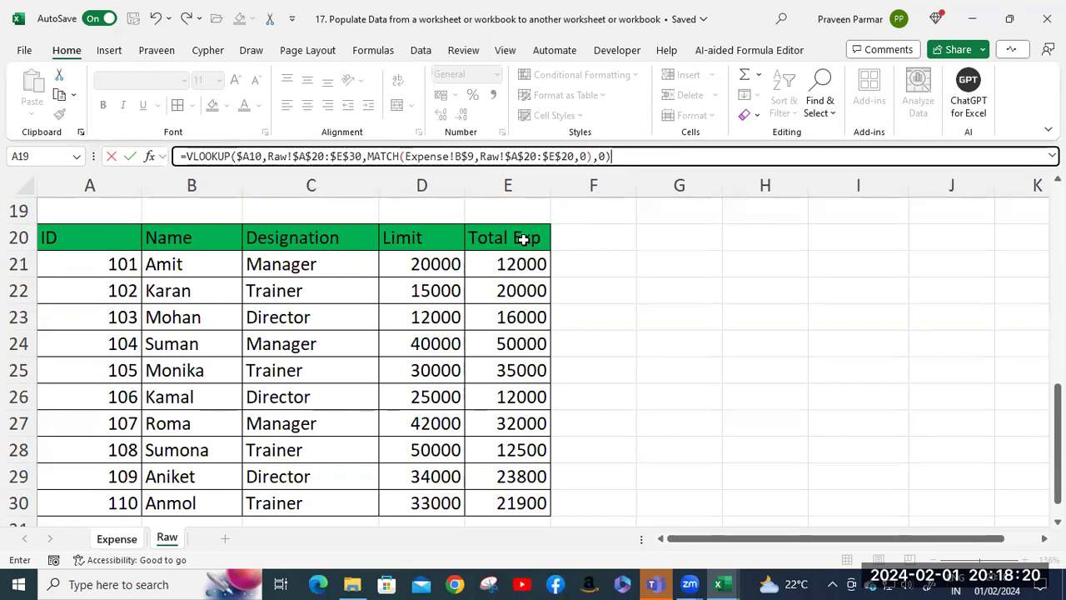
key("Return")
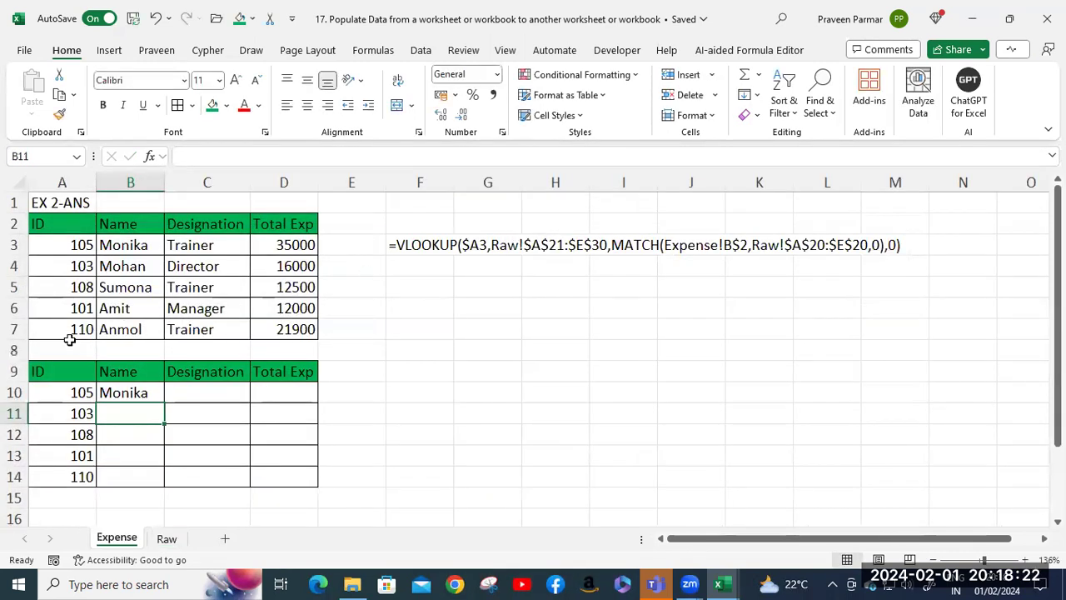
Step: Fill the B10 lookup formula across row 10 through the Designation and Total Exp columns to D10
left_click(167, 539)
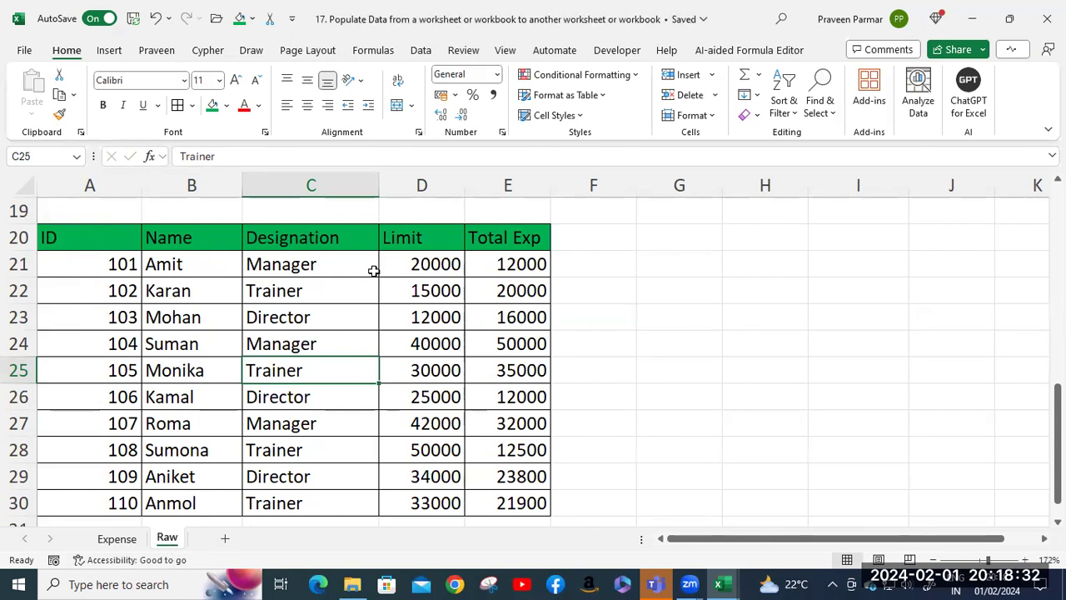
left_click(116, 539)
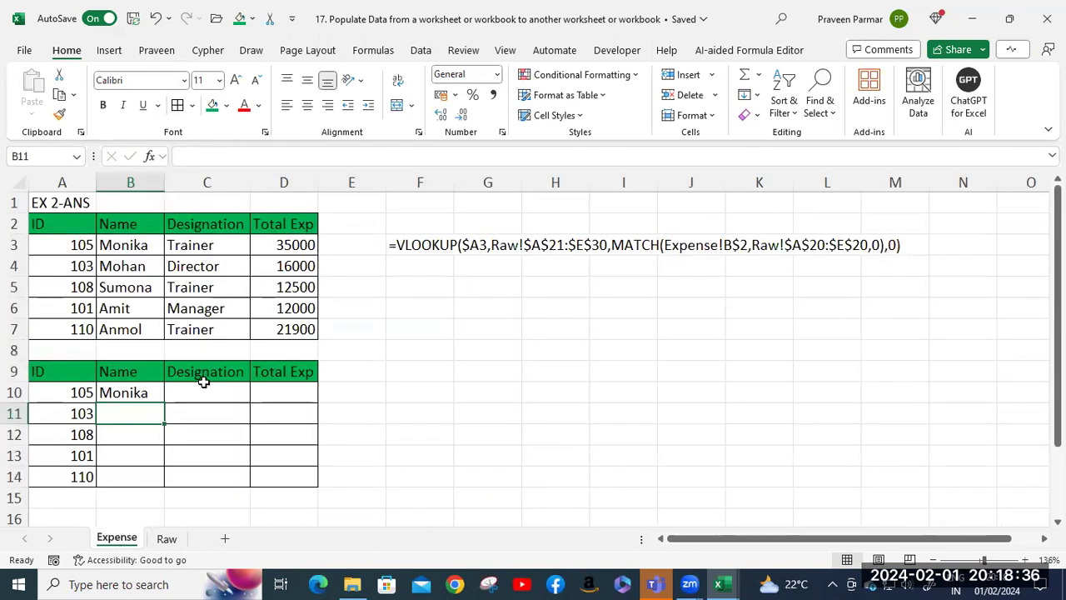
left_click(139, 392)
left_click_drag(171, 402, 291, 406)
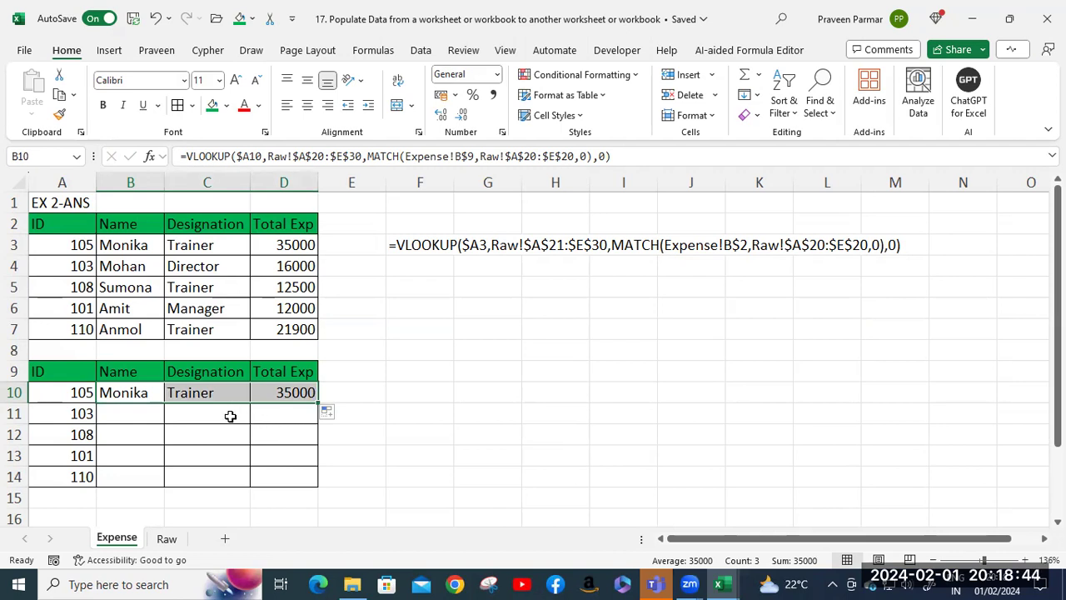
Step: Compare the Total Exp result in D10 of the Expense sheet with the Limit and Total Exp values in row 25 of the Raw sheet
left_click(166, 539)
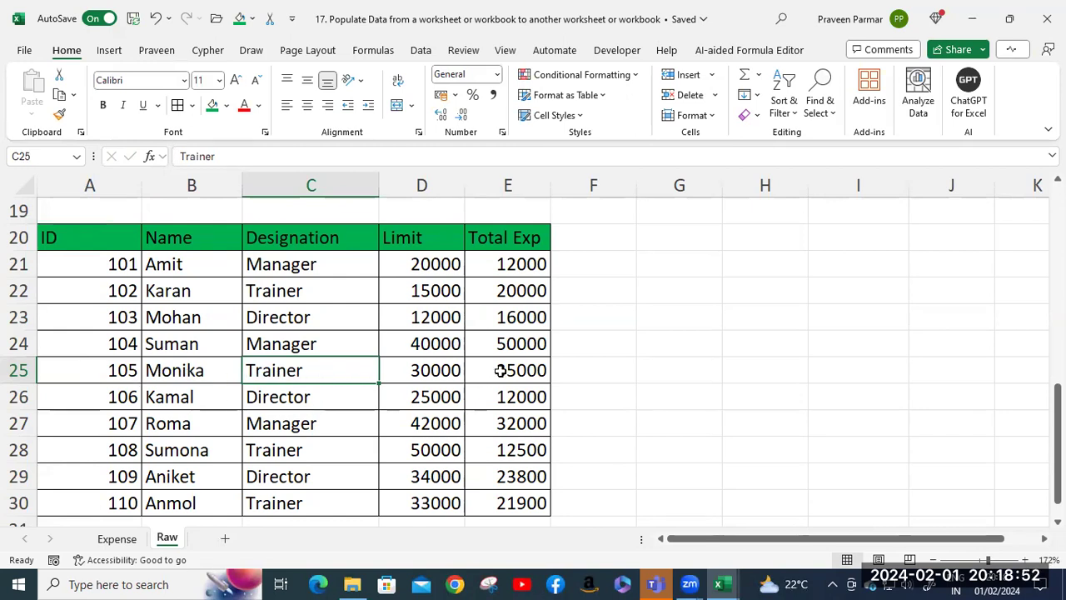
left_click(121, 539)
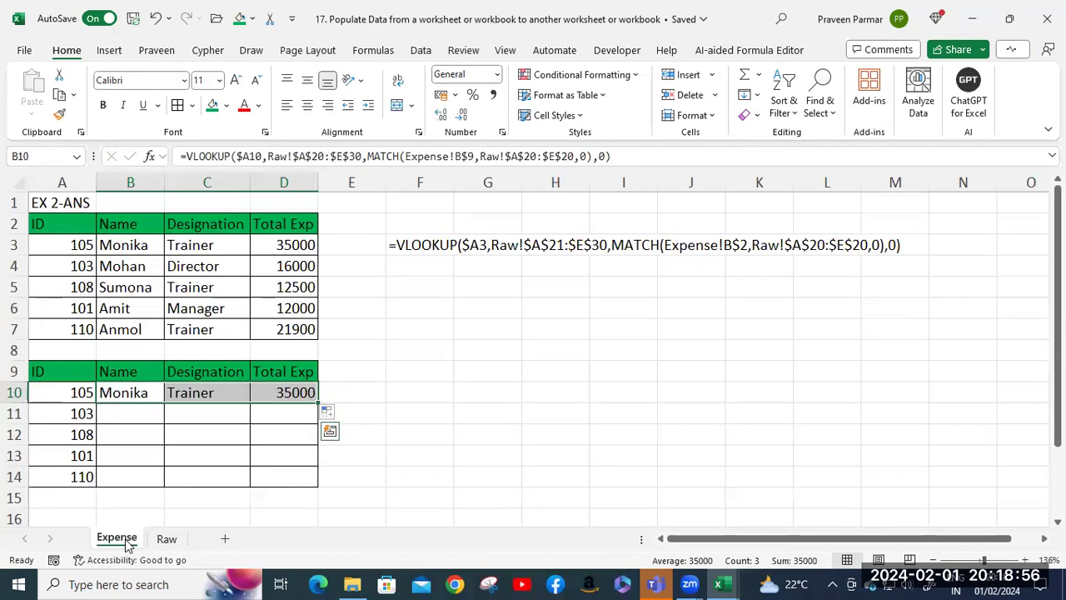
left_click(300, 394)
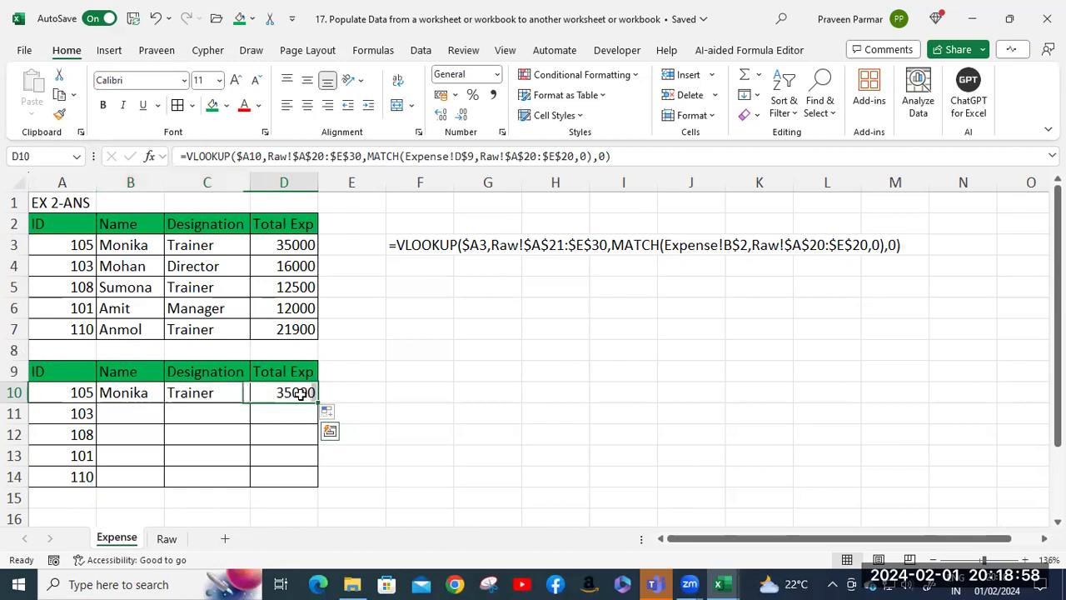
left_click(166, 542)
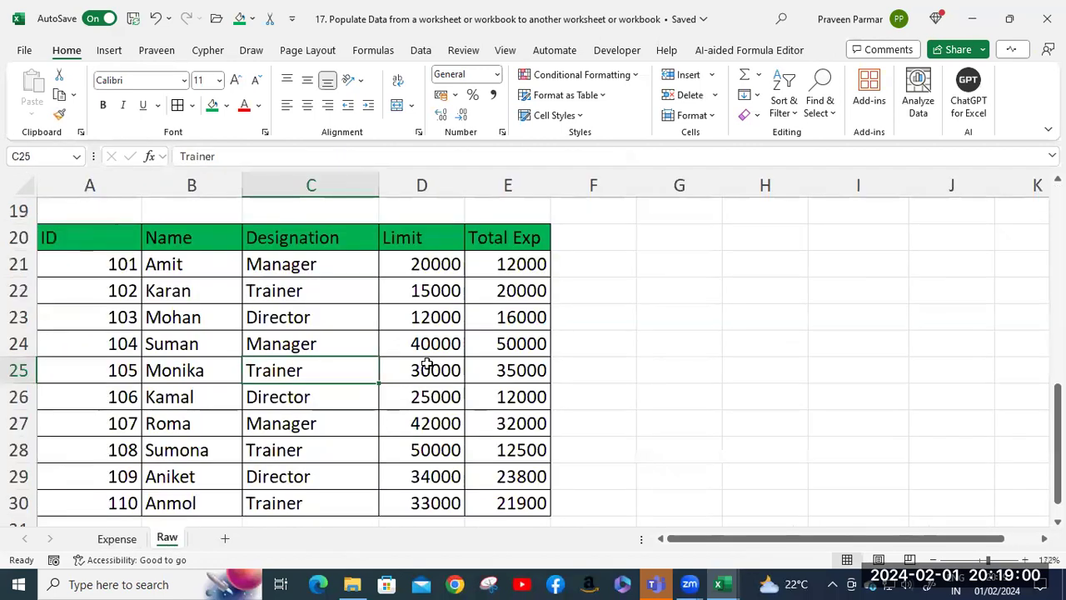
left_click(424, 370)
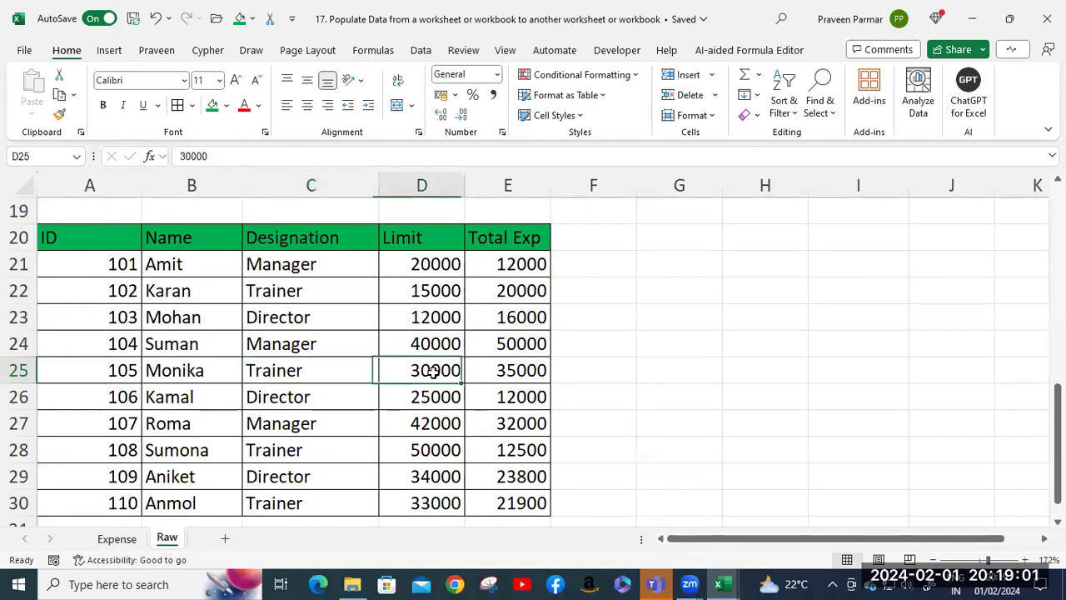
left_click(505, 373)
left_click(116, 540)
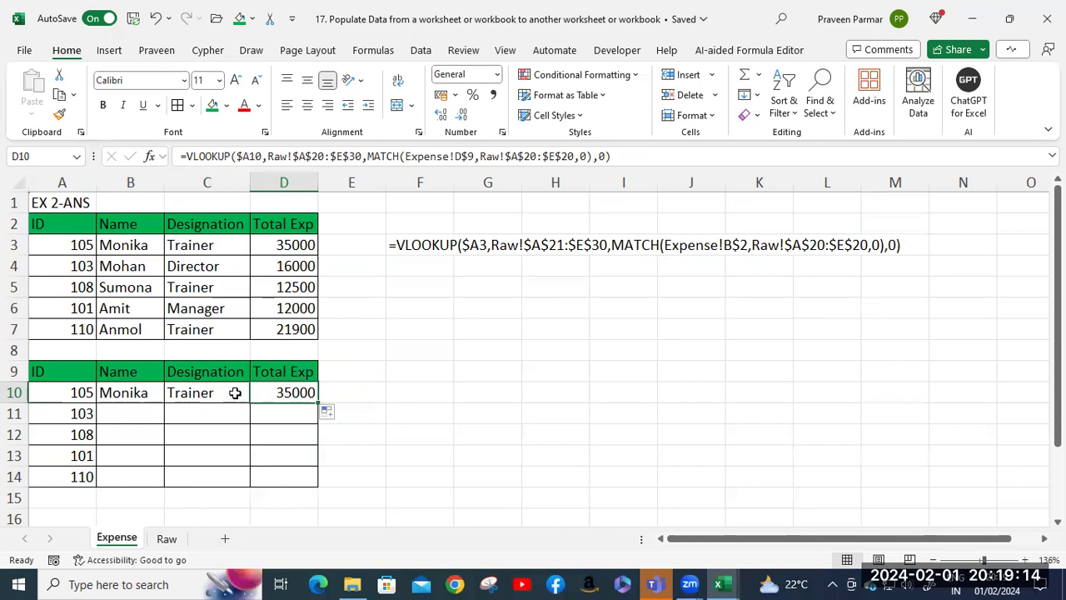
Step: Examine the MATCH lookup reference D$9 inside the Total Exp formula in D10
double_click(291, 392)
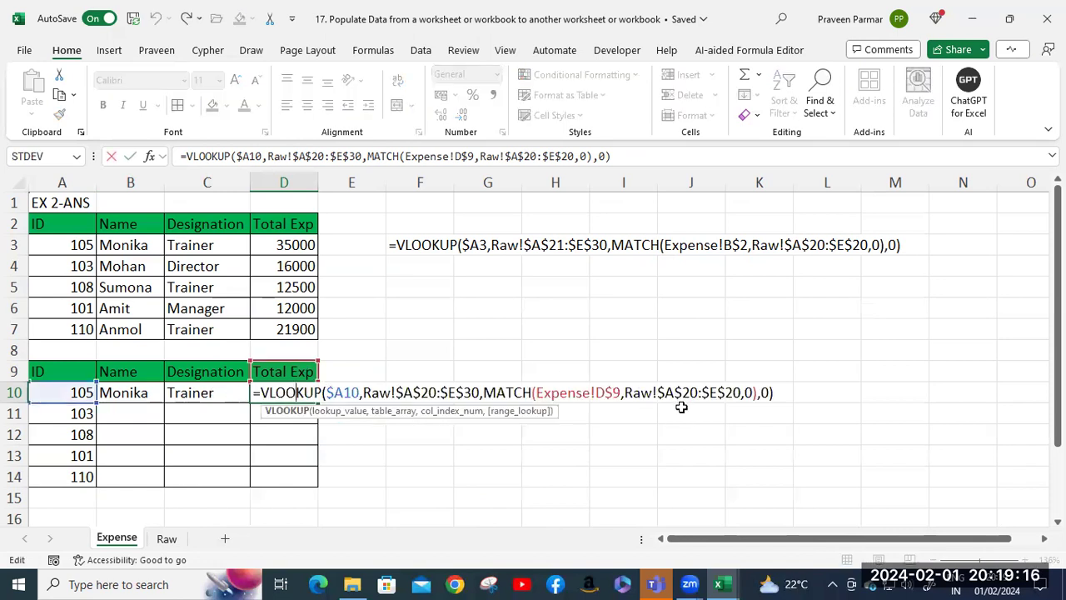
left_click_drag(623, 393, 596, 392)
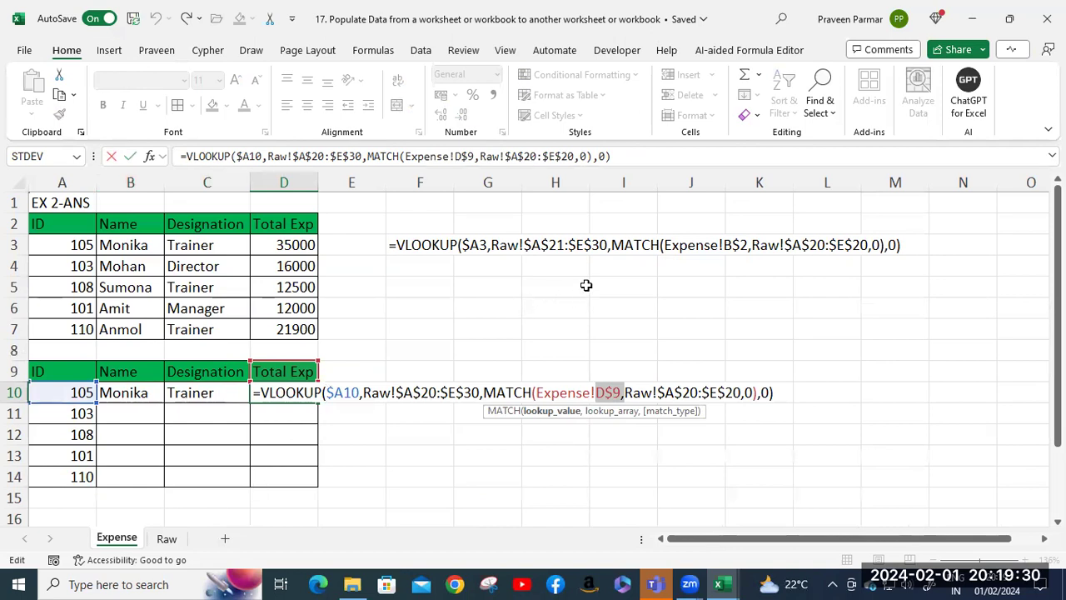
key("ctrl+Return")
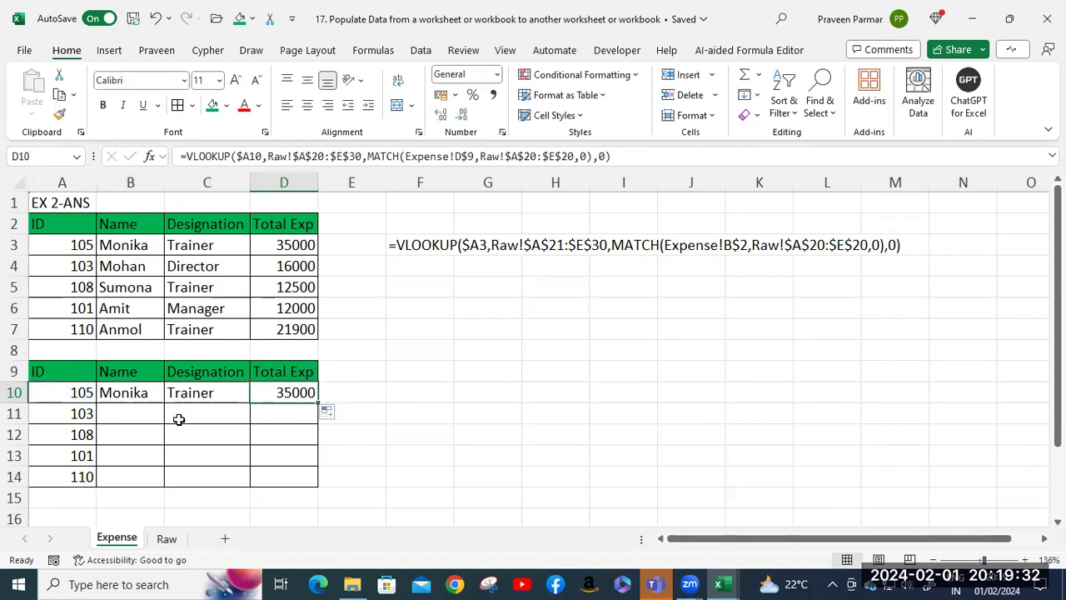
Step: Fill the formulas in B10:D10 down to row 14 for the remaining employee IDs
left_click(143, 392)
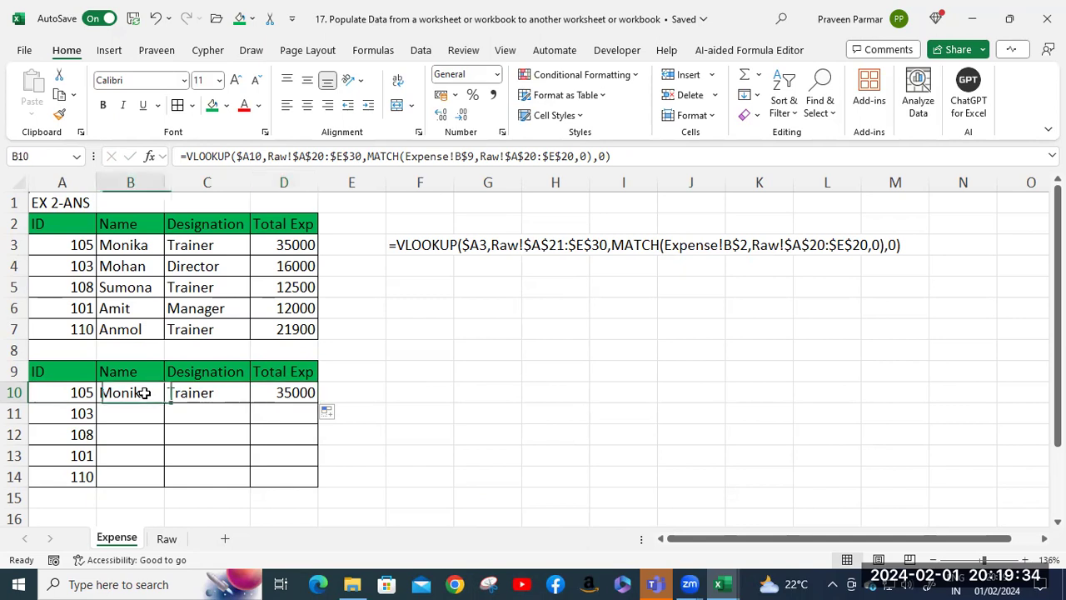
left_click(272, 392, "shift")
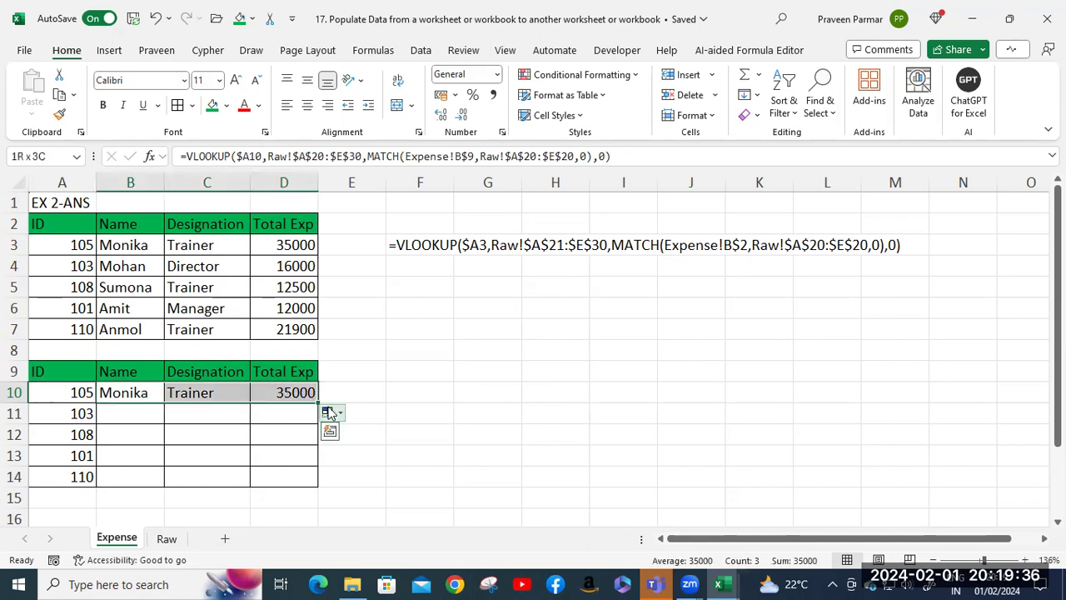
left_click_drag(317, 406, 317, 479)
left_click(424, 440)
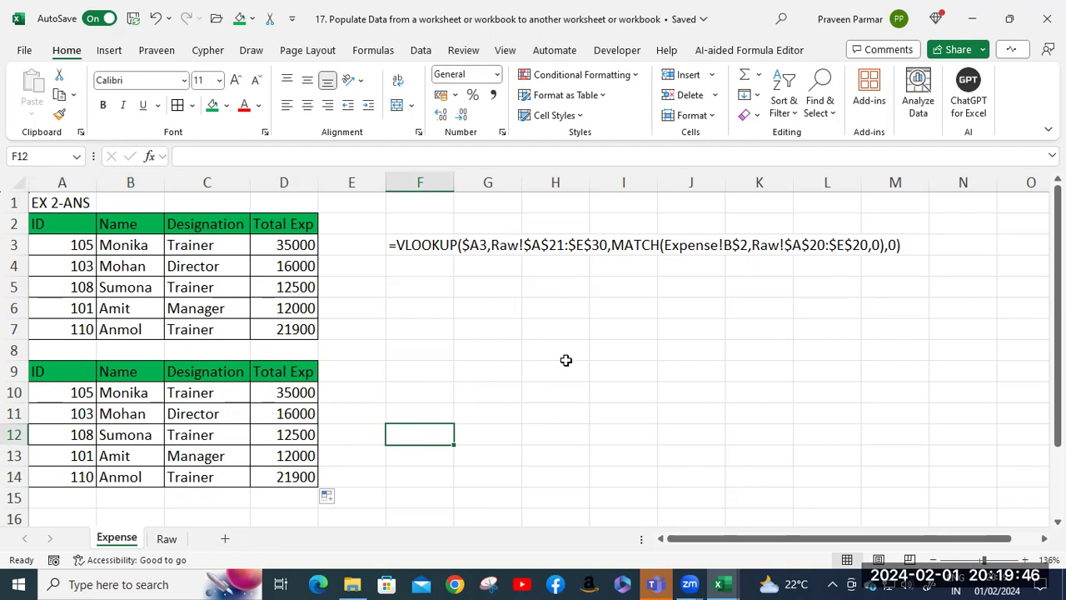
left_click(119, 396)
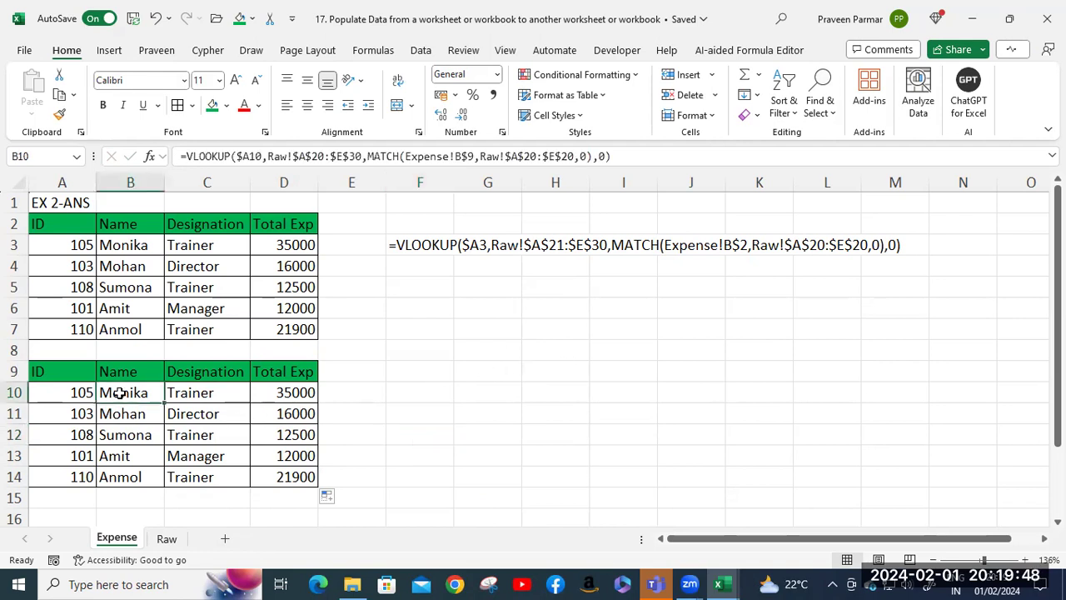
Step: Clear the lookup formulas from B10:D14 of the Expense sheet
left_click(306, 476, "shift")
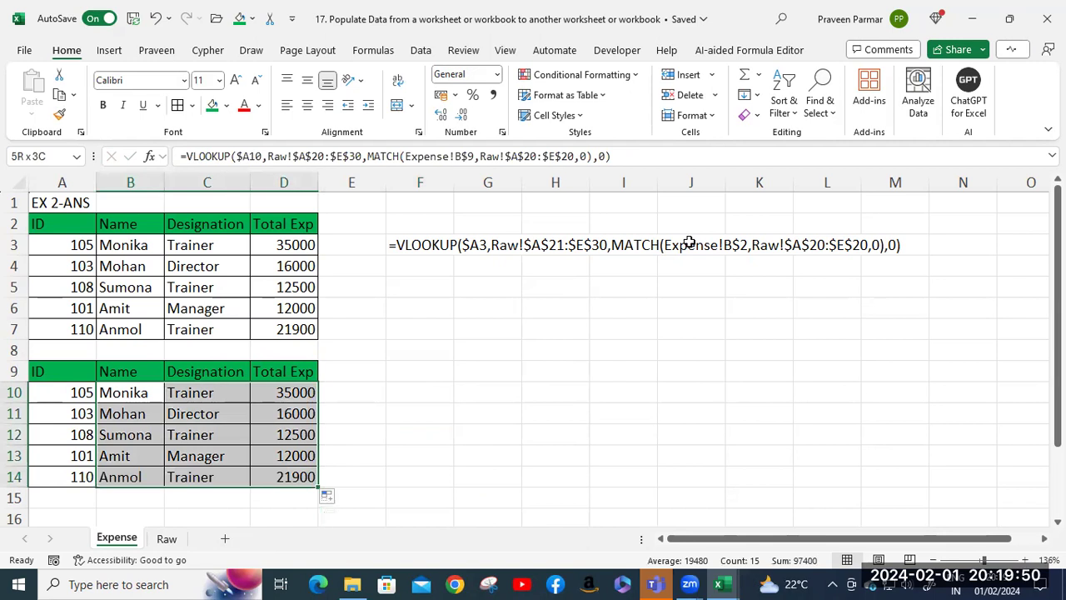
key("Delete")
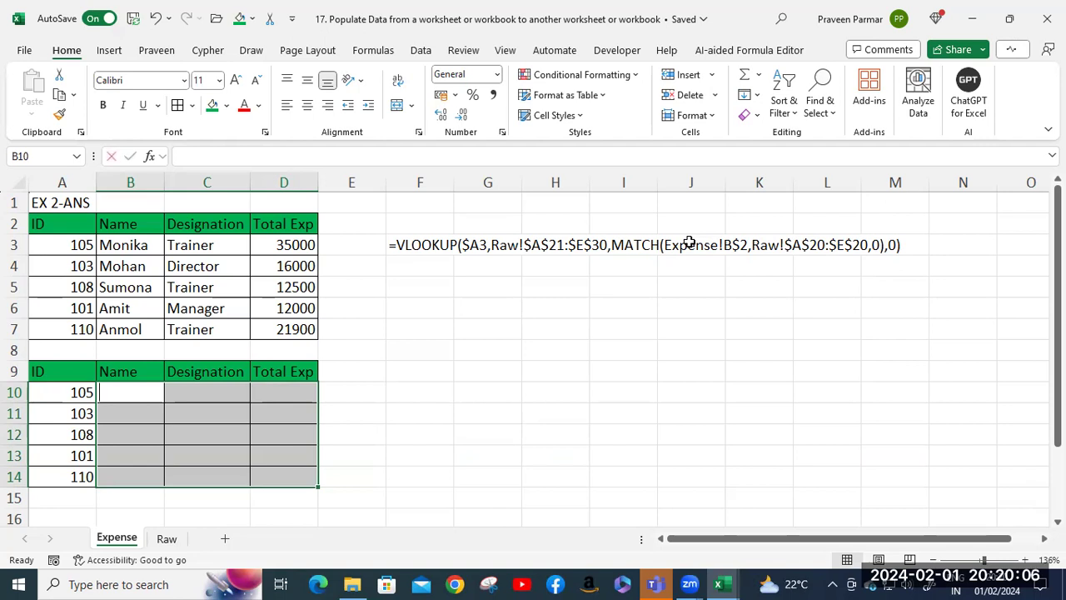
Step: Start a VLOOKUP formula in B10 with the column-locked ID reference $A10 as the lookup value
type("=vl")
key("Tab")
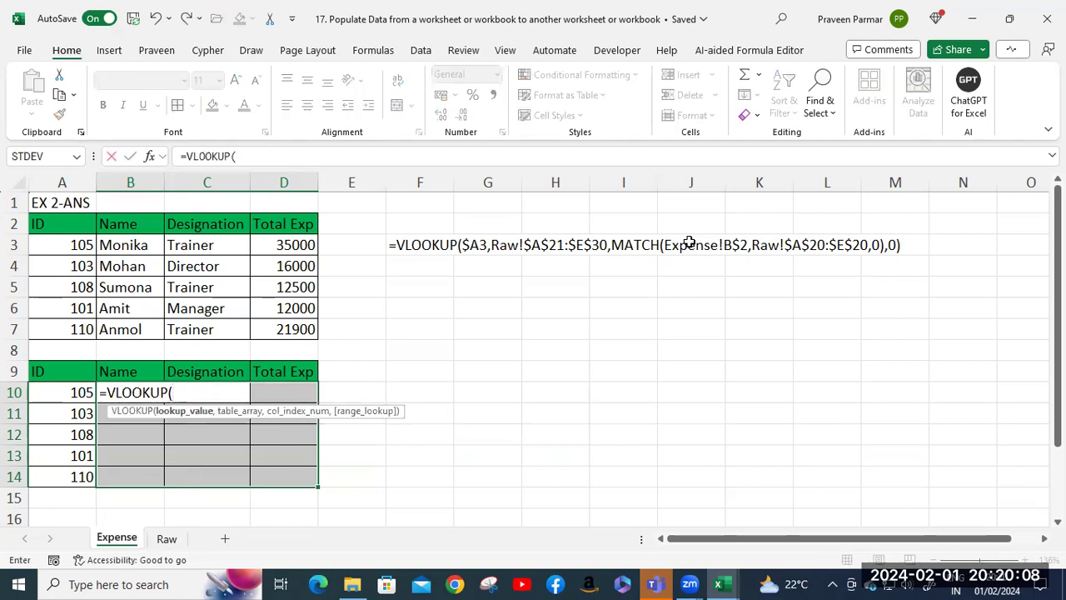
left_click(61, 394)
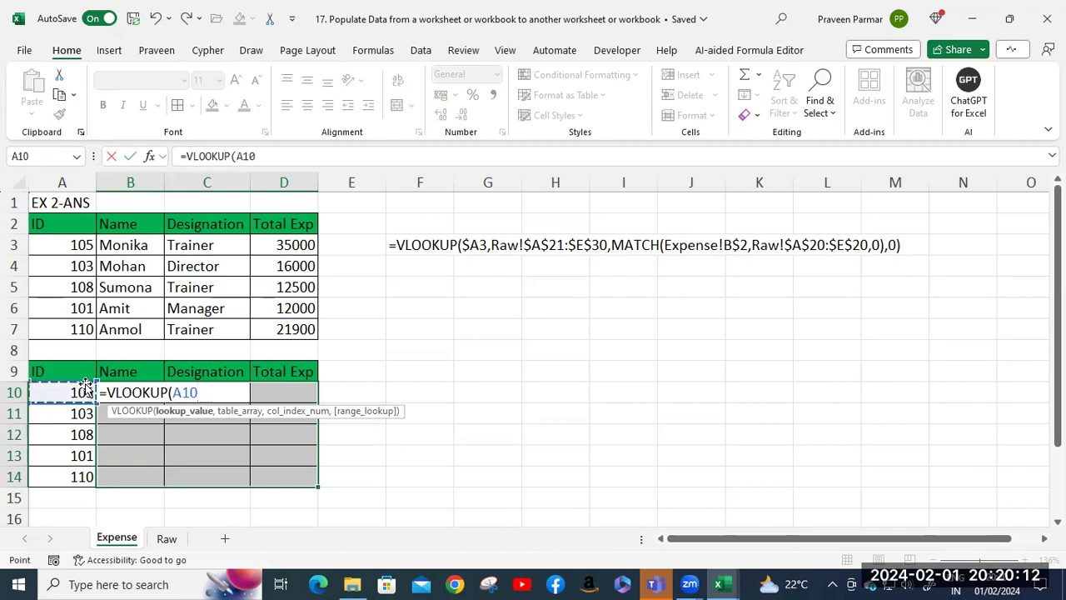
key("F4")
key("F4")
key("F4")
type(",")
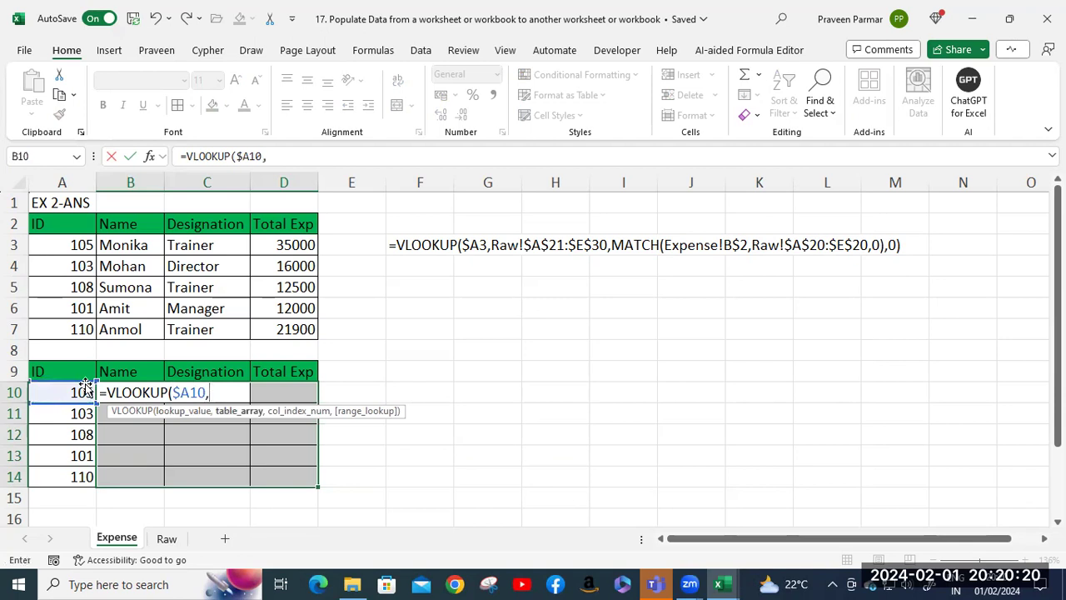
Step: Set the VLOOKUP table array to the absolute range Raw!$A$20:$E$30
left_click(167, 540)
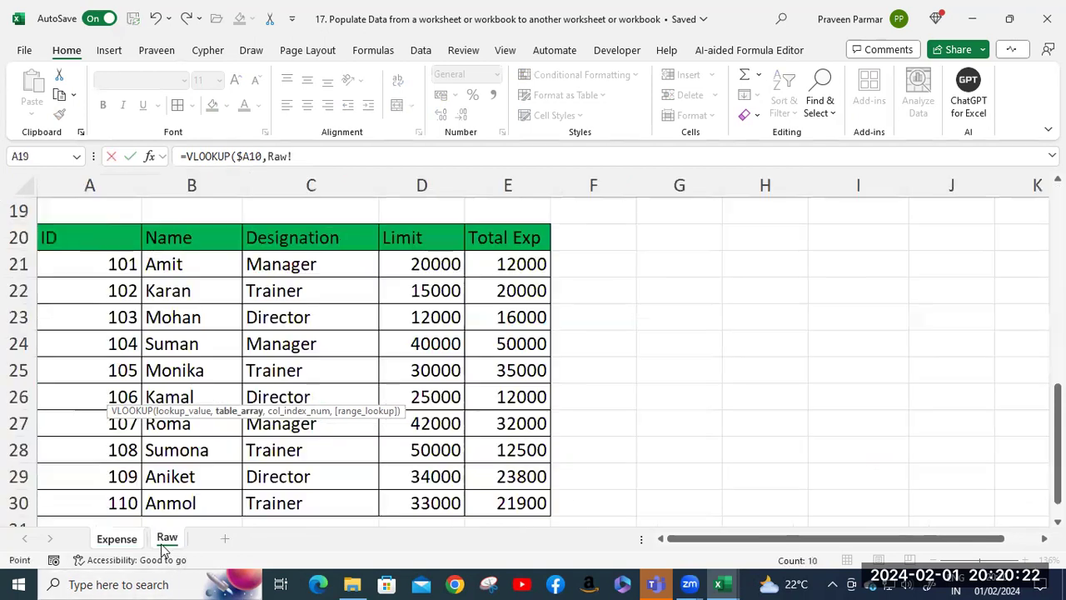
left_click_drag(73, 239, 520, 504)
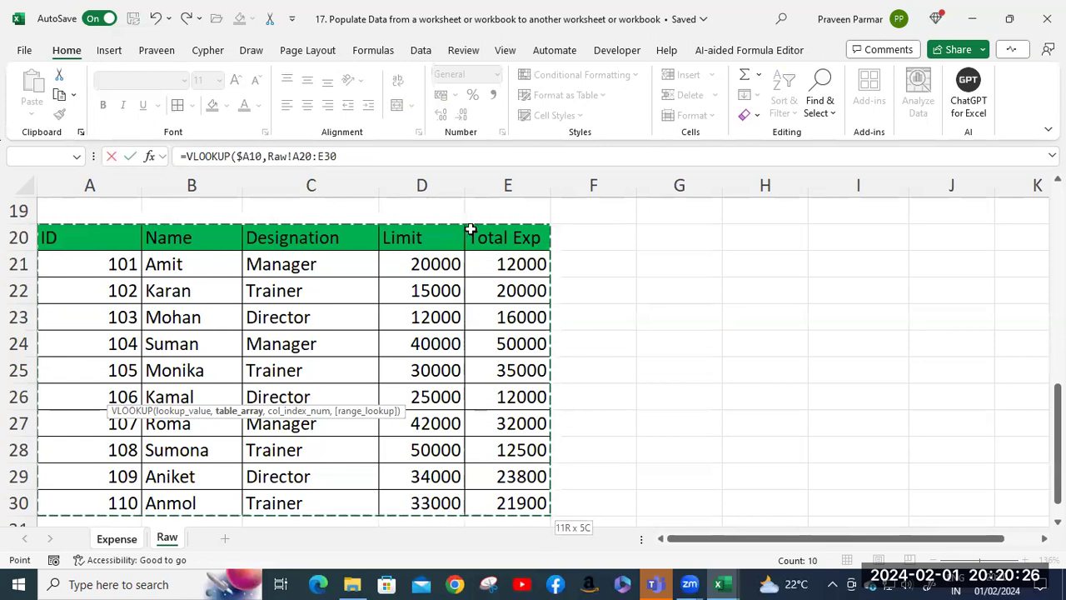
key("F4")
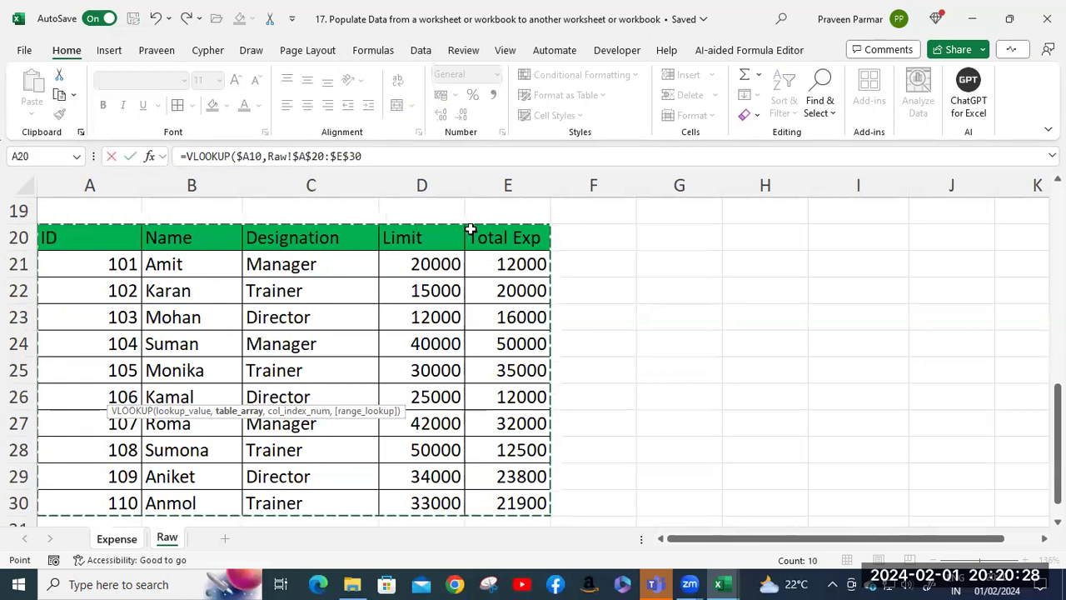
type(",")
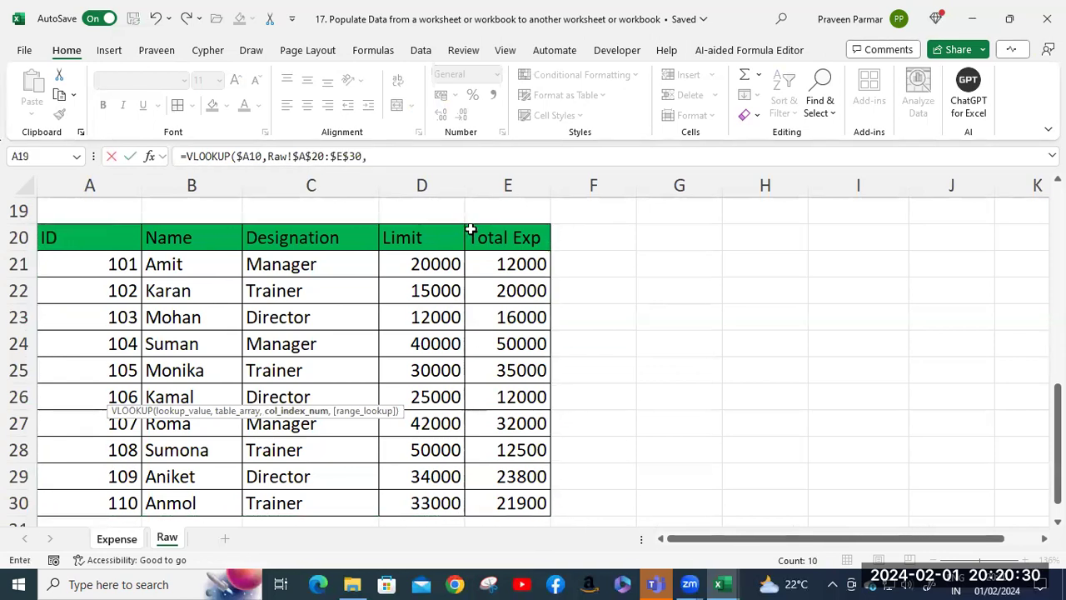
Step: Remove the stray Expense! reference from the B10 formula and nest a MATCH function as the column index
left_click(117, 540)
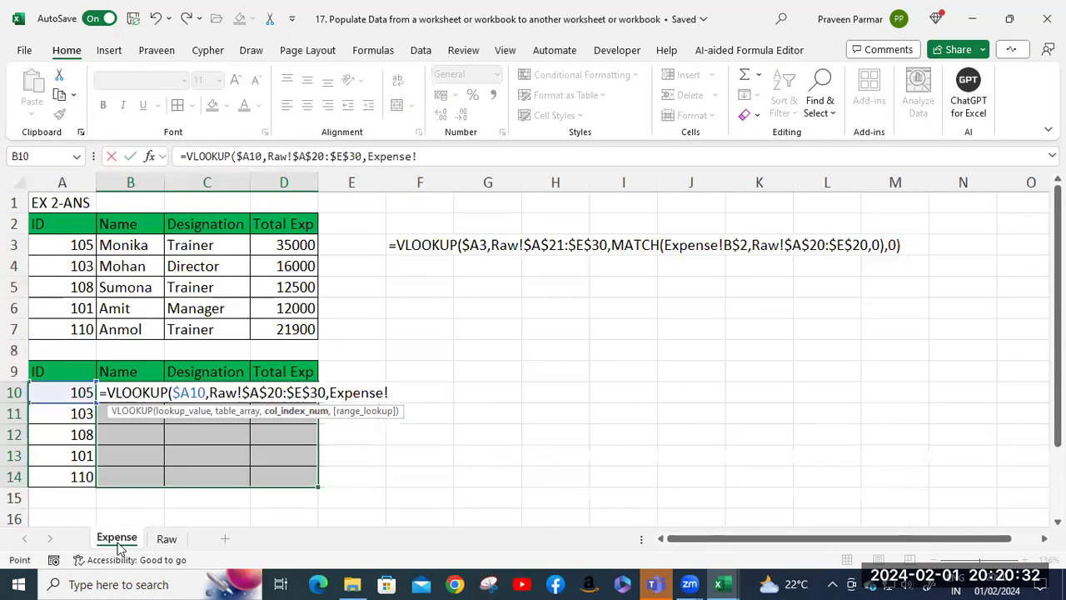
left_click(428, 157)
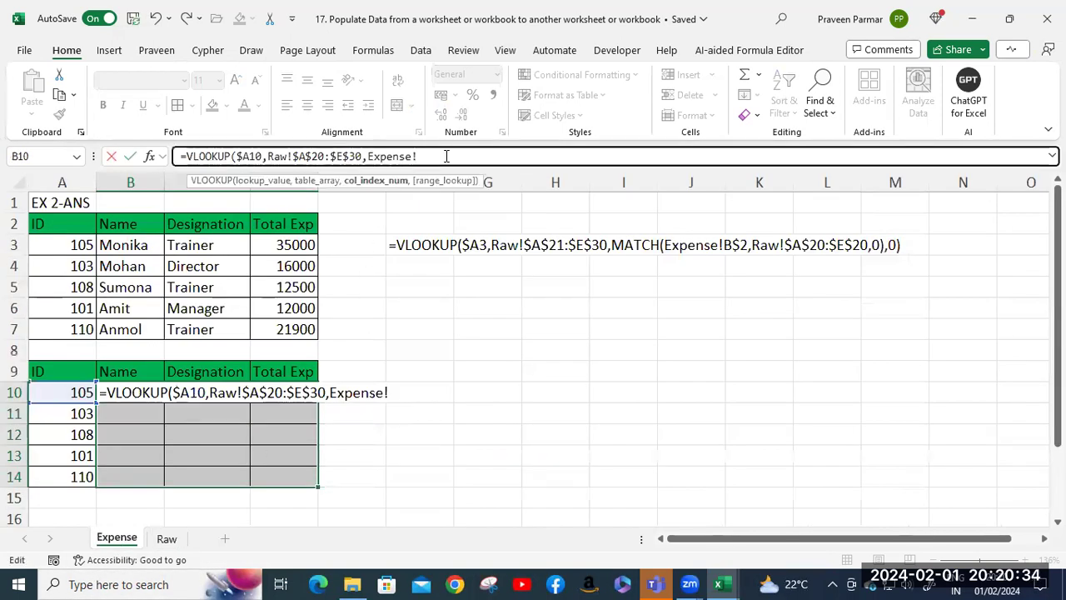
key("BackSpace")
key("BackSpace")
key("BackSpace")
key("BackSpace")
key("BackSpace")
key("BackSpace")
key("BackSpace")
key("BackSpace")
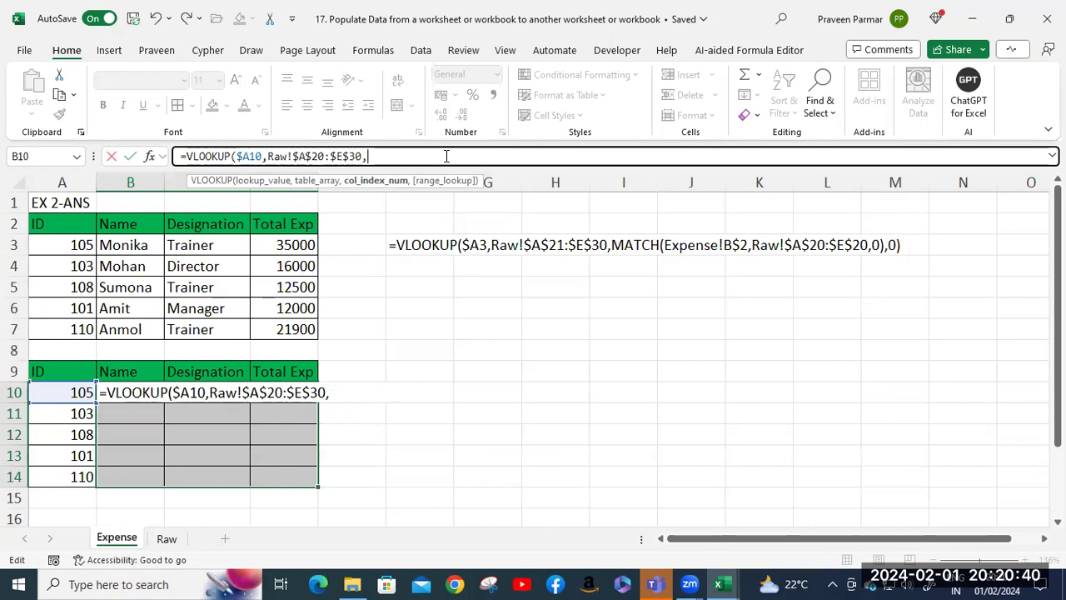
type("mat")
key("Tab")
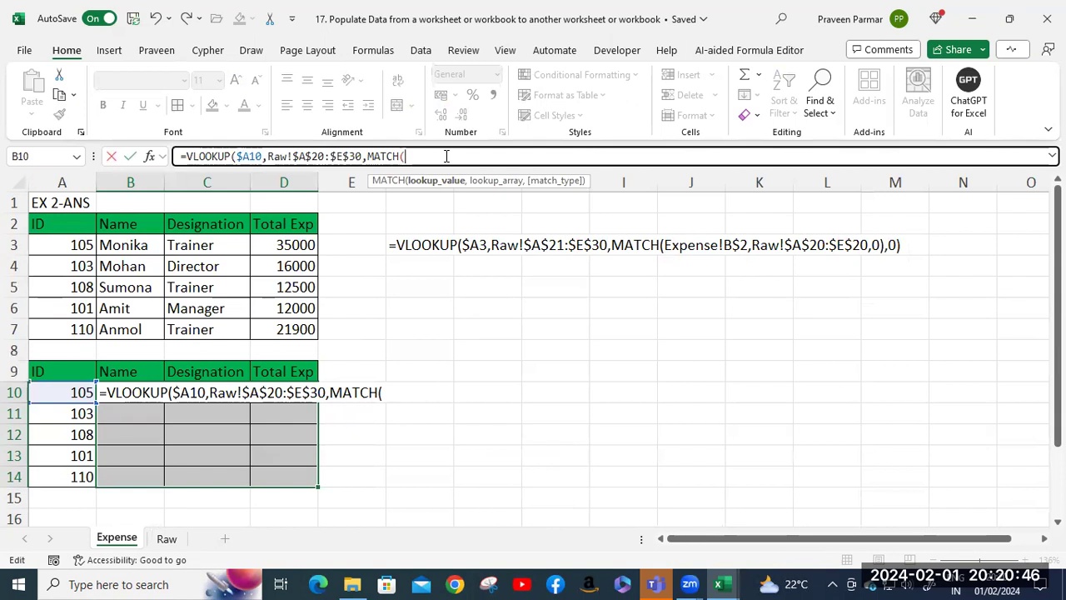
Step: Set the MATCH lookup value to the Name header with its row locked, Expense!B$9
left_click(119, 373)
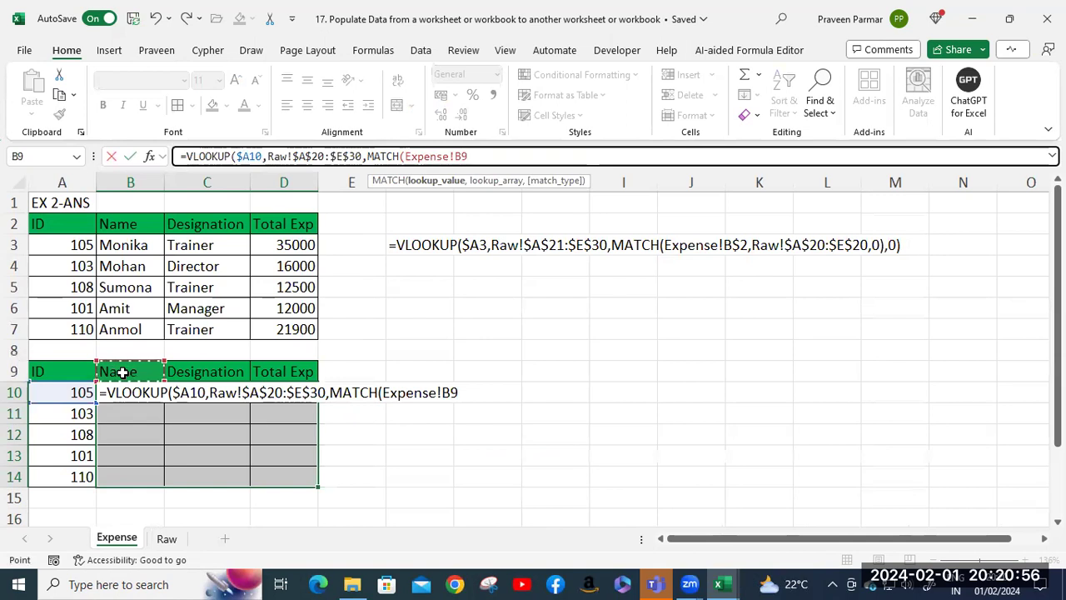
key("F4")
key("F4")
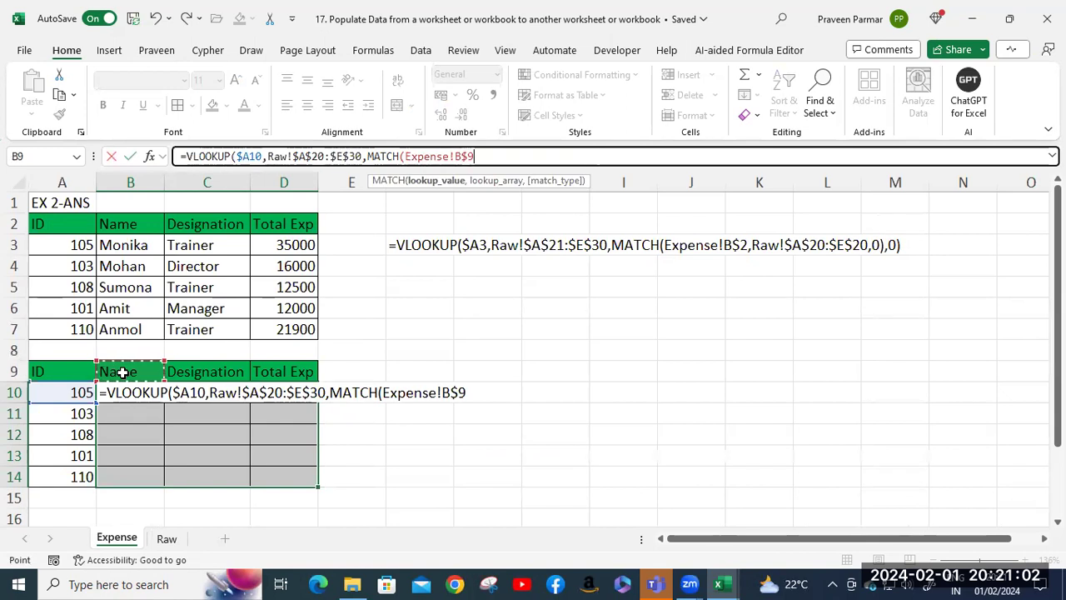
type(",")
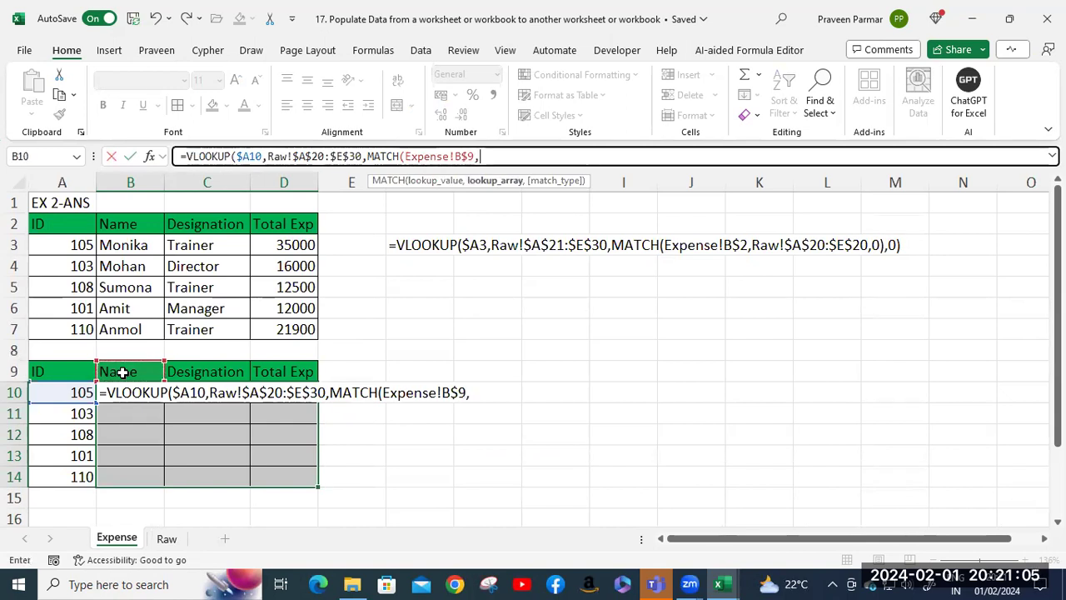
Step: Complete the B10 formula with MATCH array Raw!$A$20:$E$20 and 0 for exact match in both functions, and undo the entry
left_click(166, 538)
left_click_drag(96, 238, 531, 238)
key("F4")
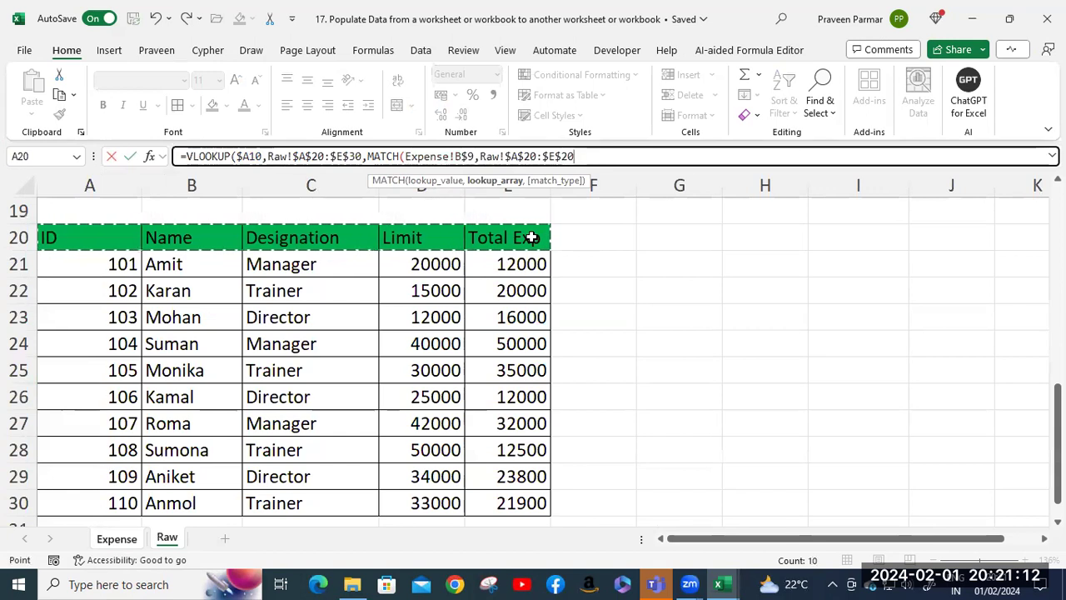
type(",0")
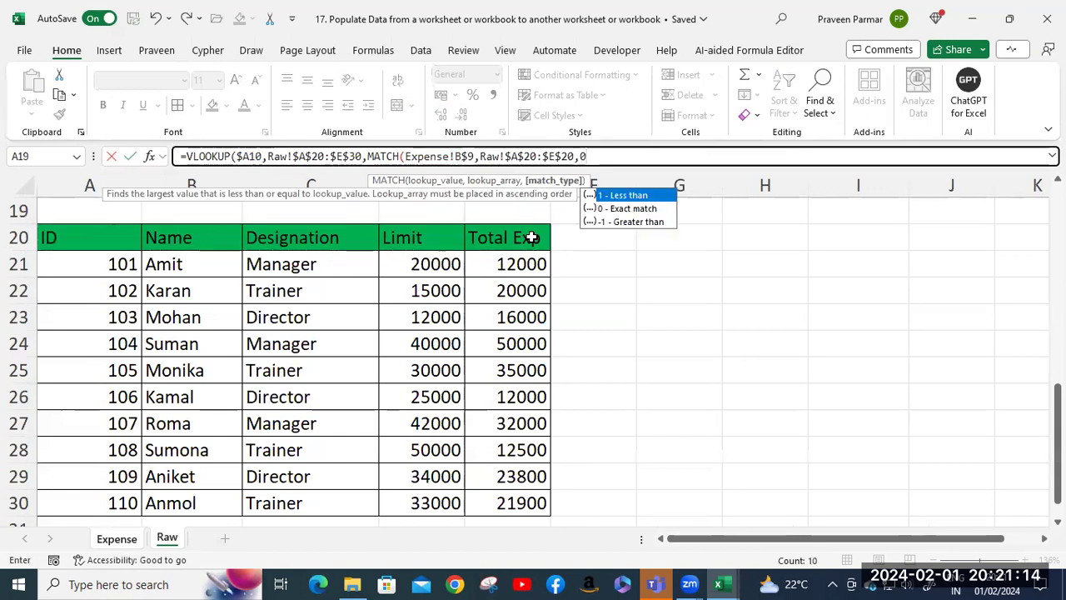
type(")")
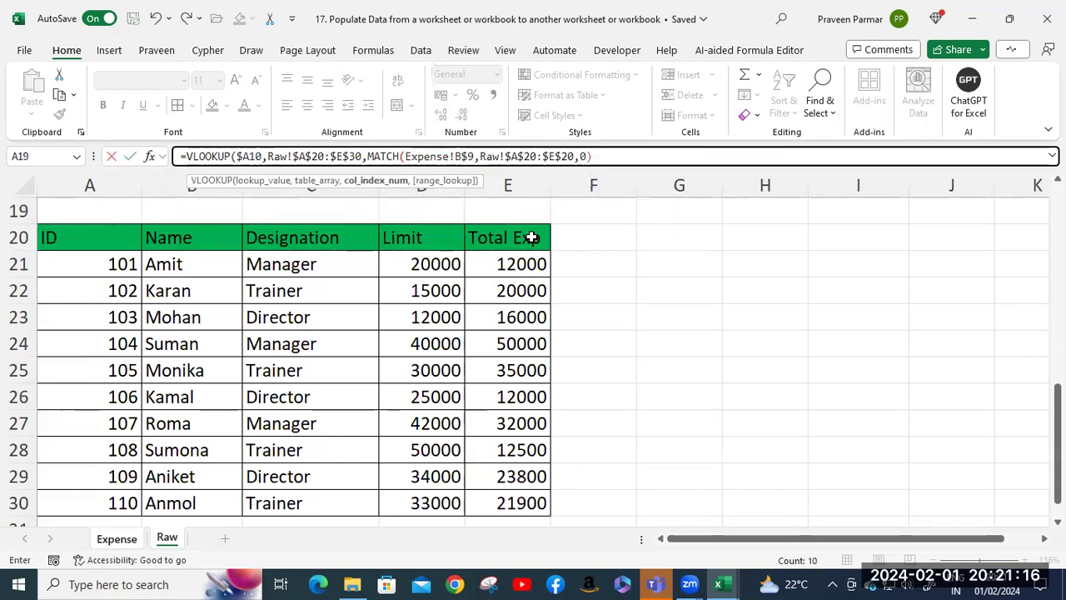
type("),0)")
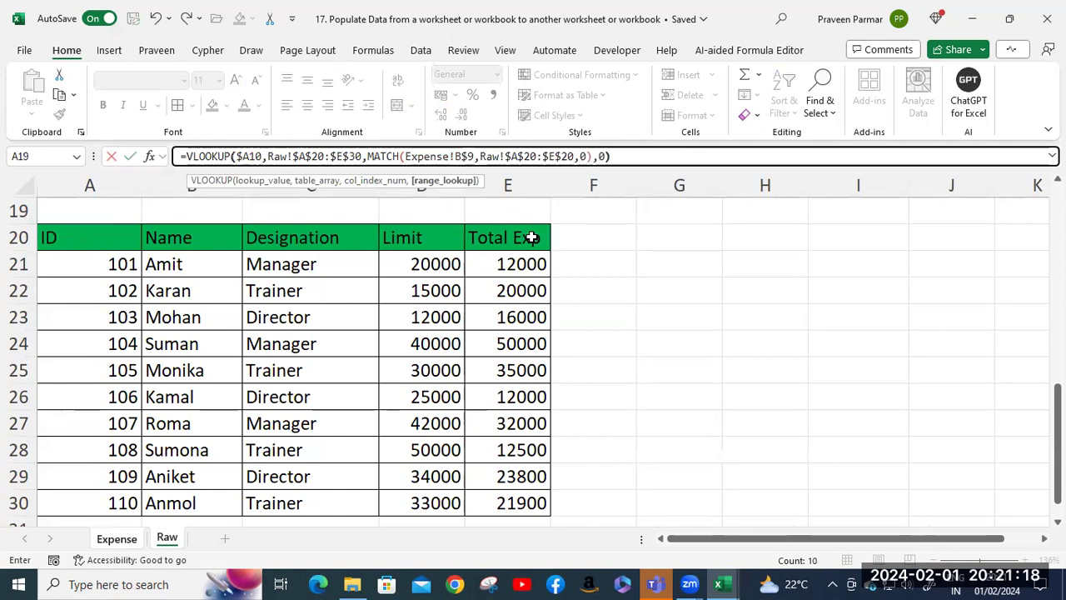
key("Return")
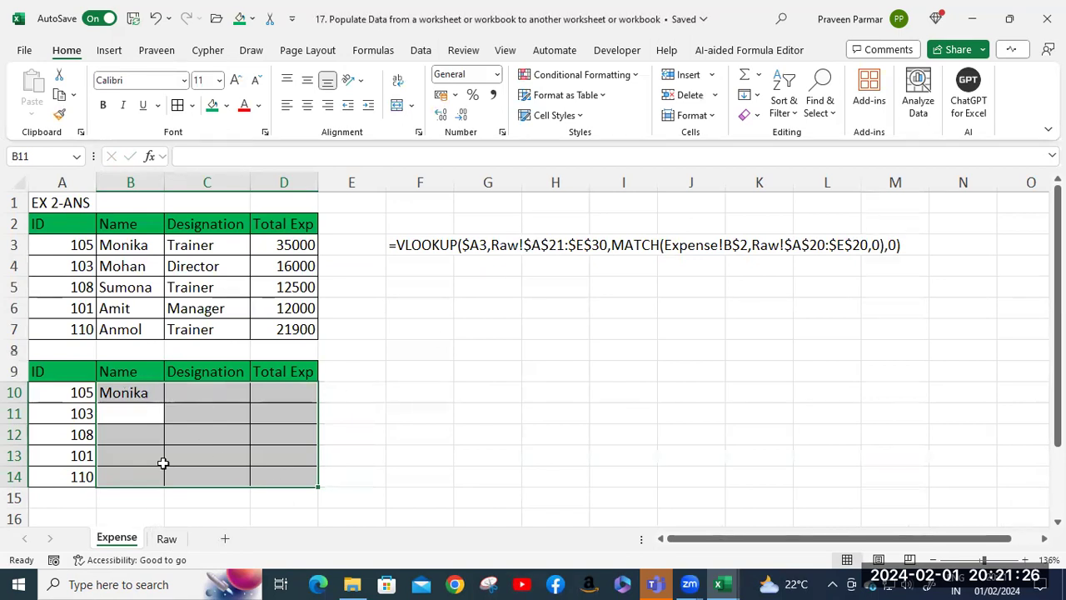
key("ctrl+z")
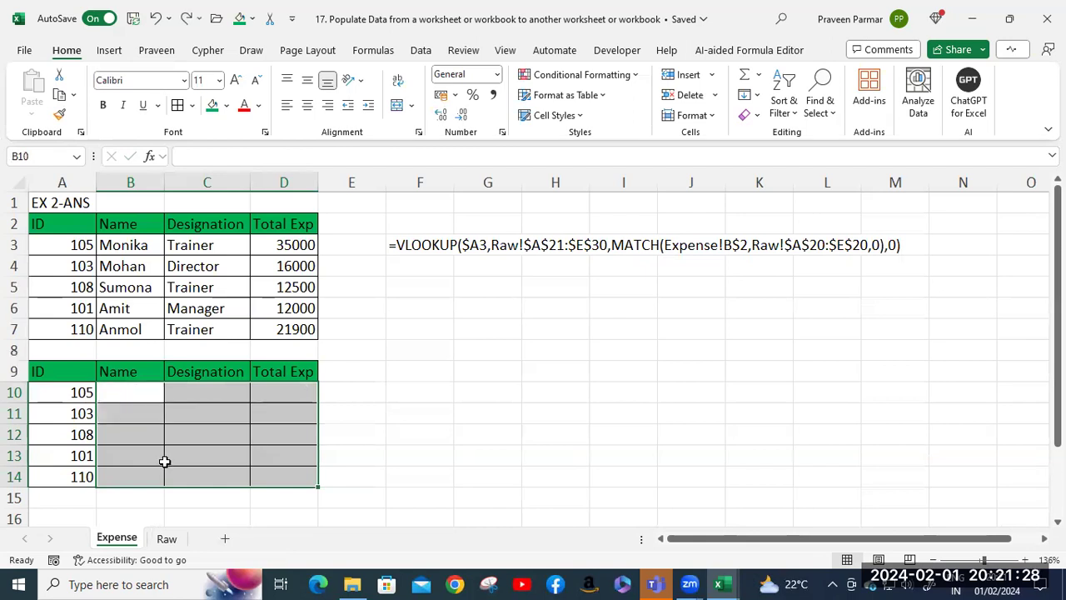
Step: Begin the VLOOKUP formula again in B10, using $A10 as the lookup value
left_click(144, 391)
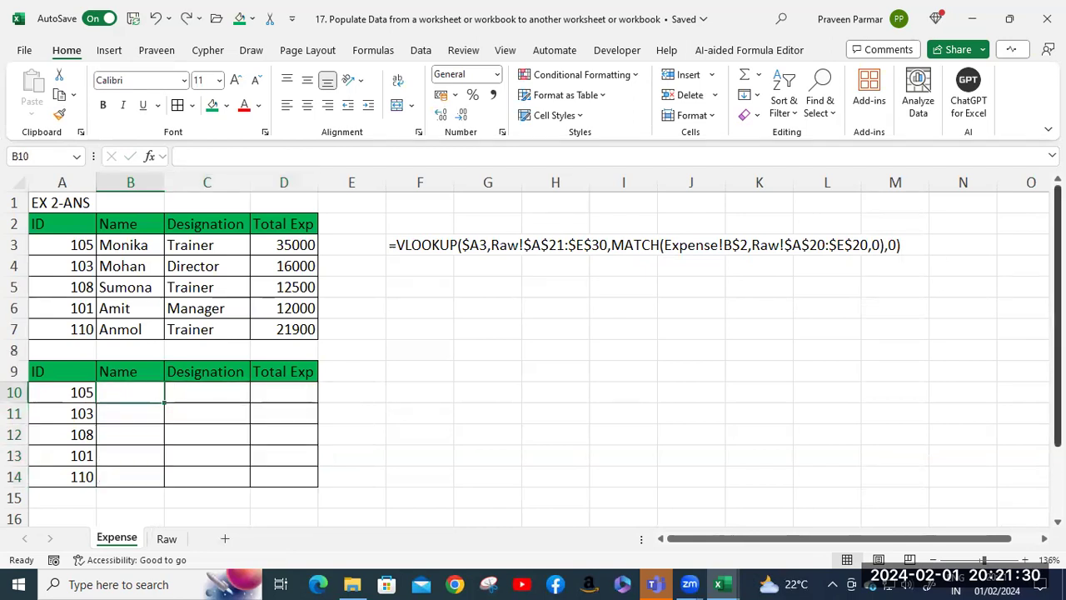
type("=vl")
key("Tab")
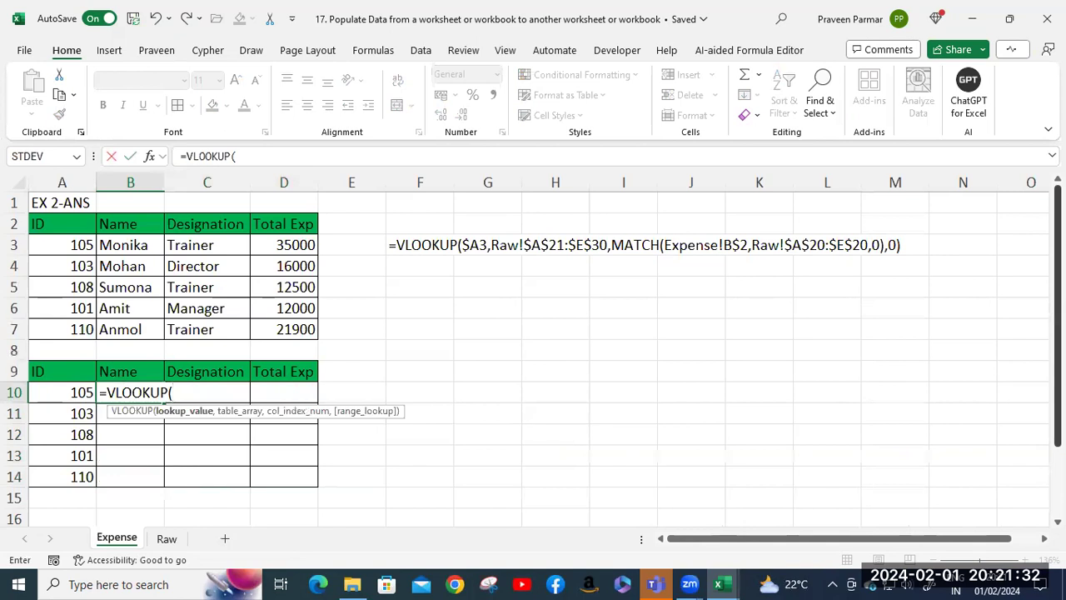
left_click(55, 397)
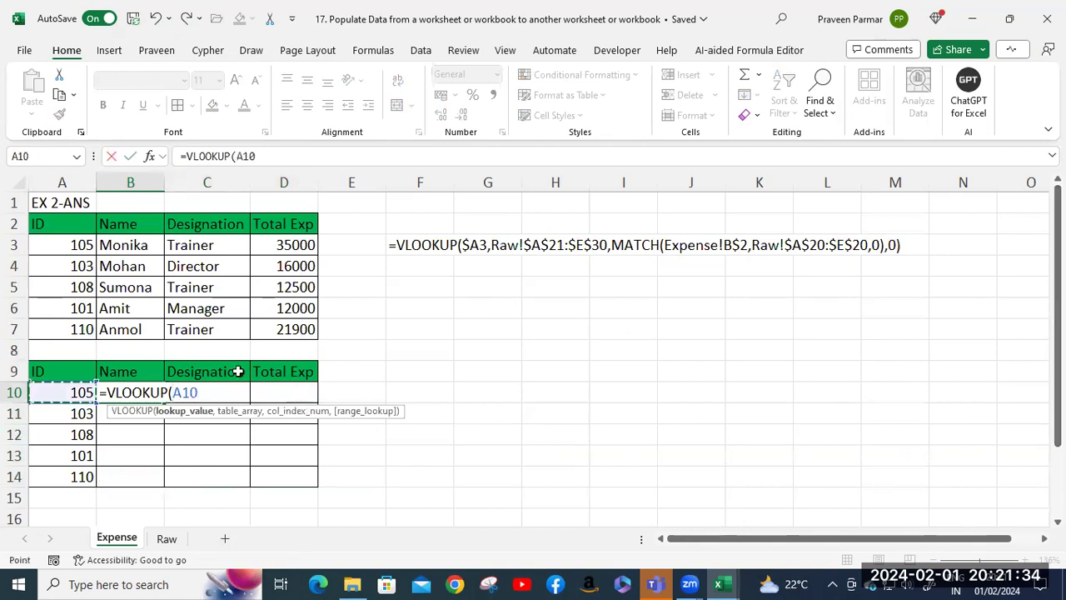
key("F4")
key("F4")
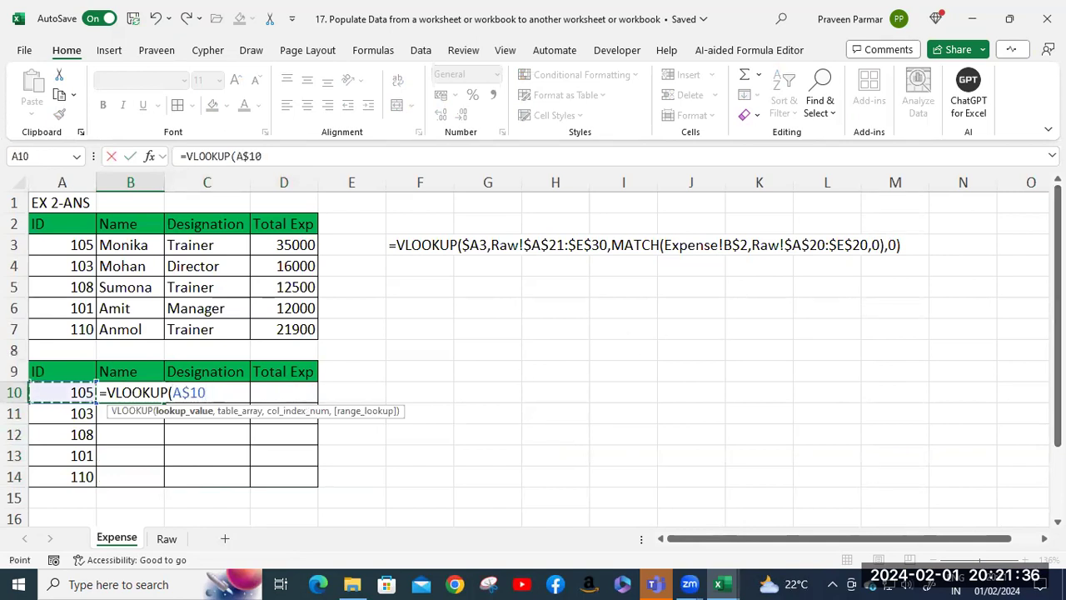
key("F4")
type(",")
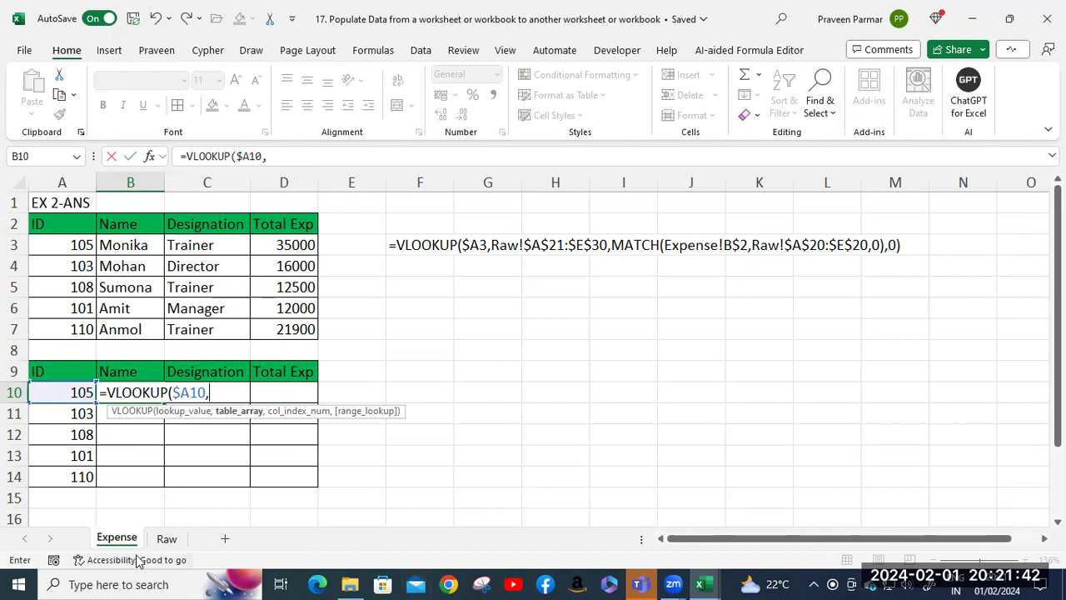
Step: Use the Raw sheet's table with headers, locked as $A$20:$E$30, as the VLOOKUP table array
left_click(167, 539)
left_click(55, 239)
left_click_drag(55, 238, 516, 508)
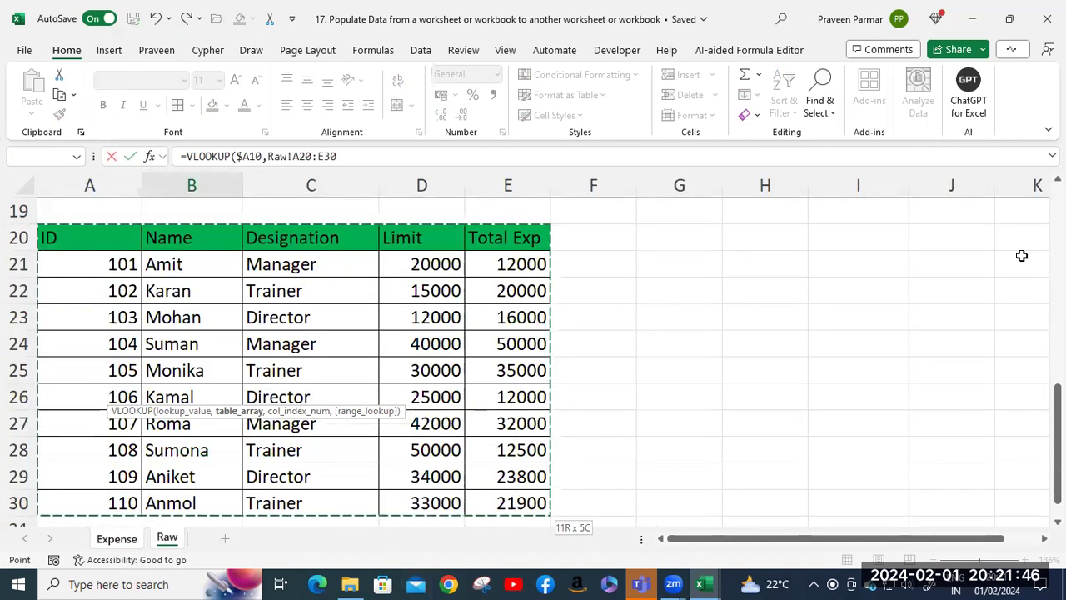
key("F4")
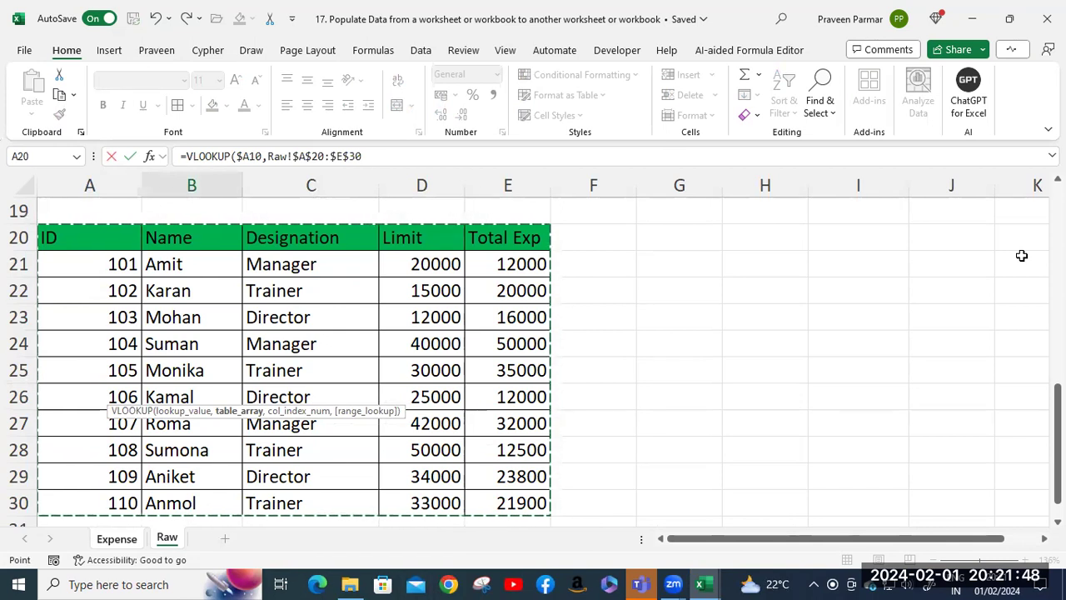
type(",")
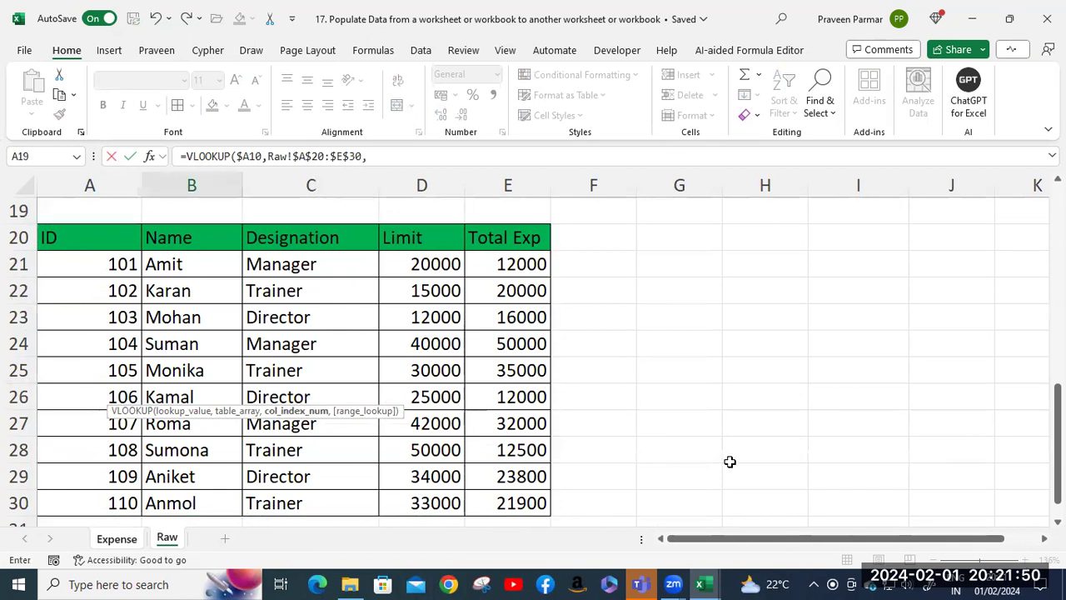
Step: Nest a MATCH function as the column index argument of the VLOOKUP formula in Expense cell B10
left_click(121, 541)
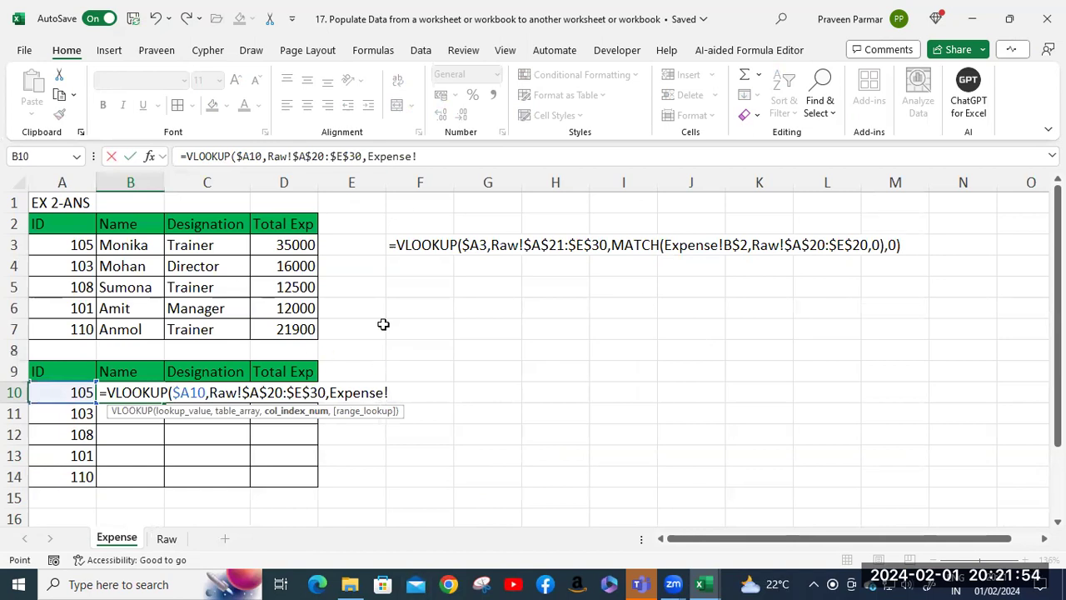
key("BackSpace")
key("BackSpace")
key("BackSpace")
key("BackSpace")
key("BackSpace")
key("BackSpace")
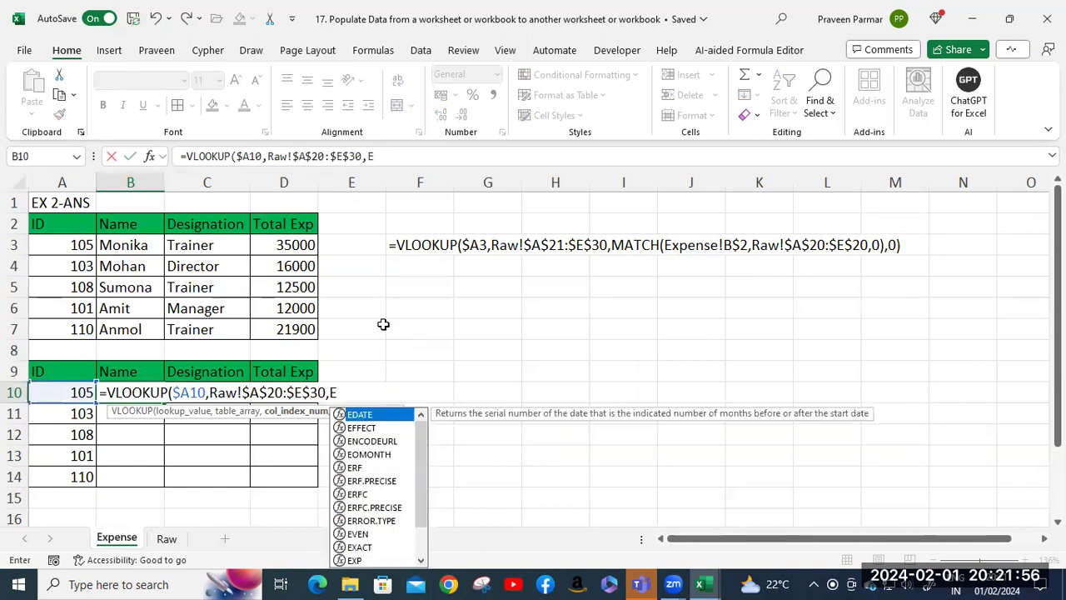
type("mat")
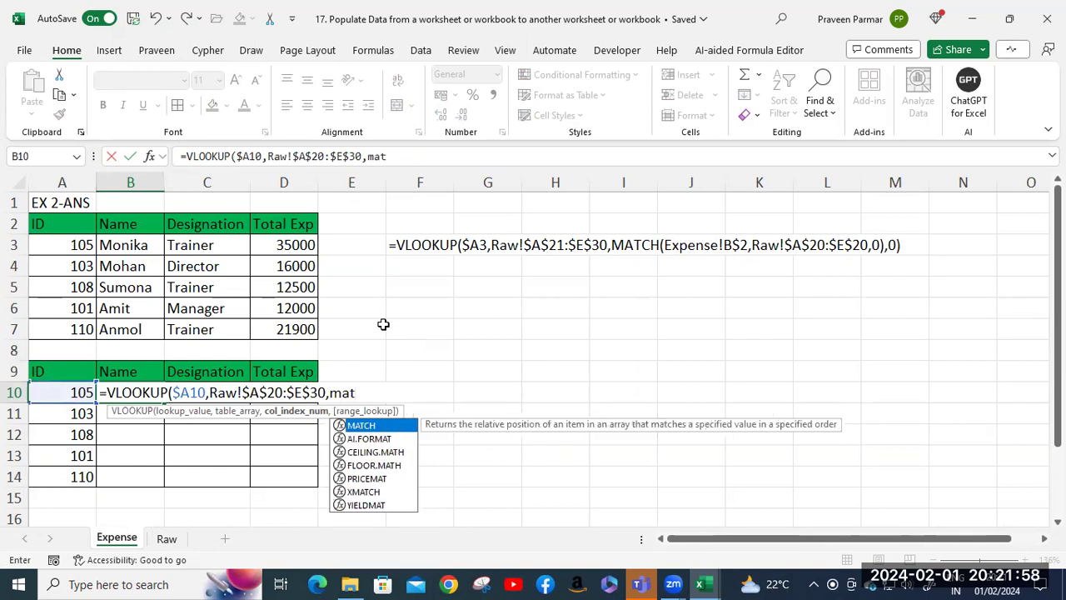
key("Tab")
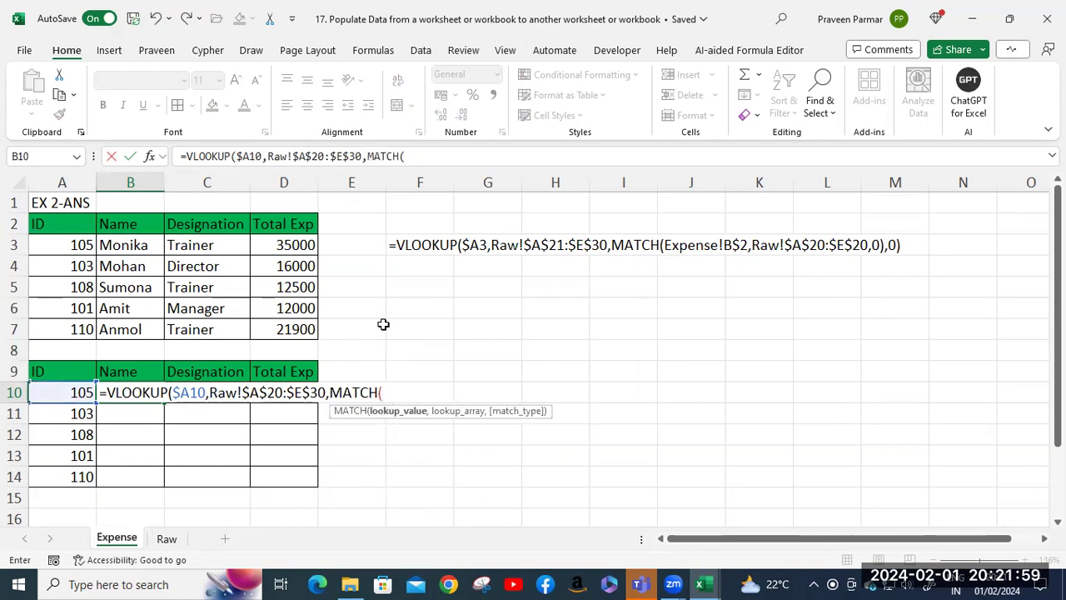
Step: Set the MATCH lookup value to the lower table's Name header with its row locked, Expense!B$9
left_click(134, 371)
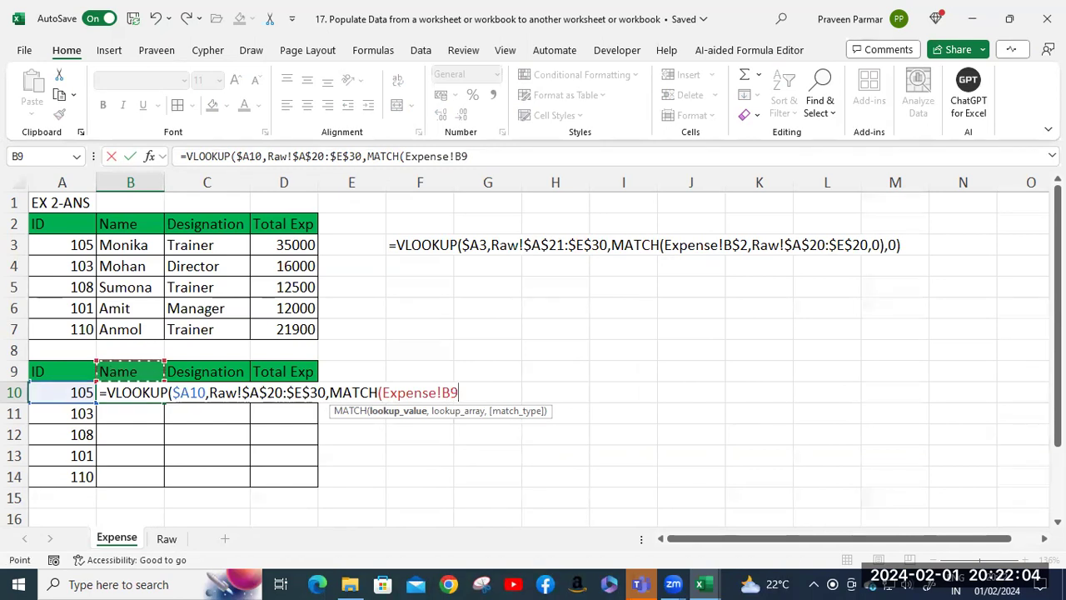
key("F4")
key("F4")
type(",")
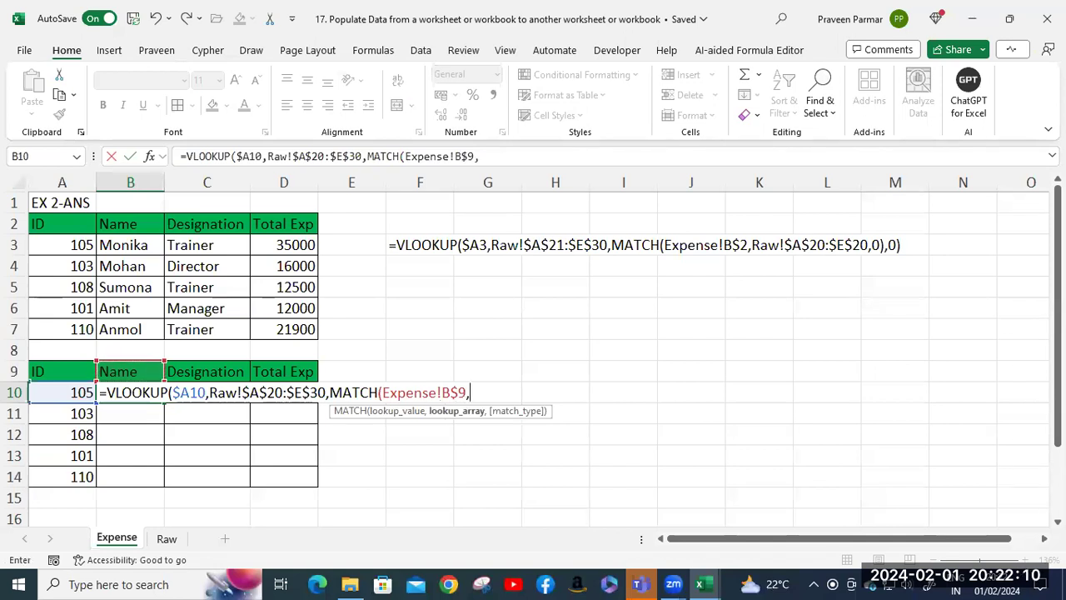
Step: Complete the B10 formula with MATCH array Raw!$A$20:$E$20 and 0 for exact match in both functions, and enter it
left_click(167, 538)
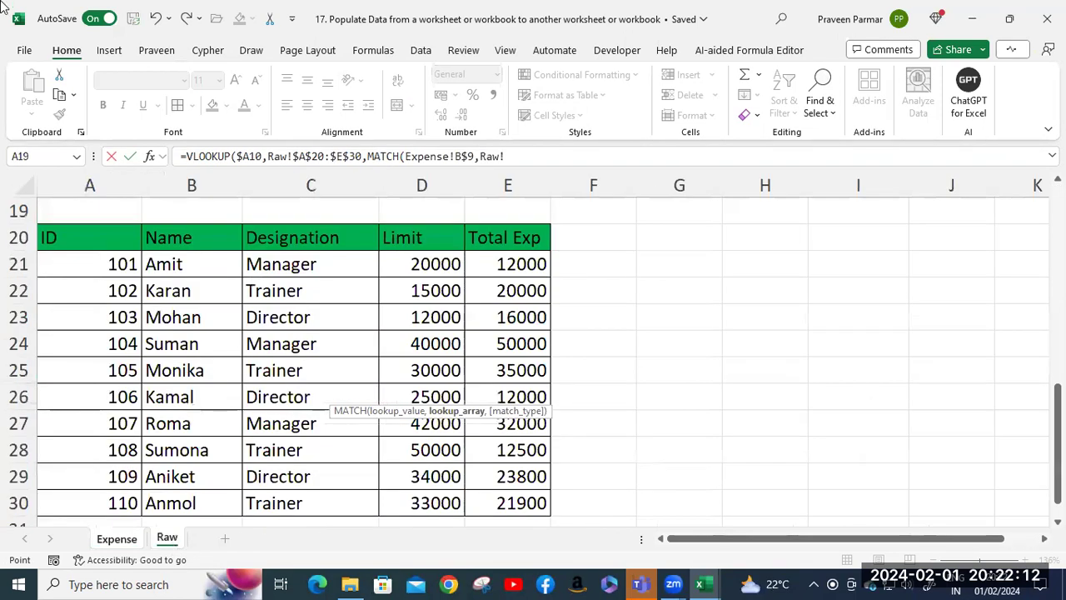
left_click(73, 239)
left_click_drag(490, 241, 507, 237)
key("F4")
type(",0")
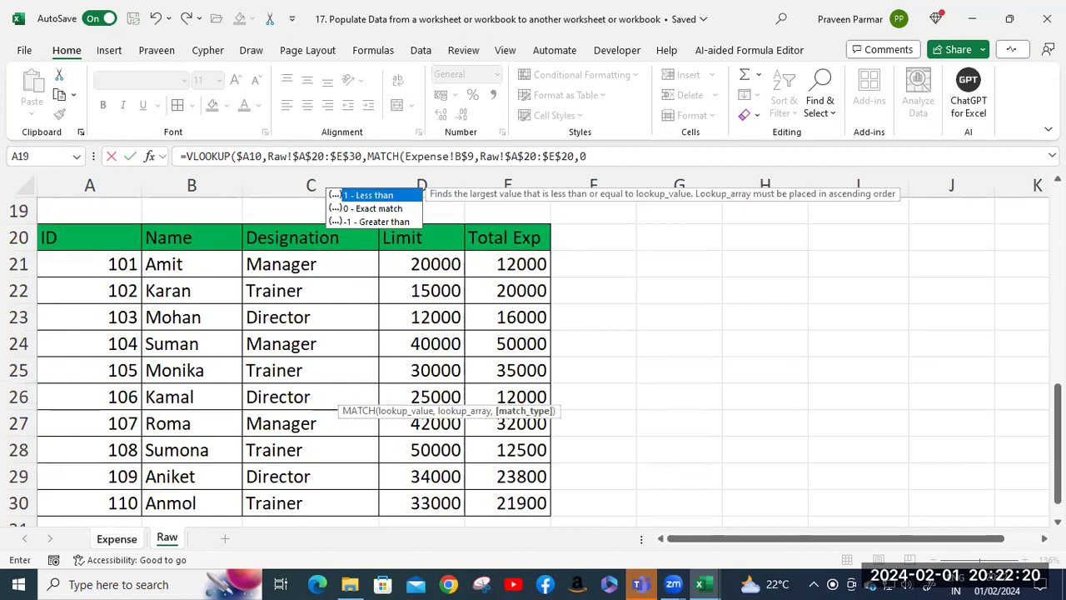
type("),")
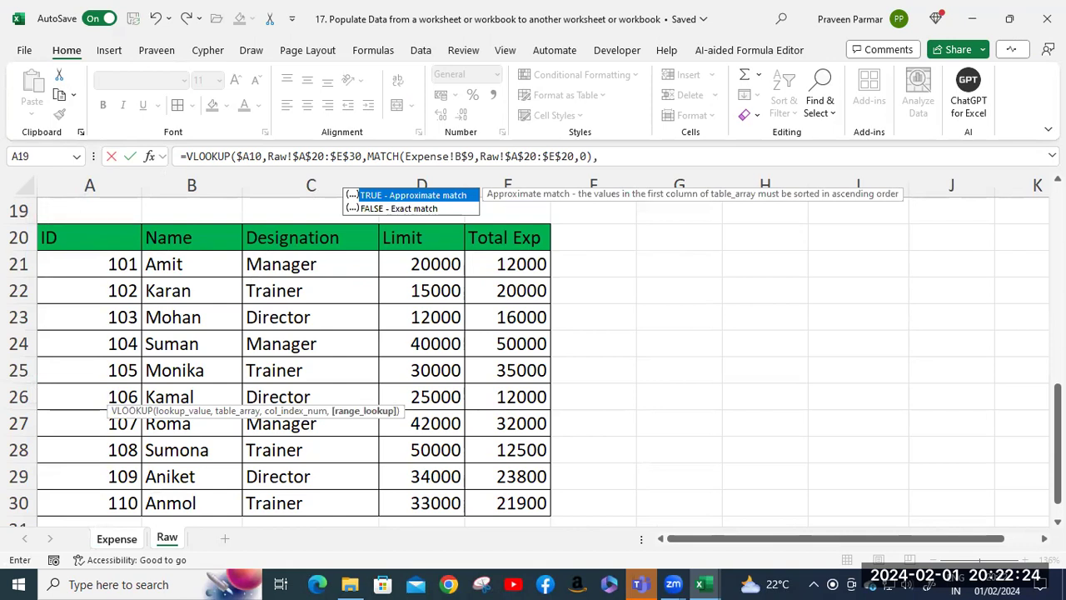
type("0)")
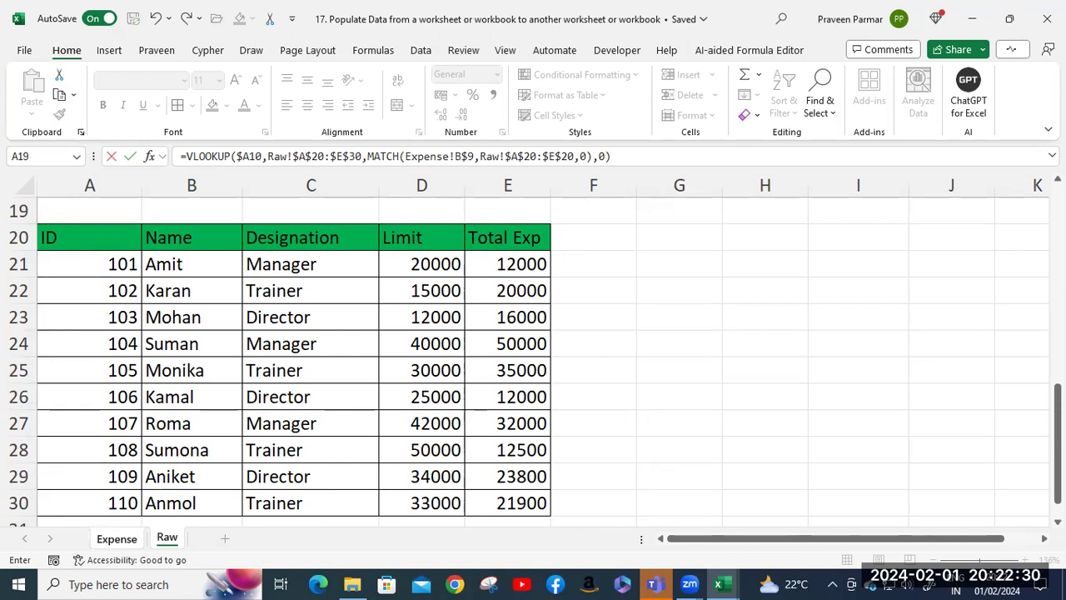
key("ctrl+Return")
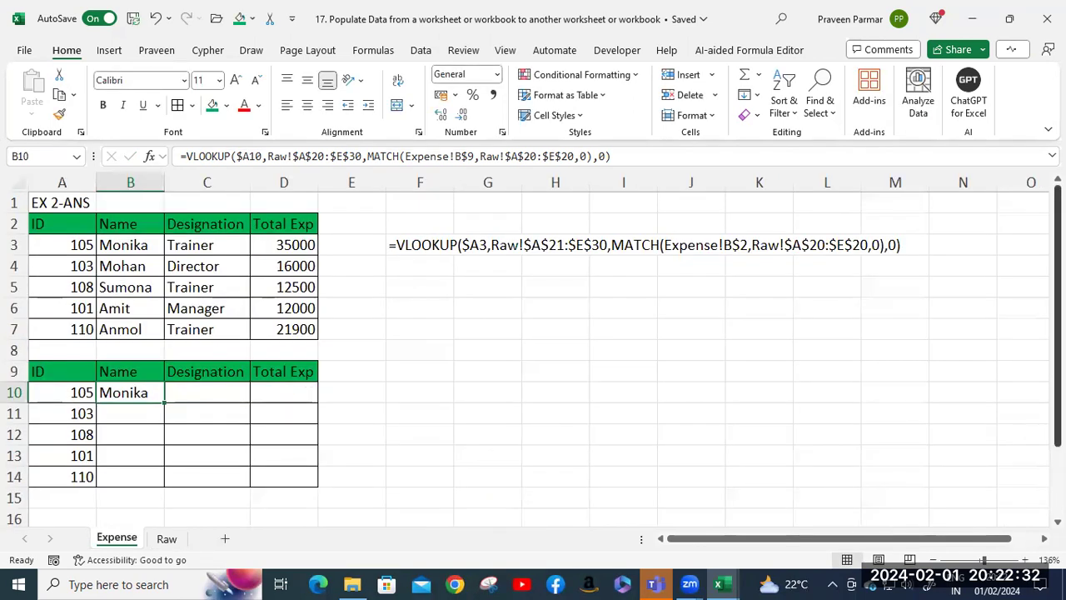
Step: Fill the B10 formula across the lower Expense table, range B10:D14
left_click(293, 478, "shift")
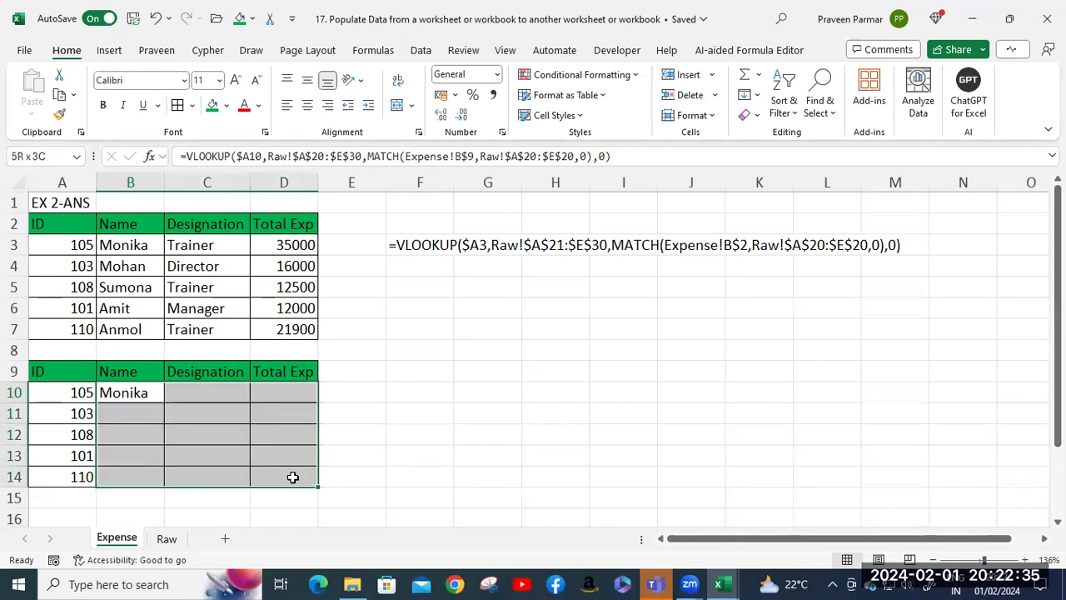
left_click(152, 393)
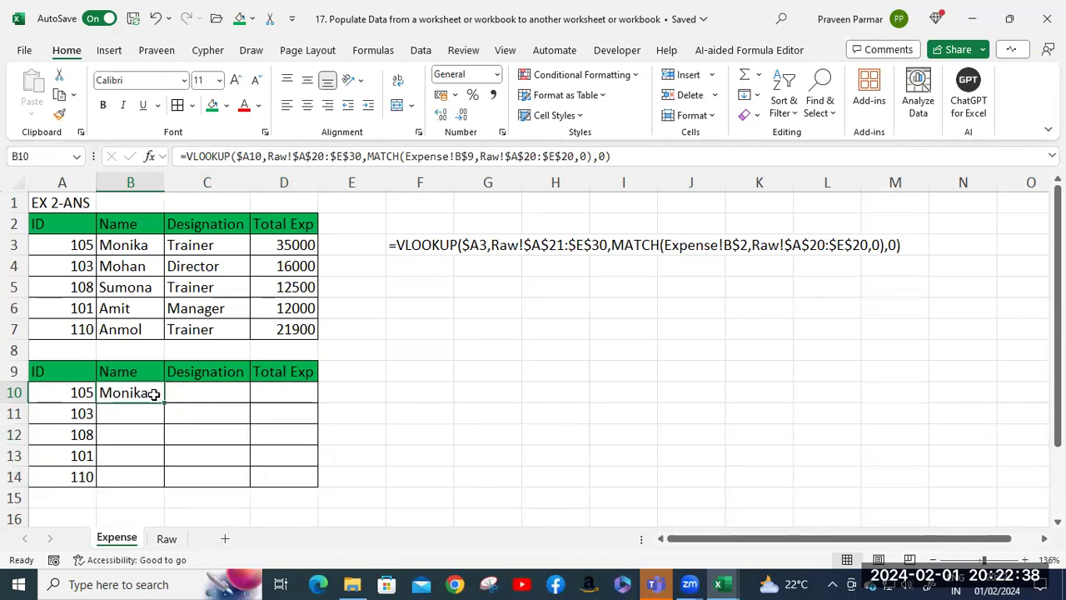
left_click(271, 457, "shift")
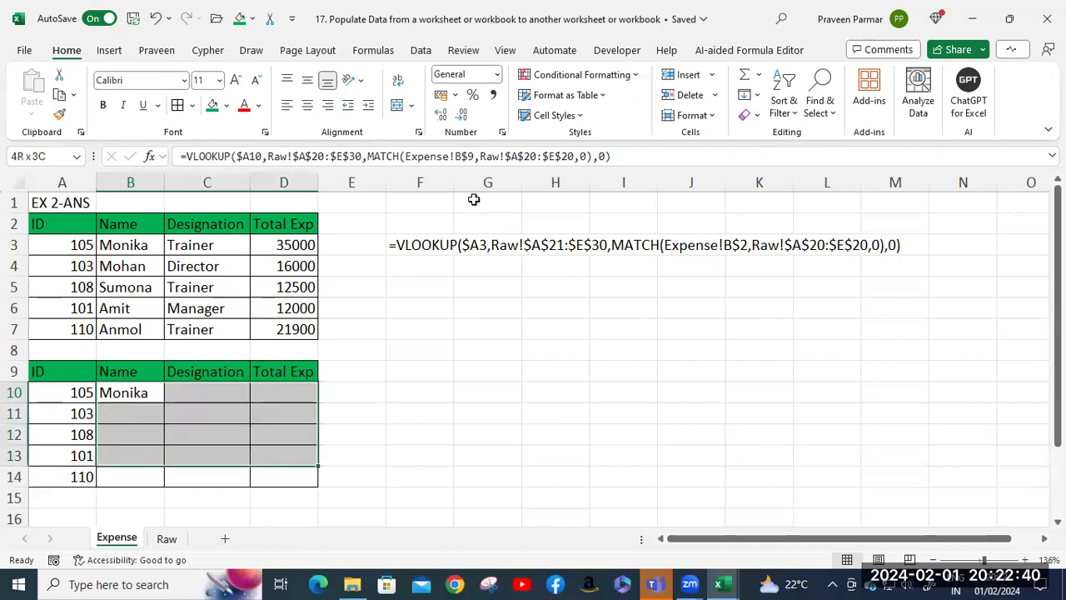
left_click(289, 481, "shift")
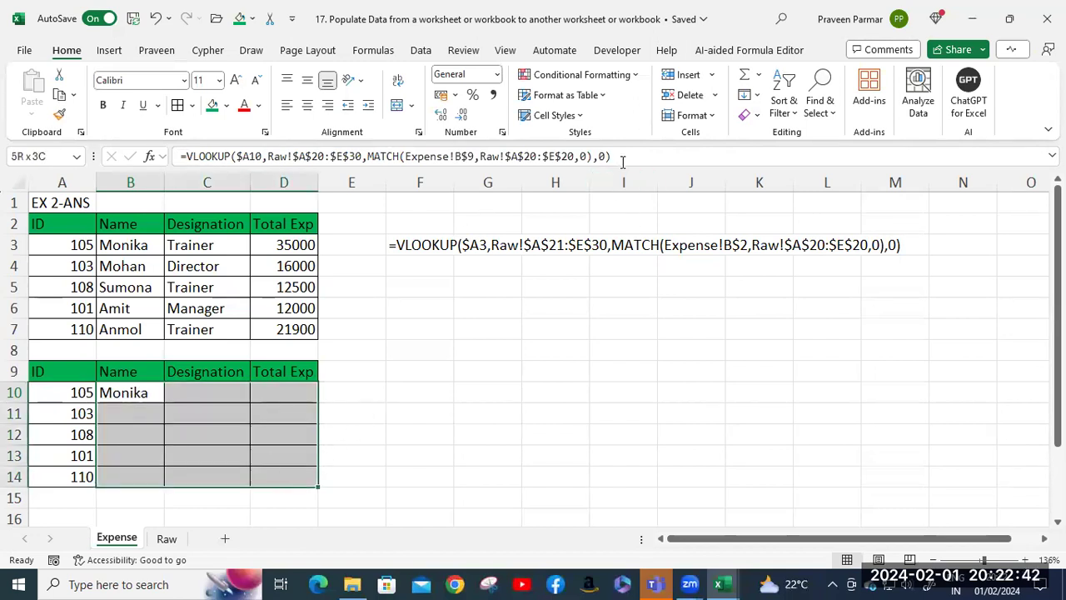
left_click(622, 157)
key("ctrl+Return")
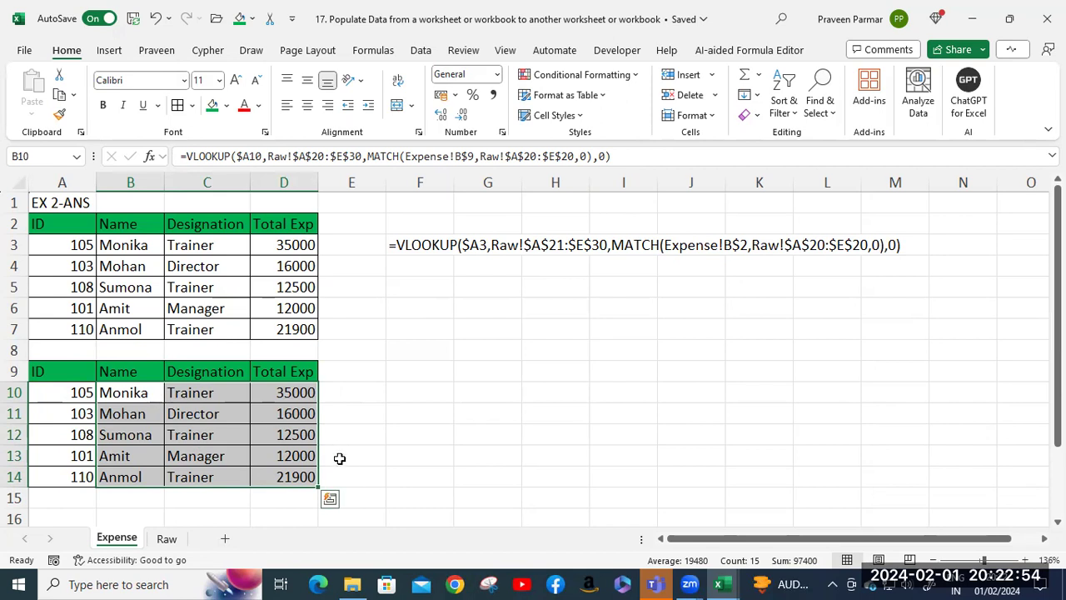
left_click(340, 458)
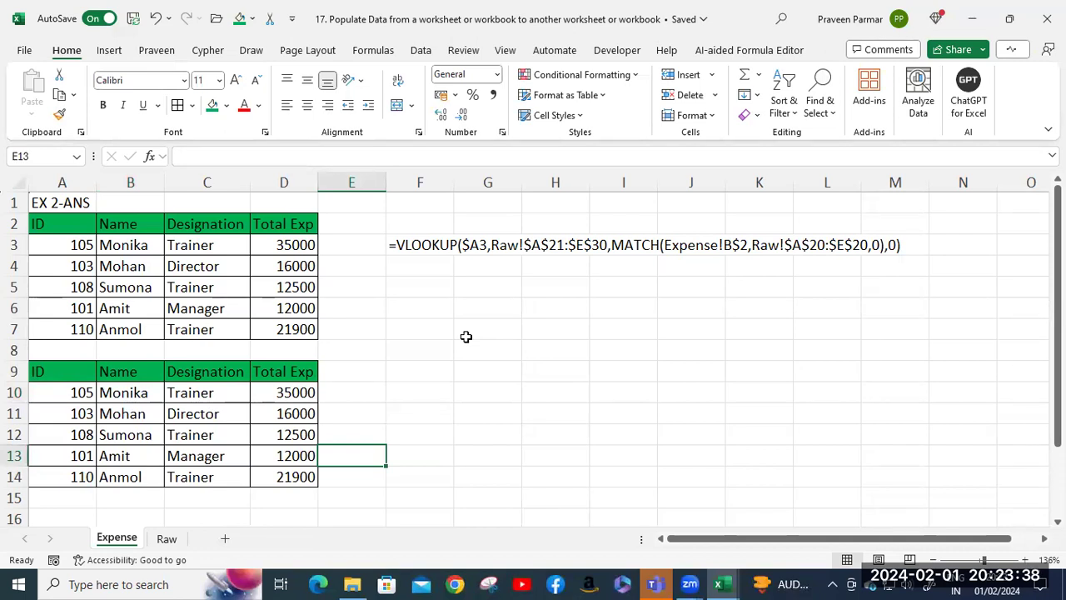
Step: Select the ID header of the Raw sheet's EX - 2 table and create a new blank workbook
left_click(165, 539)
scroll(196, 265, "up", 2)
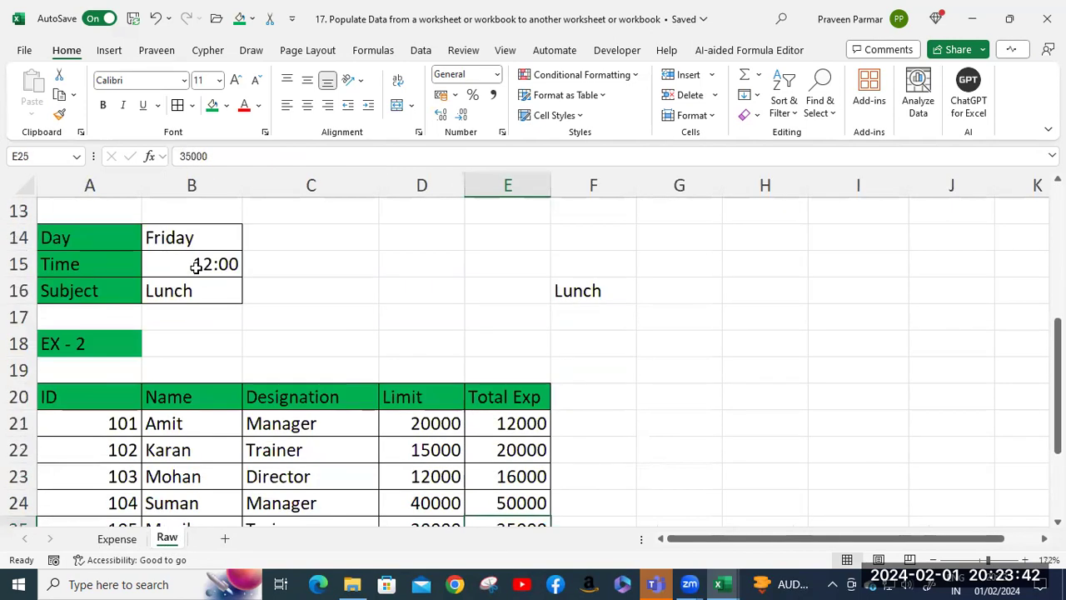
scroll(148, 392, "down", 1)
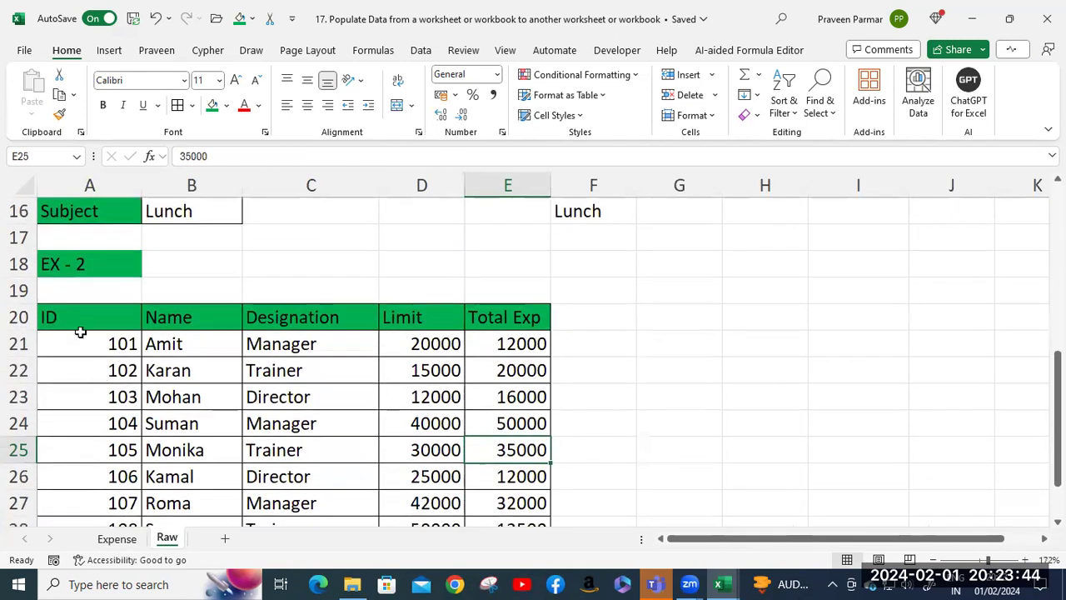
left_click(78, 323)
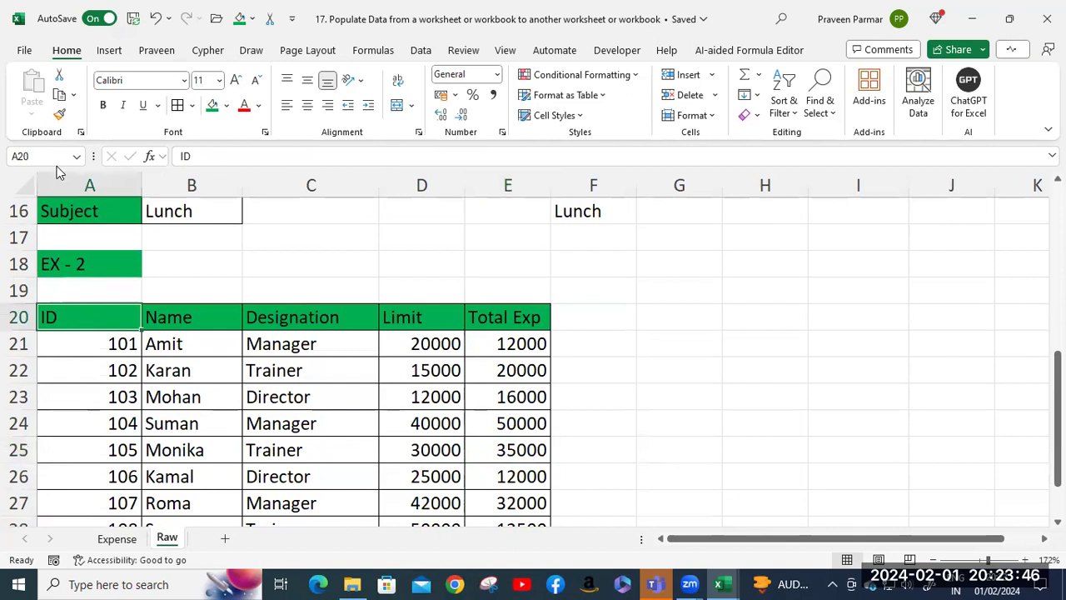
left_click(25, 51)
left_click(209, 171)
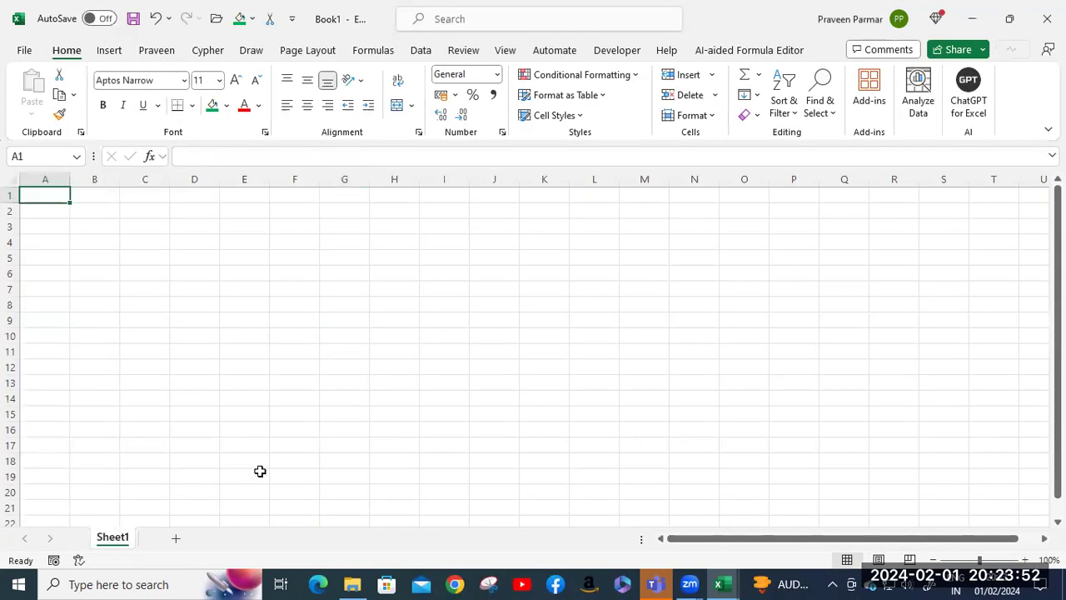
Step: Return to workbook 17 and copy the Raw sheet's employee table with headers, A20:E30
left_click(721, 584)
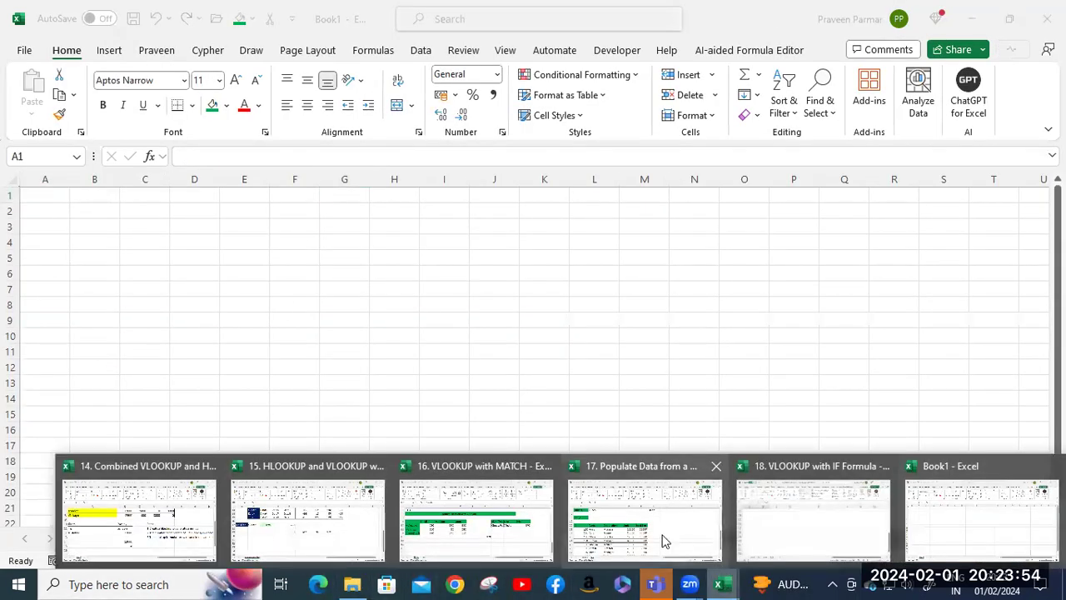
left_click(578, 536)
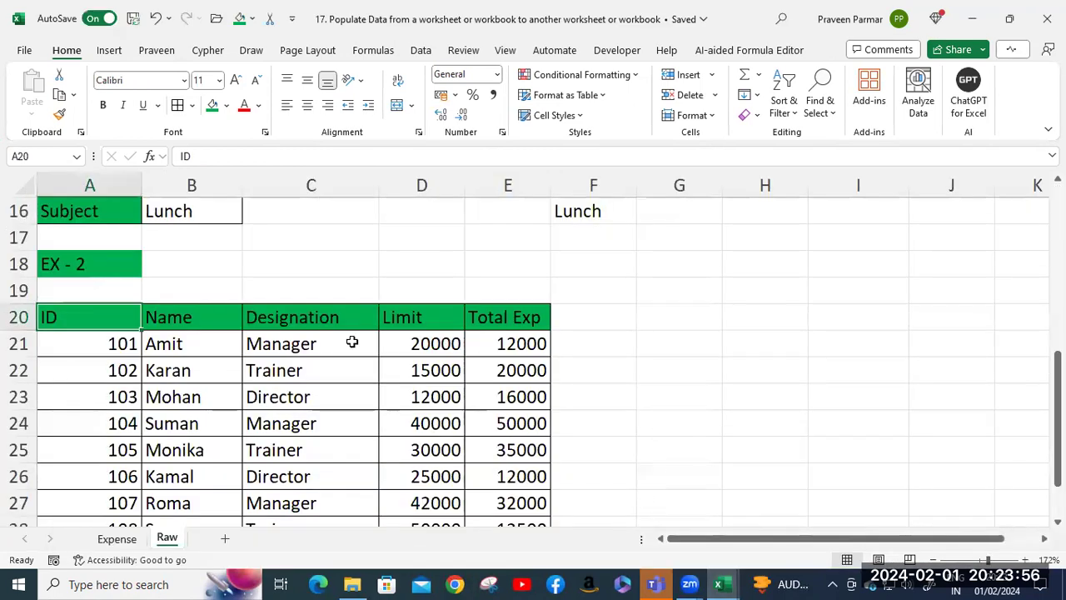
scroll(364, 411, "down", 2)
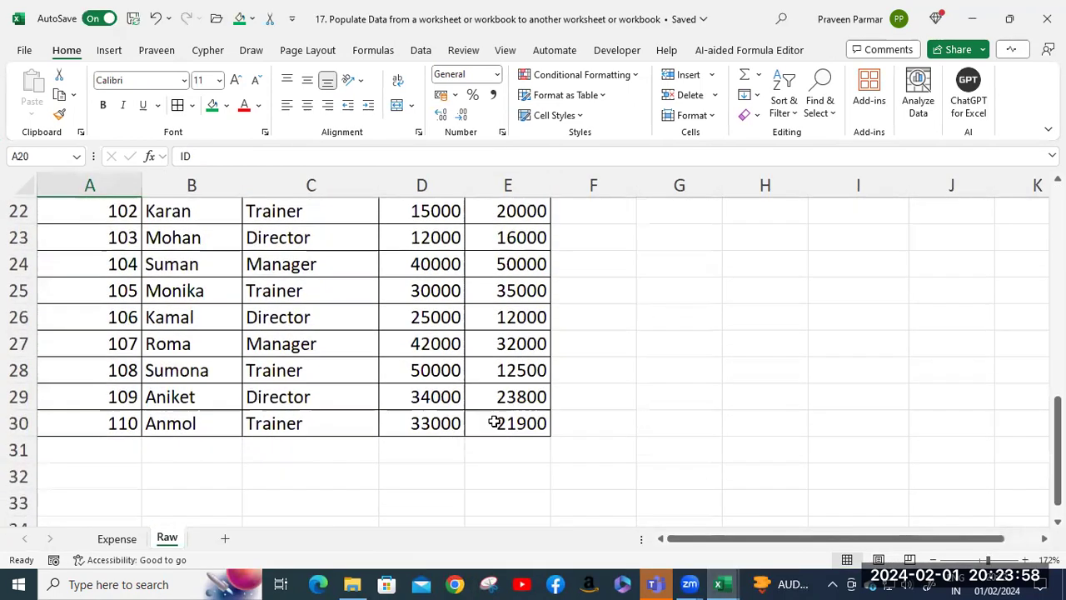
left_click(518, 425, "shift")
key("ctrl+c")
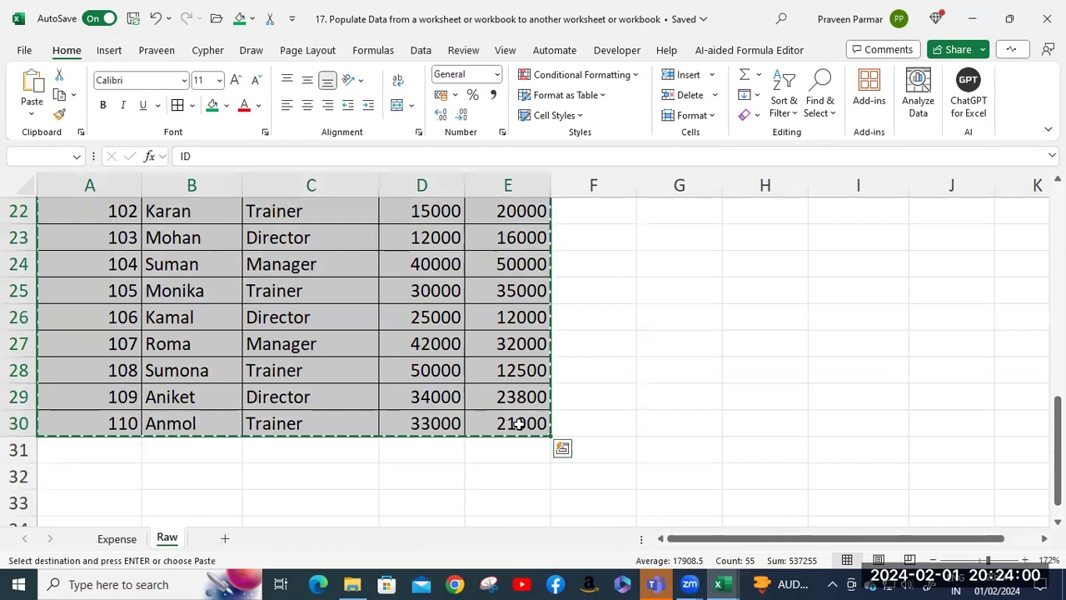
Step: Paste the copied table at A1 of the new blank workbook and widen the Name and Total Exp columns
left_click(718, 584)
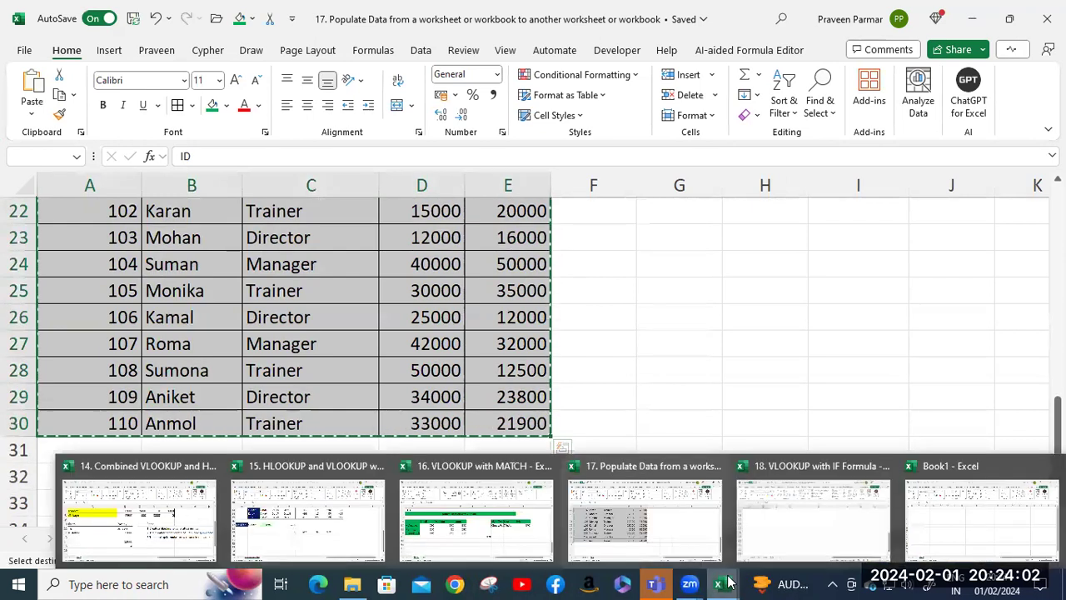
left_click(944, 514)
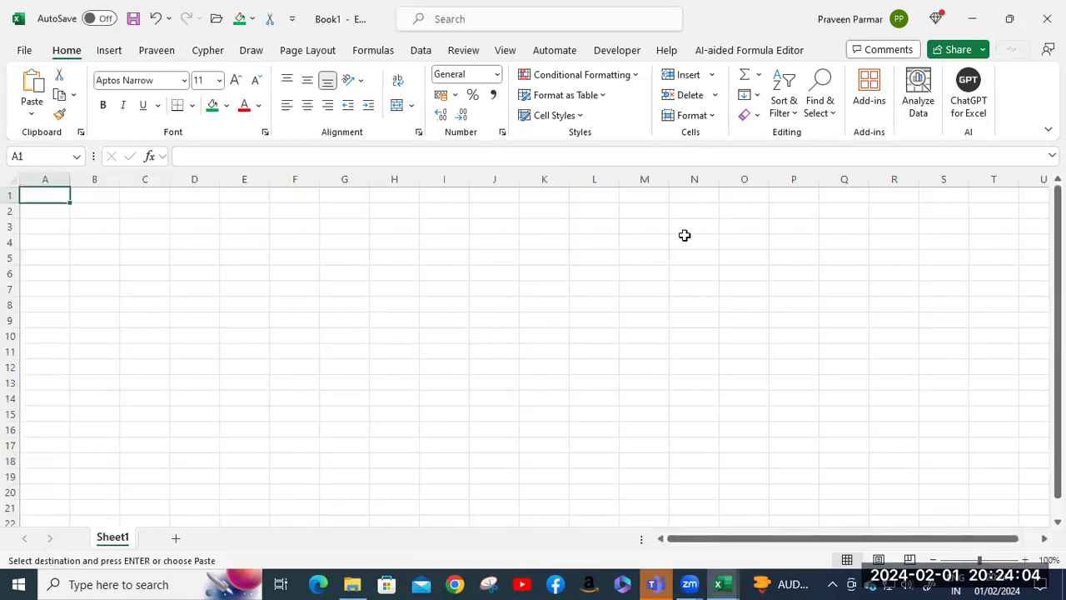
key("ctrl+v")
left_click_drag(270, 180, 294, 181)
left_click_drag(120, 179, 132, 180)
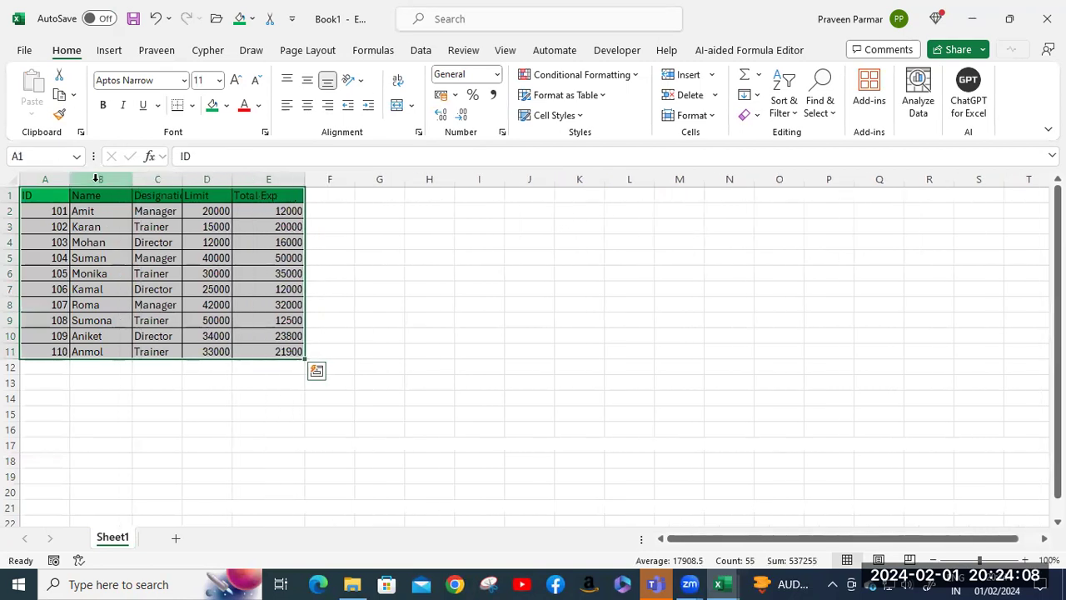
left_click(72, 179)
left_click(480, 273)
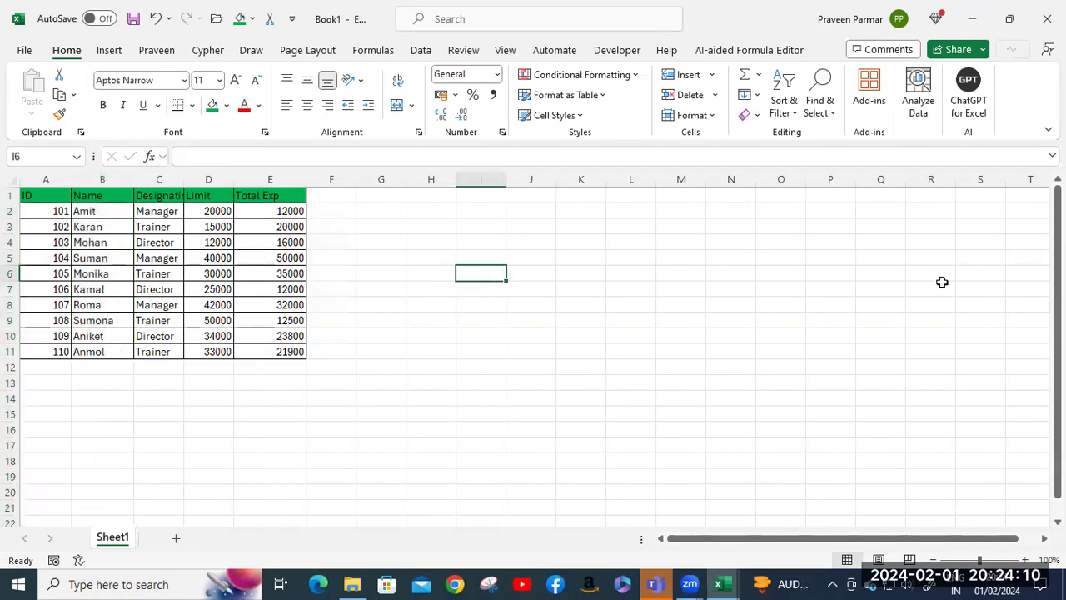
Step: Save the new workbook in the Desktop folder as an Excel Workbook with a name starting with lookupT
left_click(26, 55)
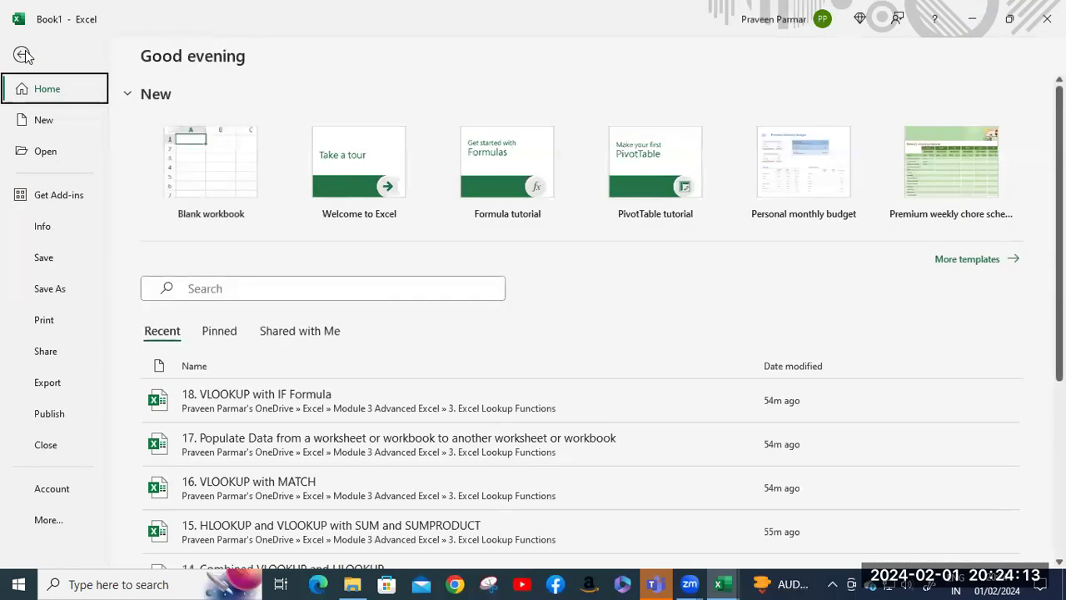
left_click(53, 291)
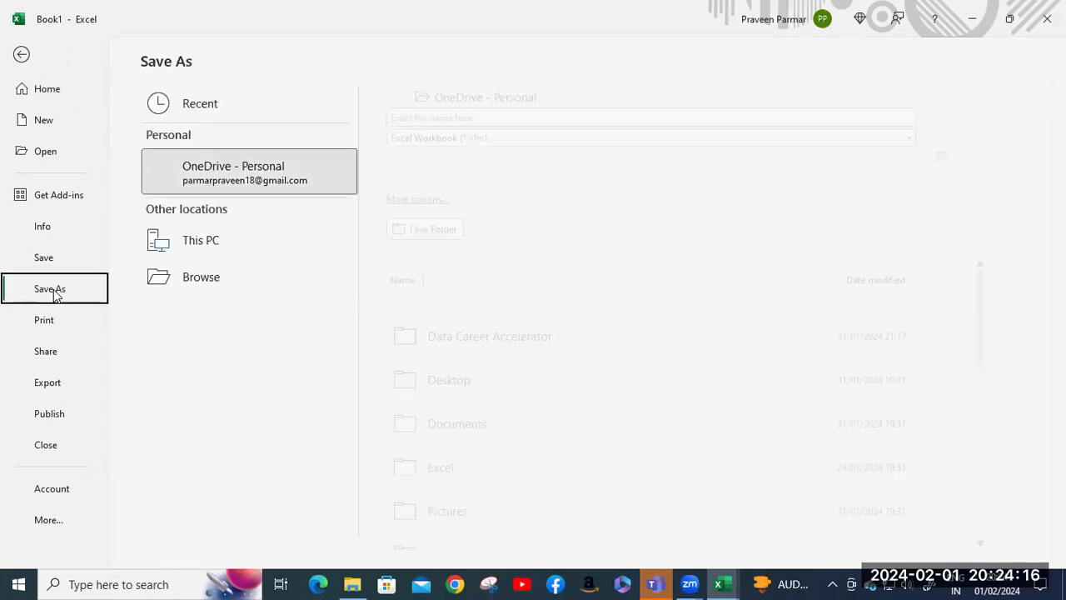
left_click(186, 312)
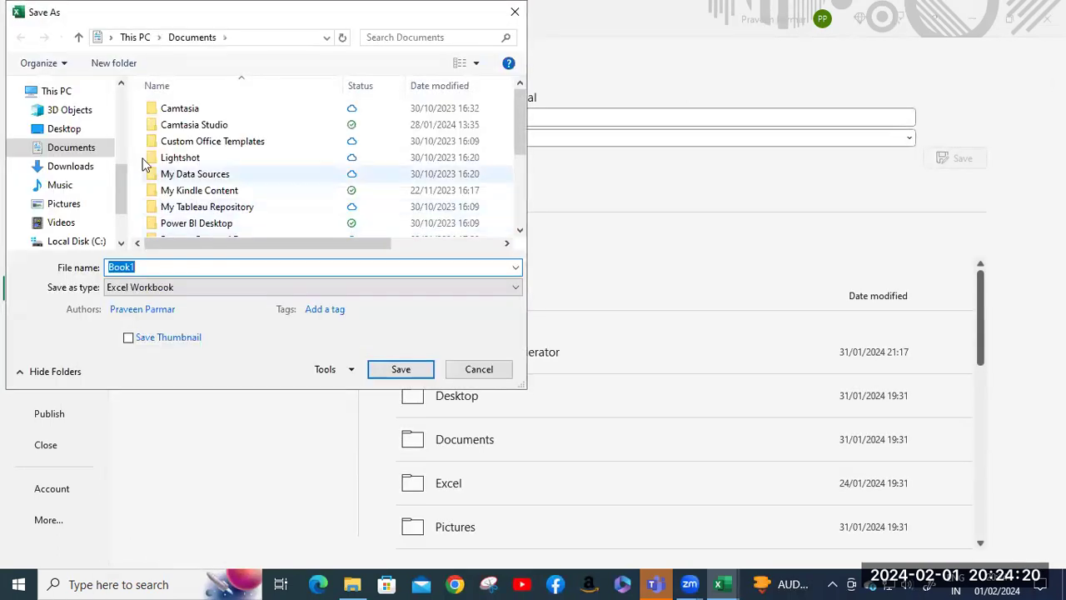
left_click(67, 129)
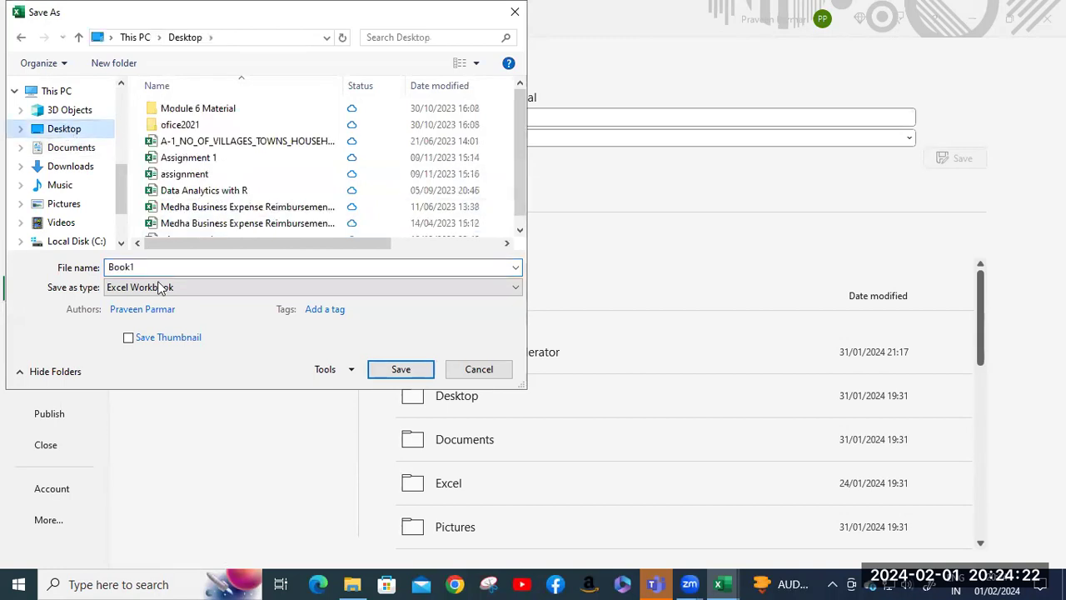
type("look")
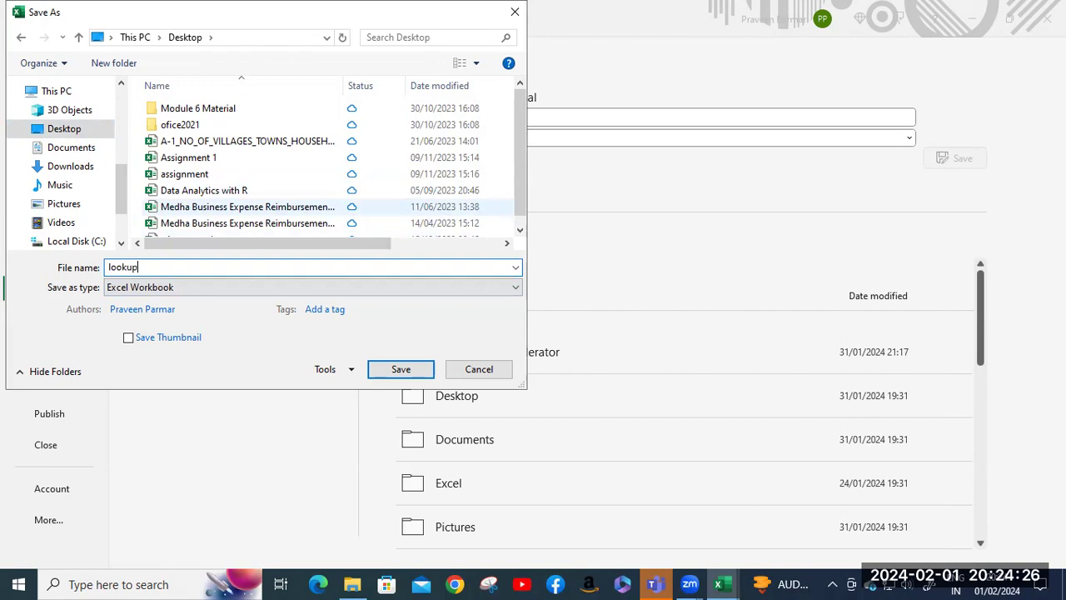
type("upTab")
key("BackSpace")
key("BackSpace")
key("Return")
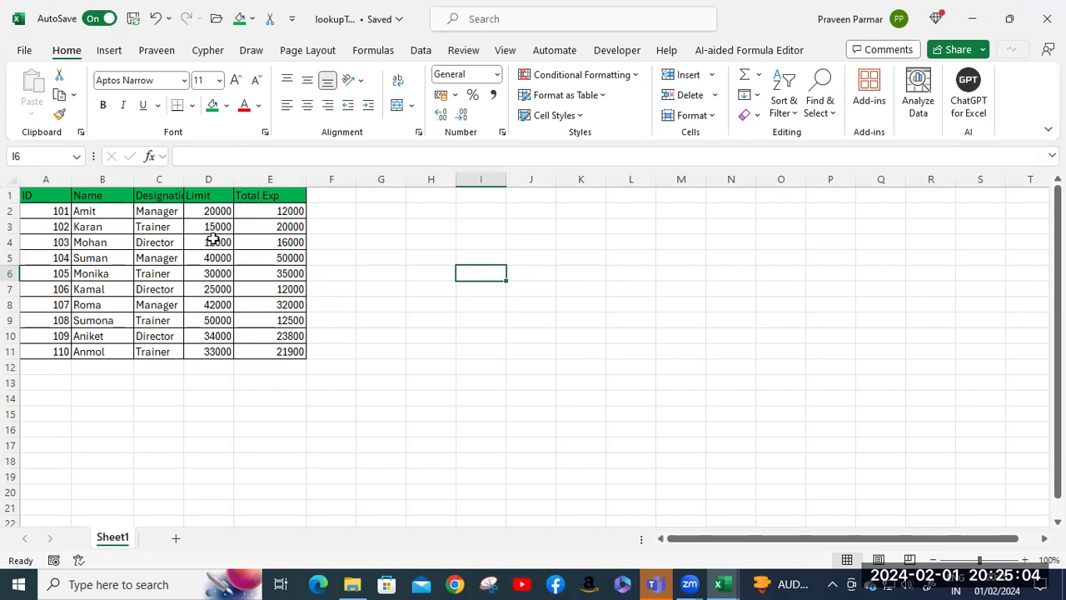
Step: Return to workbook 17 and add a new blank sheet after the Raw sheet
left_click(721, 583)
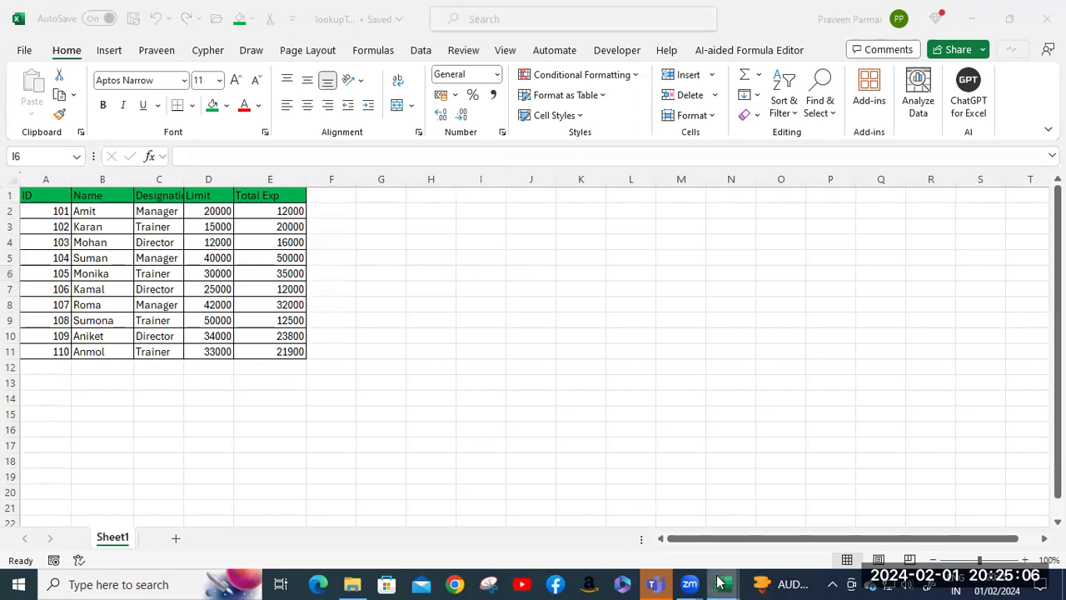
left_click(630, 520)
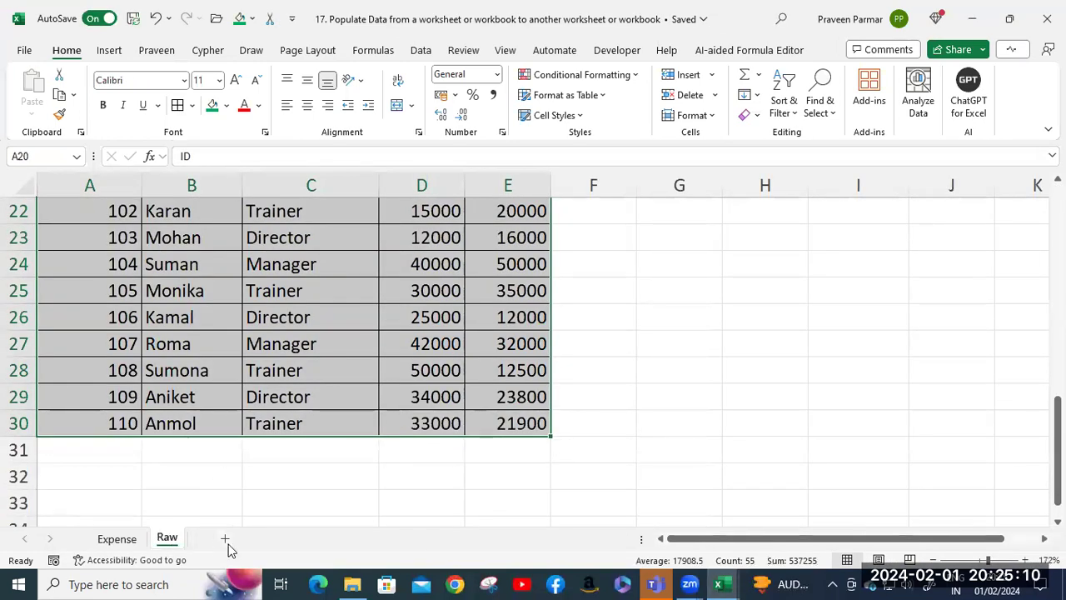
left_click(226, 539)
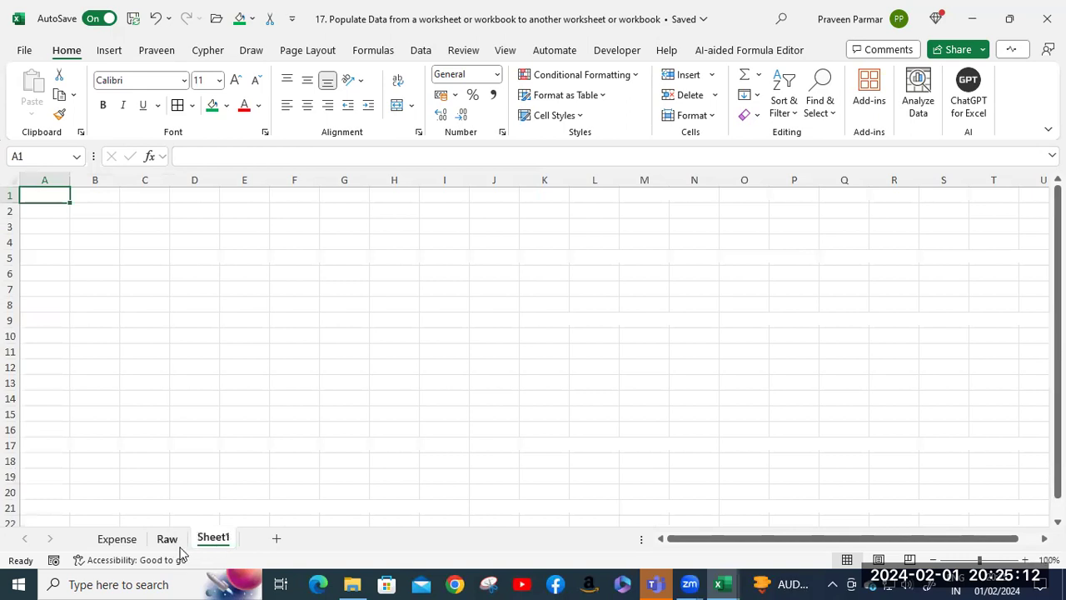
Step: Copy the Expense sheet's second table with headers, A9:D14, and paste it at A1 of Sheet1
left_click(170, 540)
left_click(188, 475)
left_click(216, 539)
left_click(117, 539)
left_click_drag(62, 372, 302, 475)
key("ctrl+c")
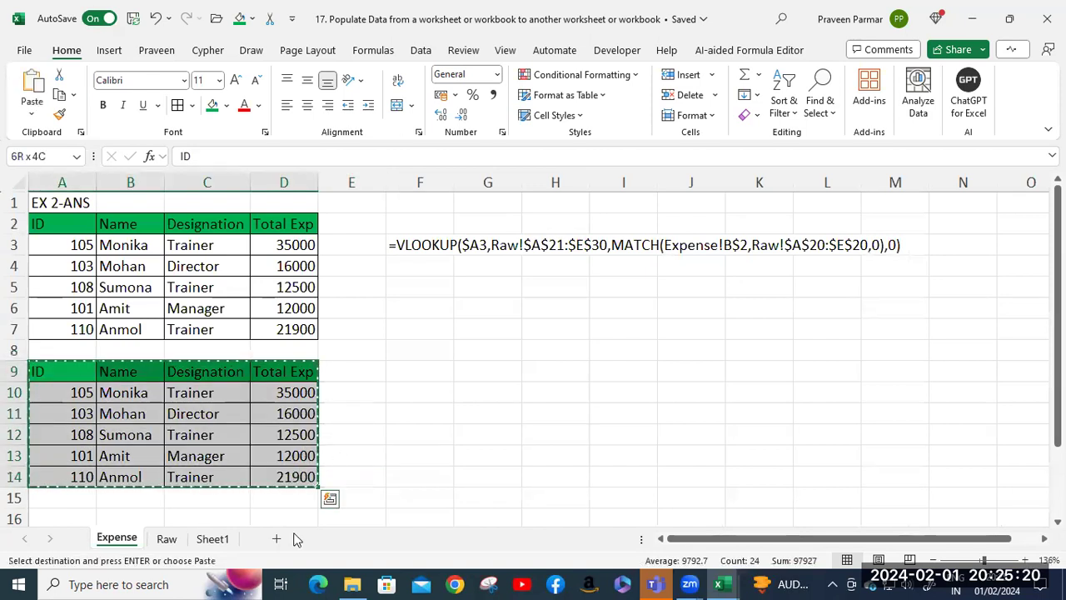
left_click(213, 539)
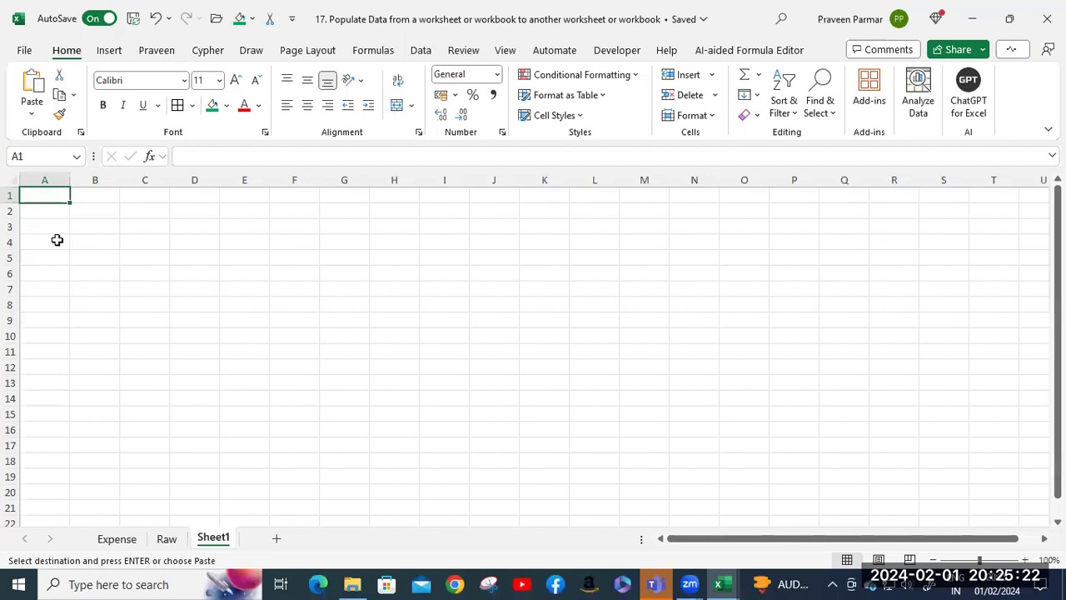
key("Return")
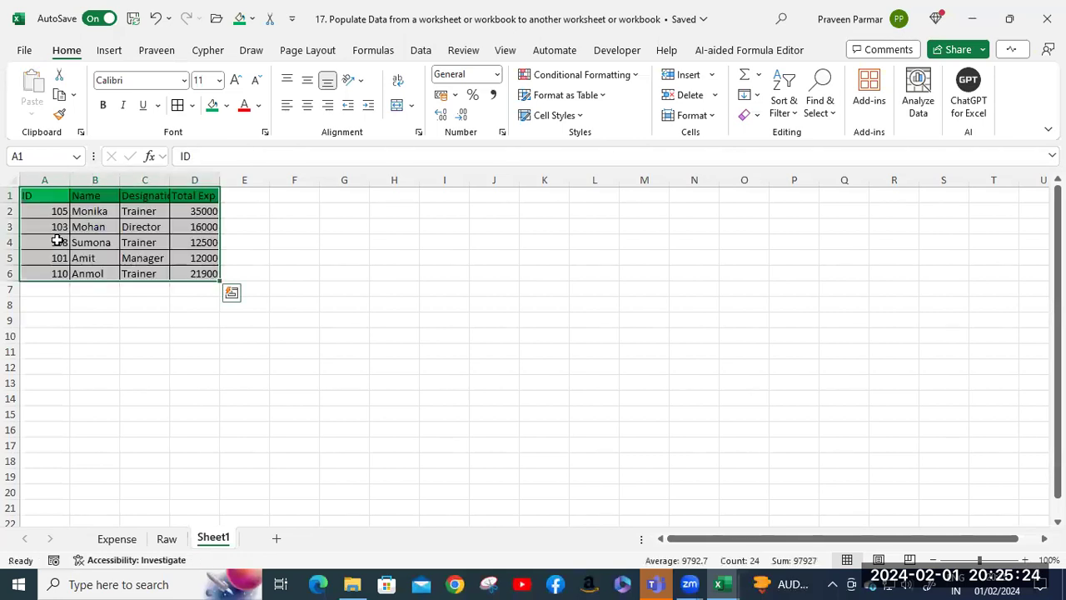
Step: Clear the Name, Designation and Total Exp entries in B2:D6 of Sheet1
left_click_drag(90, 211, 192, 257)
key("Delete")
key("Delete")
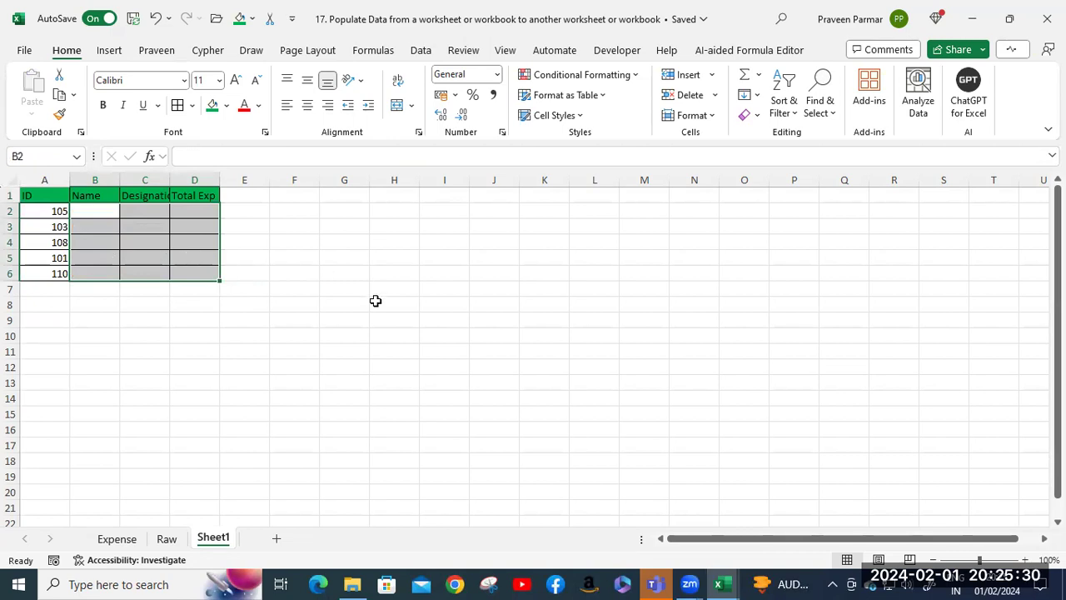
scroll(375, 301, "up", 4)
scroll(376, 300, "up", 1)
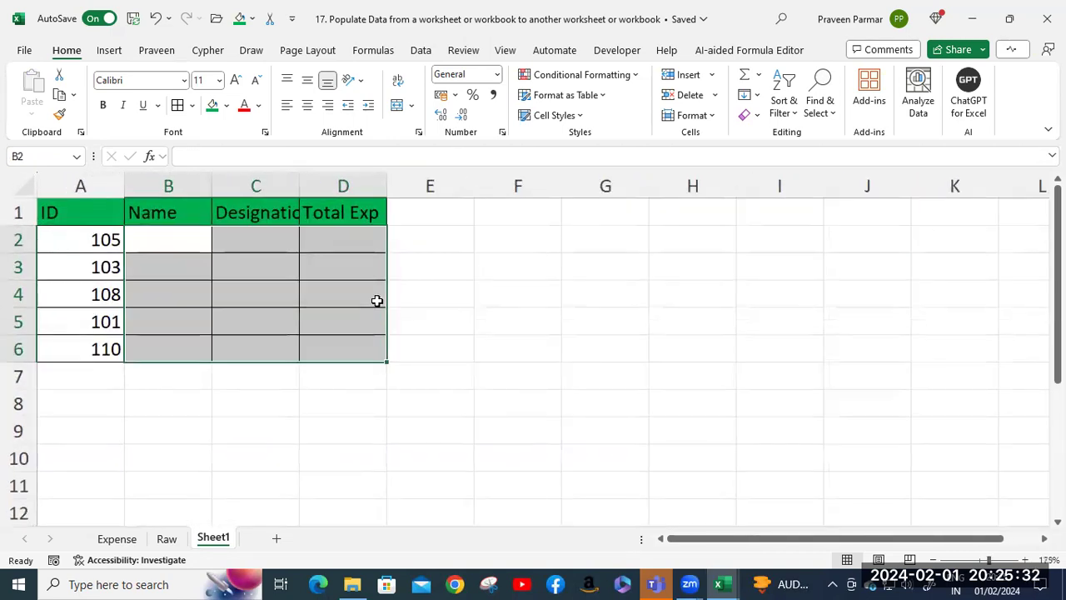
Step: Start a VLOOKUP formula in B2 with the column-locked ID reference $A2 as the lookup value
left_click(166, 239)
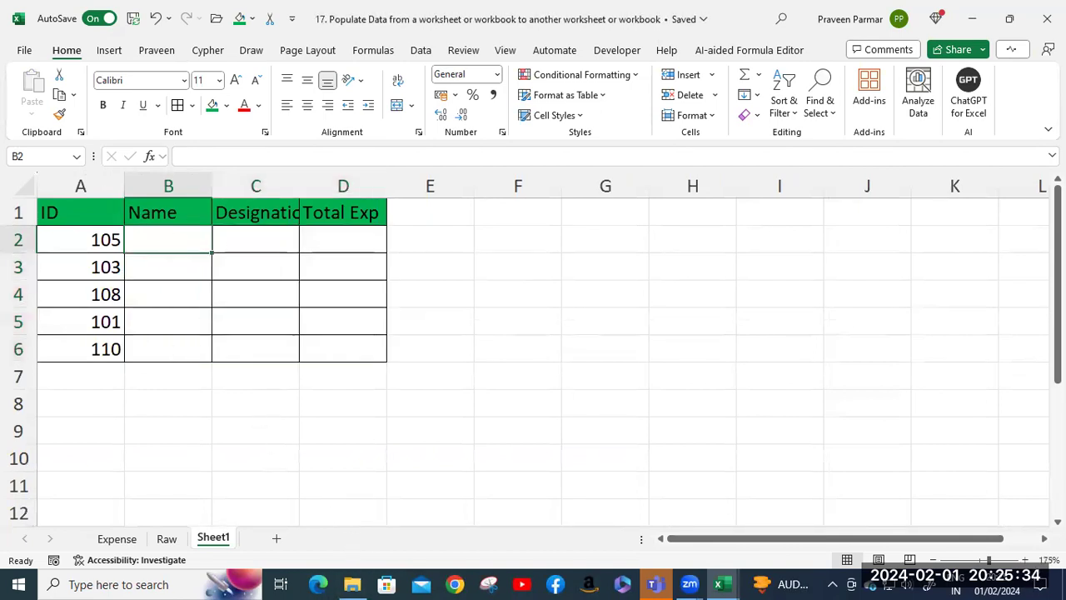
type("=")
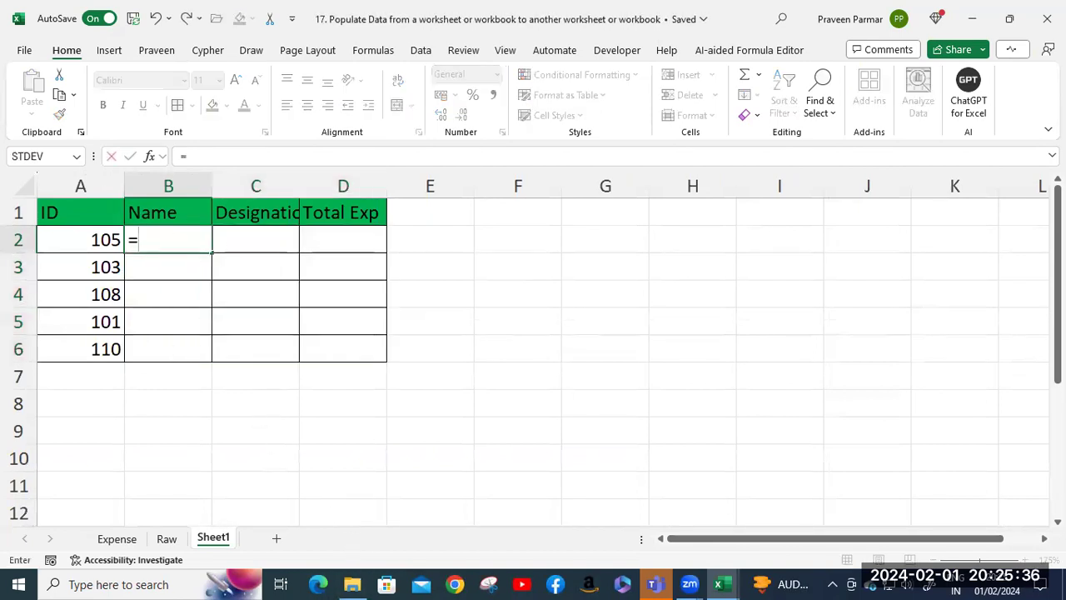
type("vl")
key("Tab")
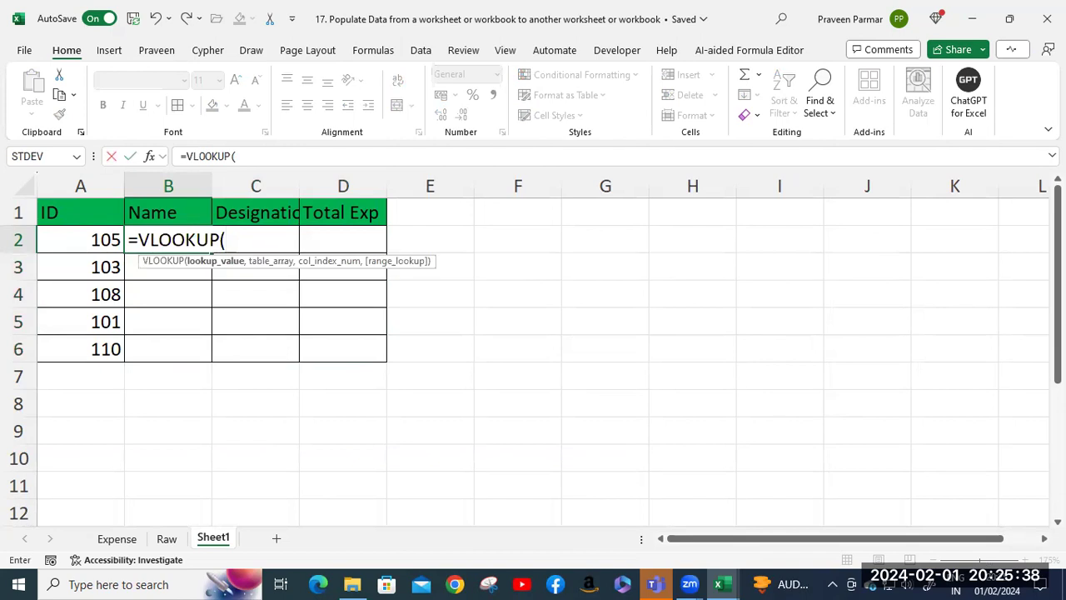
left_click(88, 240)
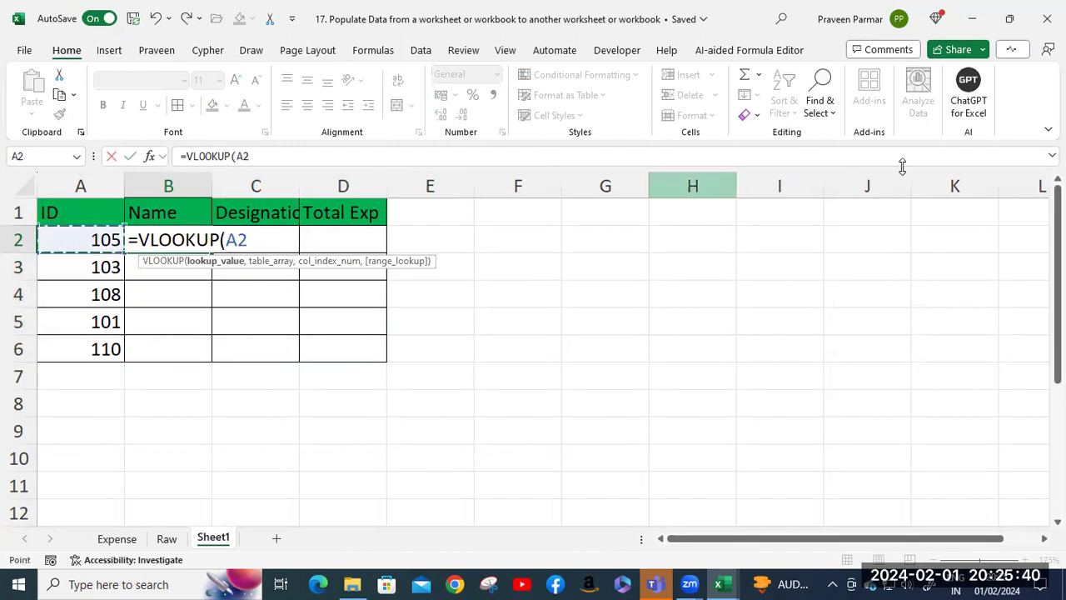
key("F4")
key("F4")
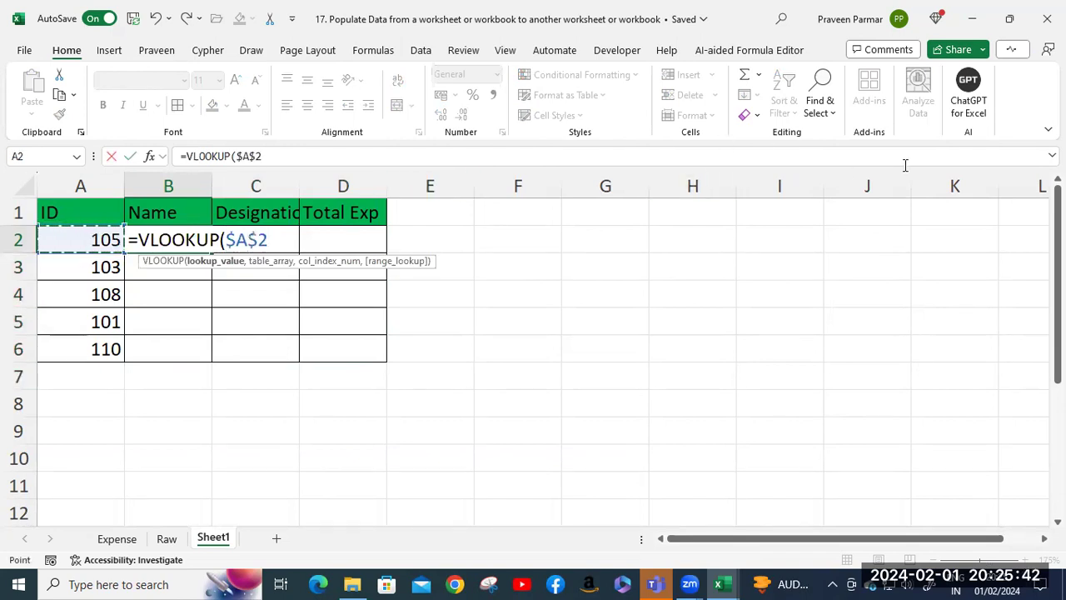
key("F4")
type(",")
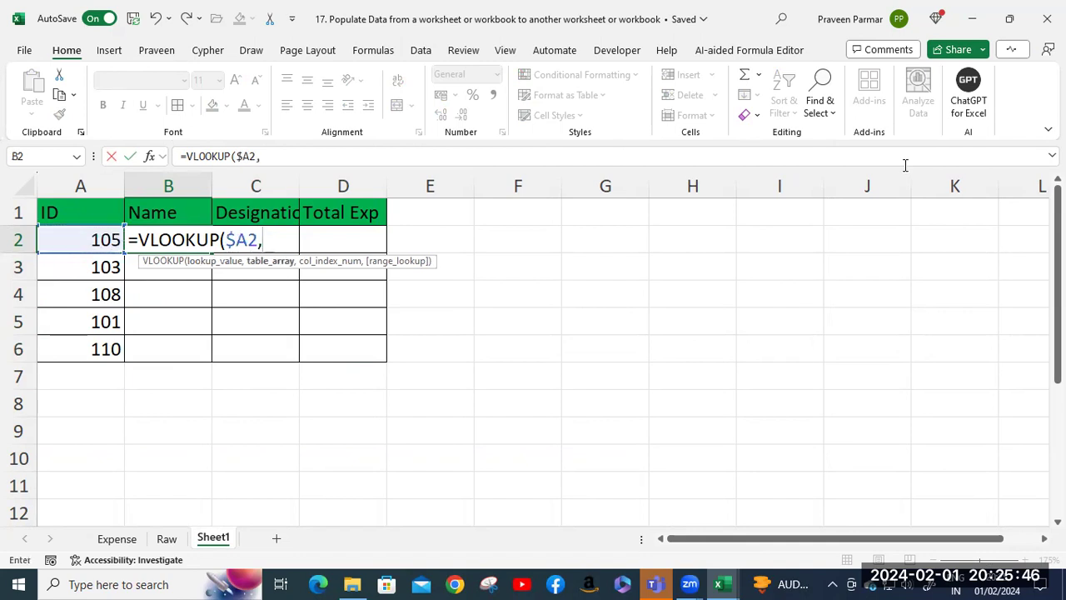
Step: Set the VLOOKUP table array to $A$1:$E$11 on Sheet1 of the lookupTable workbook
left_click(718, 584)
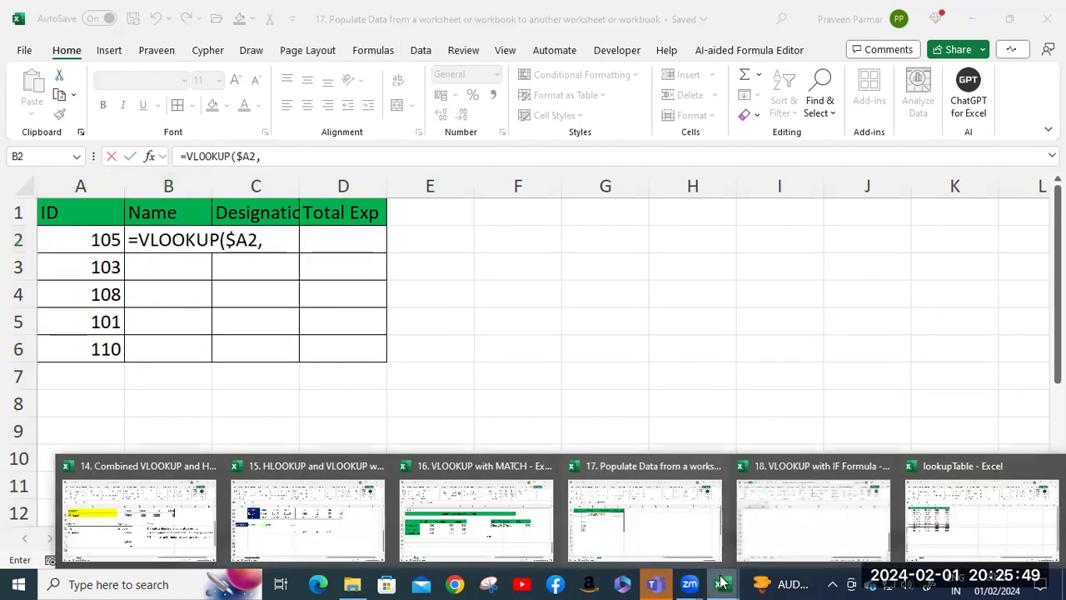
left_click(987, 523)
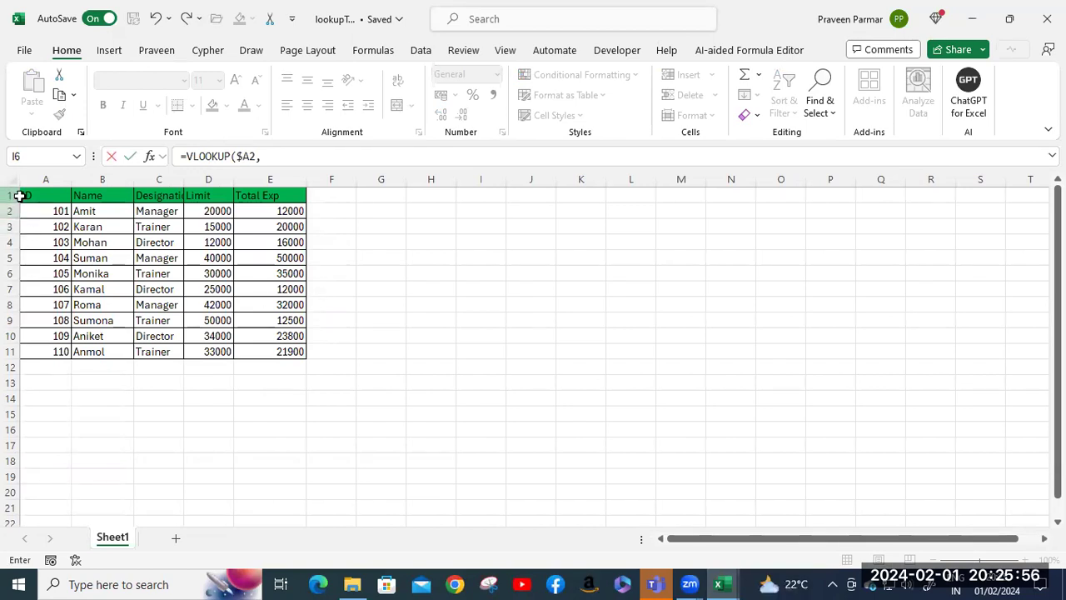
left_click(29, 194)
left_click_drag(250, 297, 278, 340)
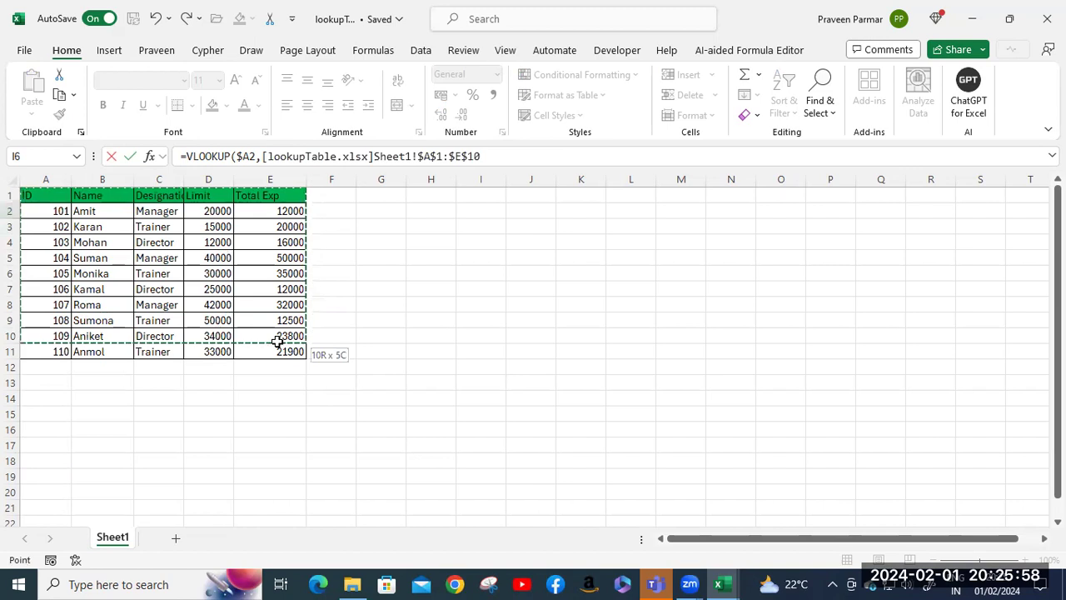
left_click_drag(353, 337, 293, 343)
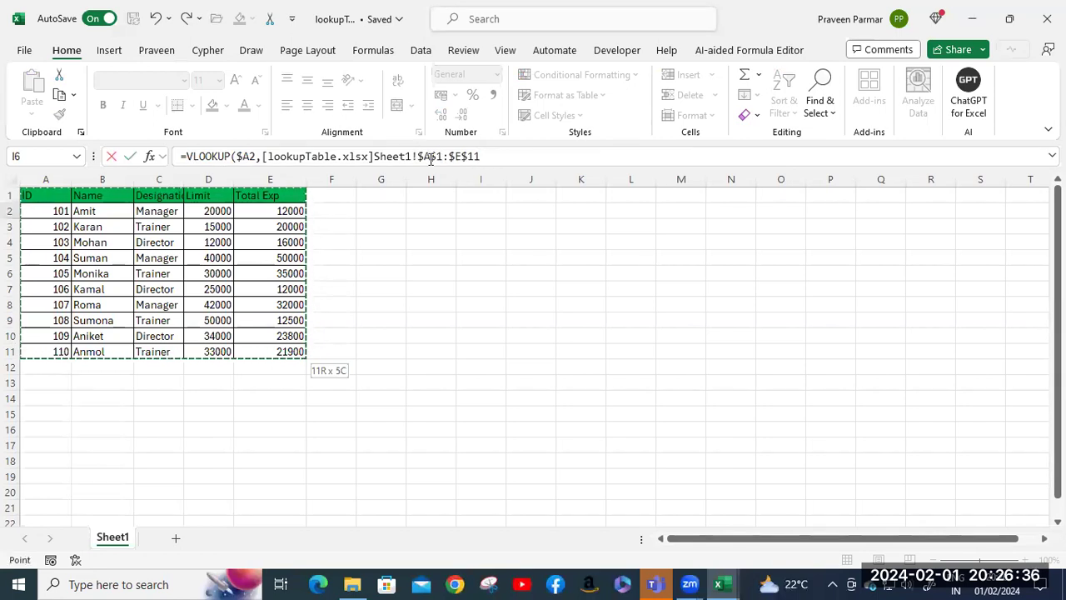
left_click(490, 157)
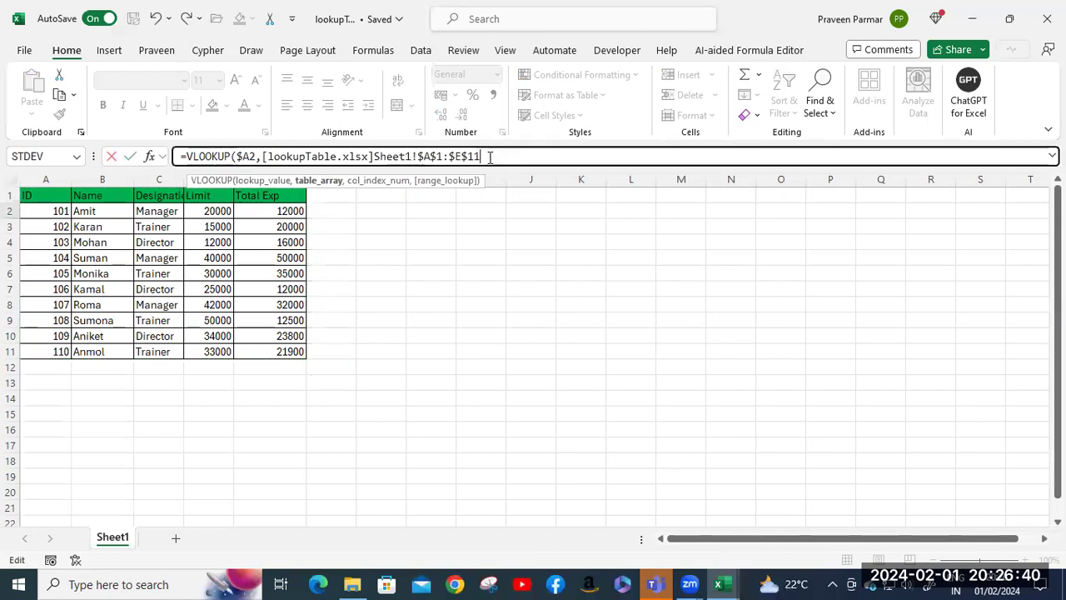
type(",")
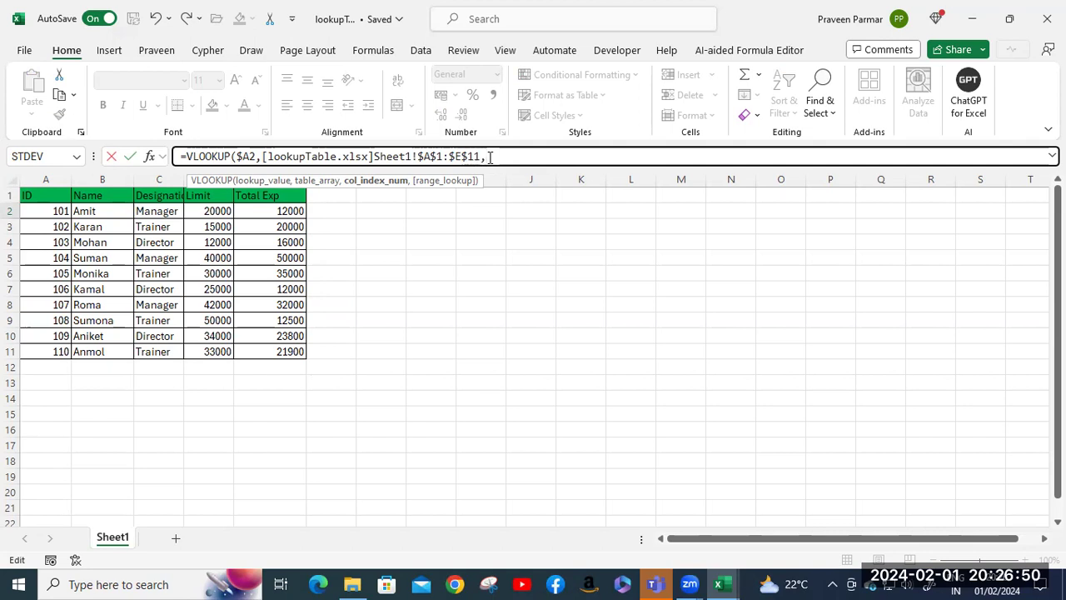
Step: Add a MATCH function as the column index, with workbook 17's row-locked Name header B$1 as its lookup value
type("mat")
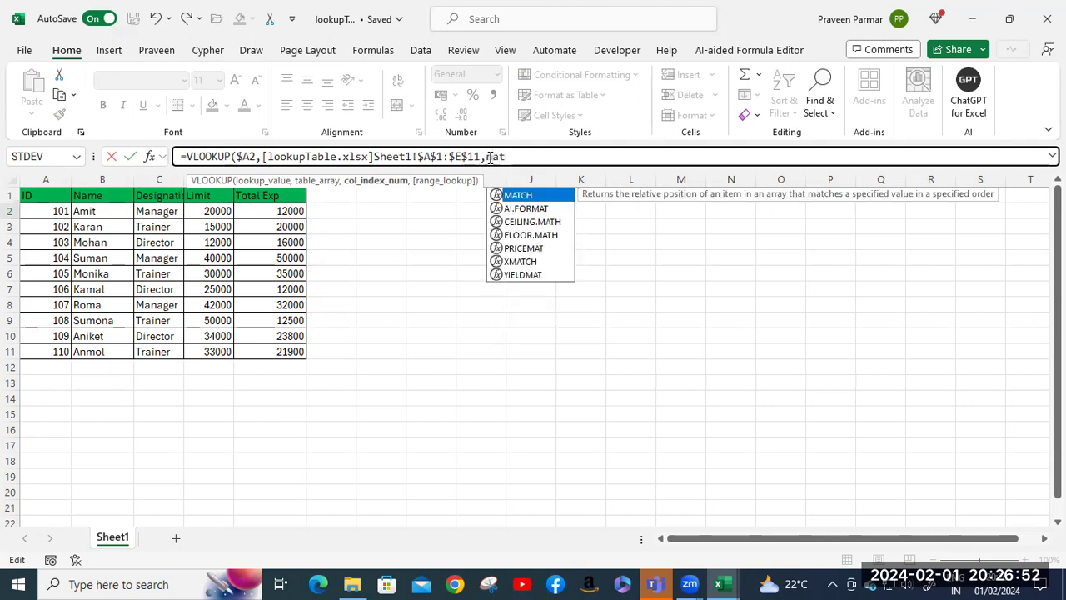
key("Tab")
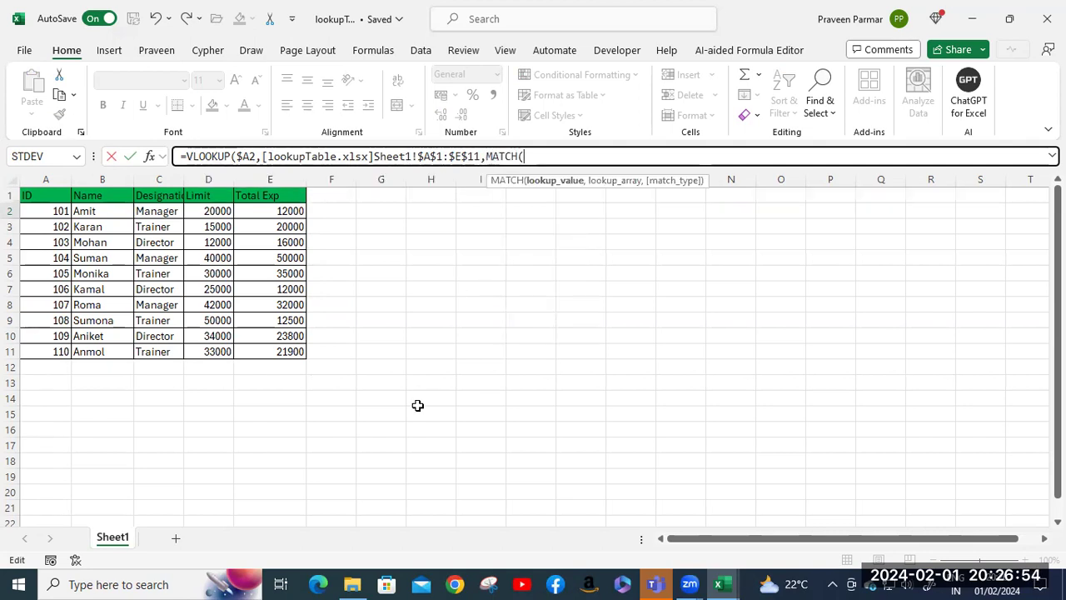
mouse_move(720, 580)
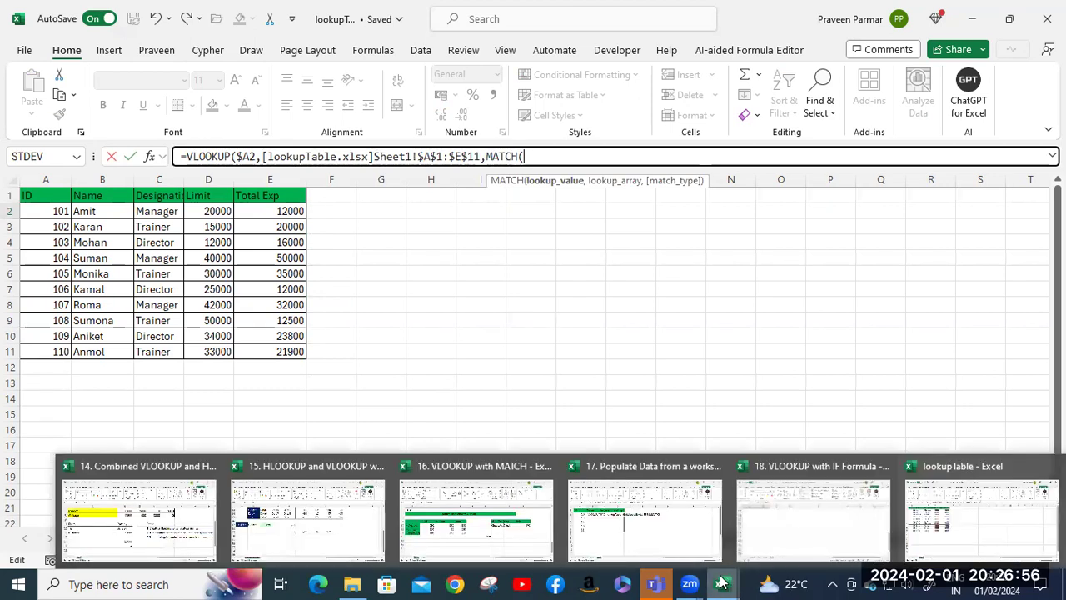
left_click(641, 527)
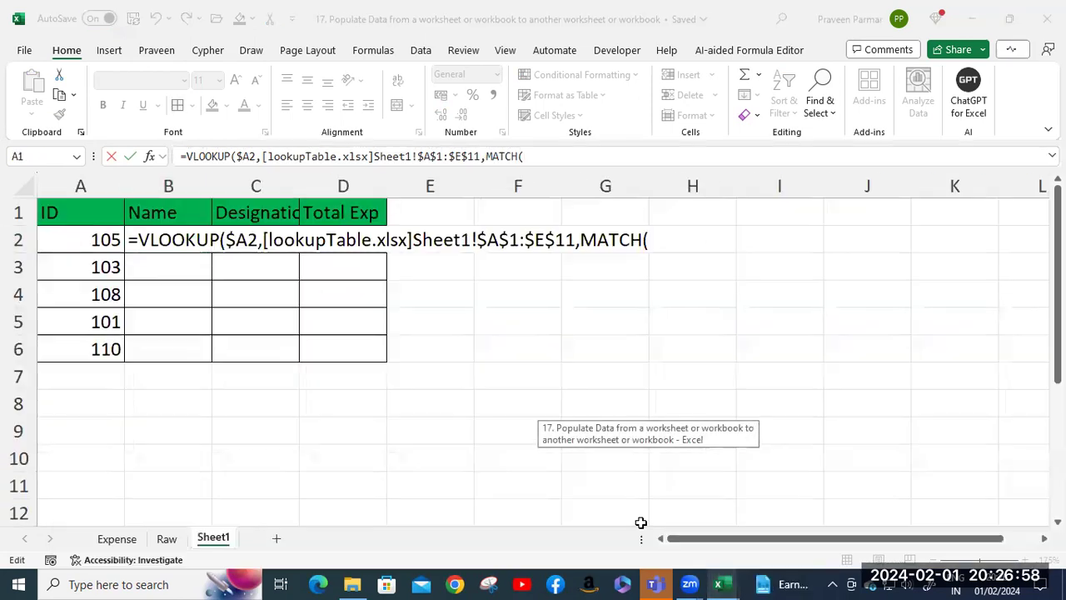
left_click(158, 209)
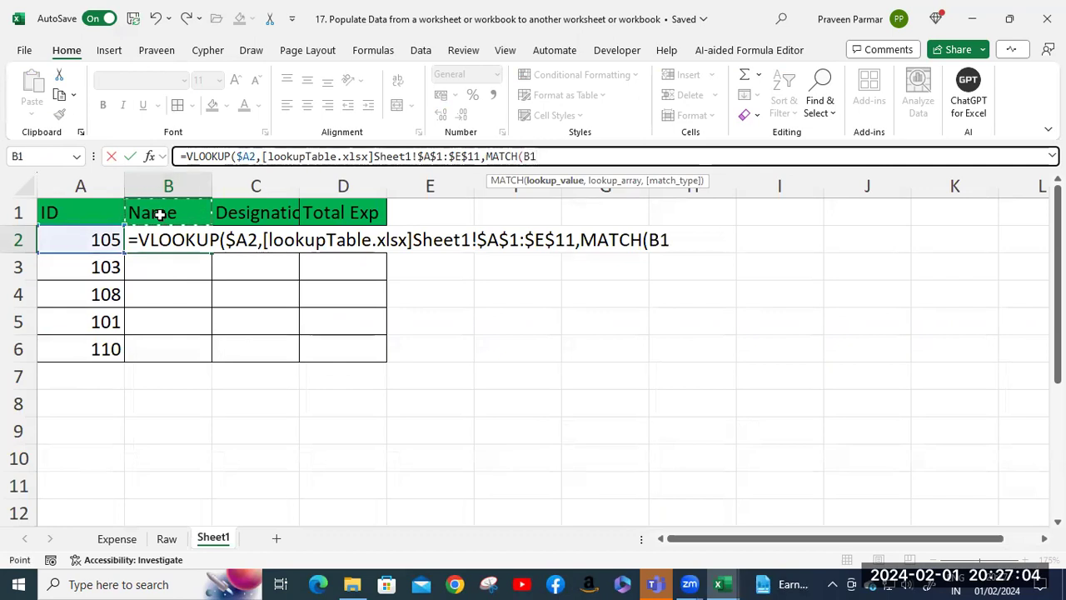
key("F4")
key("F4")
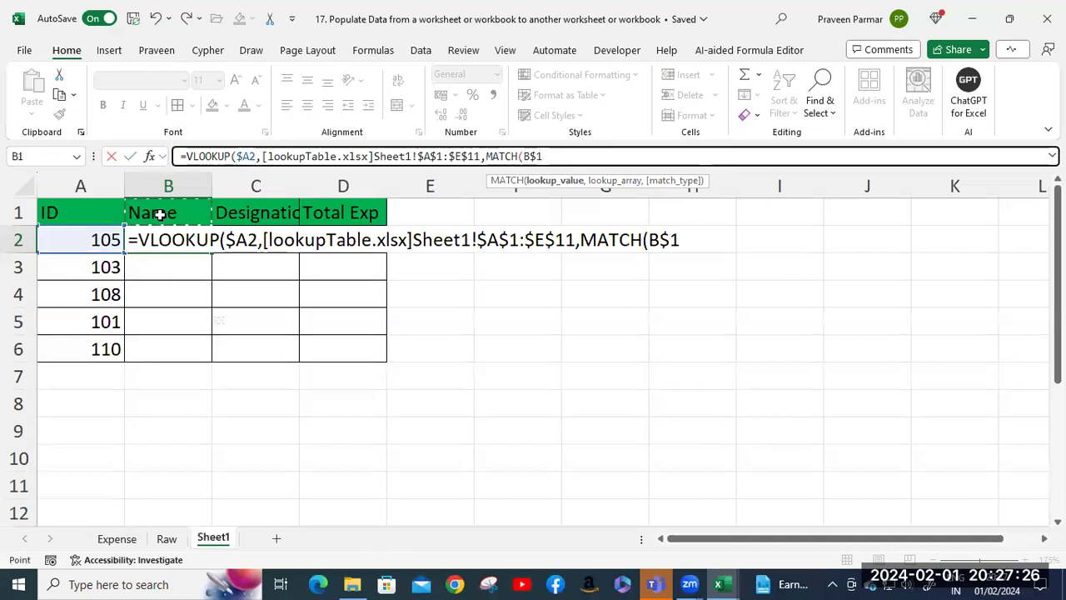
type(",")
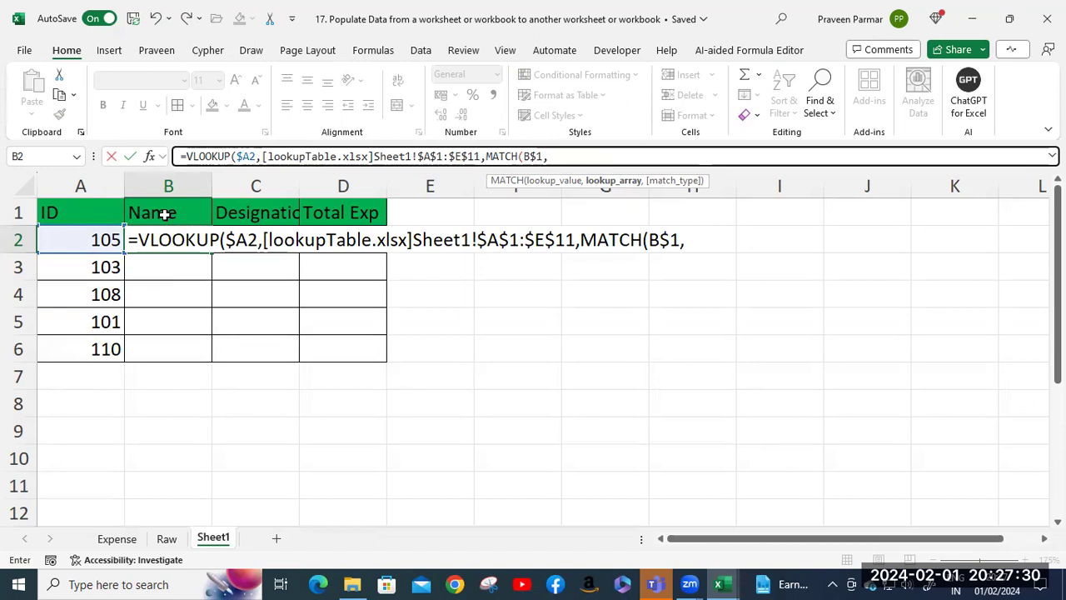
Step: Set MATCH's lookup array to the lookupTable workbook's header row $A$1:$E$1 and its match type to 0
mouse_move(723, 583)
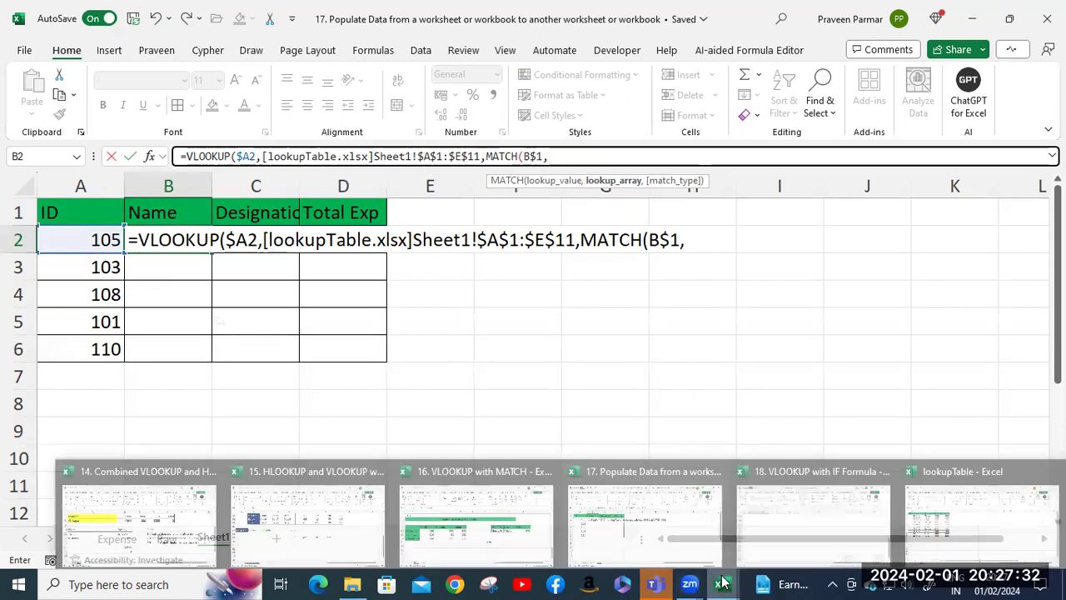
left_click(981, 512)
left_click_drag(35, 198, 269, 194)
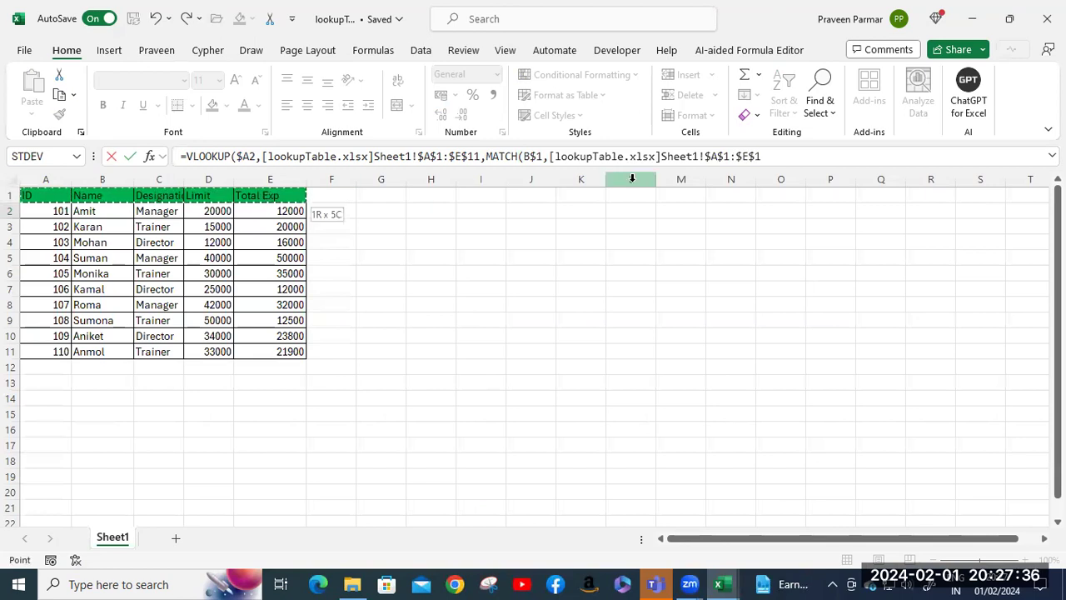
left_click(771, 158)
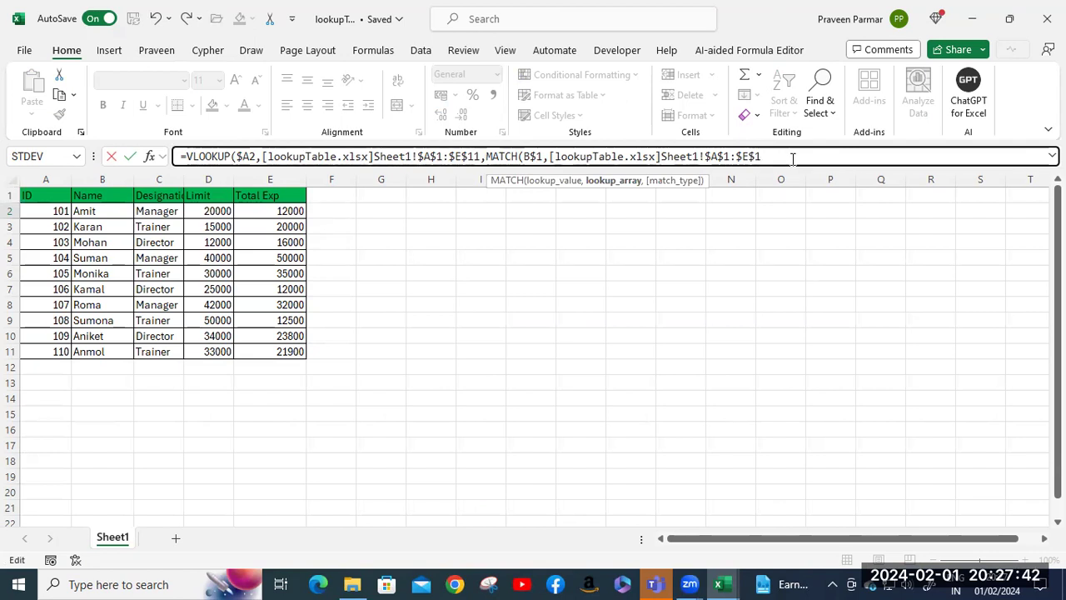
type(",0")
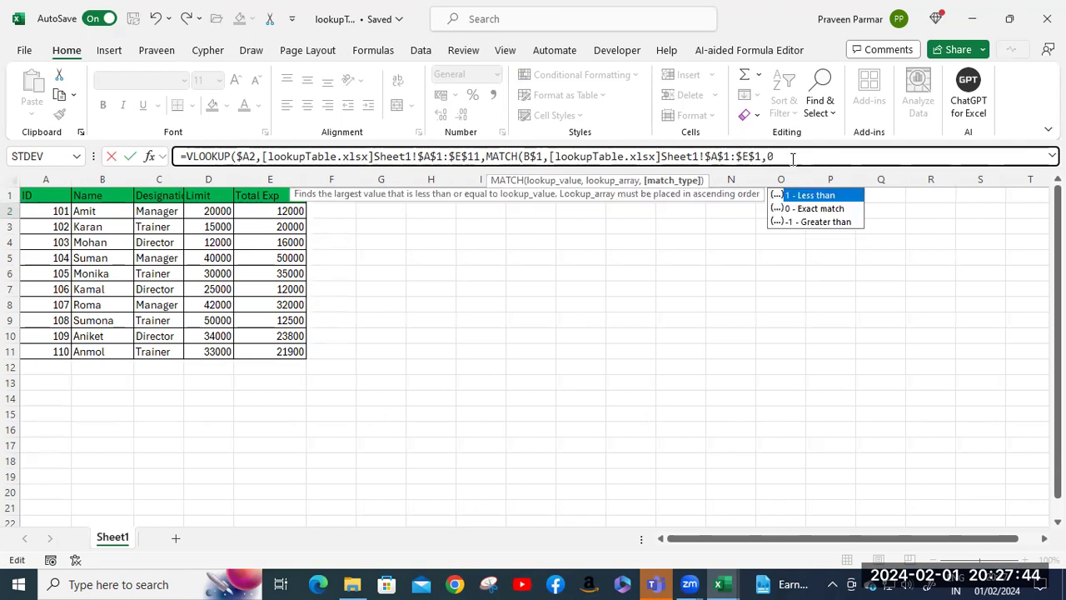
Step: Complete the VLOOKUP with range lookup 0 and fill the formula from B2 through D6
type("),)")
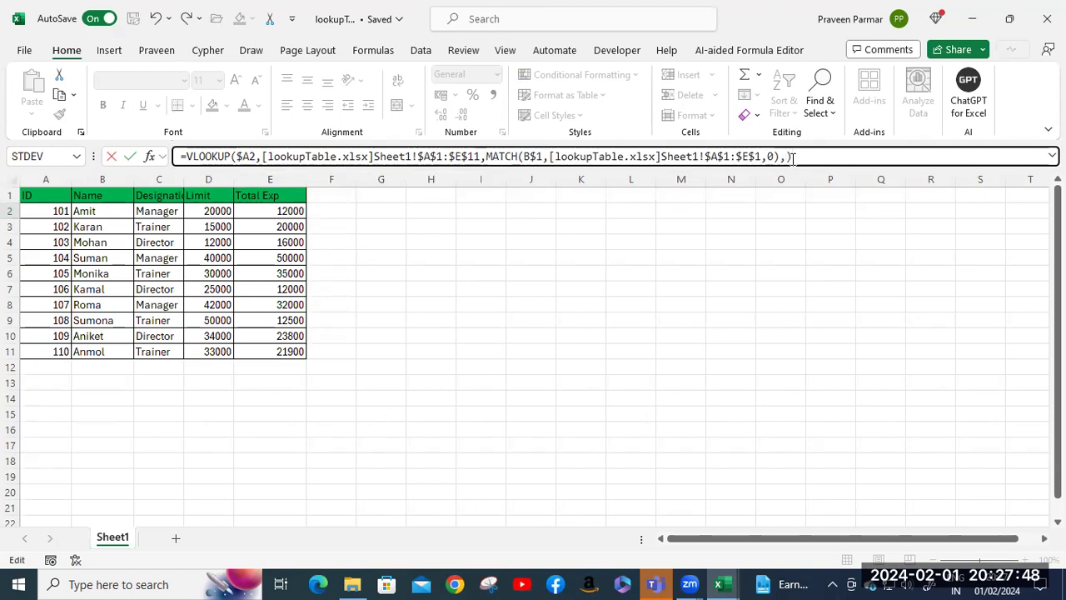
left_click(791, 157)
type("0")
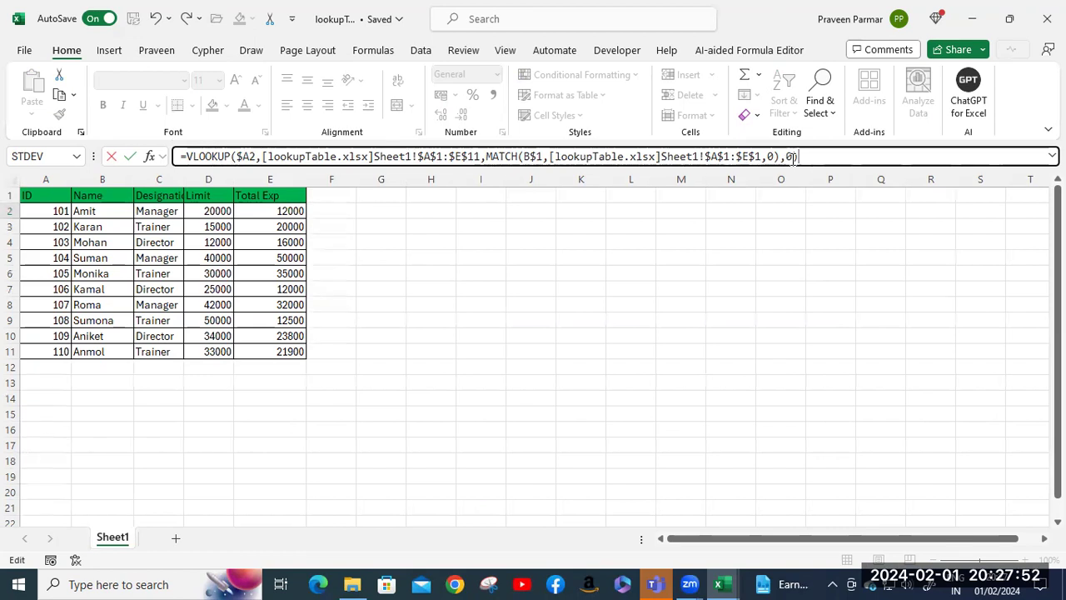
key("Return")
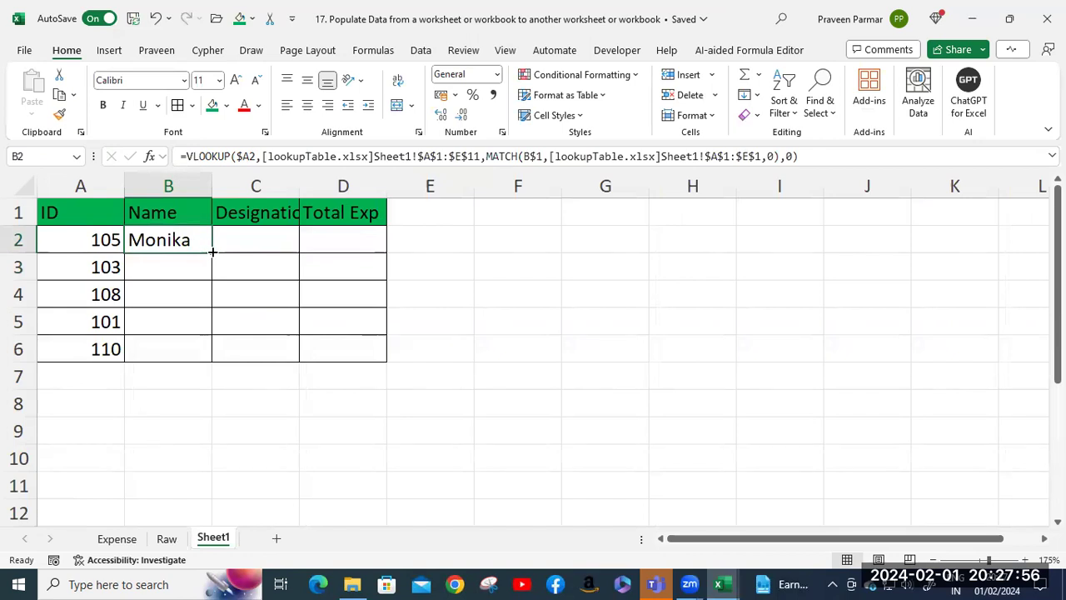
left_click_drag(212, 252, 376, 356)
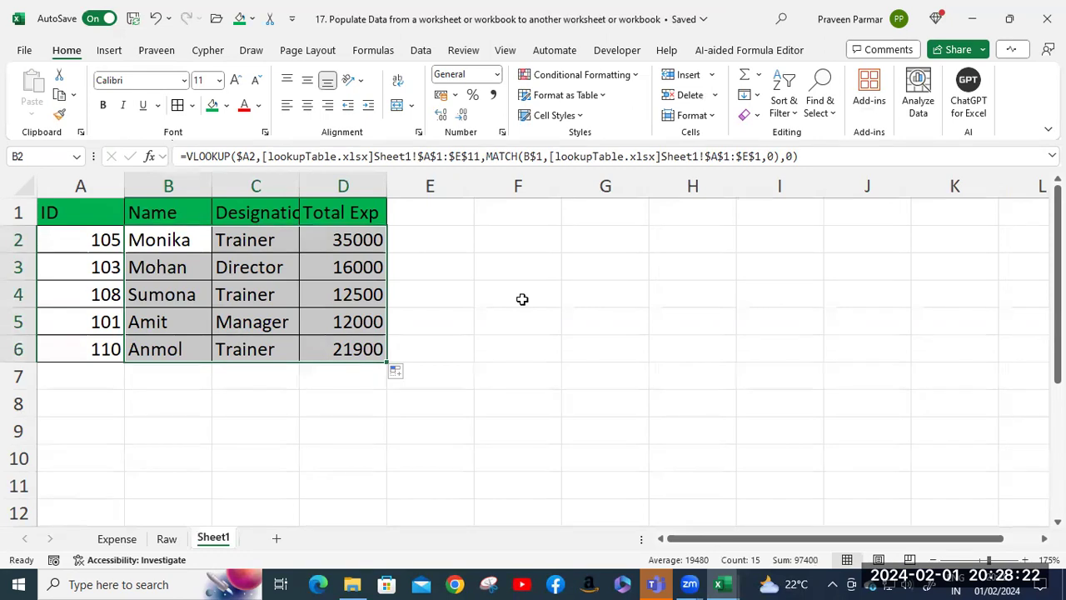
left_click(463, 294)
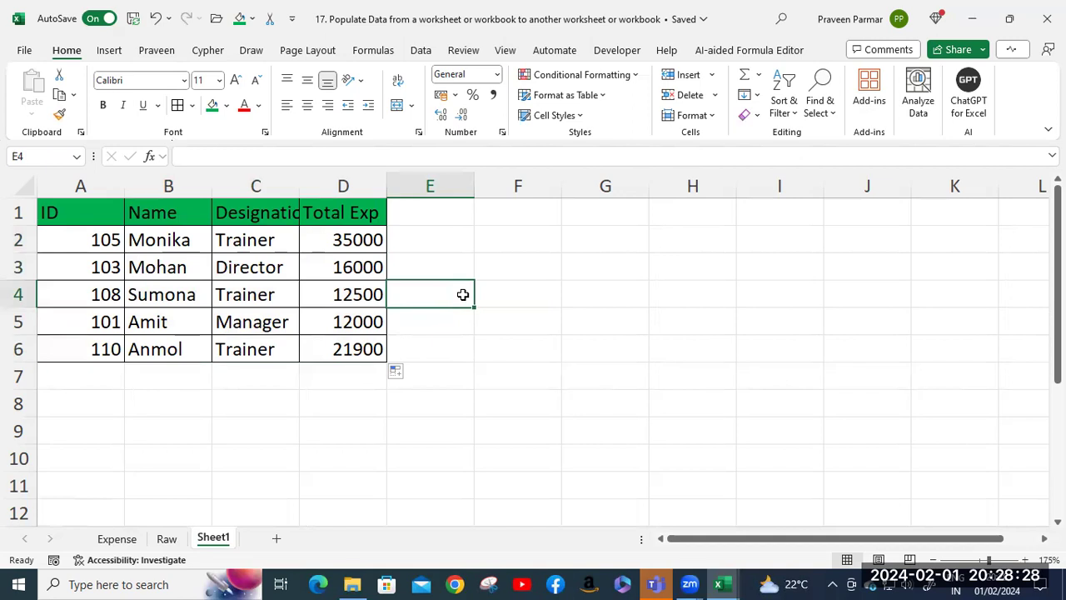
left_click(378, 397)
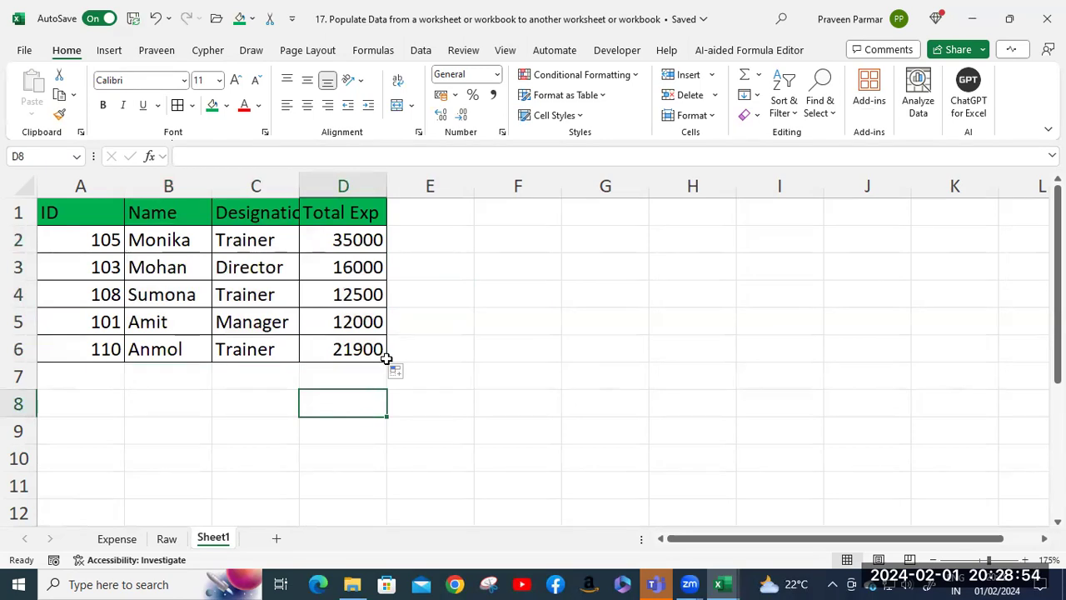
left_click(369, 375)
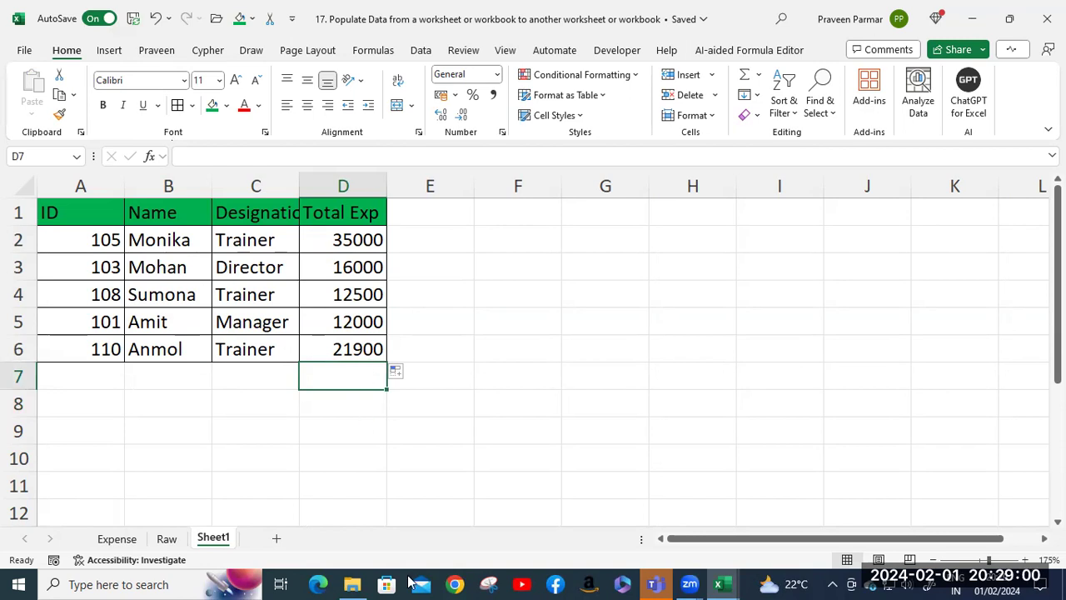
Step: Open the workbook "5. VLOOKPU with IF Formula" and examine the IFERROR formula with IF, ISNUMBER and VLOOKUP in C16 of sheet EX1
mouse_move(350, 582)
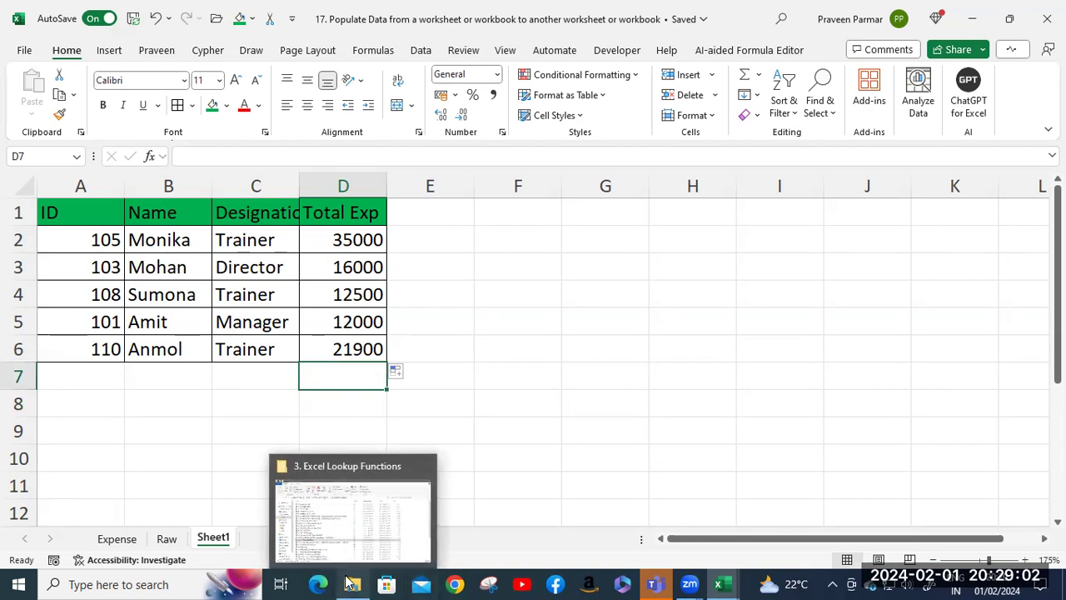
left_click(350, 582)
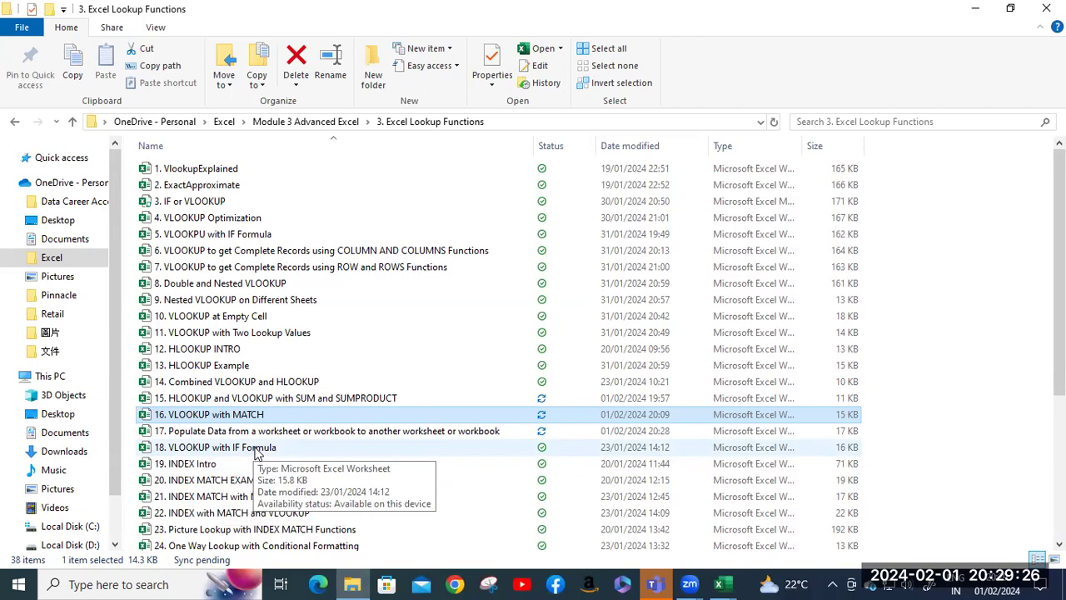
double_click(233, 237)
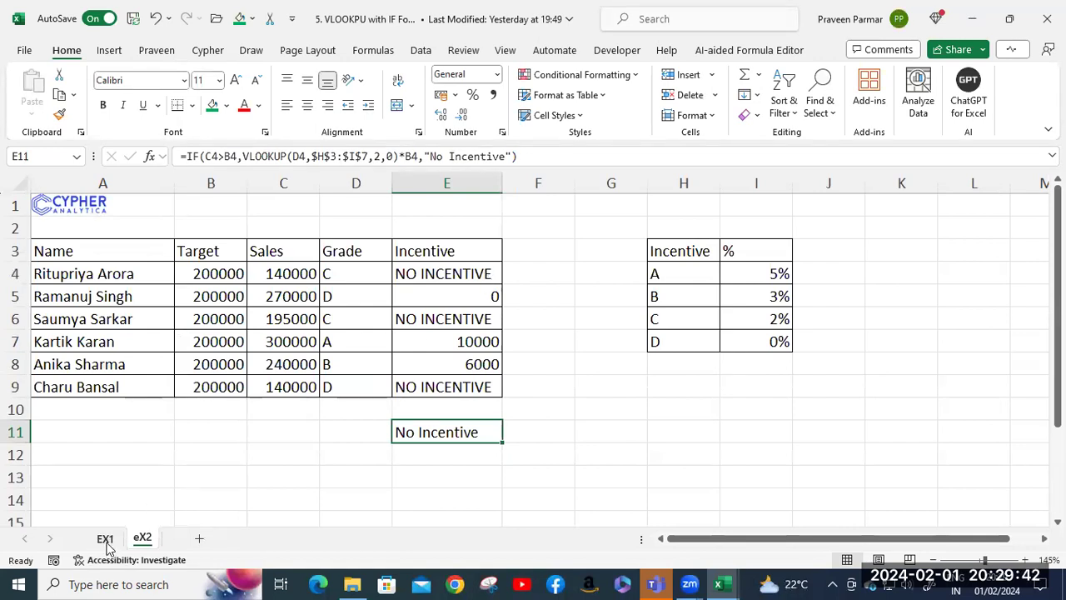
left_click(105, 540)
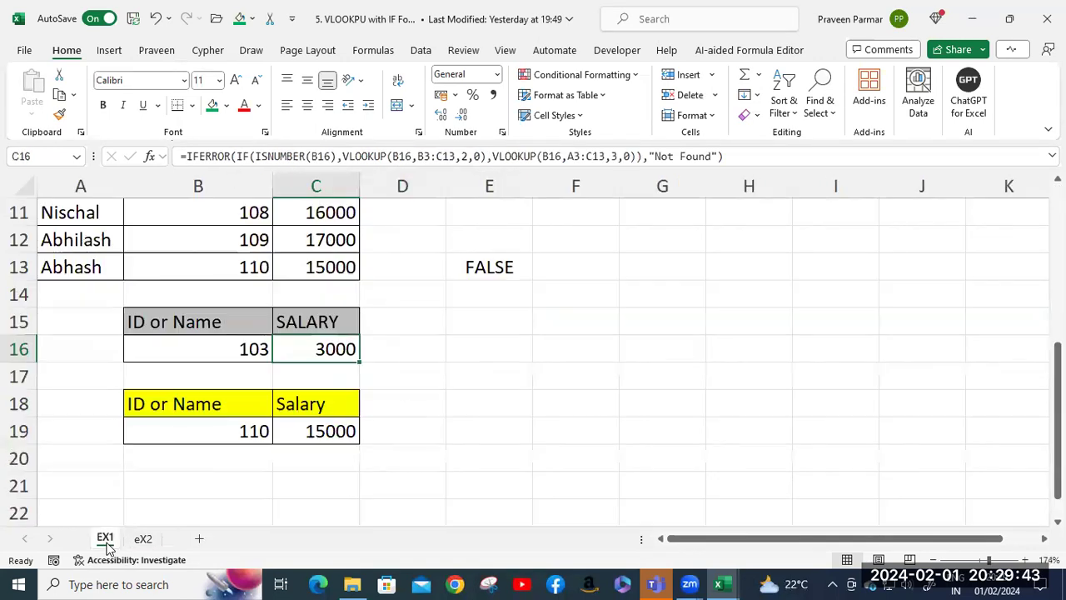
double_click(308, 353)
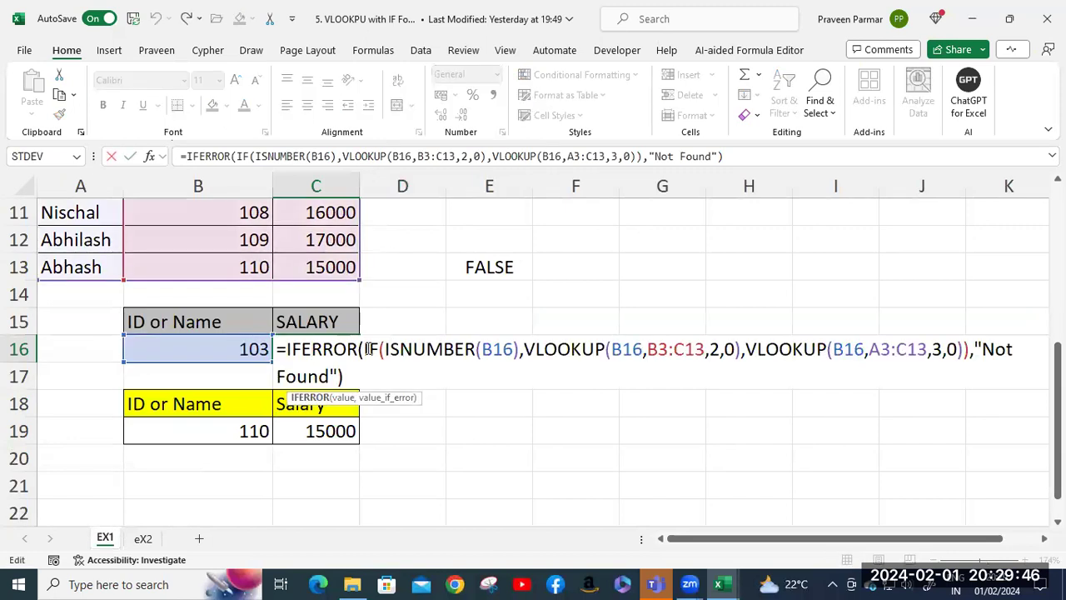
left_click_drag(372, 349, 969, 350)
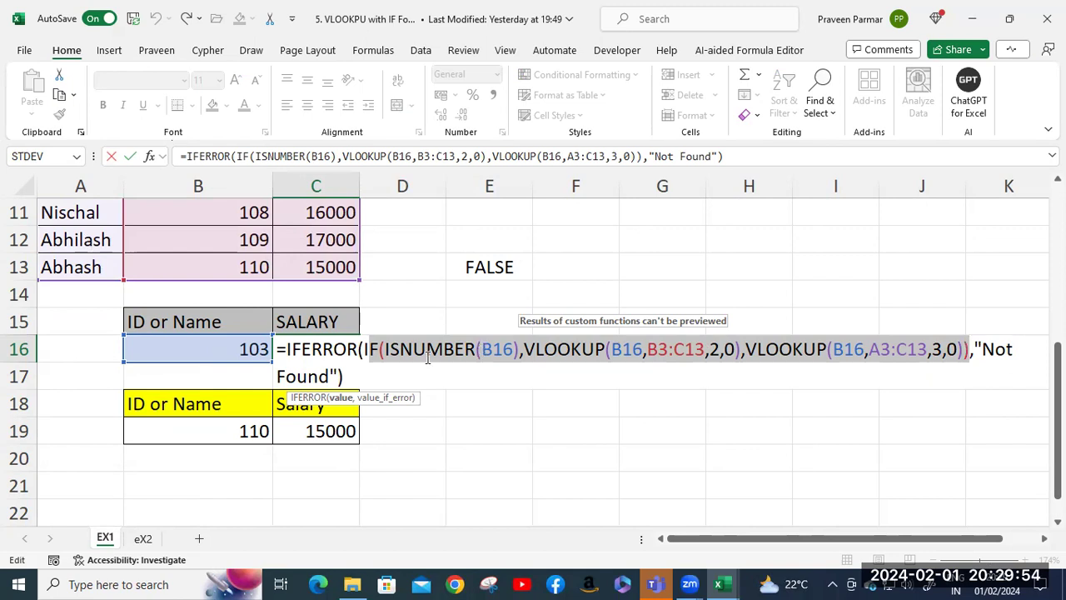
left_click(363, 350)
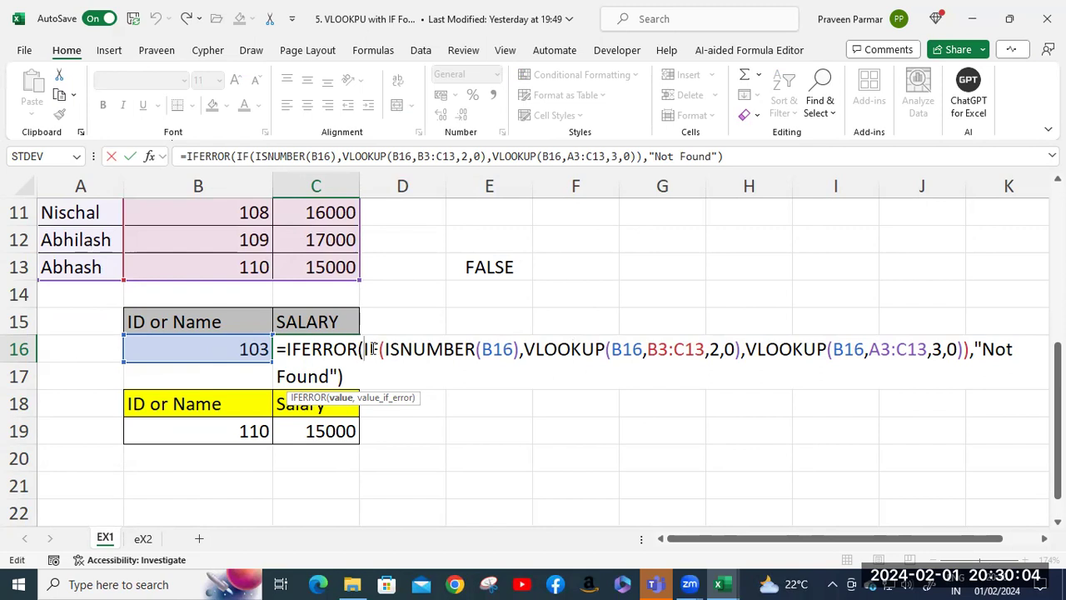
left_click_drag(383, 348, 479, 354)
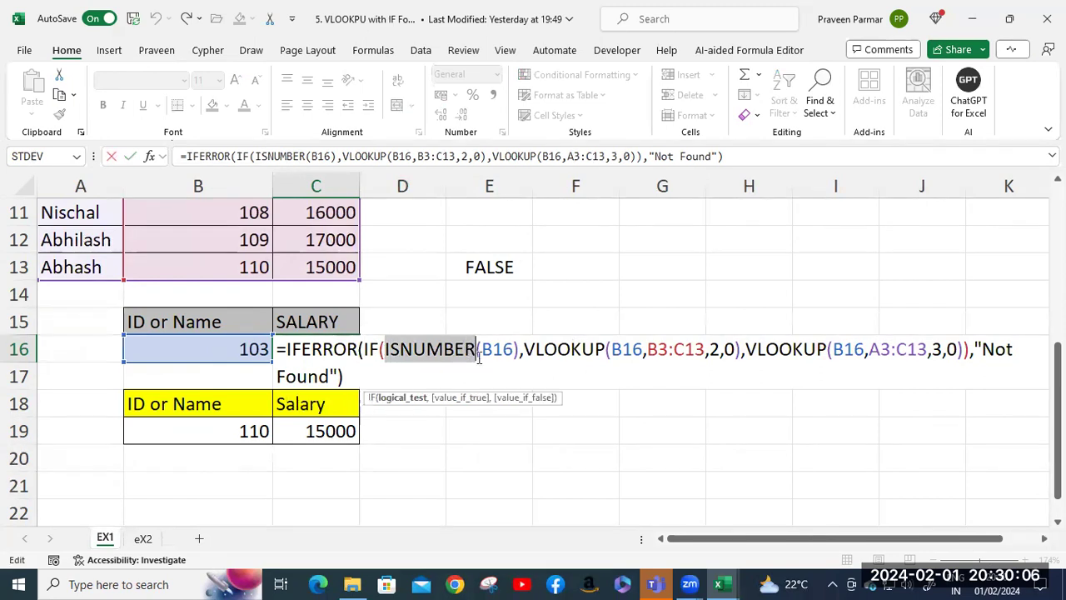
left_click(721, 583)
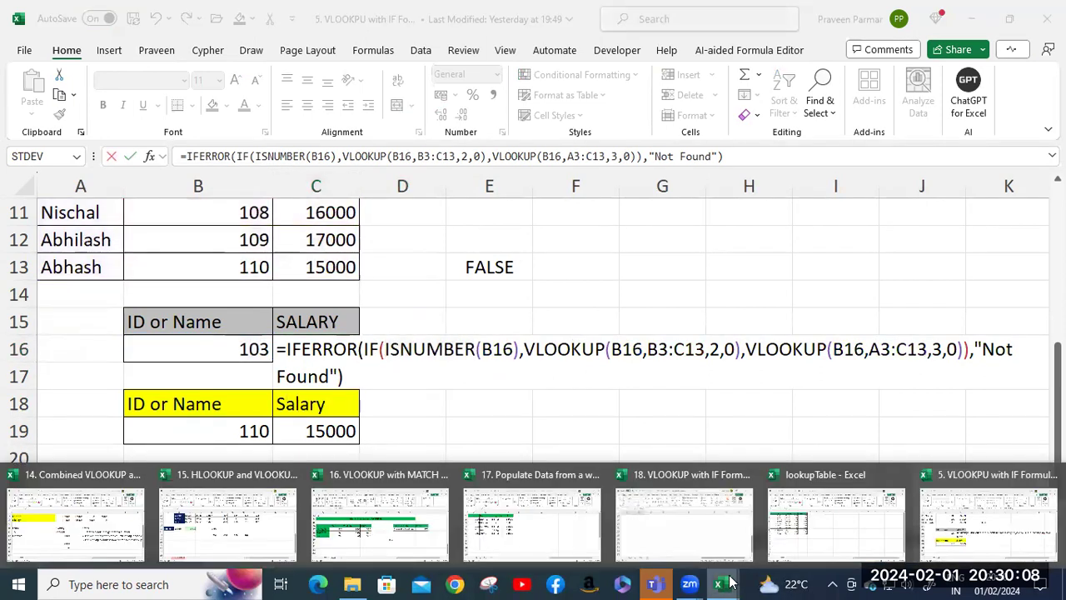
left_click(691, 525)
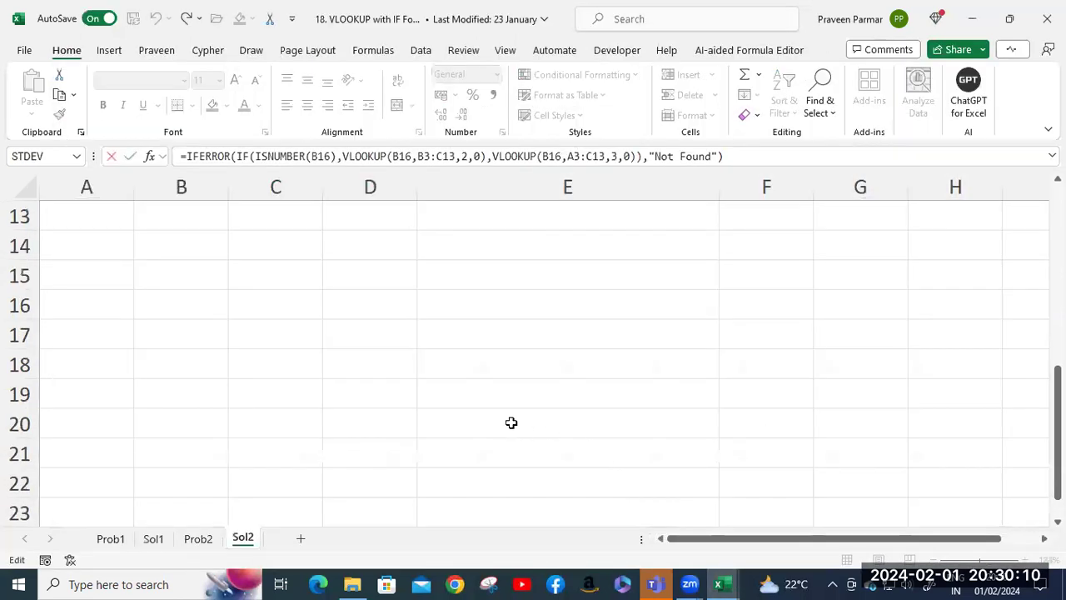
left_click(109, 540)
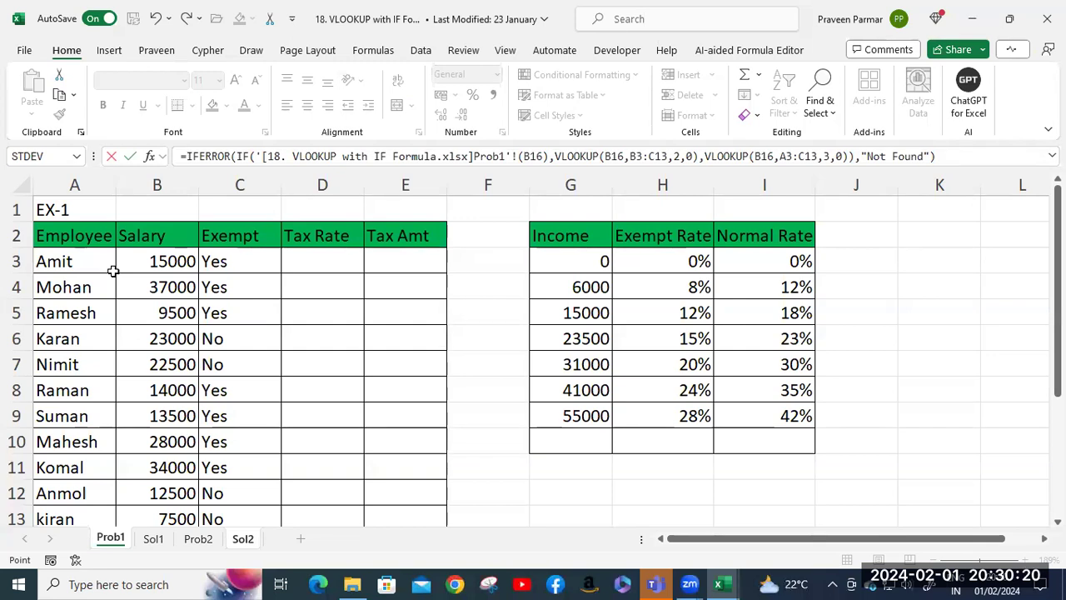
left_click(108, 209)
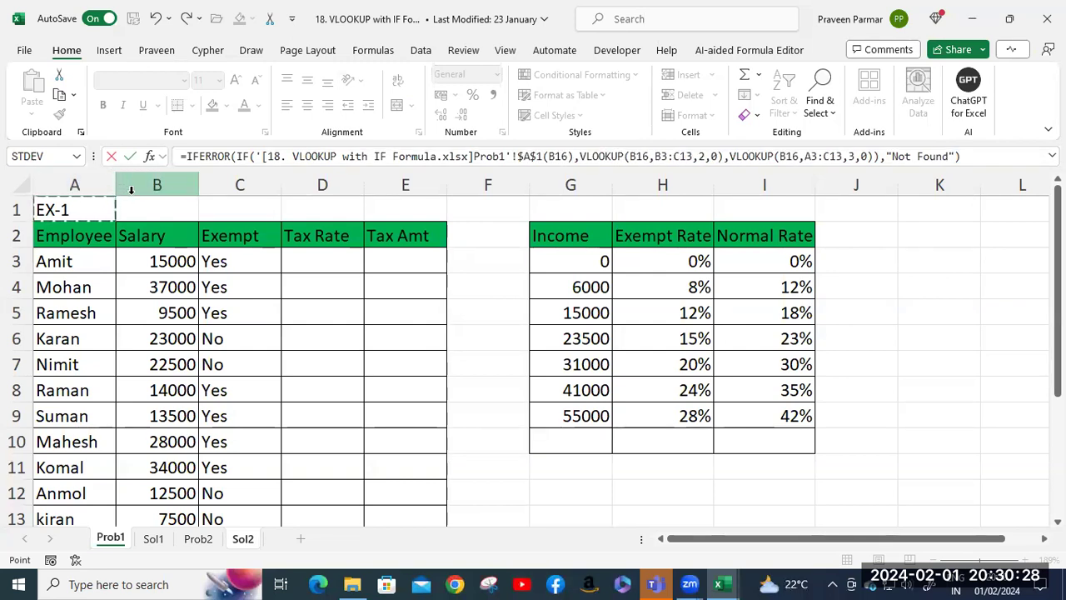
key("Escape")
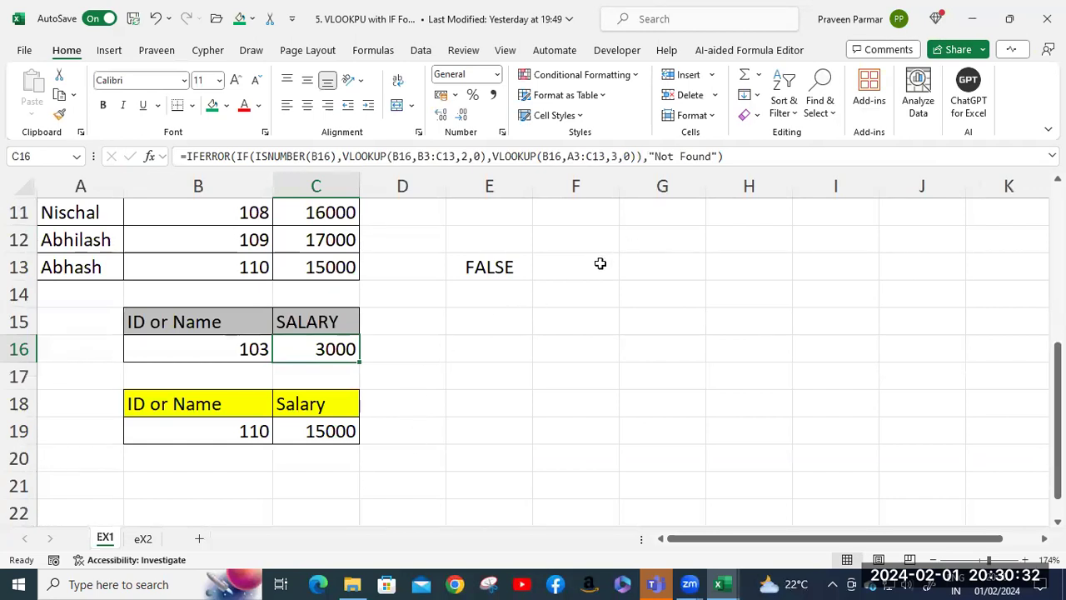
left_click(471, 324)
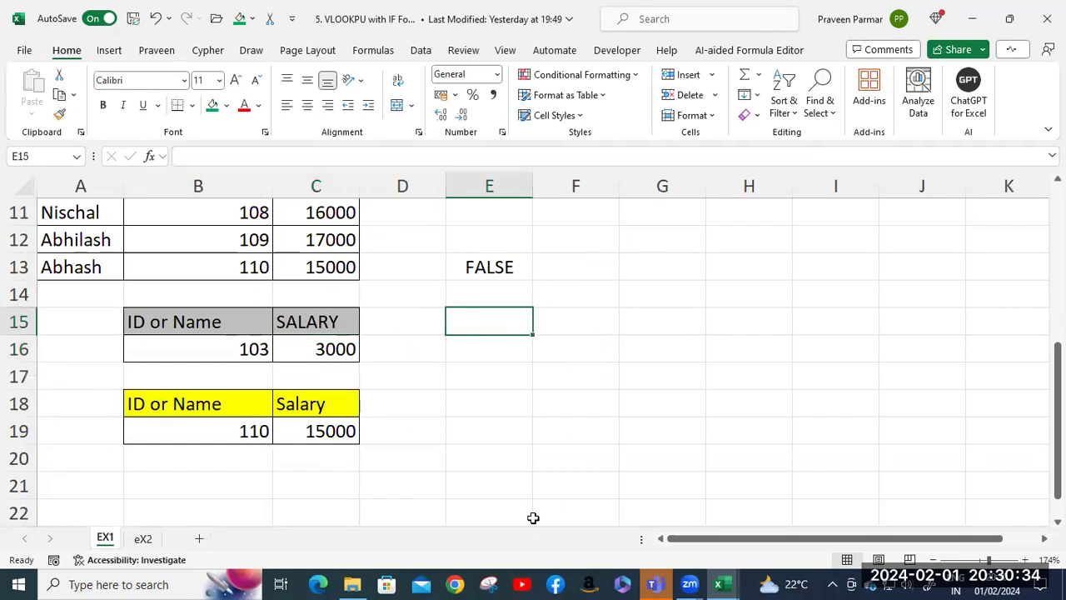
Step: Switch to the workbook "18. VLOOKUP with IF Formula", show sheet Prob1 and widen its Employee column A slightly
mouse_move(720, 584)
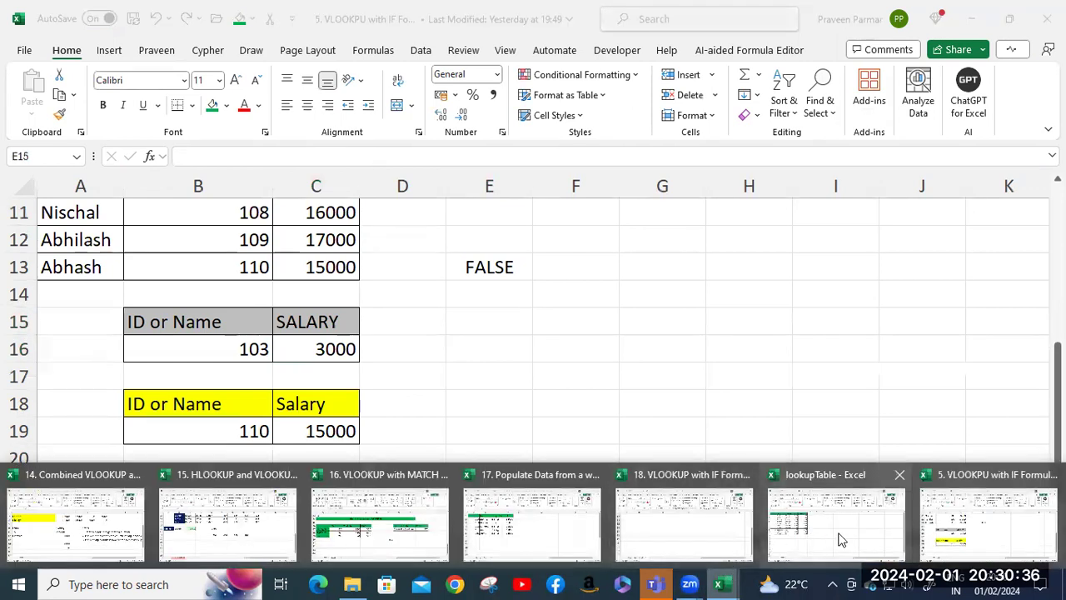
left_click(703, 526)
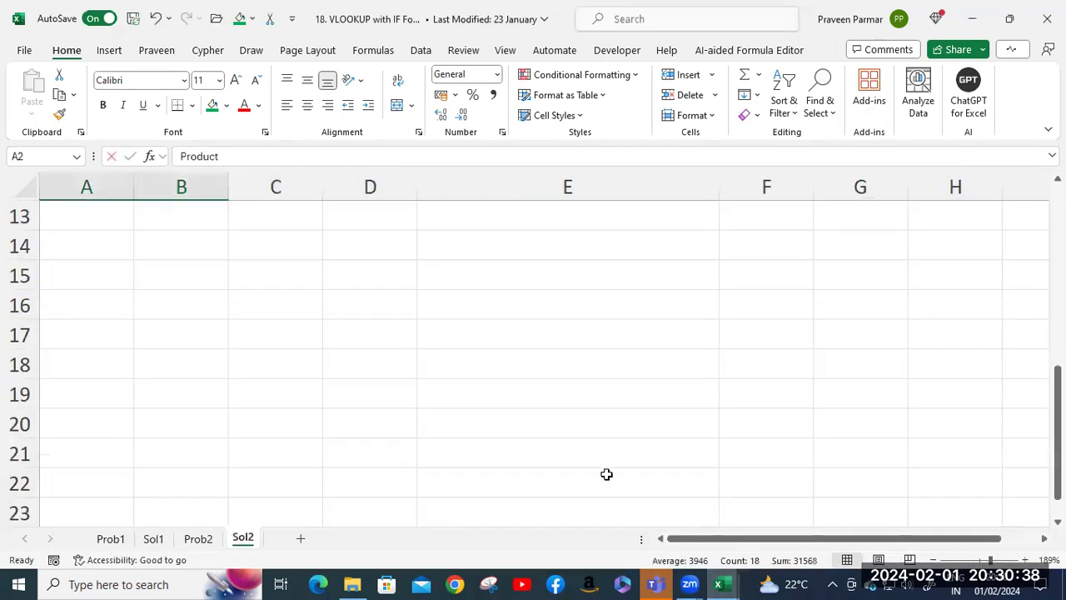
scroll(277, 356, "up", 4)
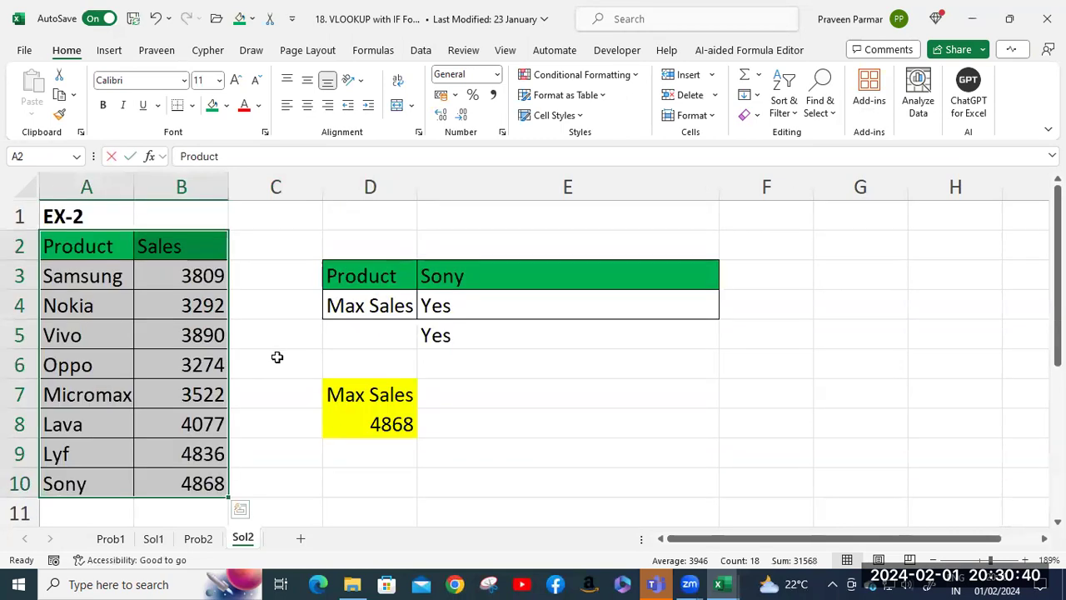
left_click(109, 538)
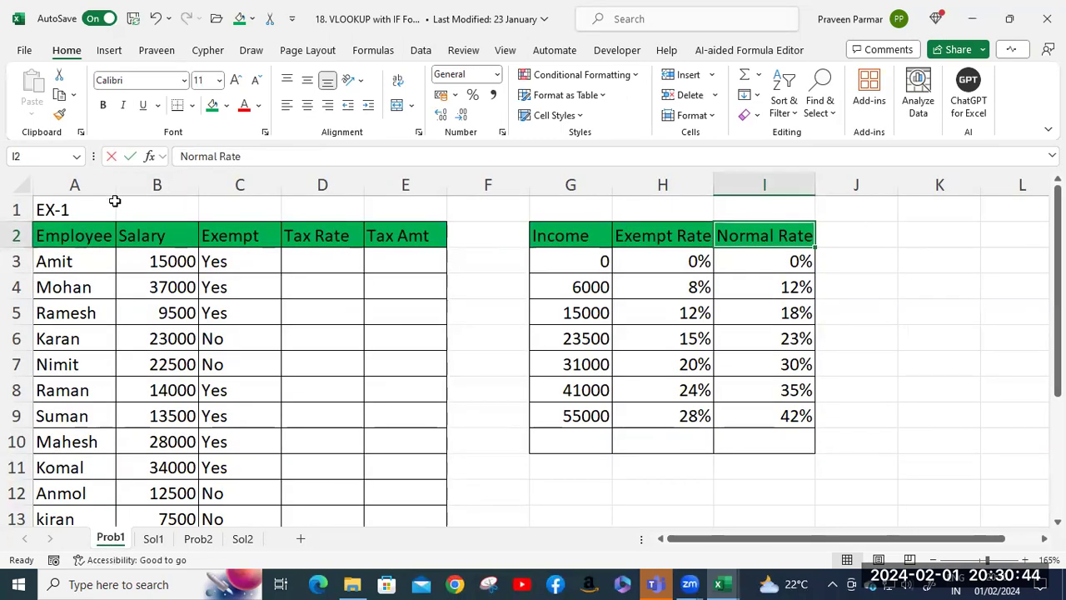
left_click_drag(116, 184, 128, 184)
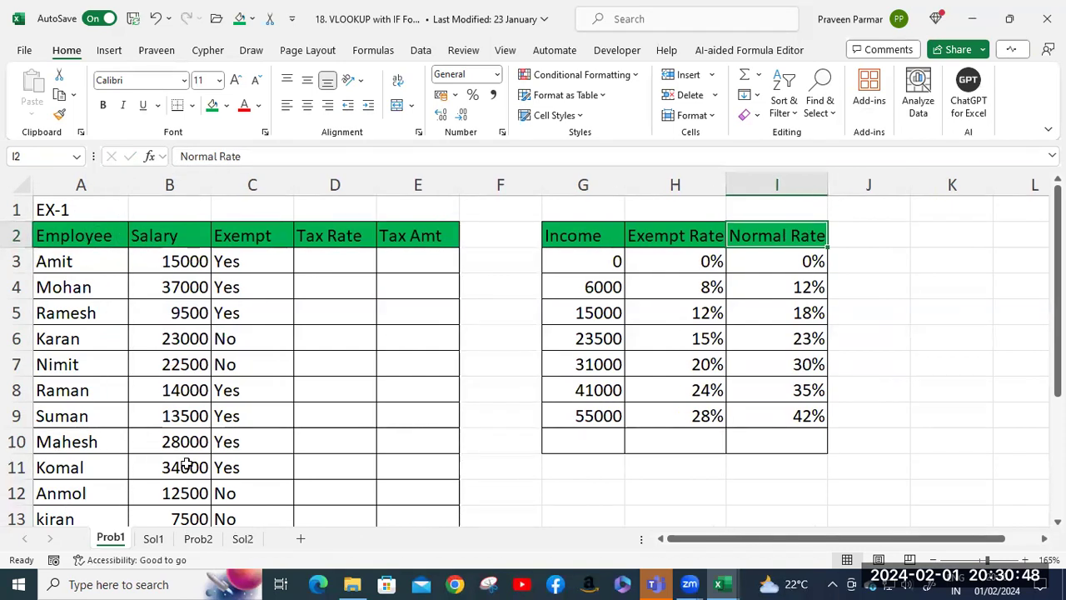
Step: Review the Exempt, Tax Rate and Tax Amt columns of the EX-1 employee table
left_click(251, 260)
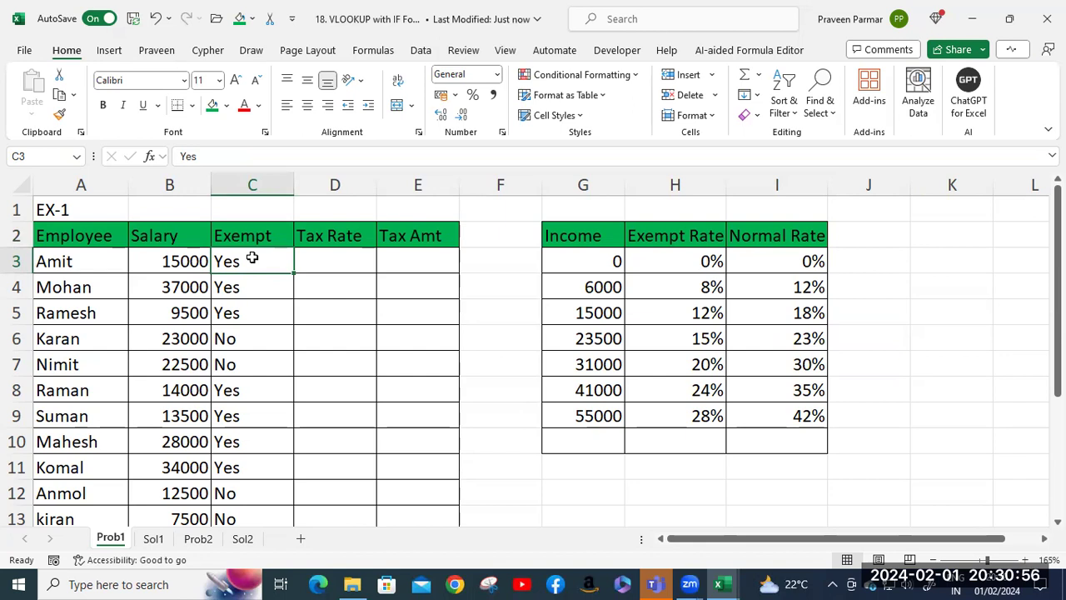
left_click(341, 262)
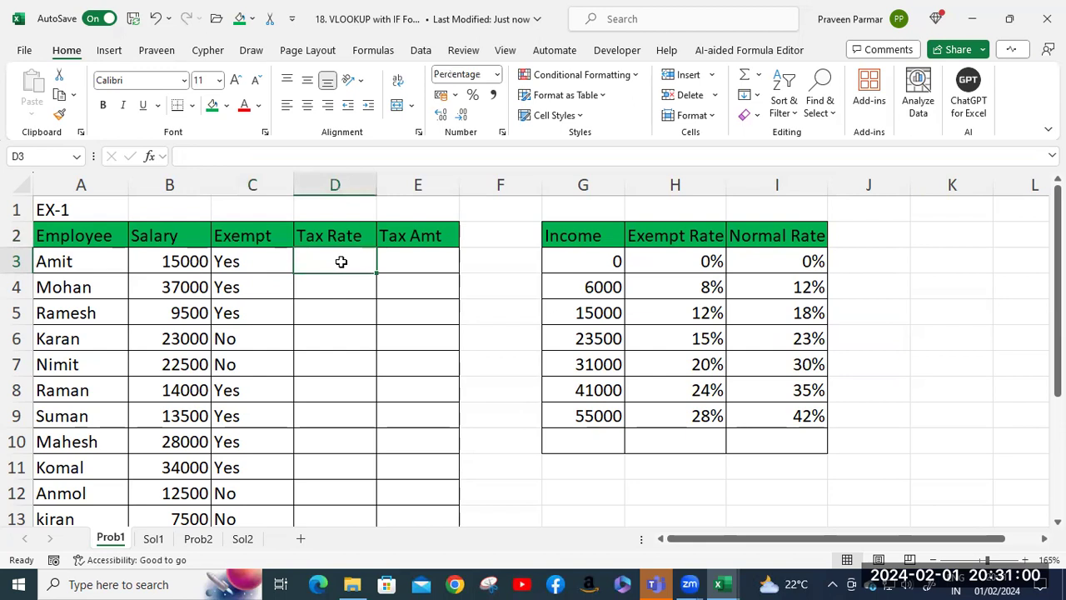
left_click(445, 262)
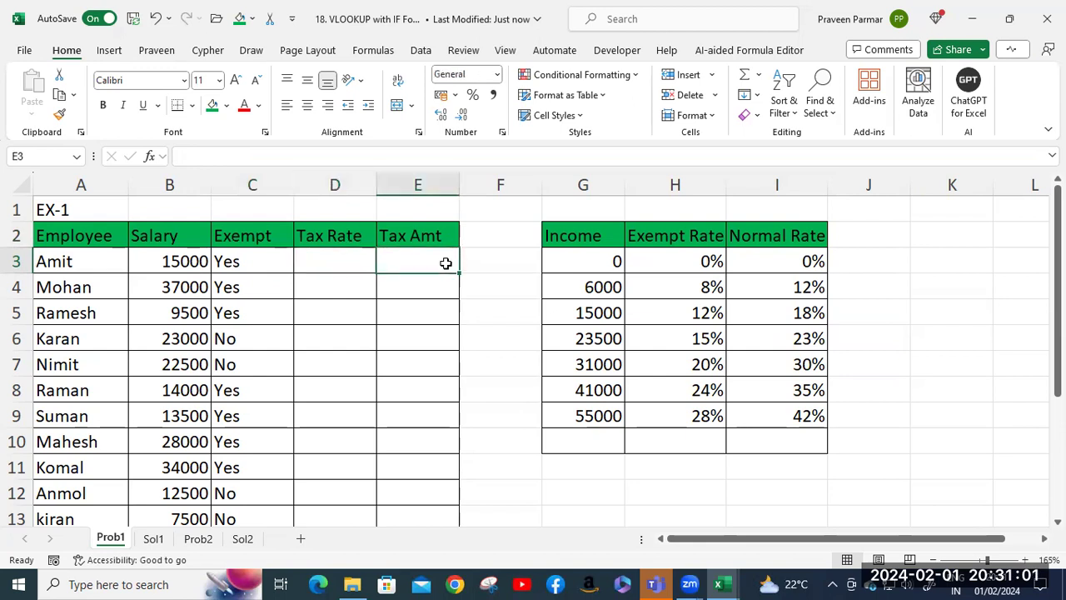
left_click(340, 264)
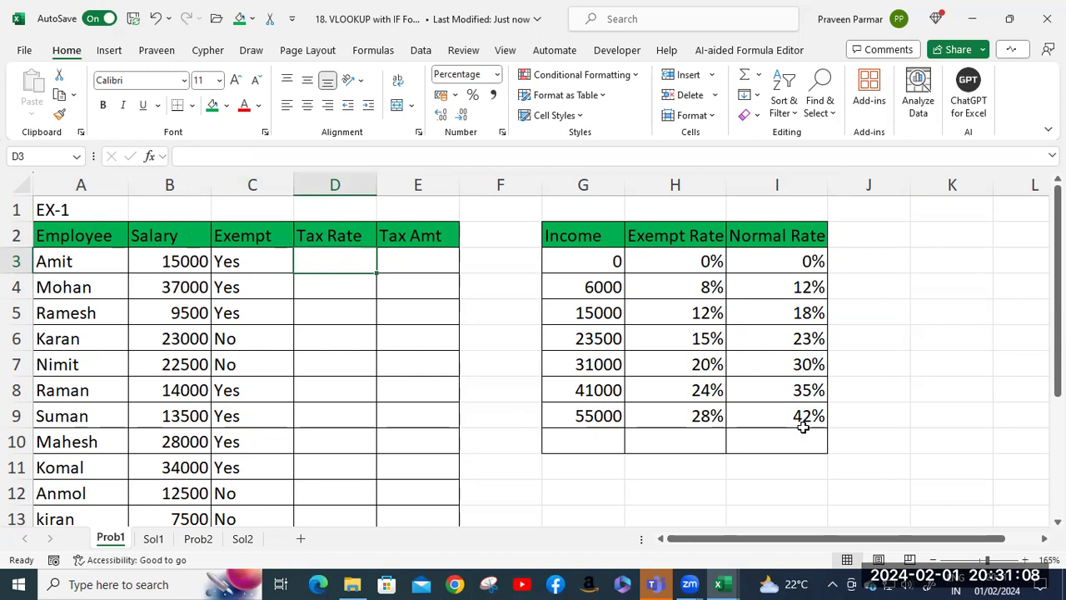
left_click(244, 265)
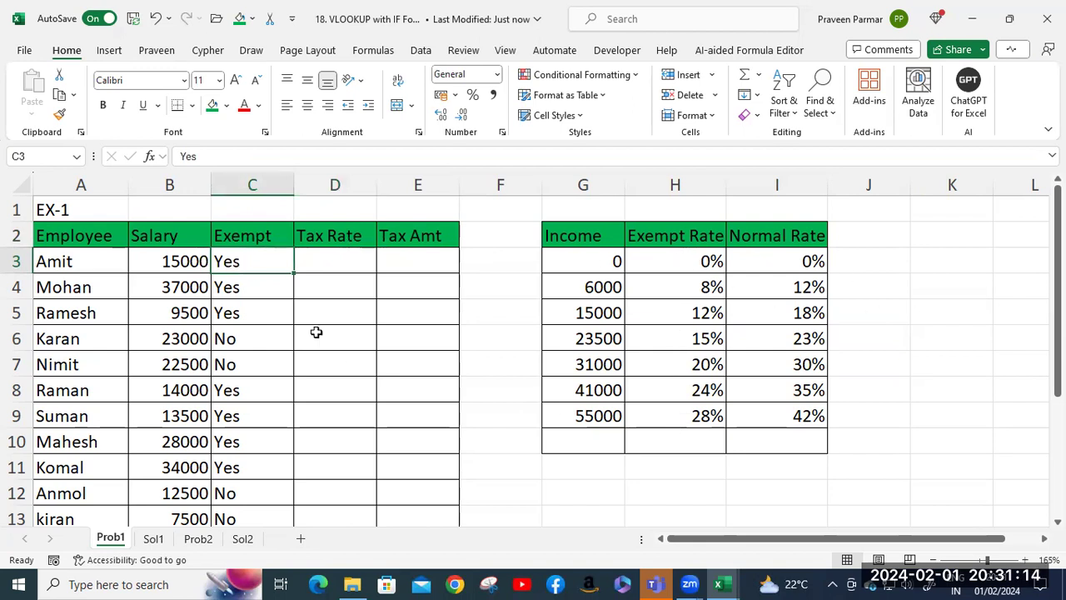
left_click(254, 342)
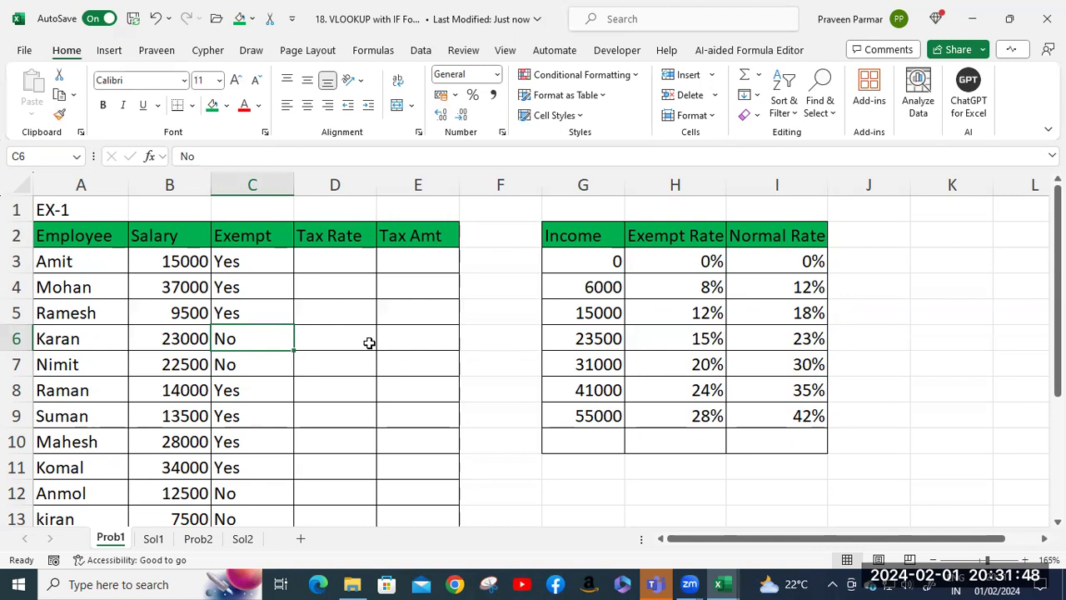
Step: Start an IF formula in Tax Rate cell D3 with the logical test C3="Yes"
left_click(330, 263)
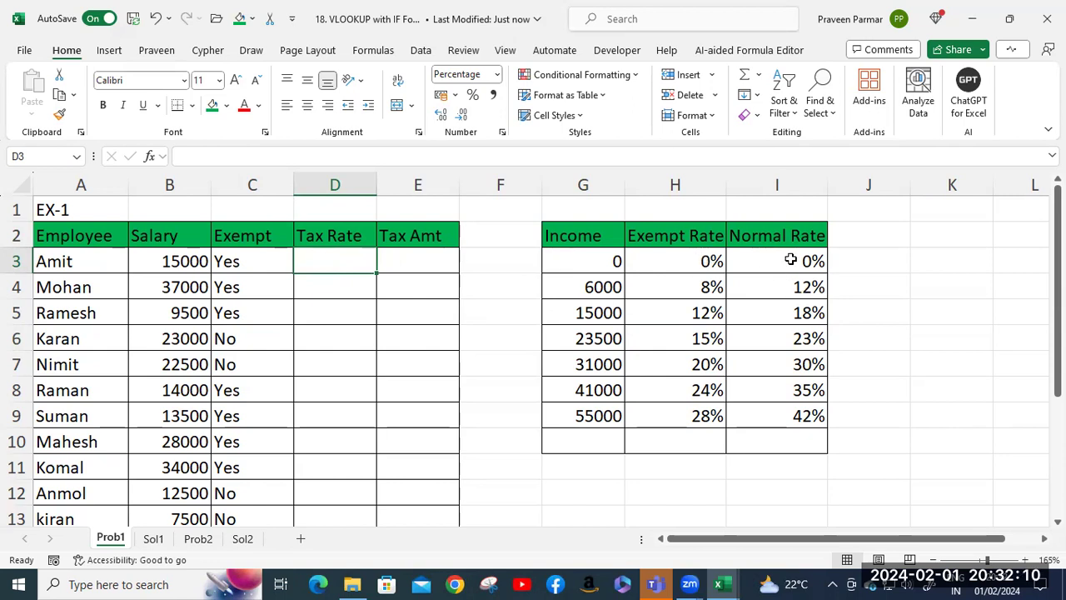
double_click(324, 260)
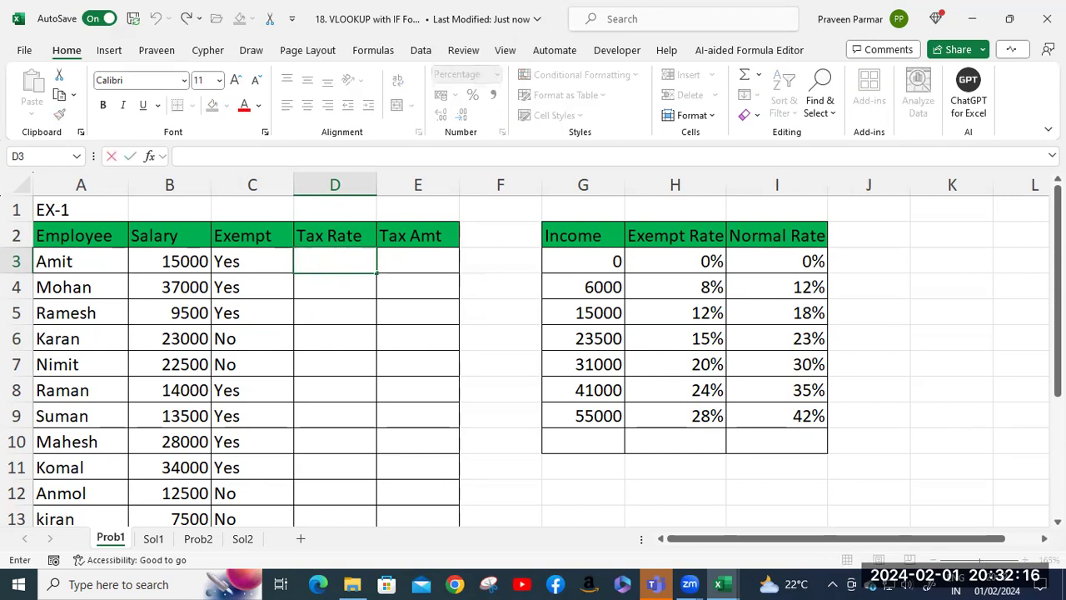
type("=")
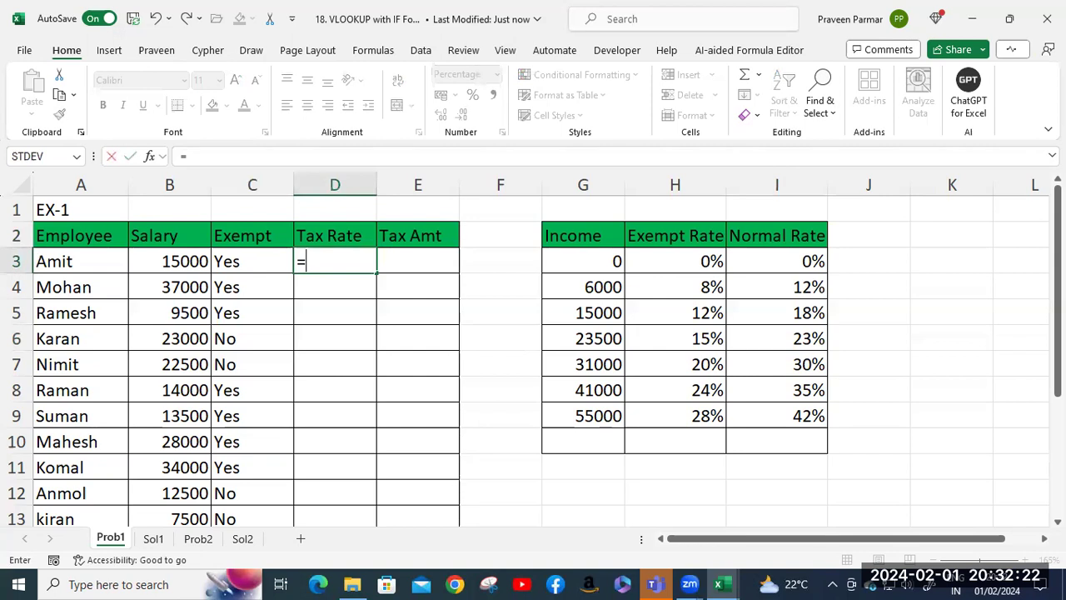
type("i")
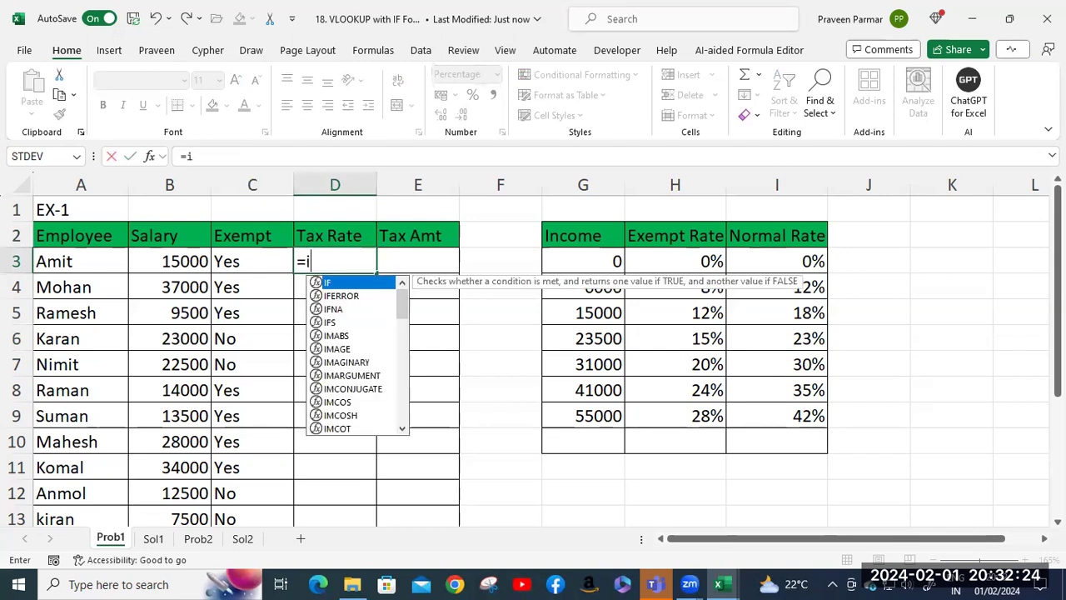
type("f")
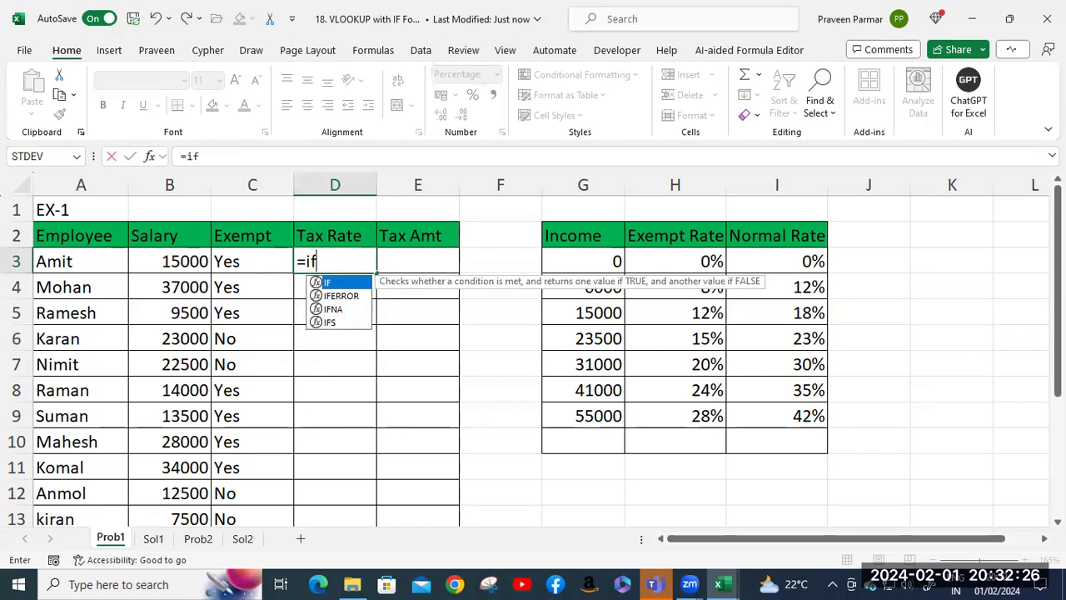
key("Tab")
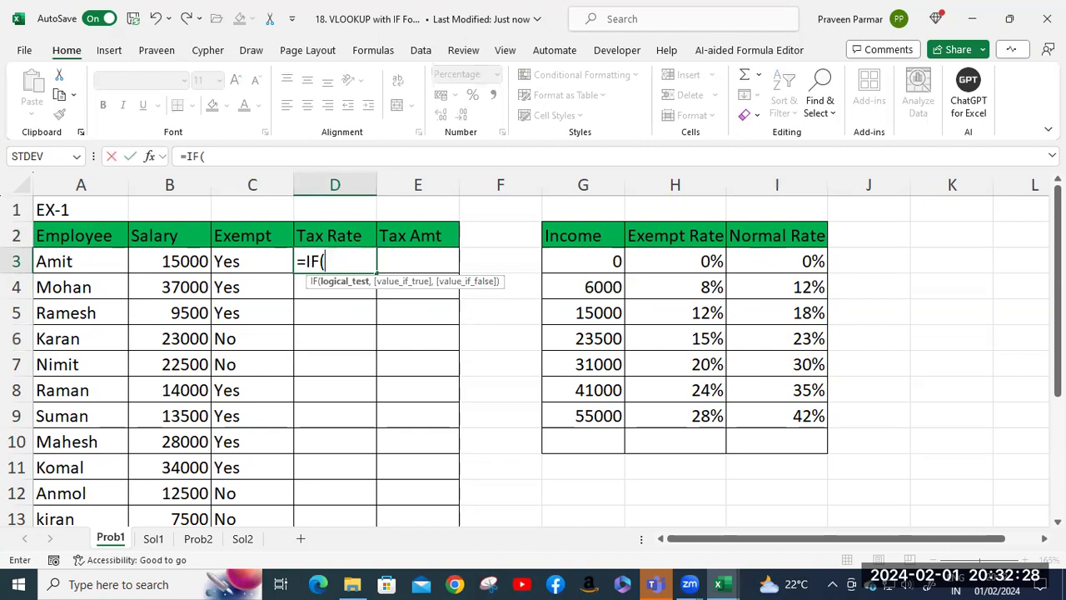
left_click(250, 262)
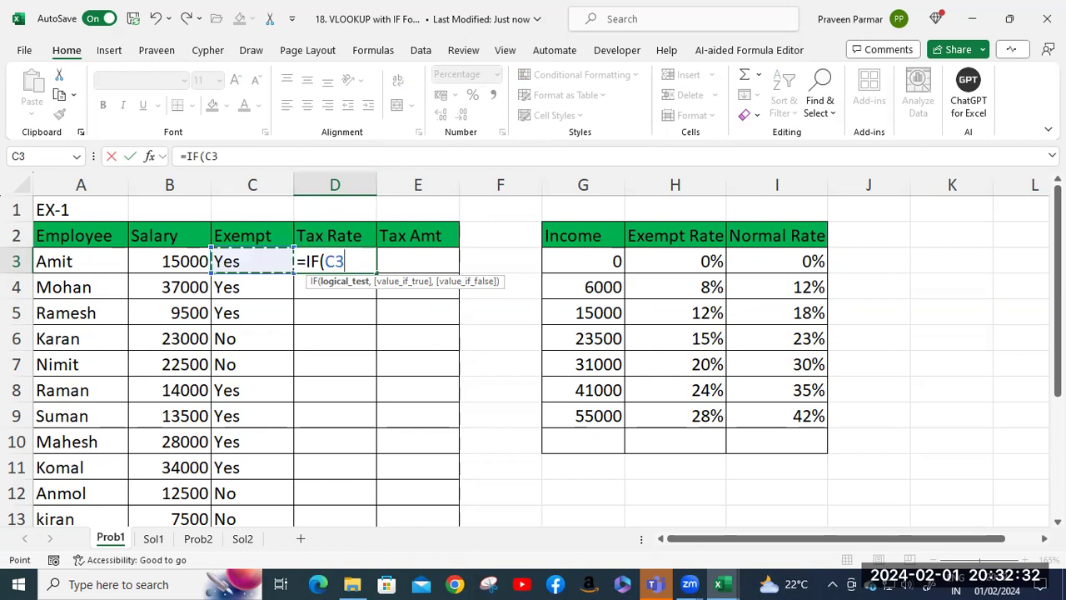
type("=")
type("\"Yes")
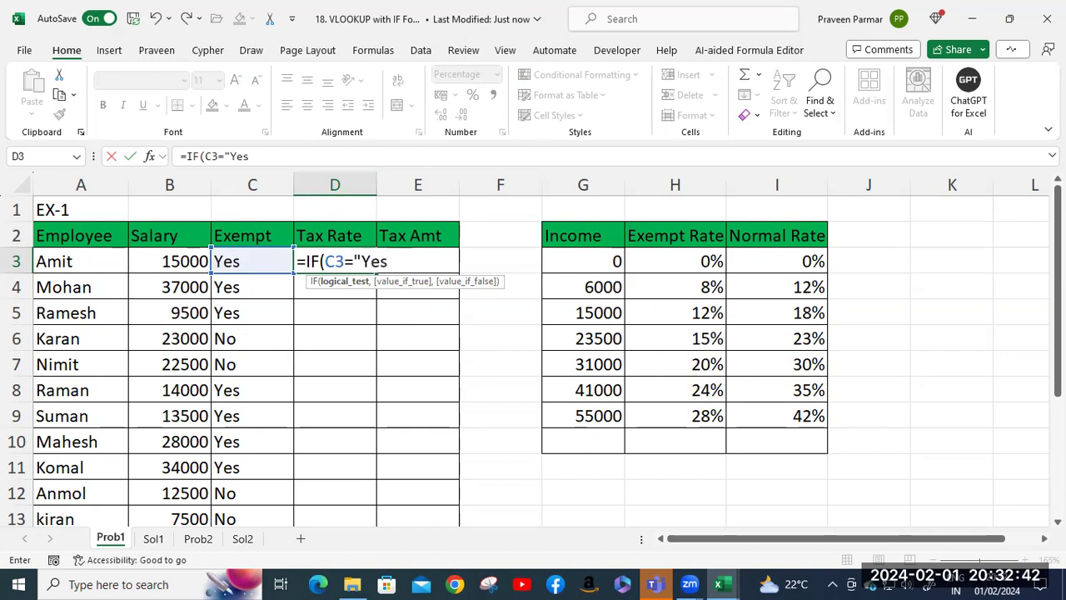
type("\",")
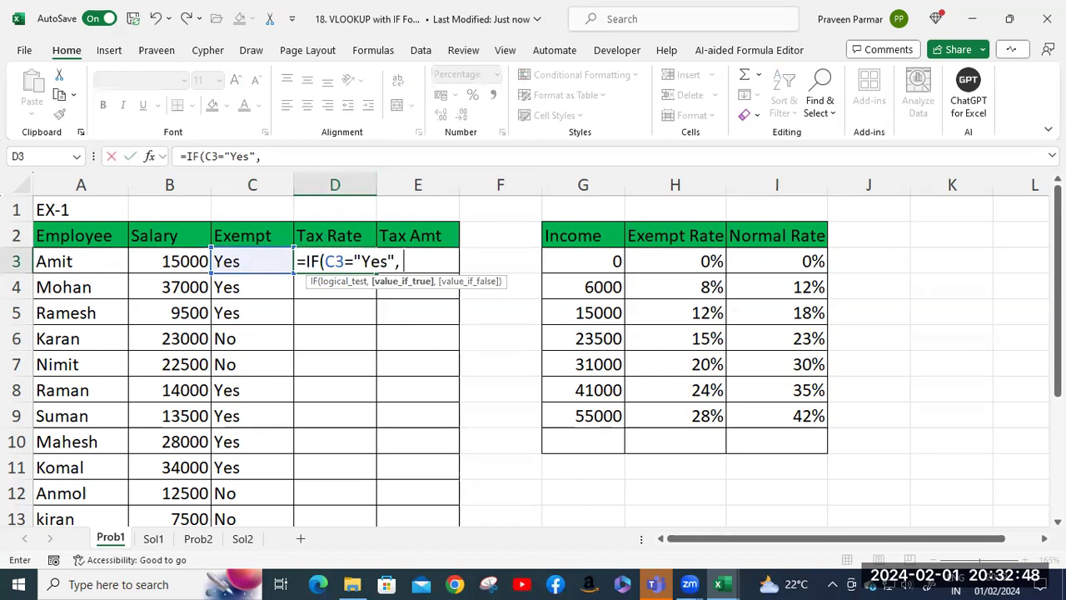
Step: Add VLOOKUP(B3,$G$2:$I$10,2,1) as the value if true, to fetch the exempt rate for the salary
type(" vlo")
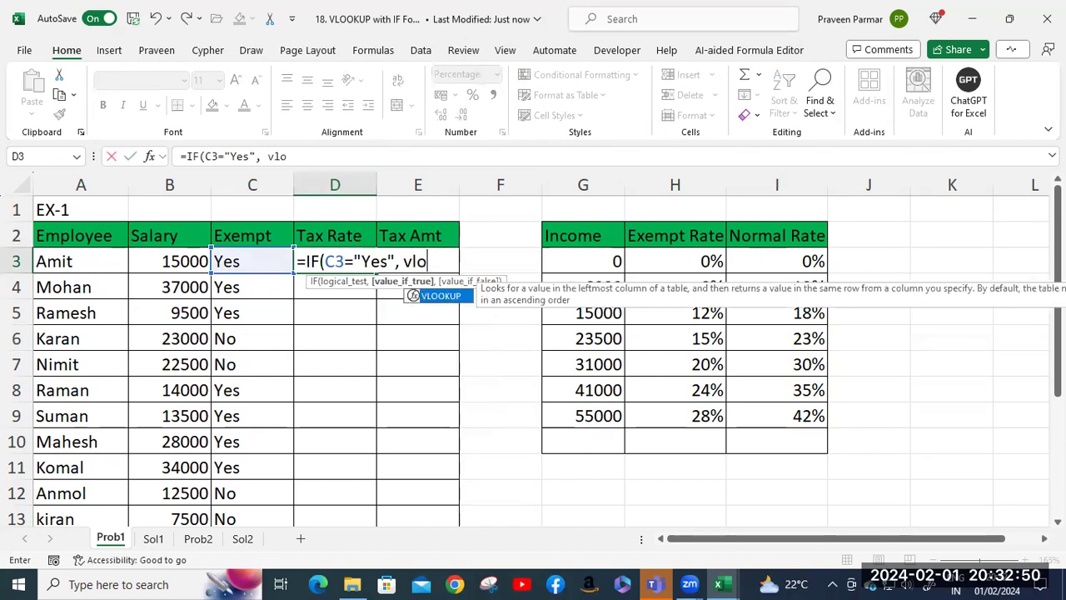
key("Tab")
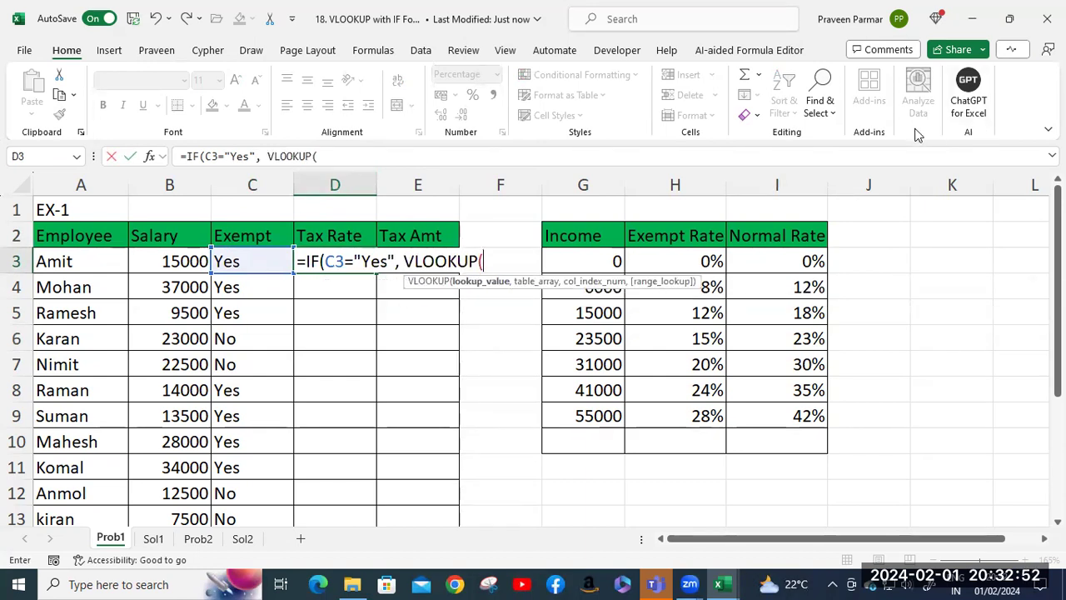
left_click(160, 266)
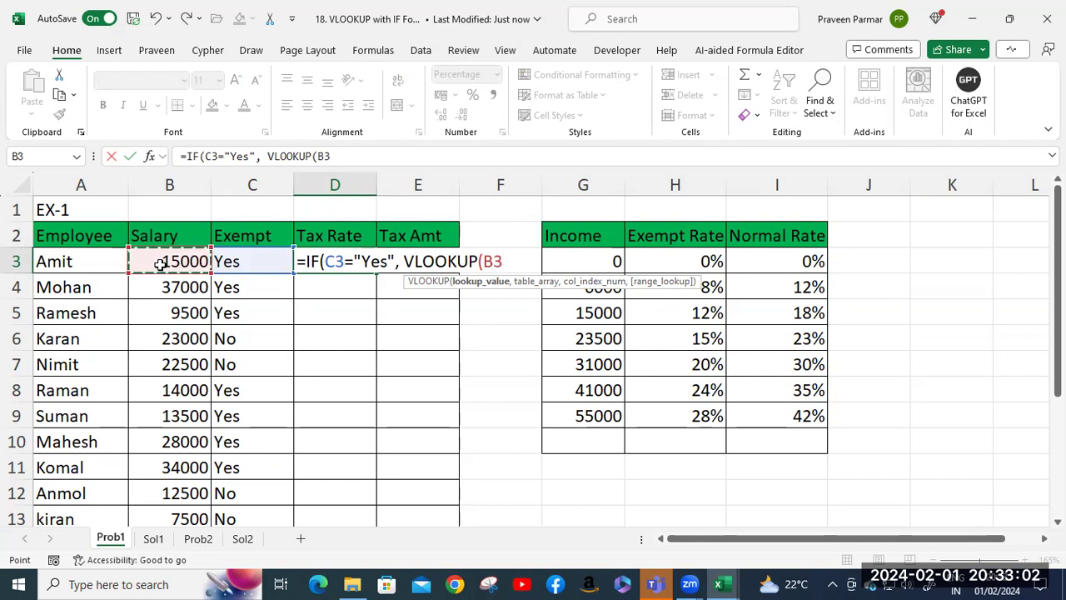
type(",")
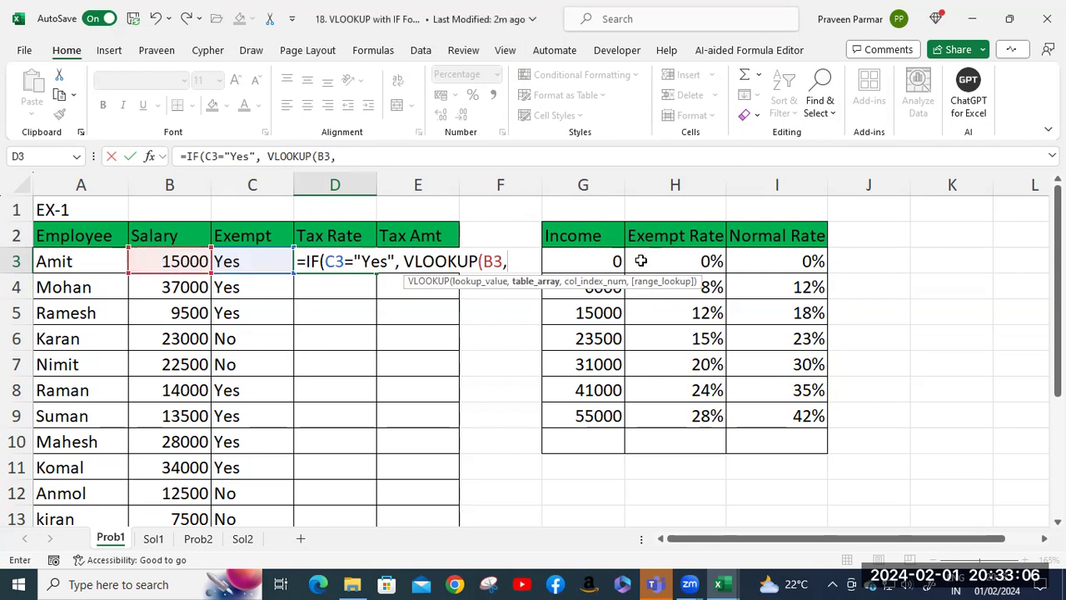
left_click_drag(569, 237, 799, 440)
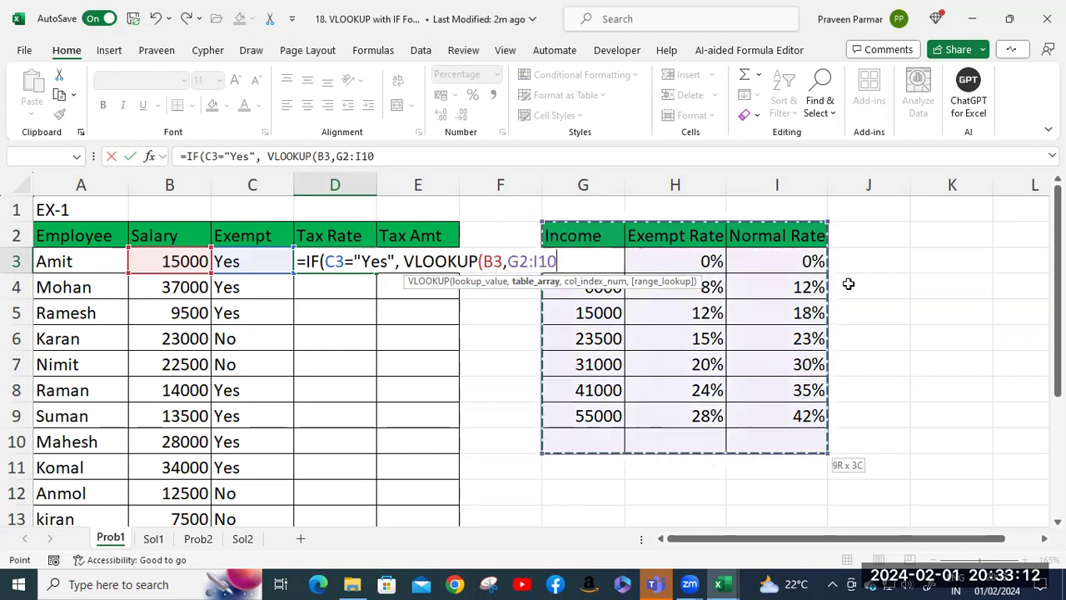
key("F4")
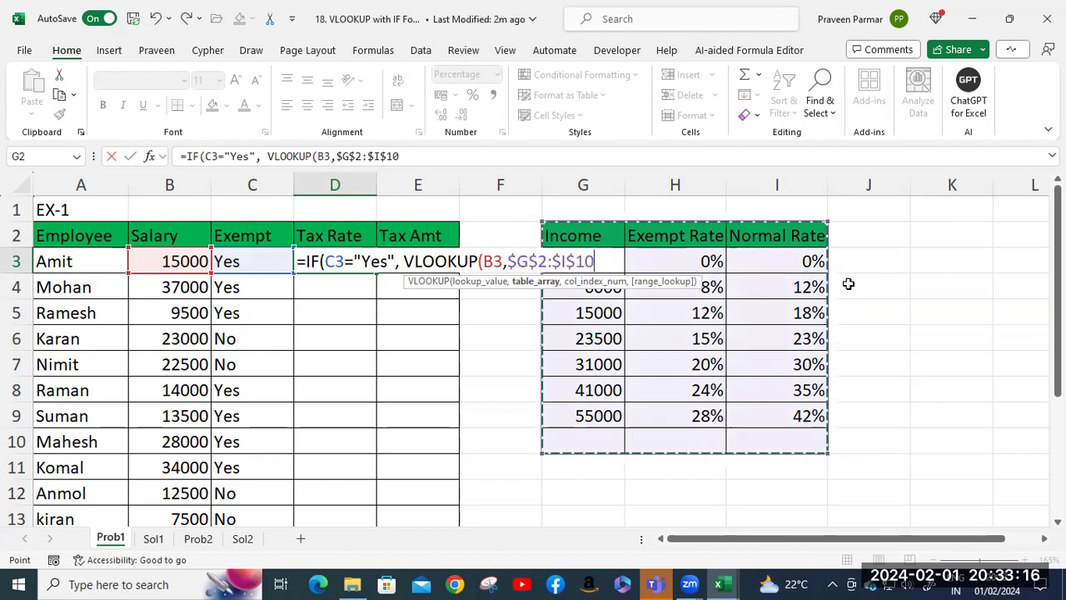
type(",")
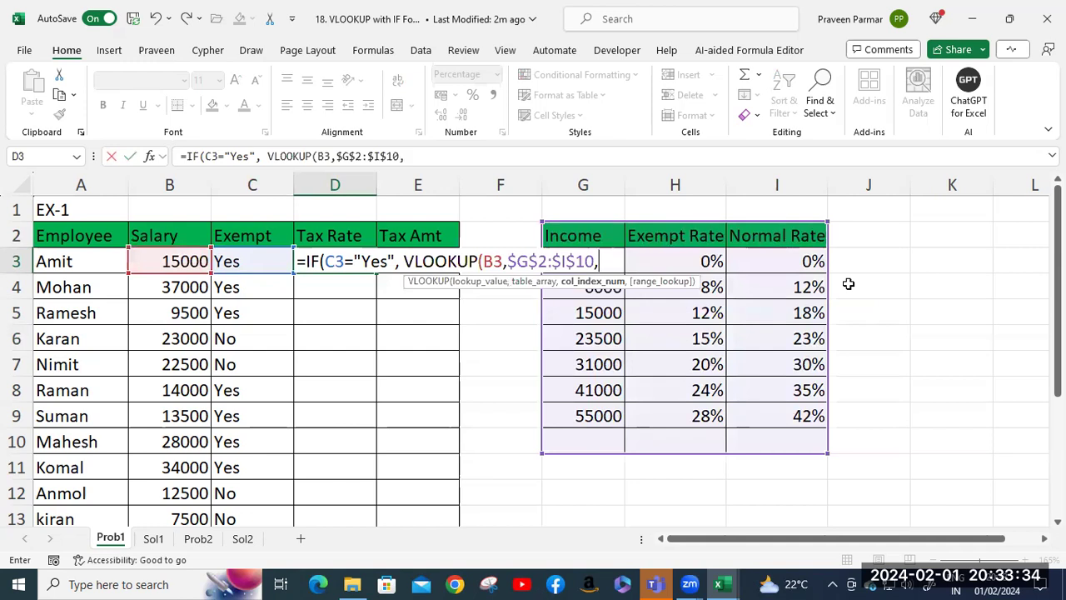
type("2")
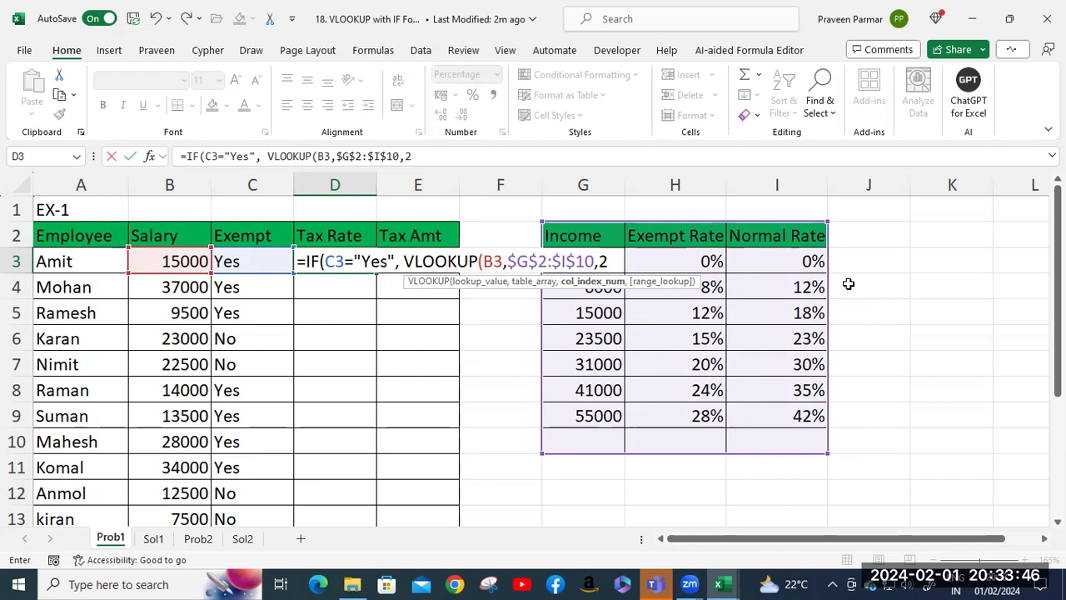
type(",1")
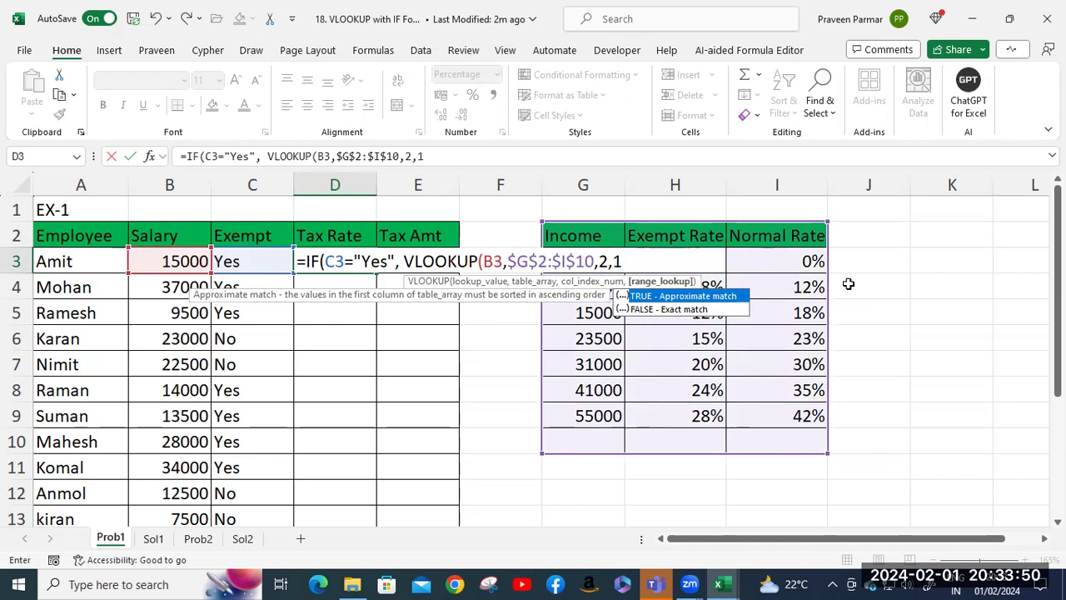
type(")")
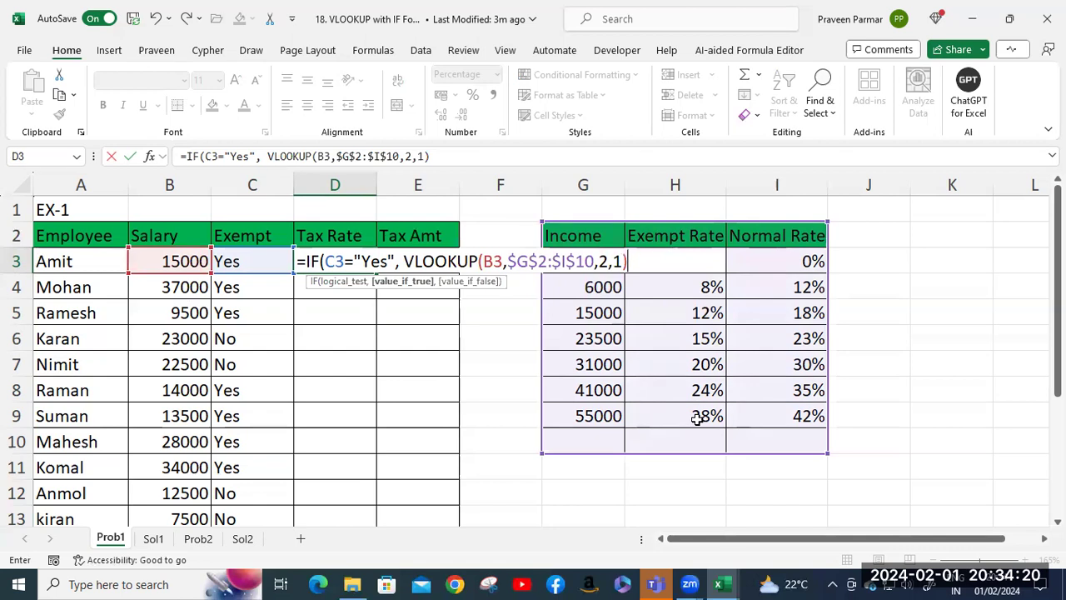
Step: Add VLOOKUP(B3,$G$2:$I$10,3,1) as the value if false for the normal rate, and complete the IF formula in D3
type(",")
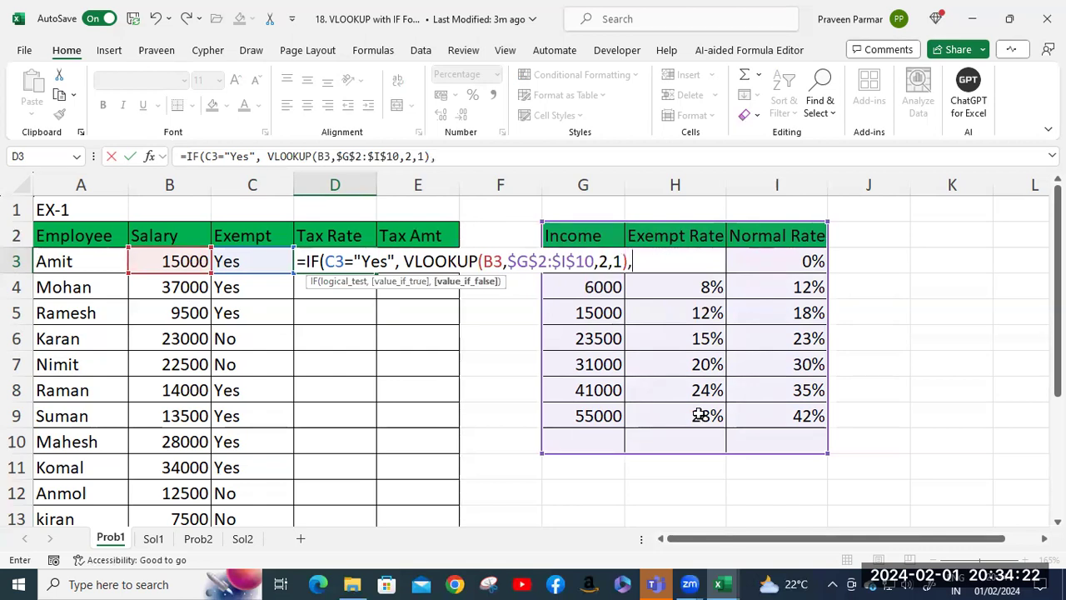
type("vlo")
key("Tab")
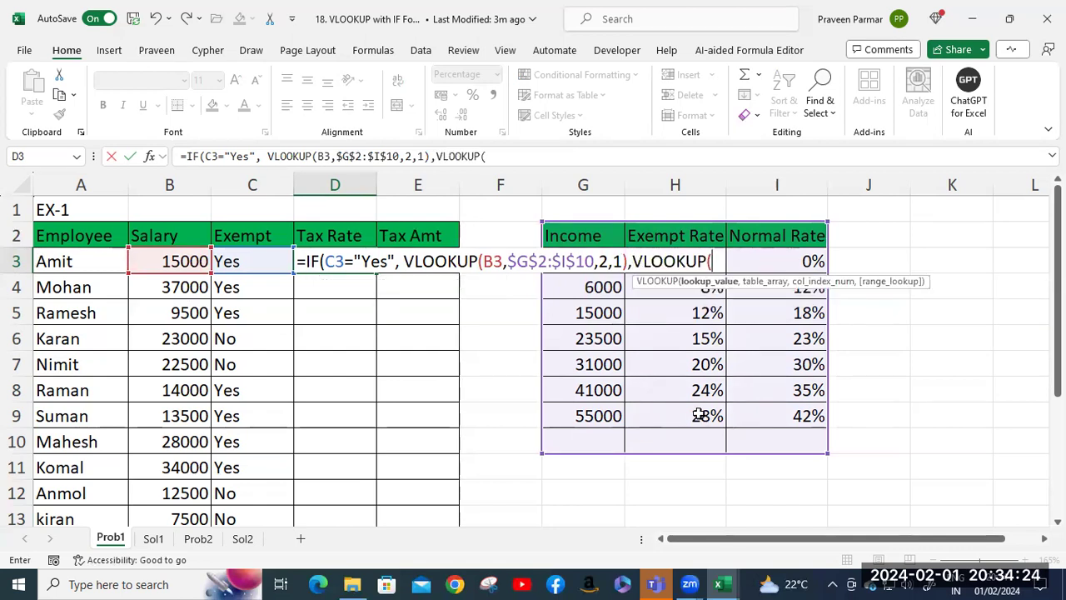
left_click(171, 262)
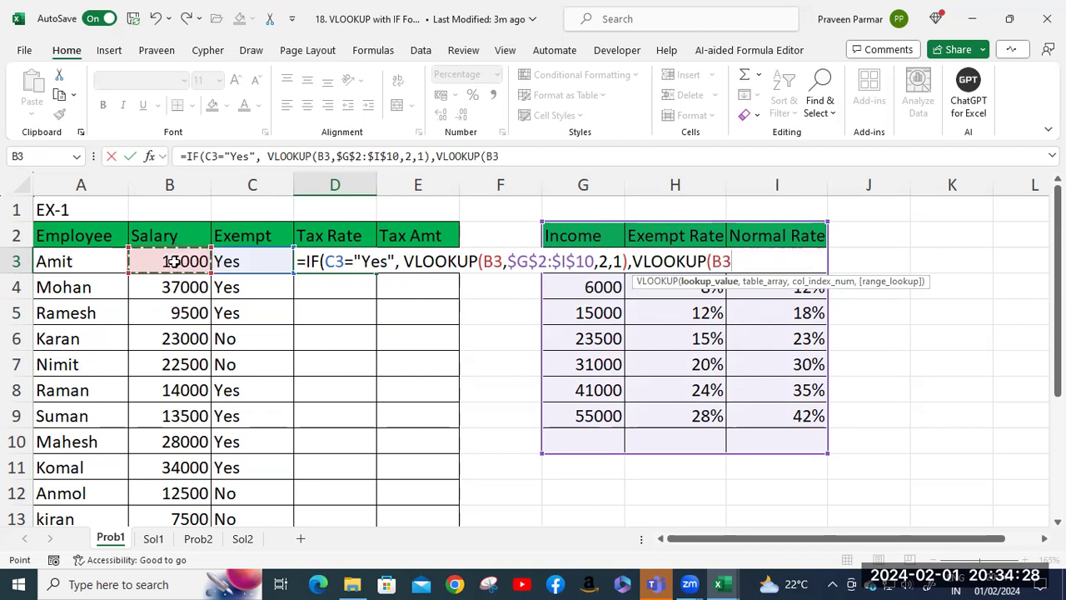
type(",")
left_click_drag(570, 236, 812, 444)
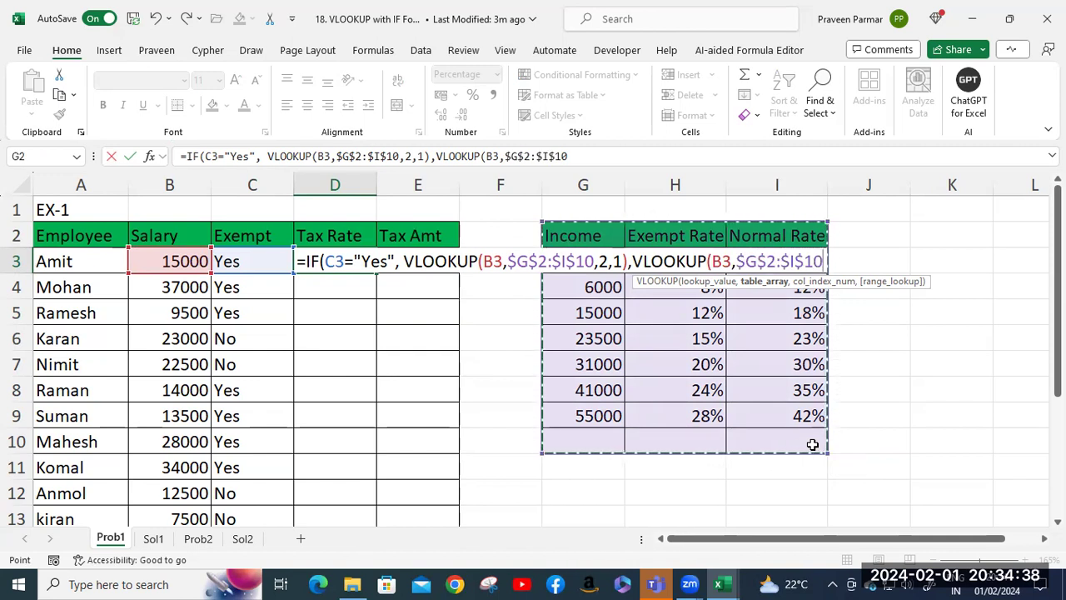
type(",")
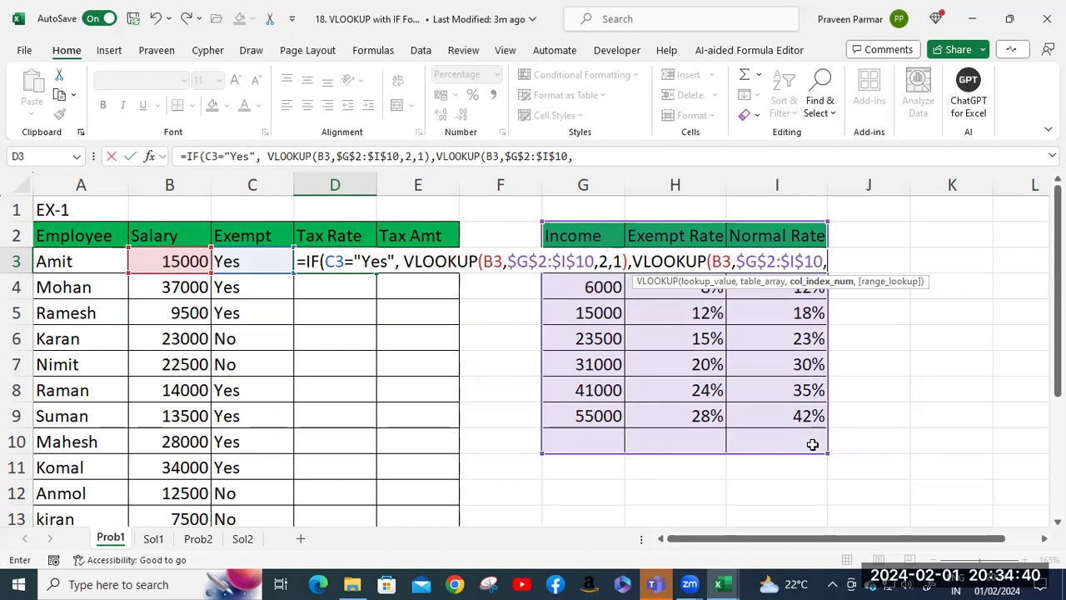
type("3,")
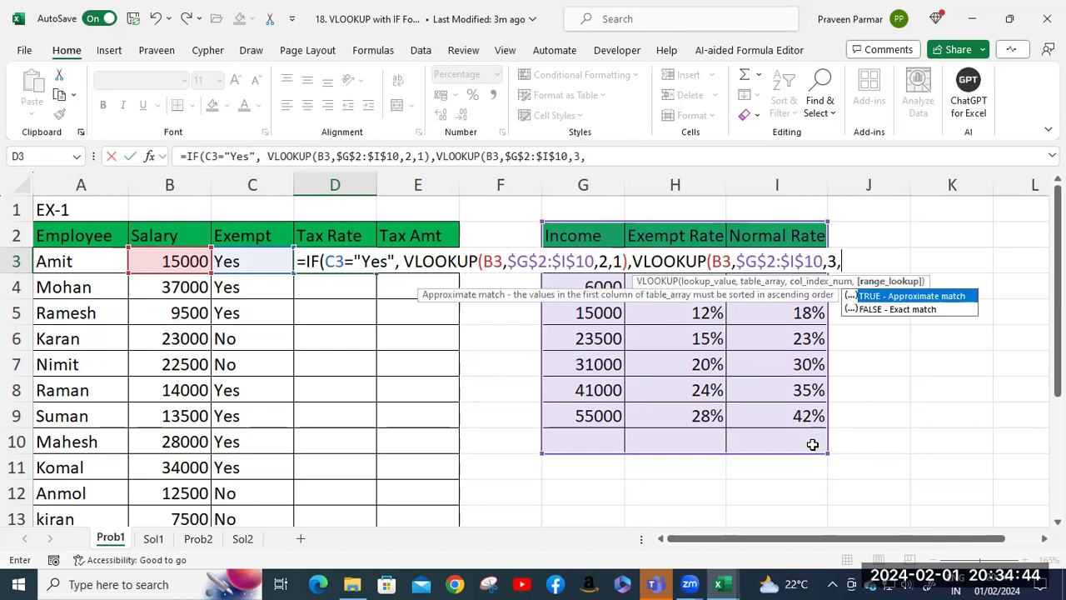
type("1)")
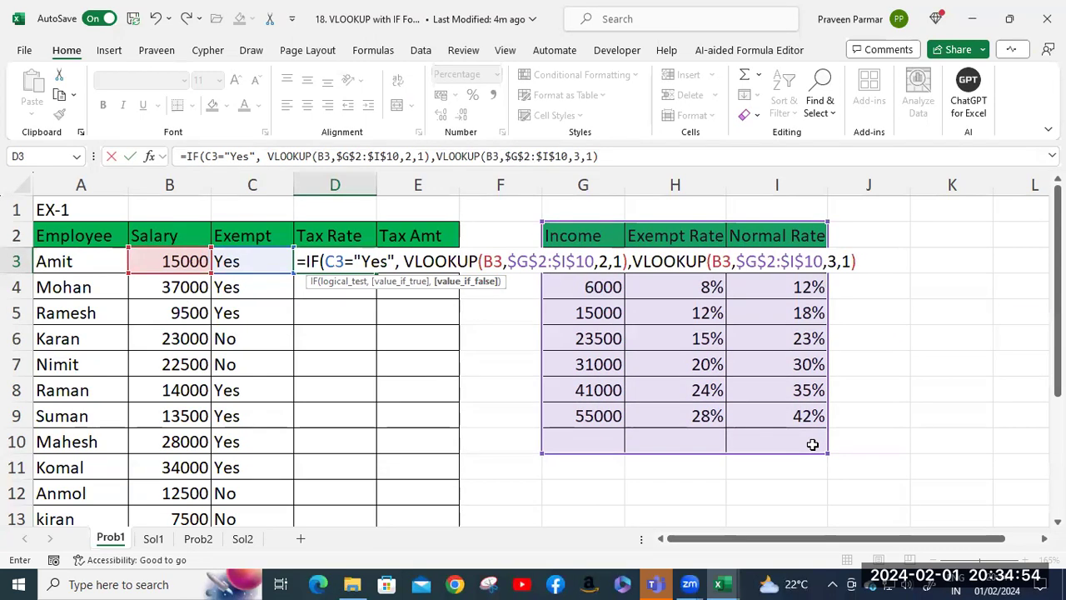
type(")")
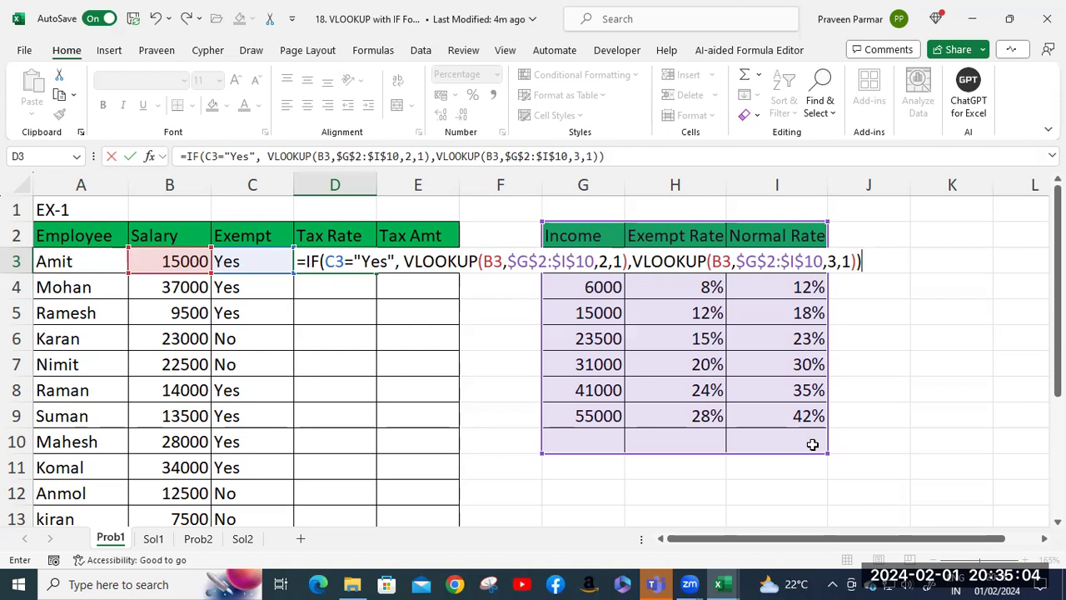
key("Return")
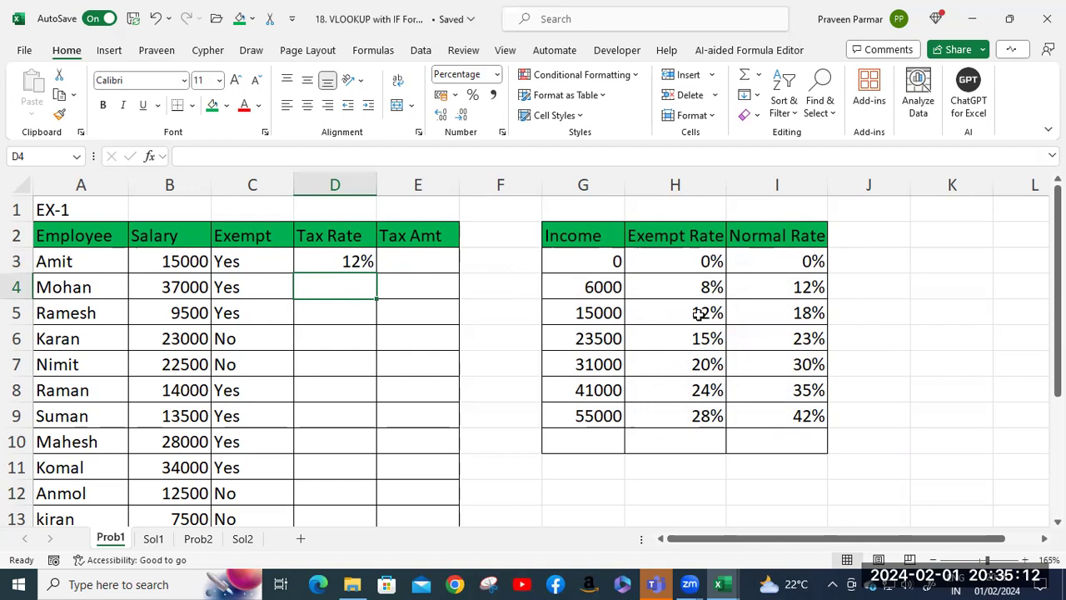
left_click(242, 262)
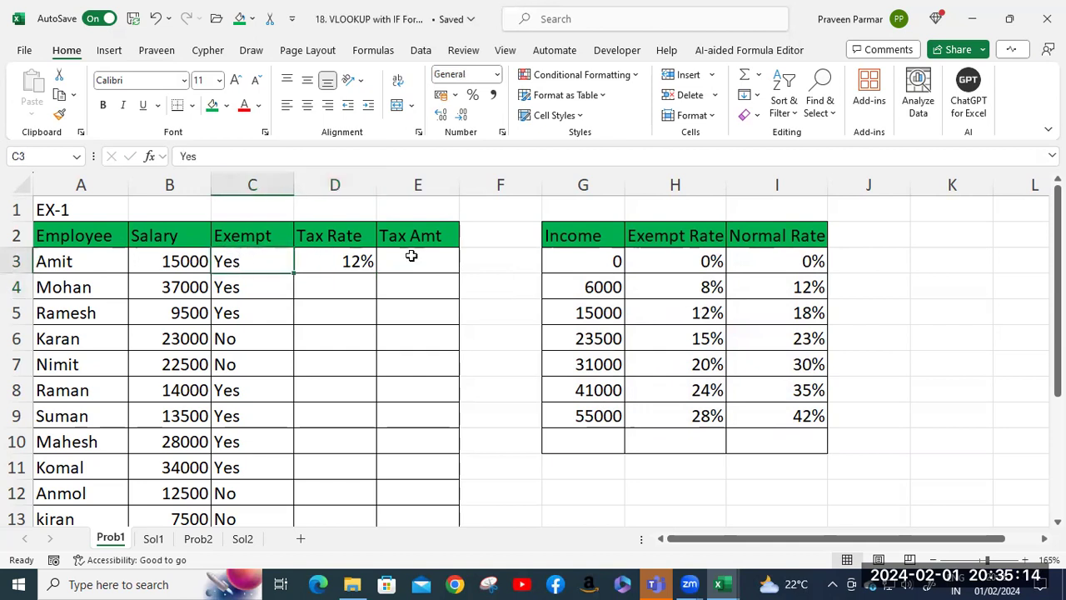
Step: Test the Tax Rate formula by setting Exempt cell C3 to NO, and undo that change
type("NO")
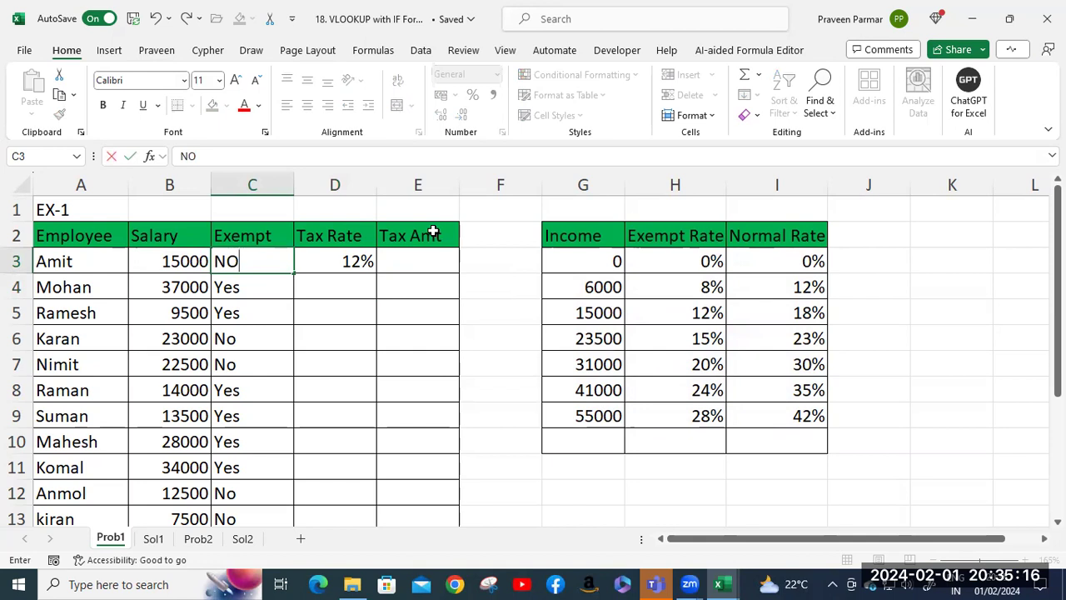
key("Return")
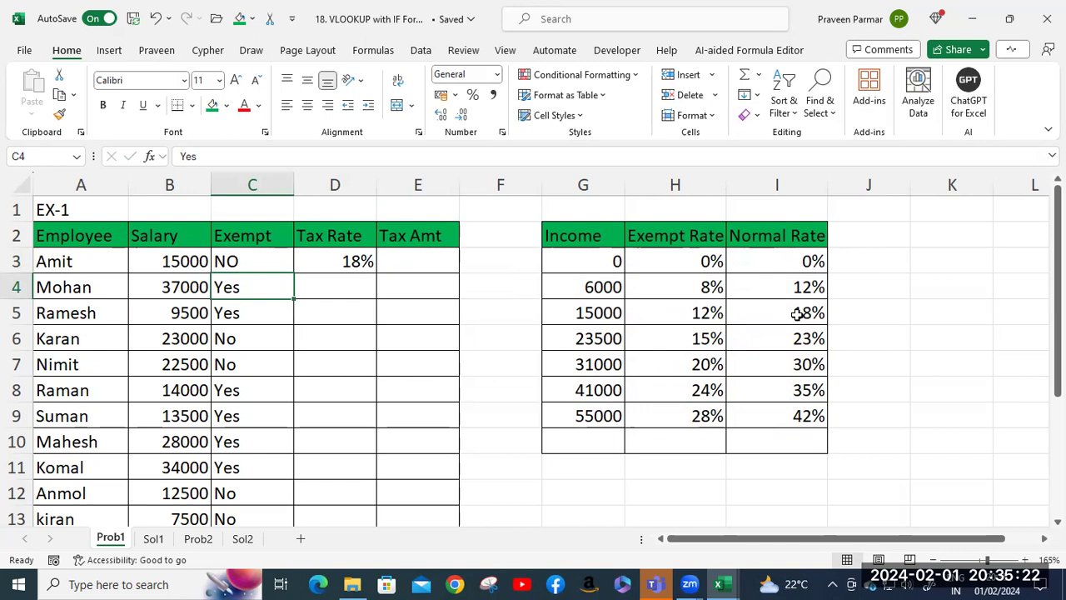
key("ctrl+z")
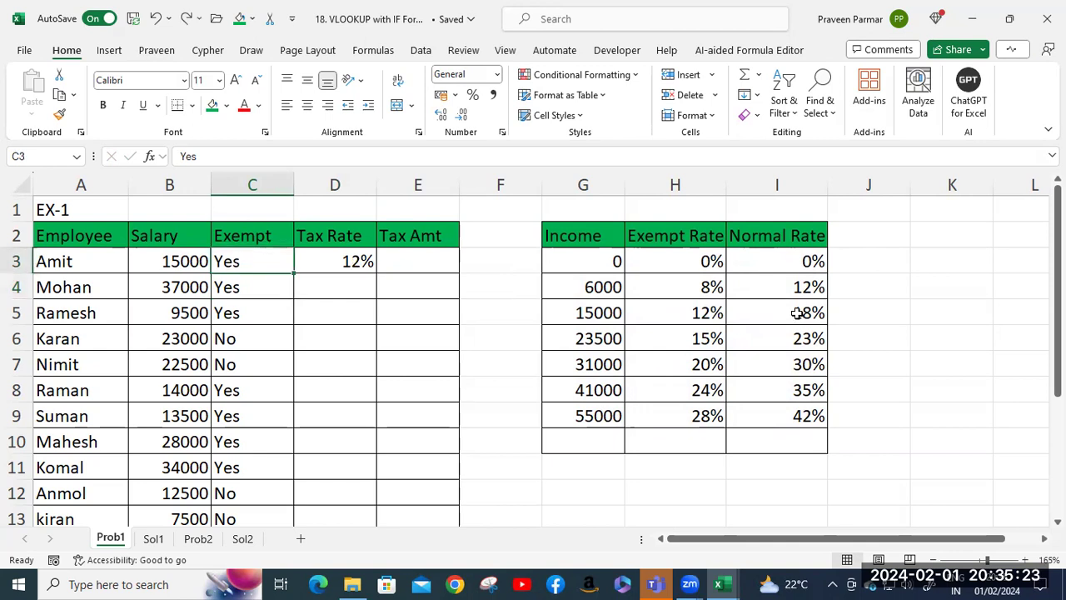
Step: Fill the Tax Rate formula from D3 down to row 14 and enter =B3*D3 in Tax Amt cell E3
left_click(322, 265)
double_click(376, 272)
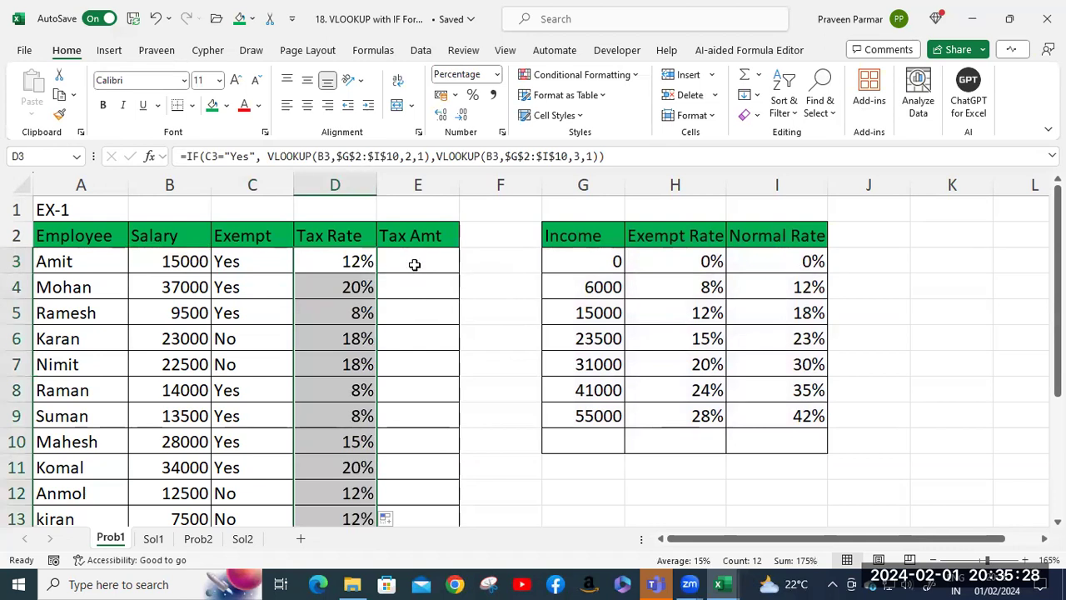
left_click(414, 264)
type("=")
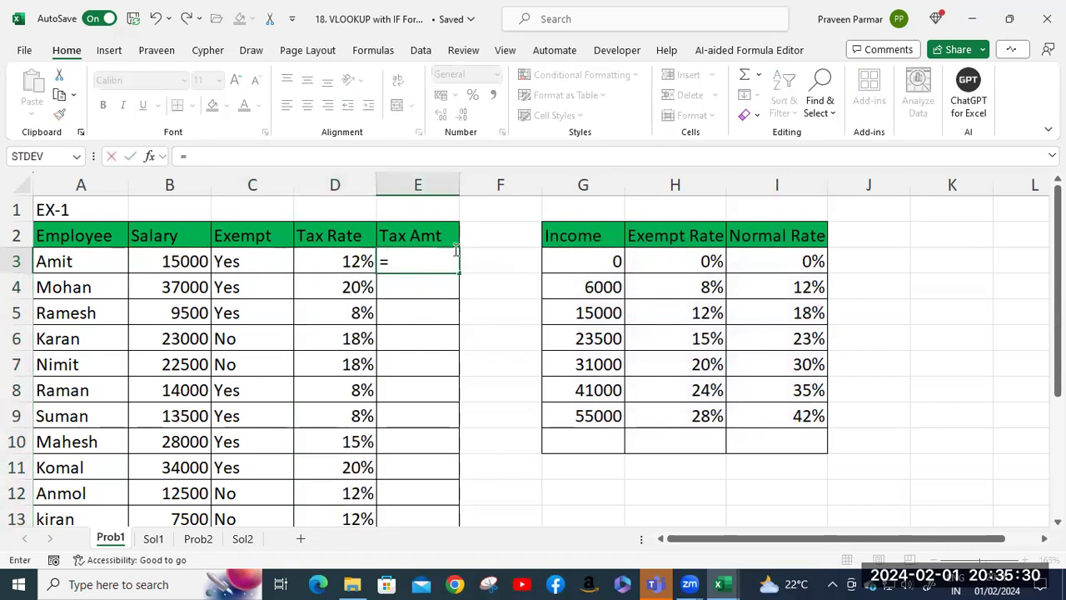
left_click(188, 260)
type("*")
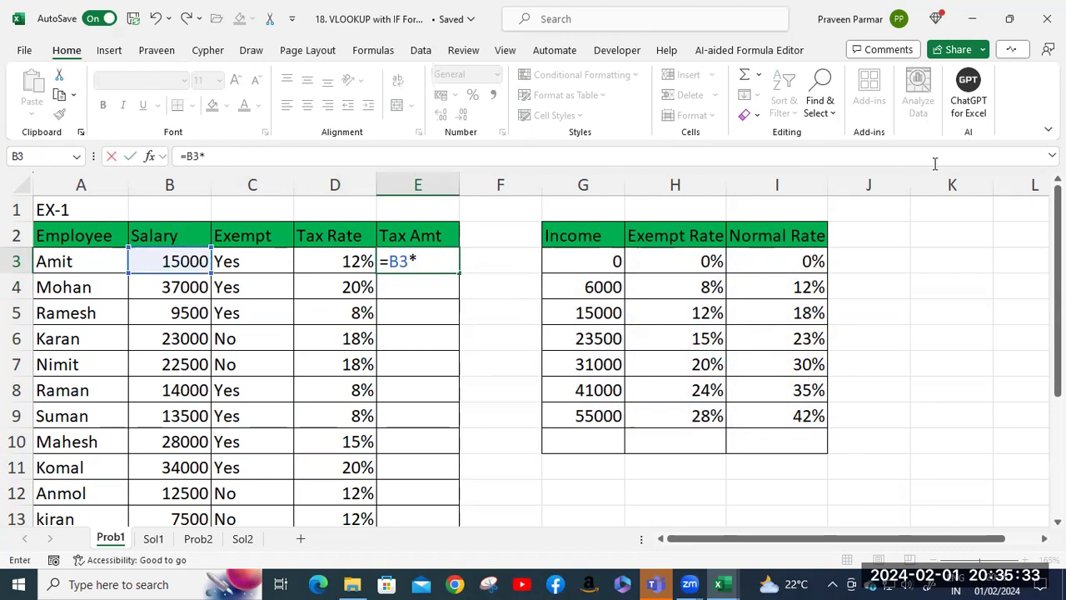
left_click(350, 262)
key("Return")
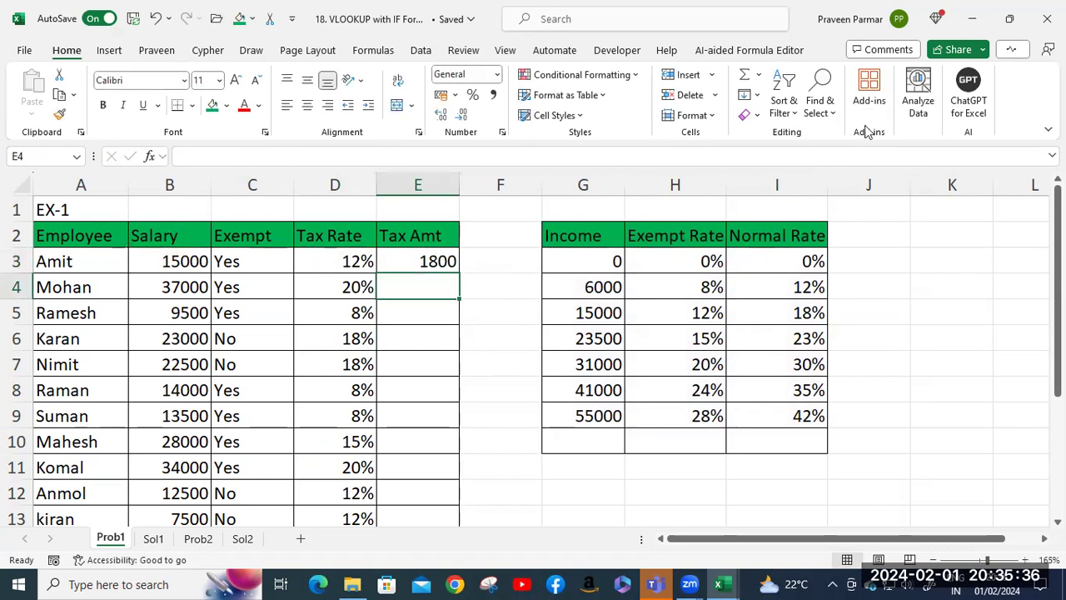
Step: Fill the Tax Amt formula from E3 down to row 14 and check the completed employee rows
left_click(416, 261)
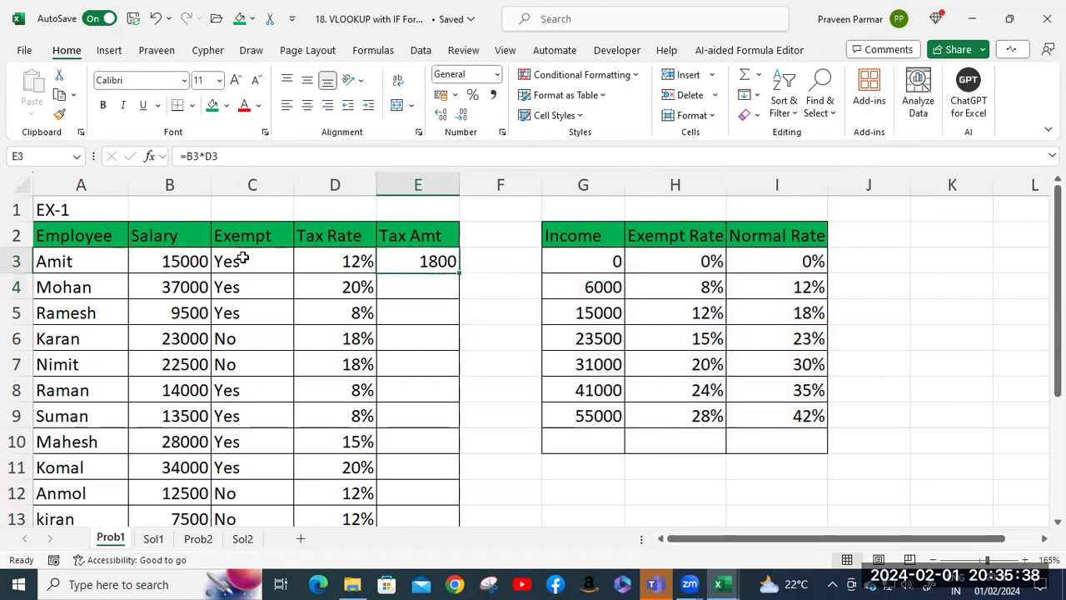
double_click(459, 273)
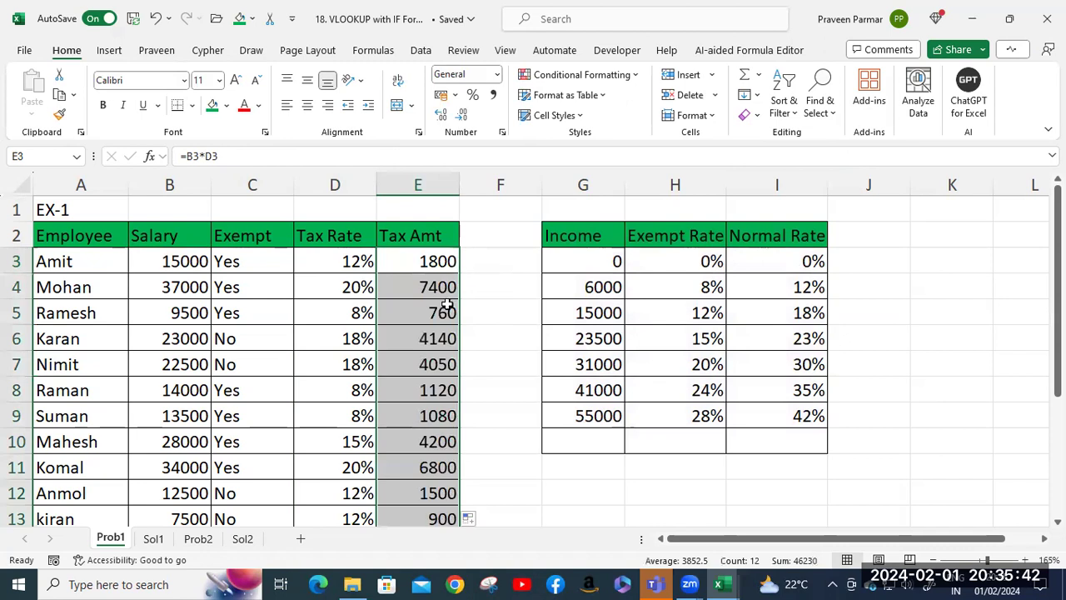
scroll(459, 299, "down", 2)
left_click(634, 392)
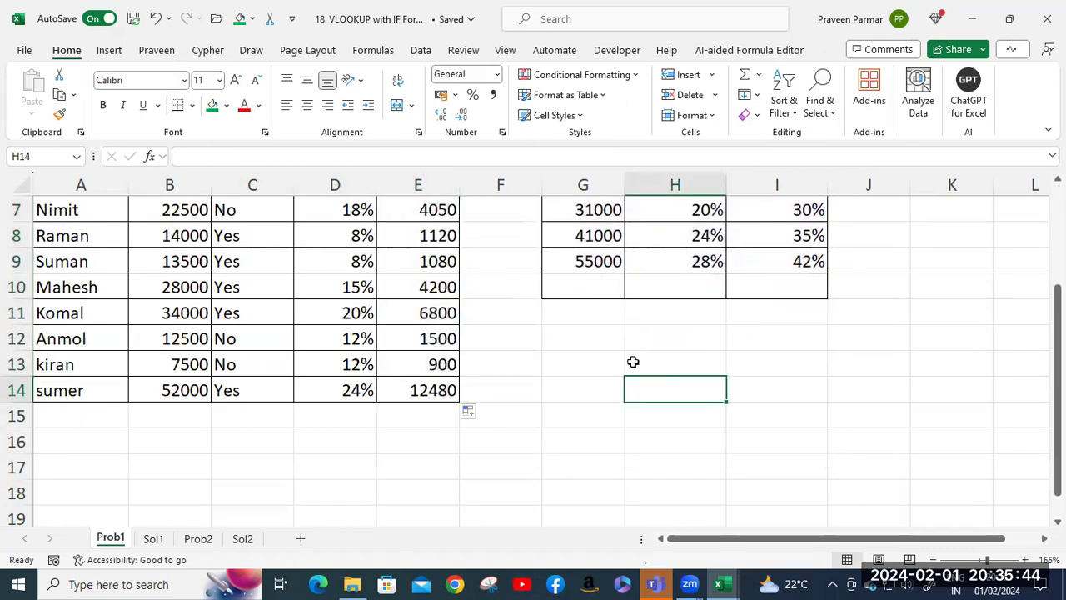
scroll(633, 362, "up", 2)
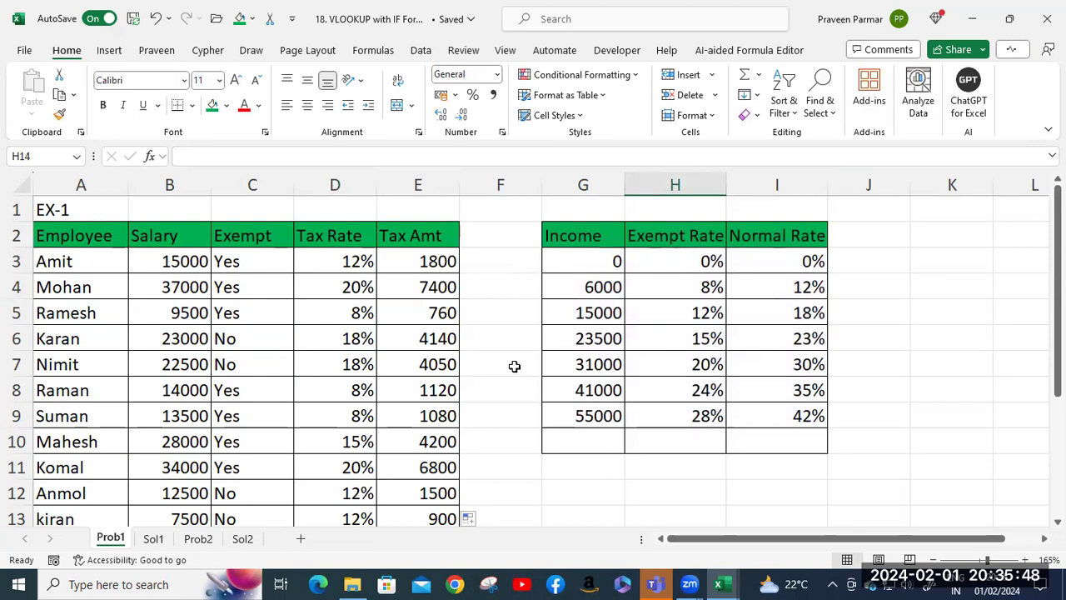
scroll(514, 366, "down", 1)
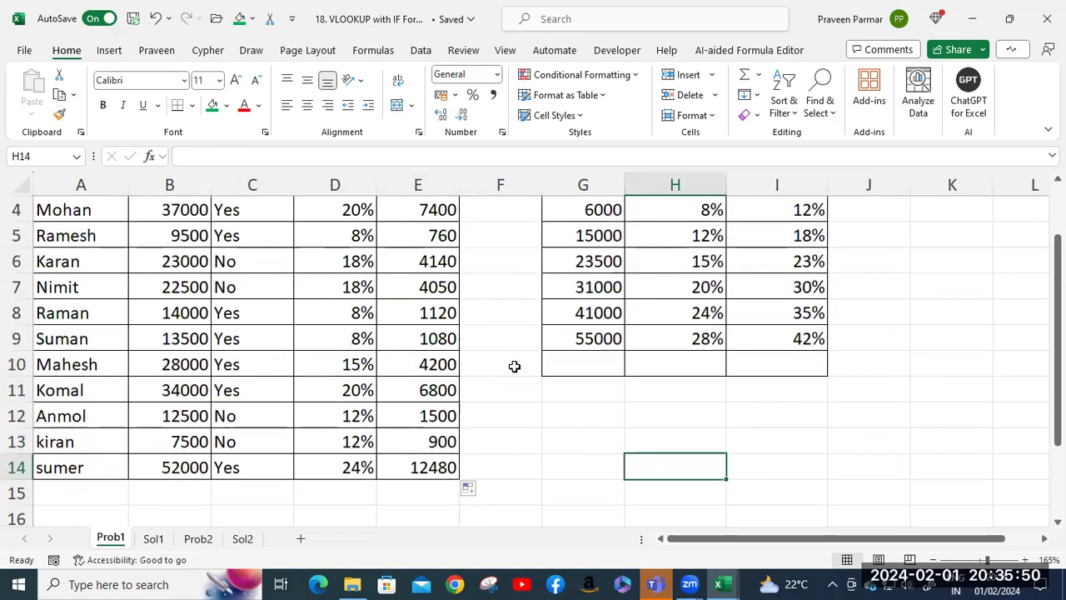
scroll(514, 365, "up", 1)
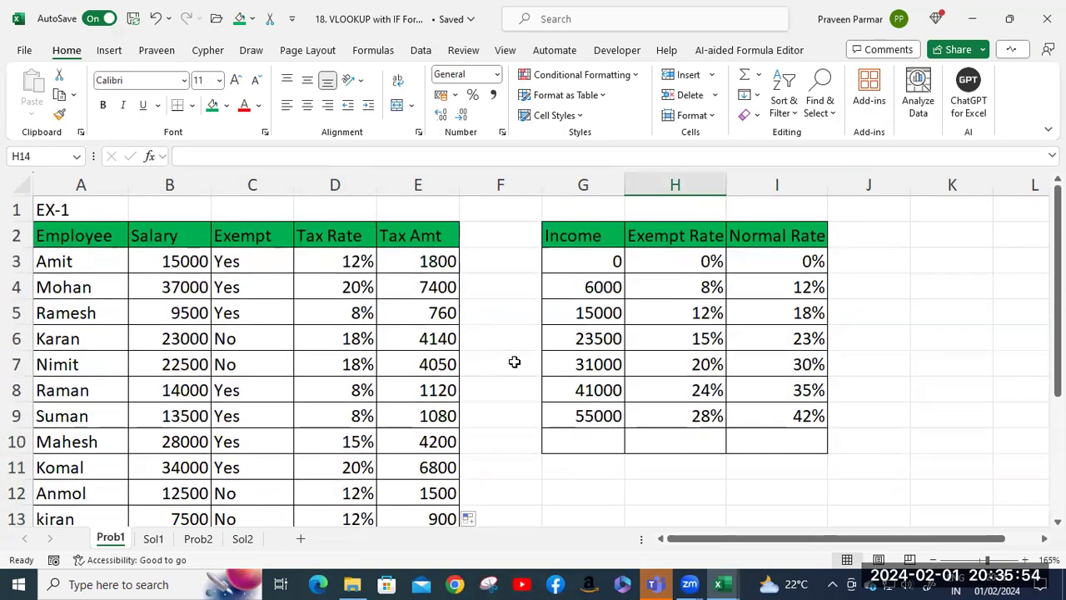
Step: On the Sol1 sheet, evaluate the IF(C3="Yes",2,3) column-index argument inside D3's VLOOKUP formula and restore it
left_click(153, 538)
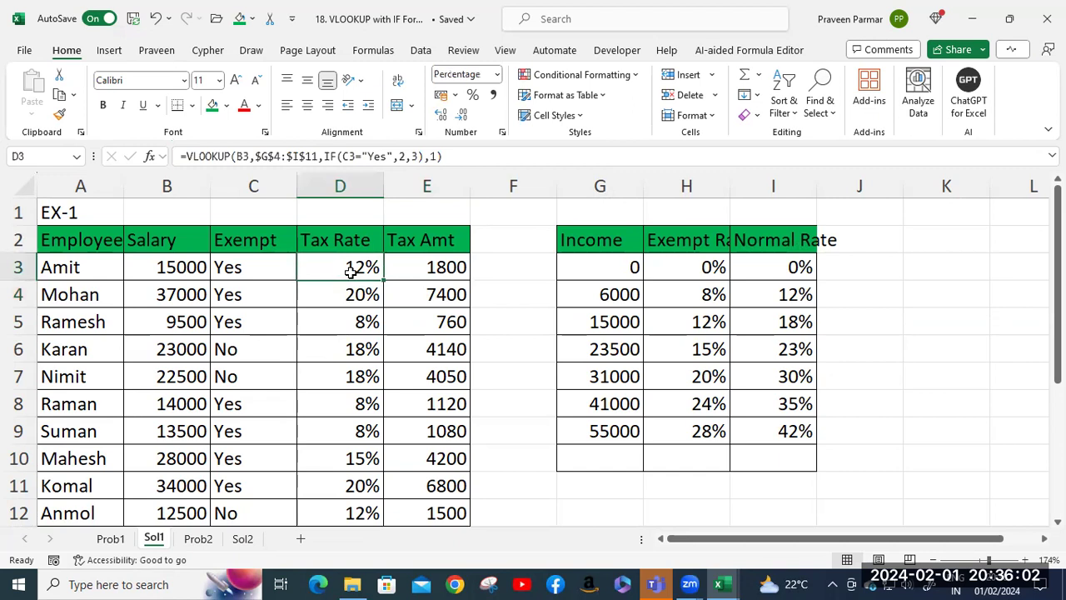
double_click(350, 271)
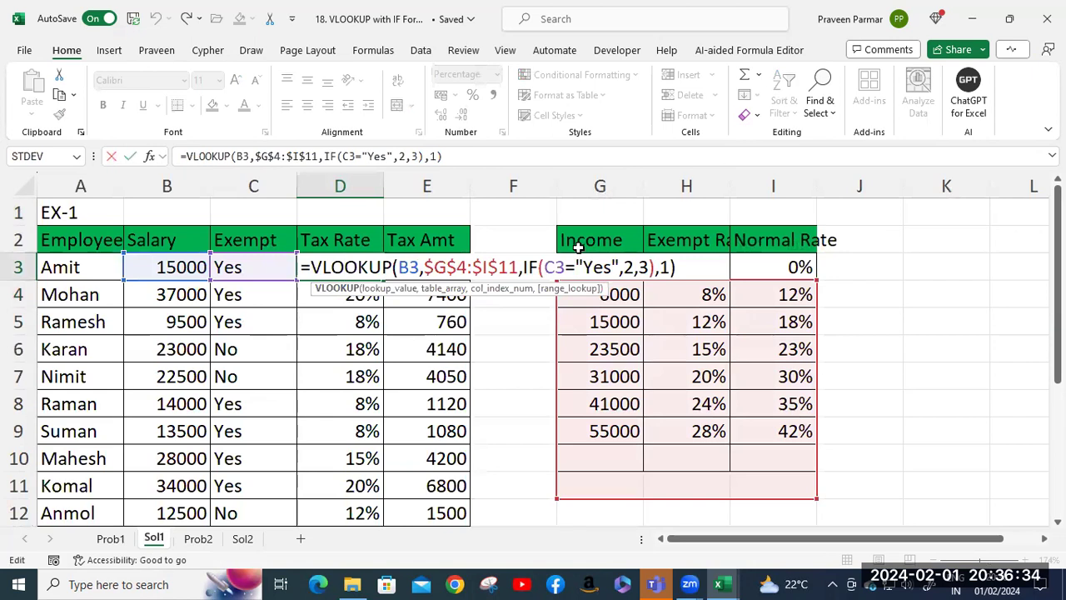
left_click(523, 266)
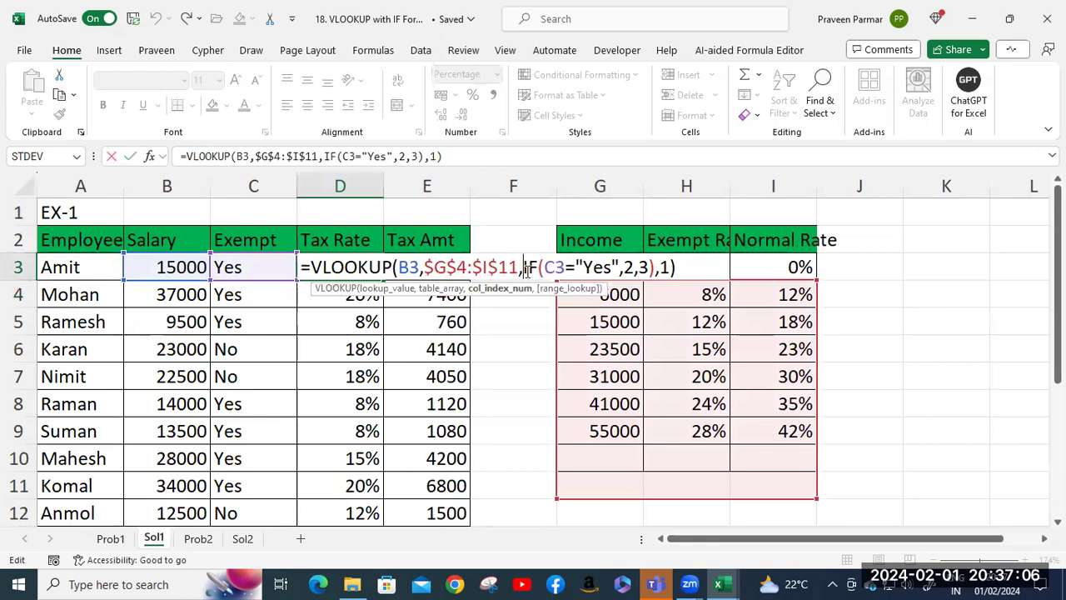
left_click_drag(524, 266, 654, 266)
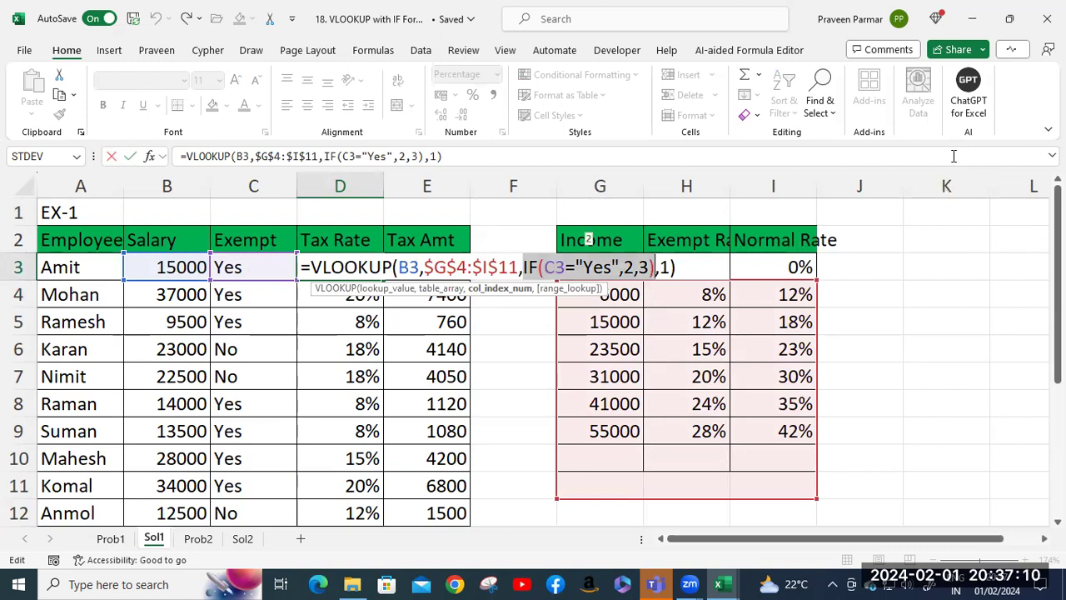
type("2")
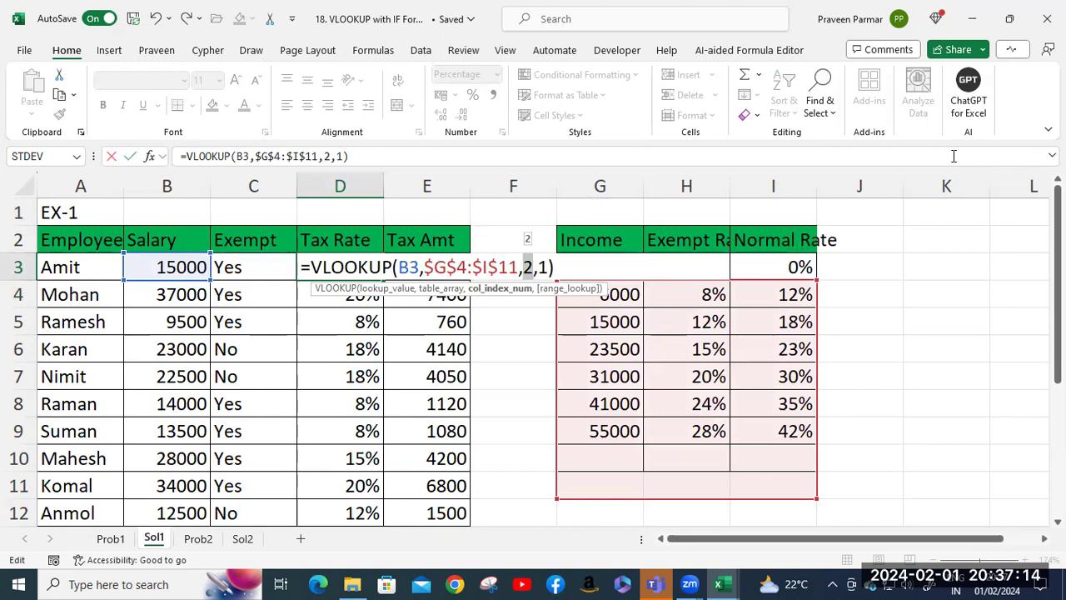
key("ctrl+z")
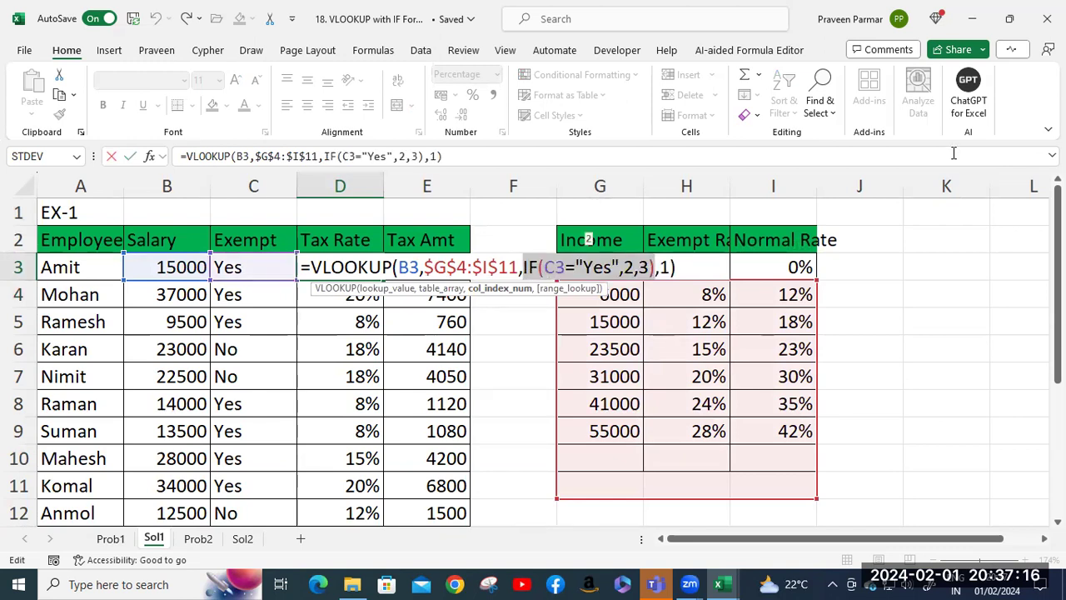
key("ctrl+Return")
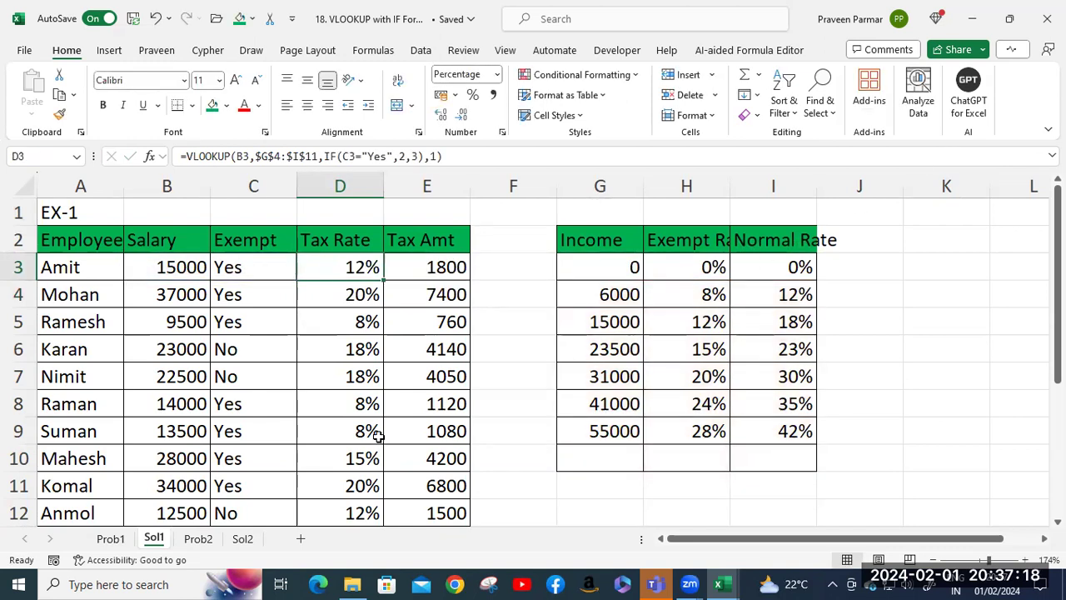
Step: Evaluate the IF(C6="Yes",2,3) argument inside D6's VLOOKUP formula and restore the original expression
left_click(352, 349)
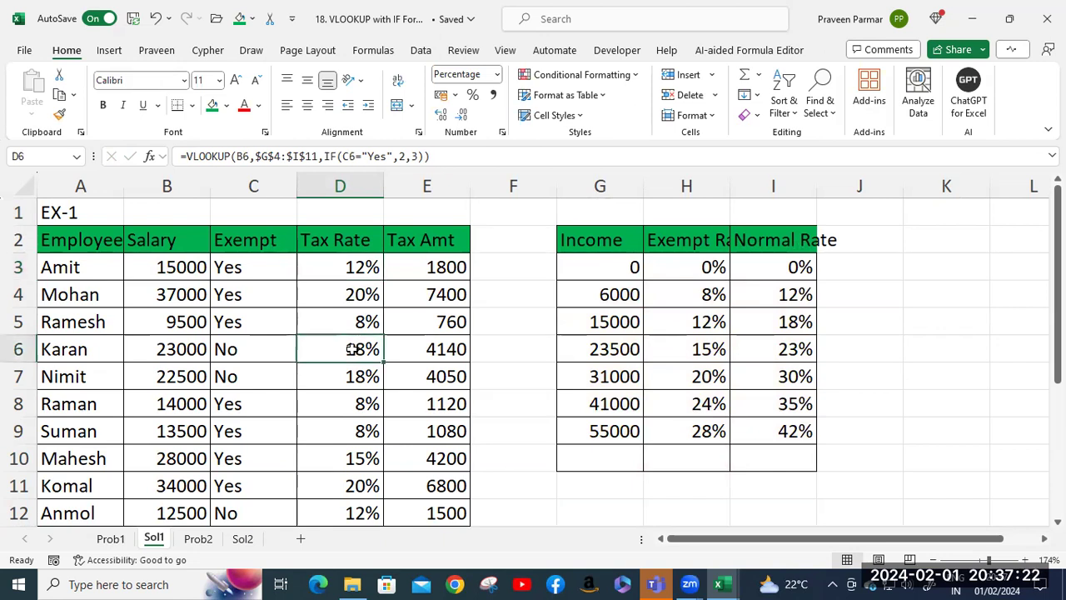
double_click(353, 348)
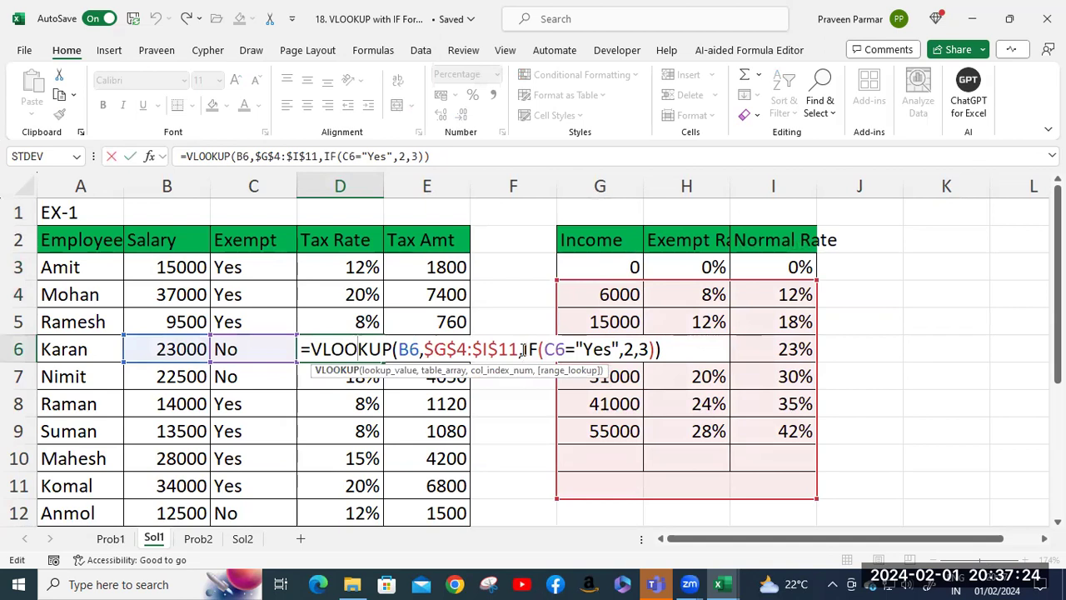
left_click(523, 350)
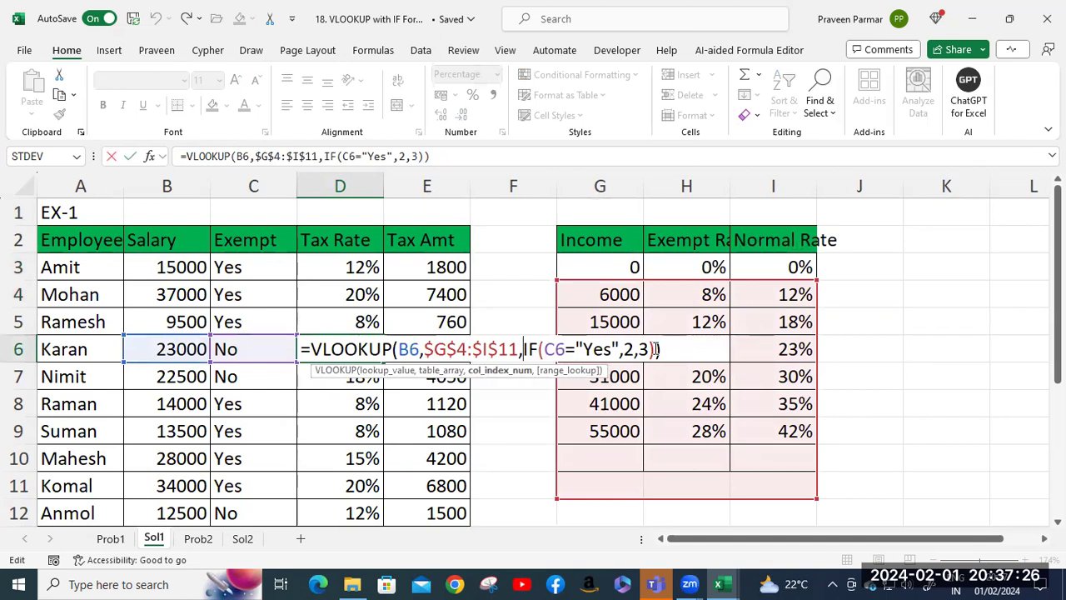
left_click(656, 349, "shift")
key("ctrl+c")
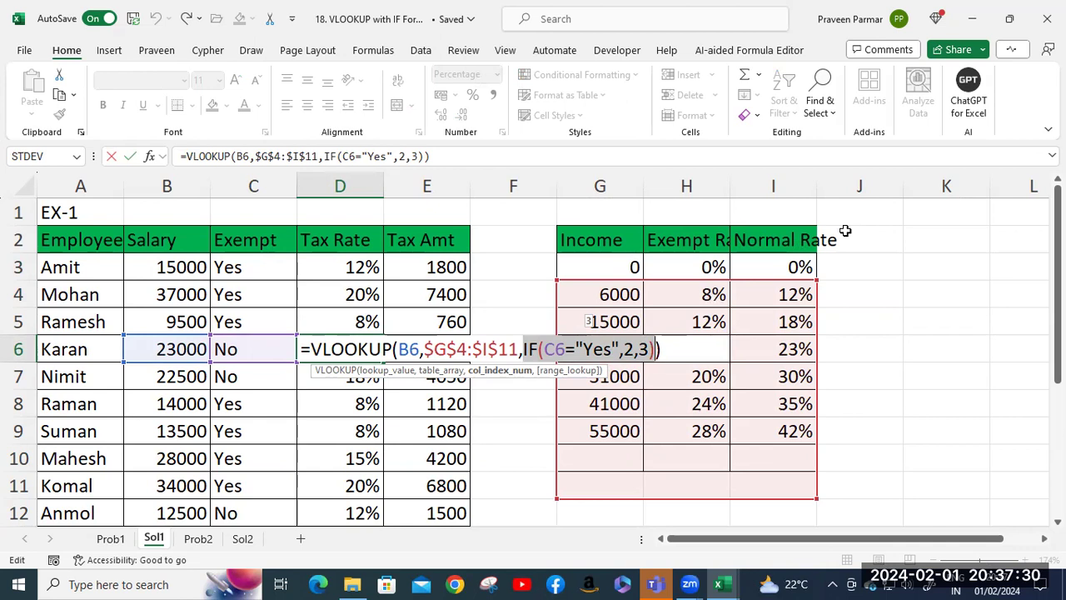
type("3")
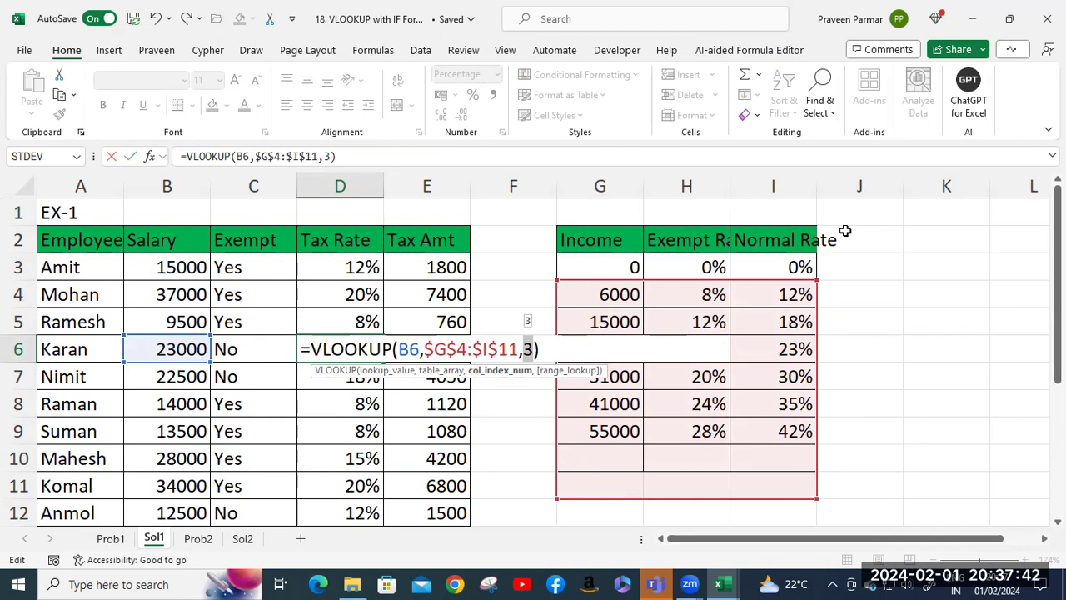
key("ctrl+v")
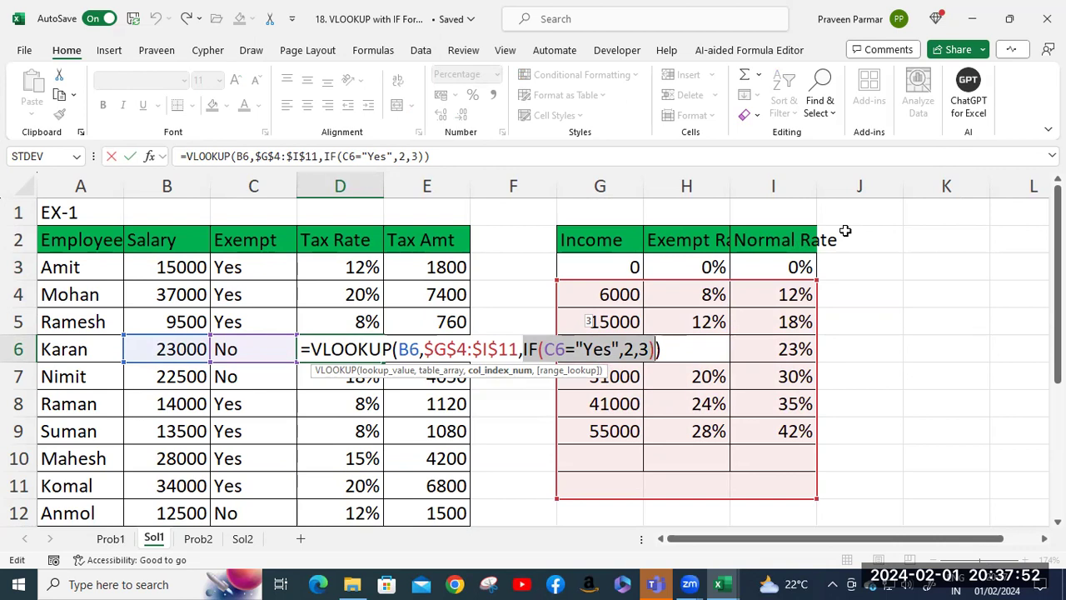
Step: Add TRUE (approximate match) as the range_lookup argument of the VLOOKUP formula in D6
left_click(661, 349)
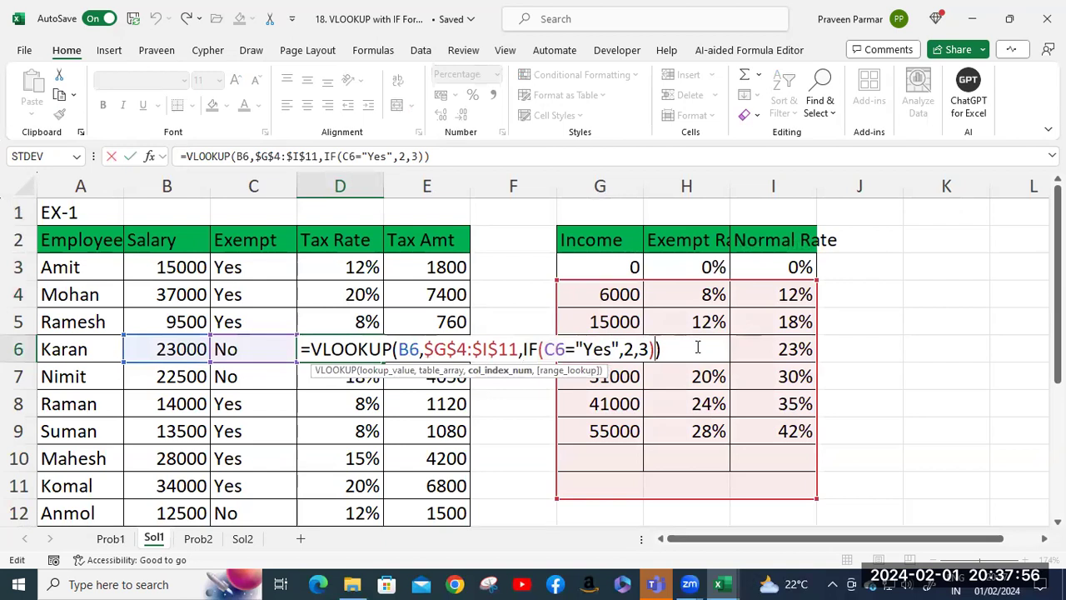
type(",")
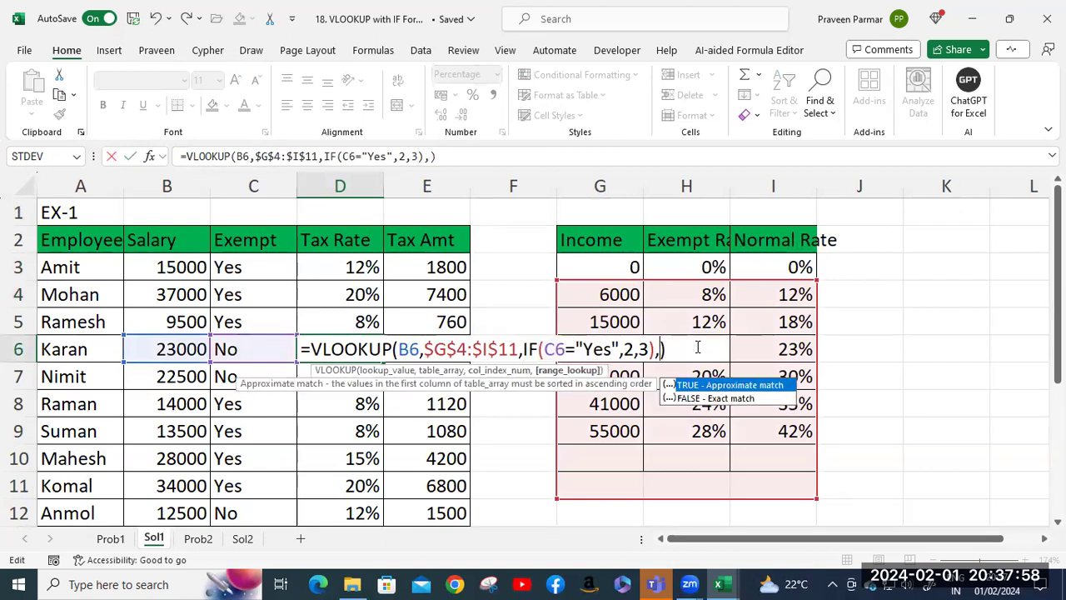
key("Tab")
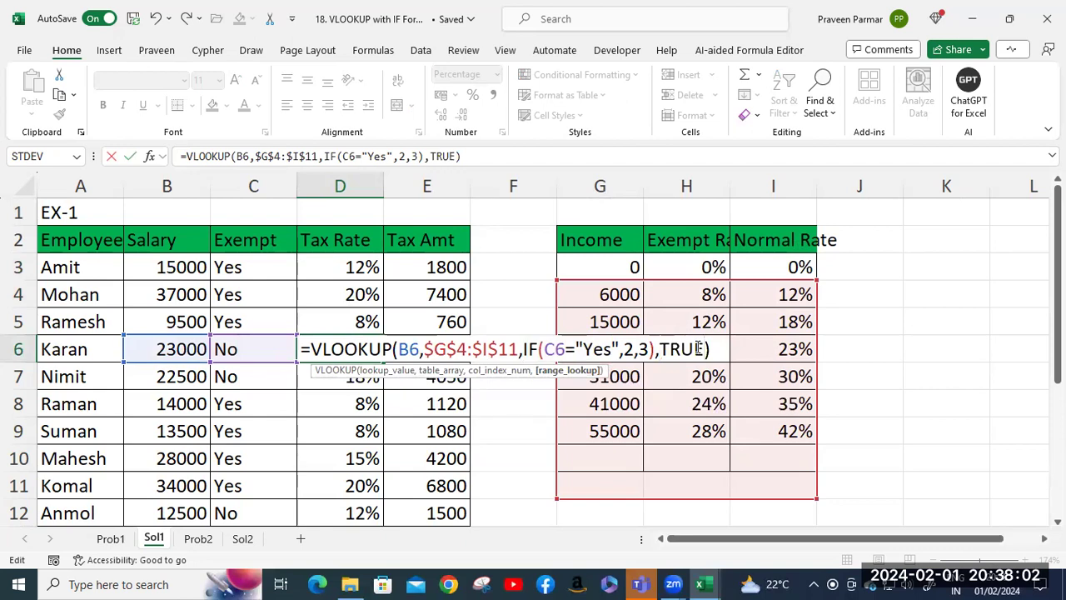
type(")")
key("Return")
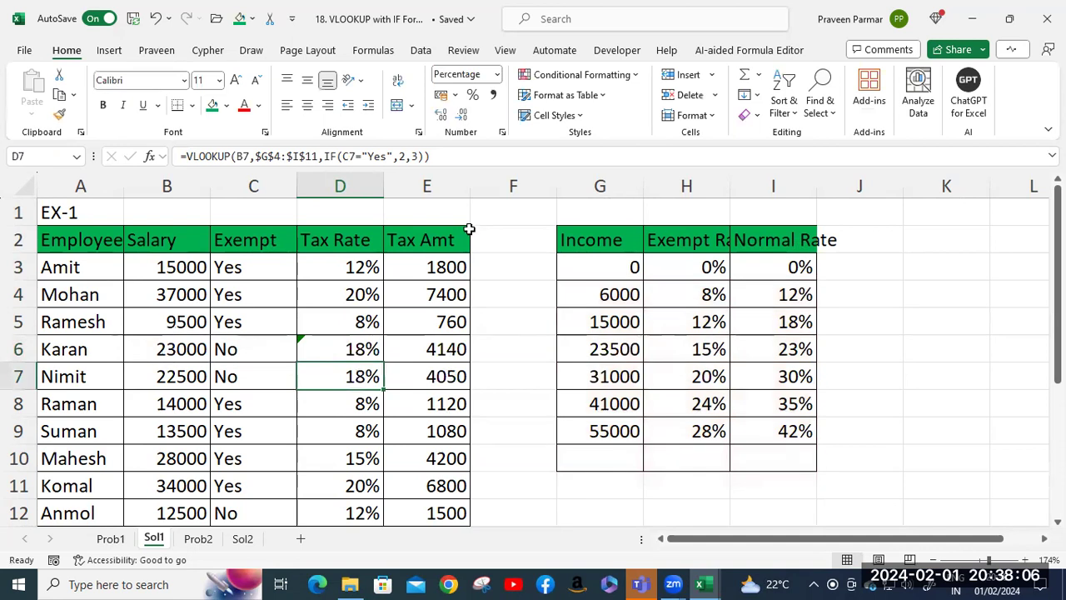
Step: Reopen the D6 formula, remove the stray D3 reference, and undo the added TRUE argument
double_click(316, 348)
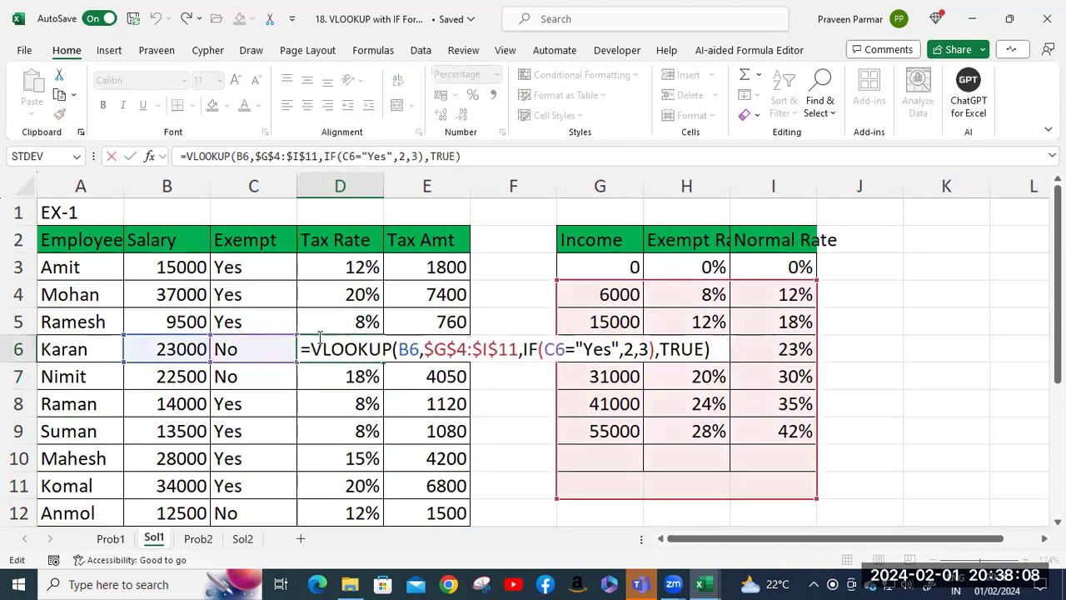
left_click(324, 267)
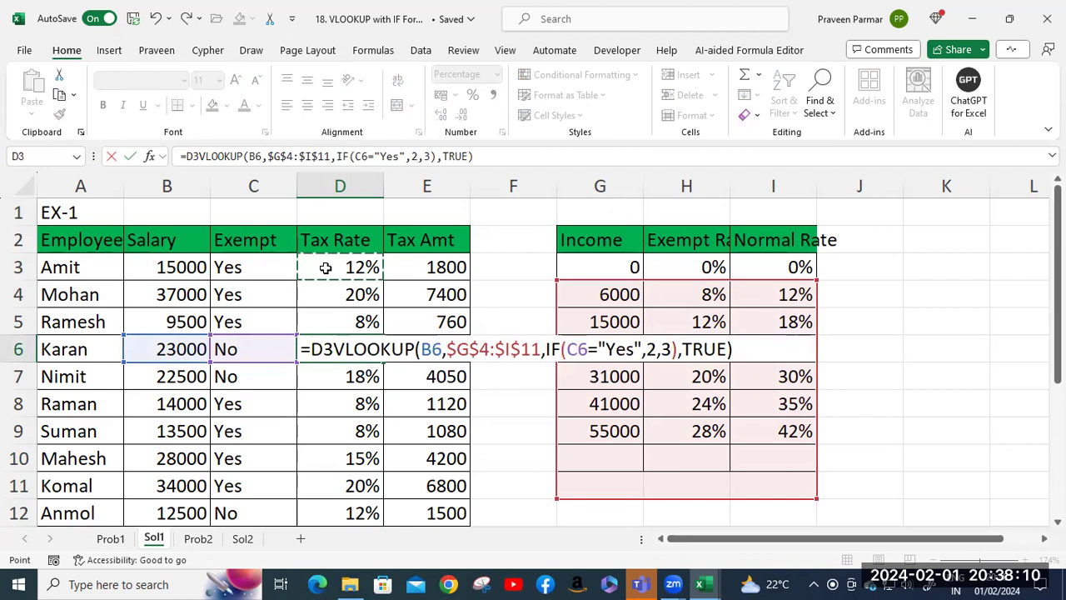
key("BackSpace")
key("BackSpace")
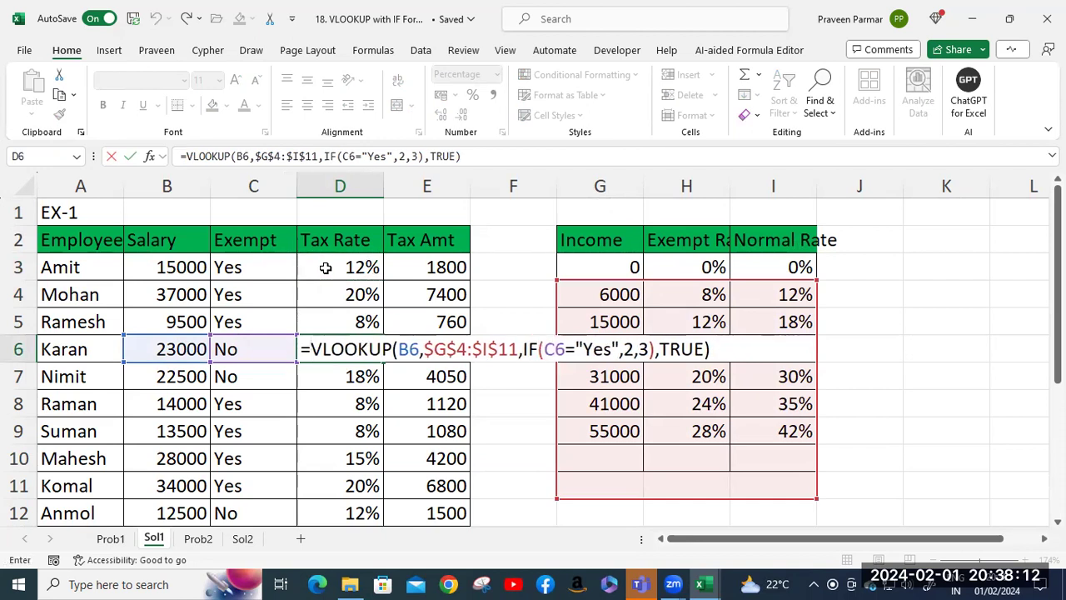
key("ctrl+Return")
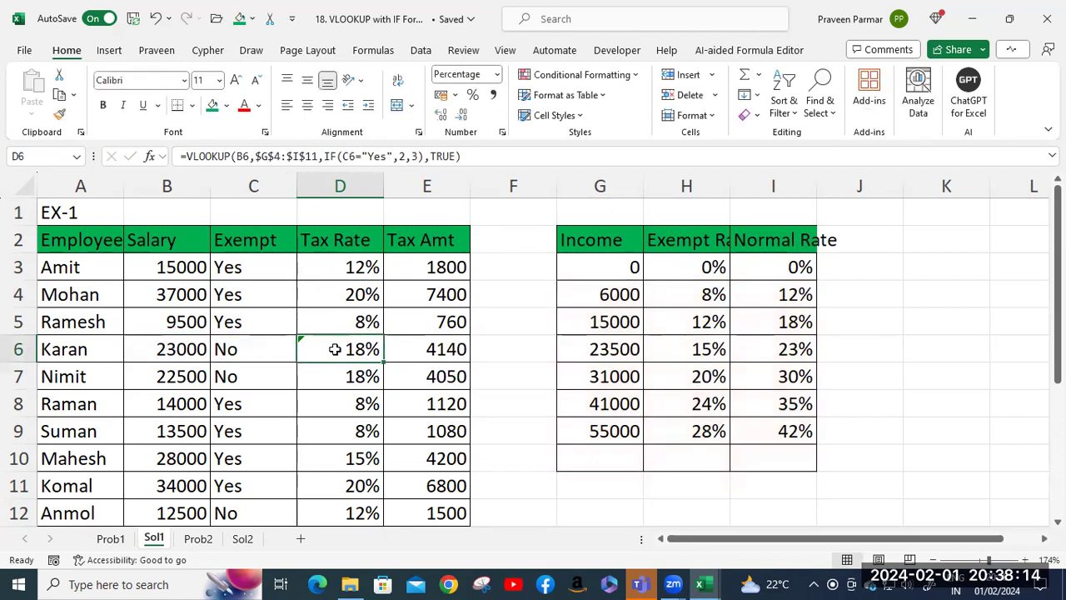
key("ctrl+z")
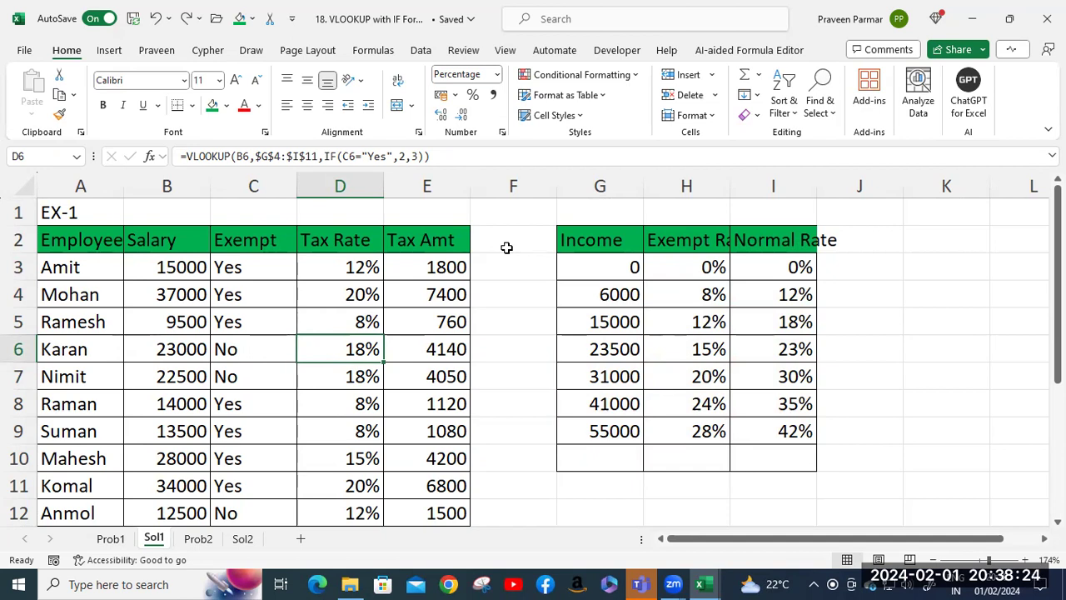
Step: On the Prob2 sheet, set the EX-2 product in E3 to Vivo
left_click(198, 540)
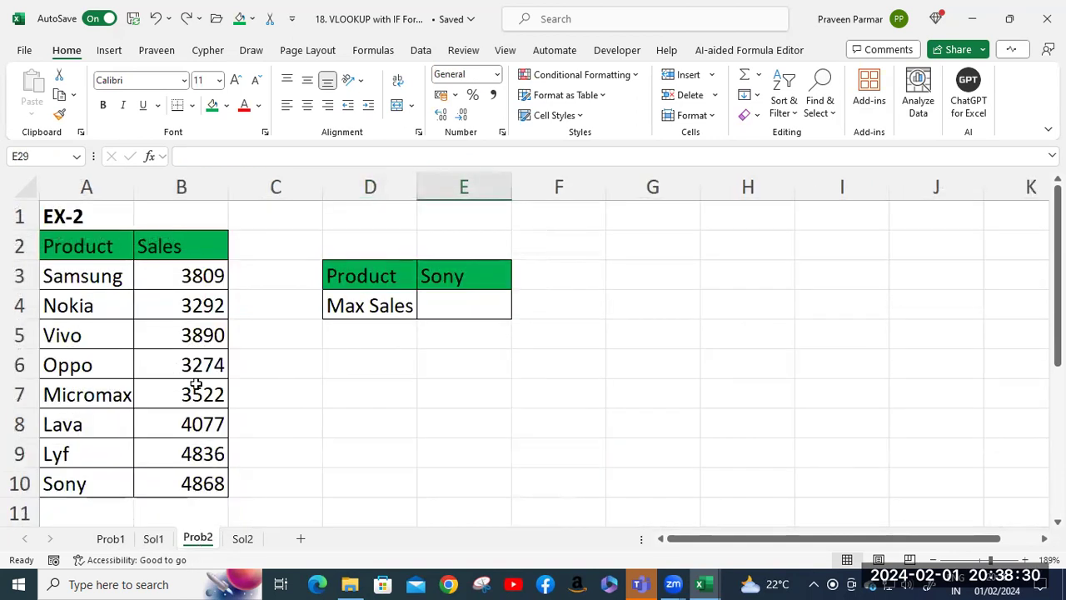
left_click(364, 303)
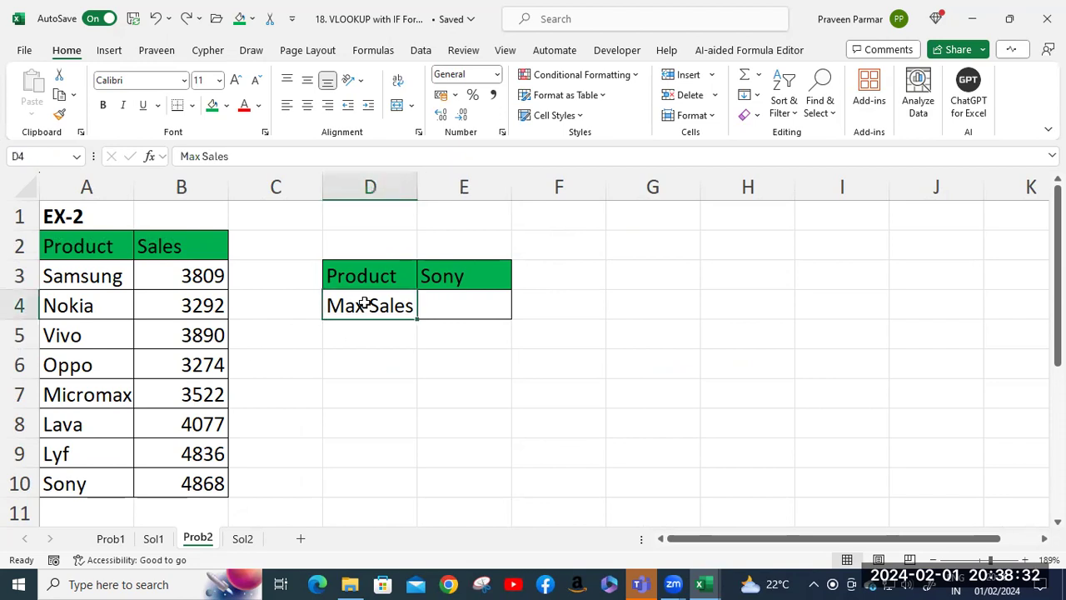
left_click(442, 276)
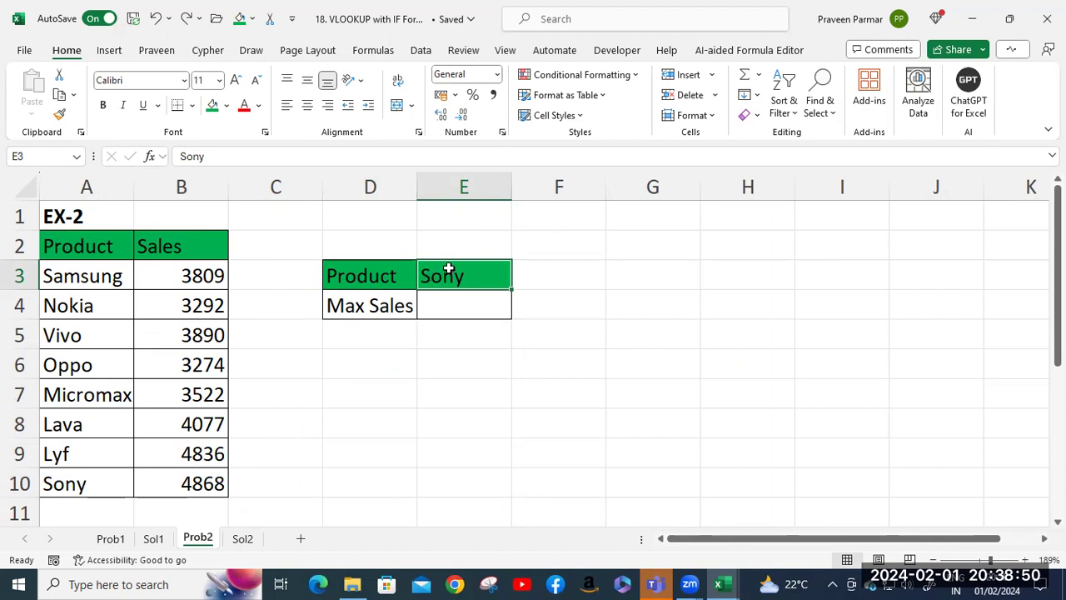
type("VI")
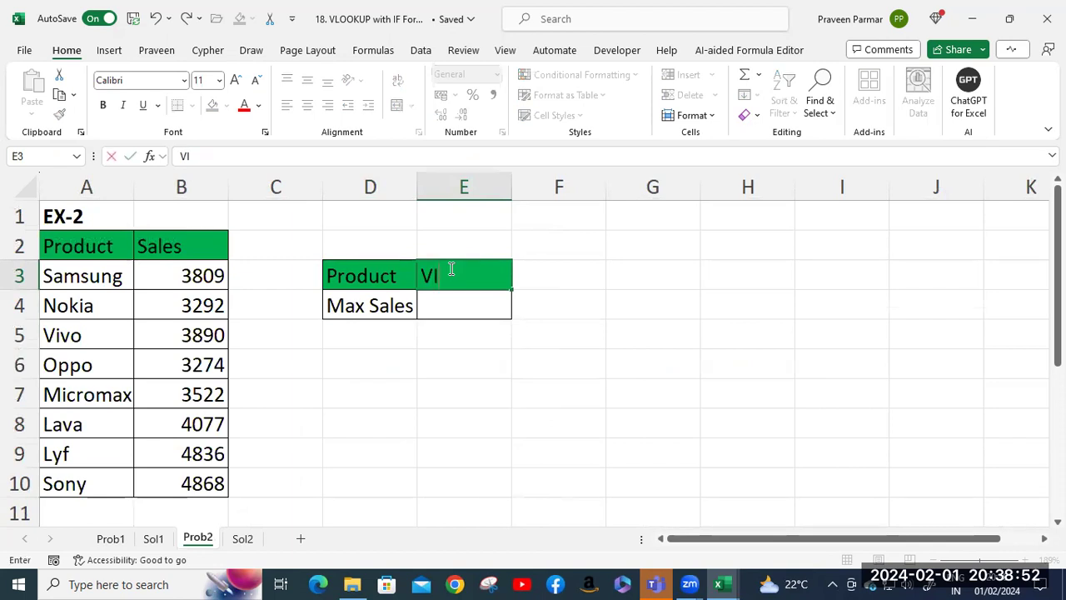
type("vo")
key("Return")
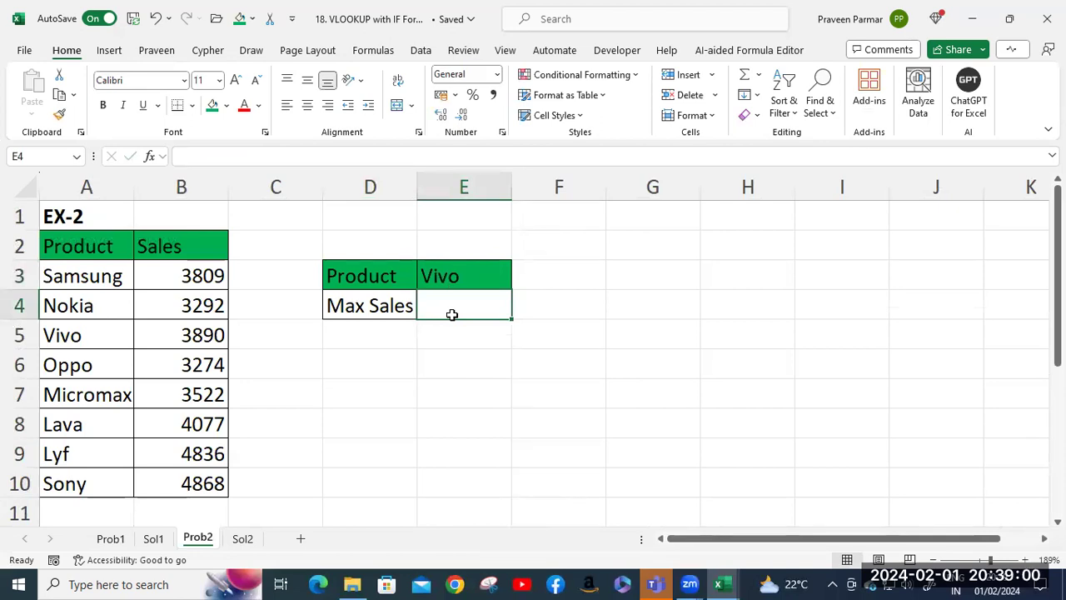
Step: On the Sol2 sheet, examine the logical test and the $A$3:$B$10 table array in E4's IF and VLOOKUP formula
left_click(243, 539)
double_click(489, 306)
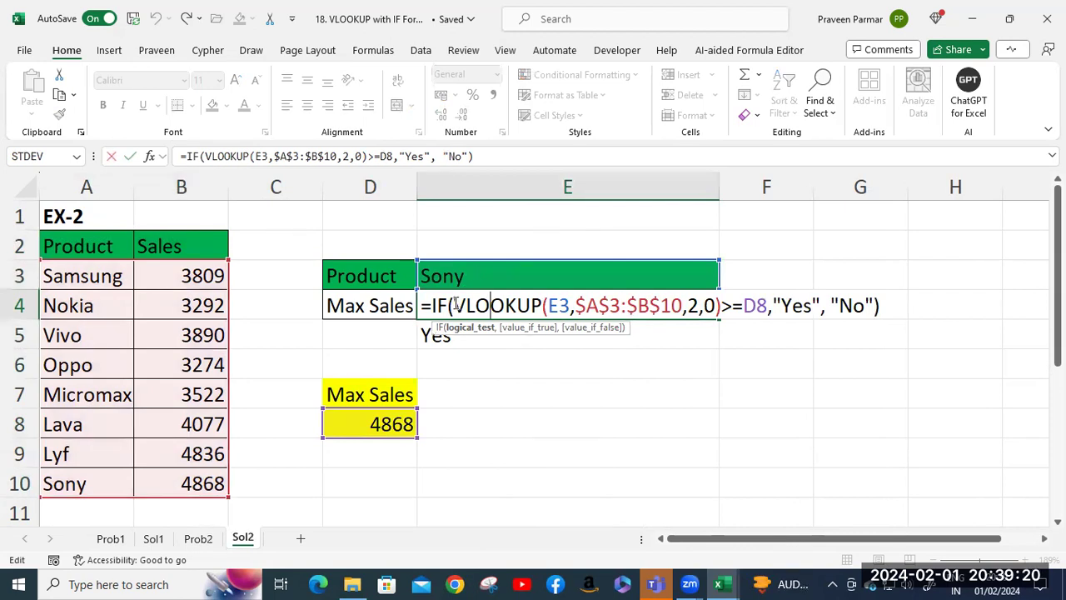
left_click_drag(458, 304, 768, 305)
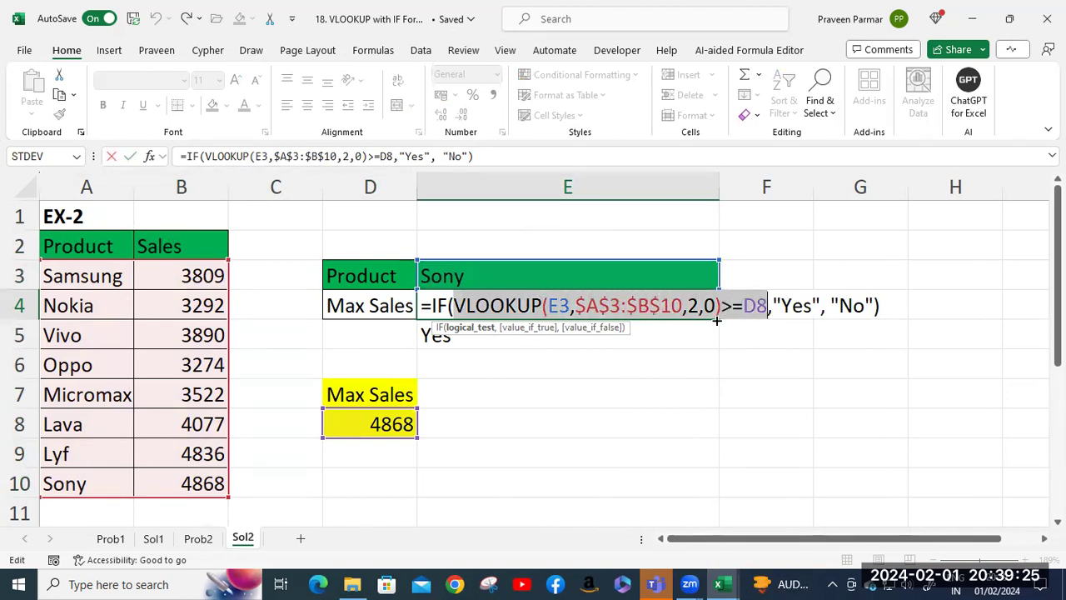
left_click(587, 306)
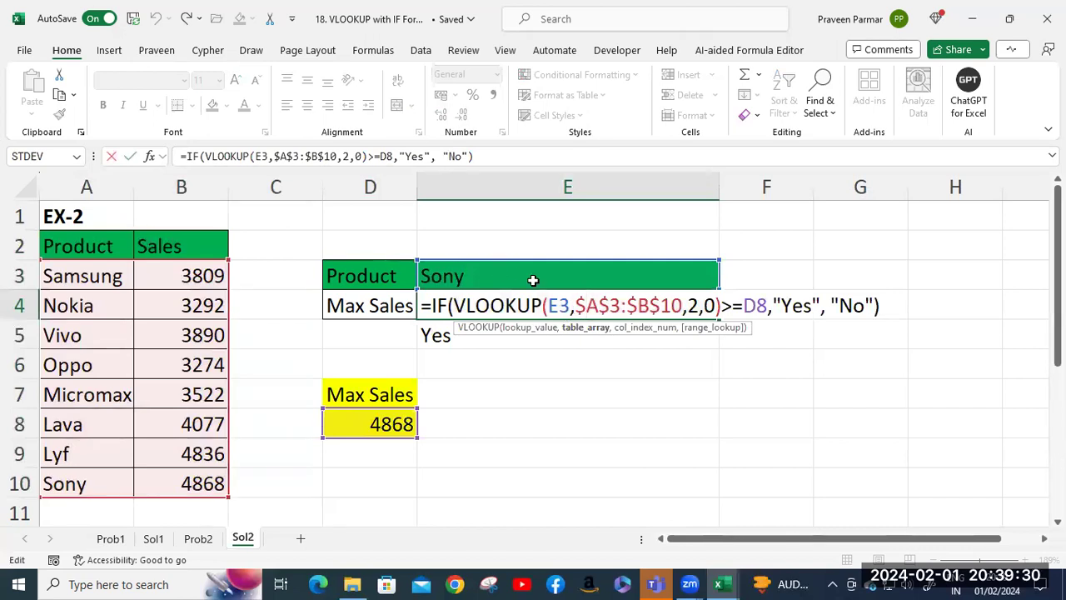
left_click_drag(578, 305, 682, 305)
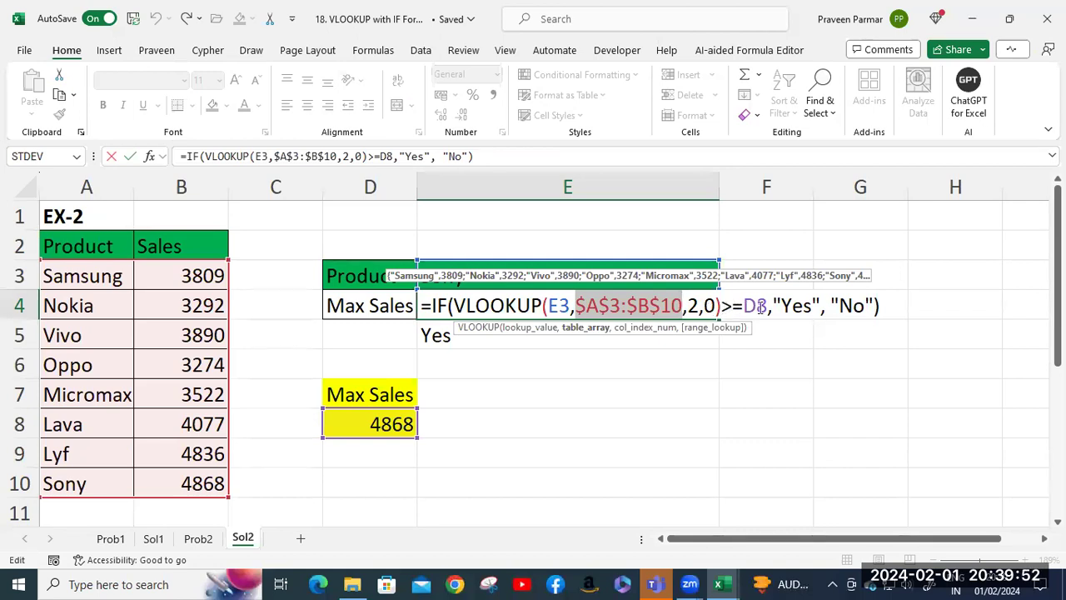
key("ctrl+Return")
Step: Examine the MAX(B3:B10) formula in D8 under the yellow Max Sales label
double_click(376, 429)
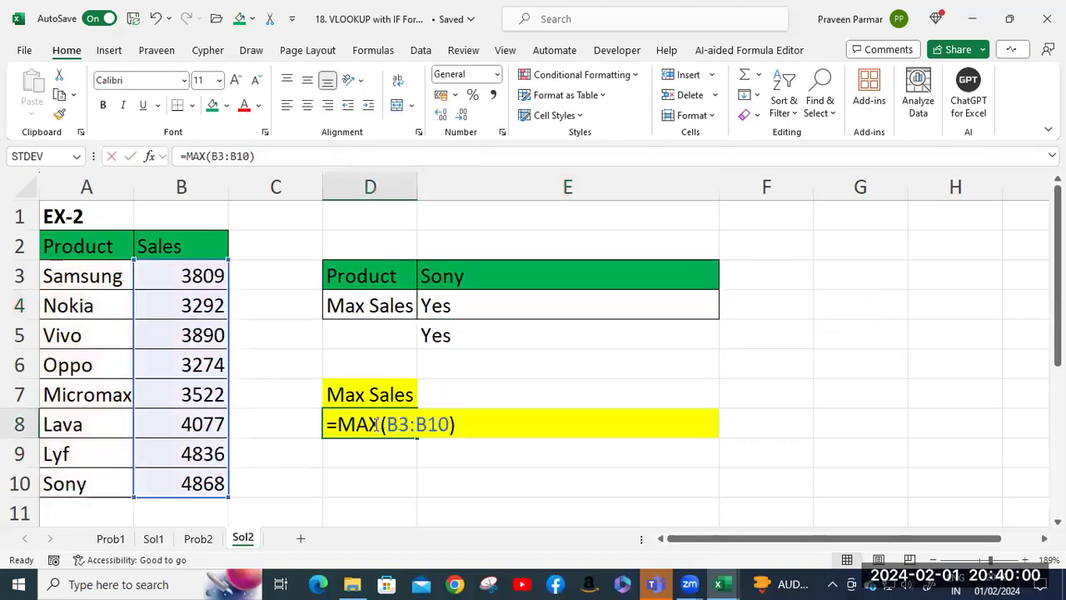
left_click_drag(426, 420, 459, 421)
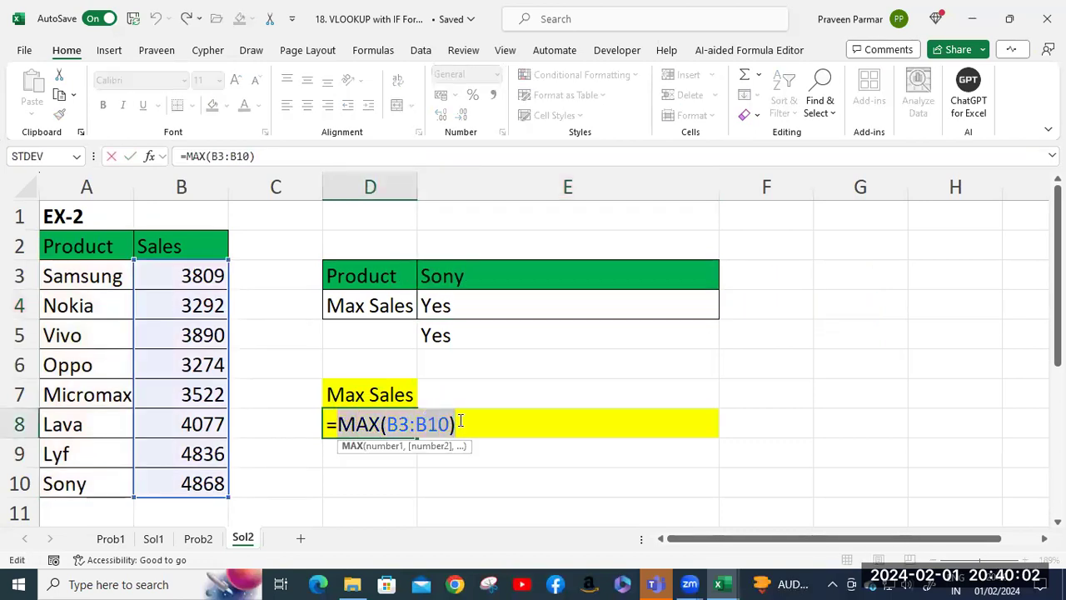
scroll(465, 404, "down", 4)
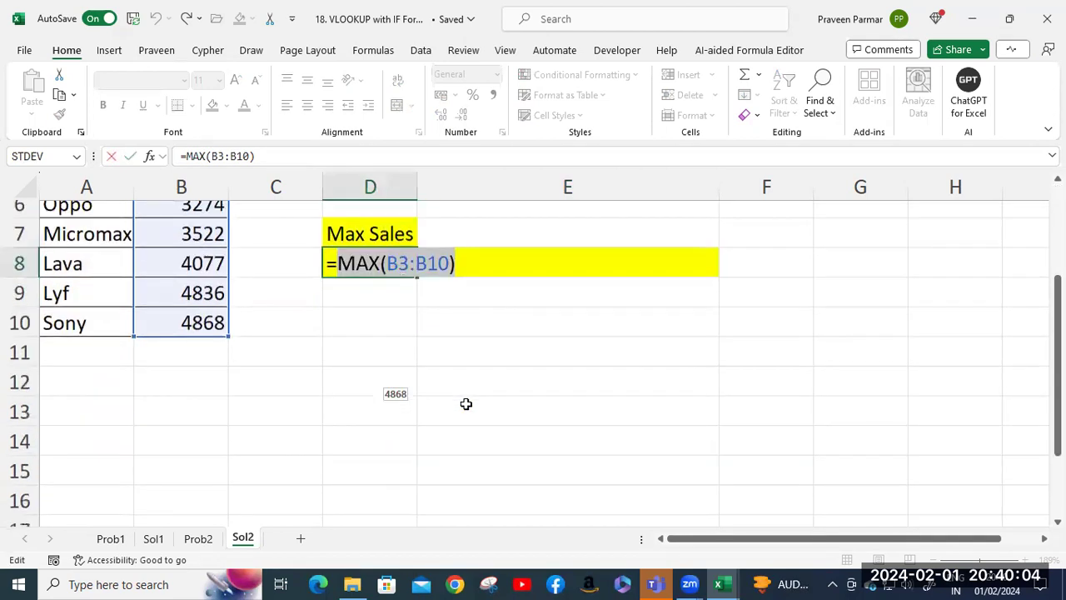
scroll(466, 404, "up", 3)
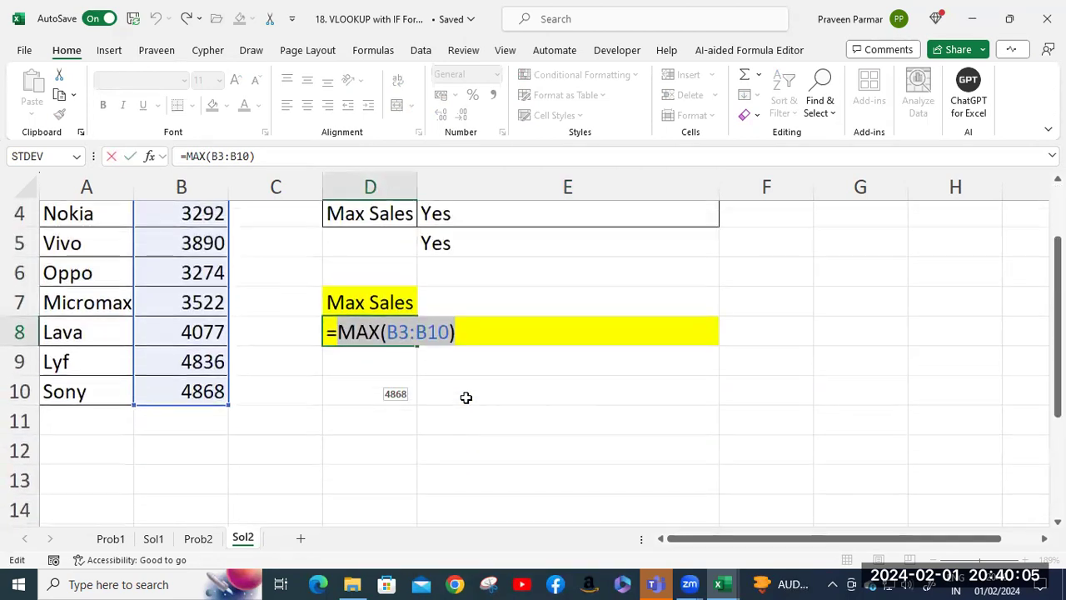
left_click(464, 337)
key("Tab")
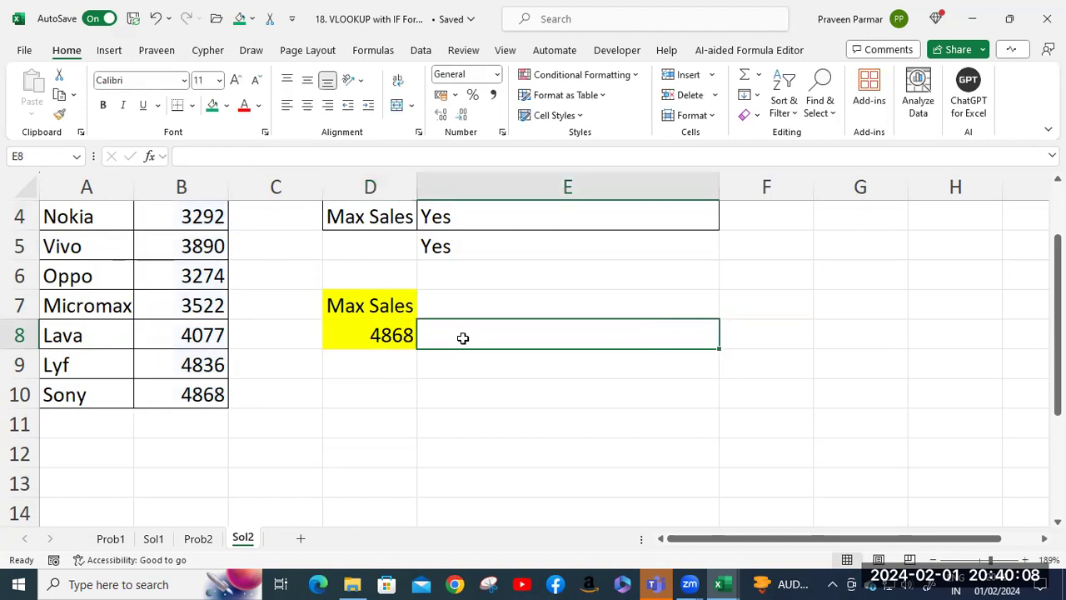
scroll(391, 331, "up", 1)
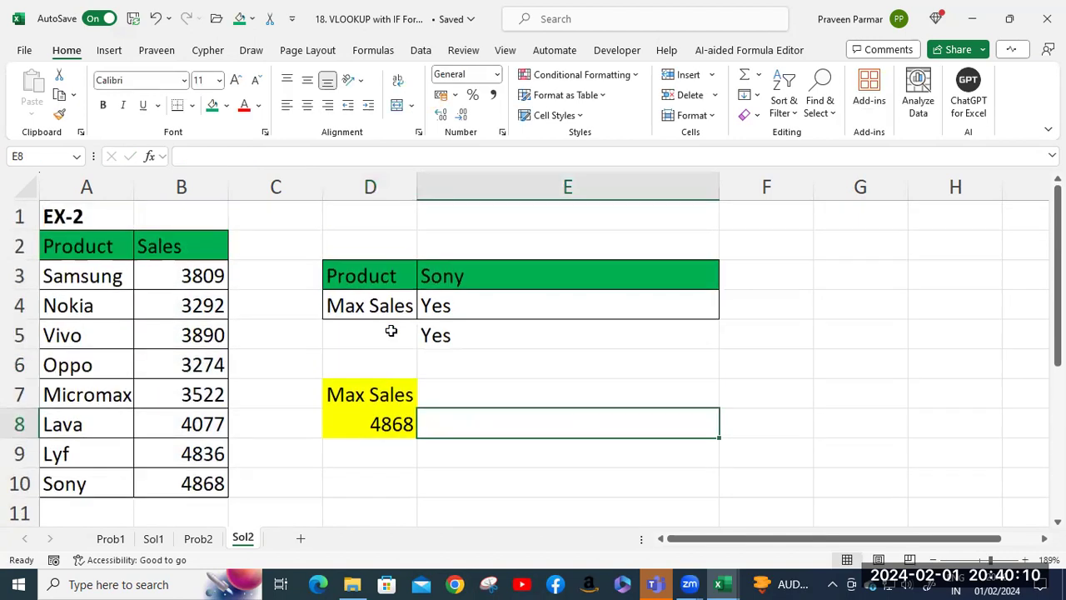
Step: Replace the D8 reference in E4's IF formula with MAX(B3:B10)
double_click(457, 306)
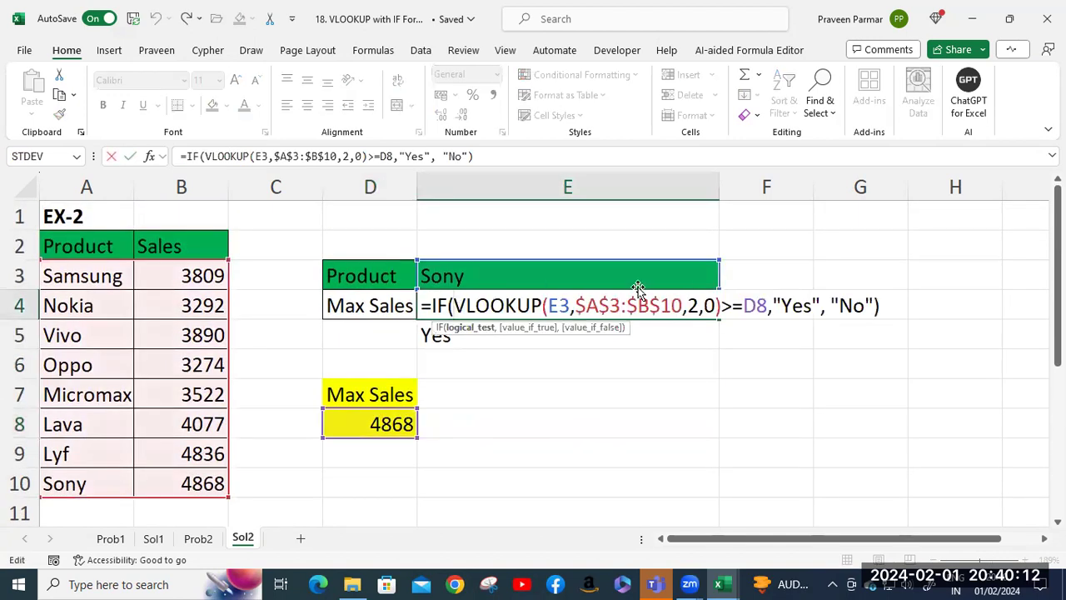
left_click_drag(744, 306, 768, 305)
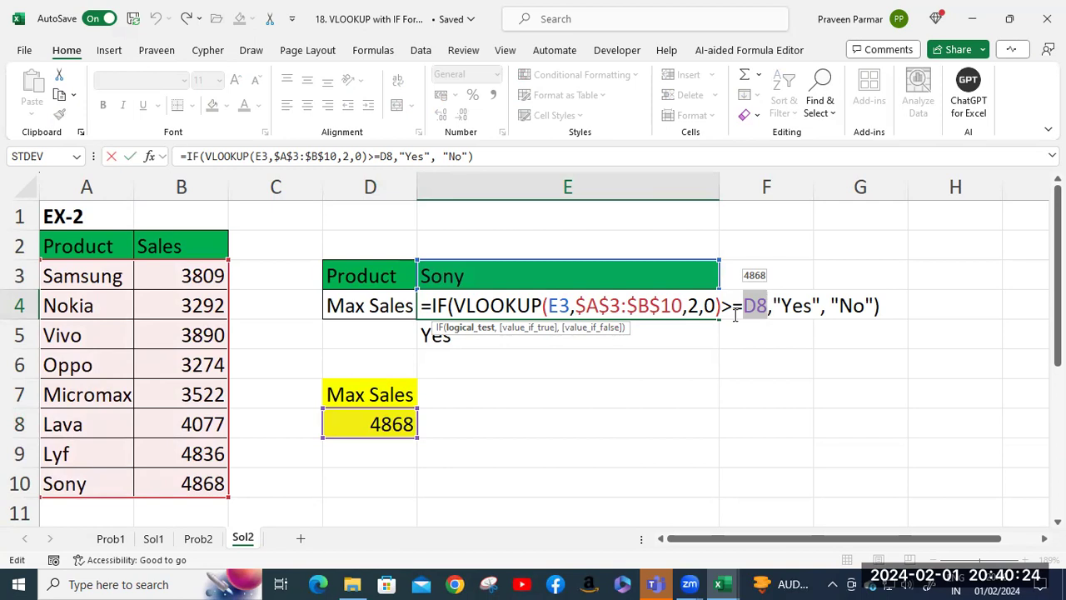
type("mas")
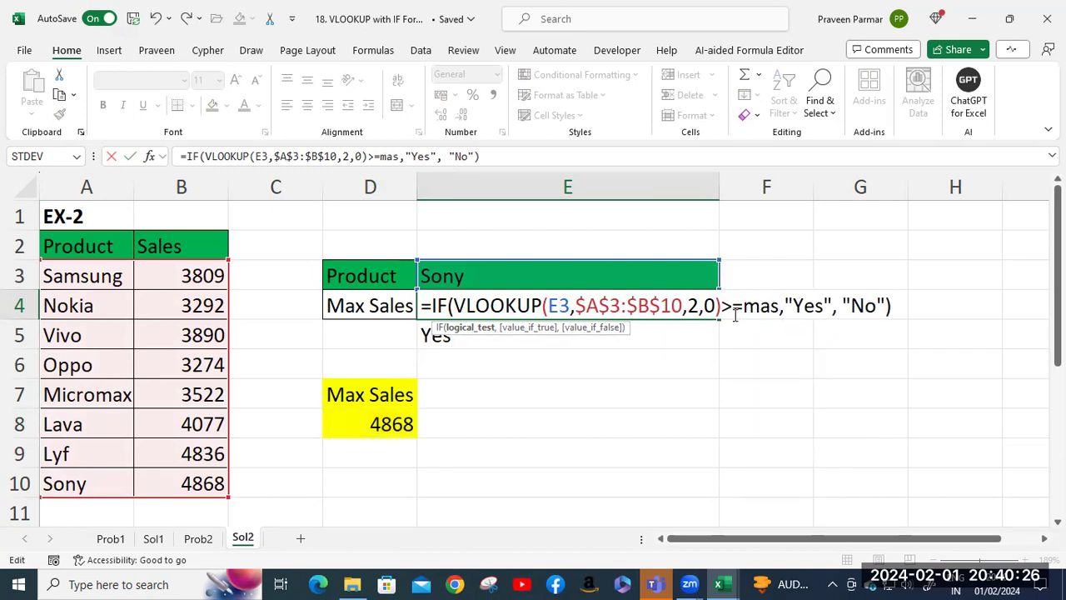
key("BackSpace")
type("x")
key("Tab")
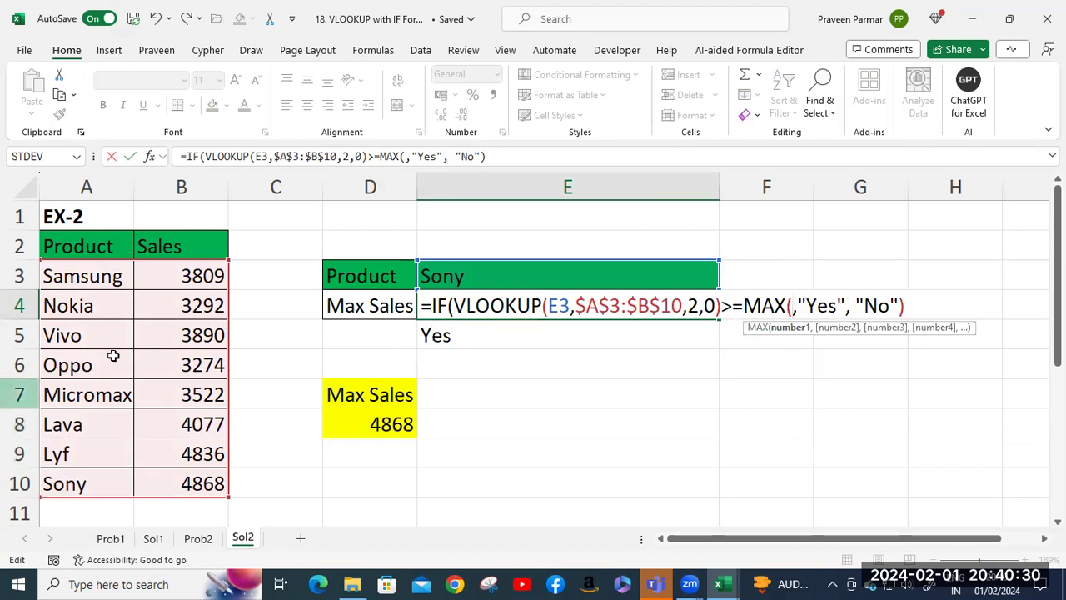
left_click(189, 276)
left_click(188, 478, "shift")
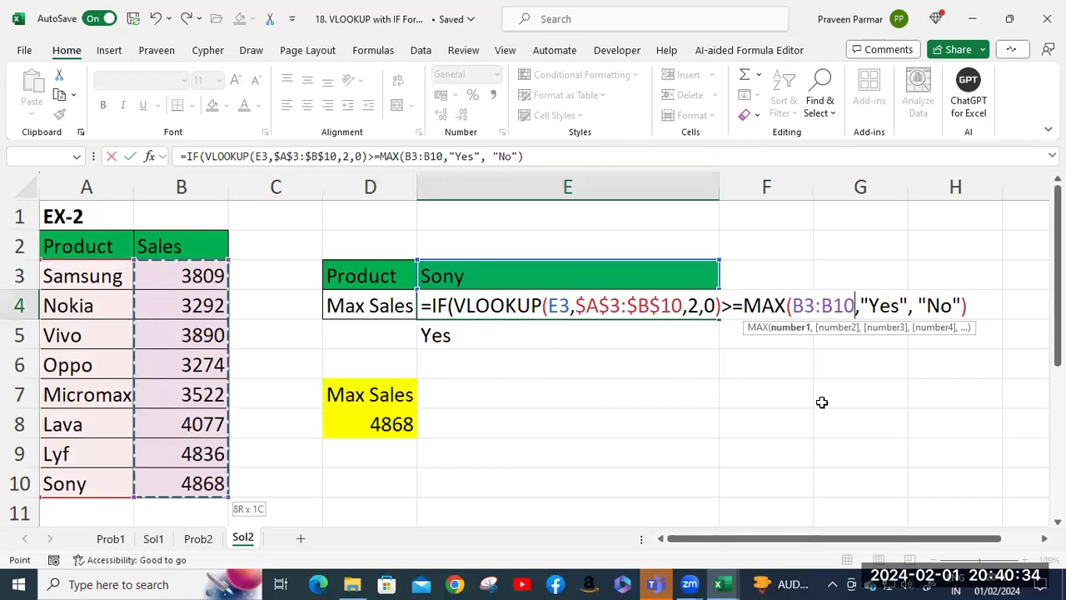
type("),")
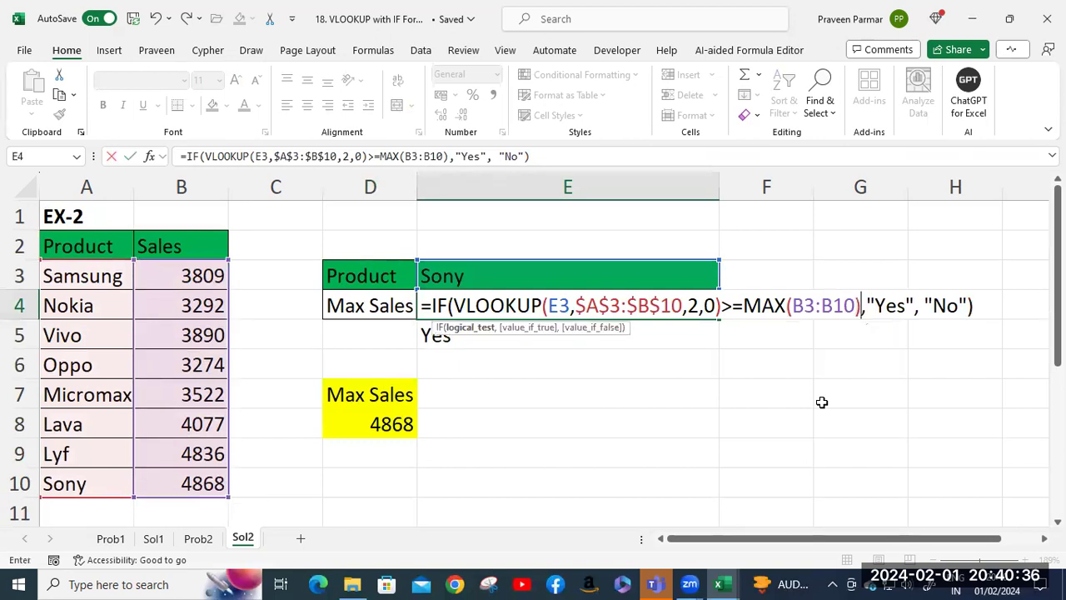
key("Return")
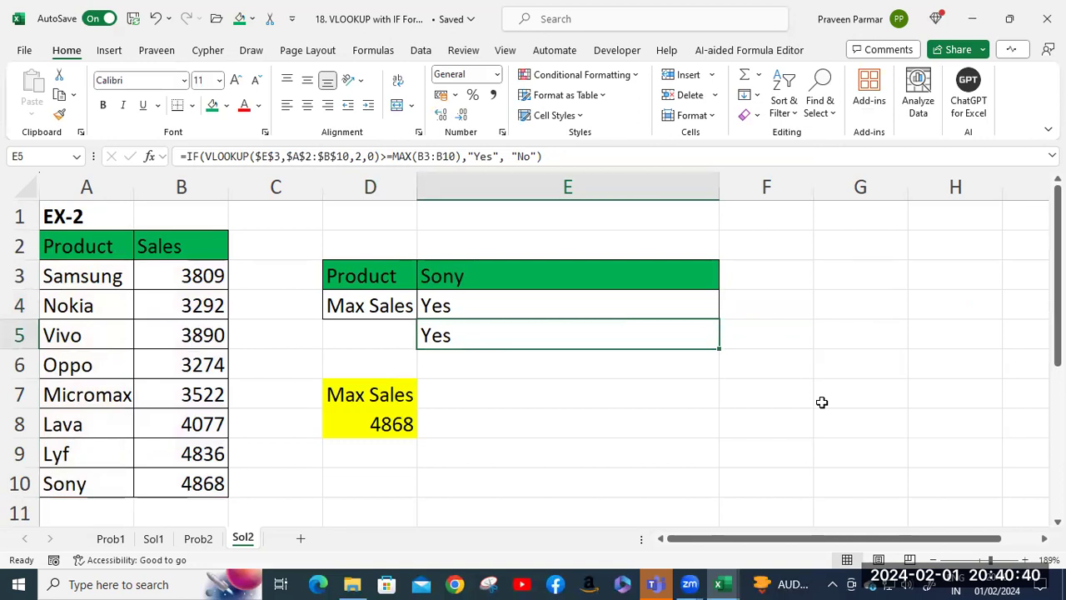
Step: Replace the VLOOKUP part of E4's formula with its calculated value and review the resulting logical test
double_click(468, 306)
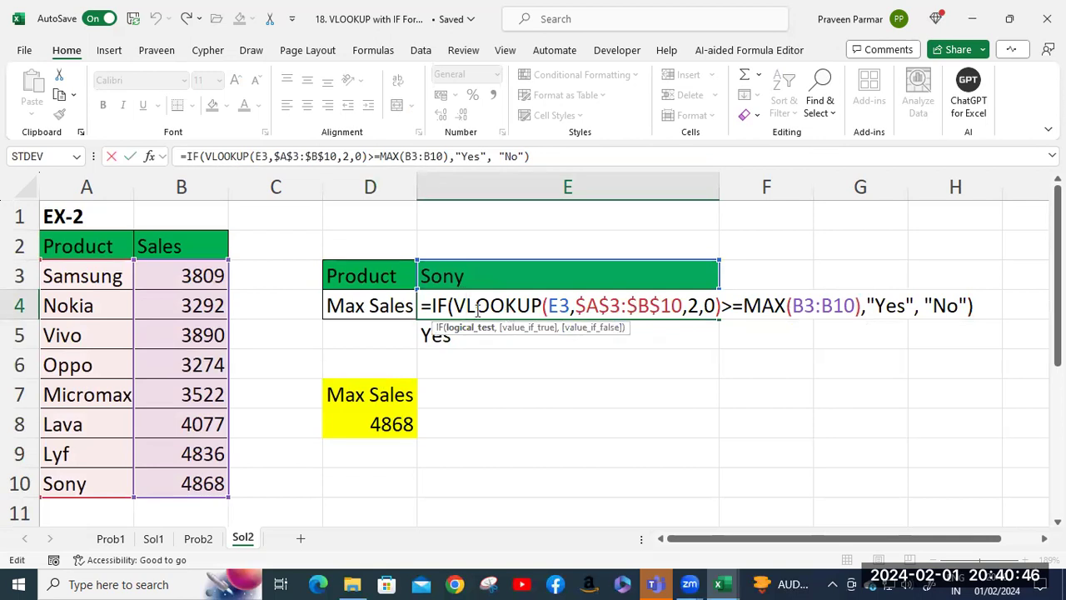
left_click(723, 305, "shift")
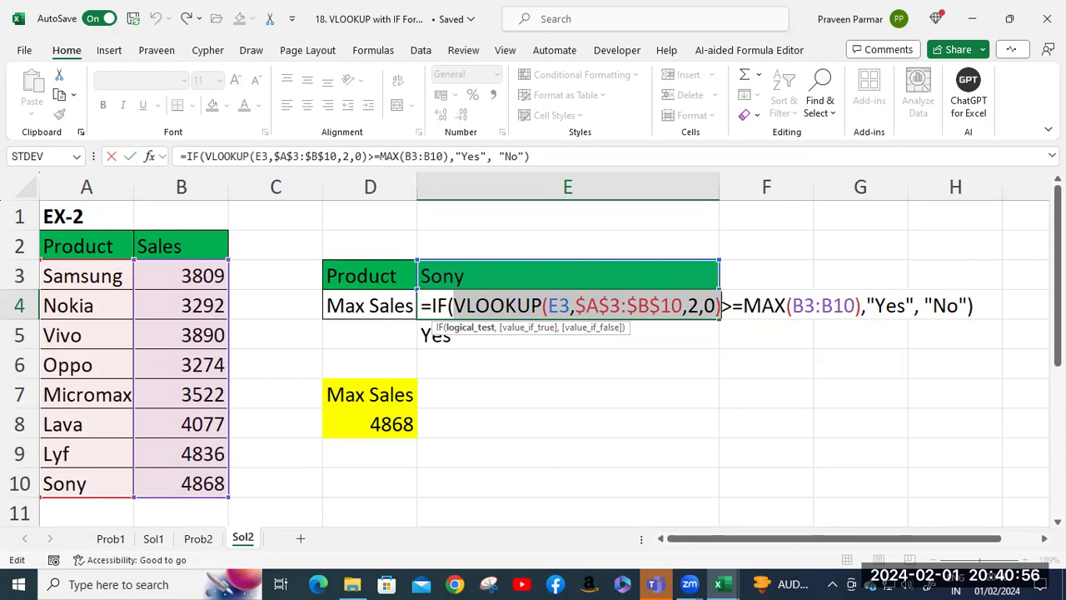
key("F9")
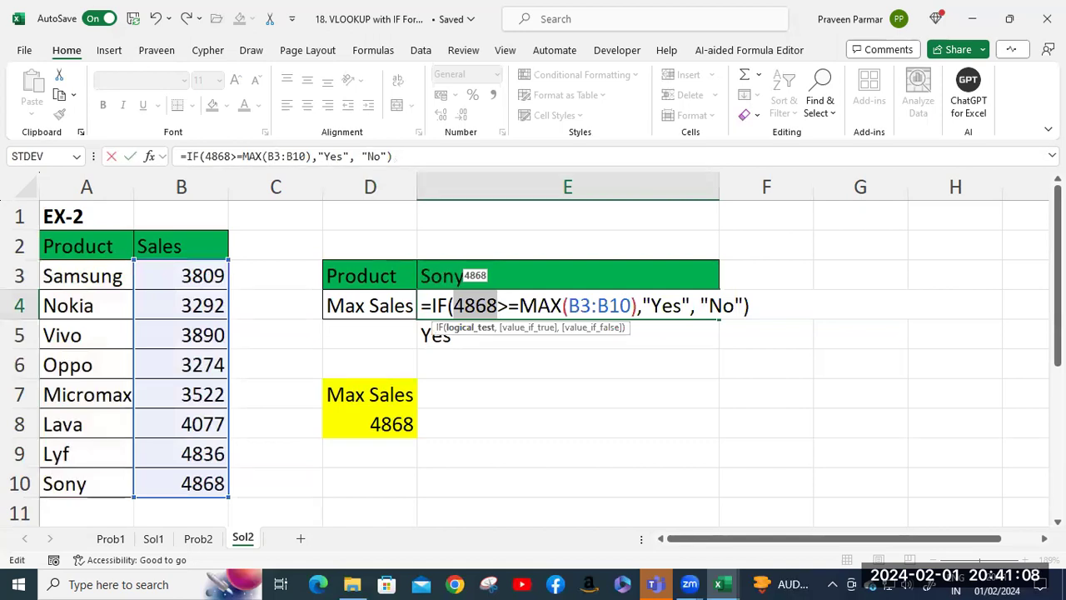
key("Return")
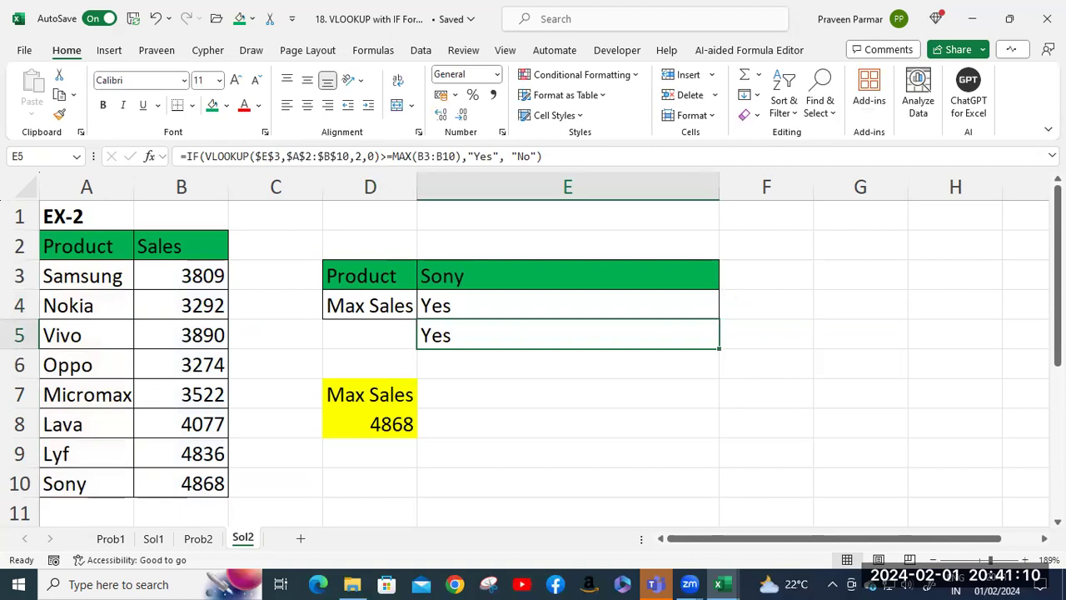
double_click(600, 310)
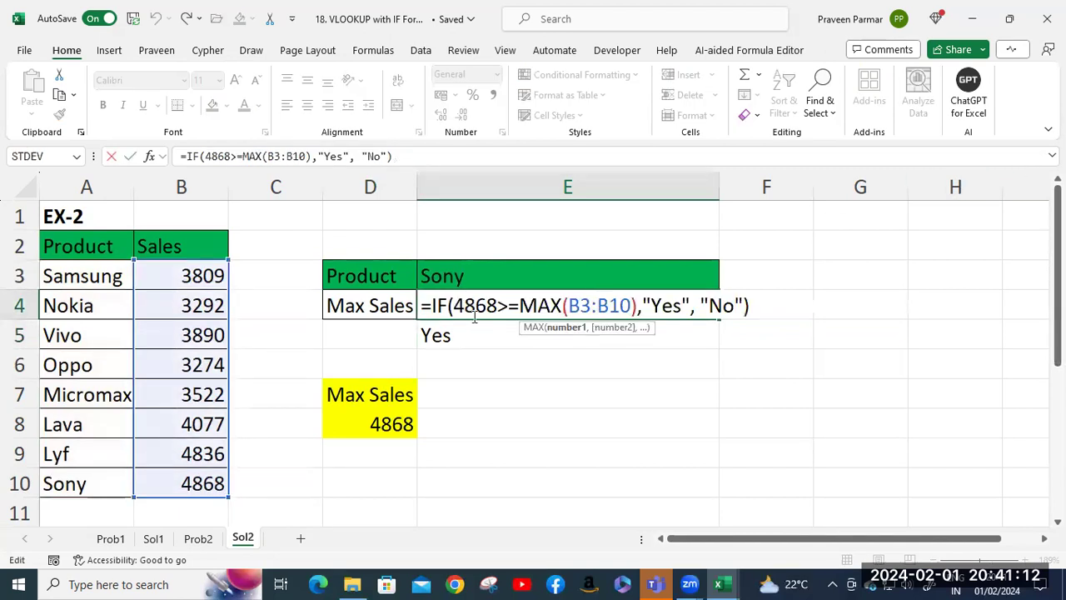
left_click_drag(450, 306, 643, 305)
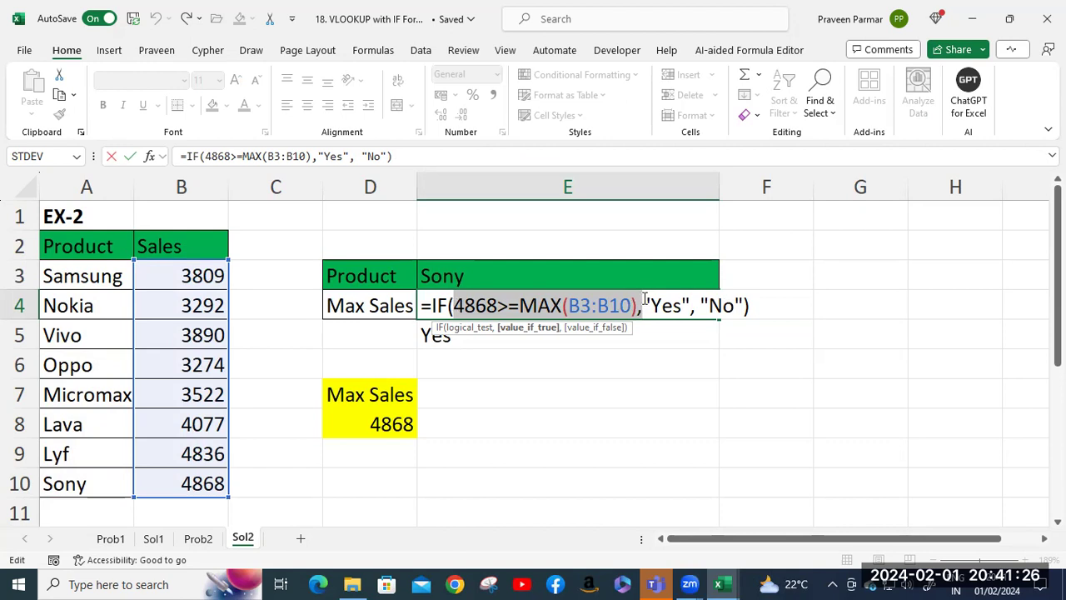
key("ctrl+Return")
Step: Set the product in E3 on the Sol2 sheet to Nokia
left_click(506, 273)
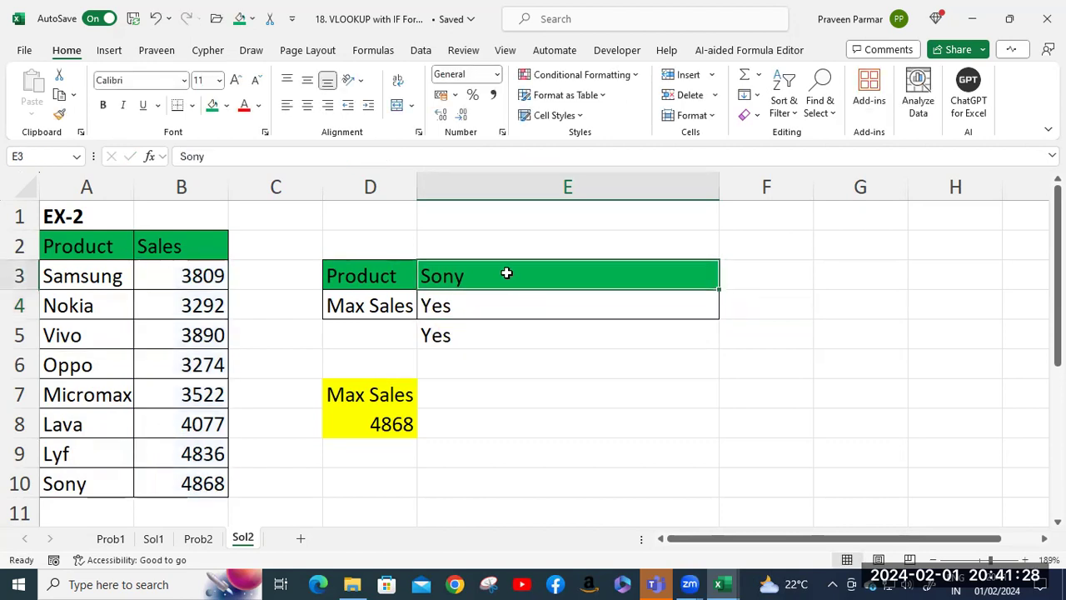
type("Nok")
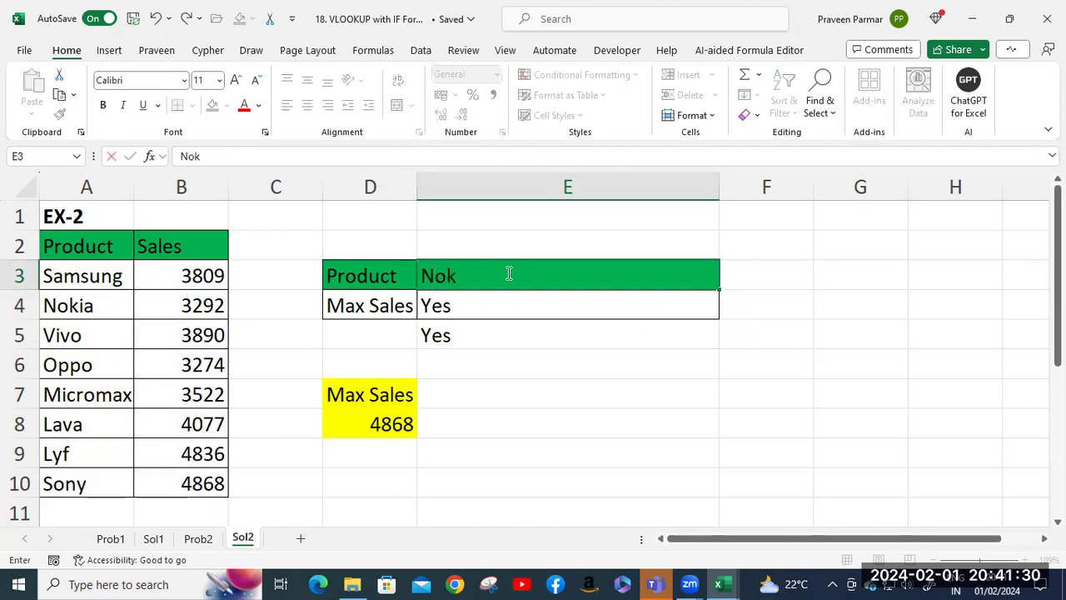
type("ia")
key("Return")
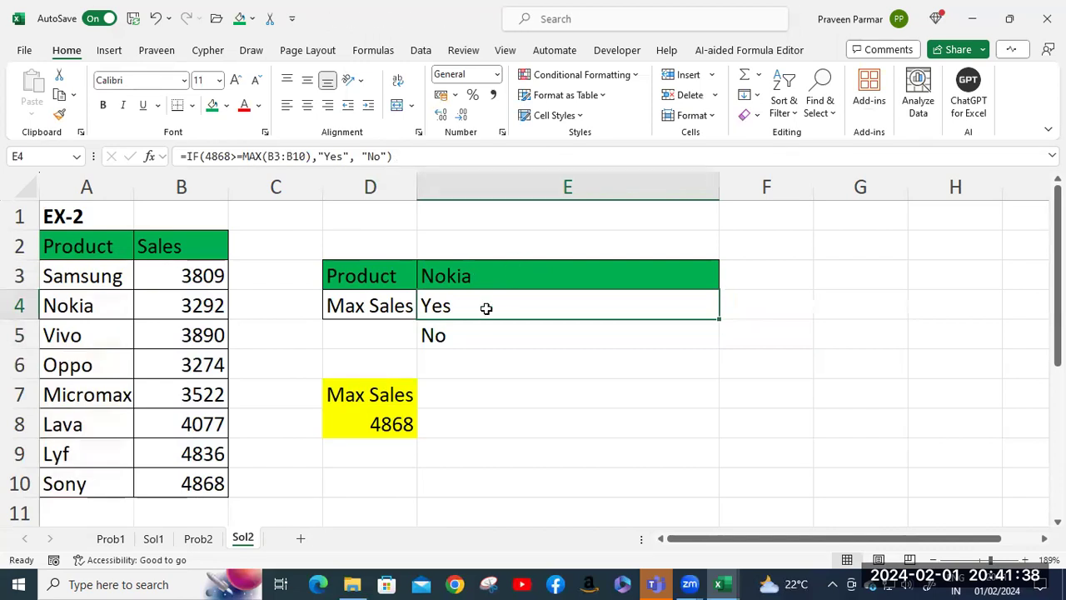
Step: Replace the fixed 4868 in E4's IF formula with a VLOOKUP that uses $E$3 as the lookup value
double_click(488, 307)
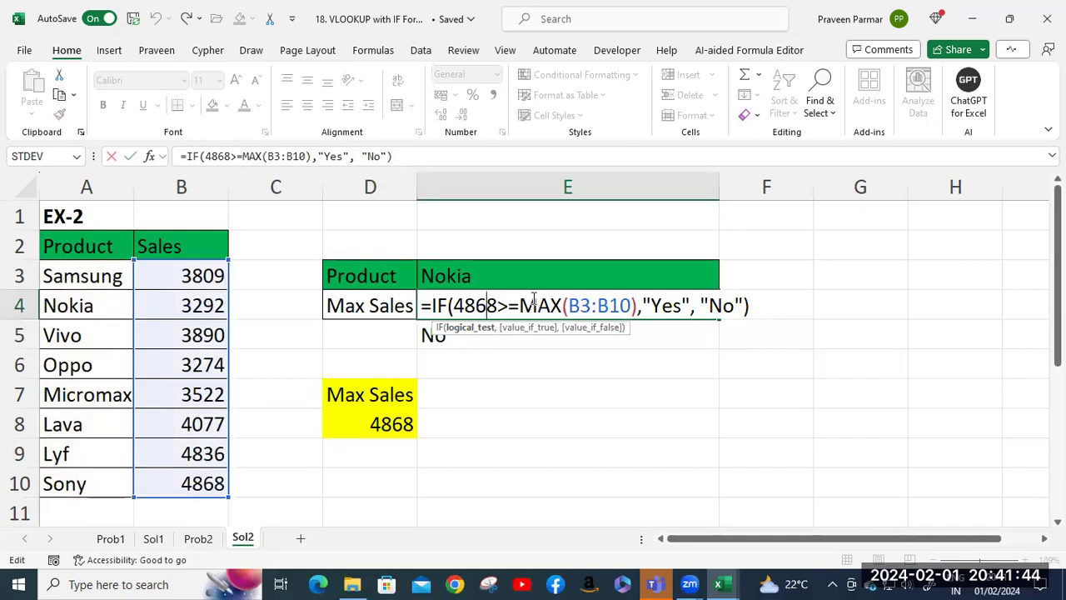
left_click(533, 383)
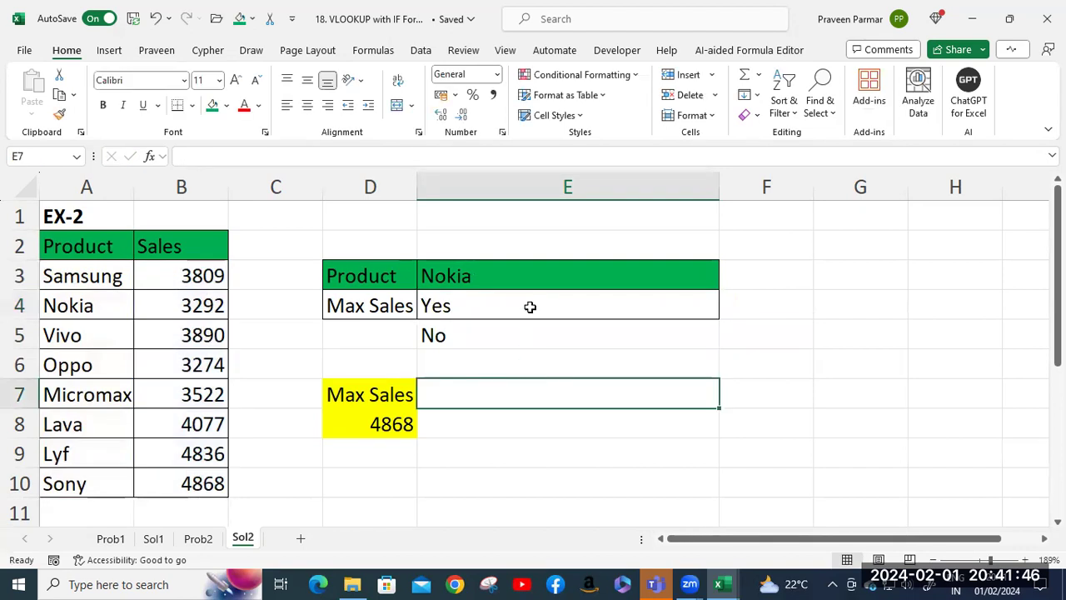
left_click(530, 306)
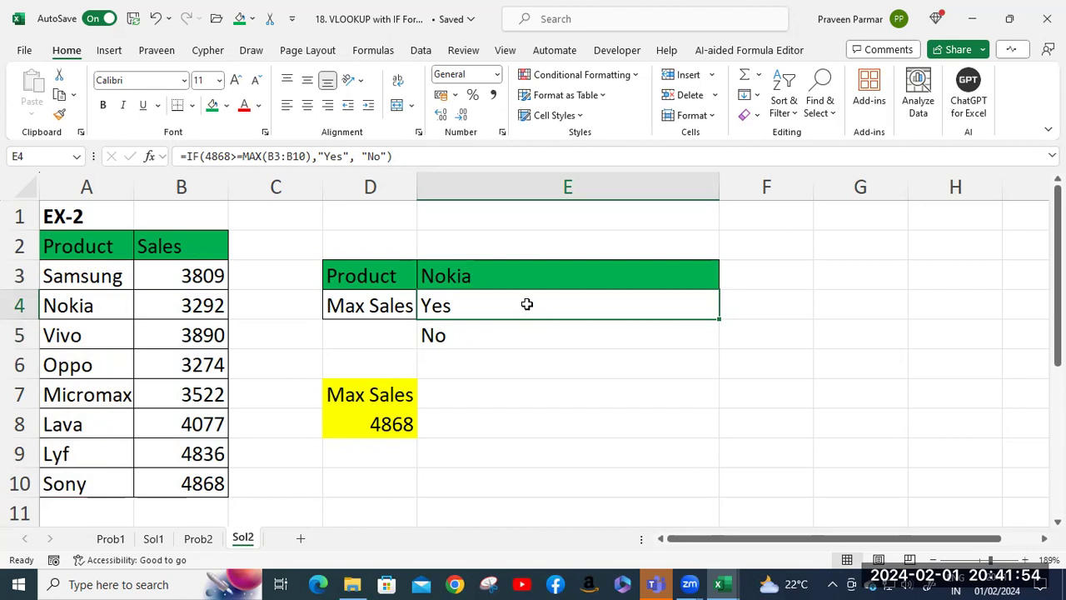
double_click(527, 303)
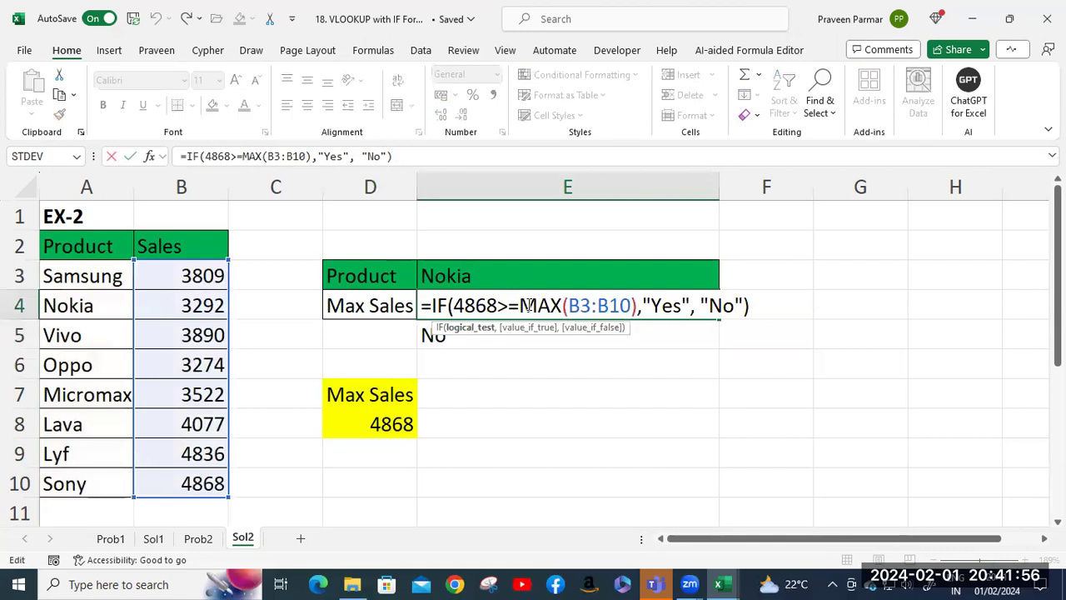
left_click_drag(498, 306, 452, 306)
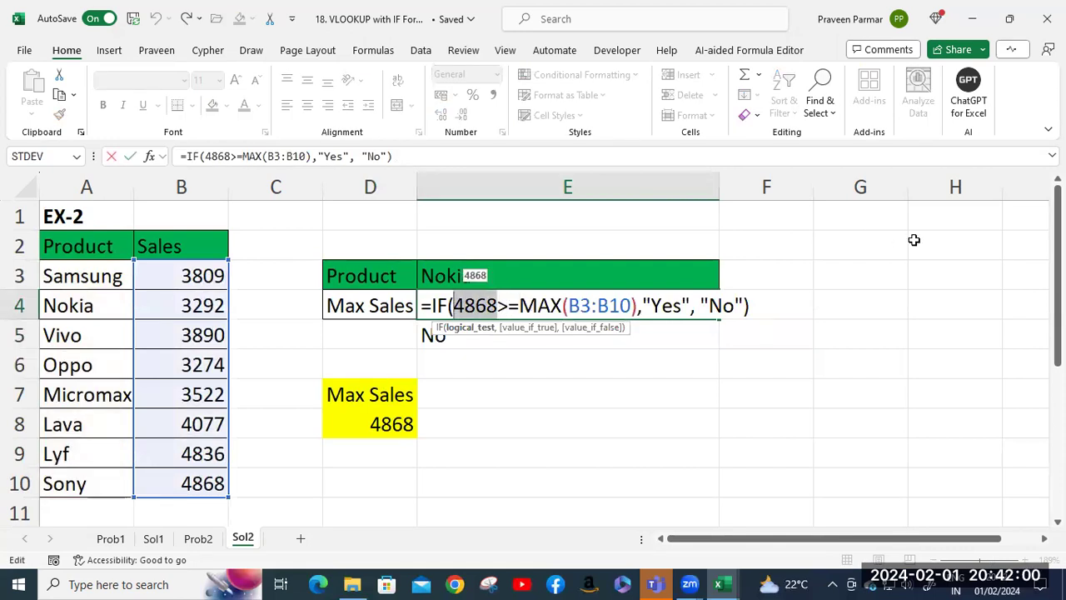
type("vlo")
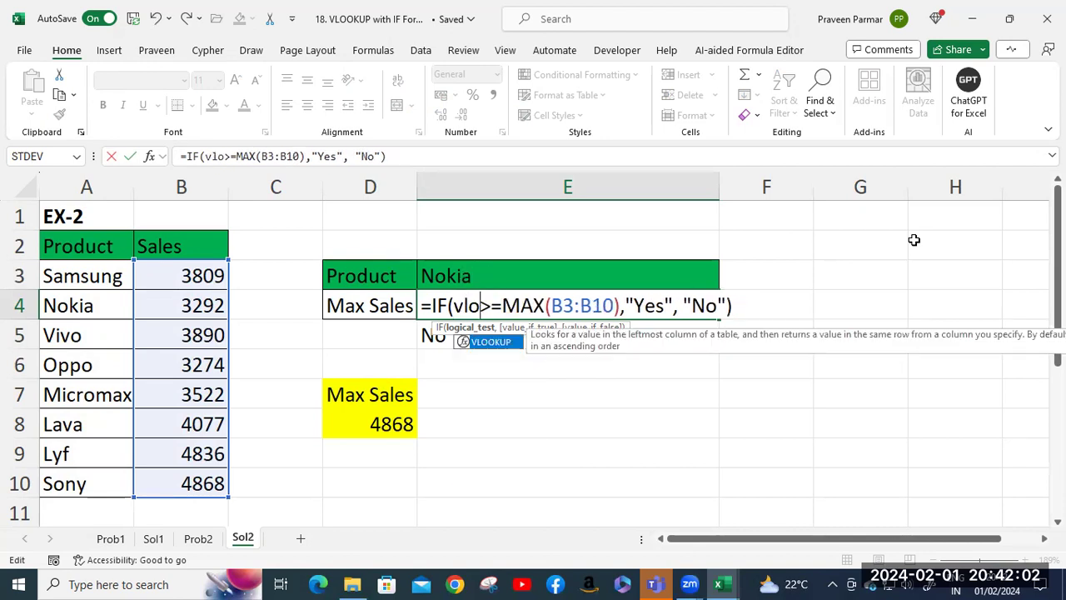
key("Tab")
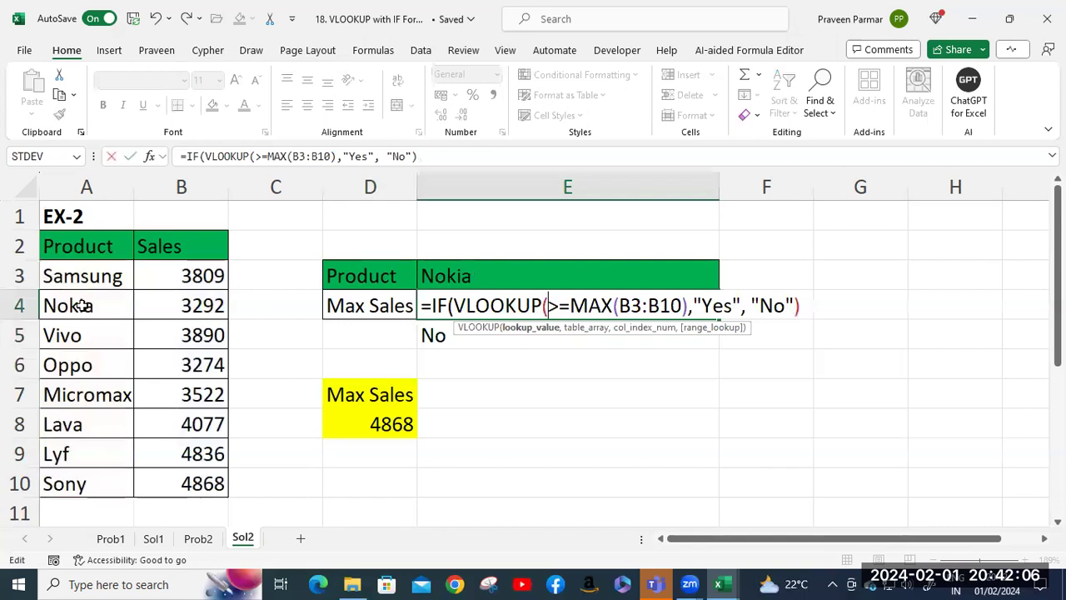
left_click(469, 276)
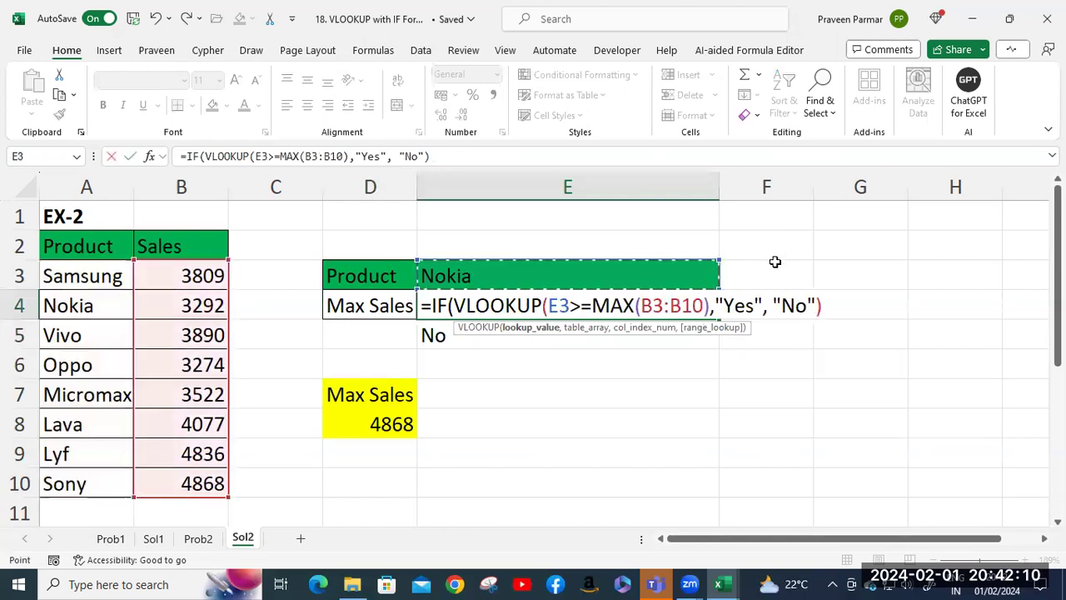
key("F4")
type(",")
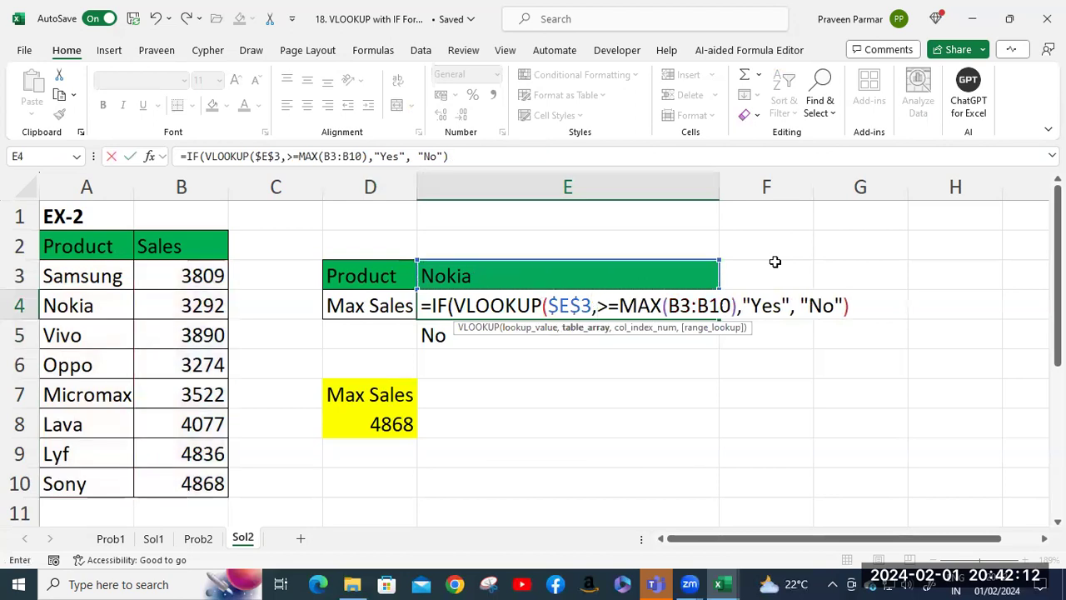
Step: Complete the VLOOKUP in E4 with table array $A$2:$B$10, column index 2 and range lookup 0
left_click(63, 240)
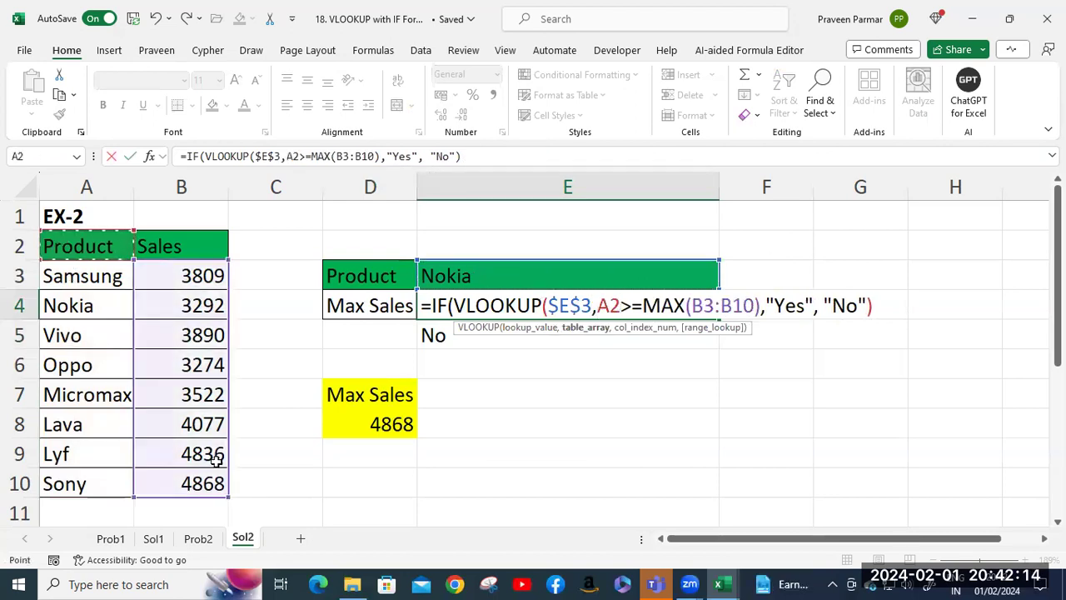
left_click(212, 476, "shift")
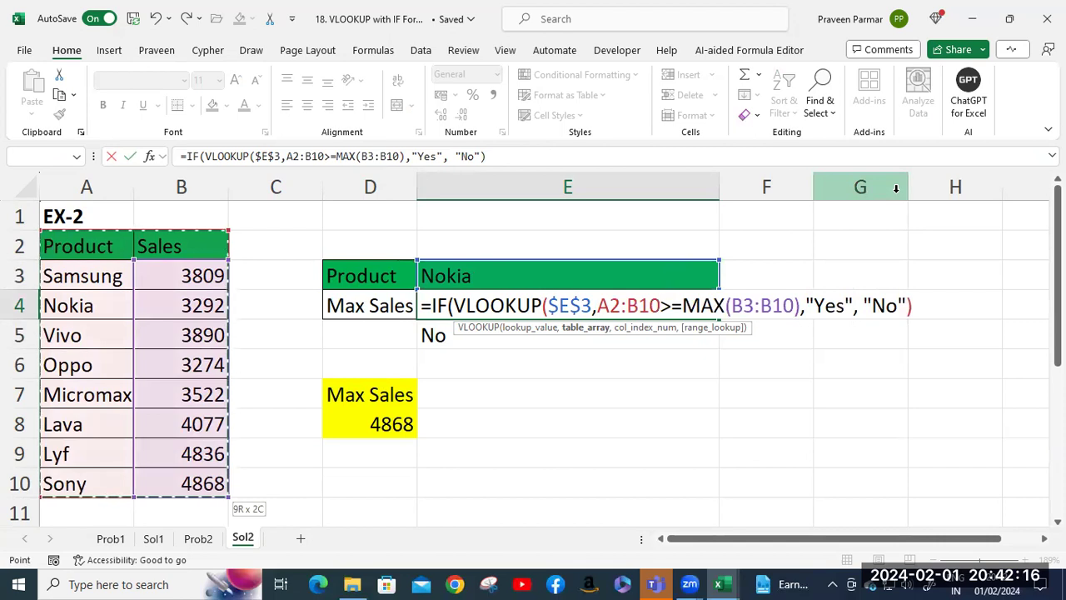
key("F4")
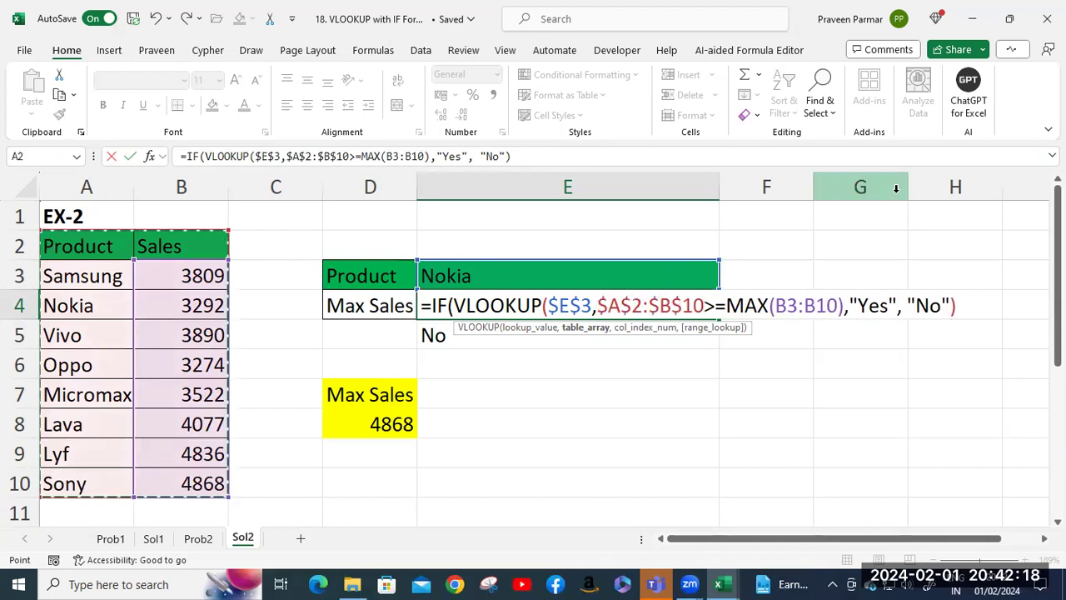
type(",")
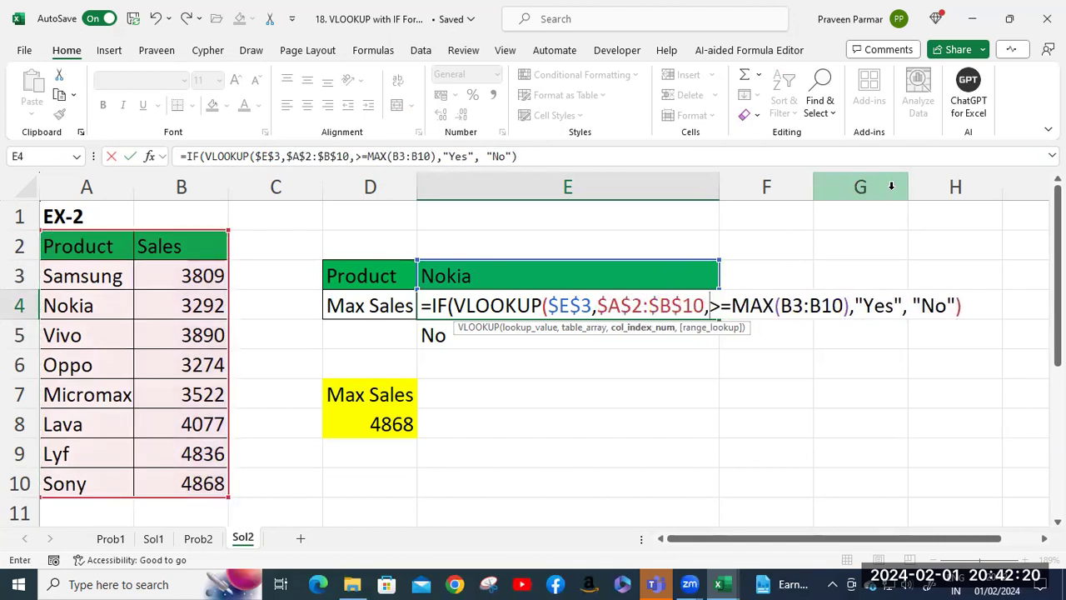
type("2")
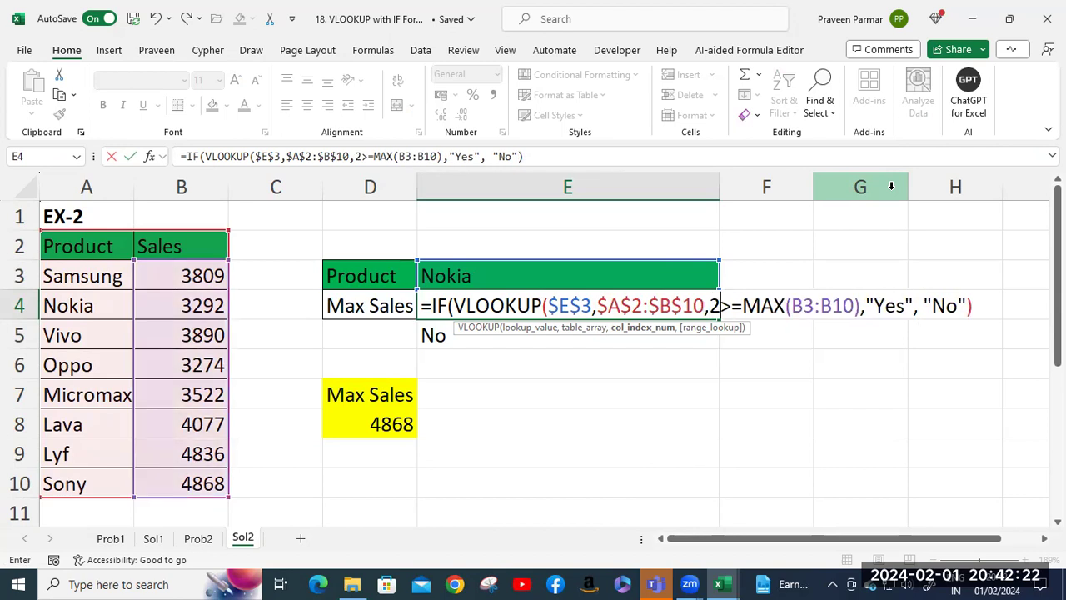
type(",")
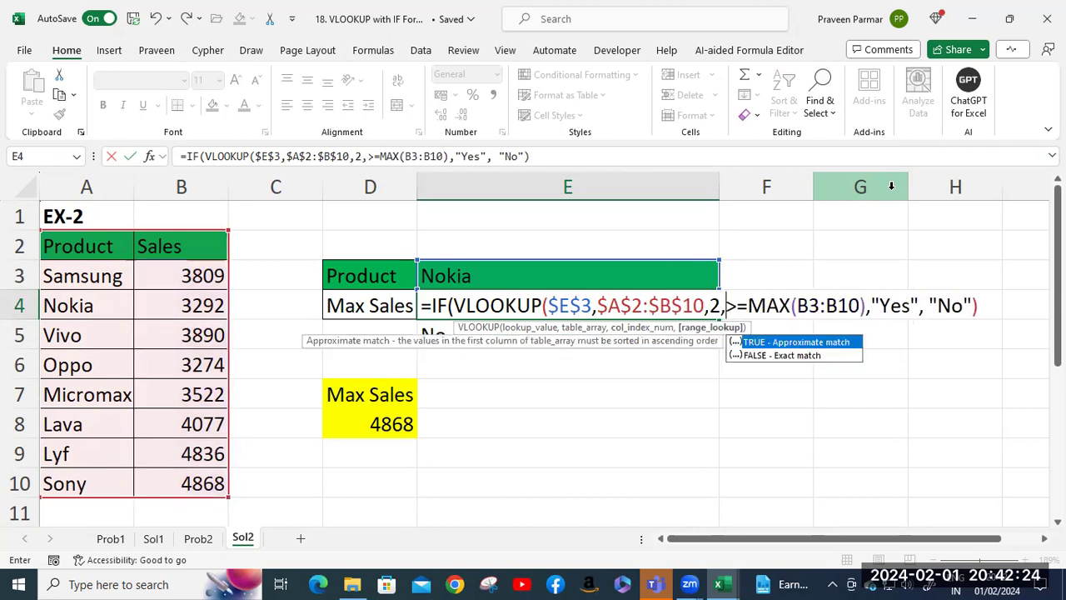
type("0)")
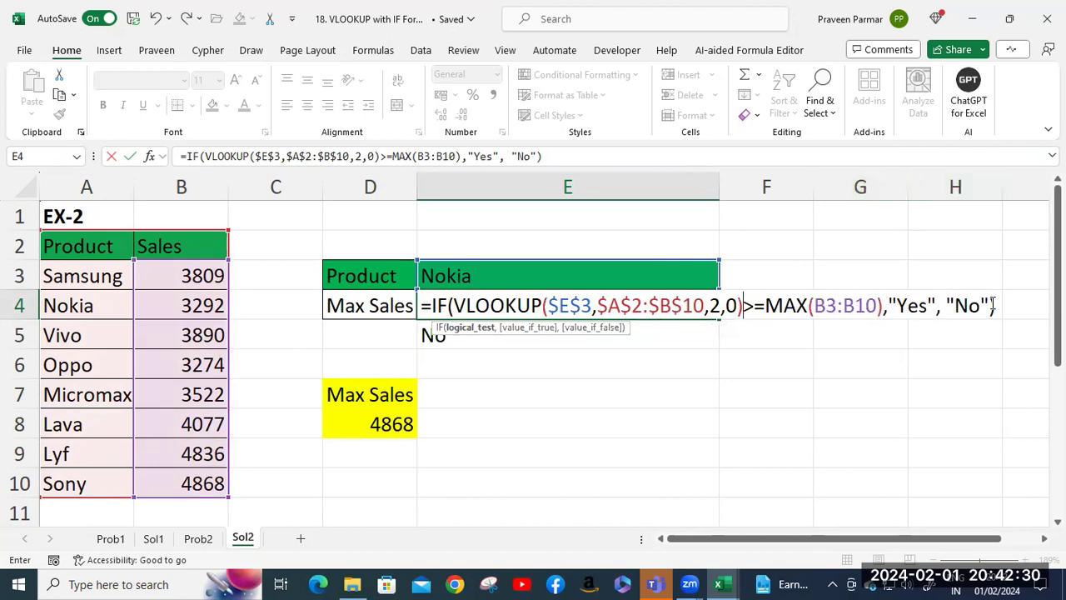
Step: Make the MAX range in E4's formula absolute as $B$3:$B$10 and enter the formula
left_click(816, 305)
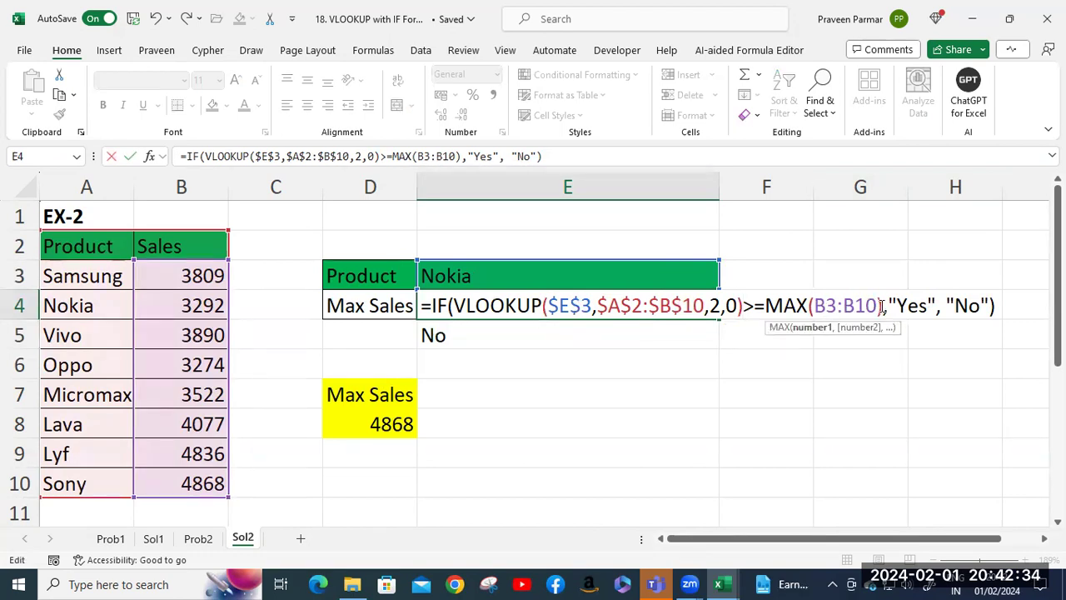
left_click(879, 306, "shift")
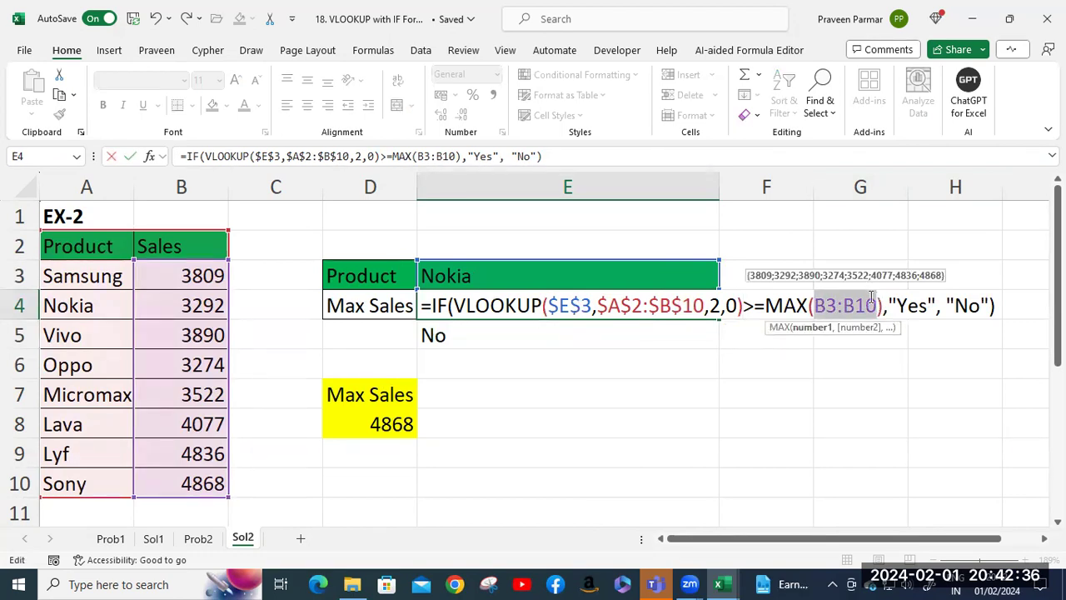
key("F4")
left_click(984, 306)
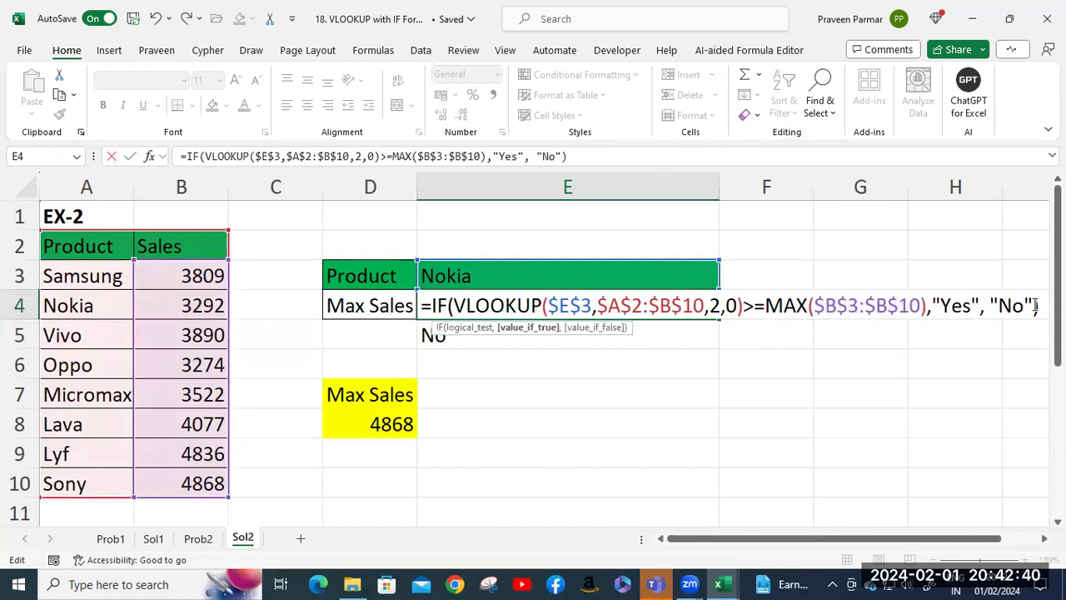
left_click(590, 159)
key("Return")
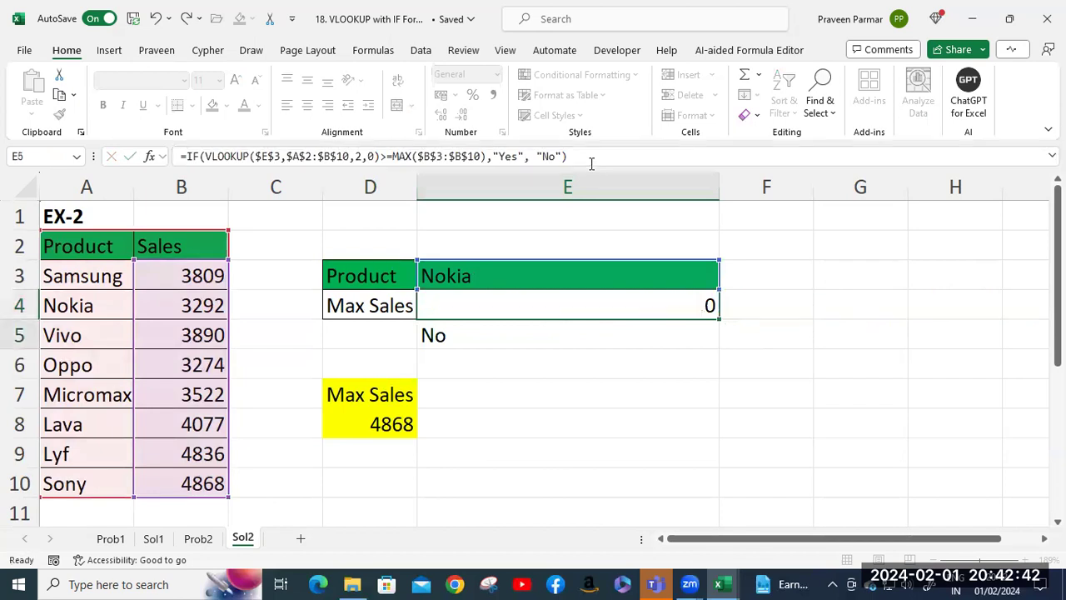
left_click(462, 307)
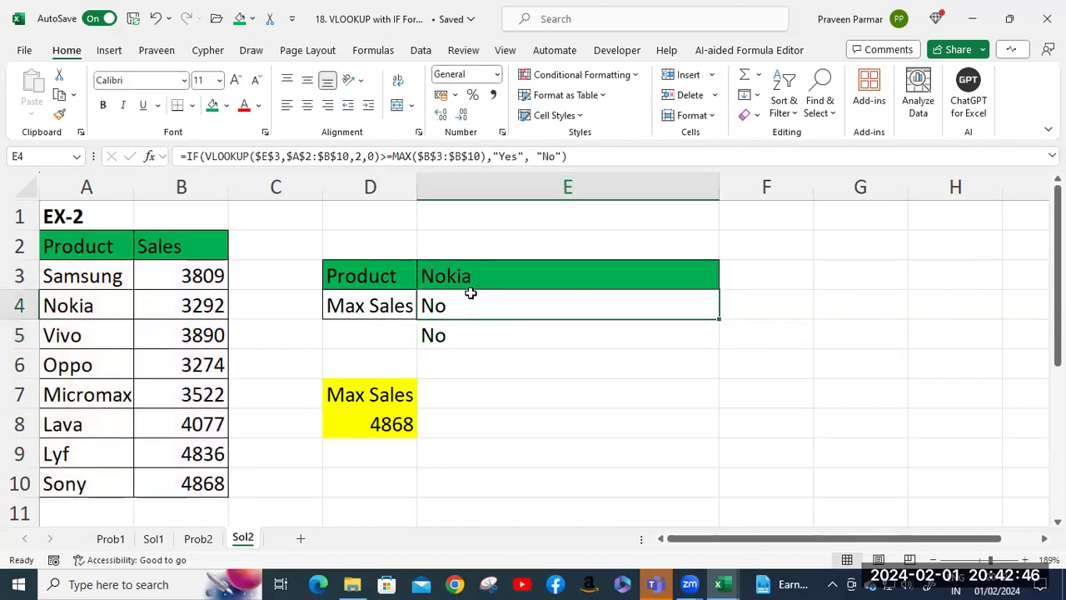
Step: Set the product in E3 to Sony to test the Max Sales formula
left_click(471, 276)
type("S")
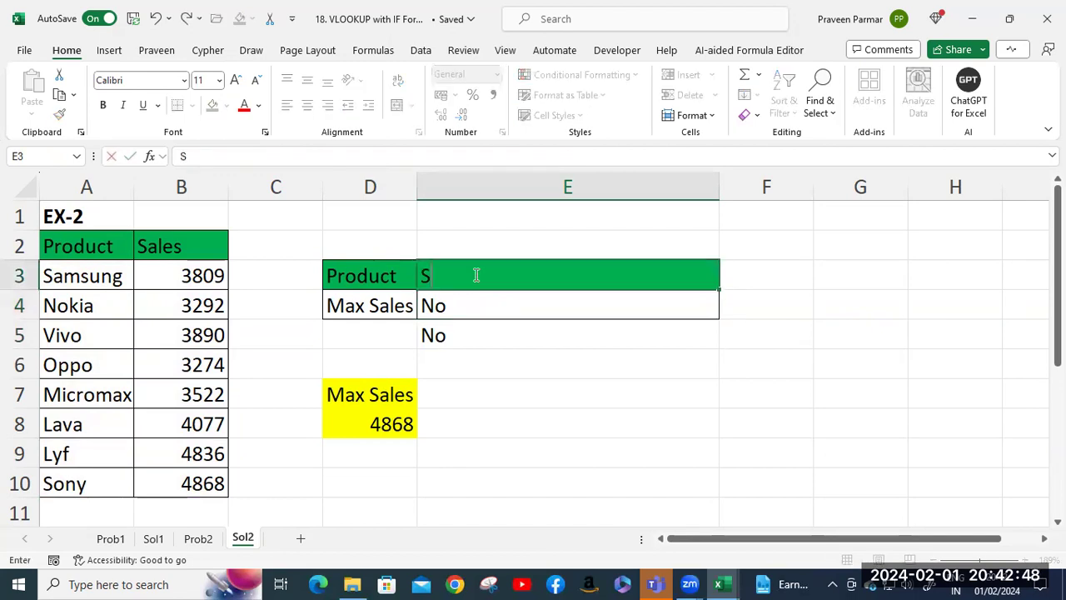
type("ony")
key("Return")
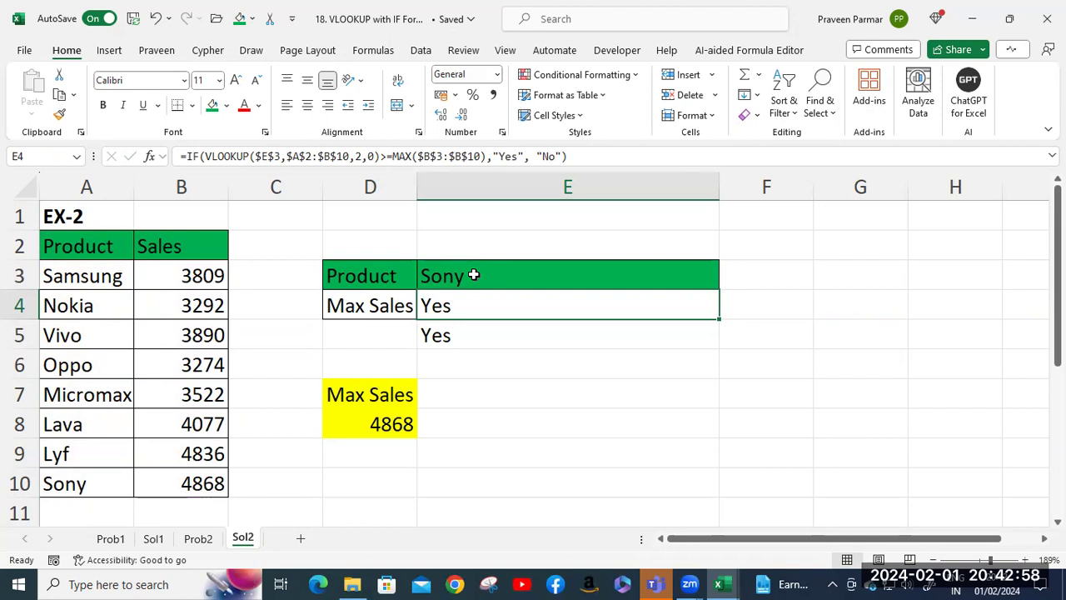
Step: Set the product in E3 to Micromax to test the Max Sales formula
left_click(458, 268)
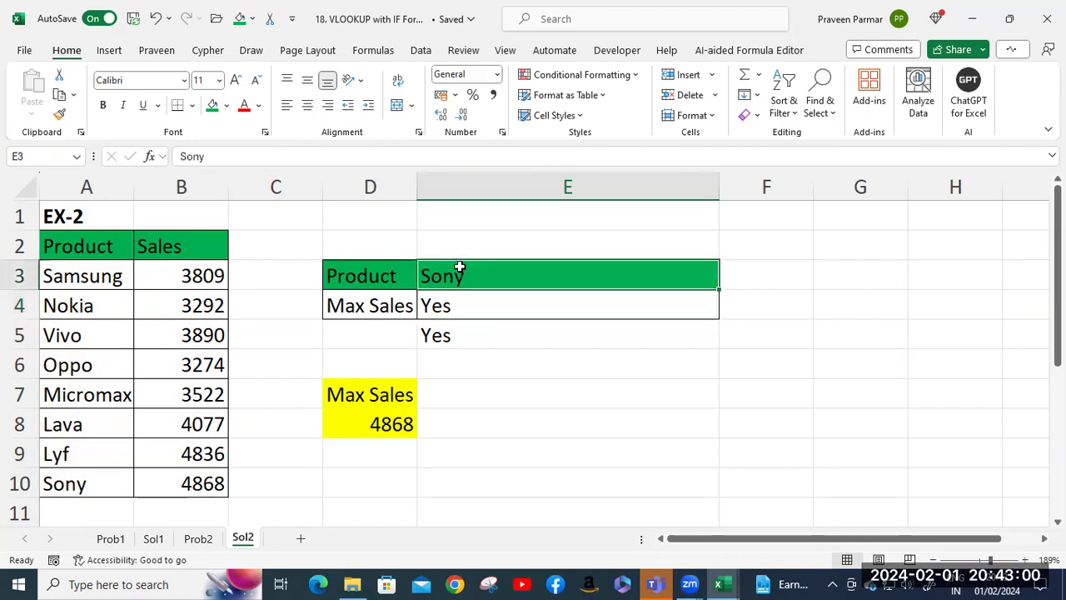
type("Micromax")
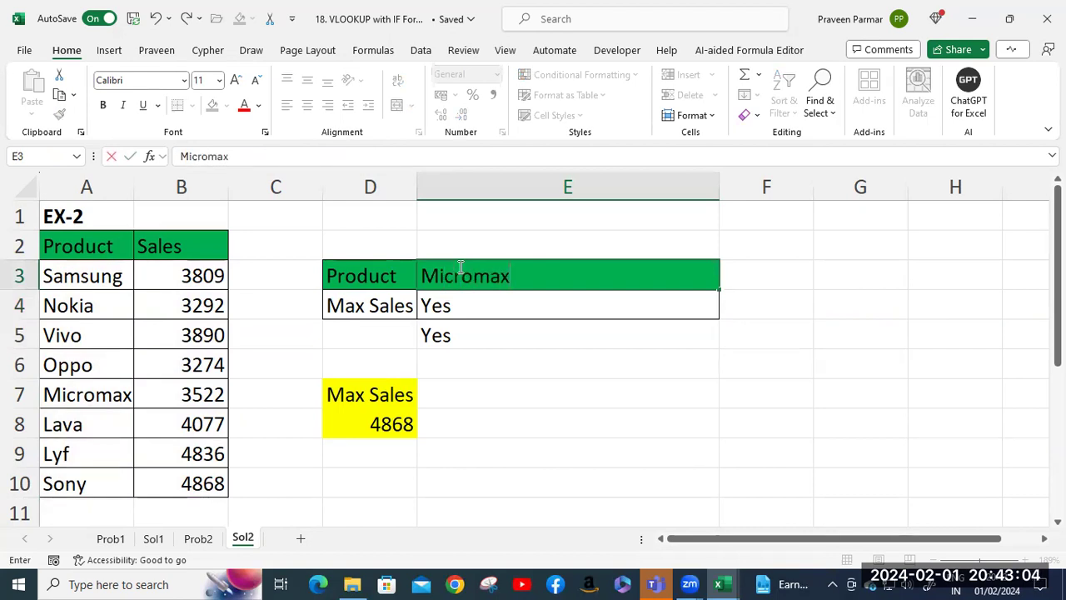
key("Return")
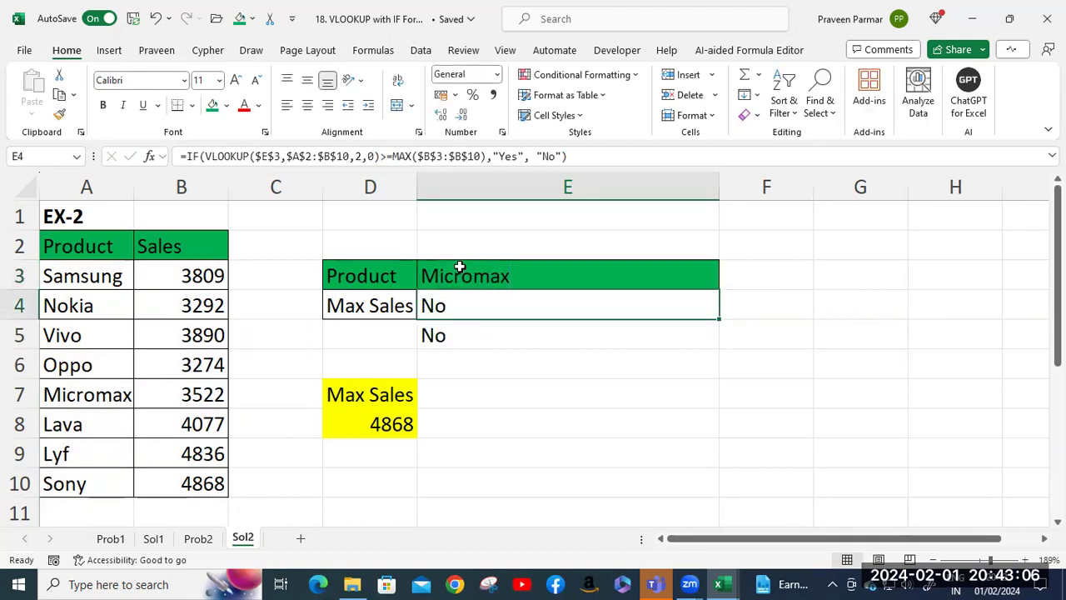
left_click(469, 334)
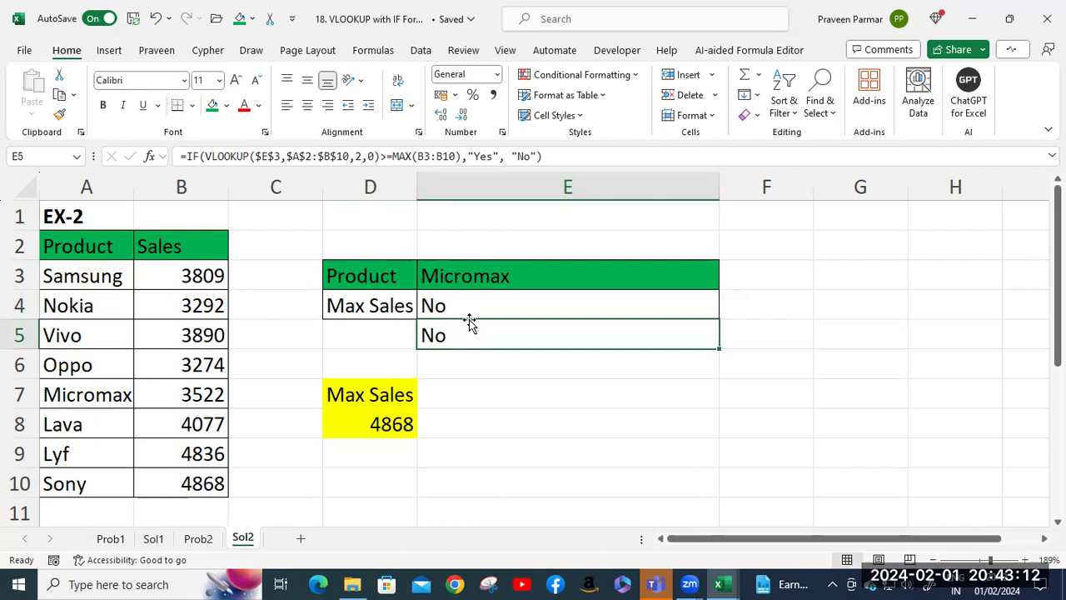
key("Delete")
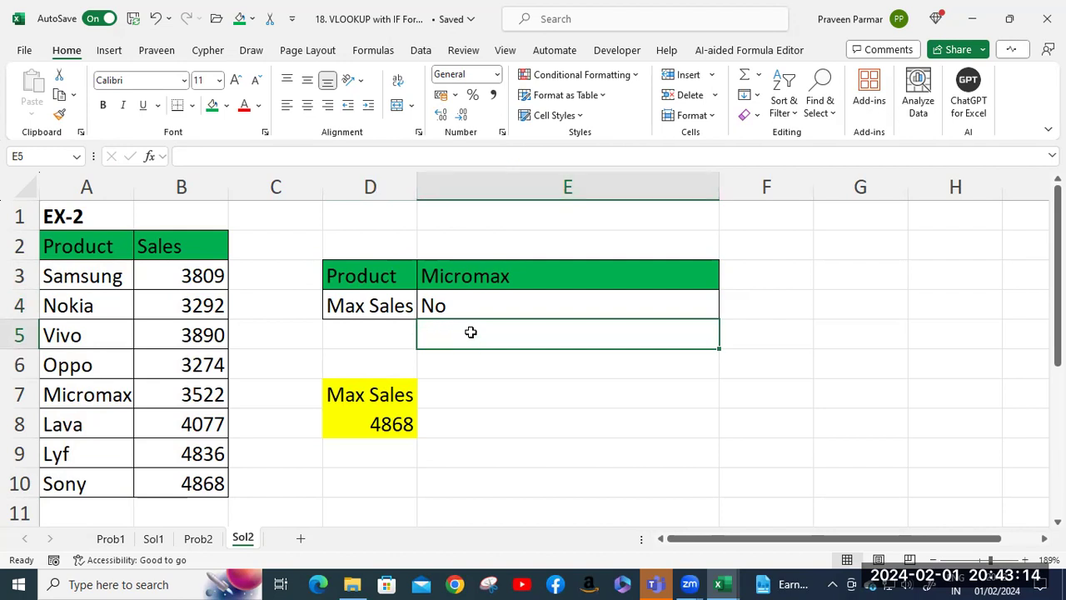
key("ctrl+z")
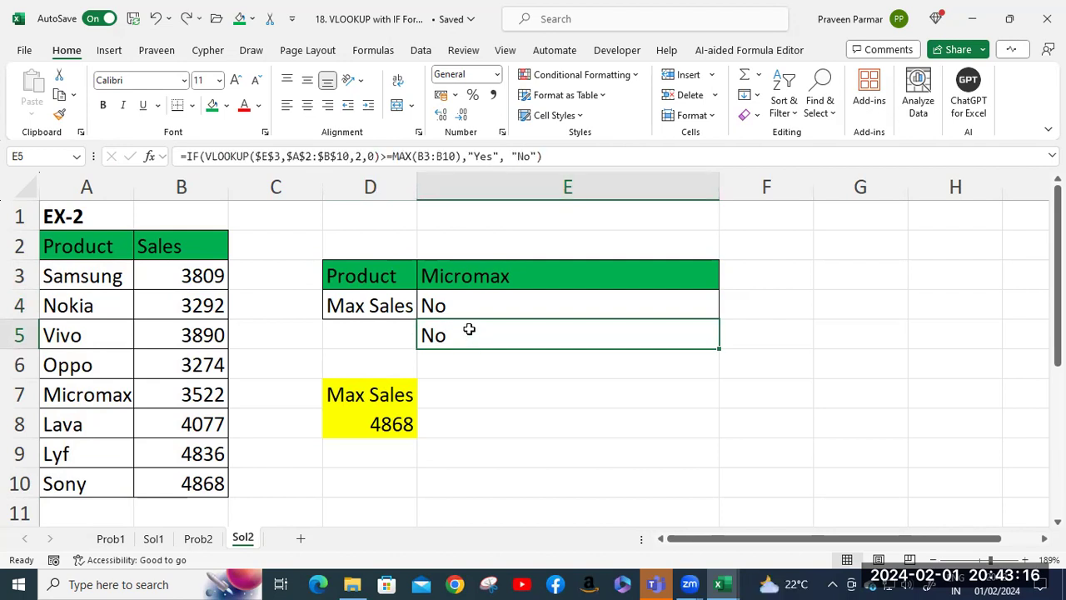
Step: Replace MAX($B$3:$B$10) in E4's IF formula with an absolute reference to the max sales cell, $D$8
double_click(475, 302)
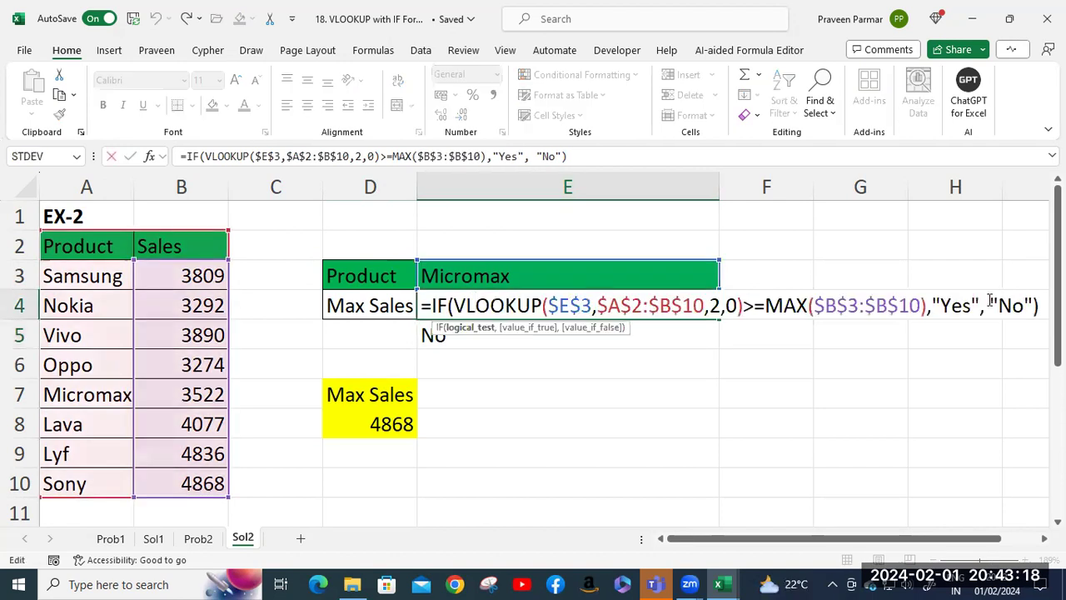
left_click_drag(766, 306, 926, 305)
key("Delete")
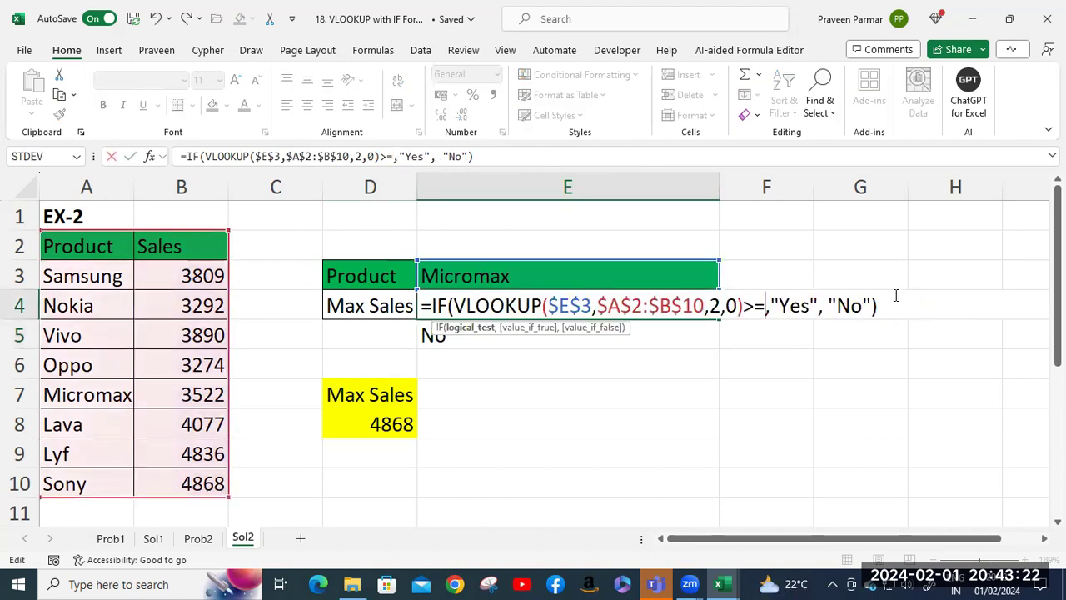
left_click(391, 425)
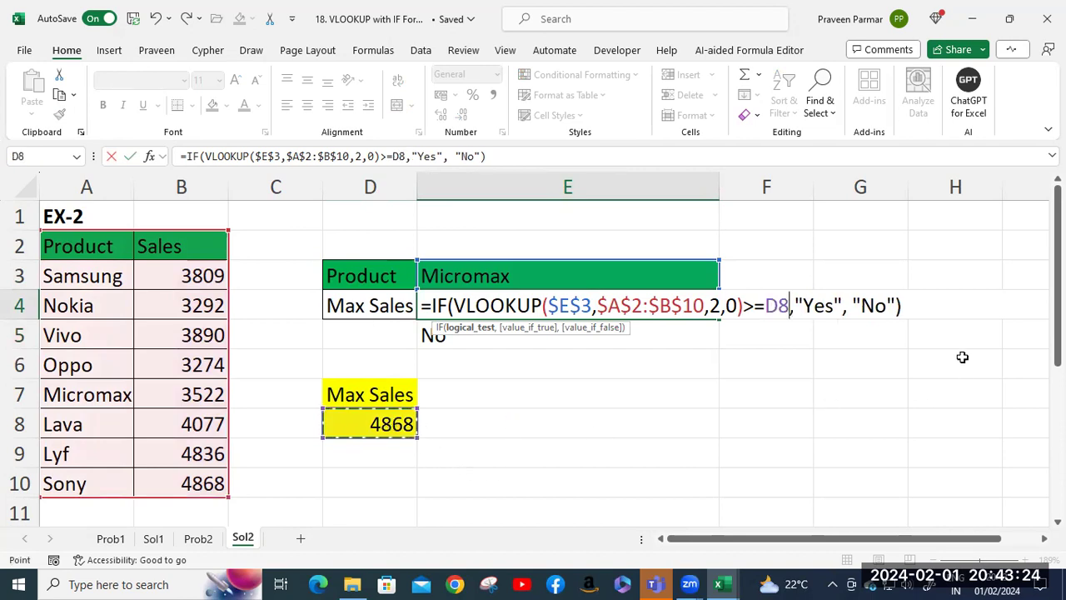
key("F4")
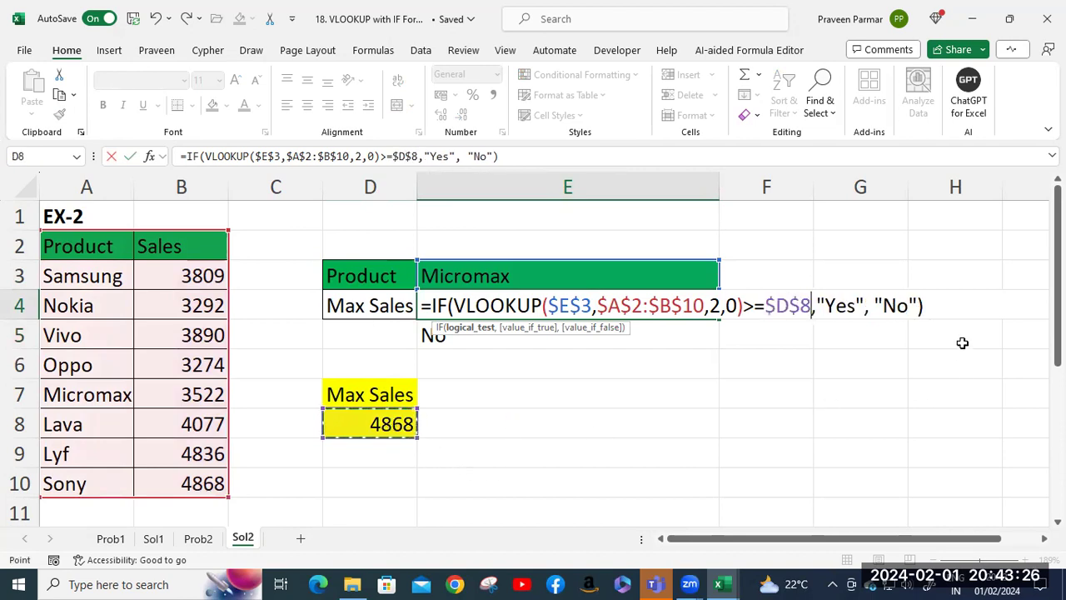
key("Return")
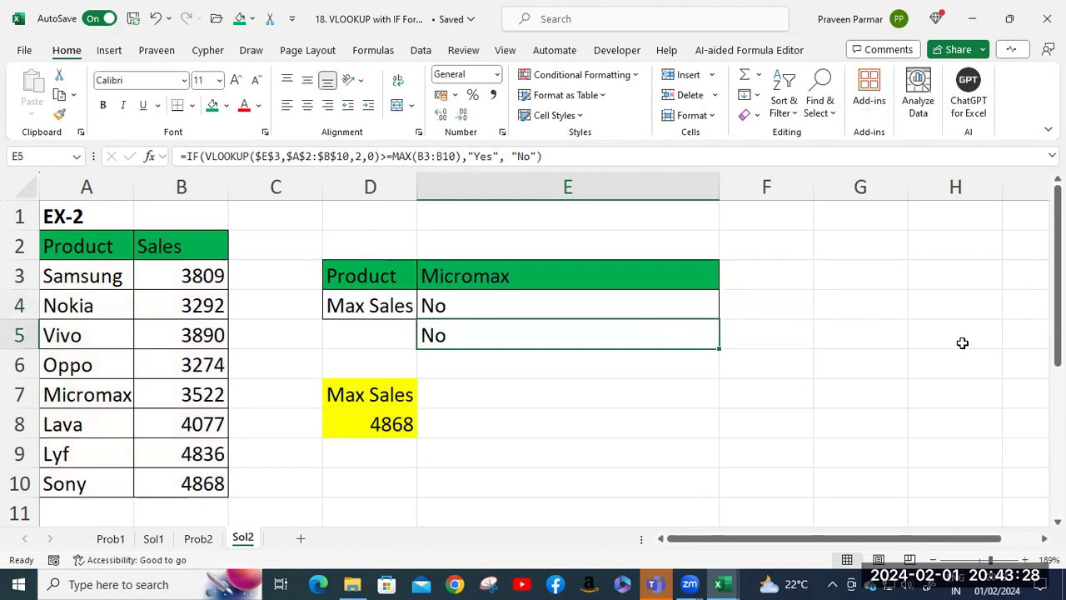
Step: Review the IF formula in E5 that compares the VLOOKUP result with MAX(B3:B10), then leave editing
double_click(529, 338)
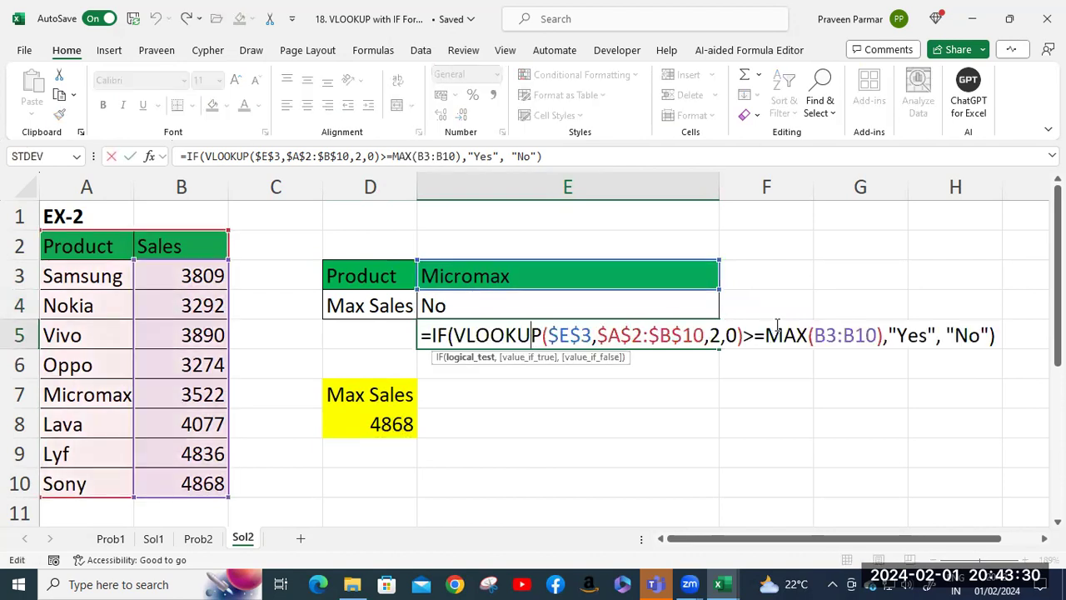
key("Escape")
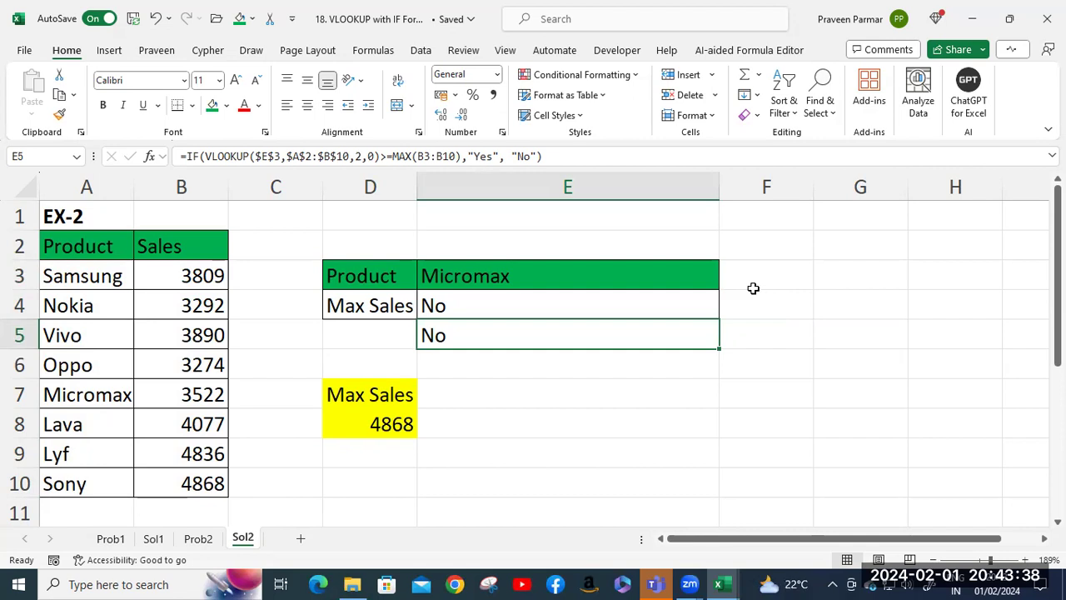
Step: Switch to File Explorer and open the workbook "19. INDEX Intro" from the Excel Lookup Functions folder
left_click(353, 582)
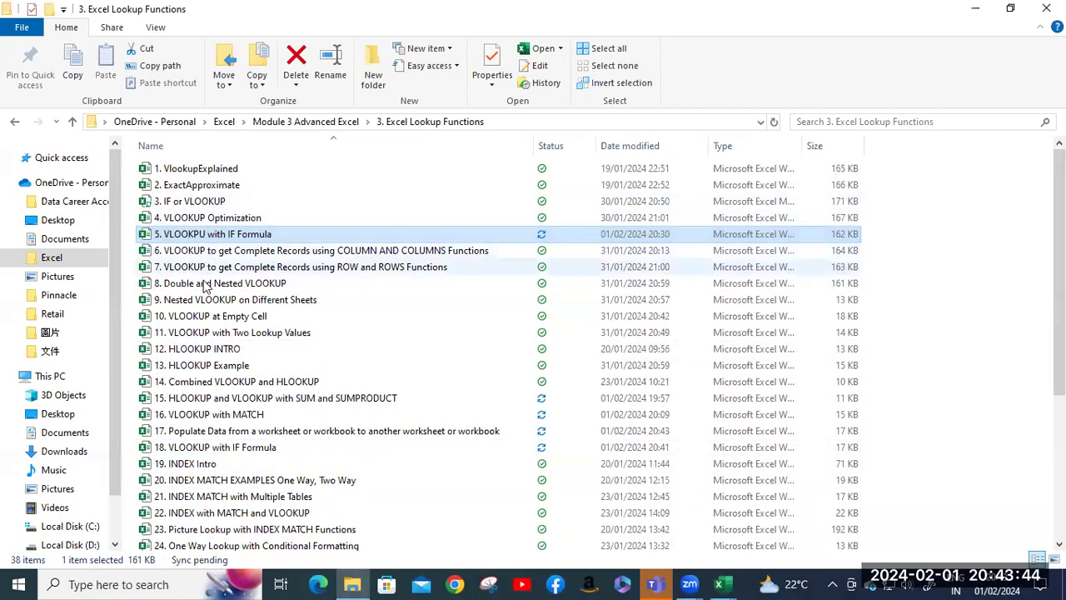
scroll(219, 456, "down", 1)
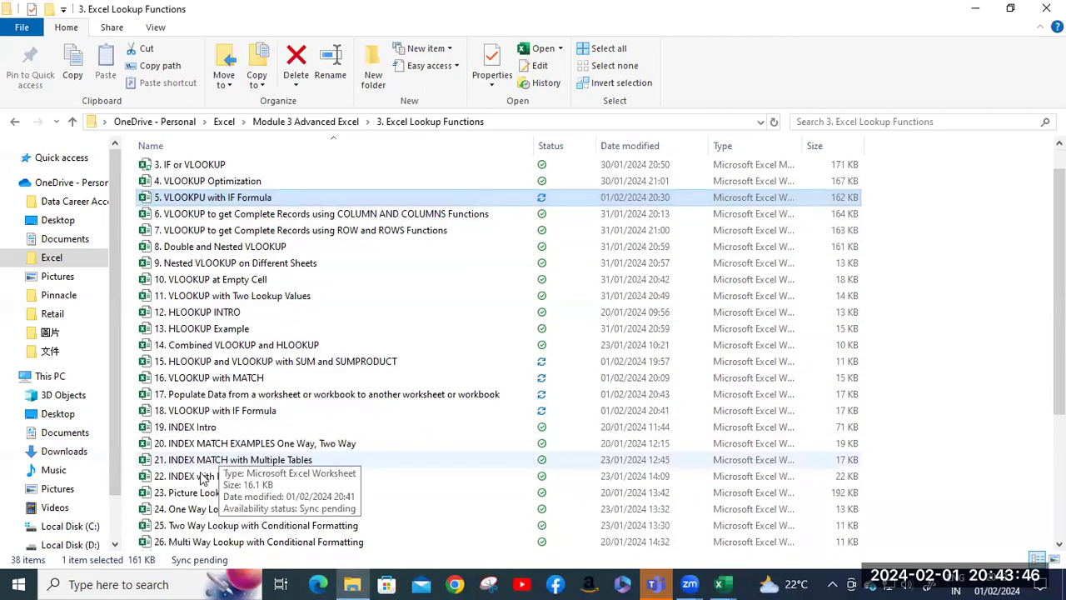
double_click(197, 429)
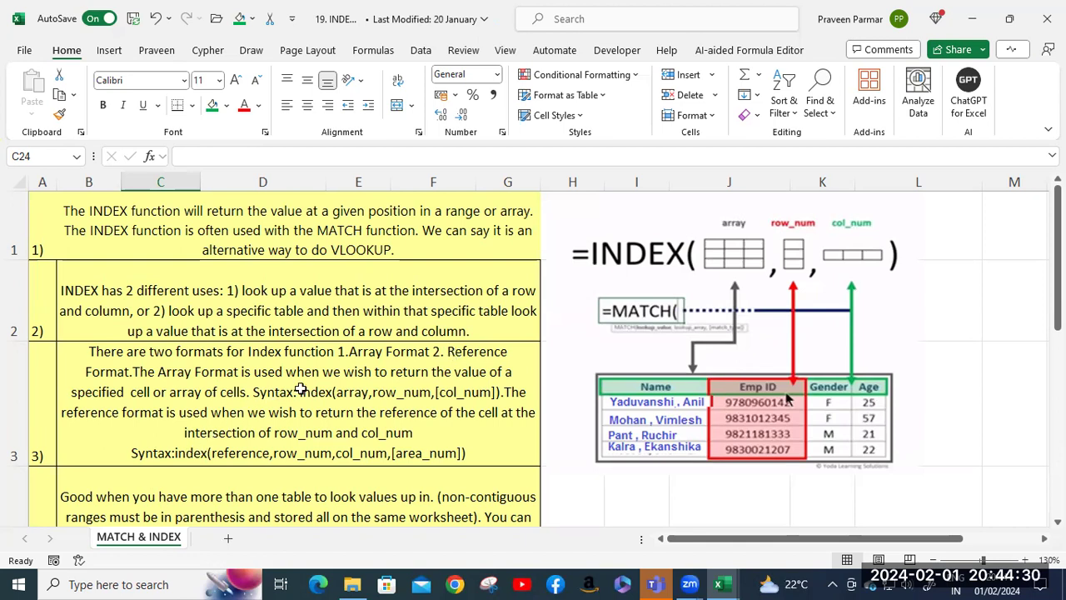
Step: Skim the INDEX function notes on the MATCH & INDEX sheet down to the INDEX illustration and close the workbook
scroll(297, 388, "down", 3)
scroll(300, 388, "down", 5)
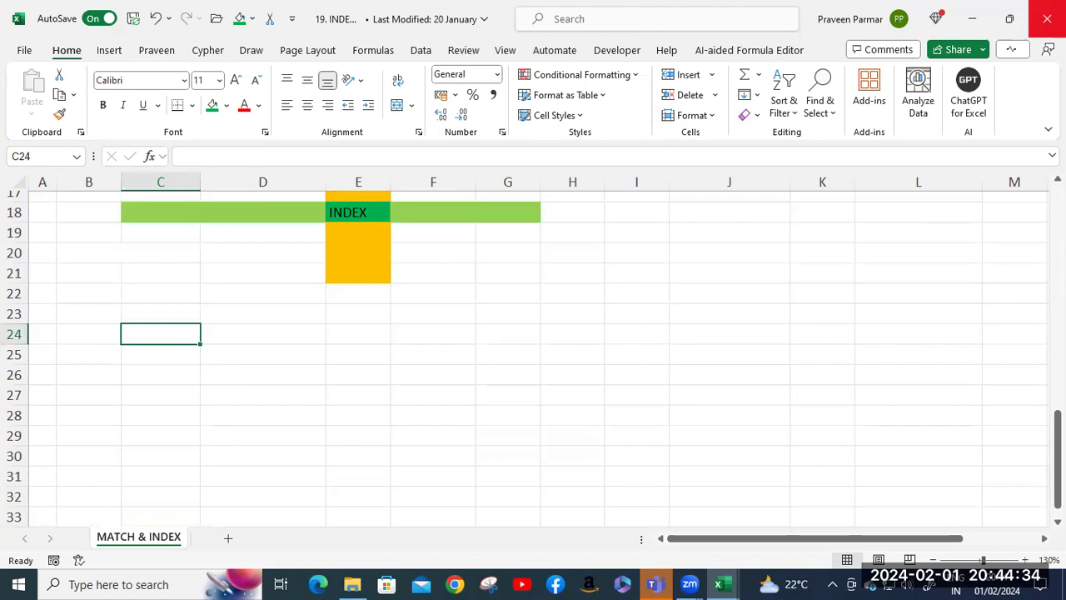
left_click(1047, 18)
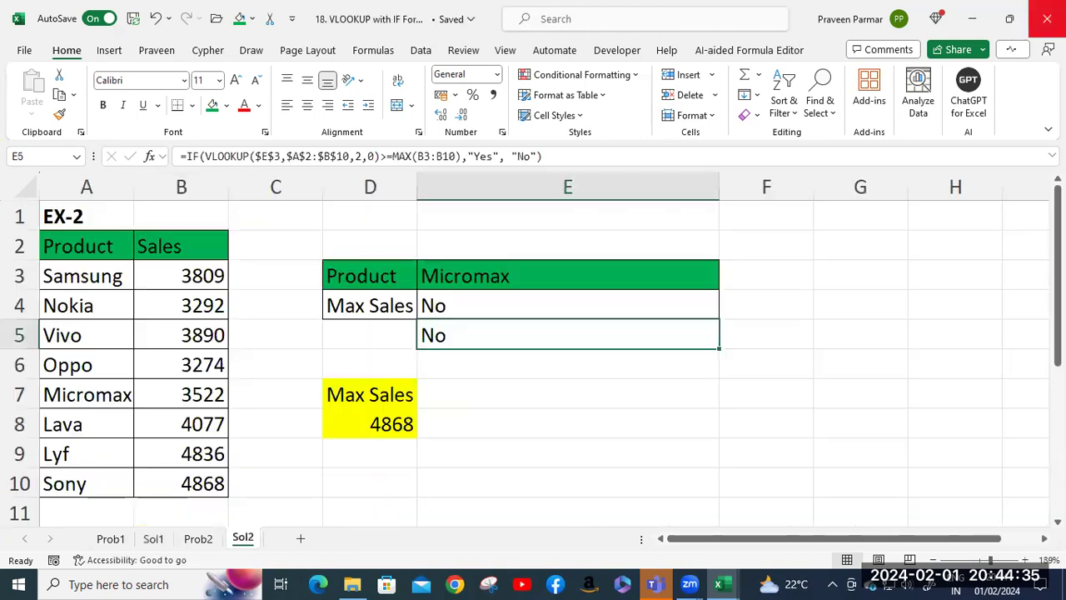
Step: Switch to File Explorer and open the workbook "20. INDEX MATCH EXAMPLES One Way, Two Way"
left_click(353, 584)
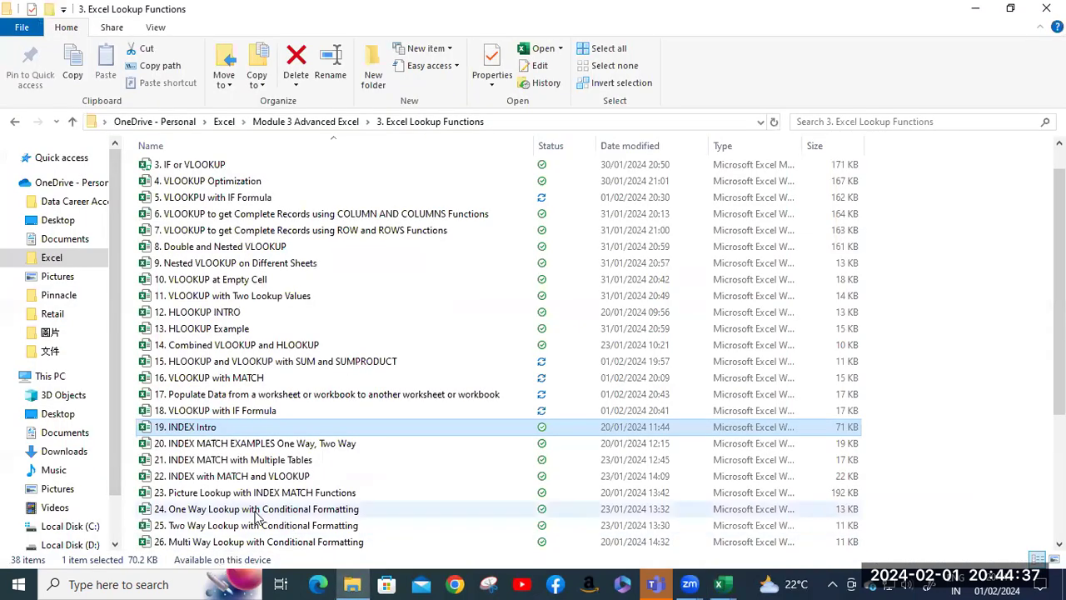
left_click(241, 446)
key("alt+Tab")
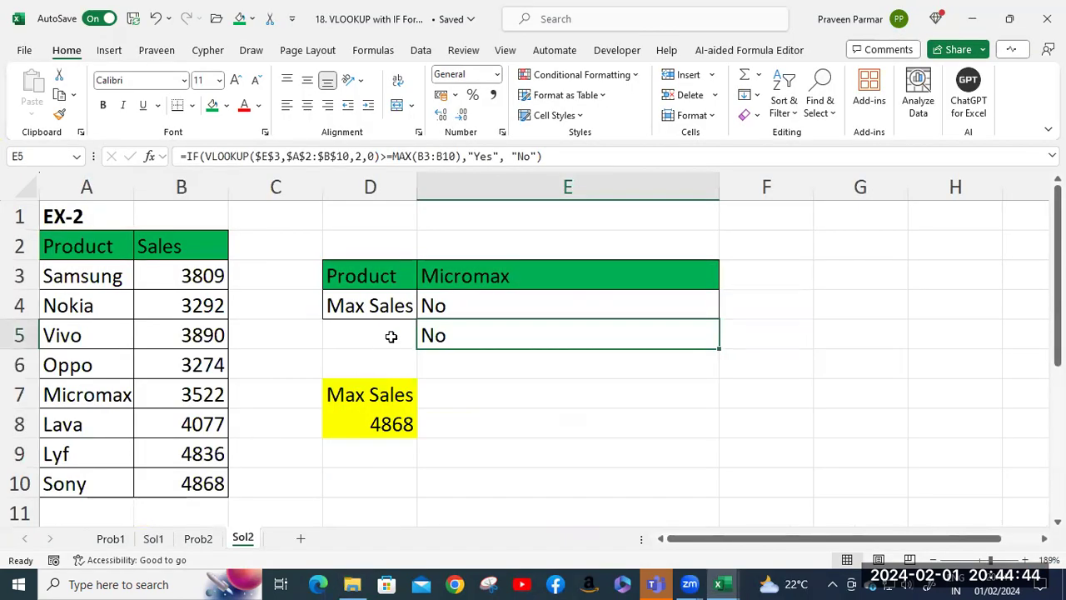
key("alt+Tab")
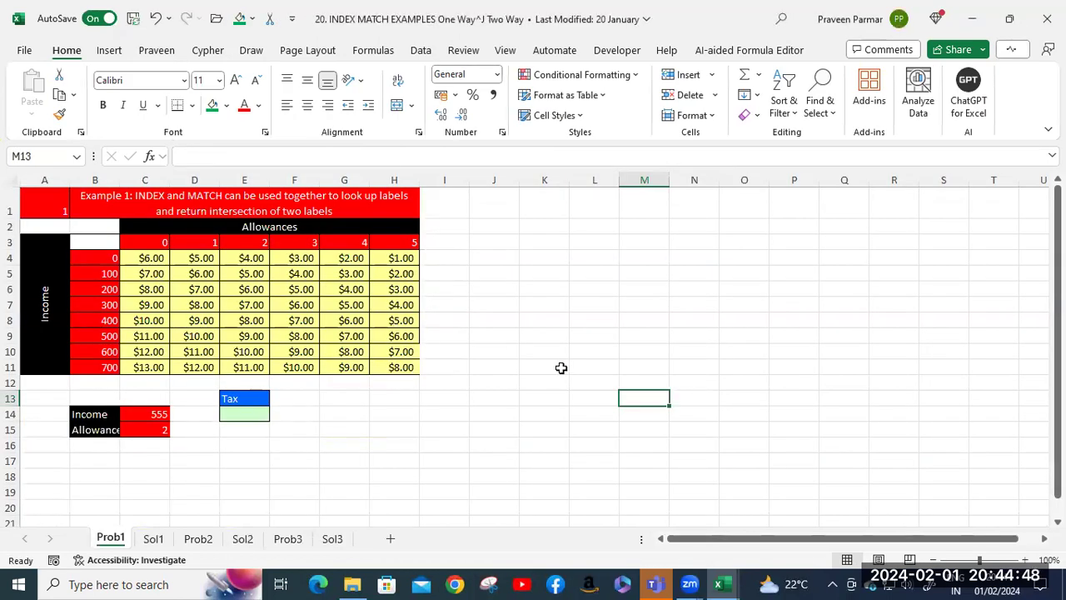
Step: Examine the Example 1 income and allowances table on Prob1, along with the Income and Allowance inputs in C14 and C15
scroll(561, 367, "up", 3, "ctrl")
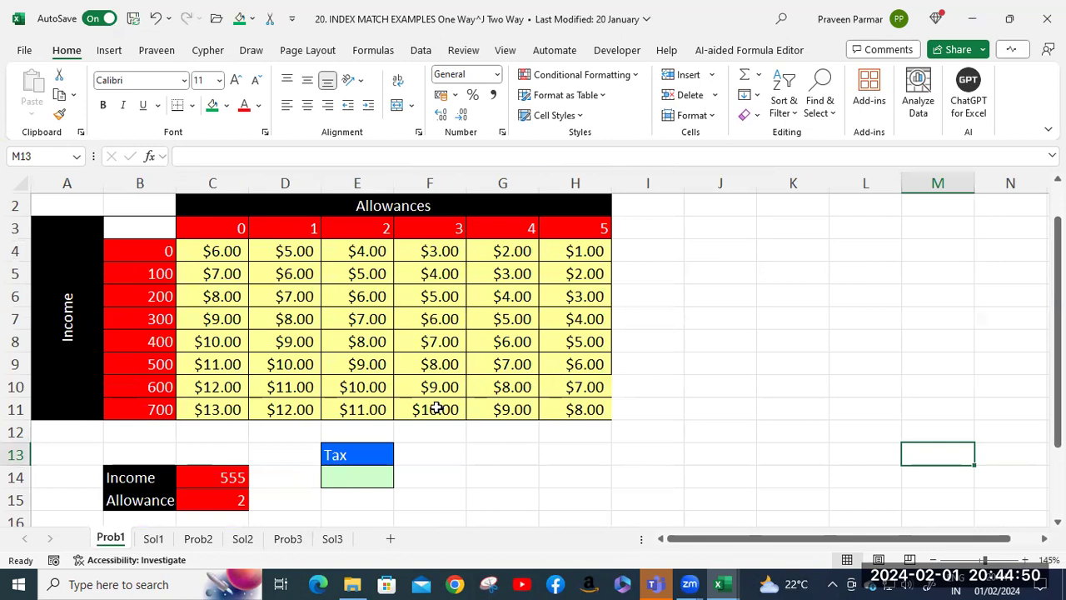
scroll(436, 408, "up", 1)
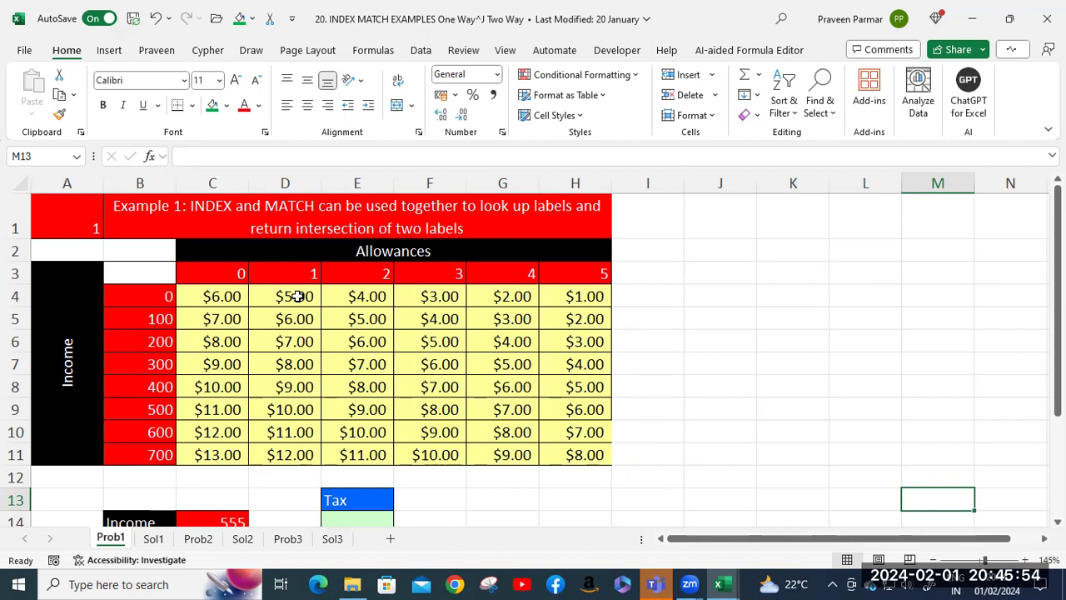
scroll(298, 297, "down", 2)
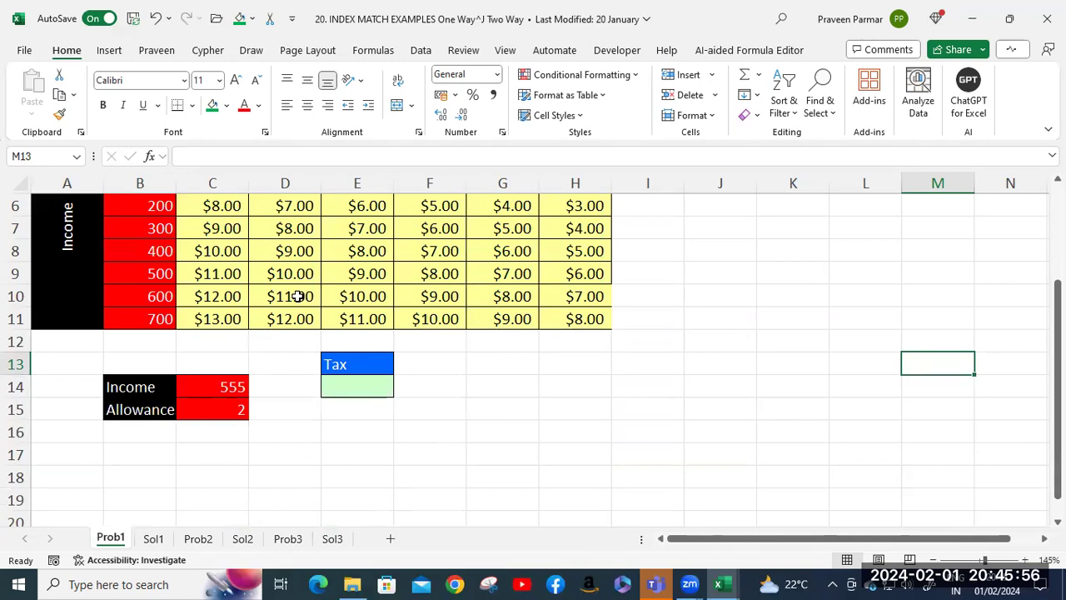
scroll(297, 296, "up", 1)
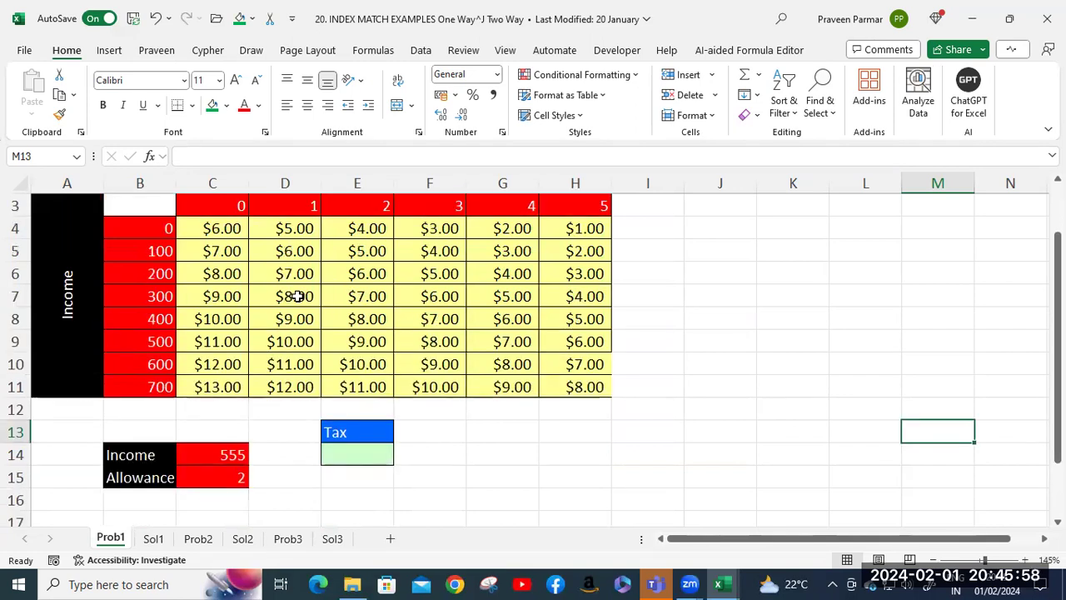
left_click(220, 454)
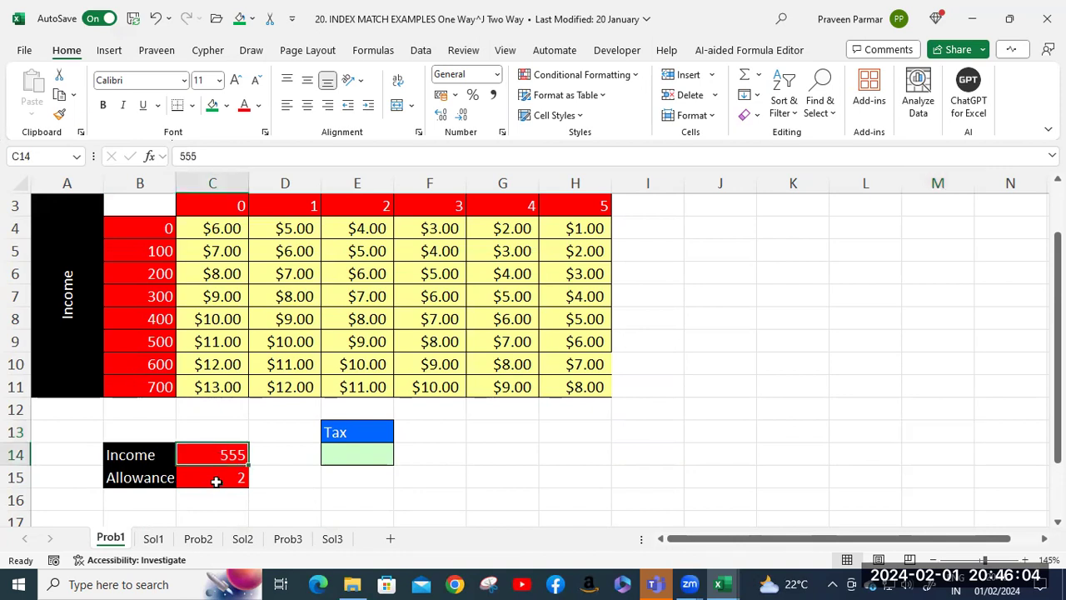
left_click(215, 482)
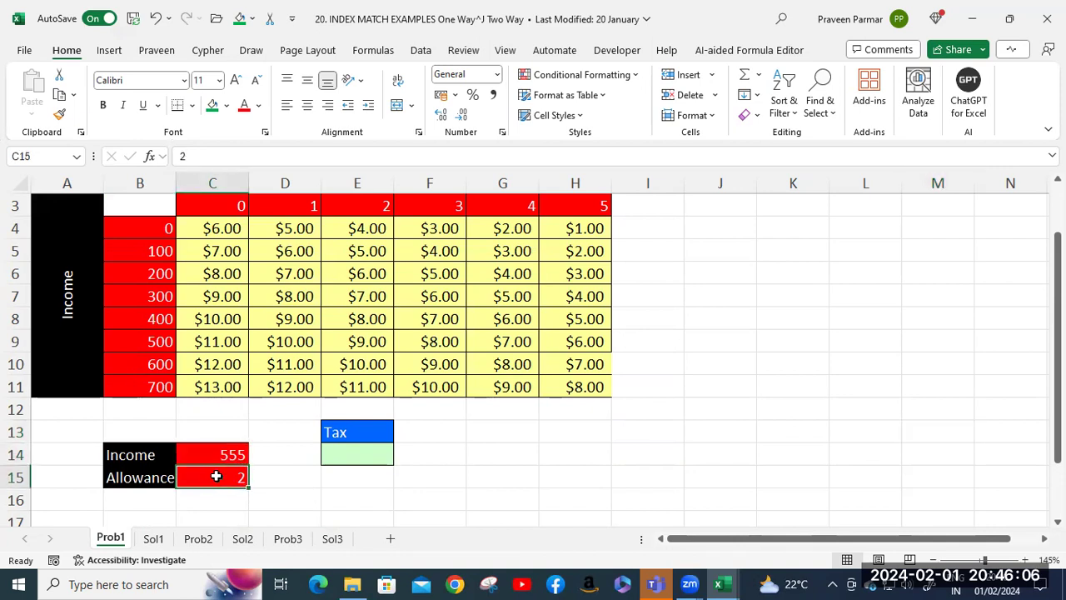
Step: Start an INDEX formula in the Tax cell E14 with the absolute array $B$3:$H$11
left_click(365, 452)
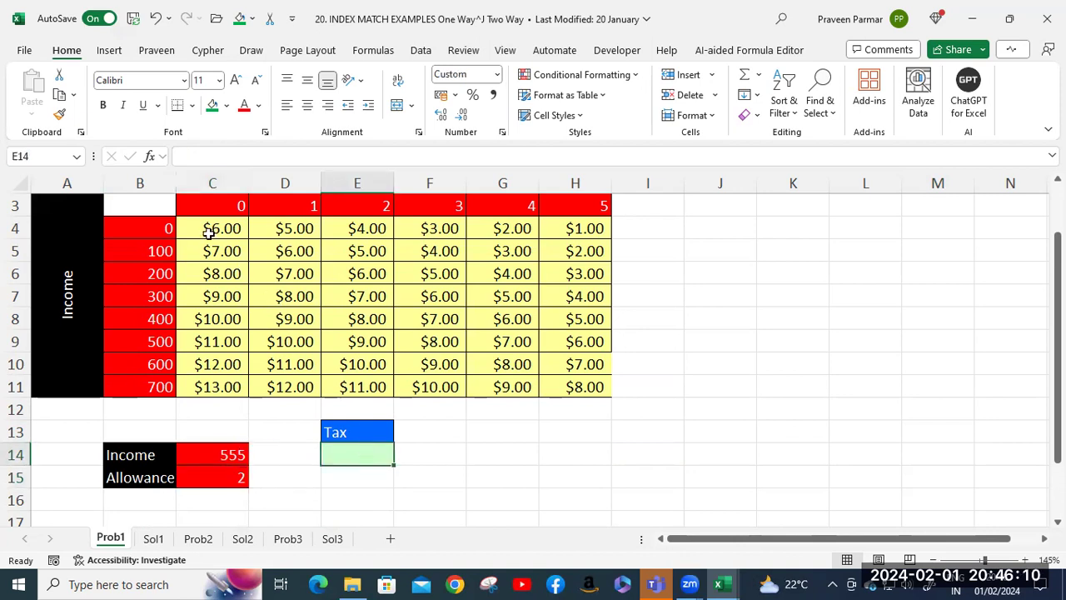
scroll(250, 301, "up", 1)
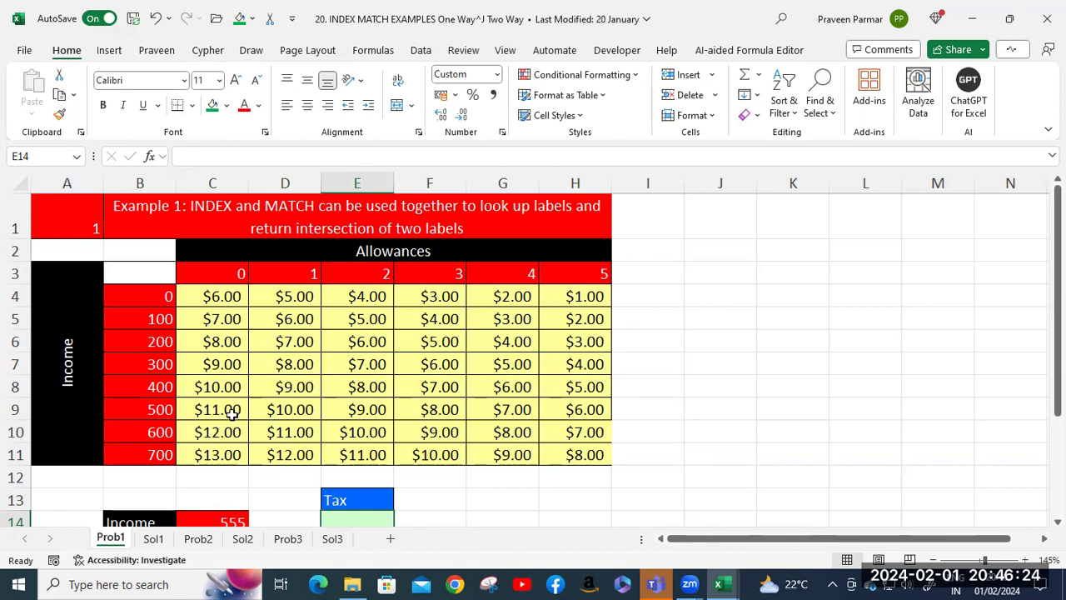
scroll(236, 404, "down", 1)
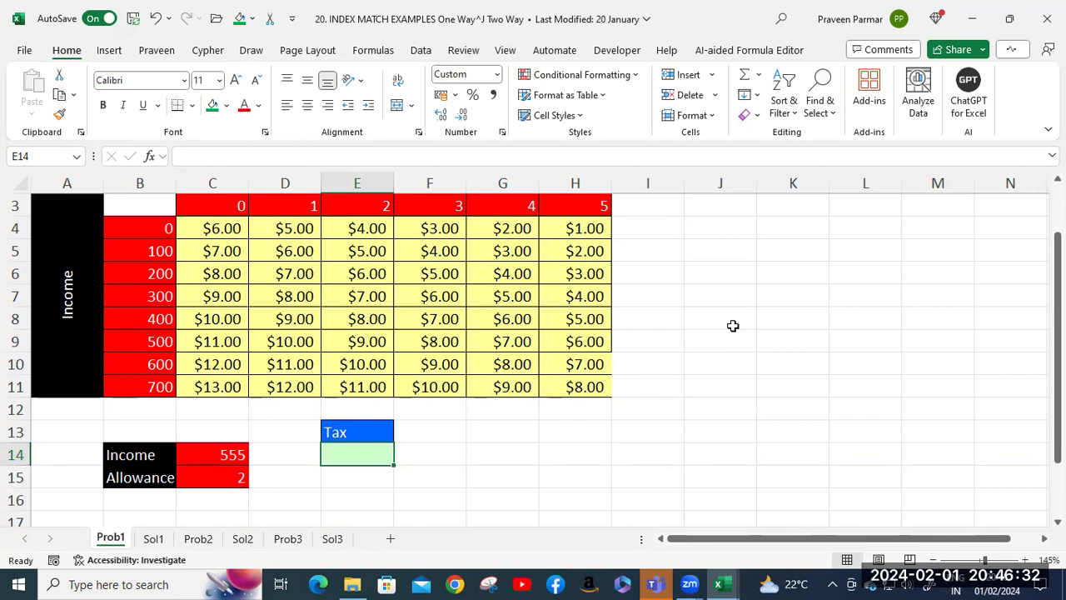
type("=")
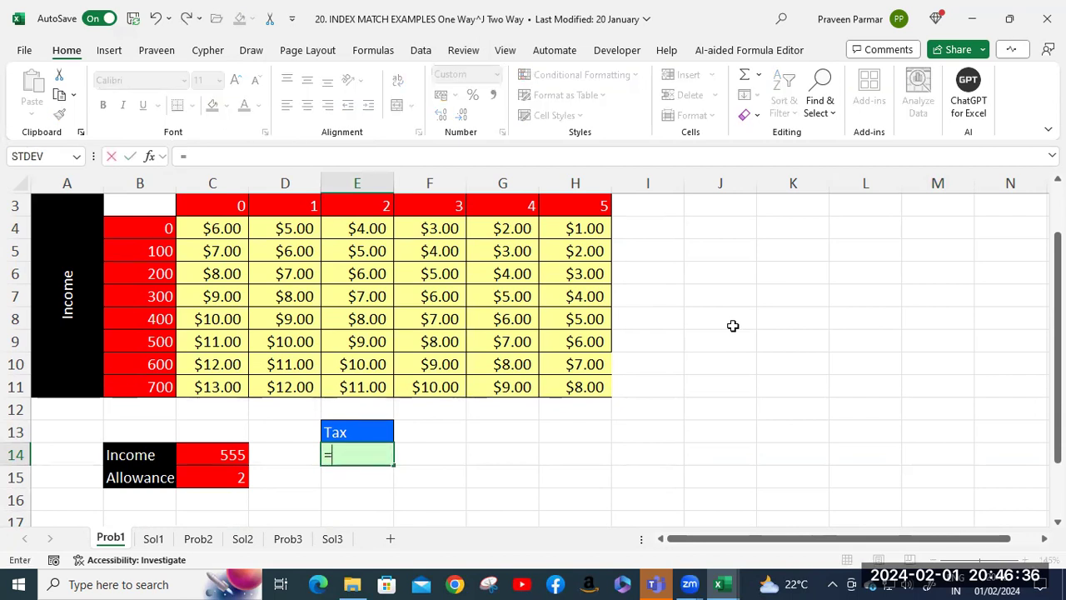
type("IN")
key("Tab")
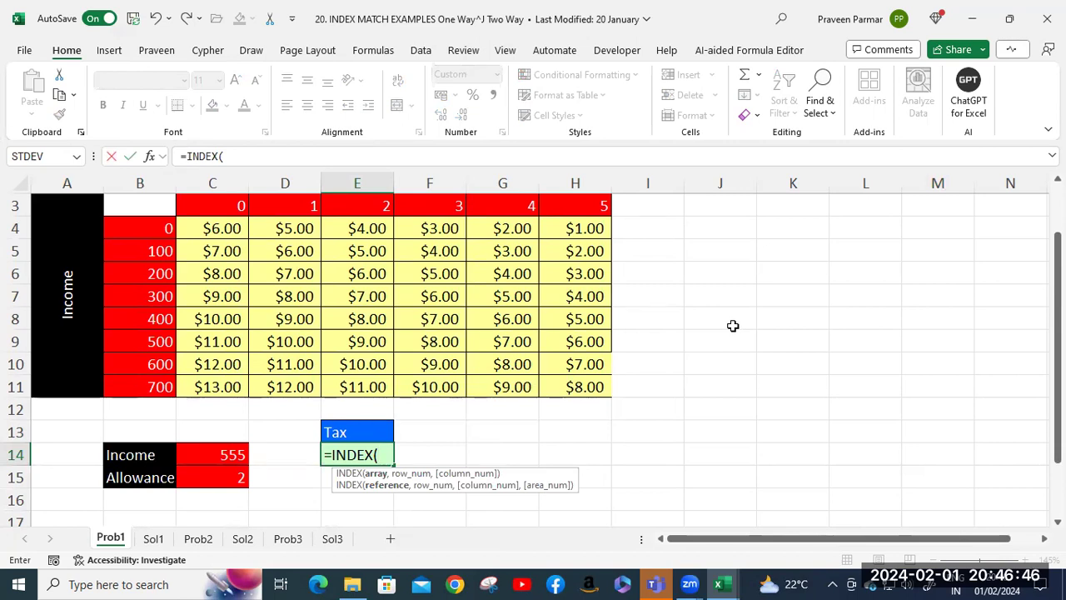
scroll(404, 325, "up", 1)
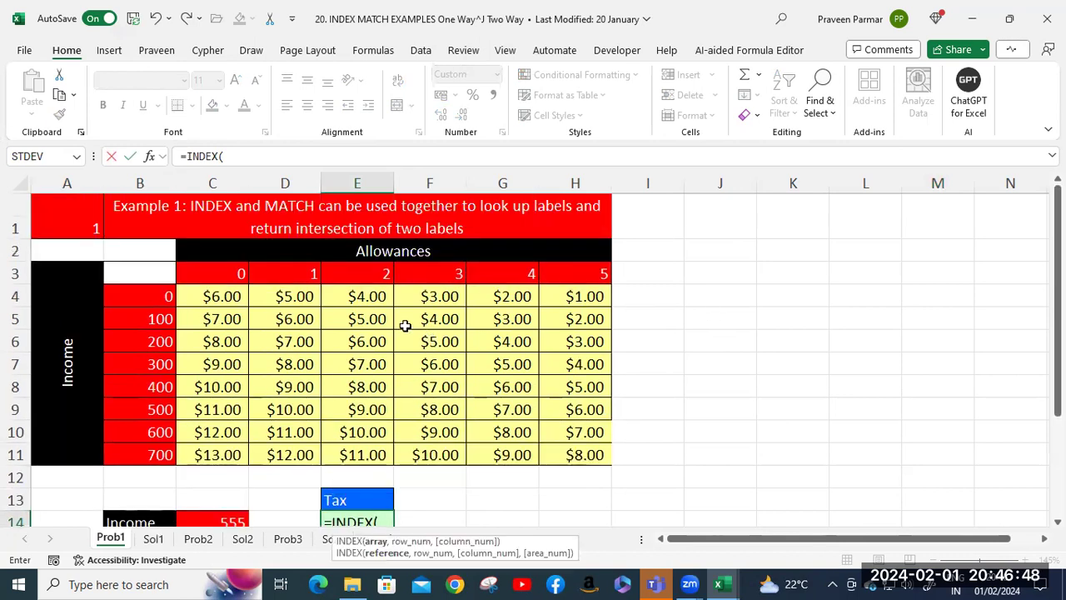
left_click(140, 271)
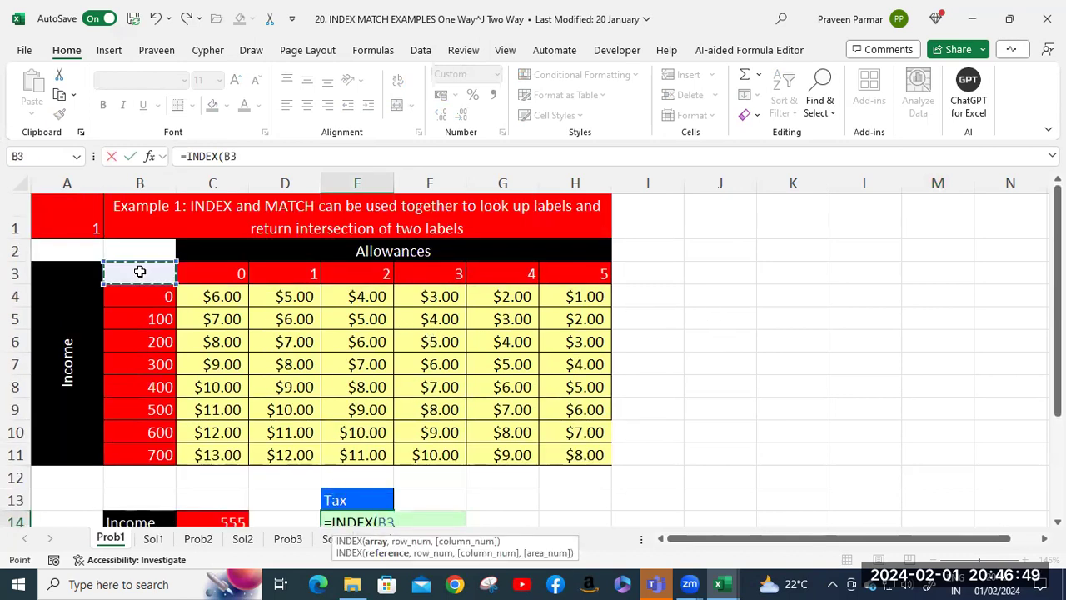
left_click(587, 454, "shift")
scroll(668, 396, "down", 1)
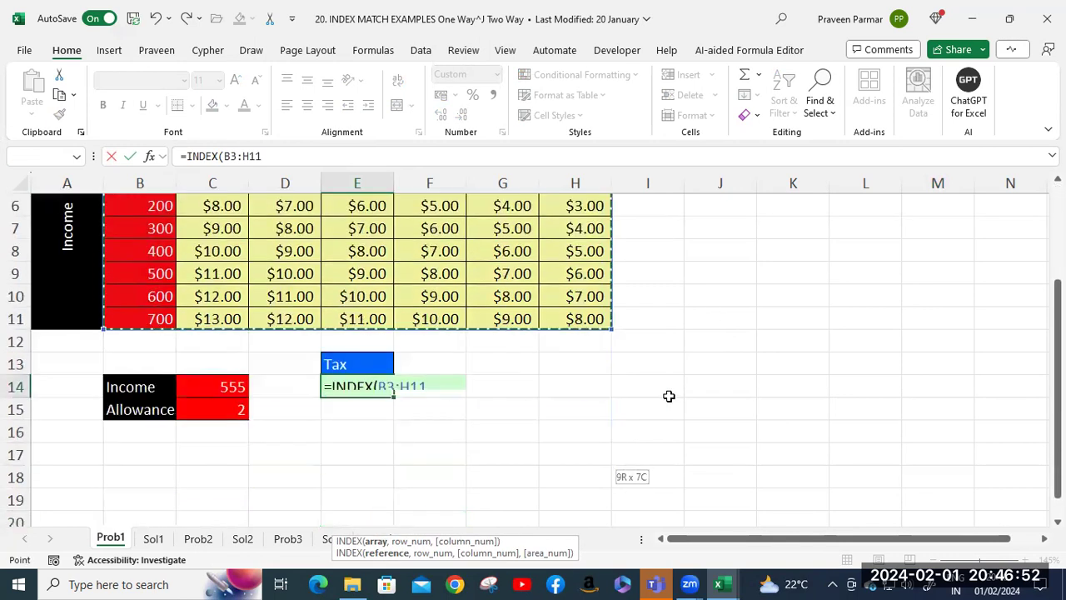
key("F4")
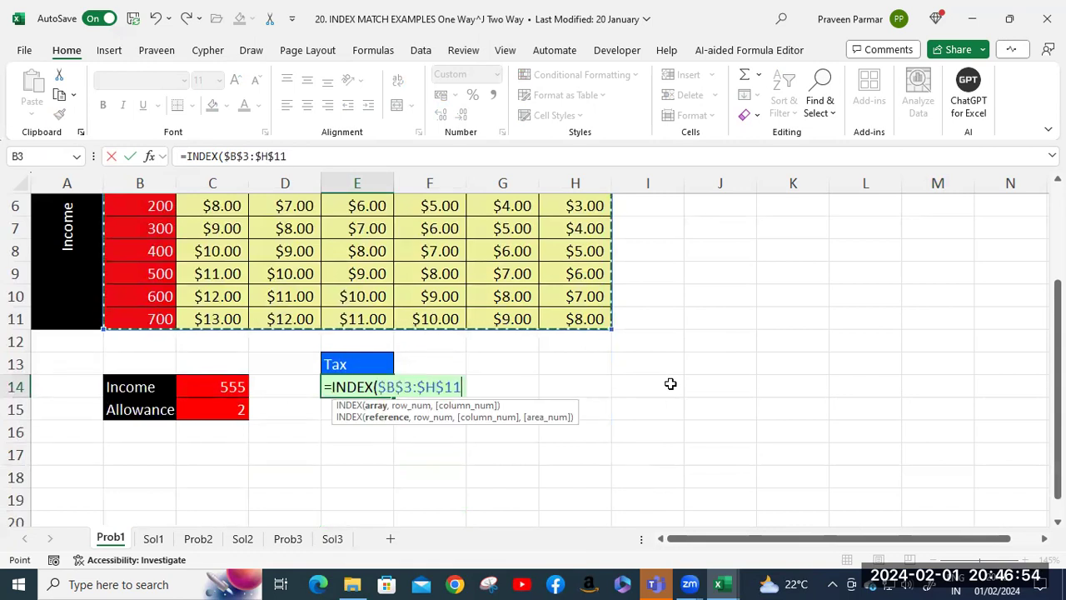
type(",")
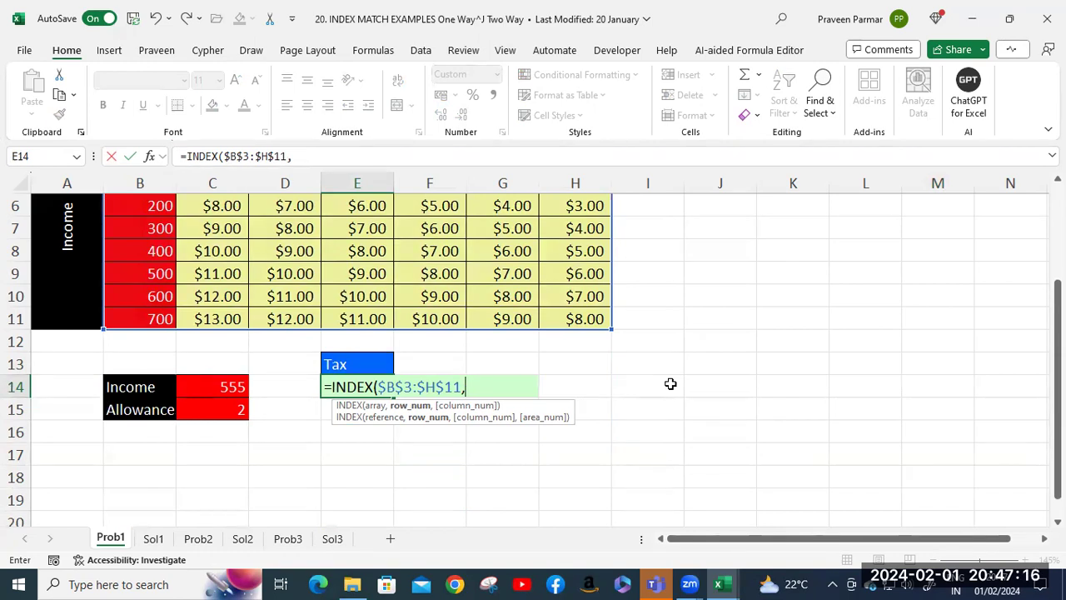
Step: Nest a MATCH function as the INDEX row number, with the absolute Income cell $C$14 as its lookup value
type("mat")
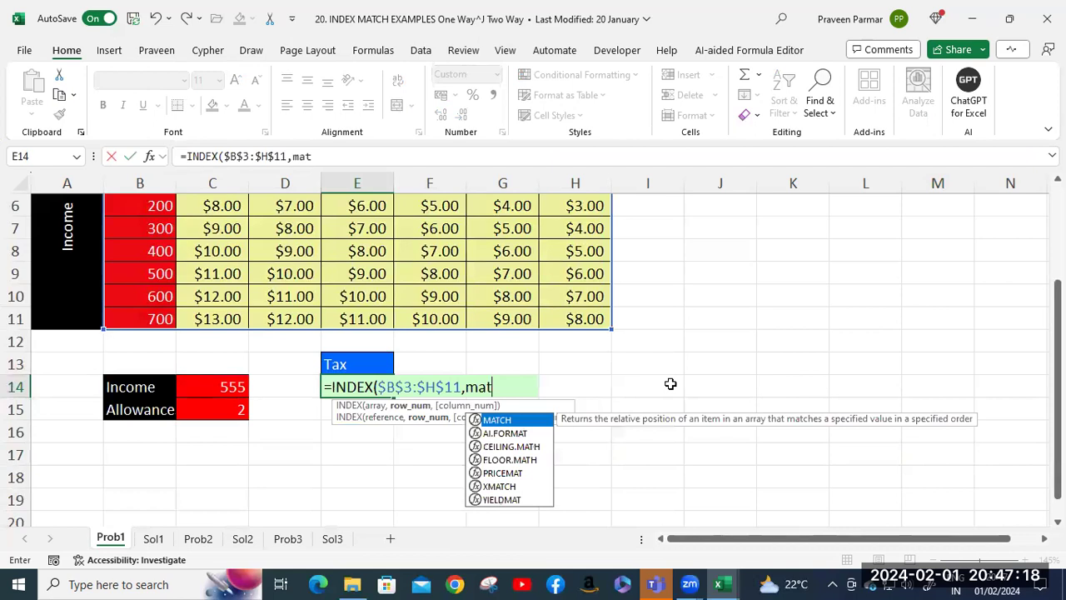
key("Tab")
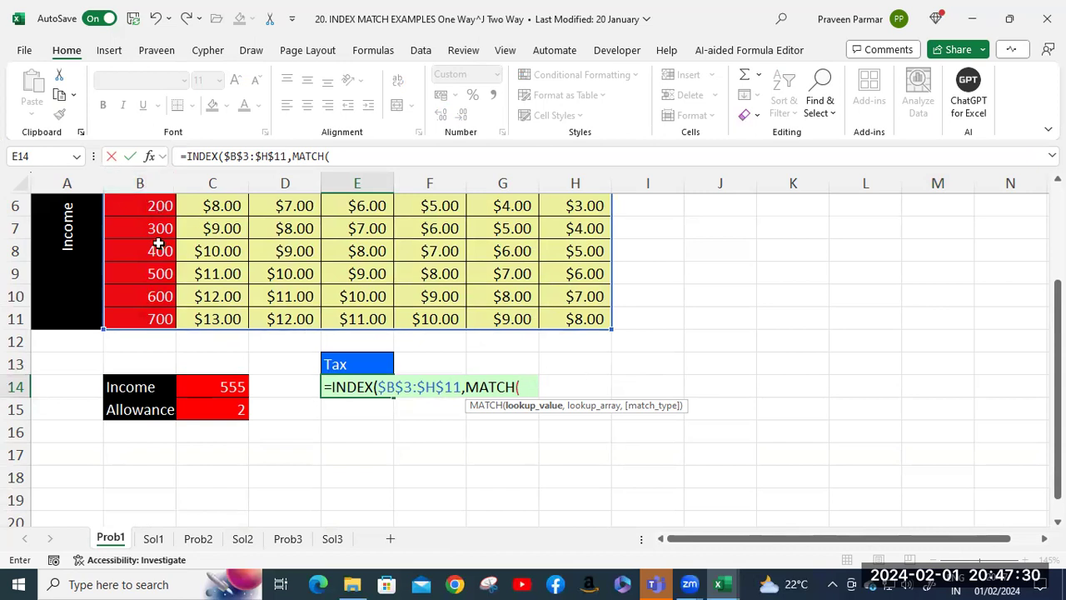
scroll(152, 270, "up", 2)
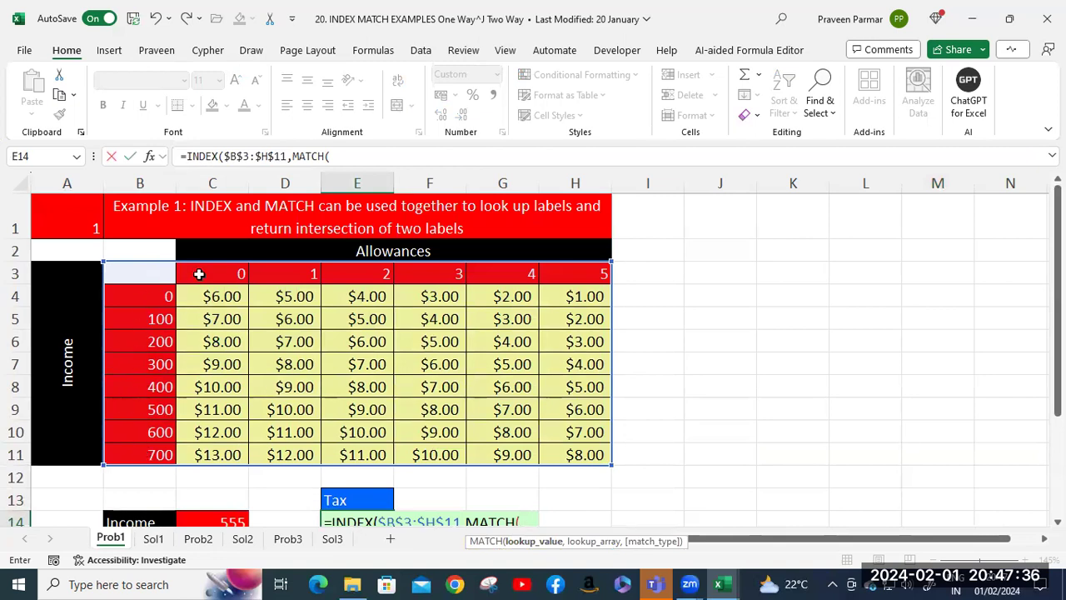
scroll(313, 329, "down", 2)
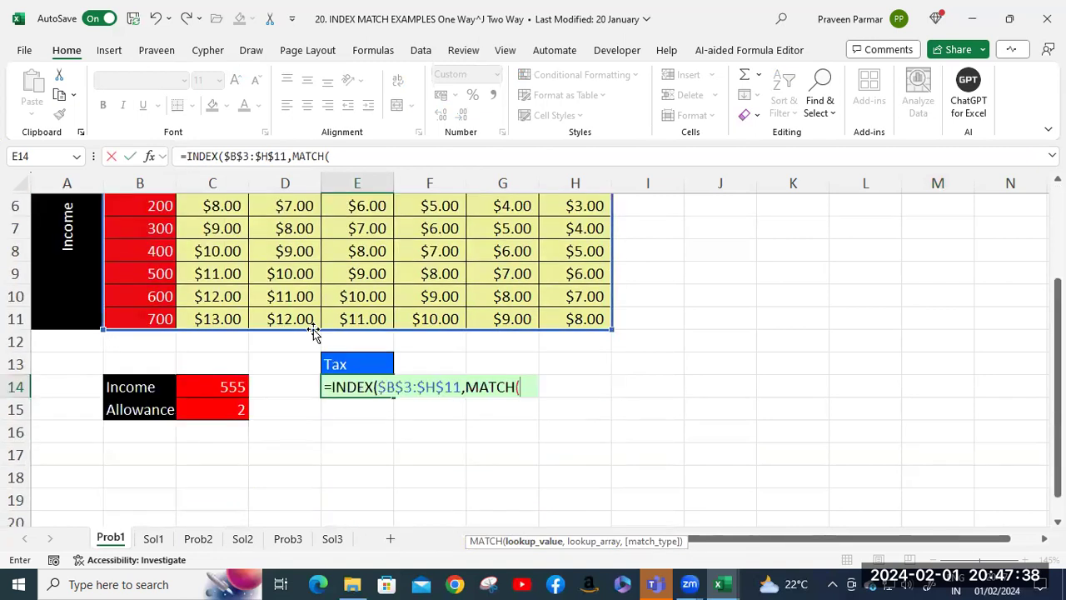
left_click(205, 385)
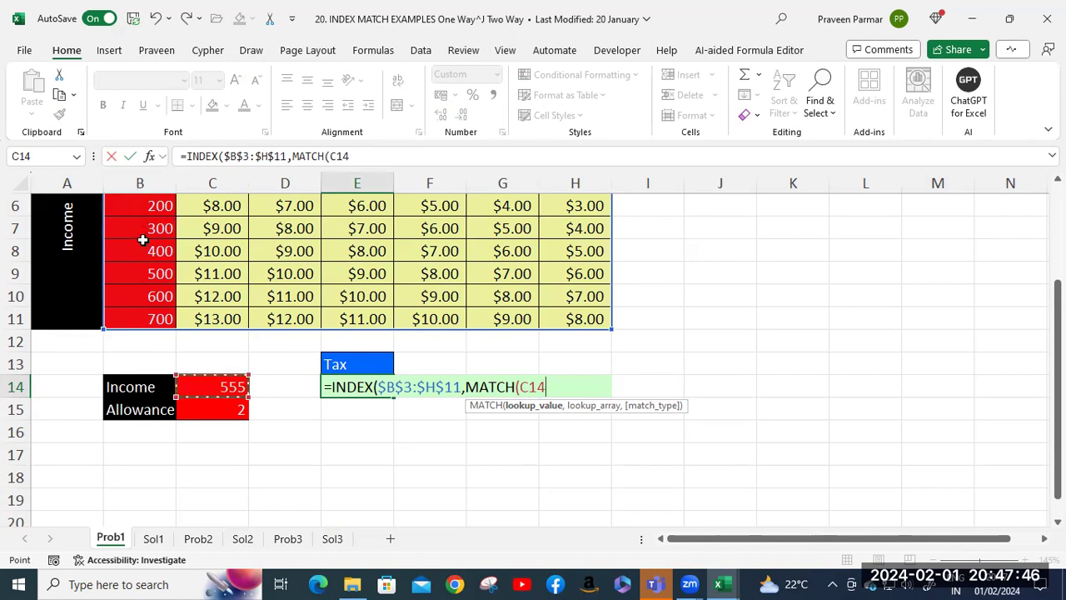
key("F4")
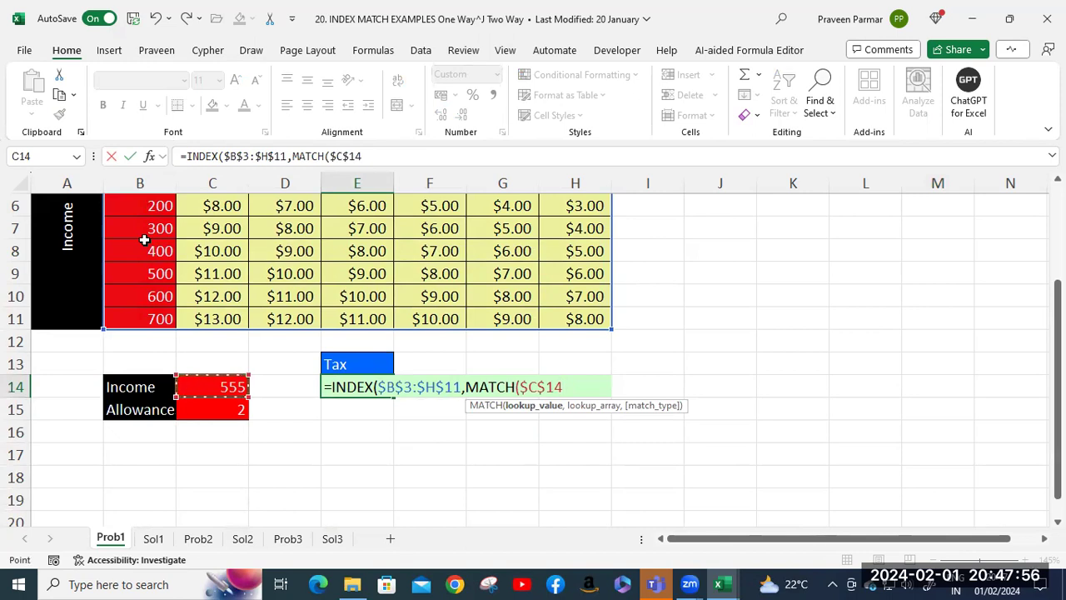
type(",")
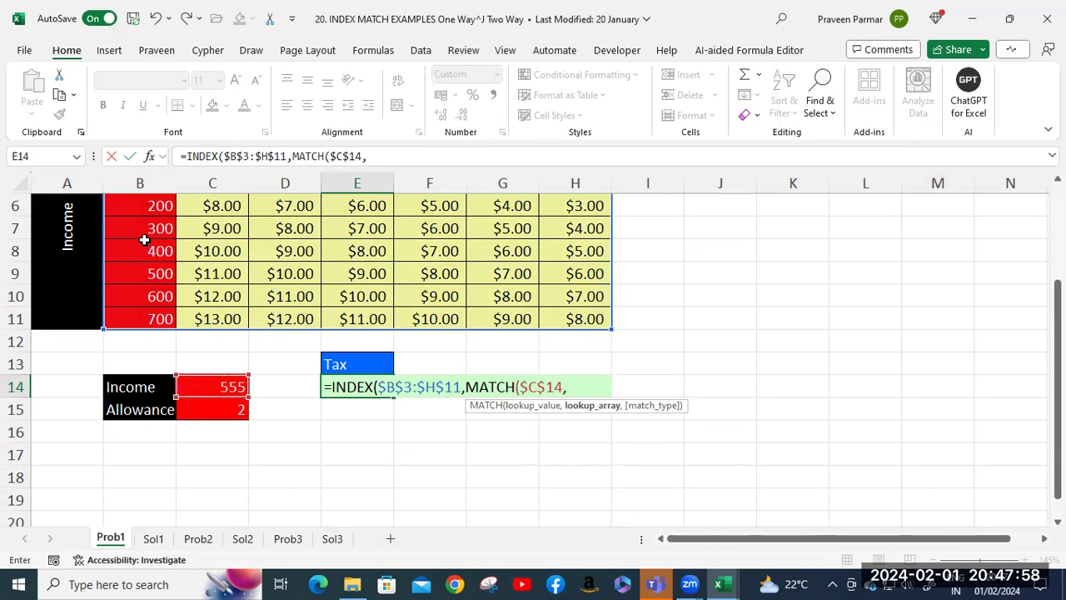
Step: Give the row MATCH the absolute income column $B$3:$B$11, including the blank corner cell, as its lookup array
scroll(173, 263, "up", 2)
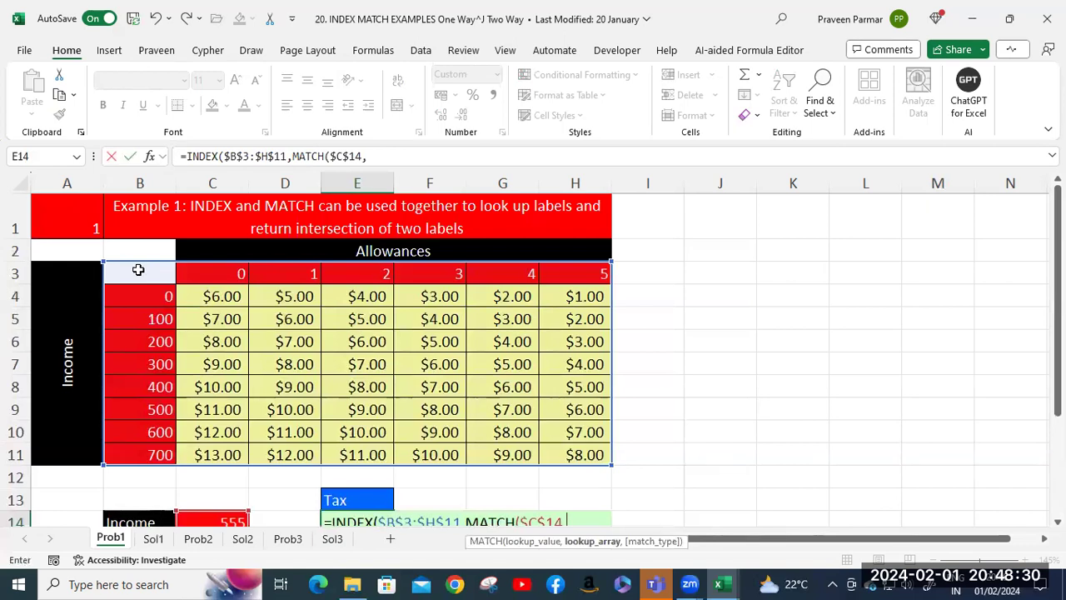
left_click(138, 270)
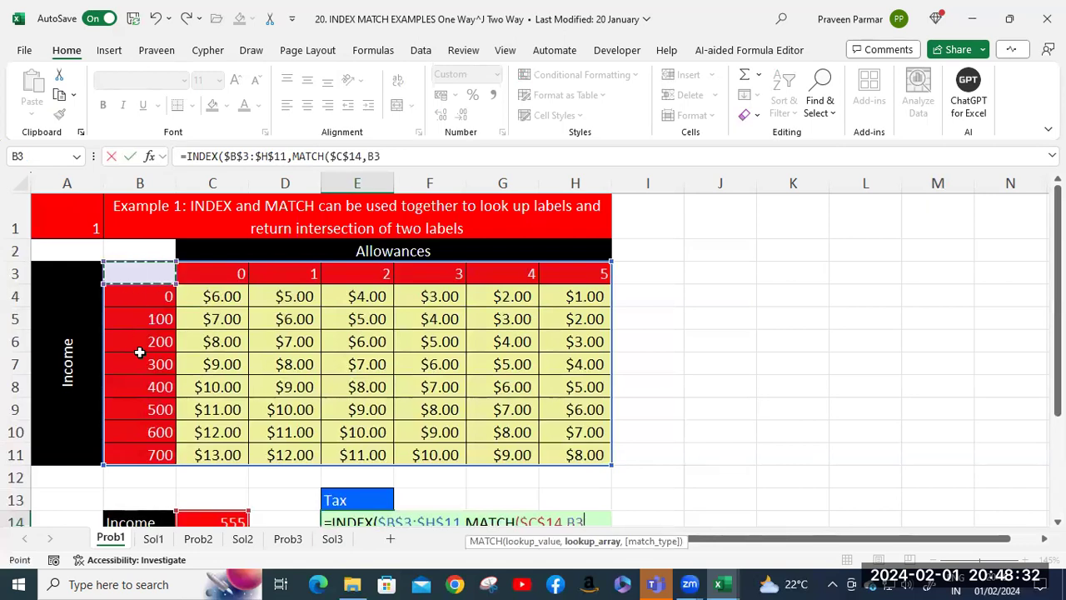
left_click(152, 453, "shift")
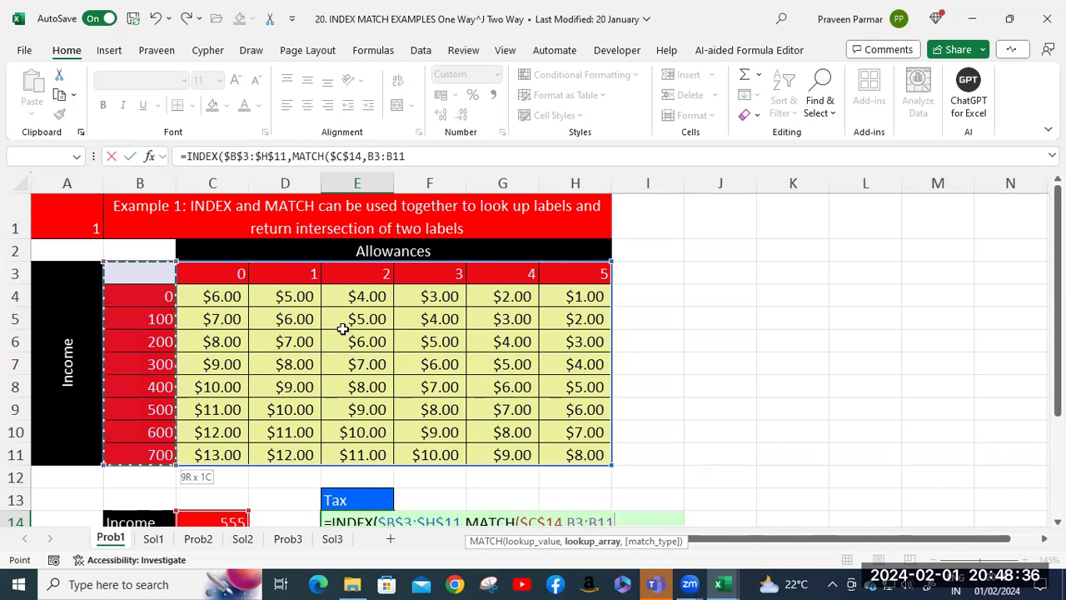
scroll(350, 329, "down", 1)
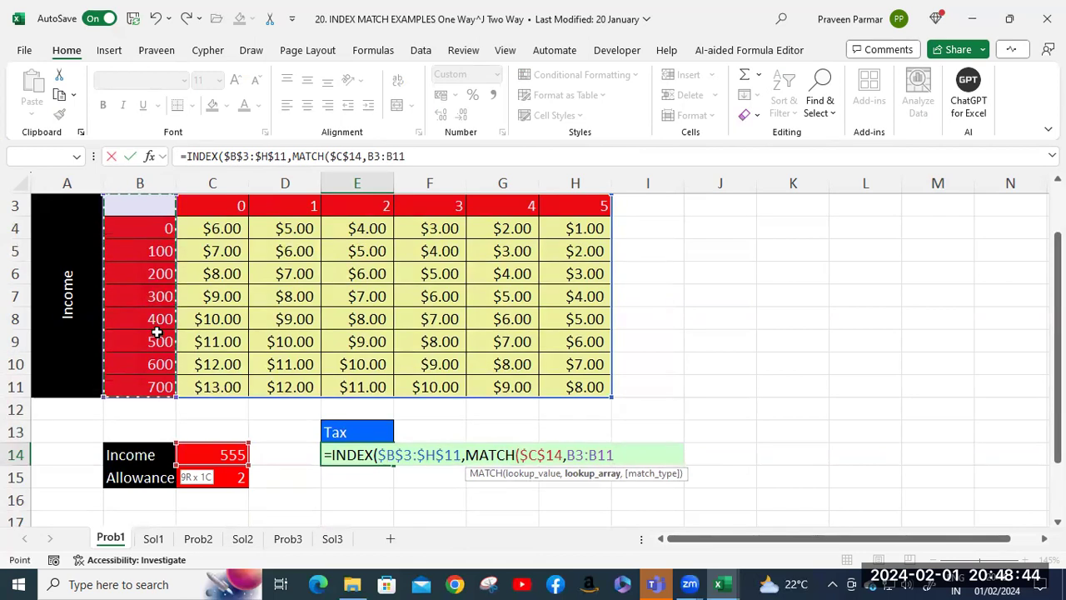
key("F4")
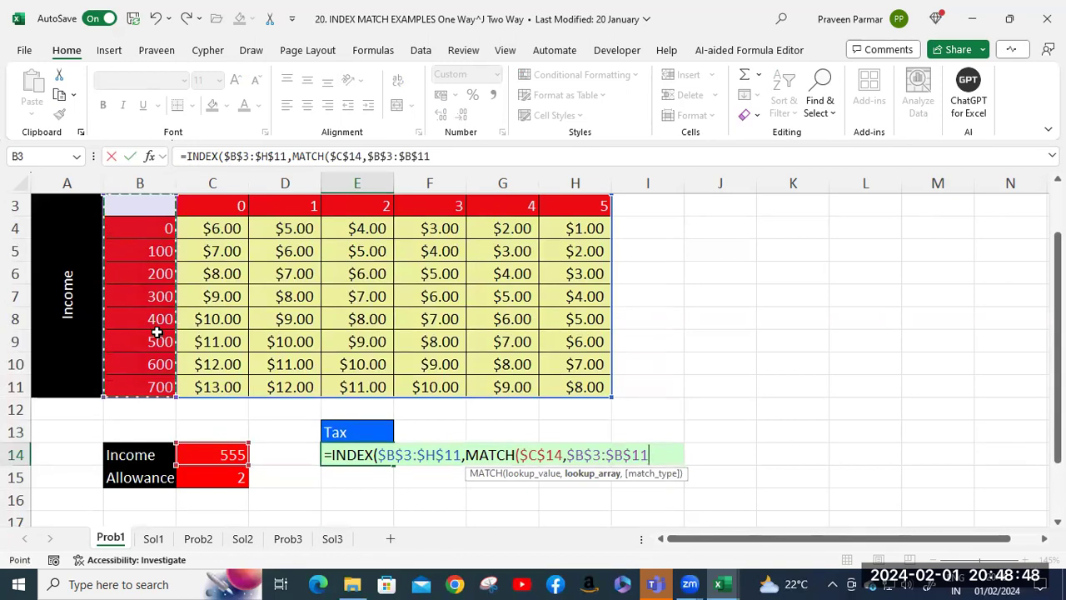
type(",")
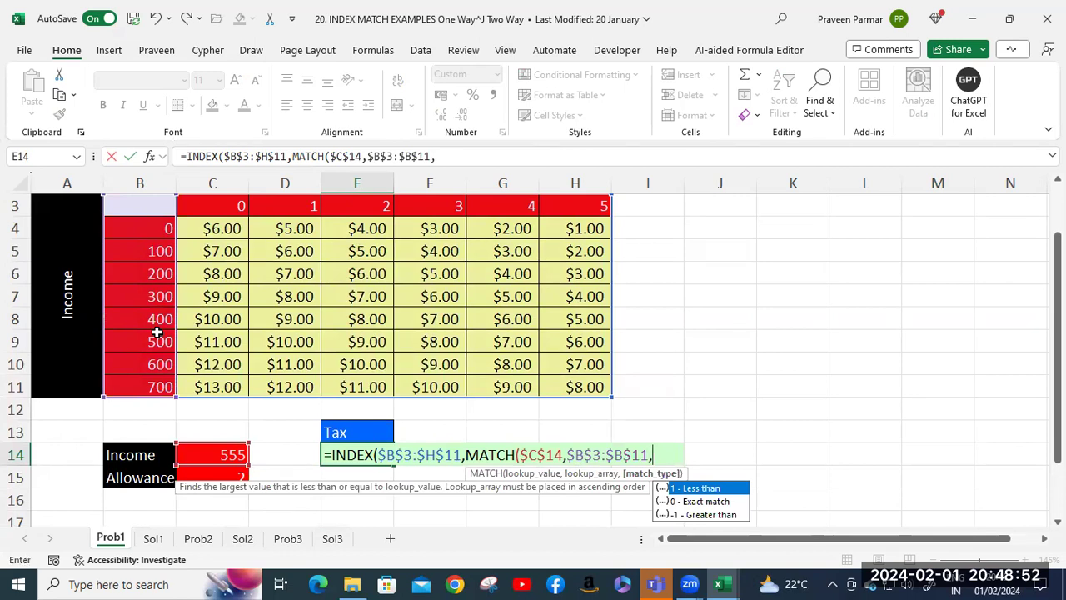
type("0)")
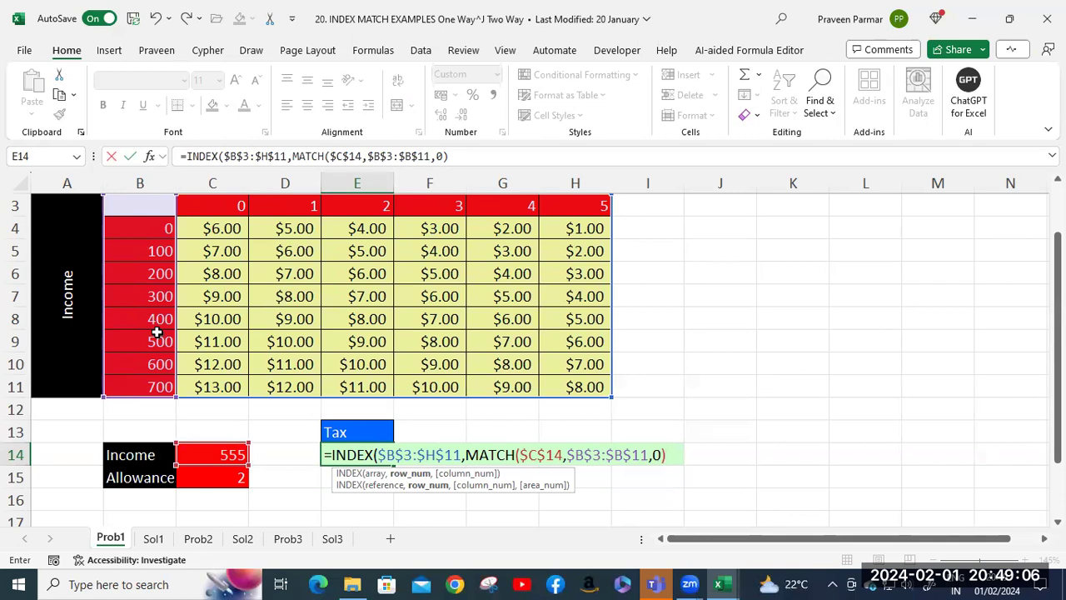
key("BackSpace")
key("BackSpace")
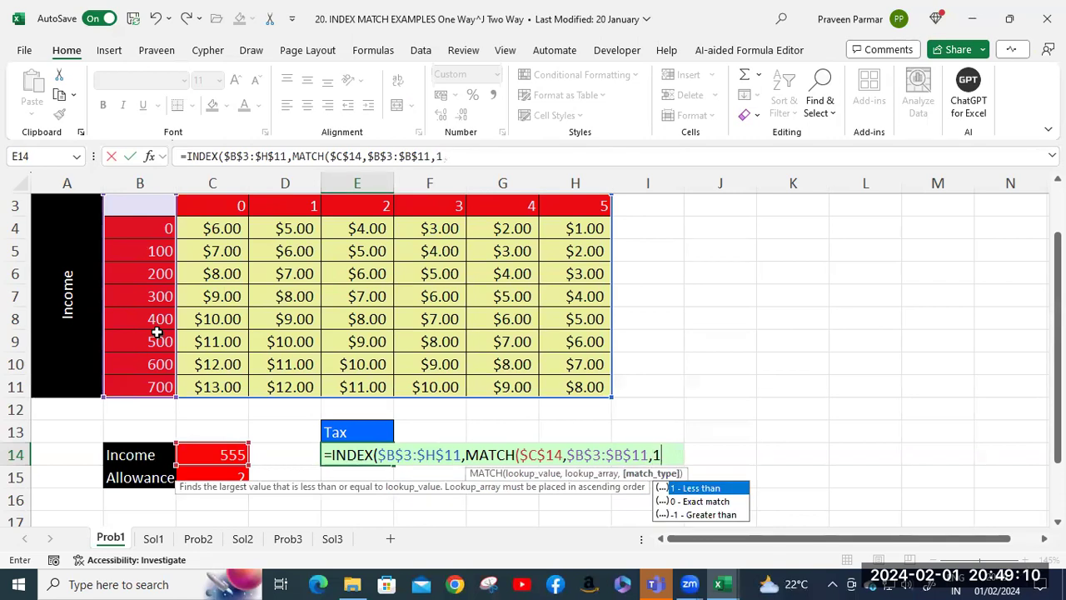
Step: Close the row MATCH with match type 1 and start a column MATCH with the absolute Allowance cell $C$15 as lookup value
type("1)")
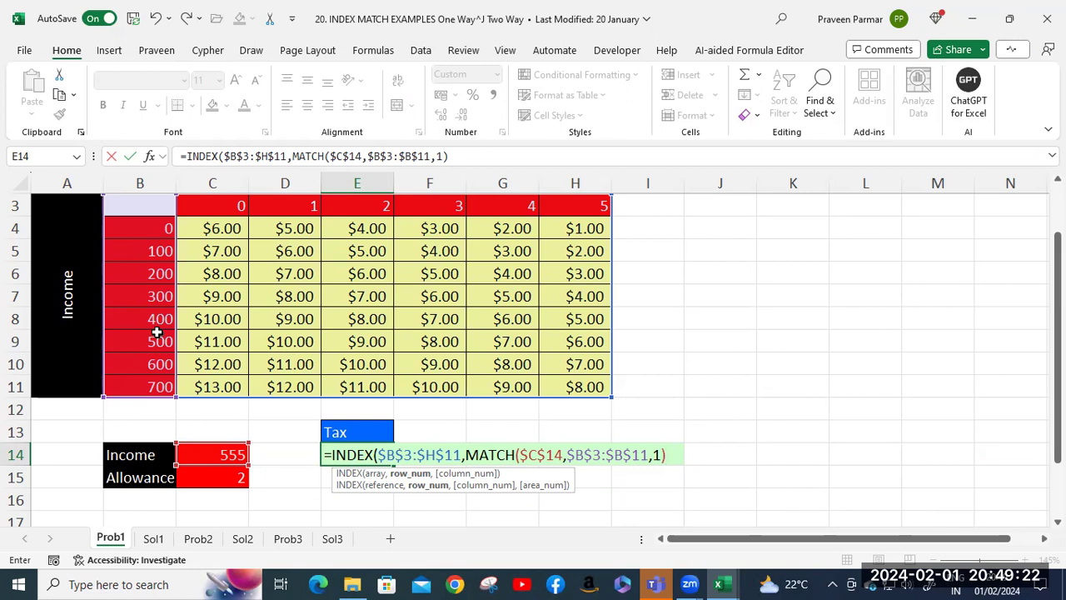
type(",")
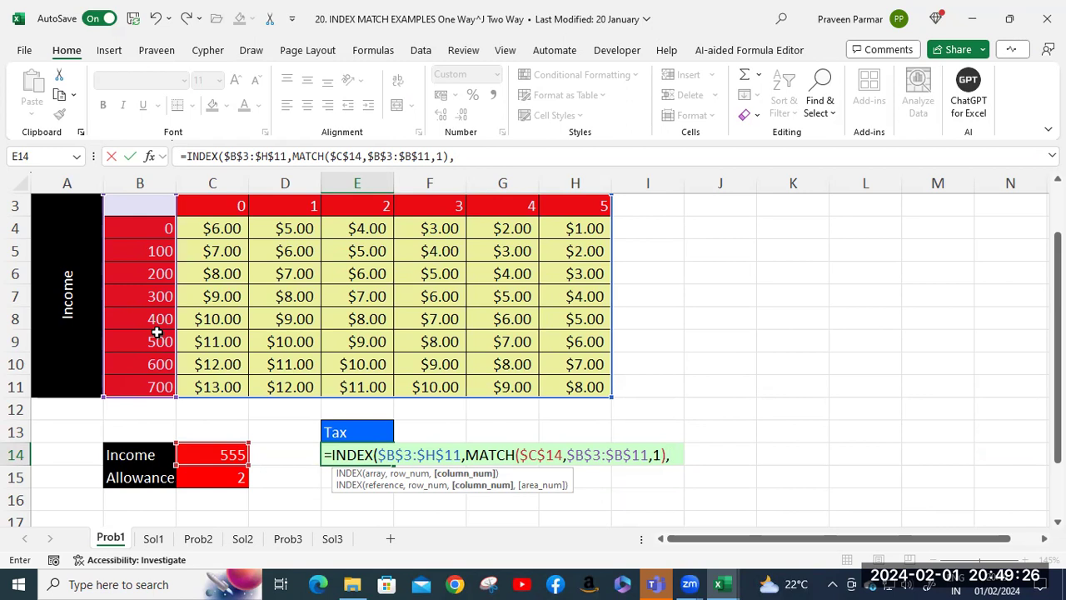
type("mat")
key("Tab")
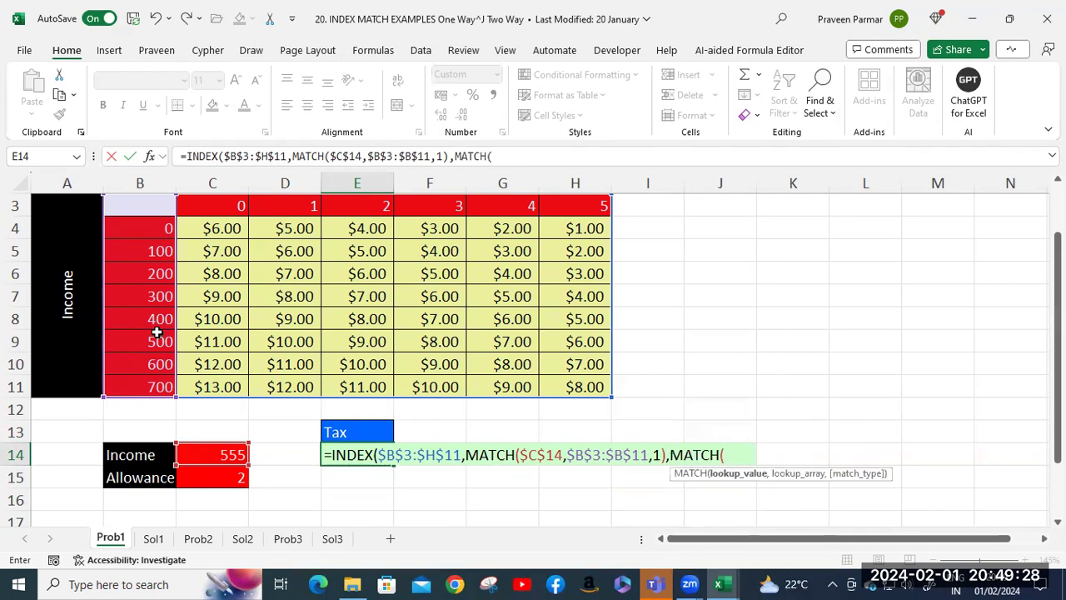
left_click(214, 478)
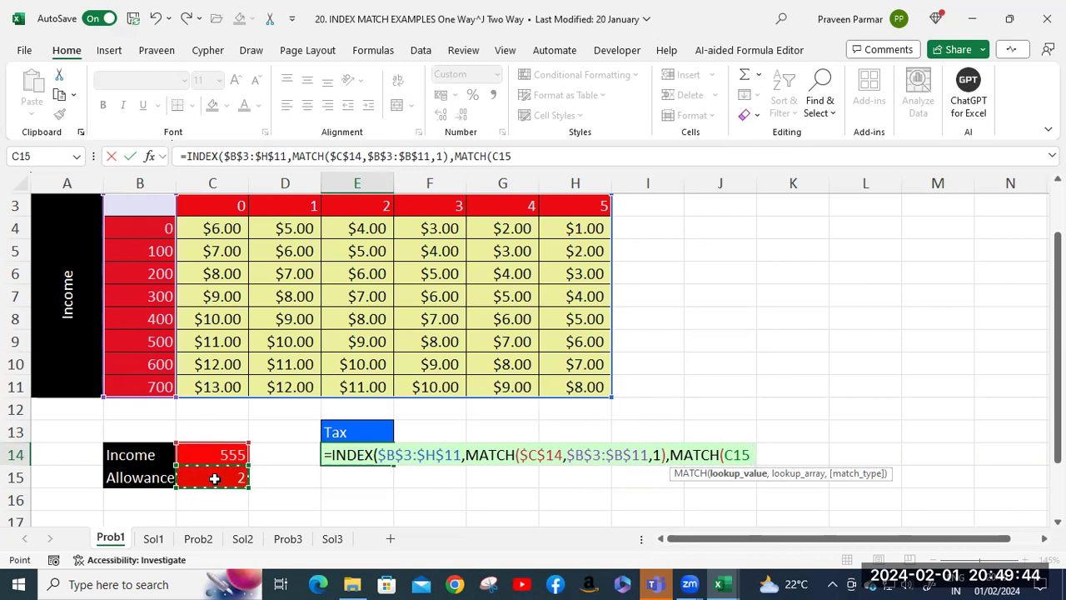
key("F4")
type(",")
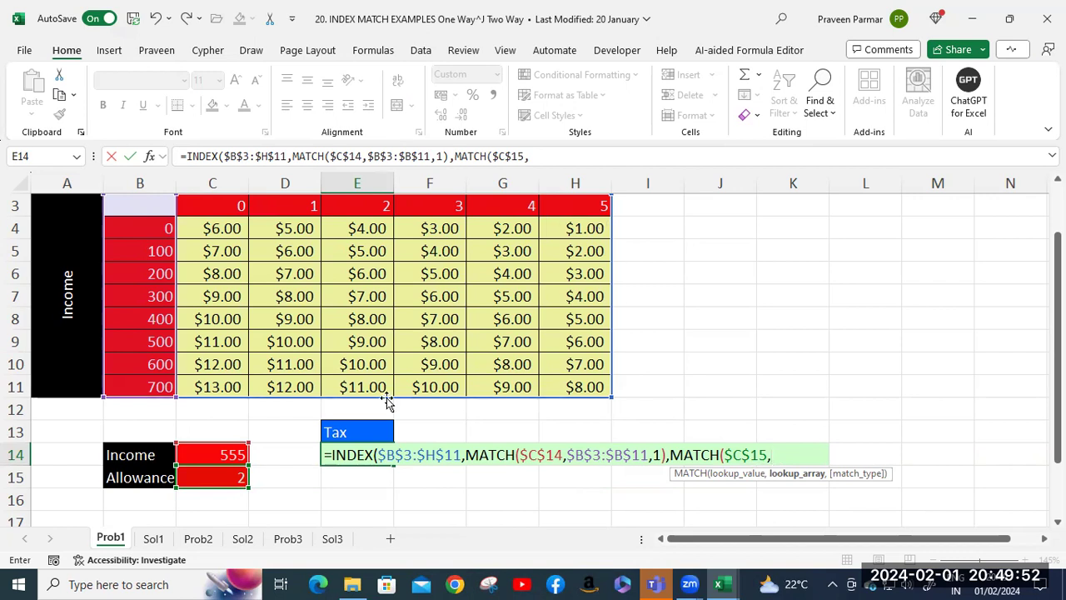
Step: Complete the column MATCH with the absolute header row $B$3:$H$3 and match type 0, commit the Tax formula in E14 and review it
left_click(124, 206)
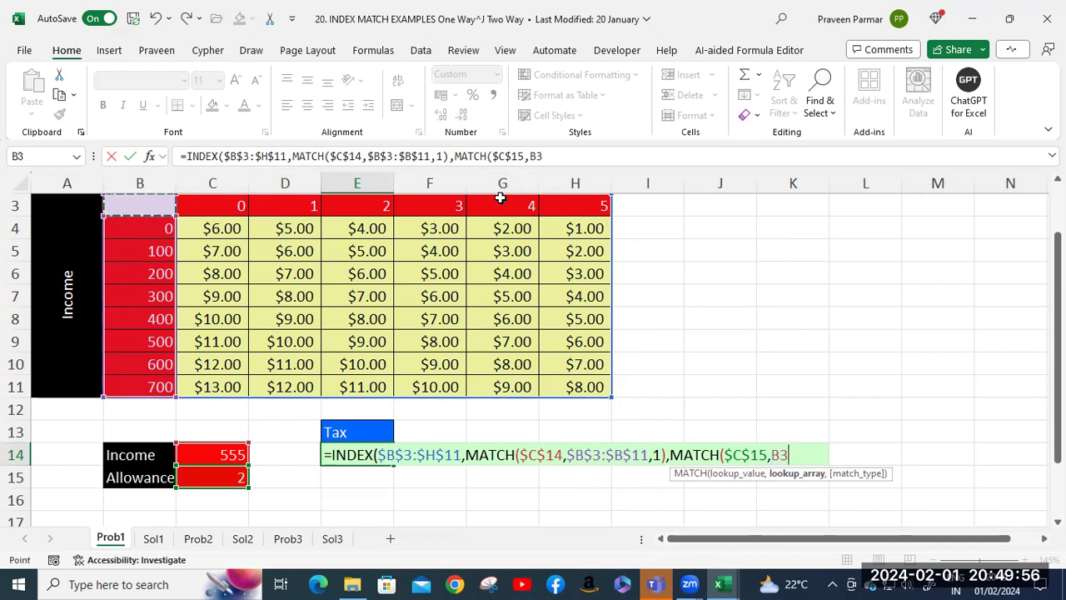
left_click(587, 209, "shift")
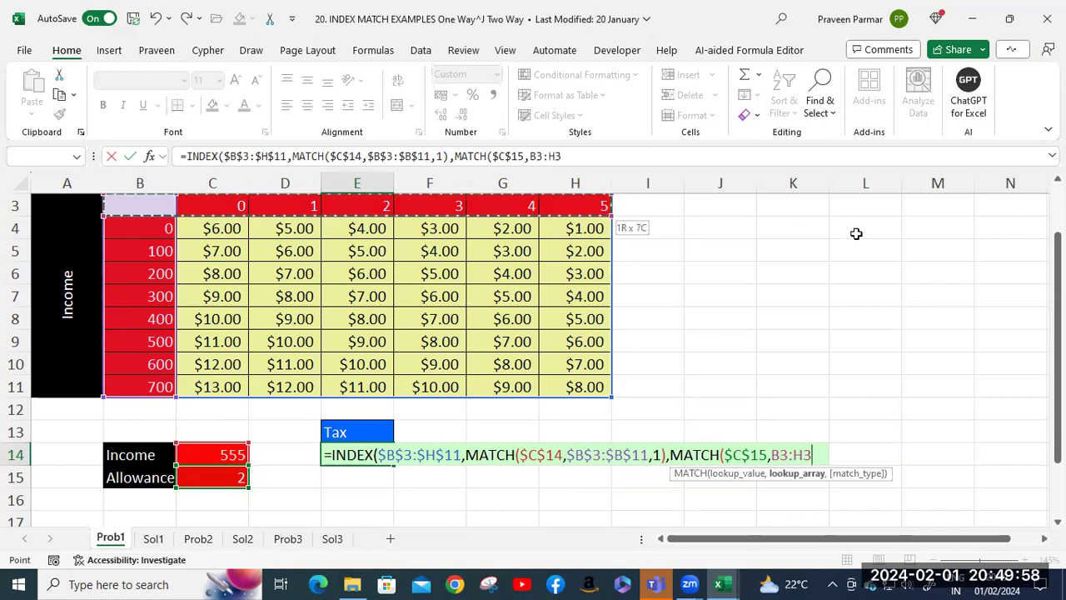
key("F4")
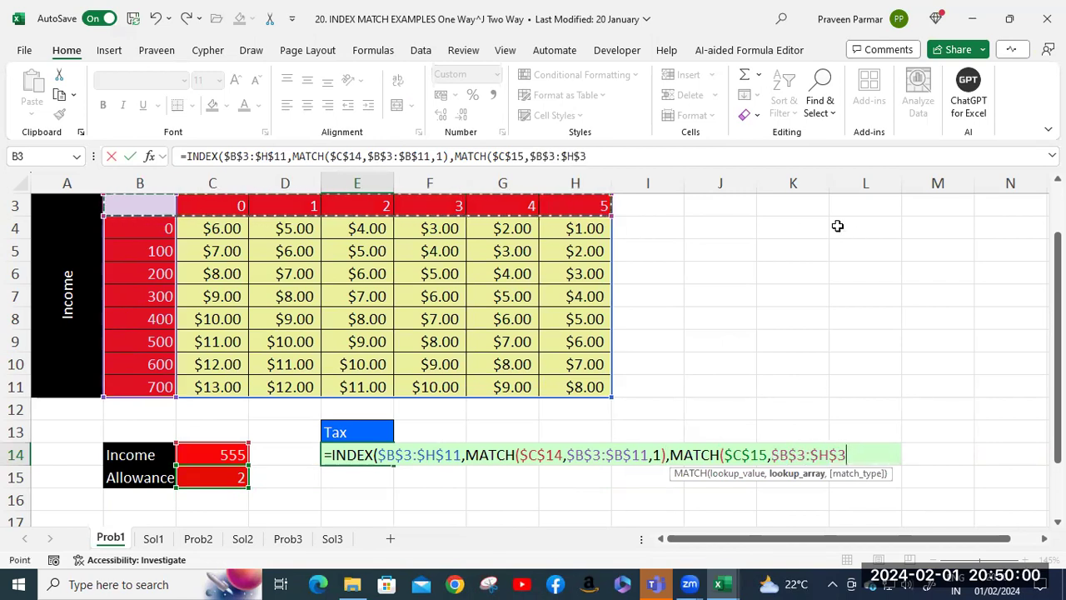
type(",")
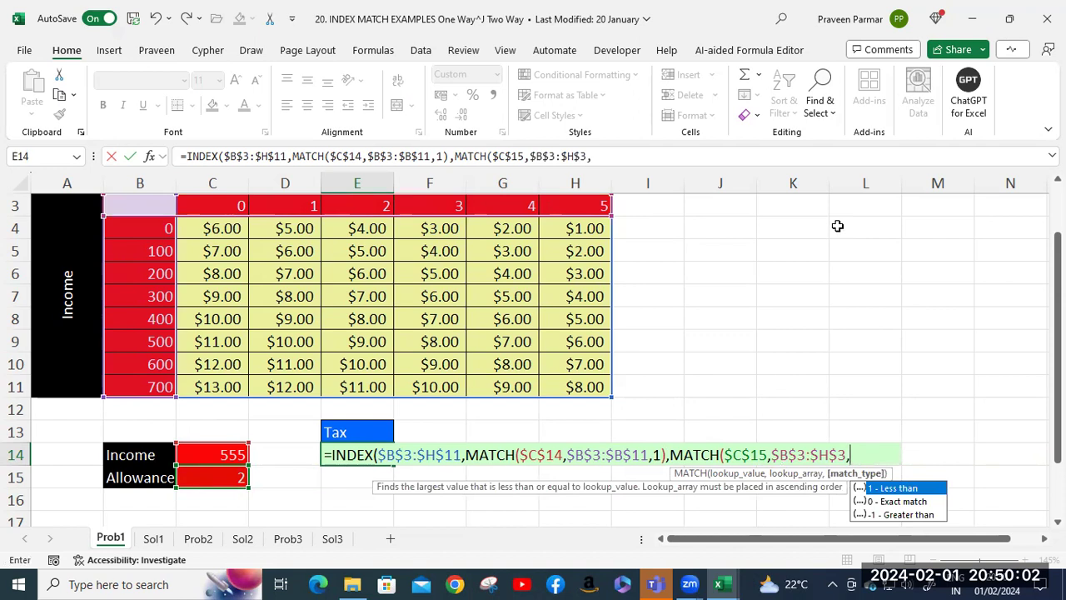
type("0)")
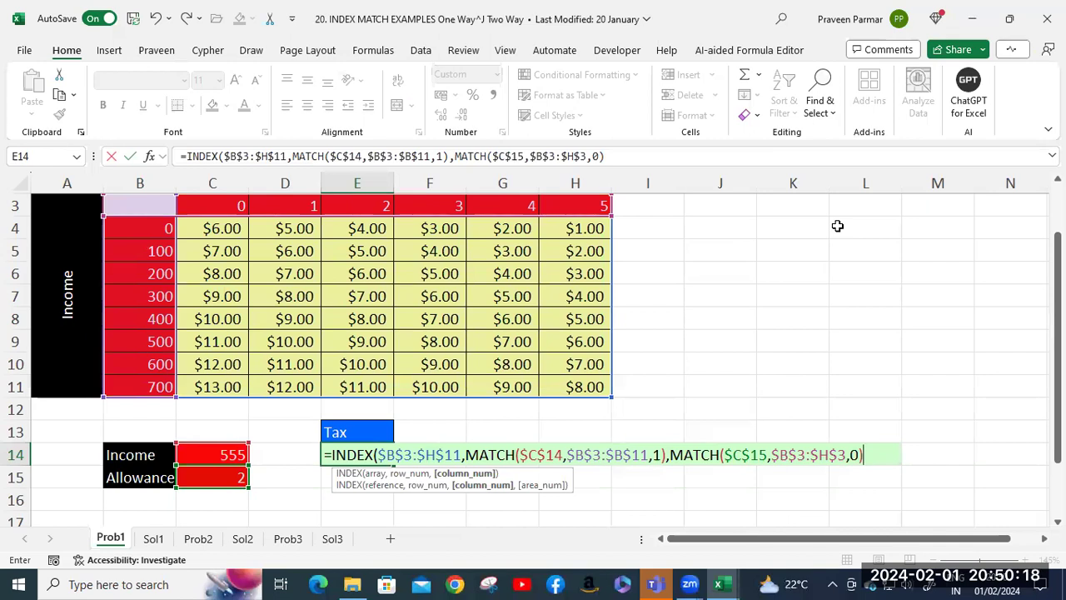
type(")")
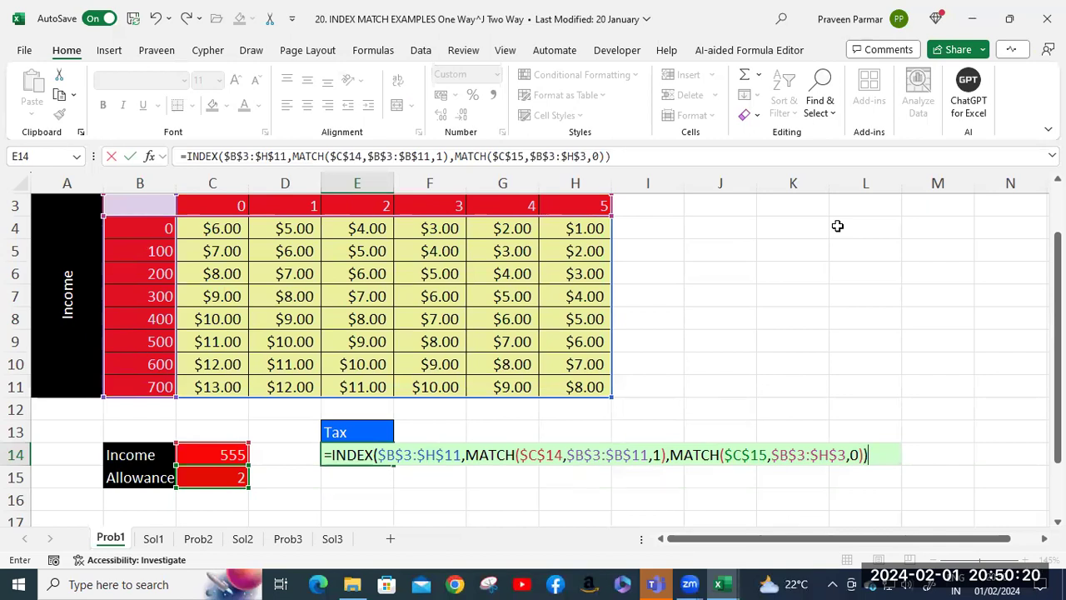
key("Return")
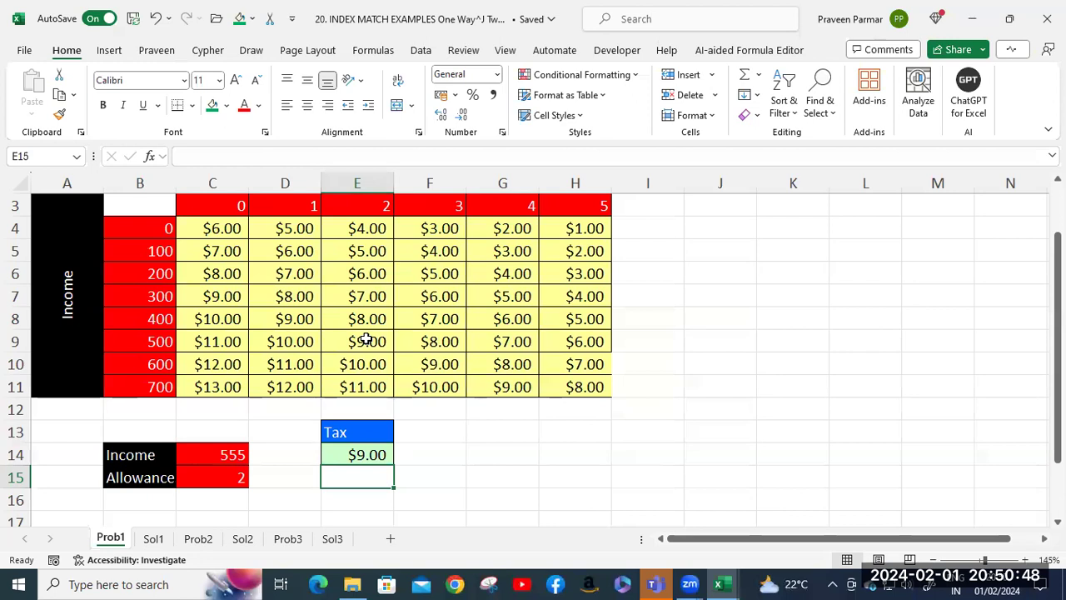
double_click(364, 453)
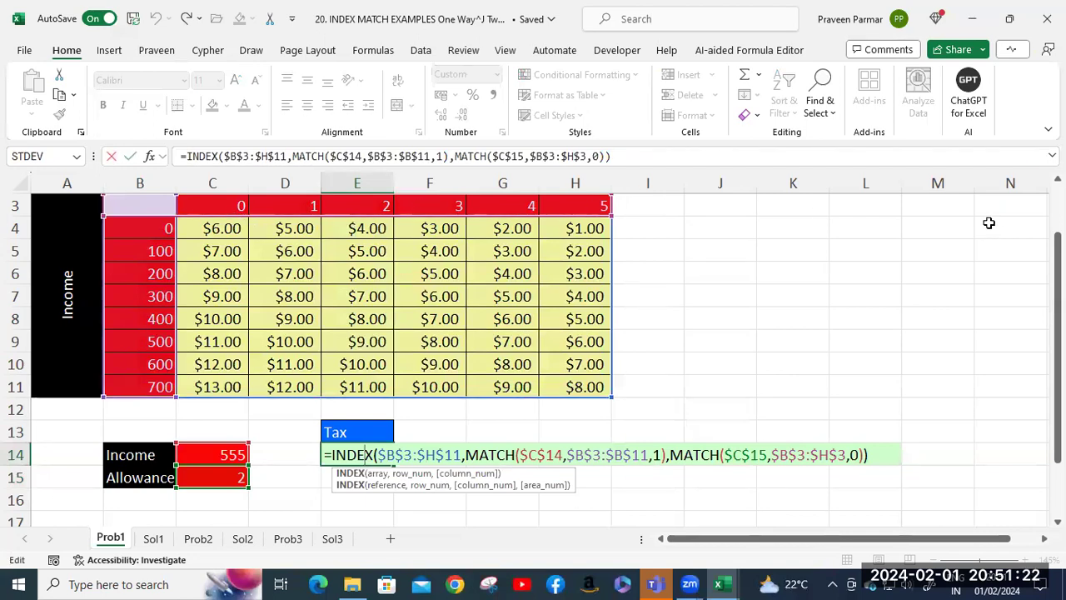
key("Return")
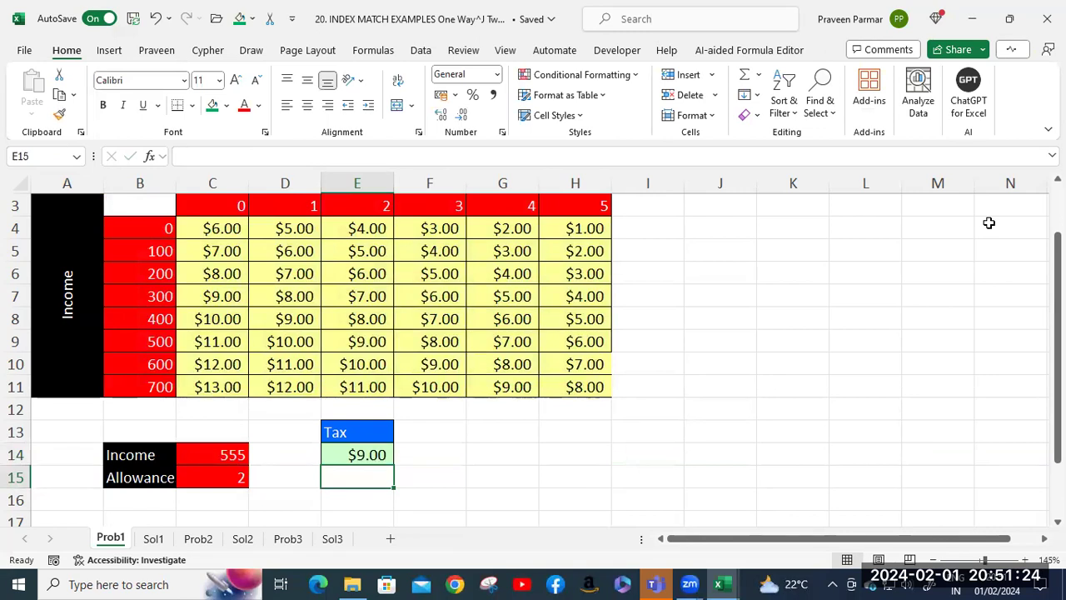
Step: Test the Tax formula by setting Income in C14 to 675 and Allowance in C15 to 5
left_click(216, 450)
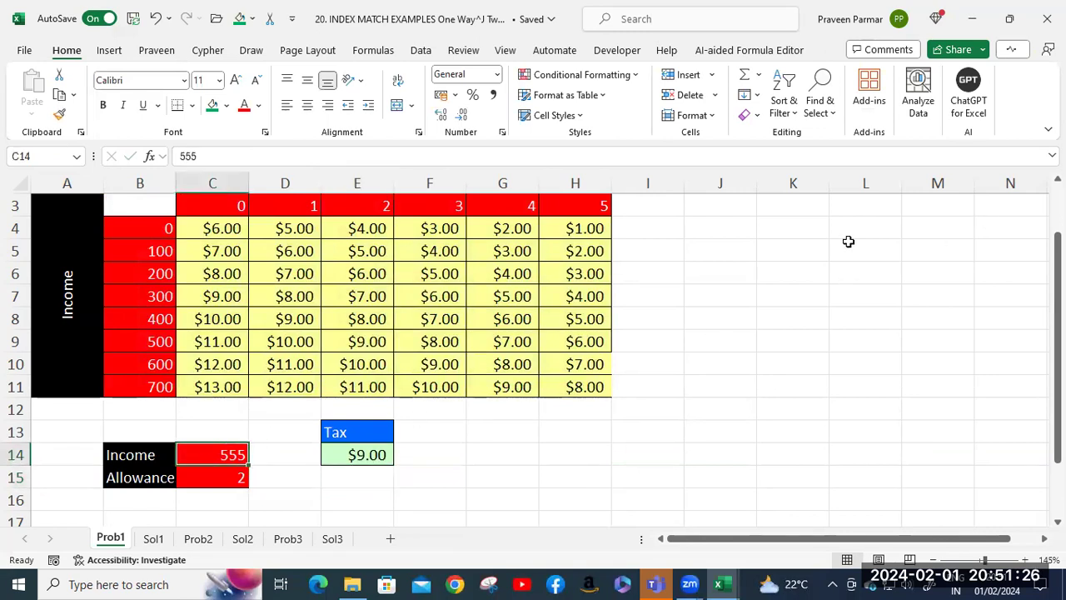
type("675")
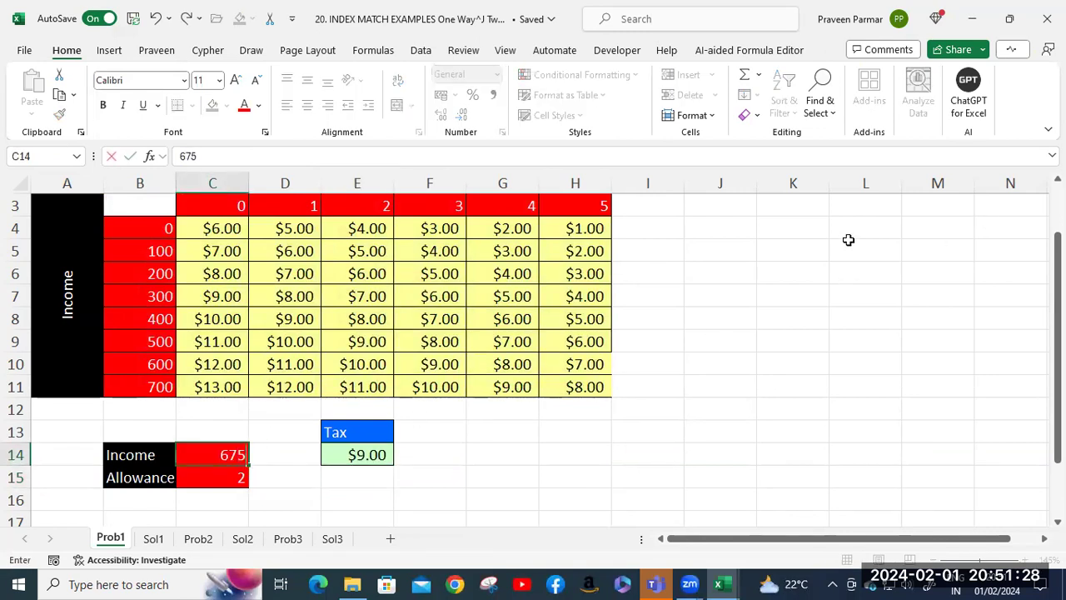
key("Return")
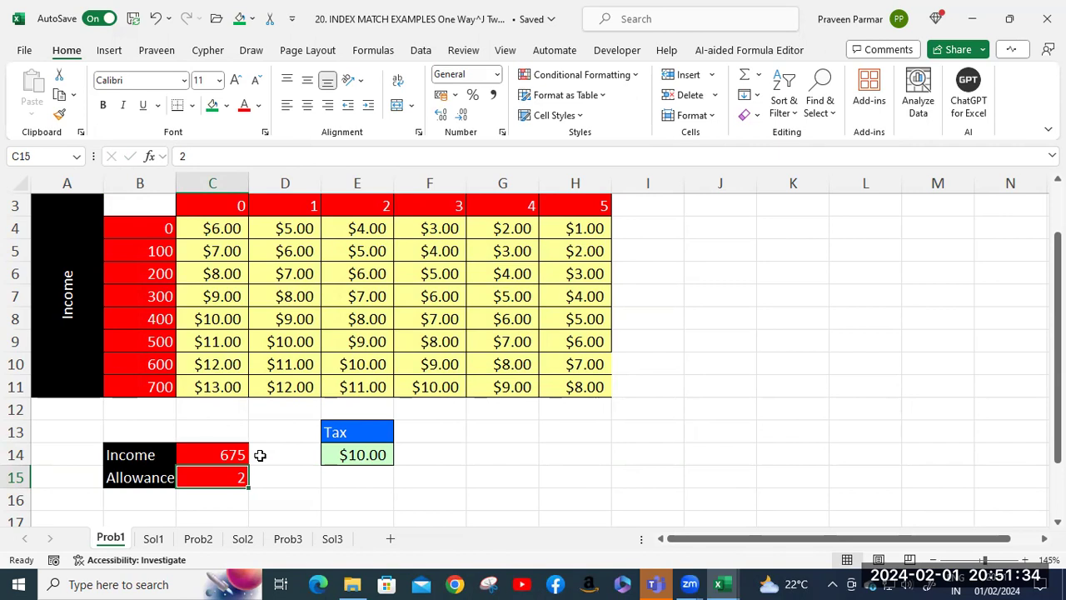
type("5")
key("Return")
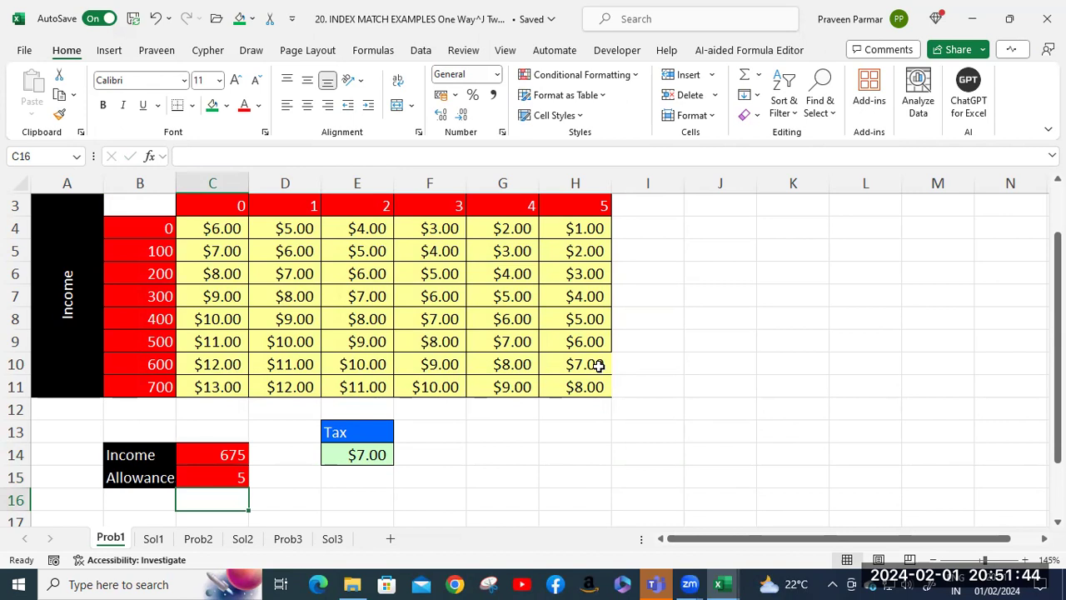
Step: Test the Tax formula again by setting Income in C14 to 710
left_click(218, 452)
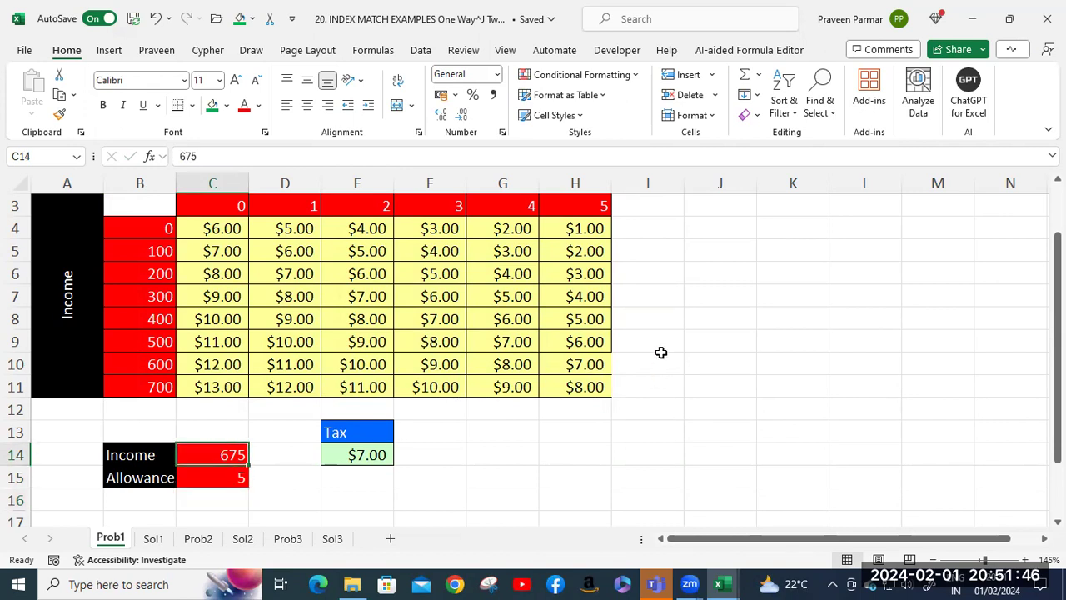
type("710")
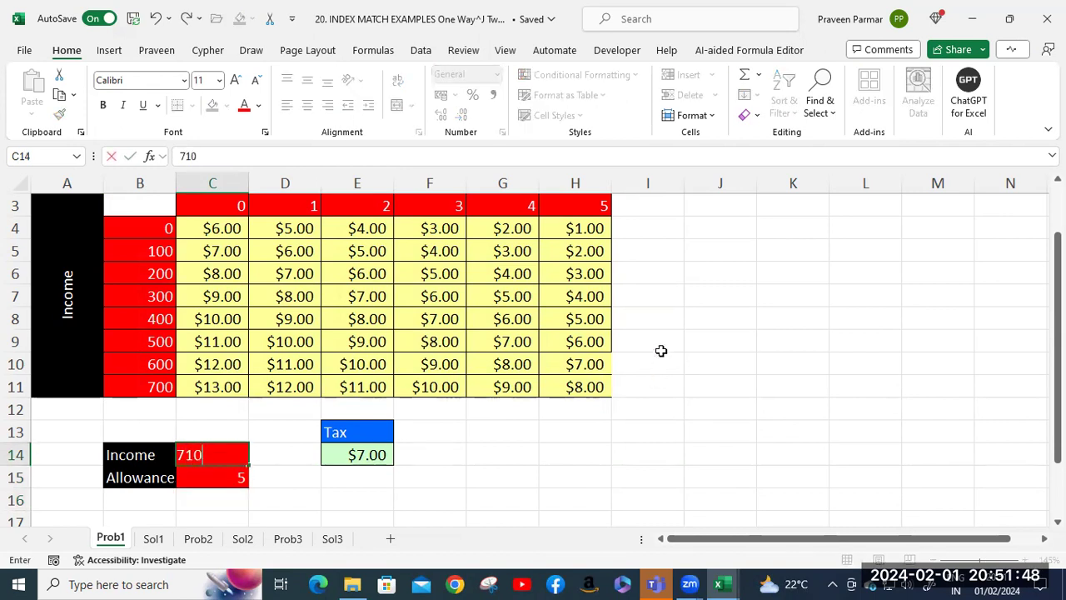
key("Return")
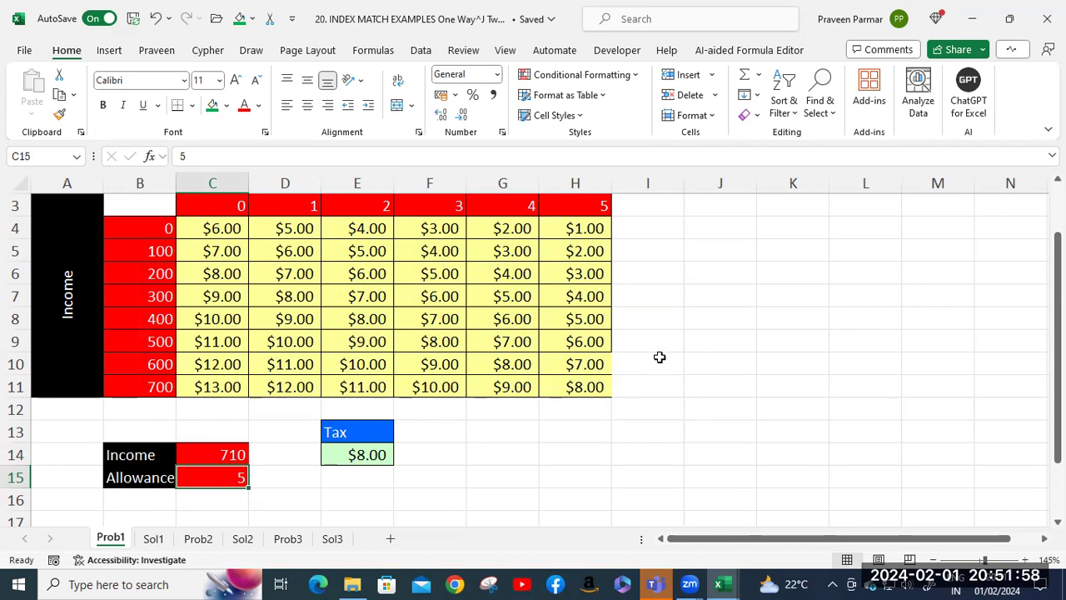
Step: Go to the Prob2 sheet and widen column D so the full Description text fits
left_click(199, 540)
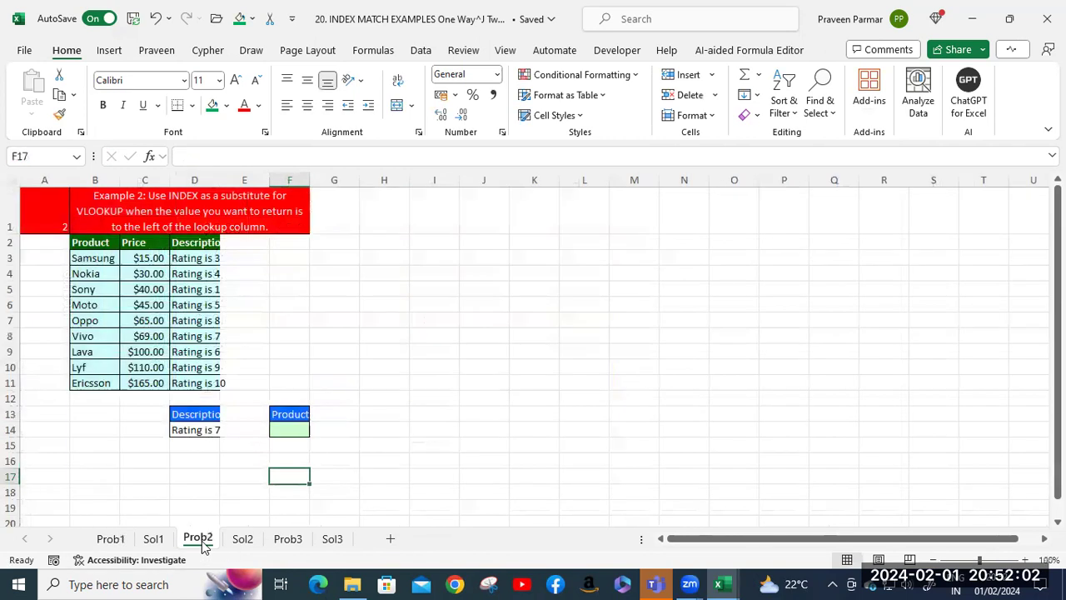
scroll(523, 358, "up", 3)
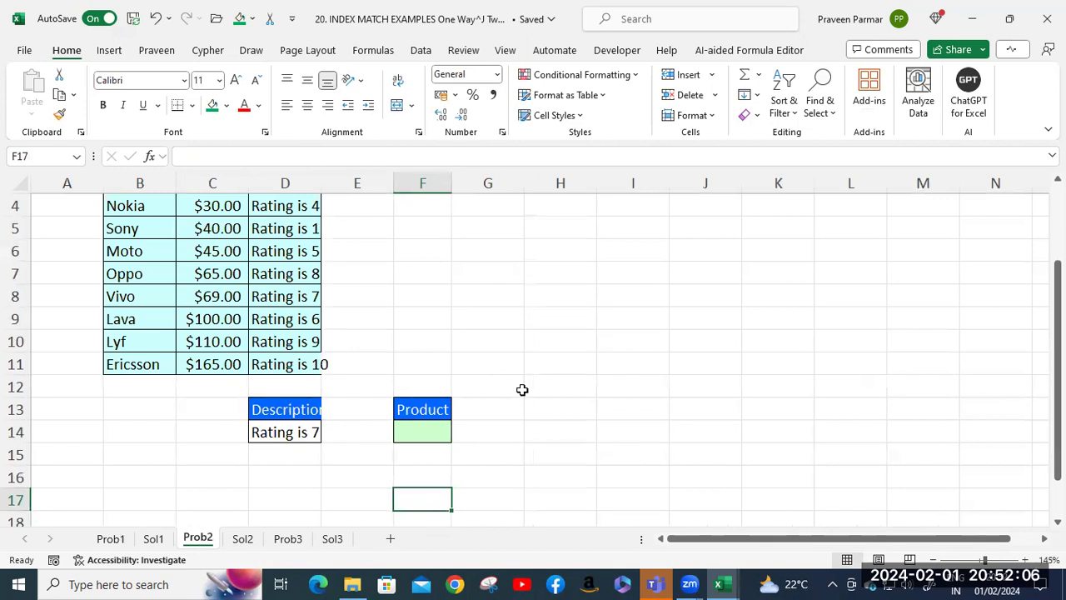
scroll(522, 385, "up", 1)
scroll(523, 379, "down", 1)
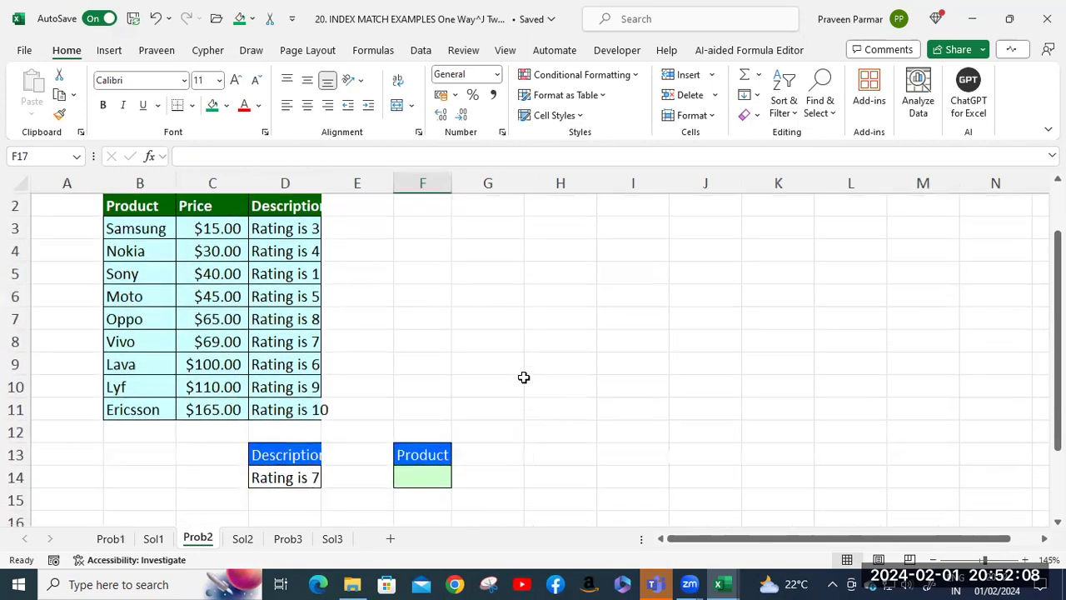
left_click(284, 480)
left_click_drag(321, 183, 351, 183)
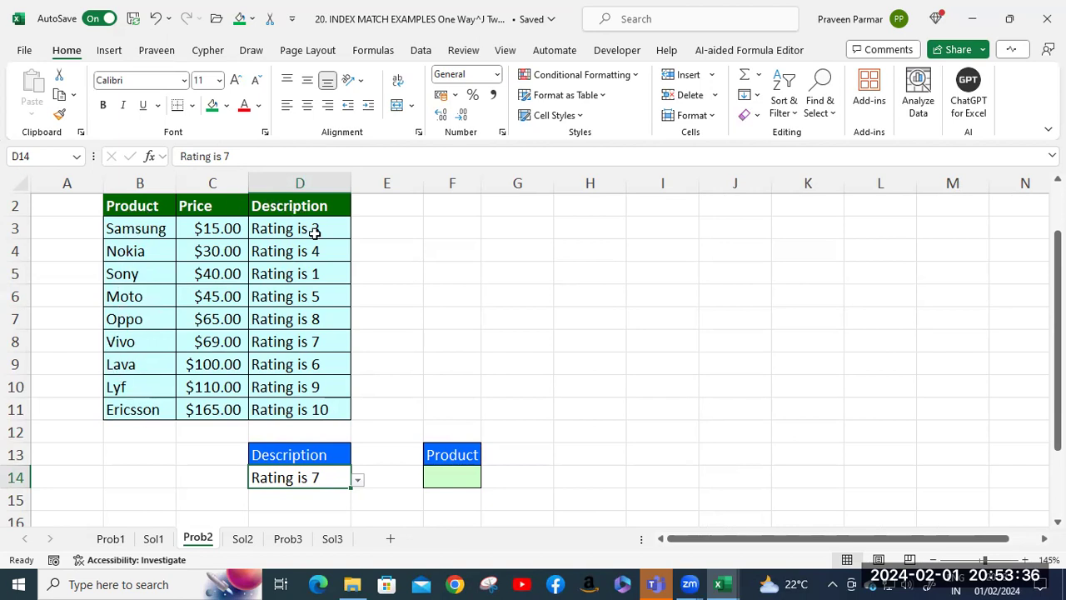
left_click(110, 539)
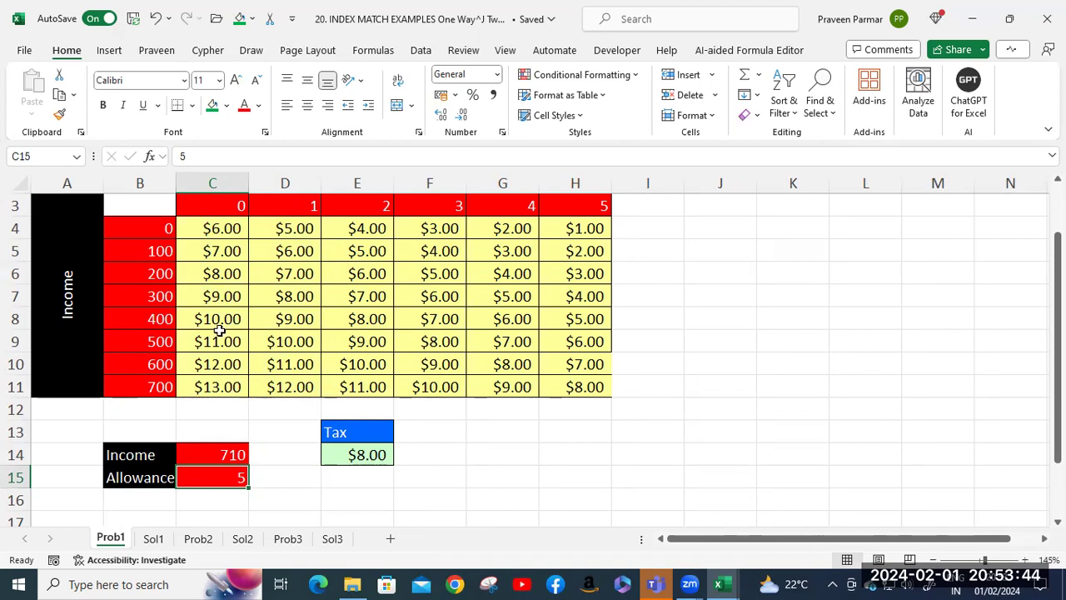
left_click(199, 539)
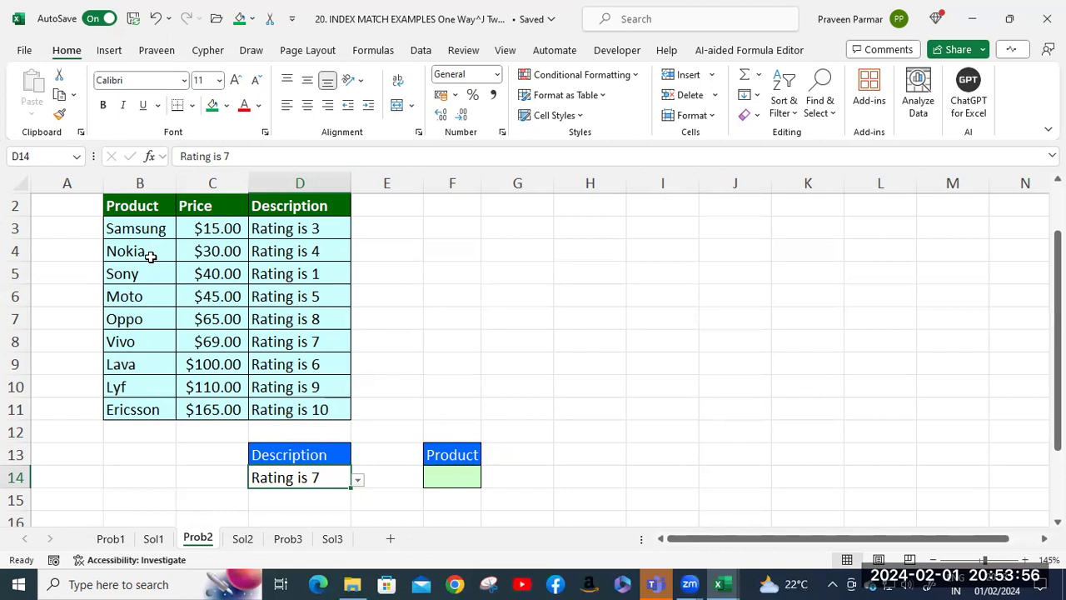
Step: Start an INDEX formula in Product cell F14 with the absolute table $B$2:$D$11, headers included, as its array
left_click(445, 479)
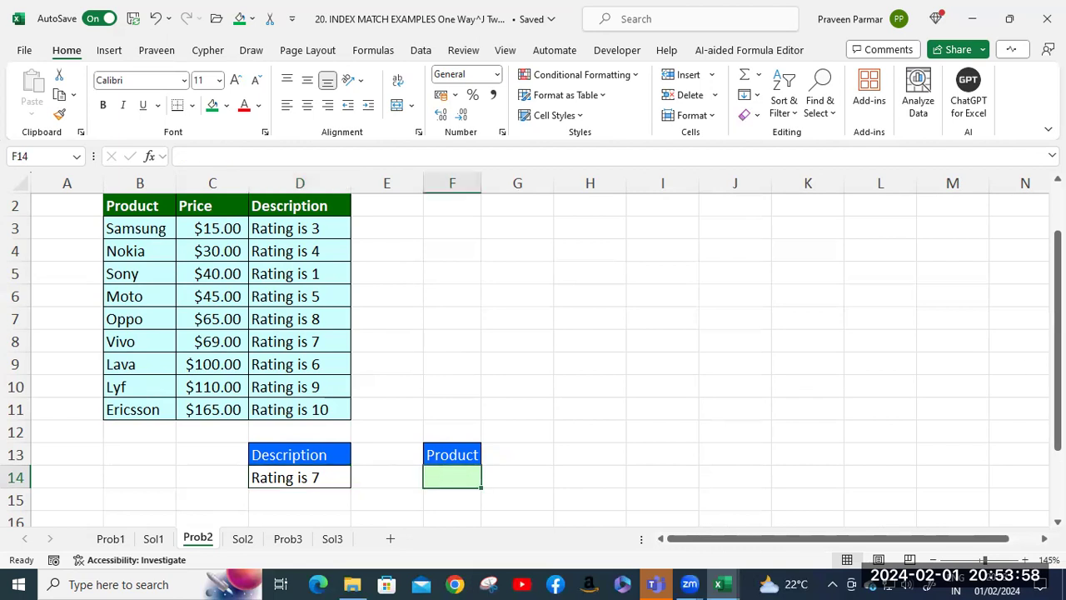
type("=")
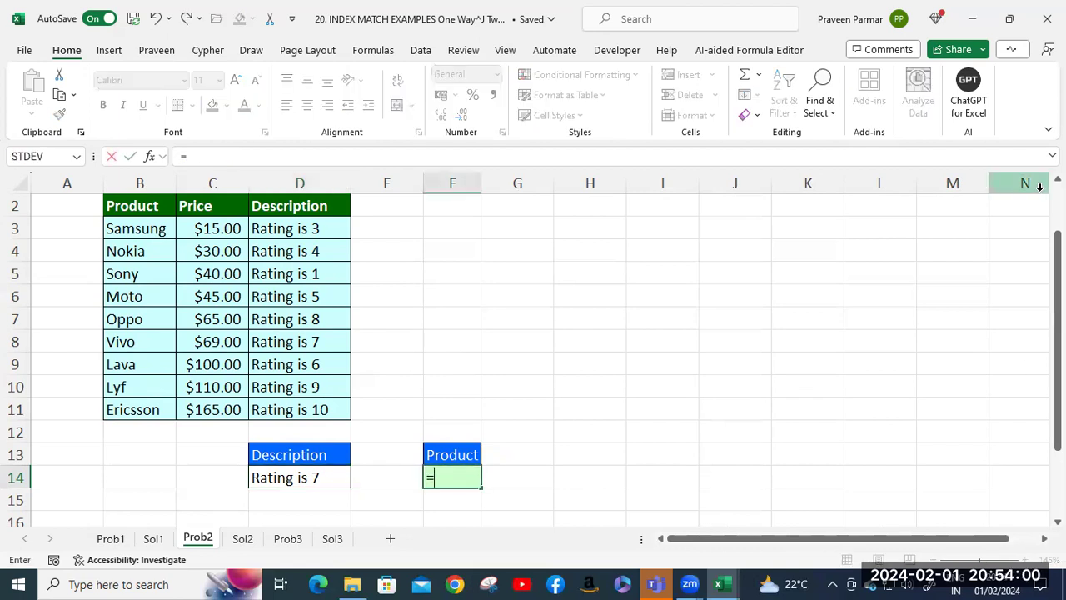
type("ind")
key("Tab")
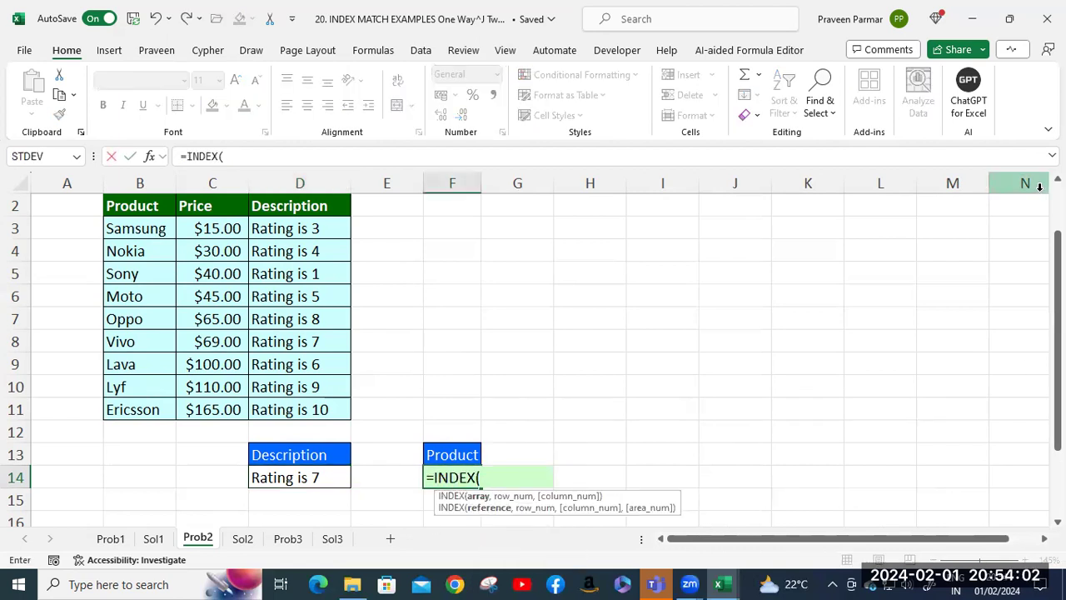
left_click_drag(123, 209, 323, 408)
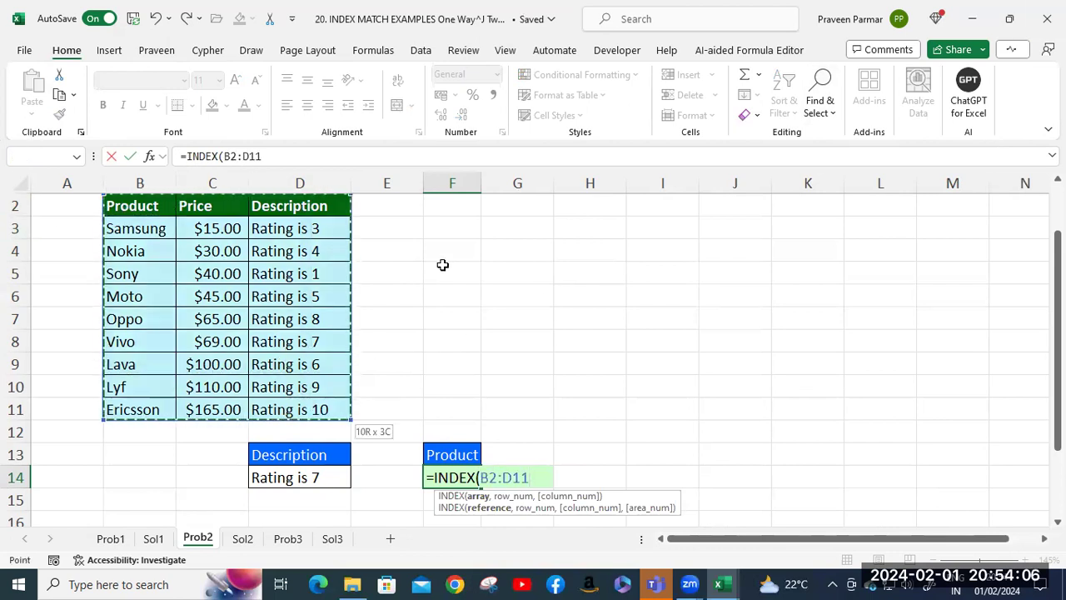
key("F4")
type(",")
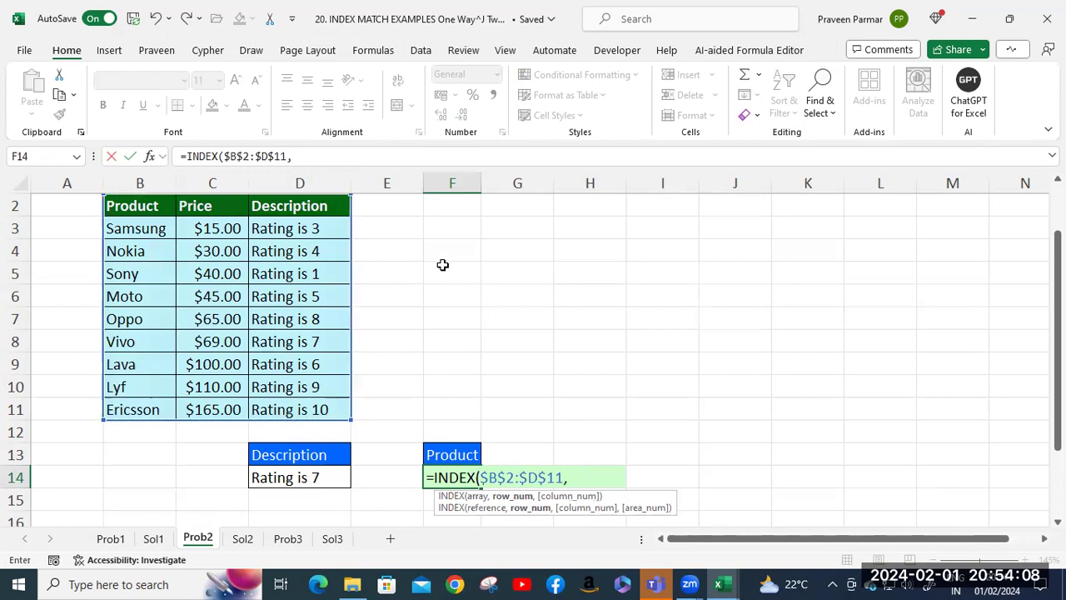
Step: Nest a MATCH as the INDEX row number, using the absolute Description cell $D$14 as lookup value
type("ma")
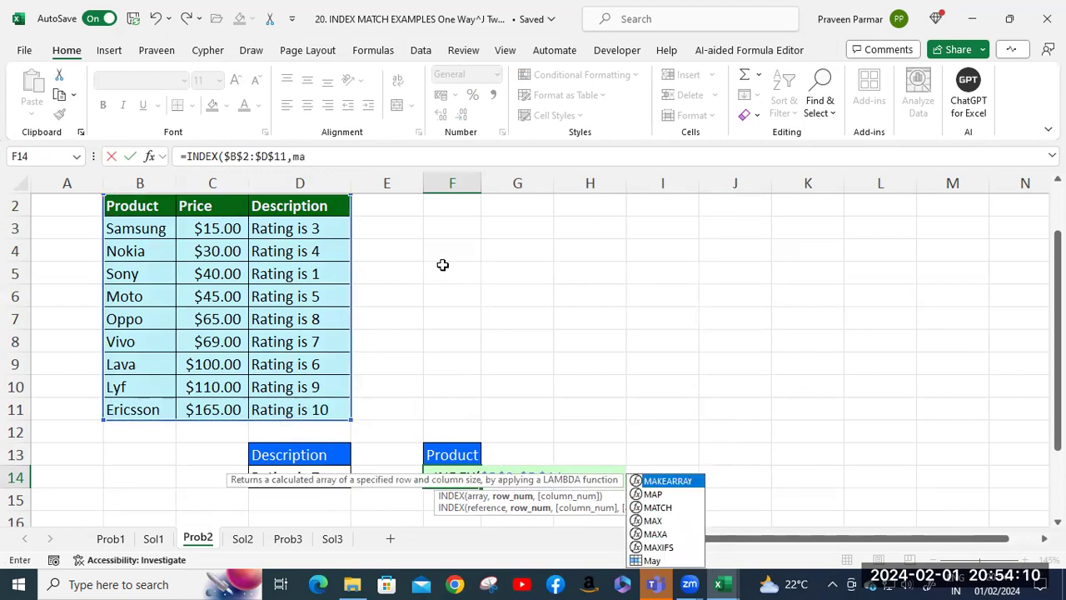
type("t")
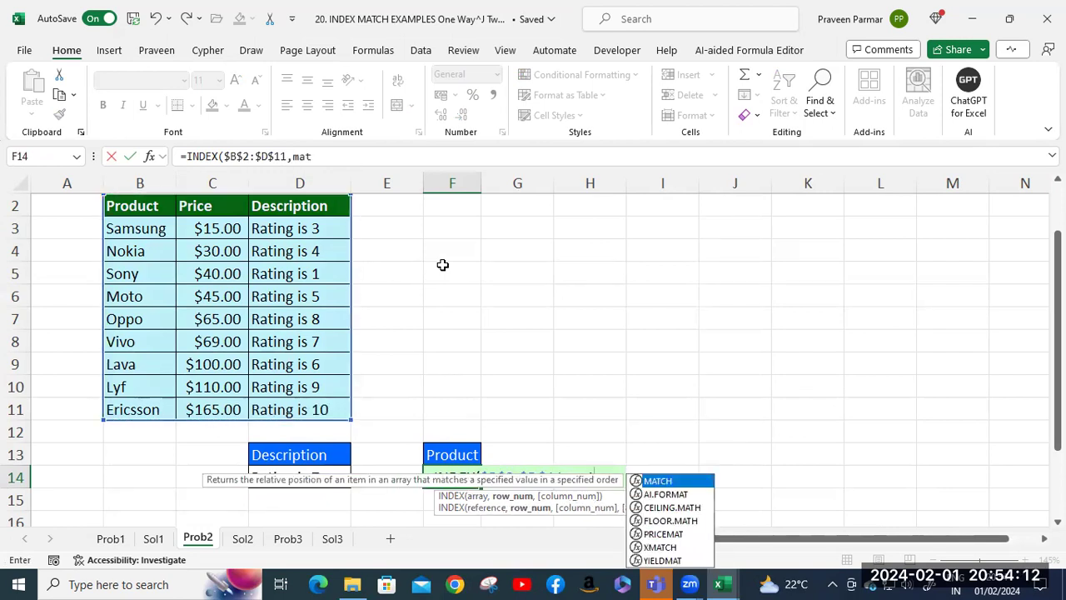
key("Tab")
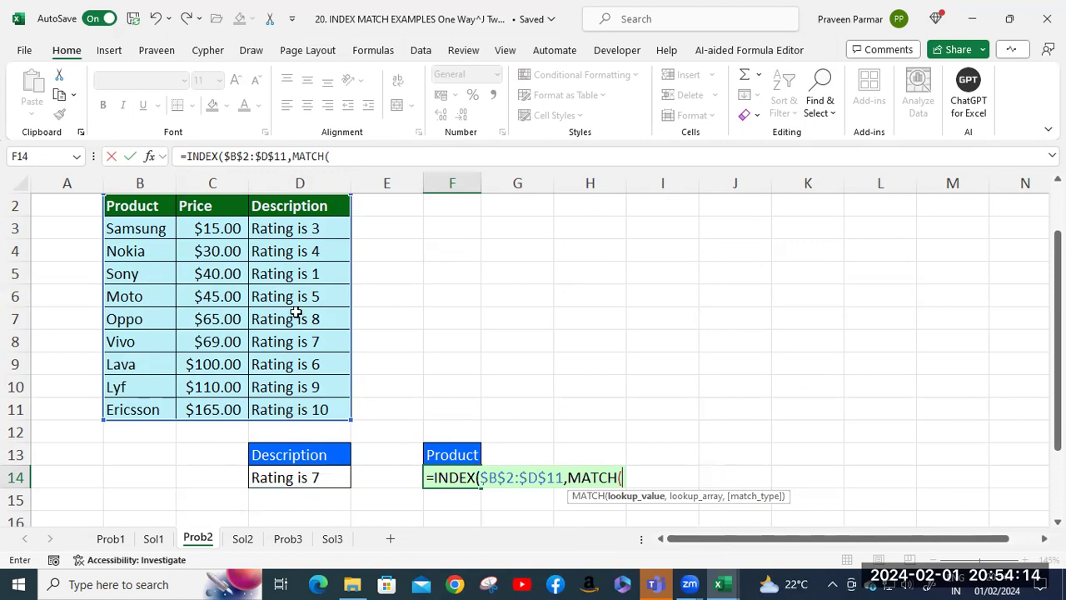
left_click(287, 479)
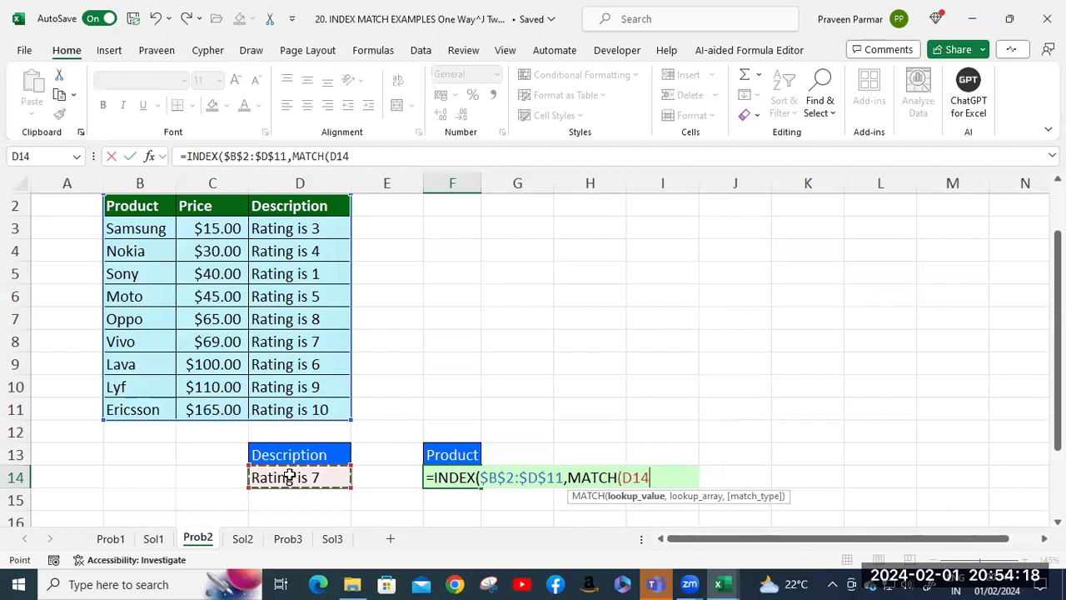
key("F4")
type(",")
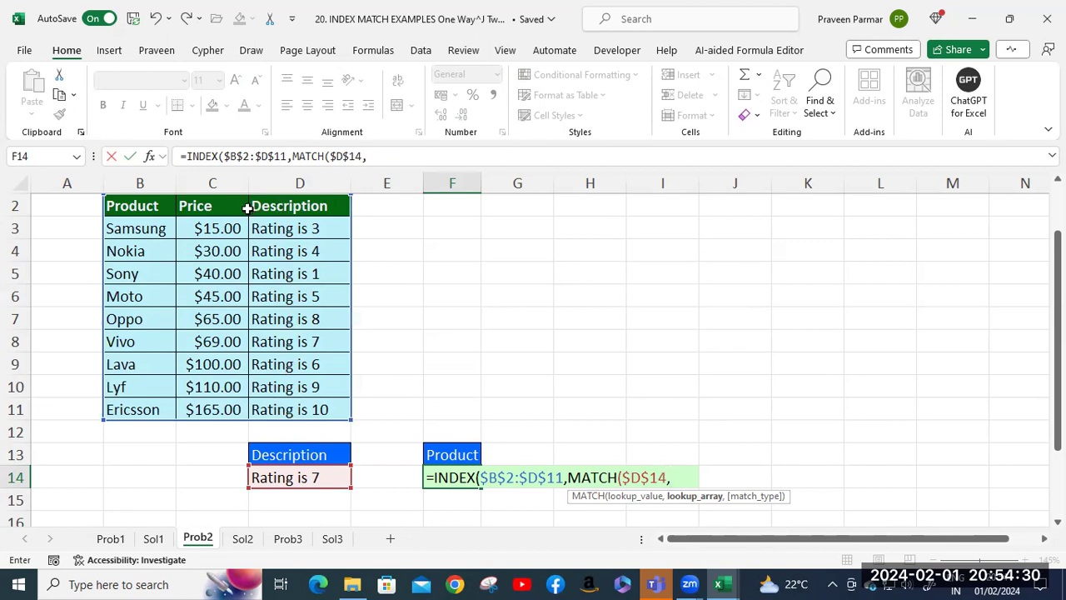
Step: Give the MATCH the absolute Description column $D$2:$D$11 as lookup array and close it with match type 0
left_click_drag(302, 205, 309, 408)
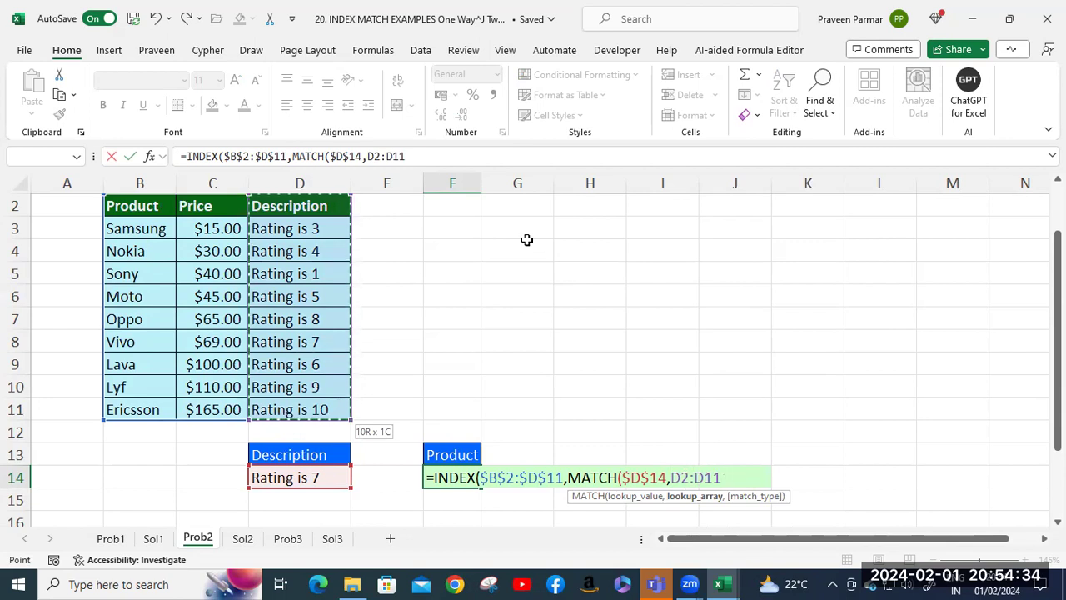
key("F4")
type(",")
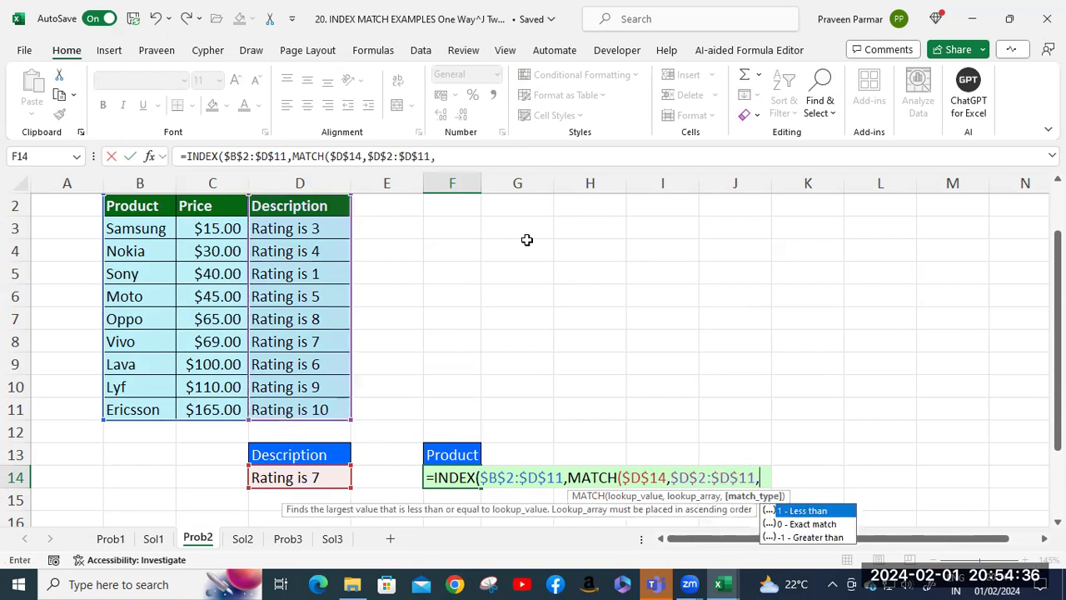
type("0)")
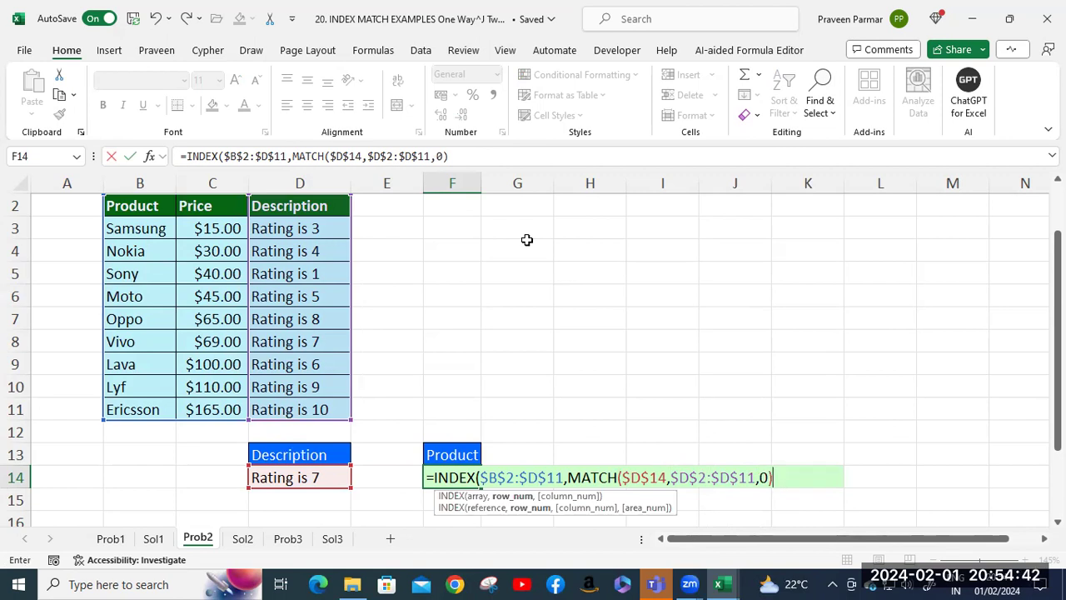
Step: Set the INDEX column number to 1 to return the product, and commit the formula in F14
type(",")
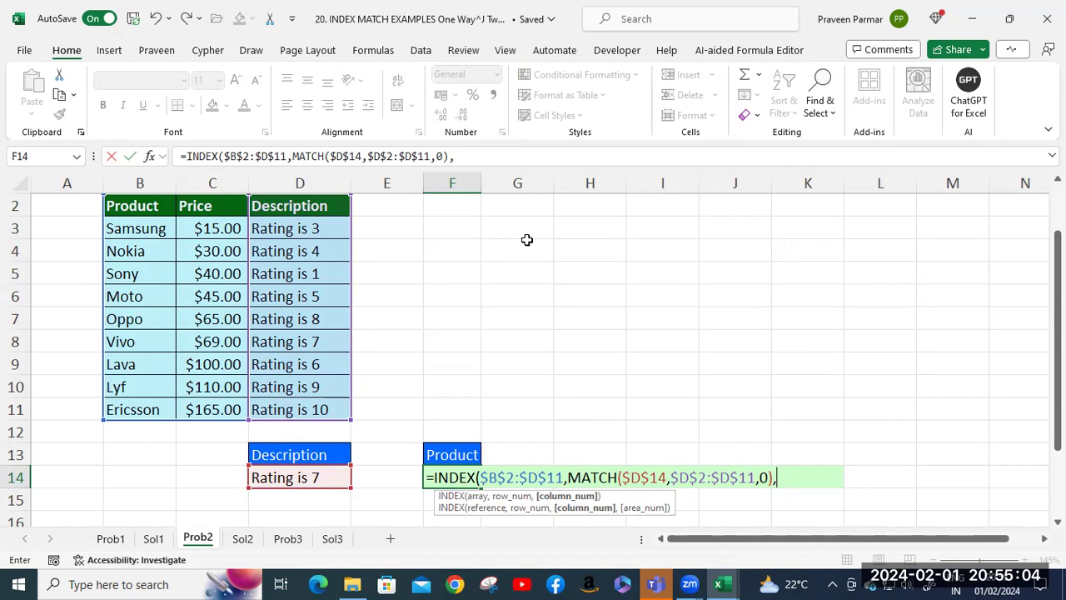
type("1")
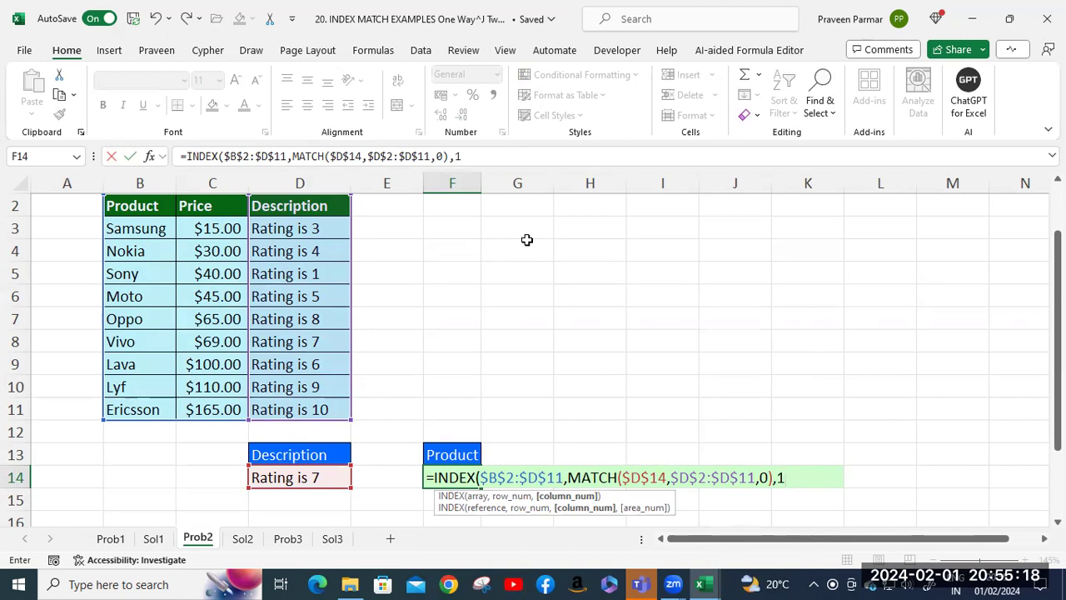
type(")")
key("Return")
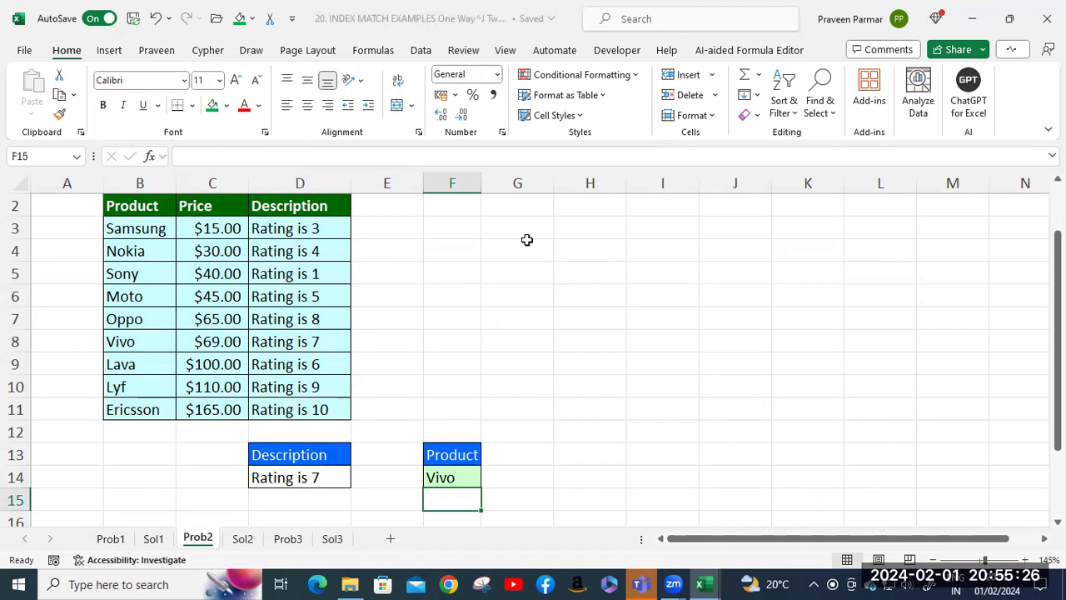
Step: Try to change the Description in D14 to Rating is 8
left_click(307, 475)
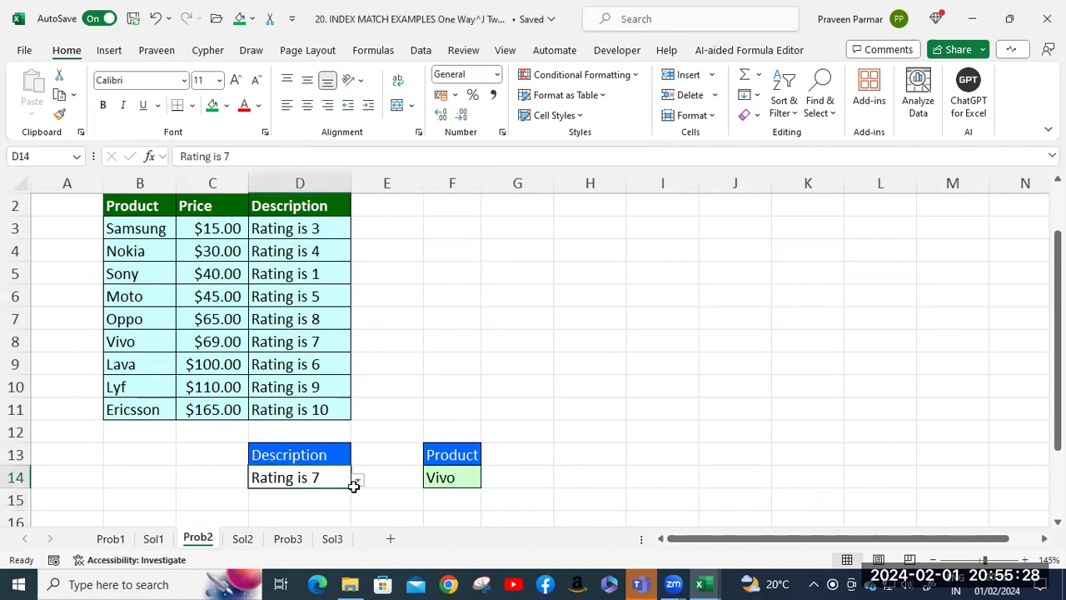
left_click(357, 481)
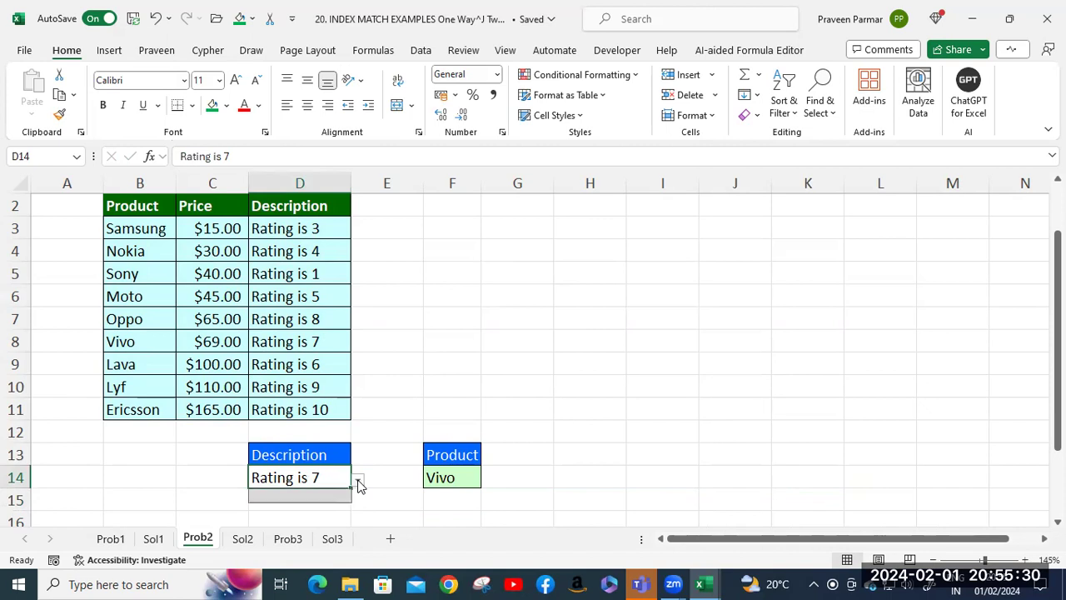
left_click(306, 476)
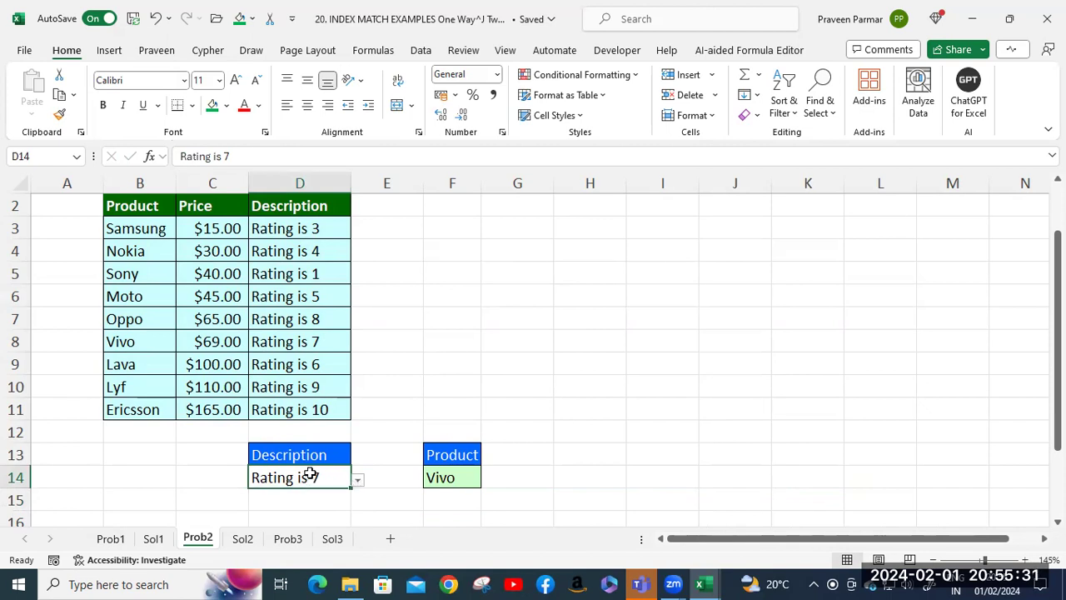
left_click(357, 482)
left_click(326, 476)
double_click(328, 476)
key("BackSpace")
type("8")
key("Return")
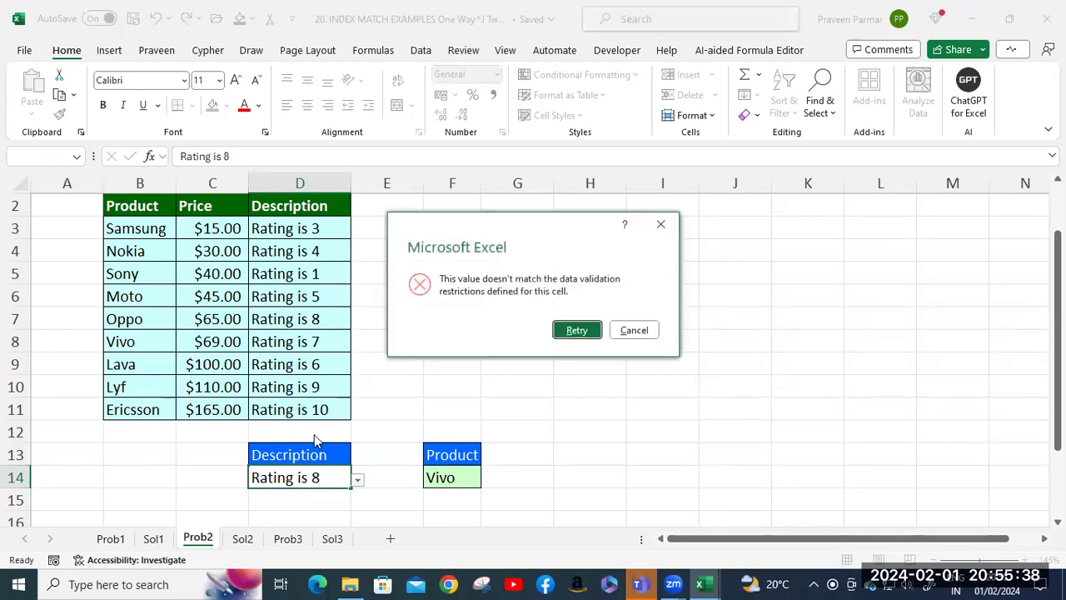
left_click(643, 334)
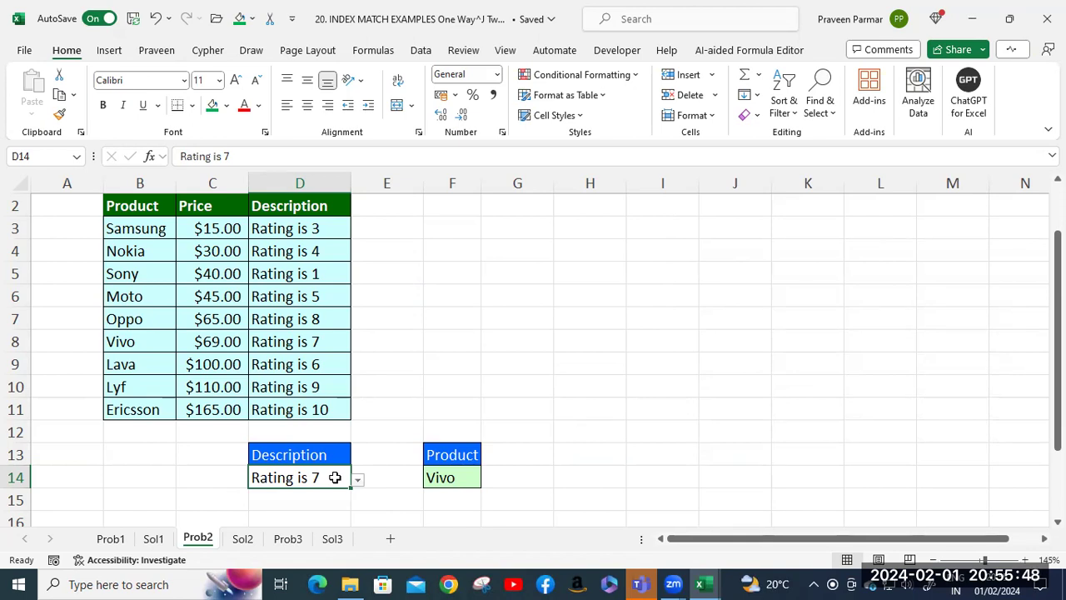
Step: Replace the source of the list validation on the Description cell D14 with =$D$3:$D$11 and apply it
scroll(503, 111, "down", 7)
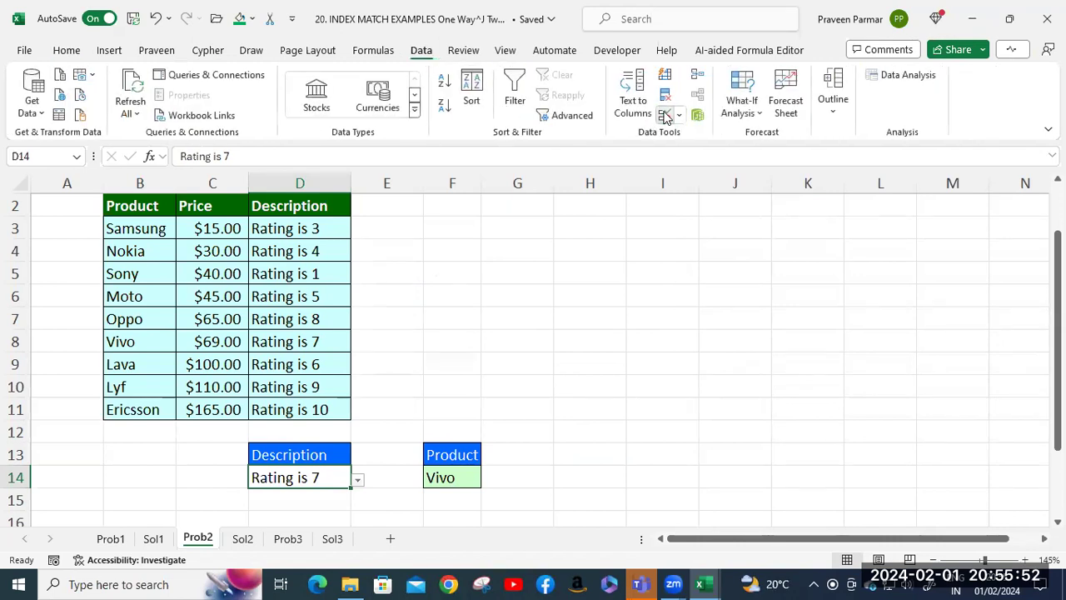
left_click(664, 116)
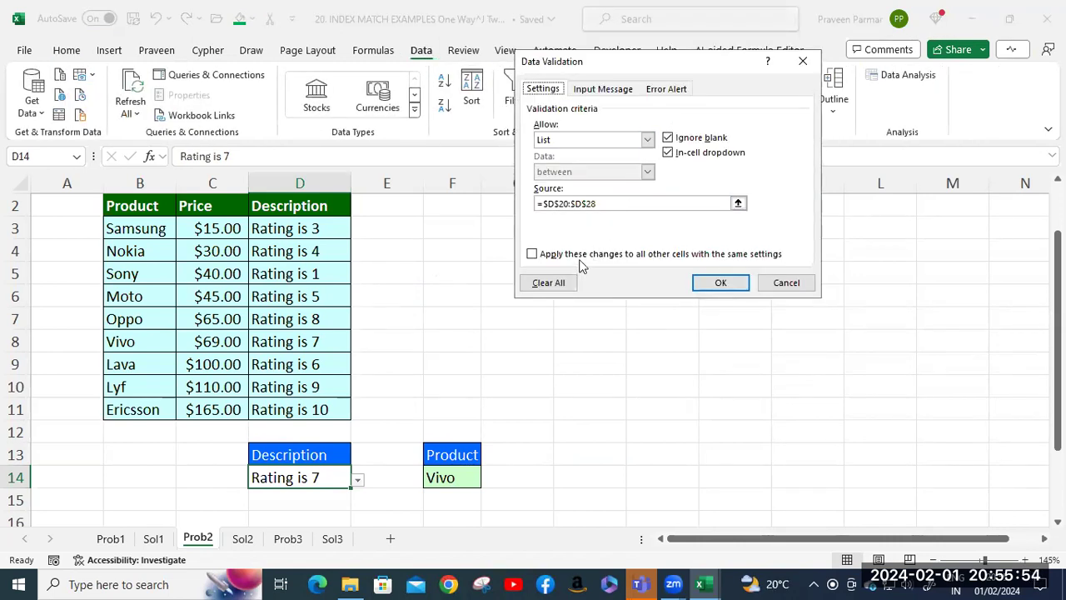
left_click(605, 202)
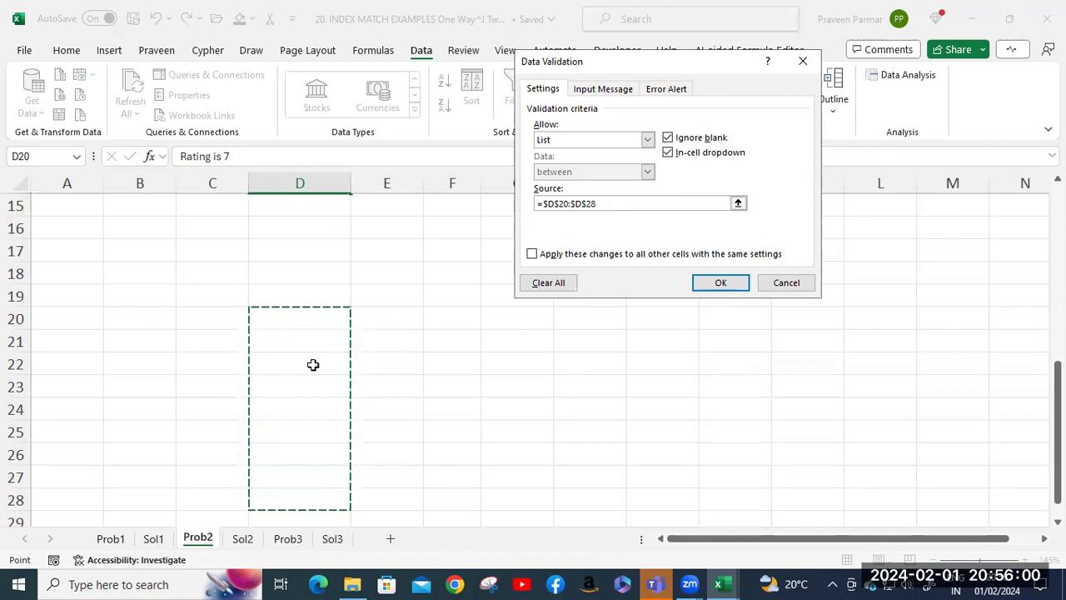
scroll(542, 331, "up", 1)
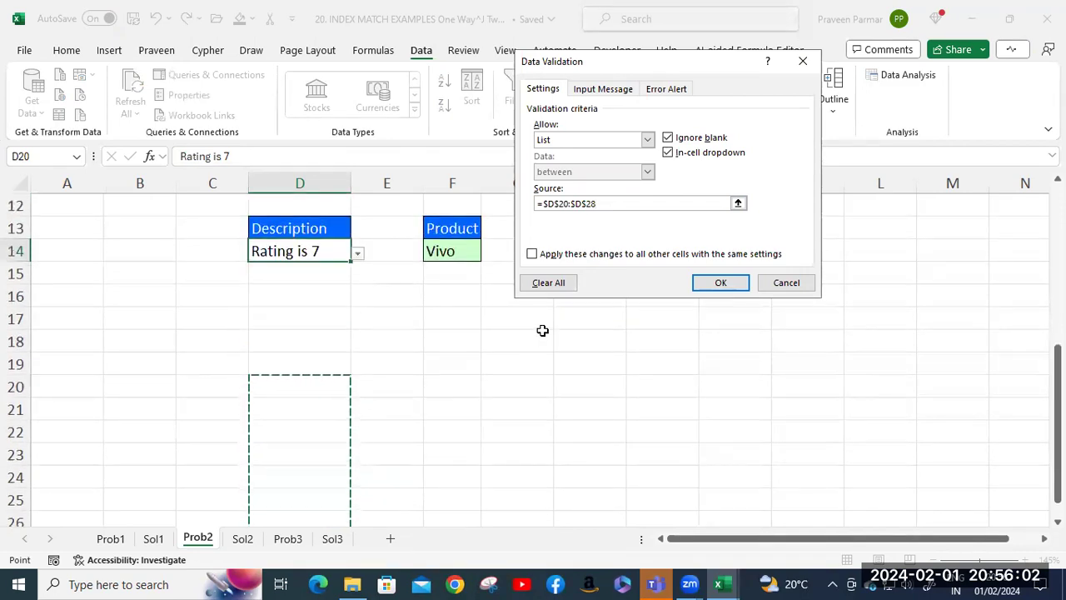
scroll(542, 331, "up", 2)
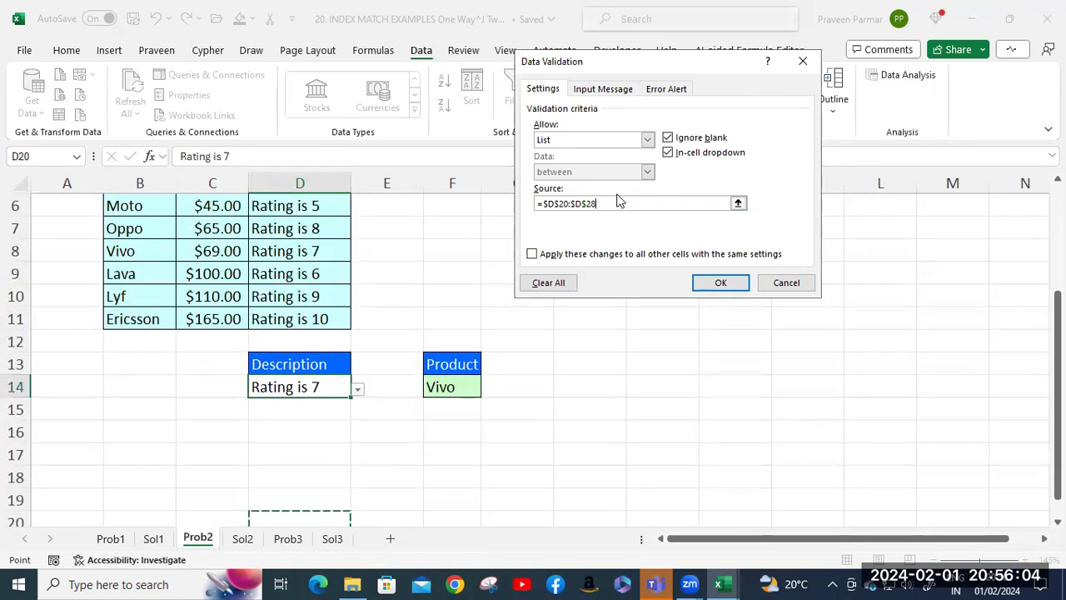
left_click_drag(600, 203, 543, 206)
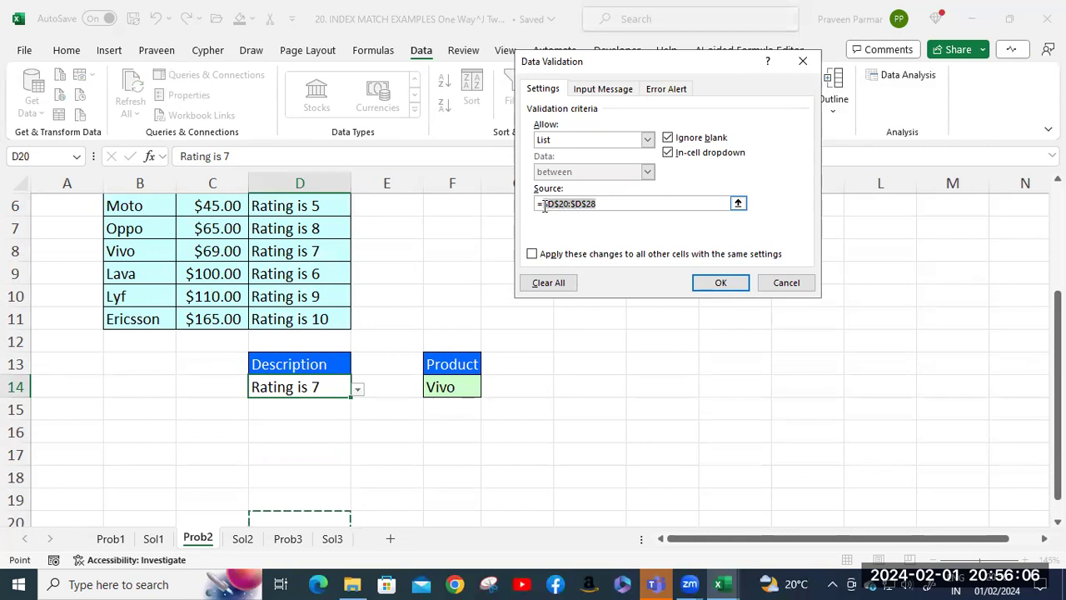
key("BackSpace")
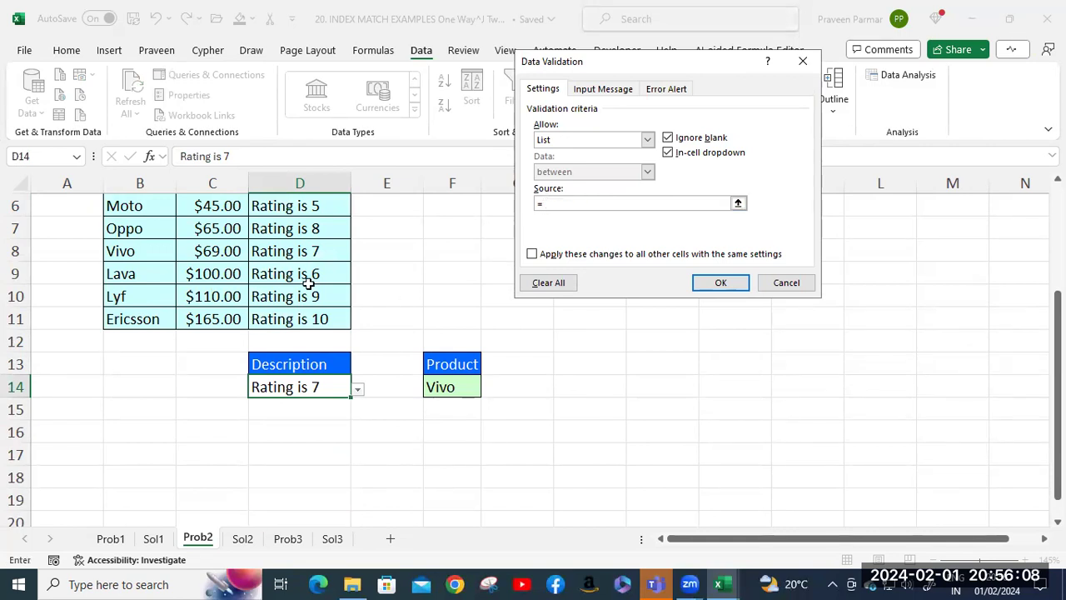
scroll(308, 283, "up", 2)
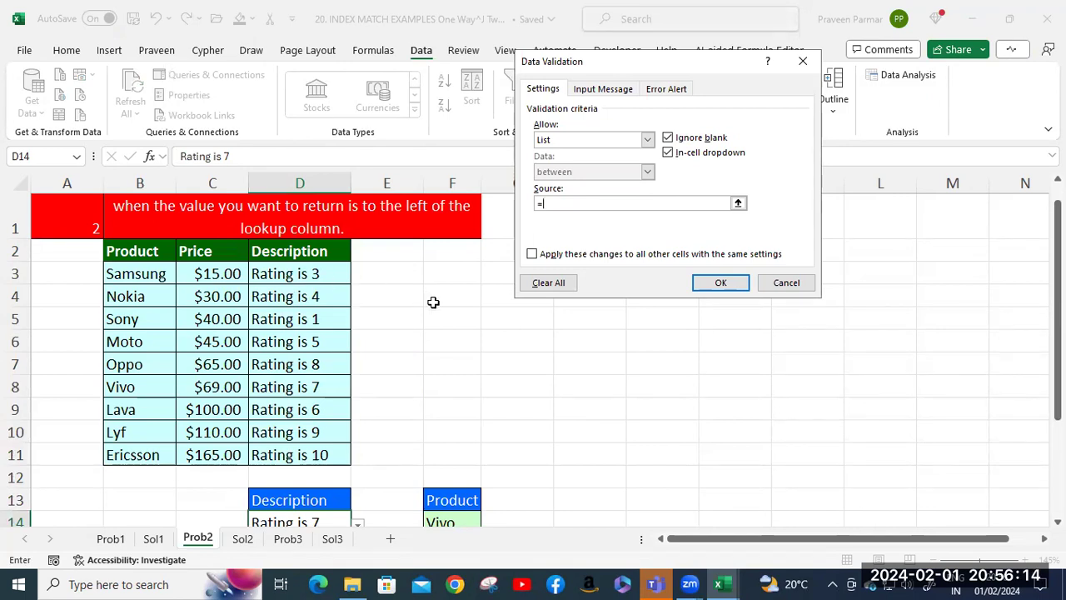
left_click(302, 282)
left_click(313, 456, "shift")
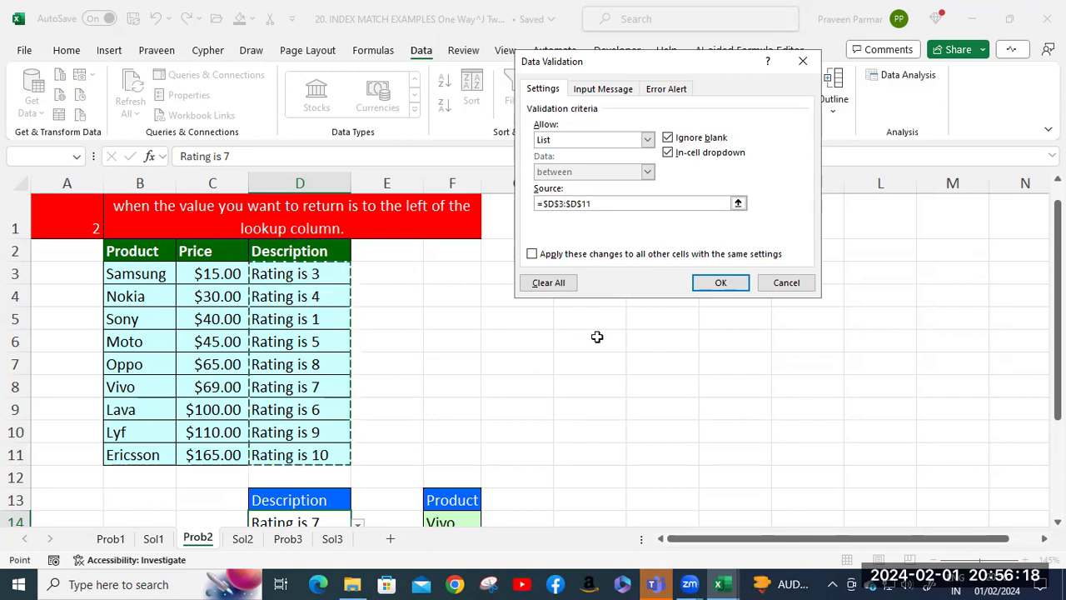
left_click(714, 283)
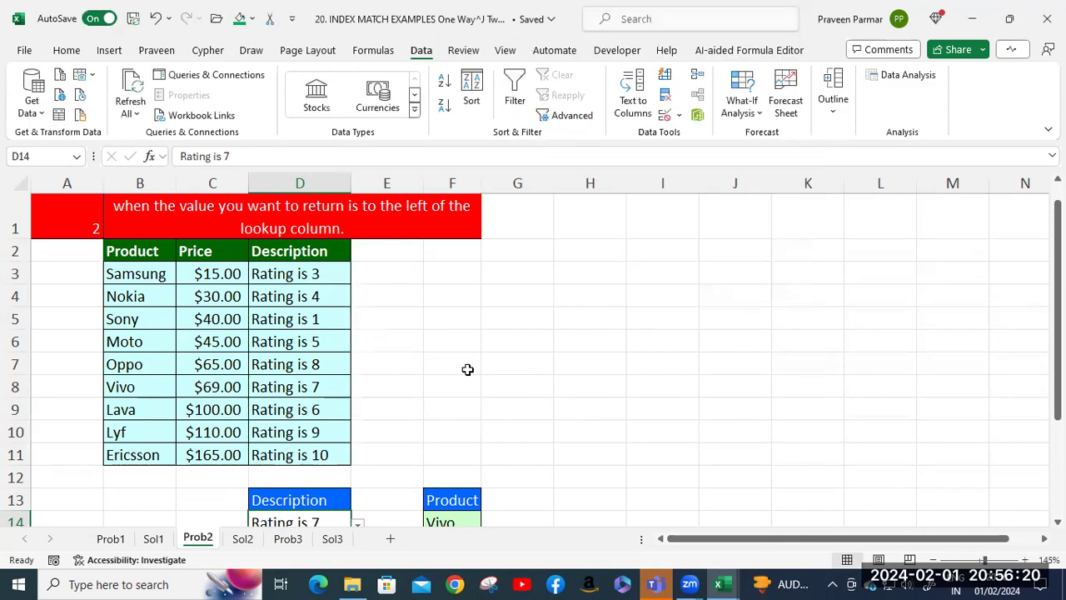
Step: Choose Rating is 5 as the Description in D14 to test the product lookup
scroll(330, 367, "down", 3)
left_click(358, 323)
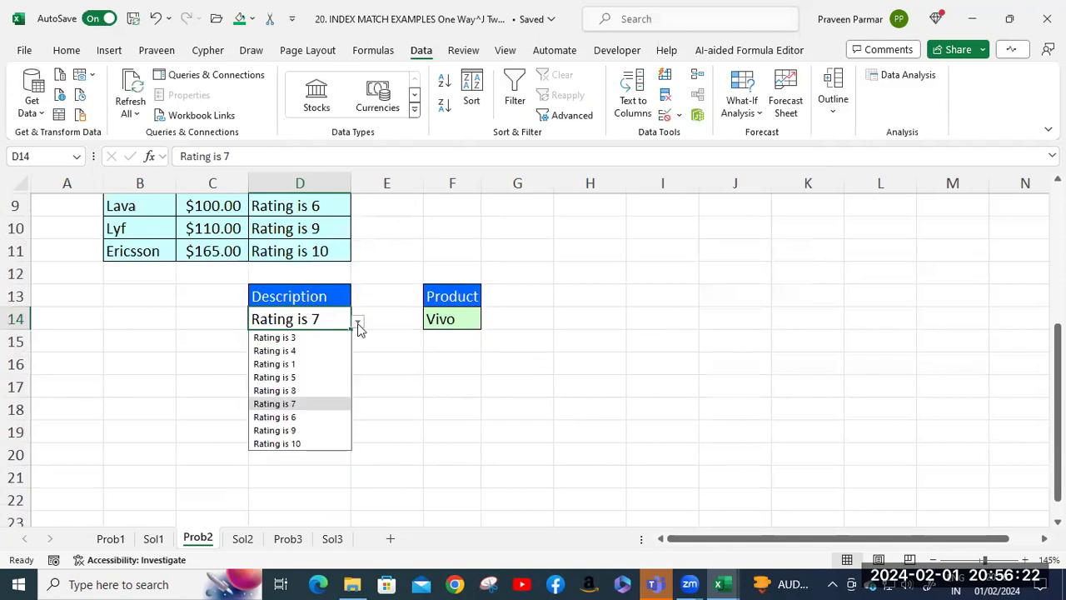
left_click(290, 377)
scroll(311, 361, "up", 2)
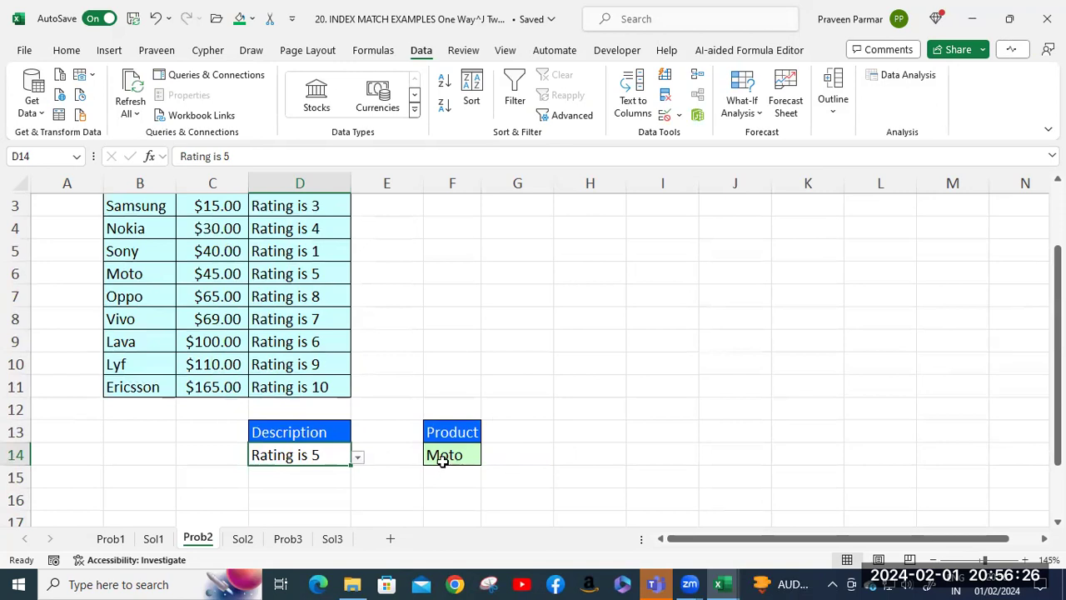
Step: Review the INDEX and MATCH arguments of the product formula in F14 against the table ranges they reference
left_click(446, 456)
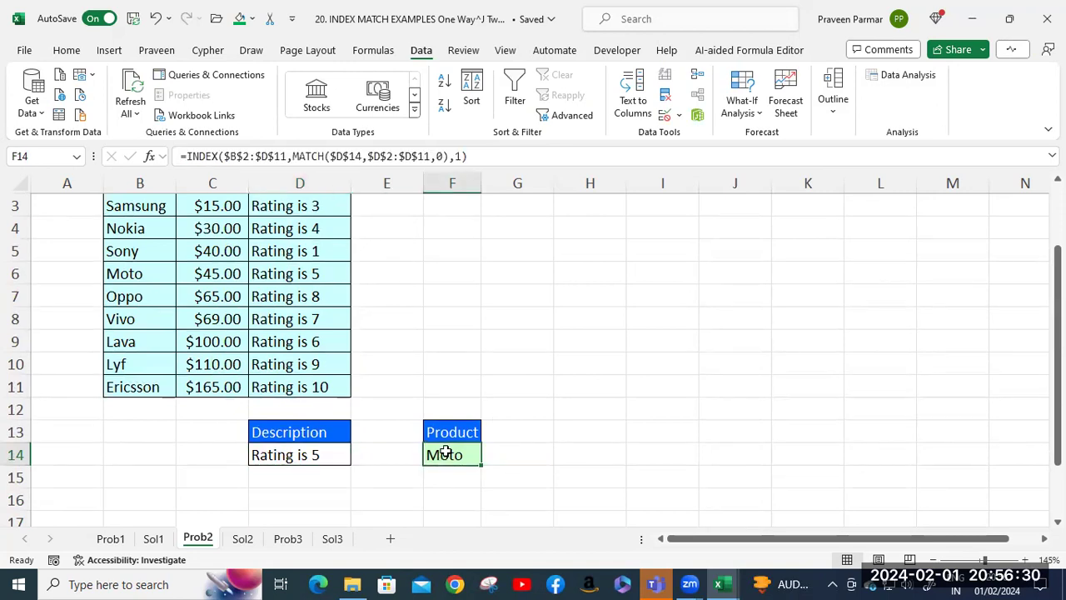
double_click(452, 454)
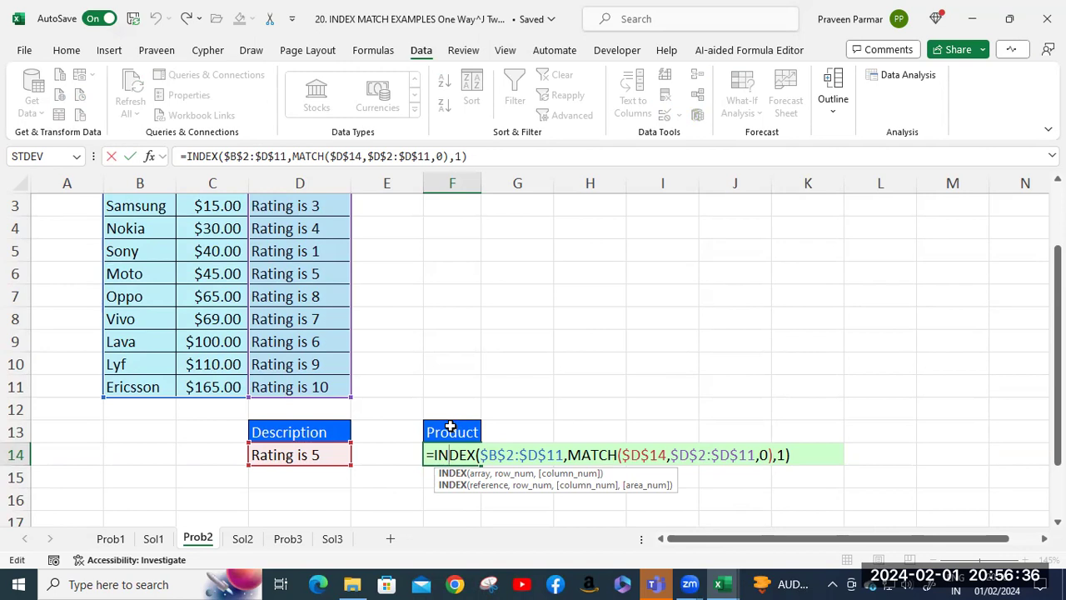
scroll(447, 424, "up", 1)
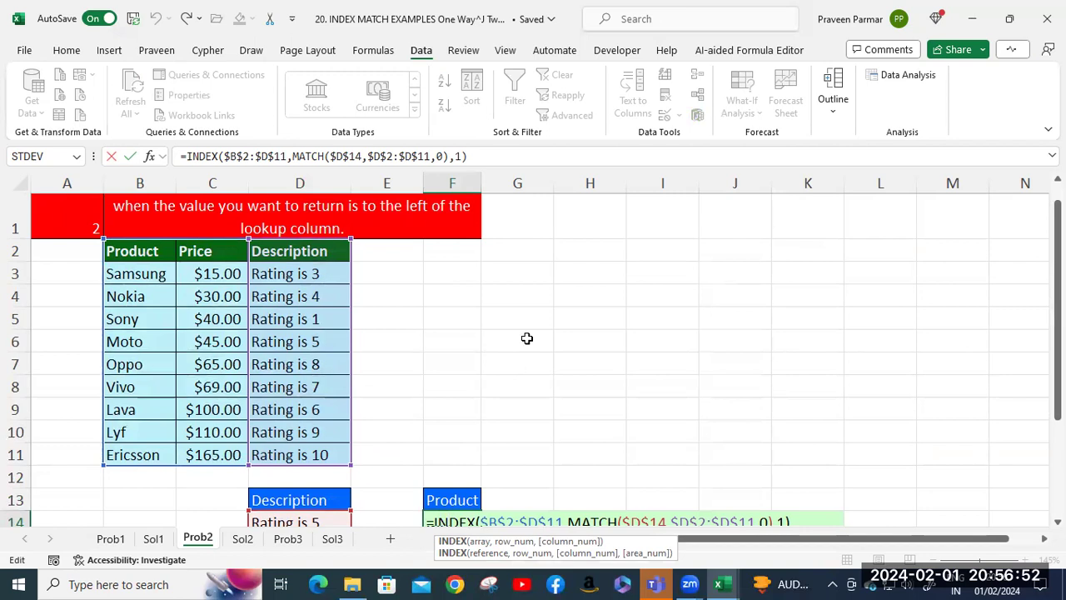
key("ctrl+Return")
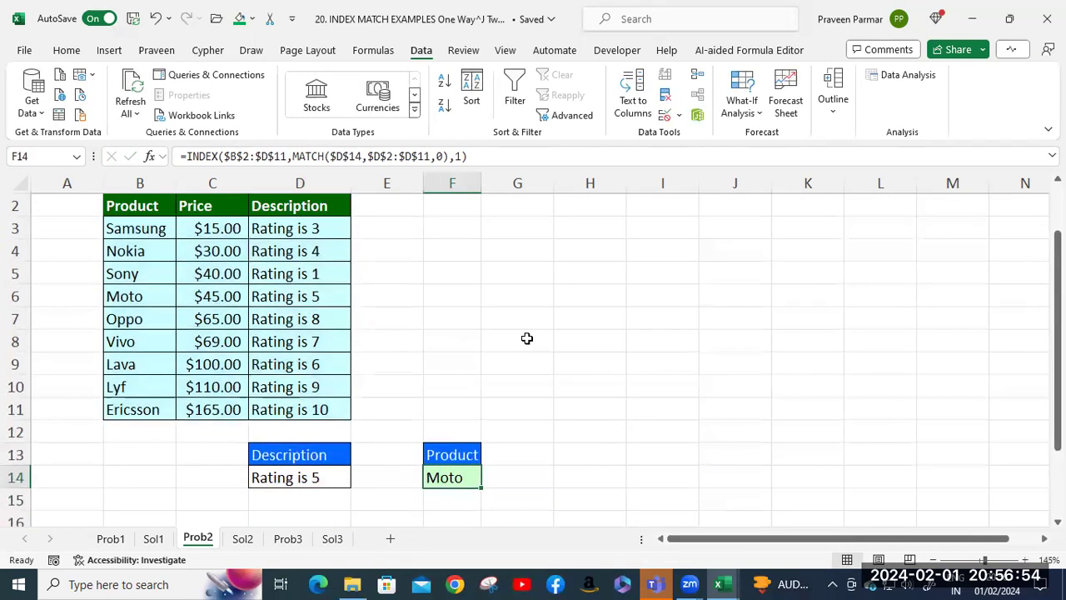
Step: Go to the Prob3 sheet and examine the Delhi, Product and Jaipur columns and the product lookup cell
left_click(288, 539)
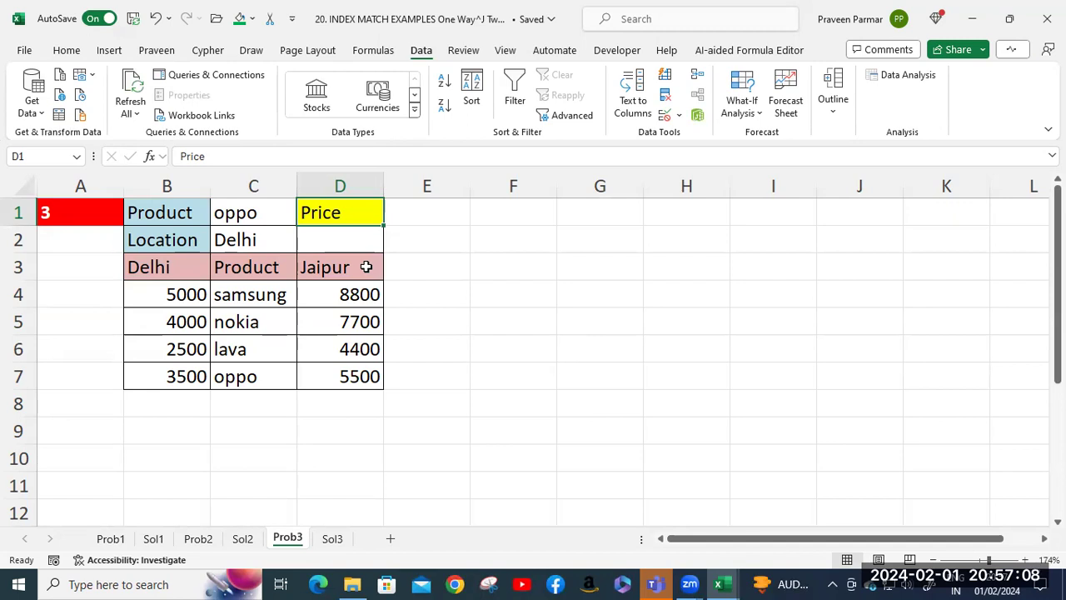
left_click(178, 269)
left_click(267, 269)
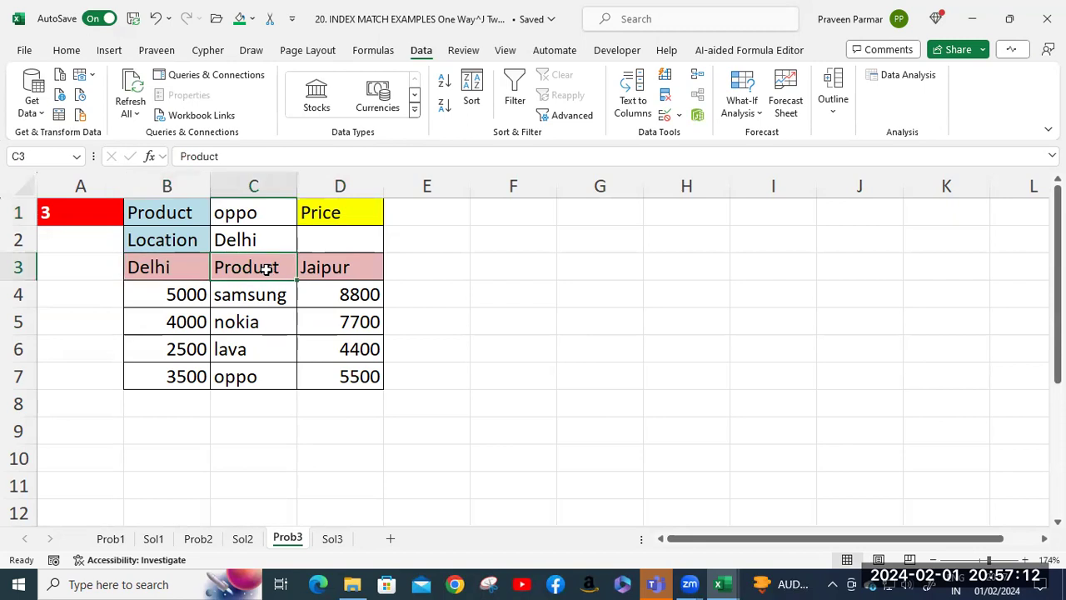
left_click(345, 266)
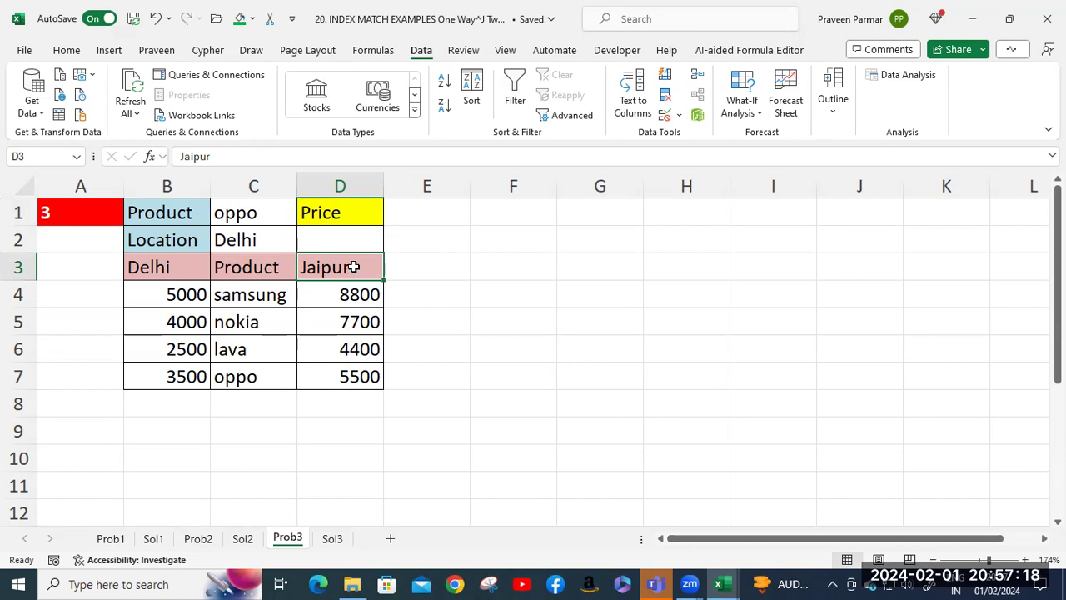
left_click(235, 275)
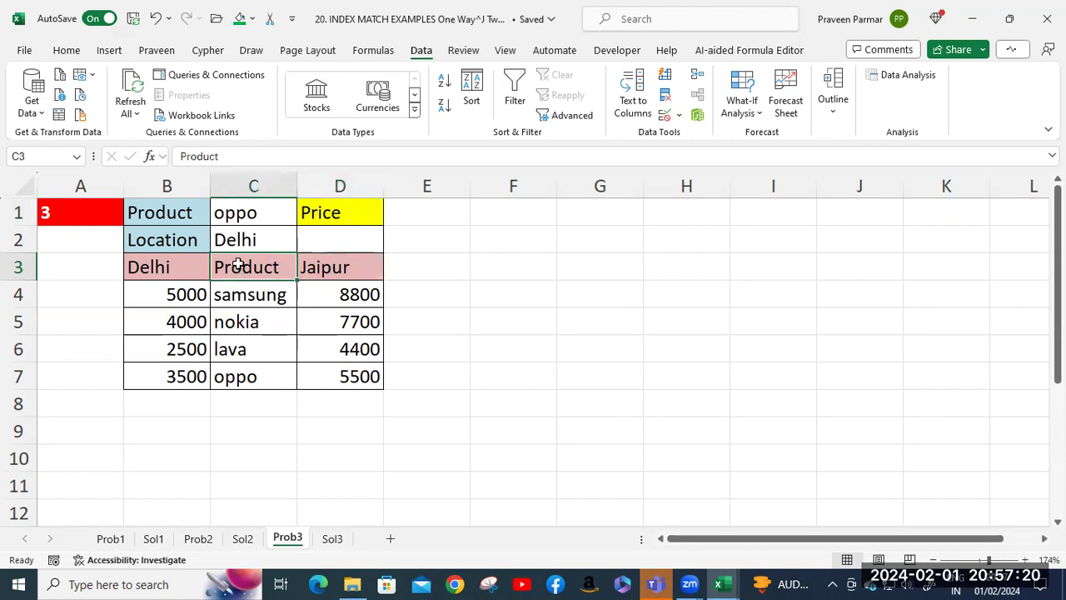
left_click(156, 272)
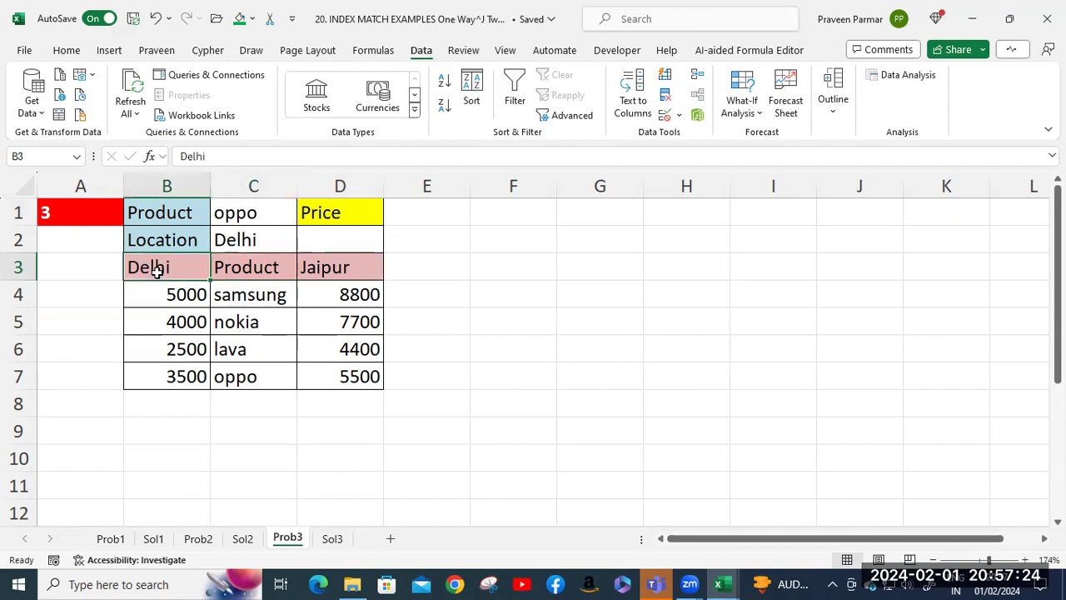
left_click(345, 267)
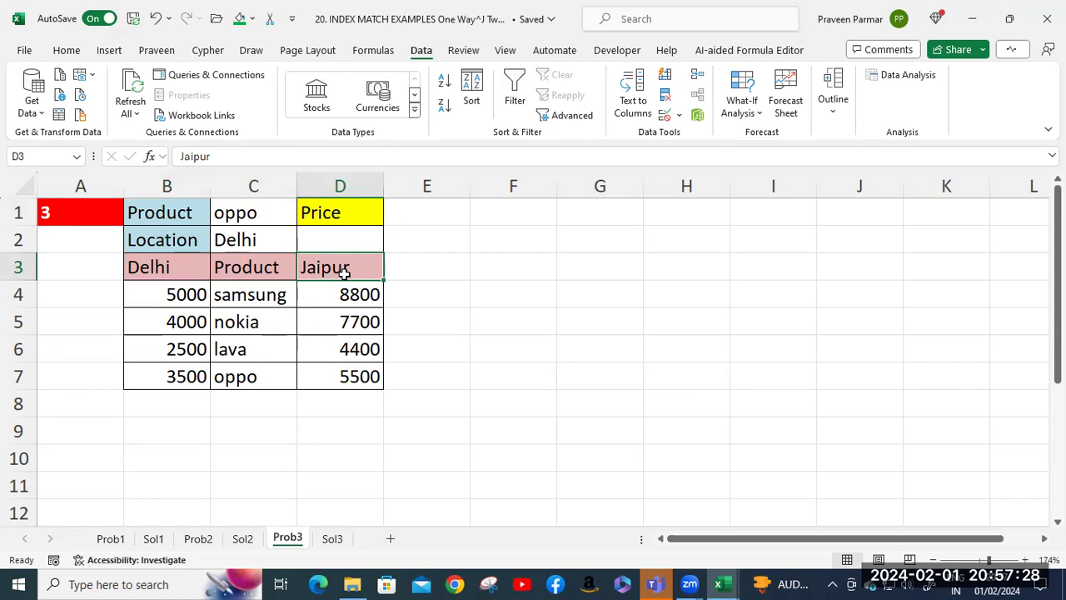
left_click(161, 211)
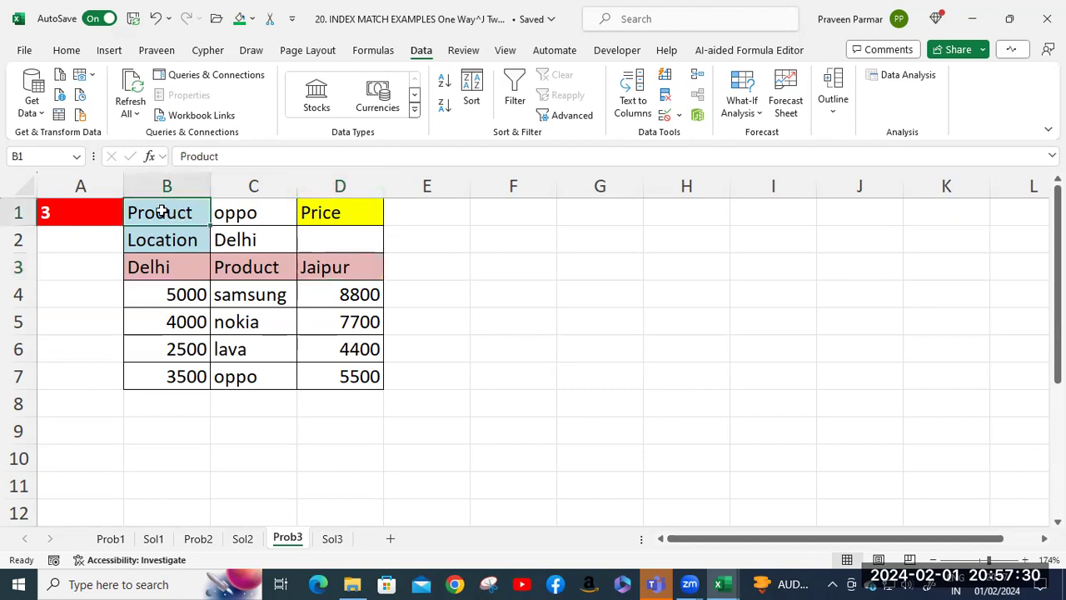
left_click(245, 206)
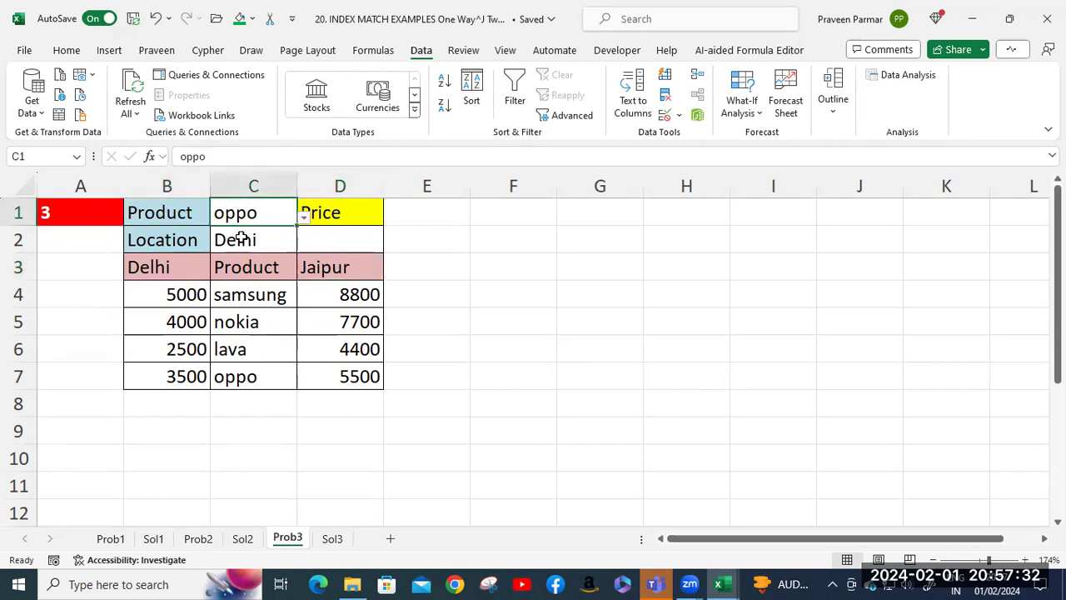
Step: Check the dropdown list of the Location cell C2 and the source range in its data validation, keeping the settings
left_click(240, 237)
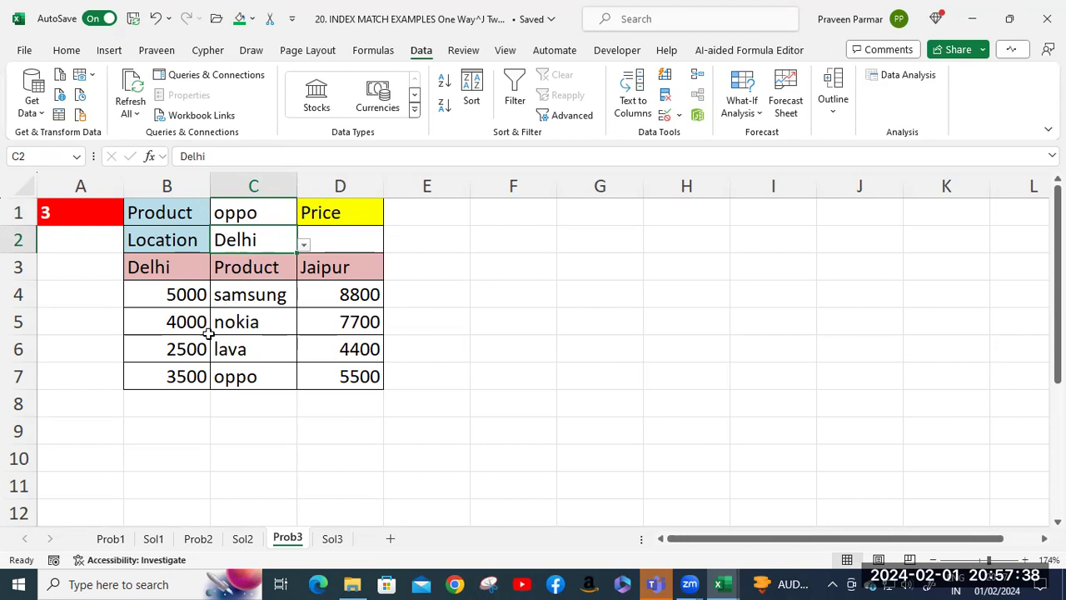
left_click(304, 247)
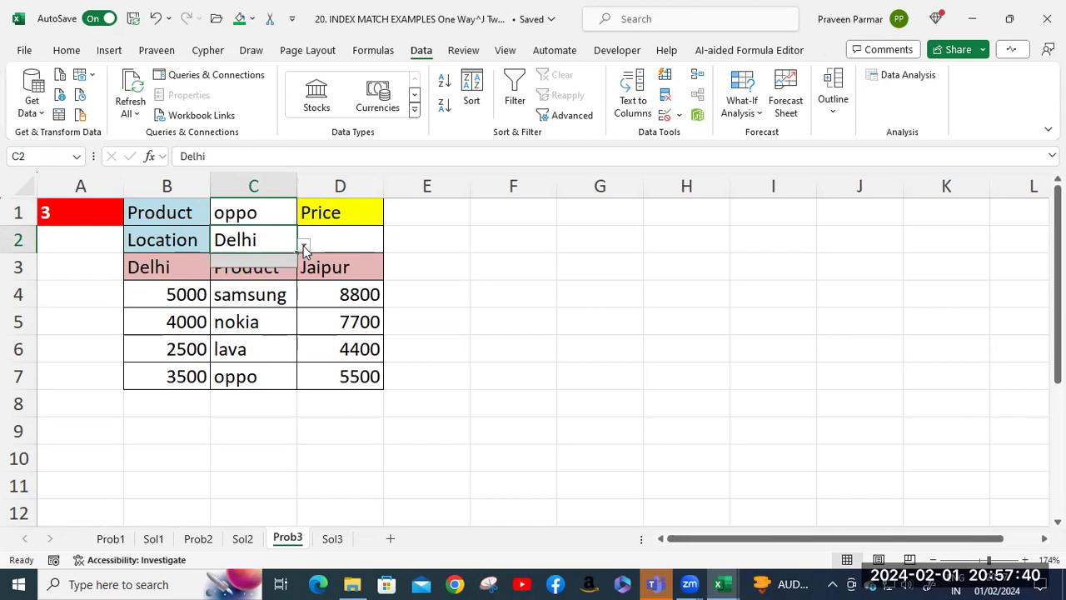
left_click(305, 248)
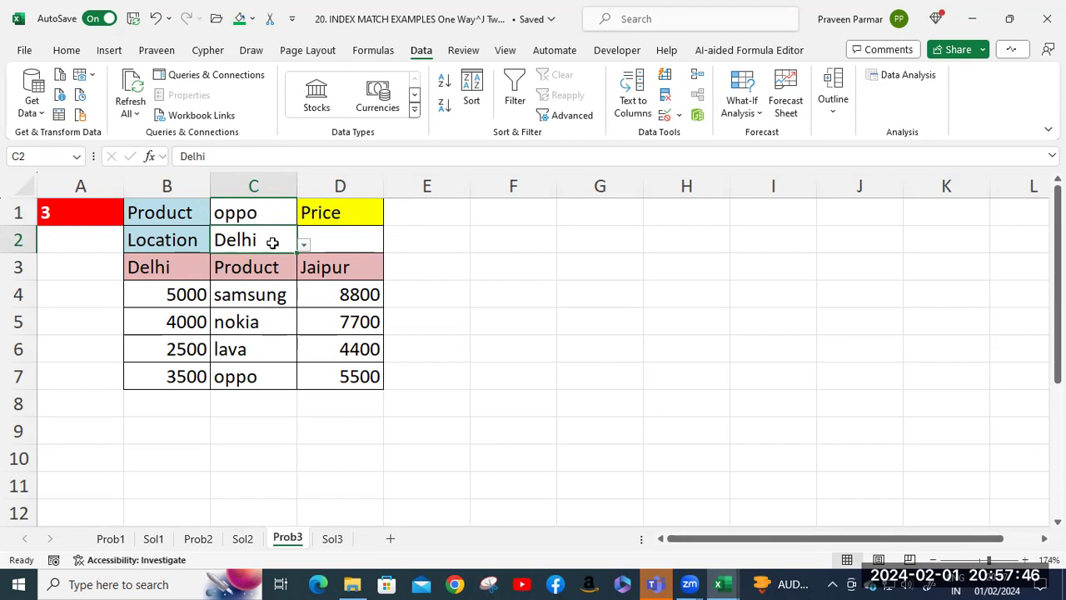
left_click(664, 115)
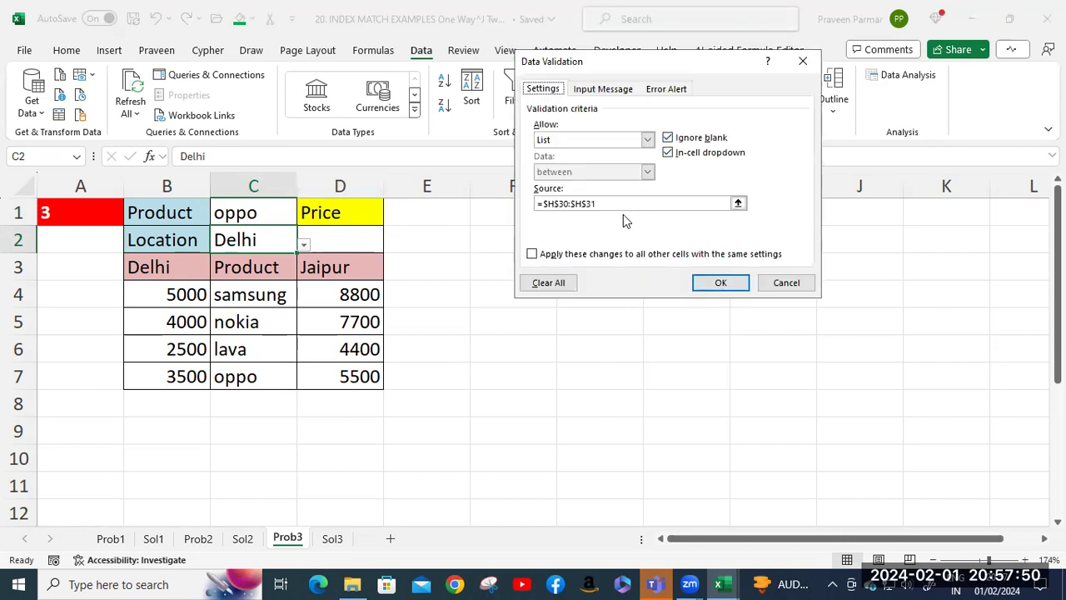
left_click(616, 204)
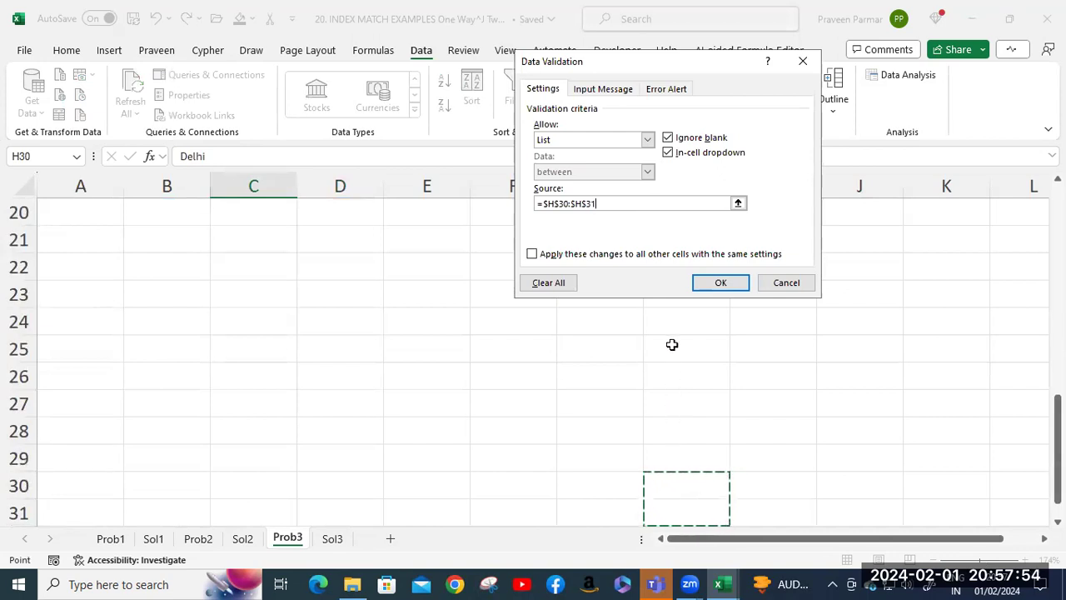
left_click(776, 284)
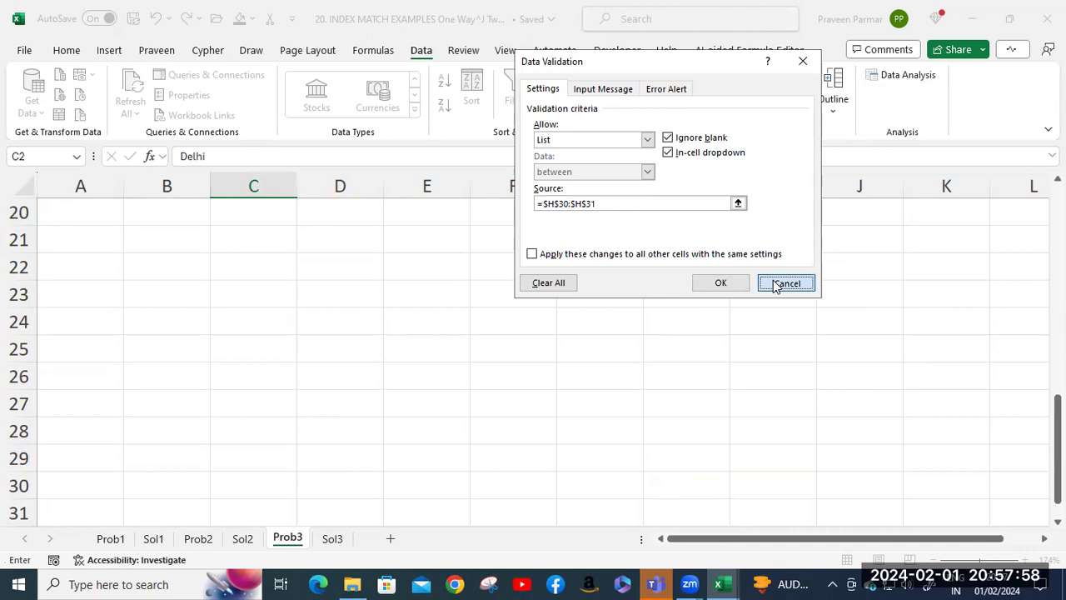
scroll(428, 374, "up", 6)
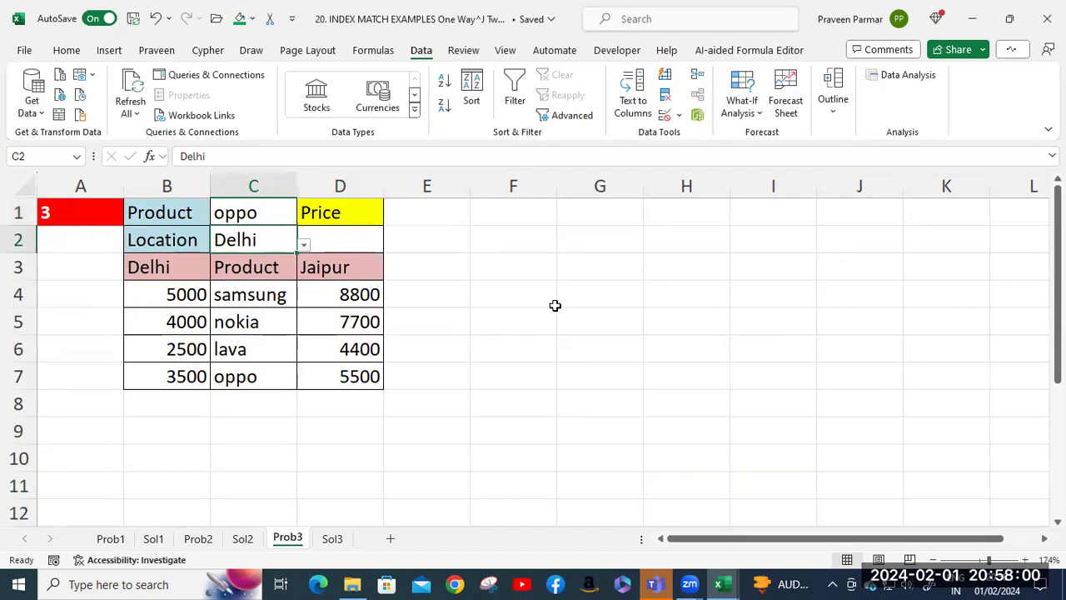
Step: Enter the dropdown source values Delhi in G2 and Jaipur in G3
left_click(621, 239)
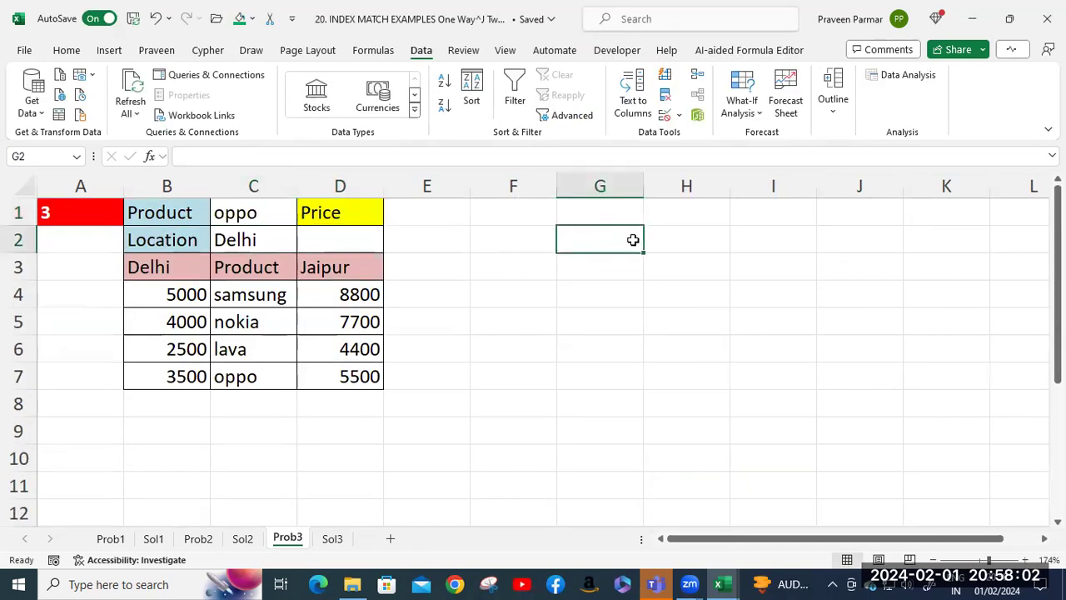
type("D")
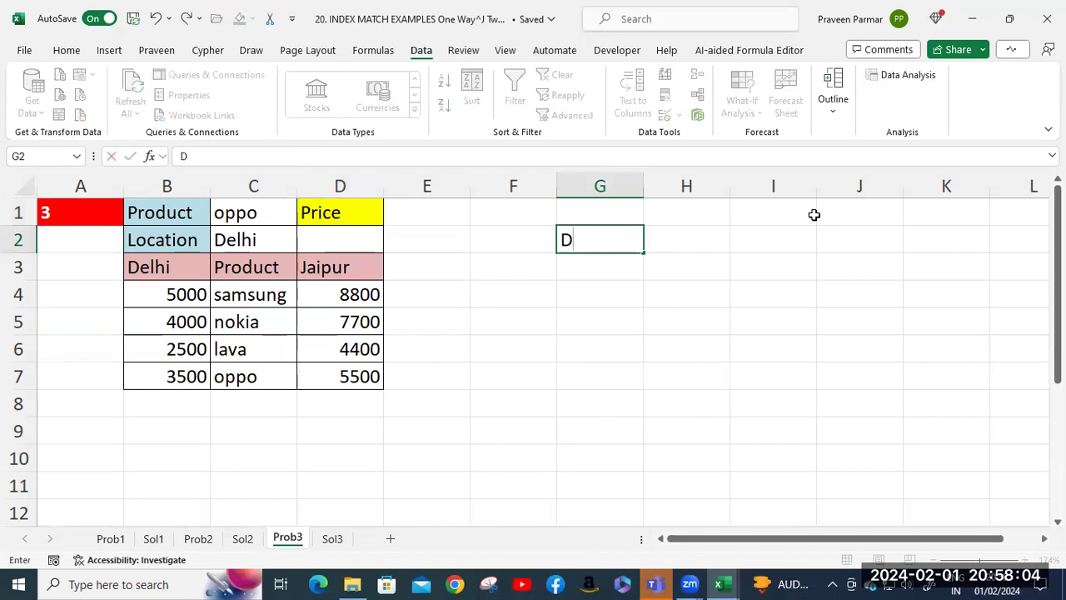
type("elhi")
key("Return")
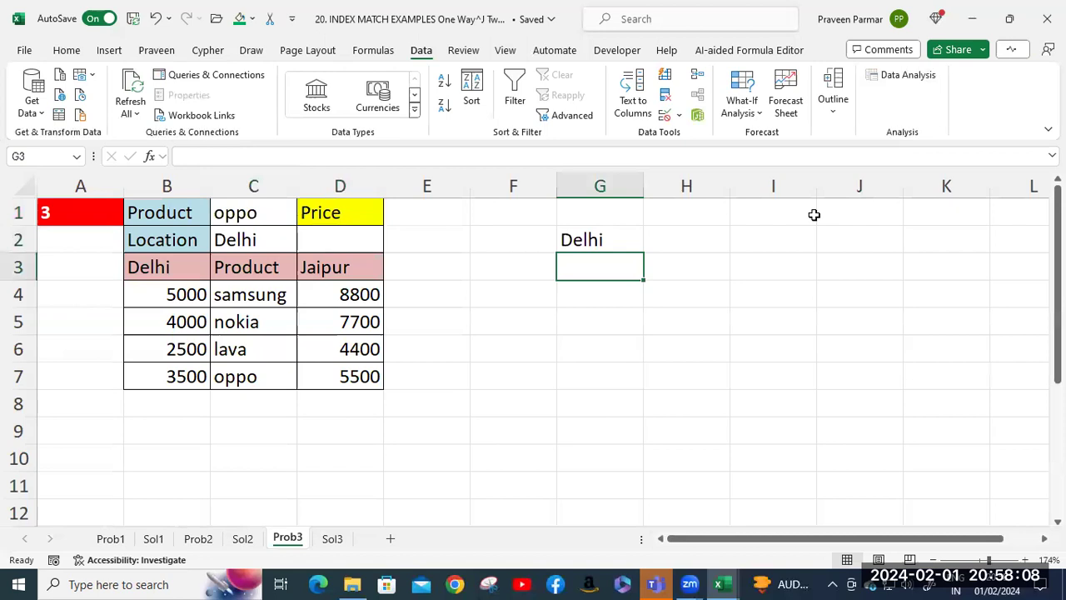
type("Jai")
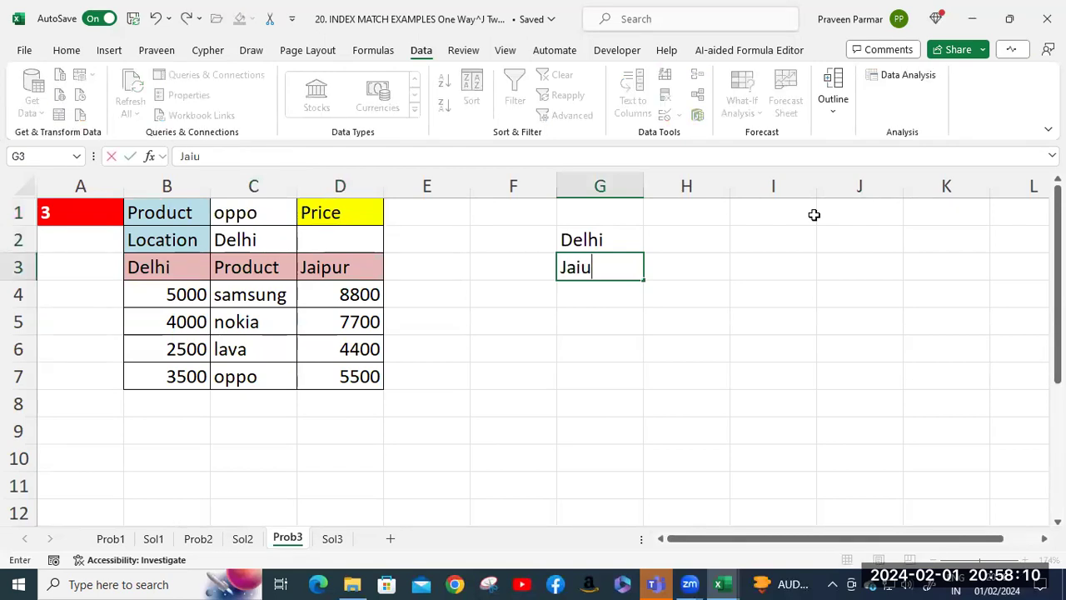
type("u")
key("BackSpace")
type("pur")
key("Return")
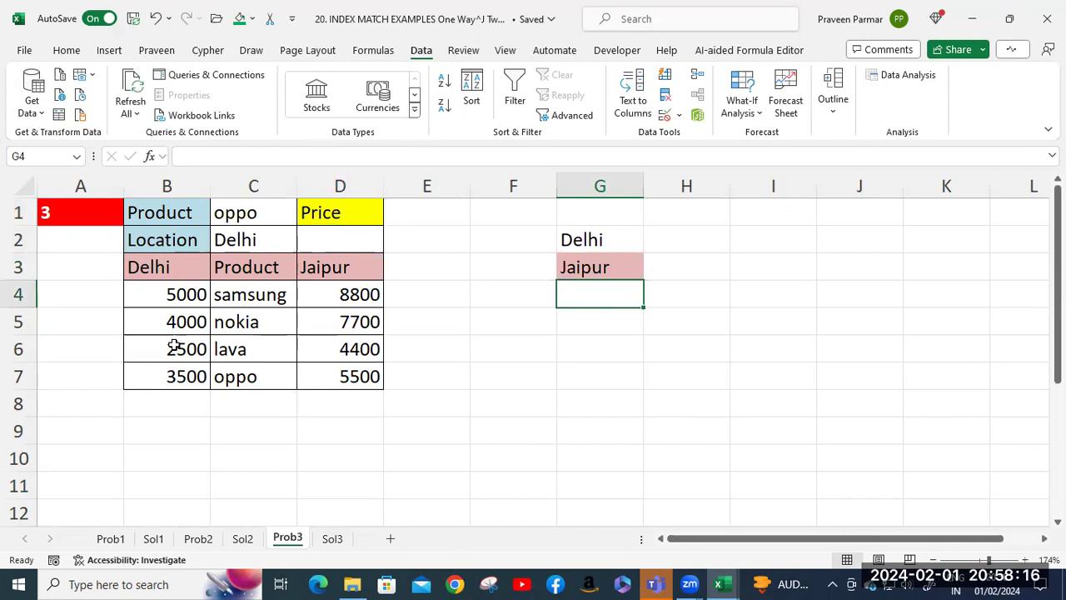
Step: Change the list validation source of the Location cell C2 to =$G$2:$G$3
left_click(251, 239)
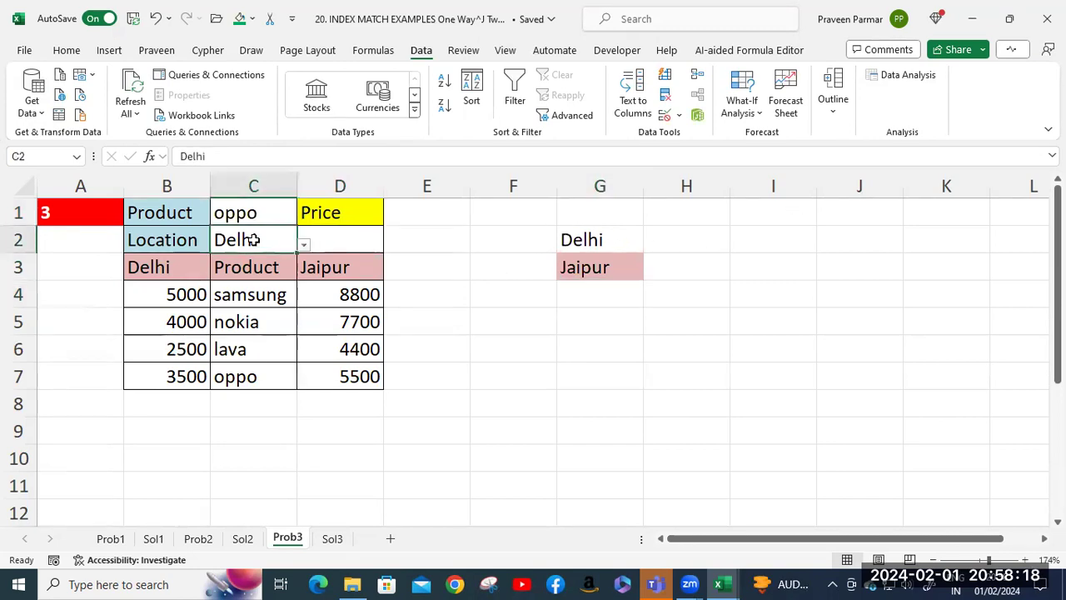
left_click(664, 116)
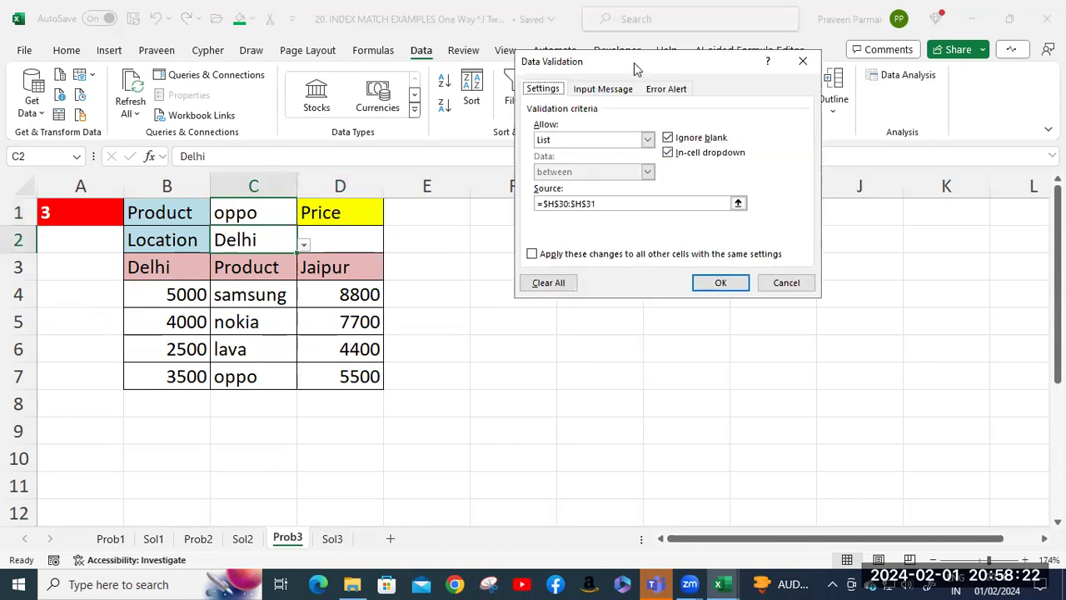
left_click_drag(634, 62, 325, 64)
left_click_drag(307, 204, 235, 205)
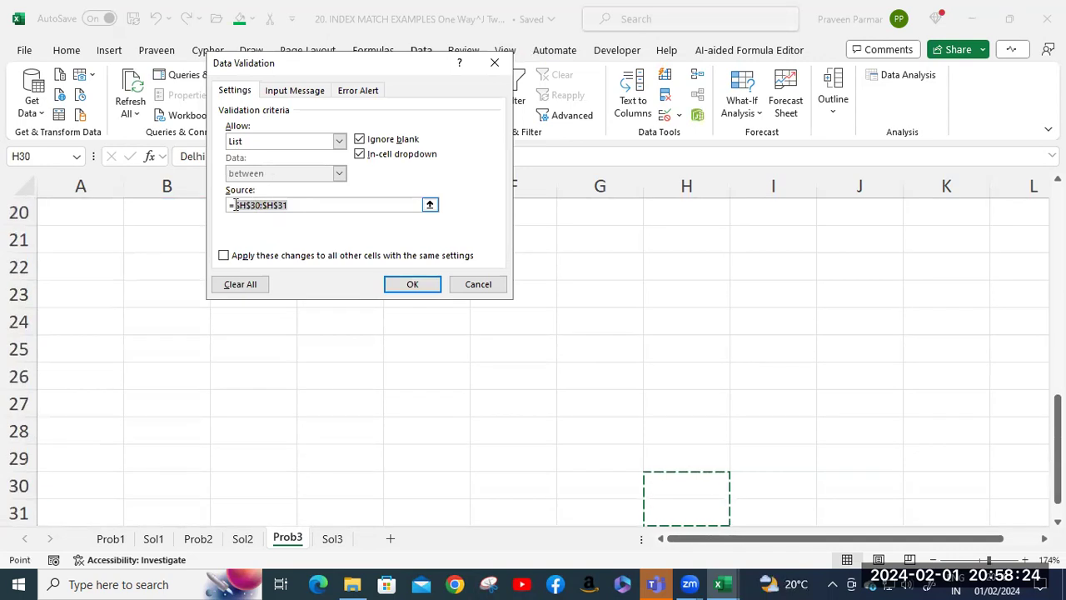
key("BackSpace")
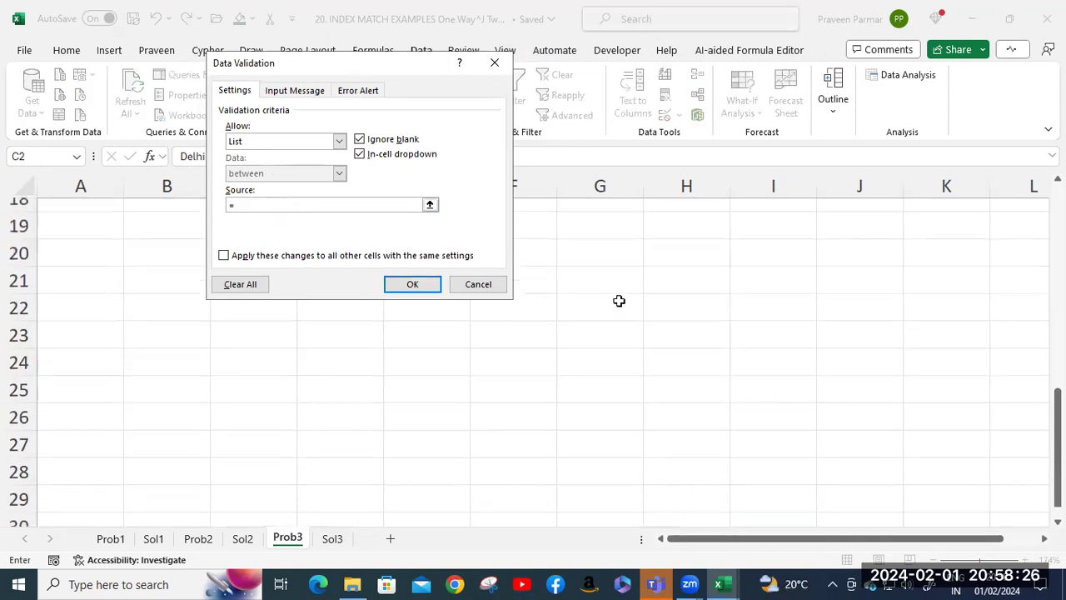
left_click_drag(605, 240, 602, 264)
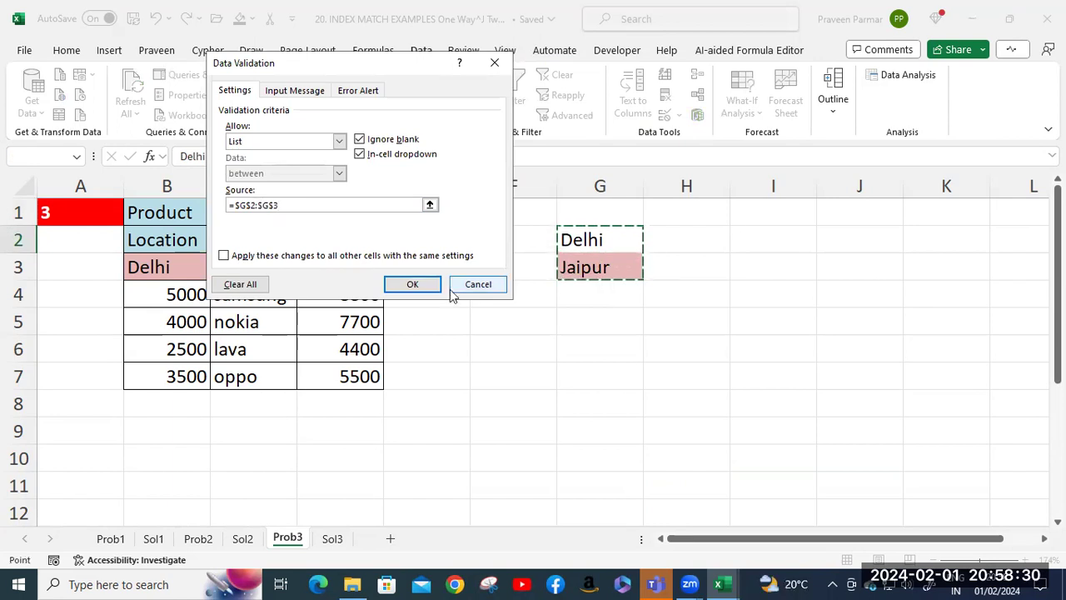
left_click(419, 287)
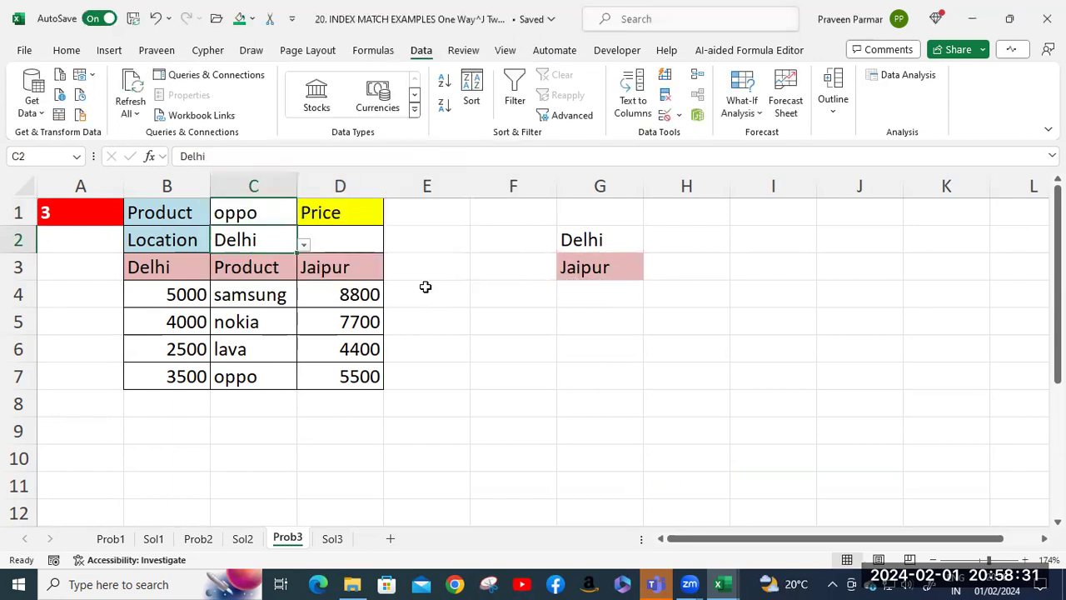
Step: Test the Location dropdown in C2 by choosing Jaipur and then Delhi
left_click(306, 247)
left_click(259, 275)
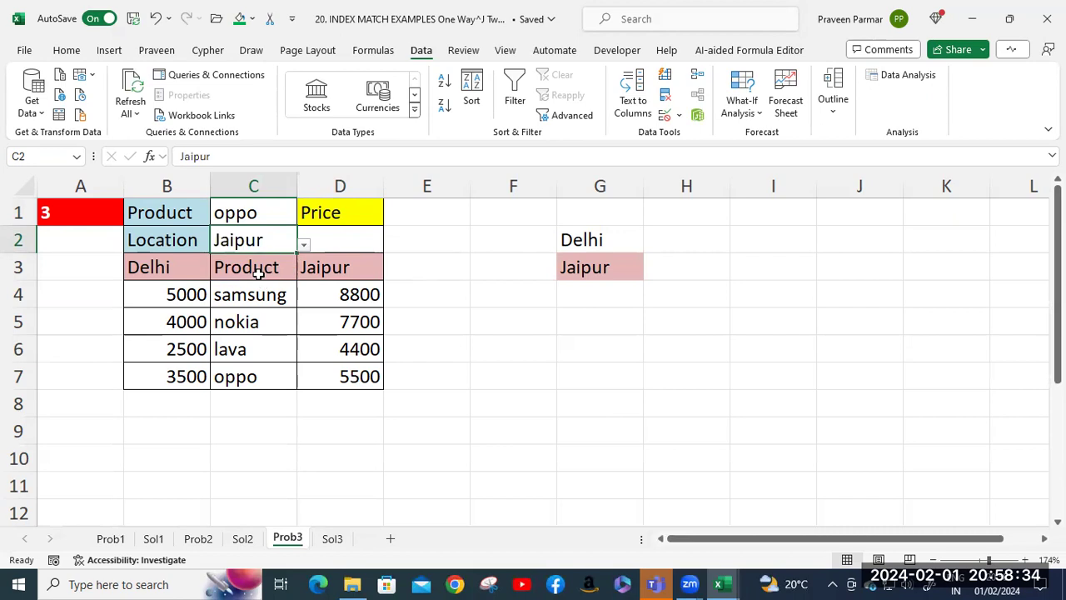
left_click(305, 247)
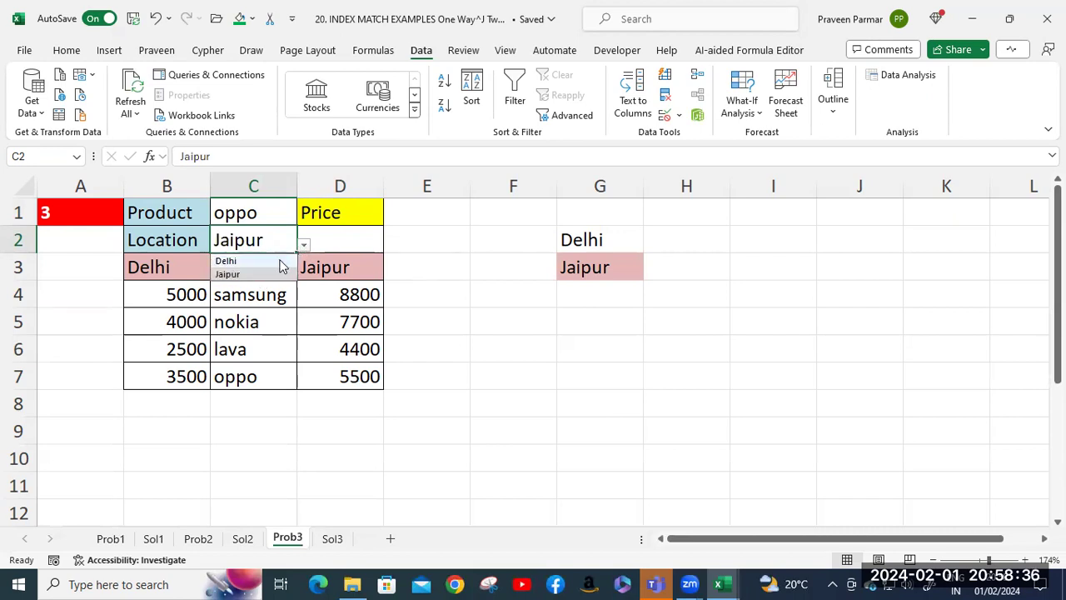
left_click(279, 263)
Step: Check the Product dropdown in C1 and change its list validation source to =$C$4:$C$7
left_click(266, 212)
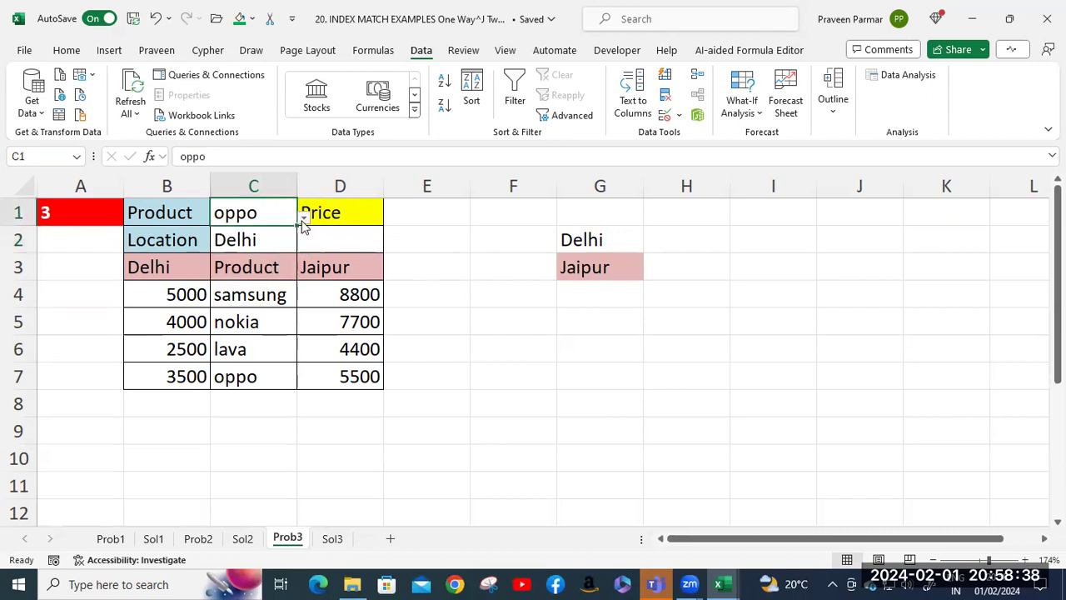
left_click(305, 219)
left_click(307, 220)
left_click(666, 116)
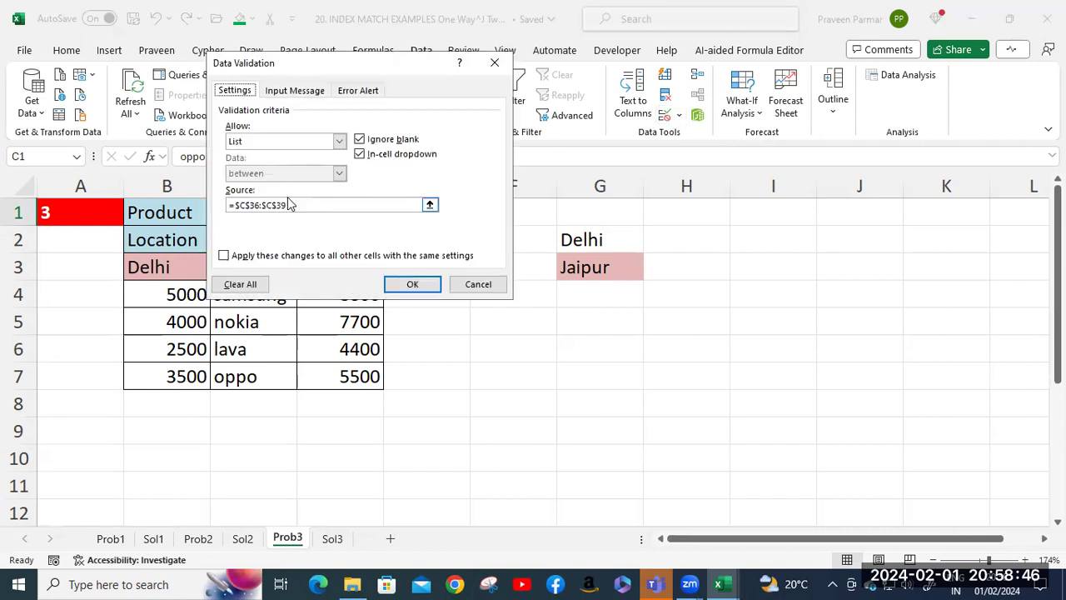
left_click_drag(296, 204, 239, 204)
key("BackSpace")
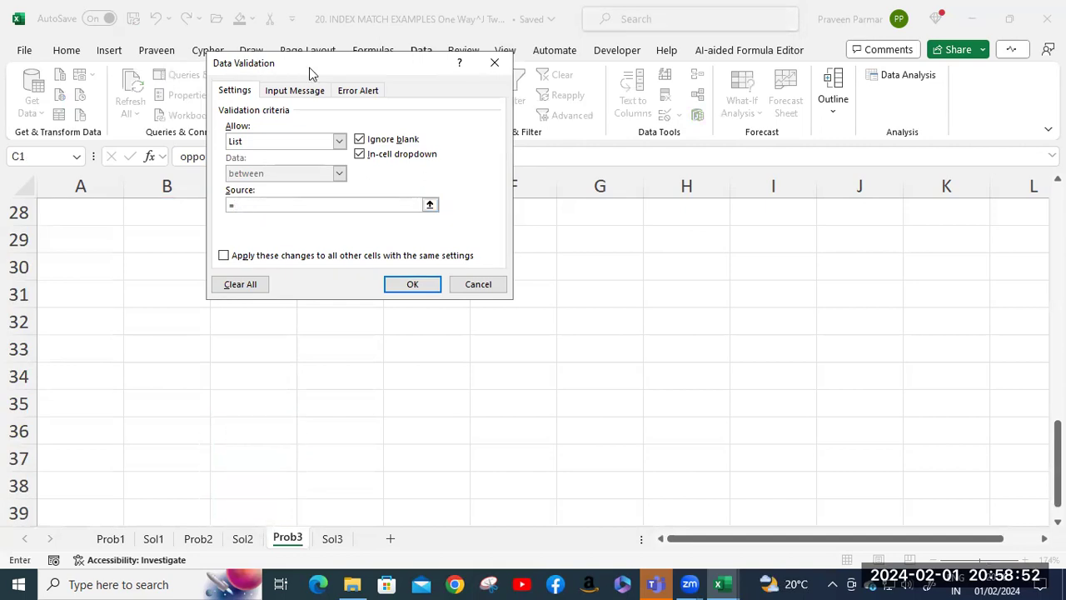
left_click_drag(309, 73, 626, 89)
scroll(355, 321, "up", 7)
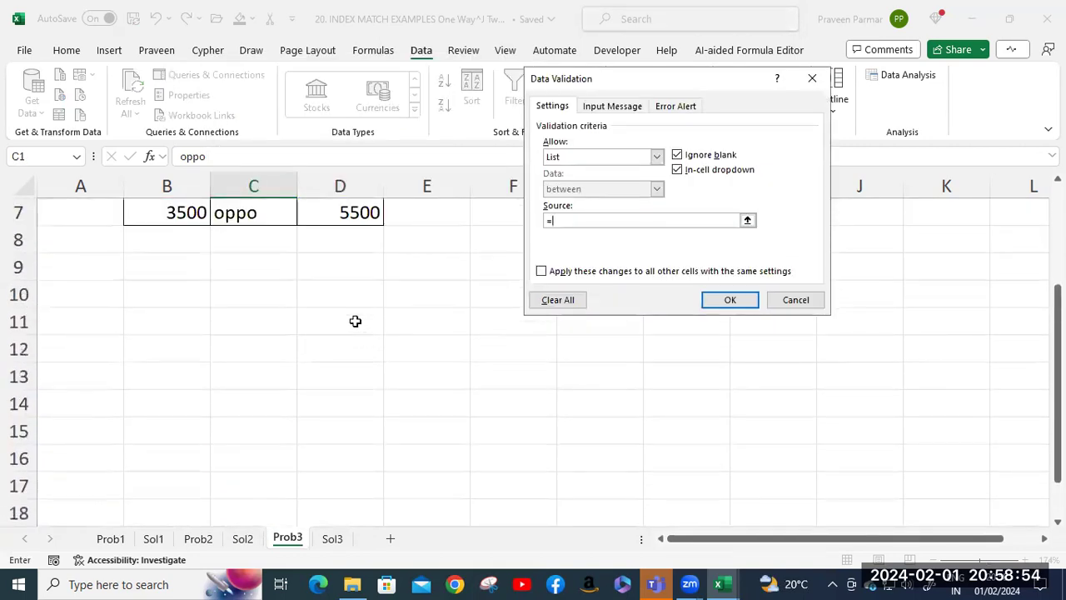
scroll(355, 322, "up", 2)
left_click(248, 298)
left_click_drag(248, 298, 250, 377)
left_click(729, 300)
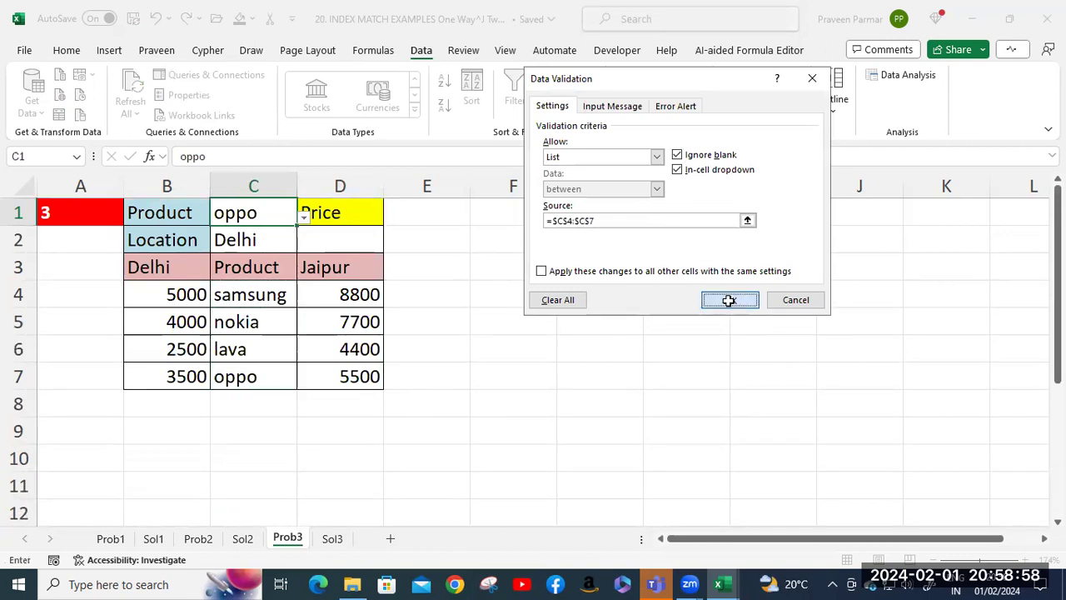
Step: Check the Location dropdown choices in C2 and choose nokia as the Product in C1
left_click(712, 331)
left_click(263, 239)
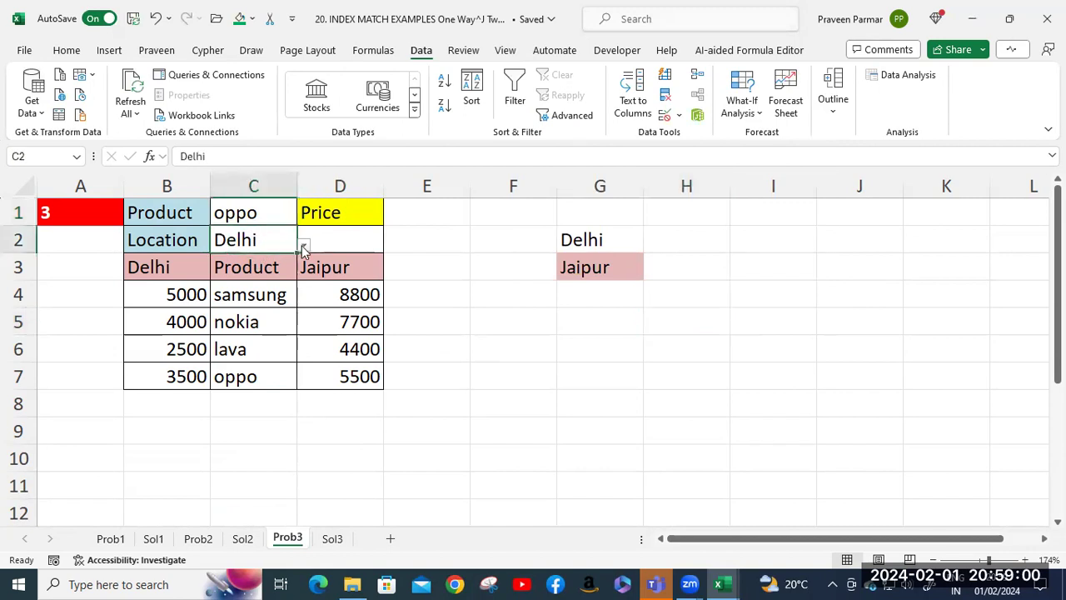
left_click(303, 247)
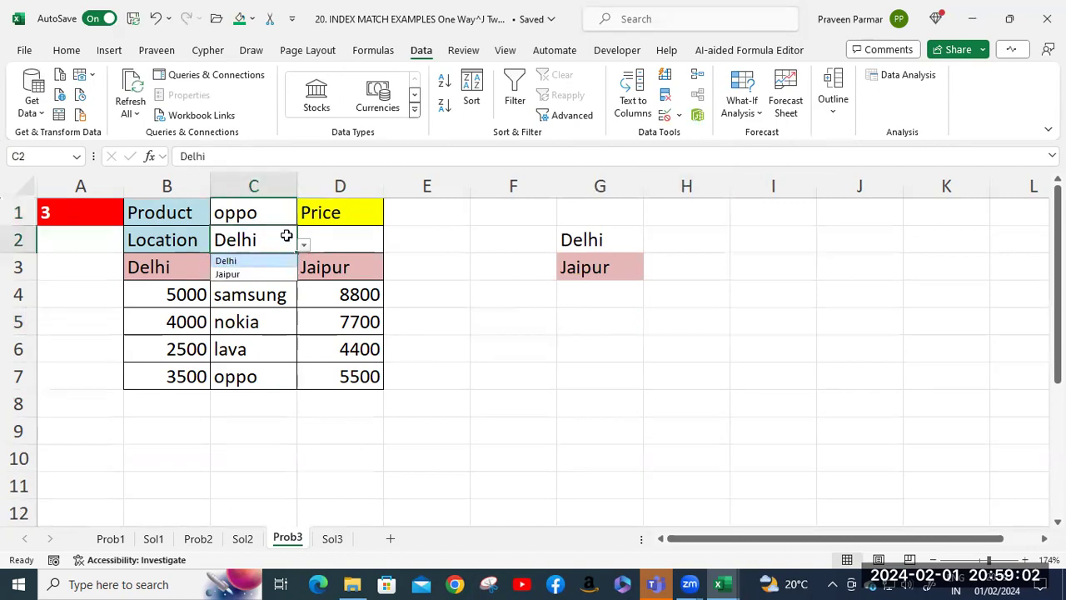
left_click(285, 208)
left_click(303, 219)
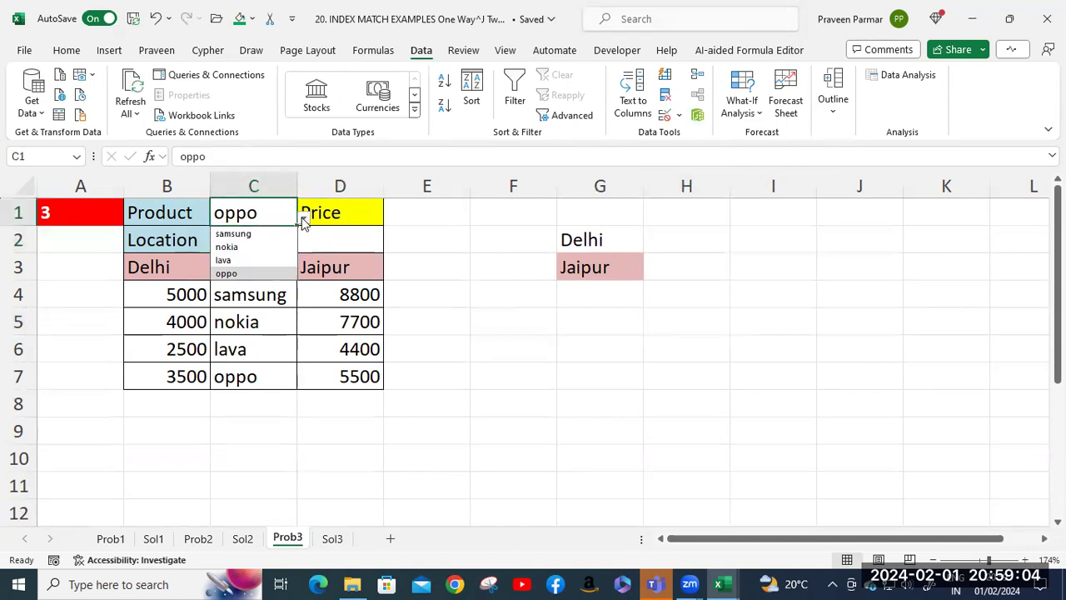
left_click(234, 246)
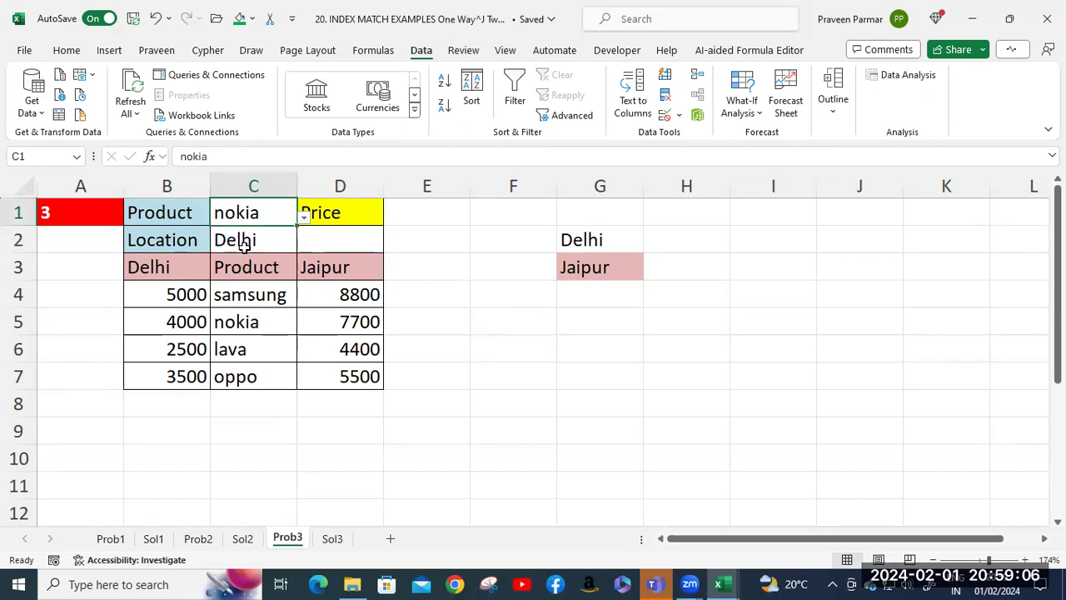
Step: Go to the Sol3 sheet and review the INDEX formula with two MATCH functions in price cell D2
left_click(324, 247)
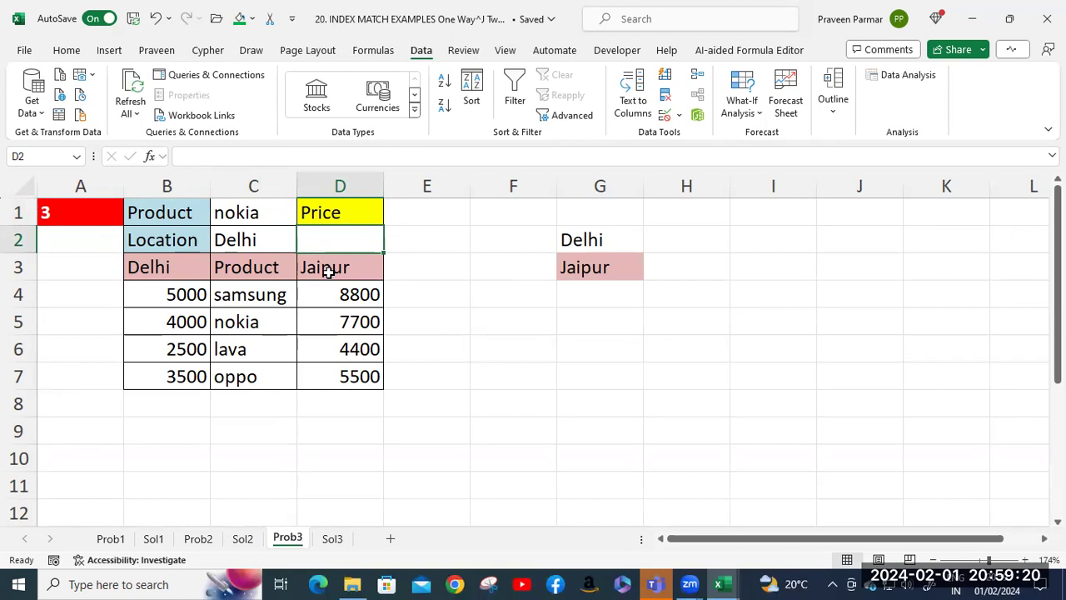
left_click(332, 538)
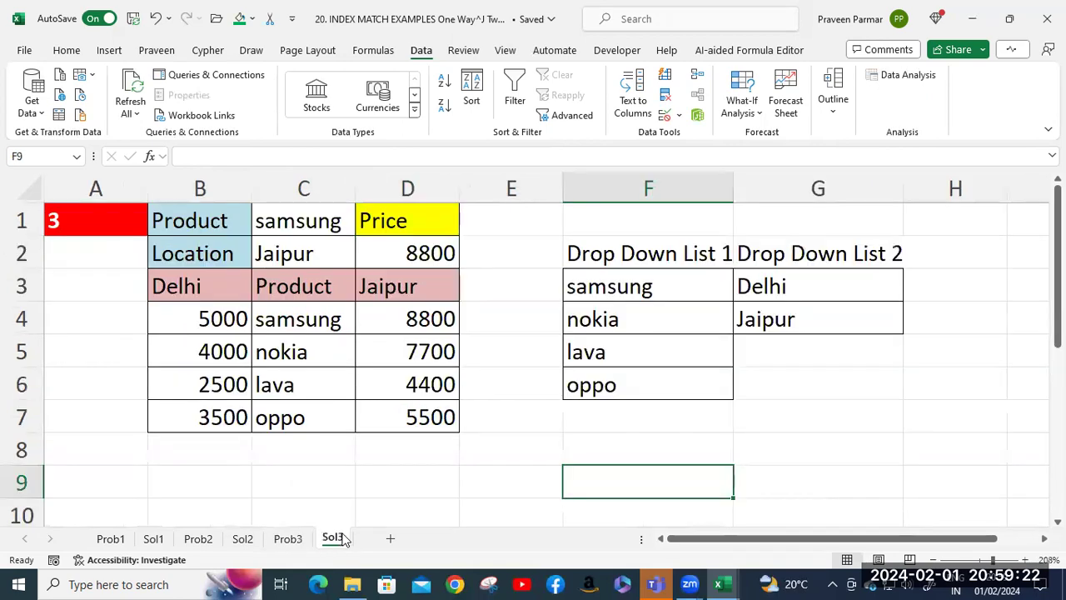
double_click(406, 252)
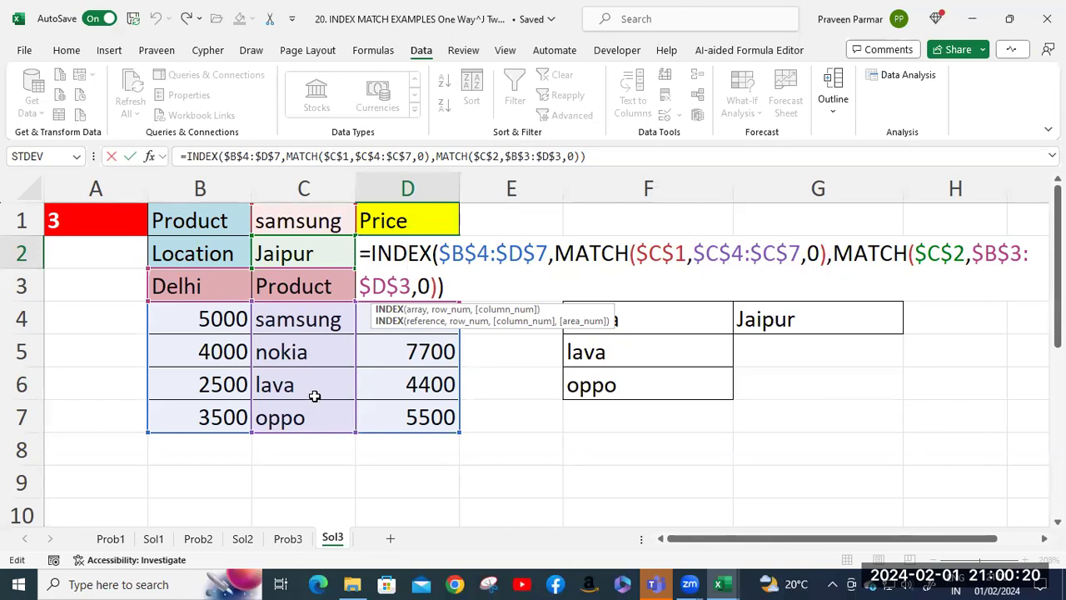
left_click_drag(691, 544, 745, 542)
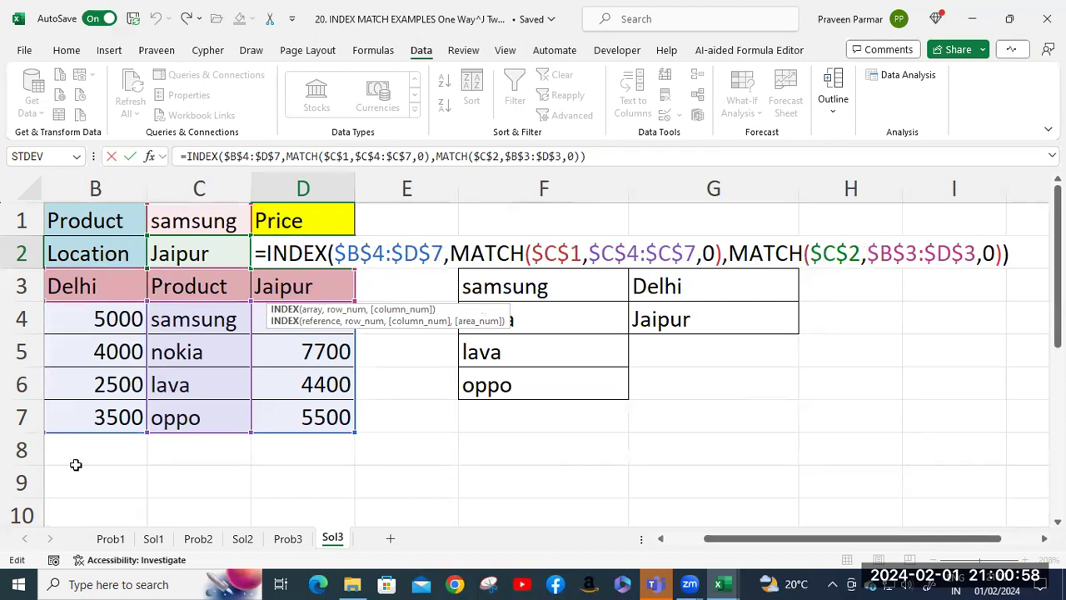
Step: Test the two-way price lookup by choosing Delhi as the Location in C2 and nokia as the Product in C1
left_click(202, 248)
left_click(258, 262)
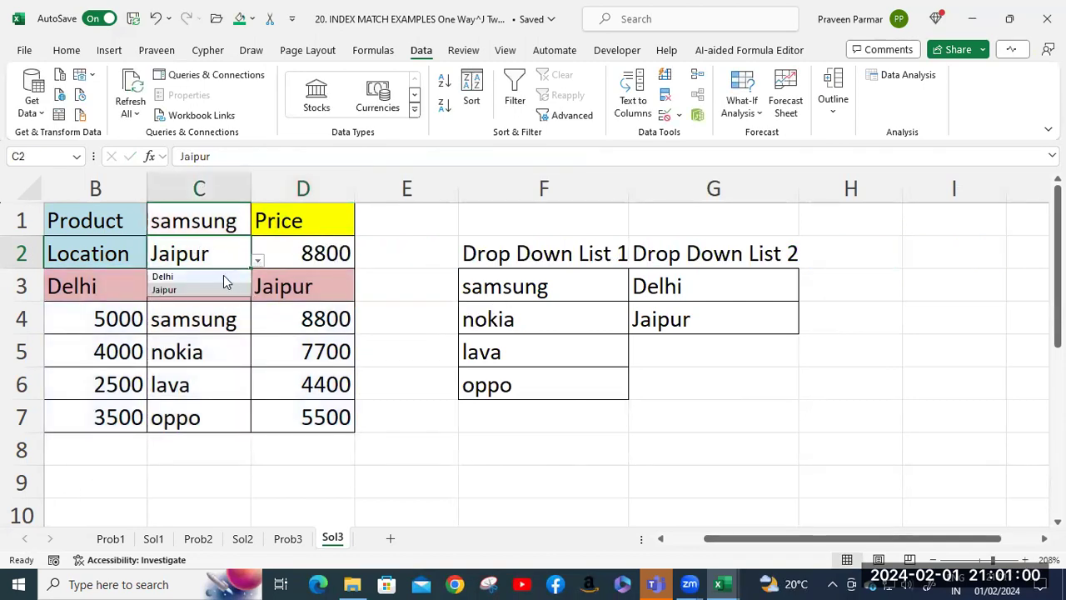
left_click(223, 276)
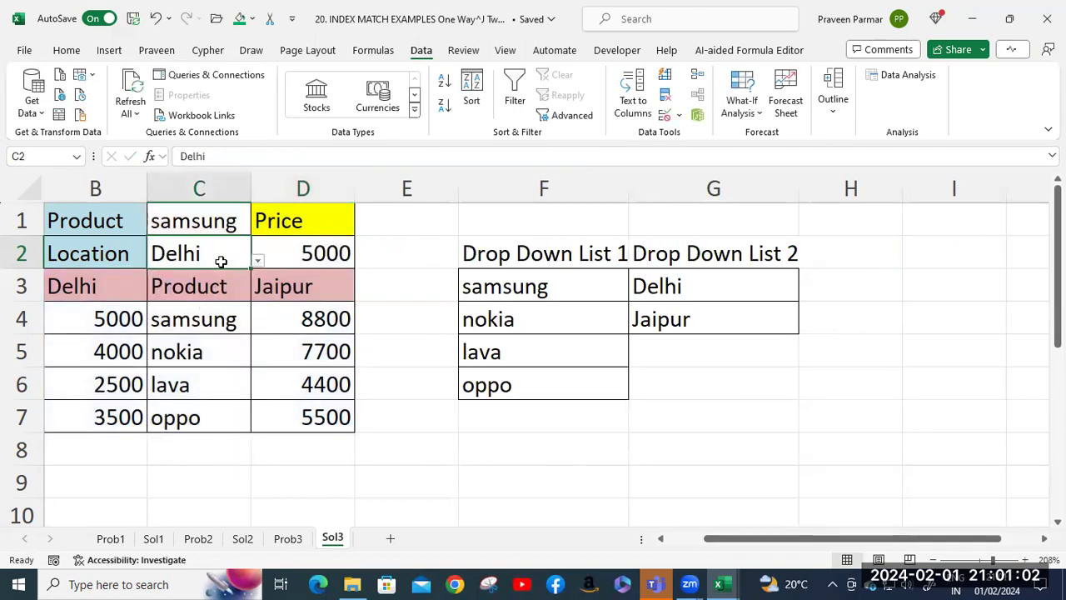
left_click(217, 220)
left_click(259, 230)
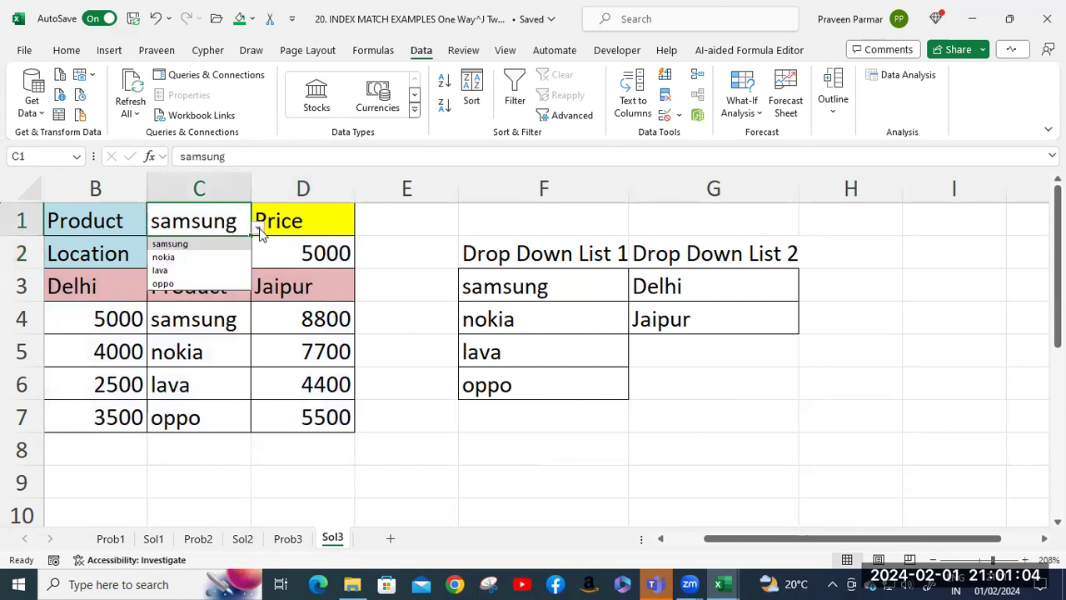
left_click(213, 255)
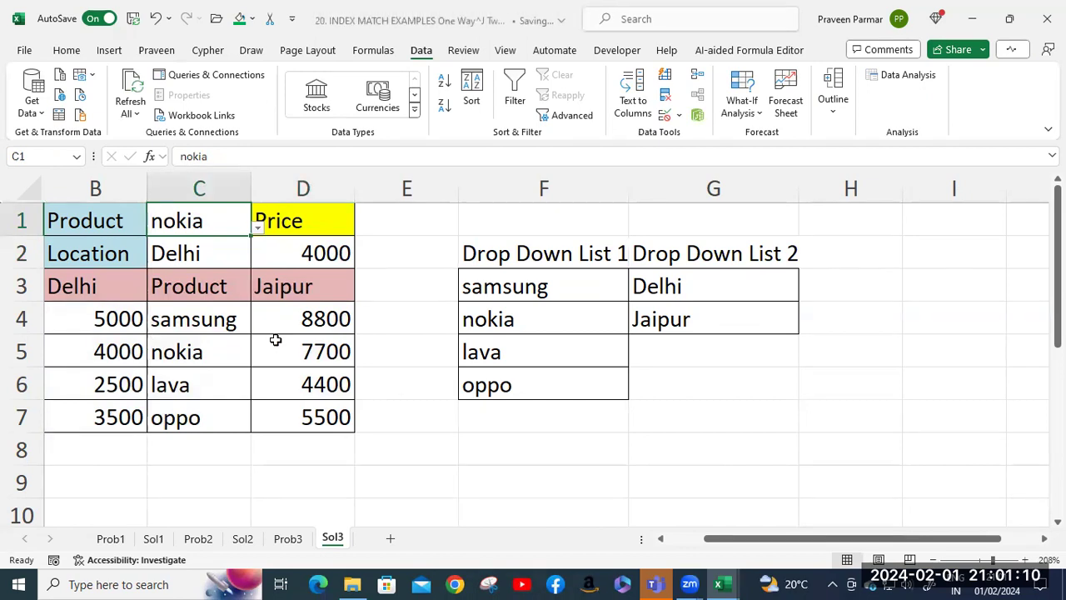
Step: Select the first product in Drop Down List 1 and switch to the Zoom meeting window
left_click(502, 286)
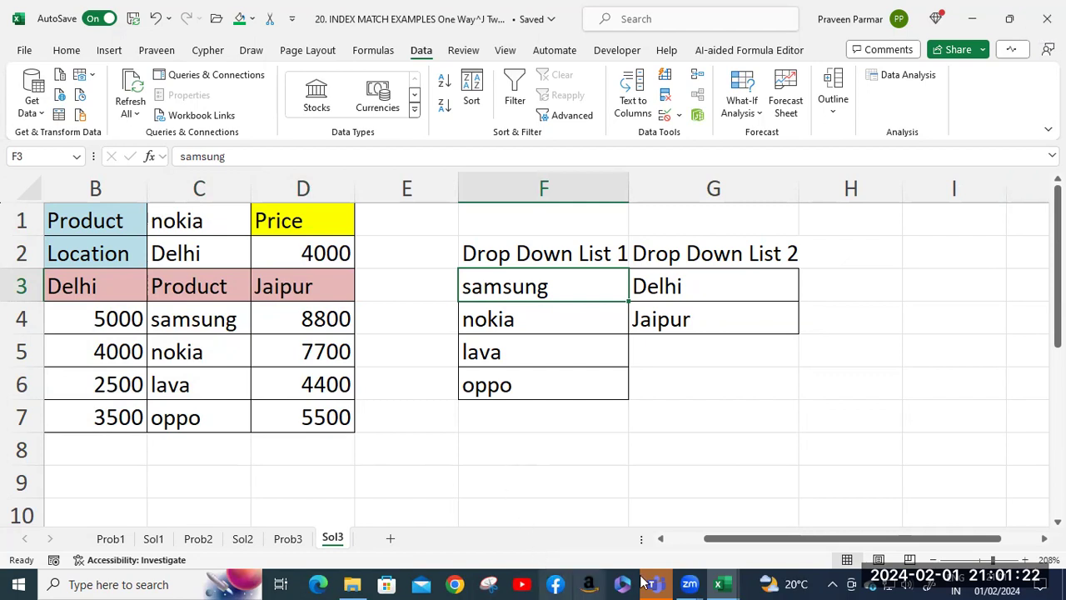
left_click(688, 583)
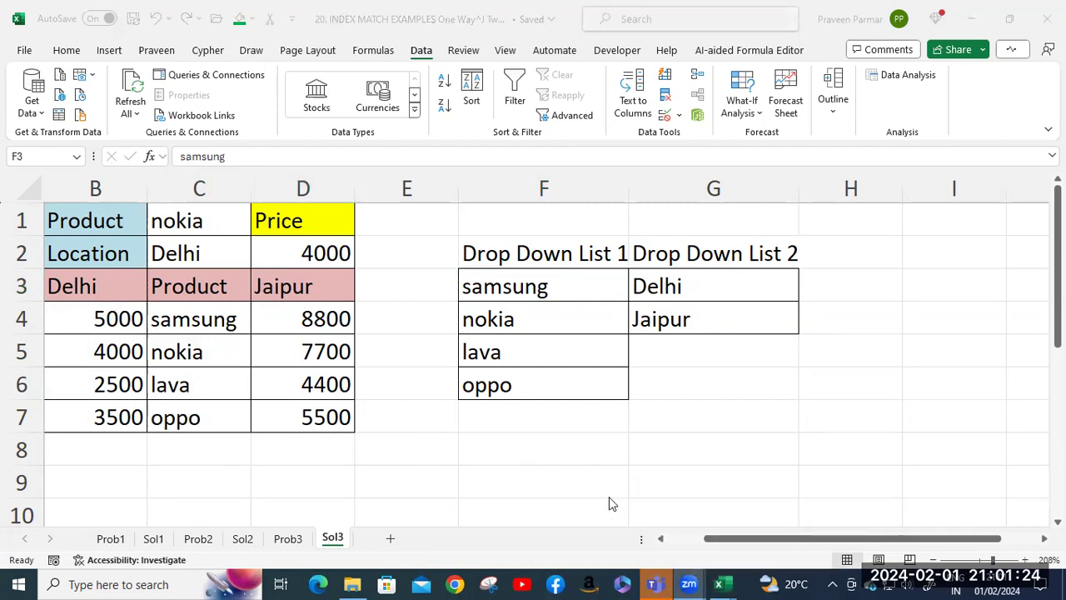